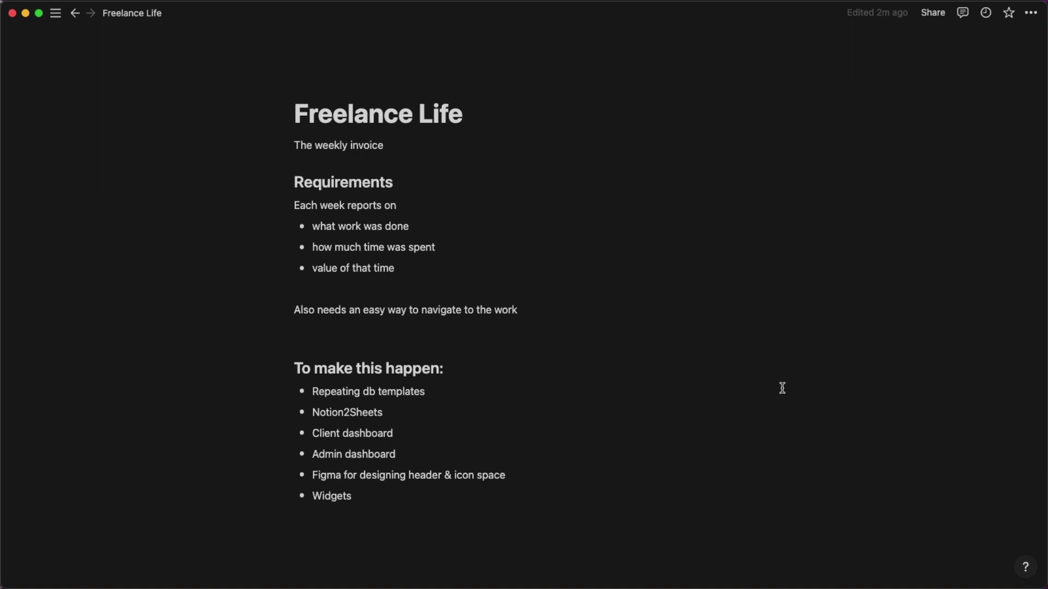
# Insert an inline table database below the Widgets bullet and title it '8-task'.
pyautogui.click(465, 511)
pyautogui.press('Return')
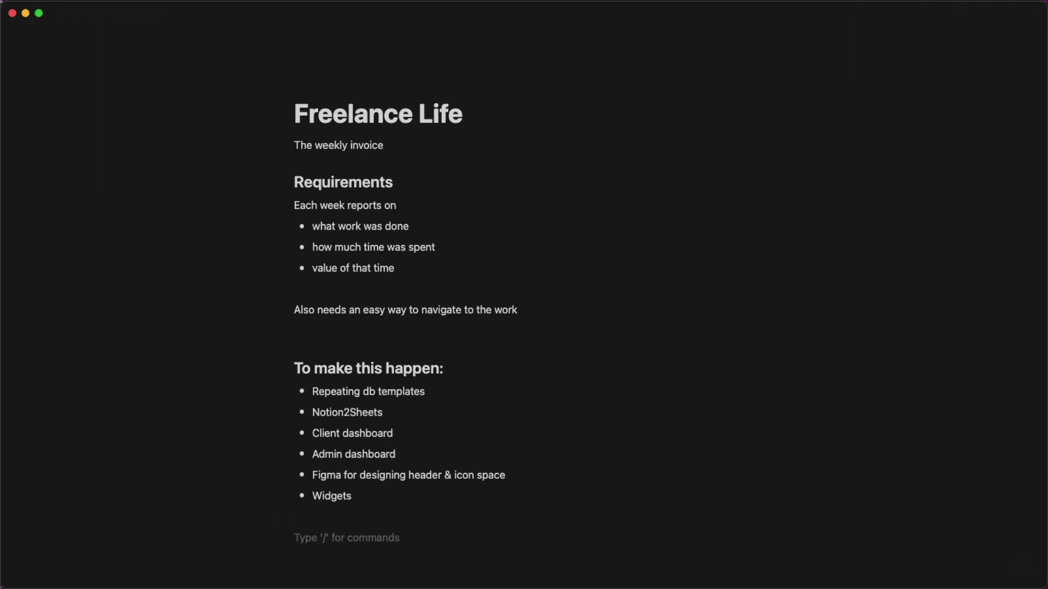
pyautogui.write('/data')
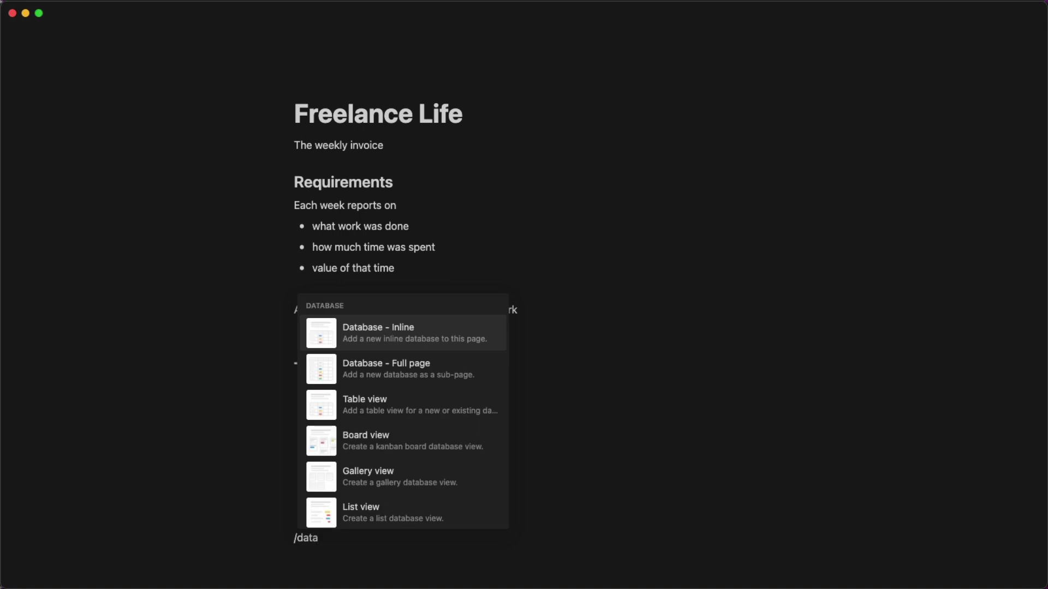
pyautogui.press('Return')
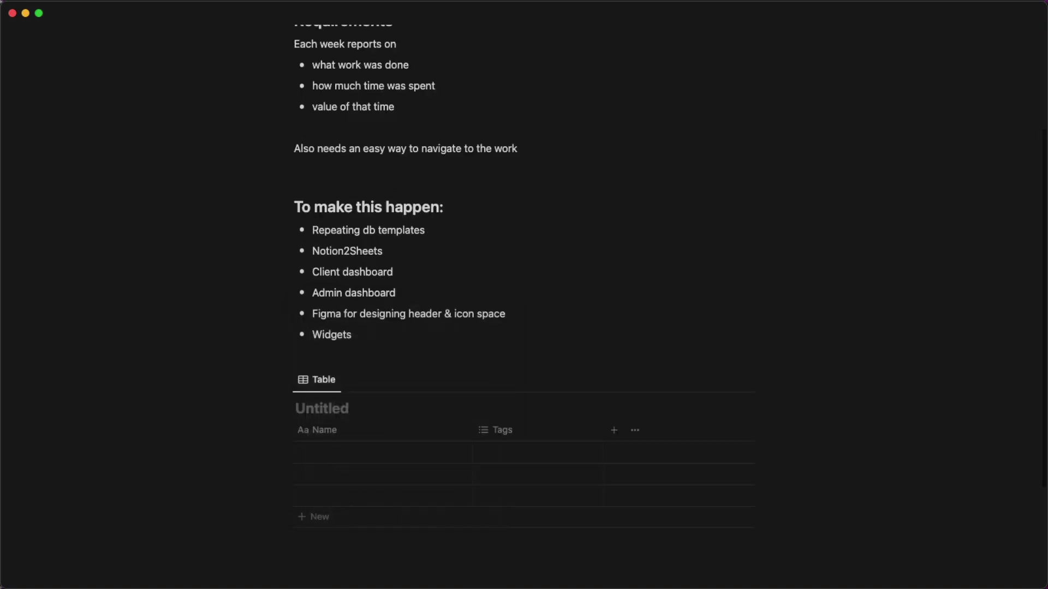
pyautogui.write('8')
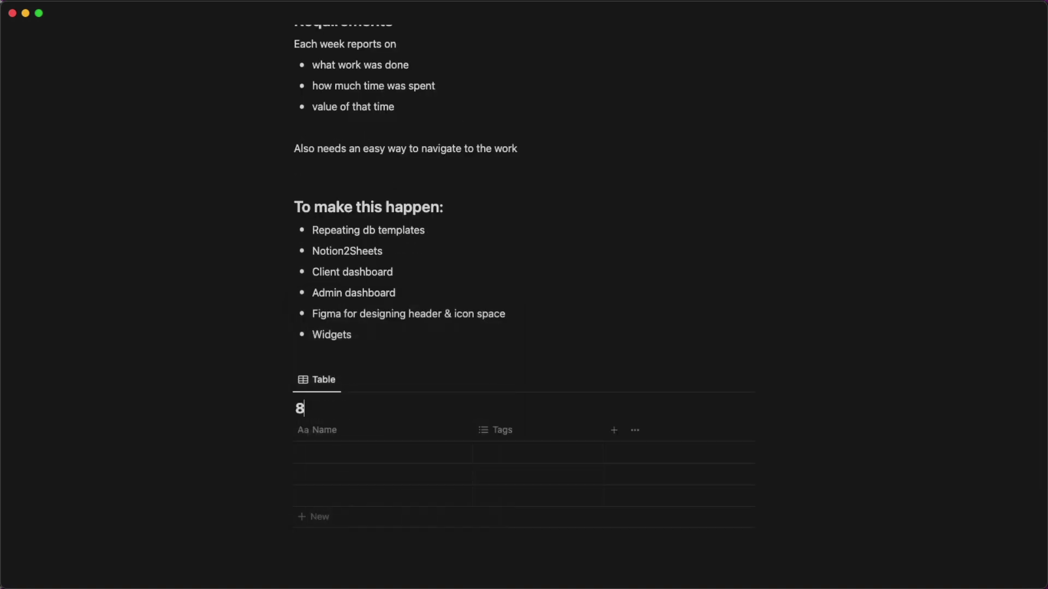
pyautogui.write('-tass')
pyautogui.press('BackSpace')
pyautogui.write('k')
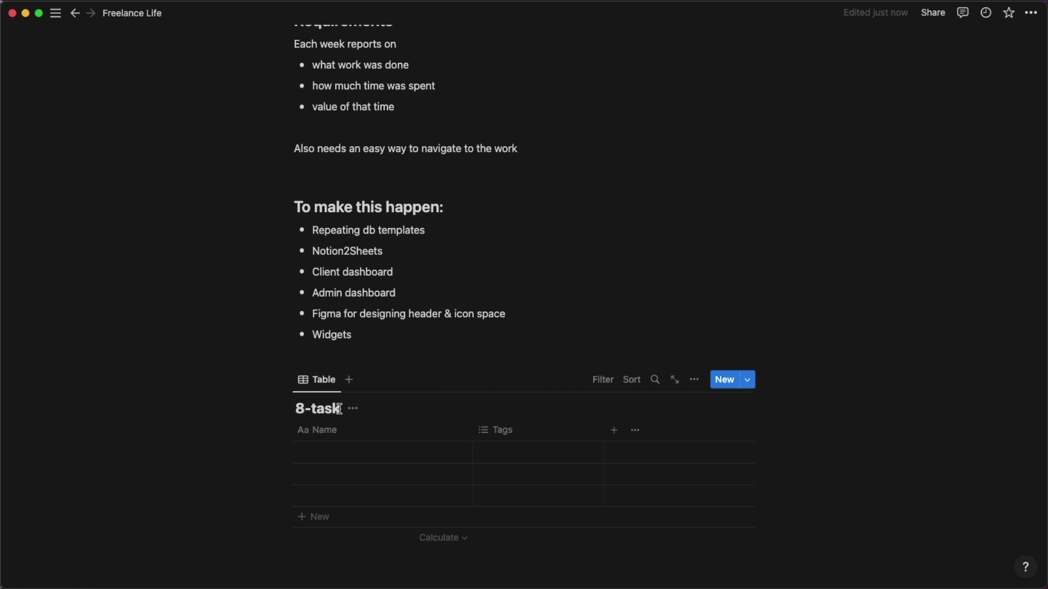
pyautogui.scroll(-2, 339, 408)
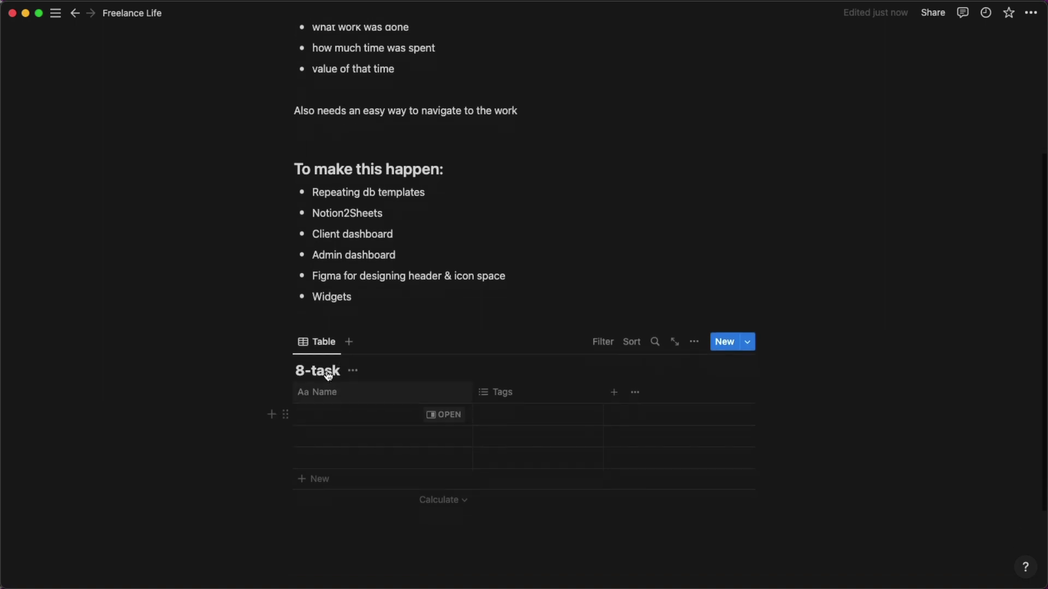
# Rename the table's view to 'task'.
pyautogui.click(332, 354)
pyautogui.click(339, 385)
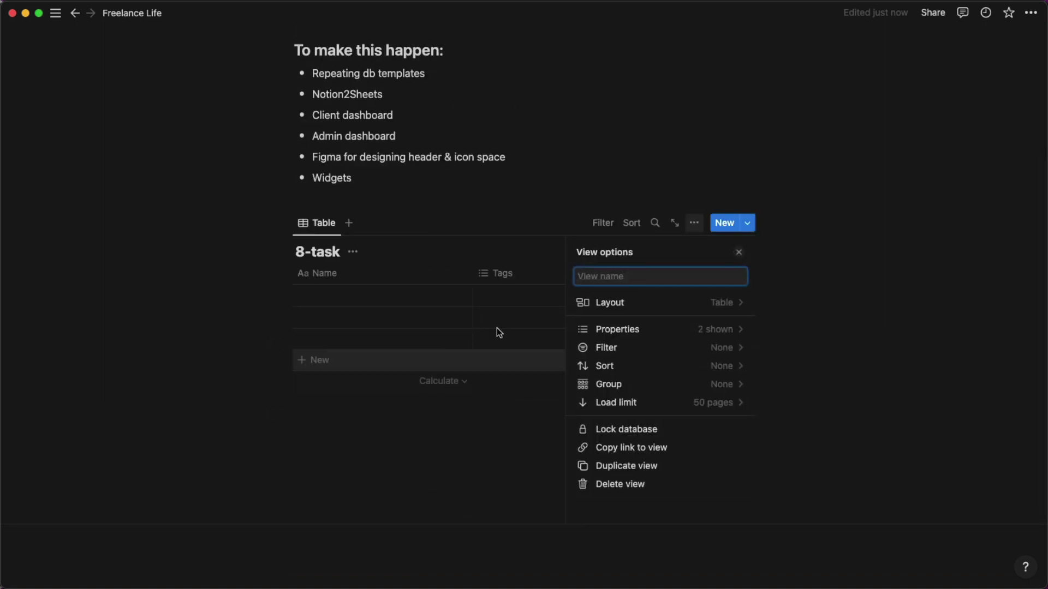
pyautogui.write('task')
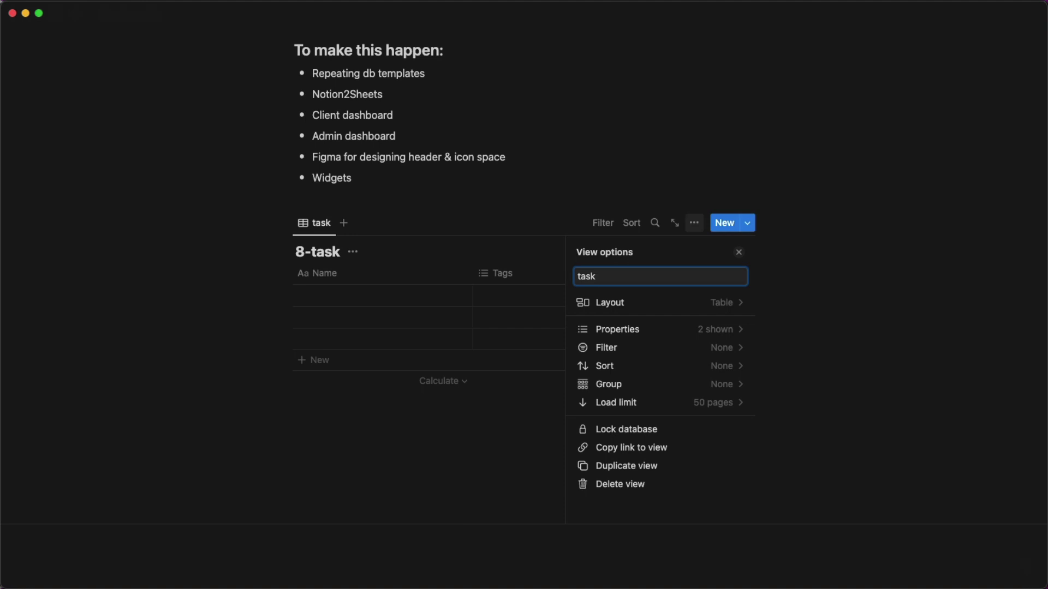
pyautogui.click(249, 252)
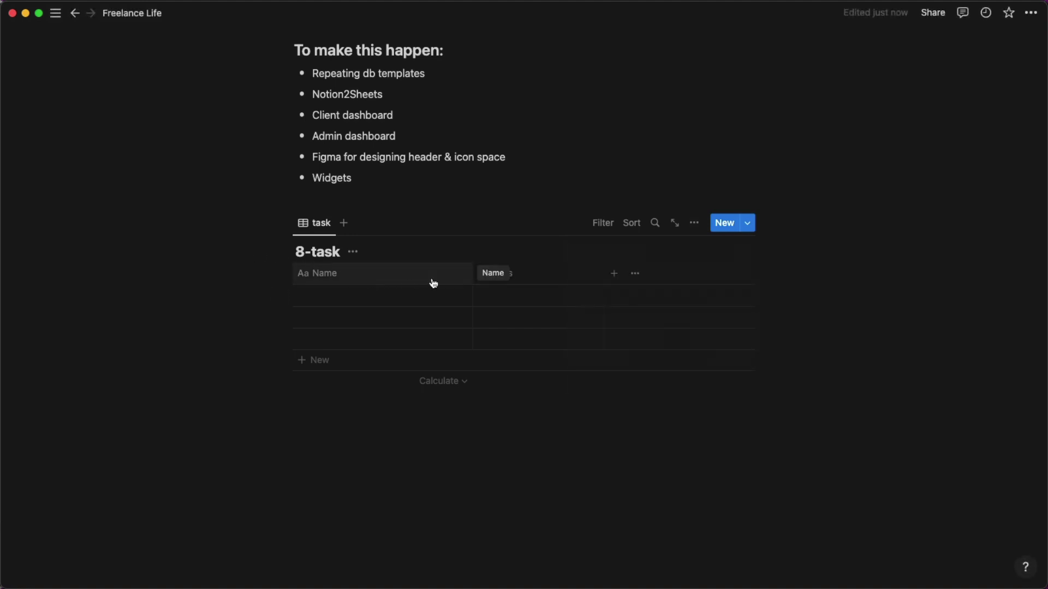
# Create Tags options: personas, surveys, investigative reviews, ux review and design remediation.
pyautogui.click(497, 297)
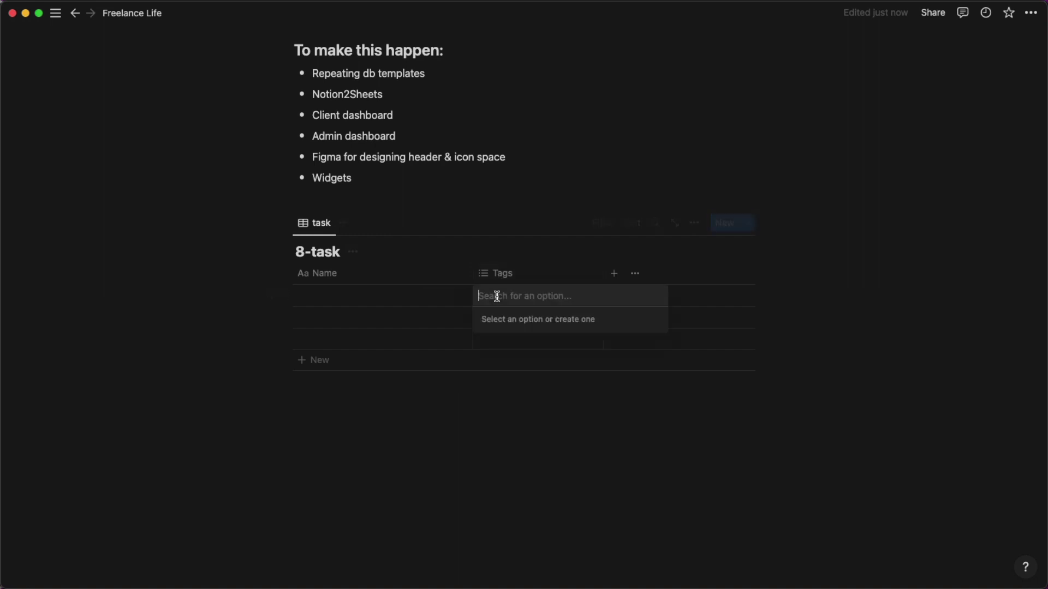
pyautogui.write('perso')
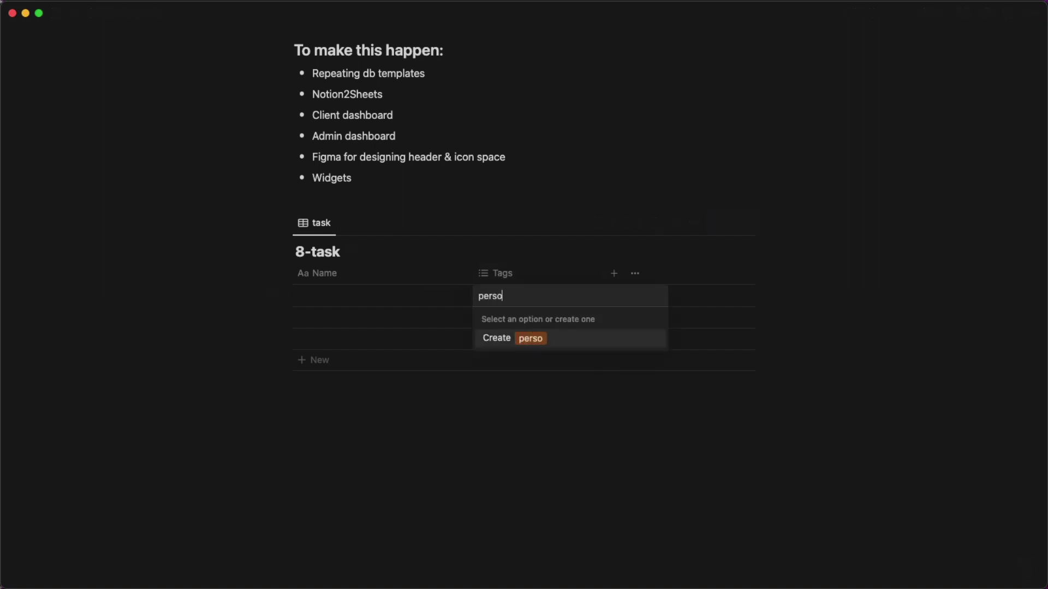
pyautogui.write('nas')
pyautogui.press('Return')
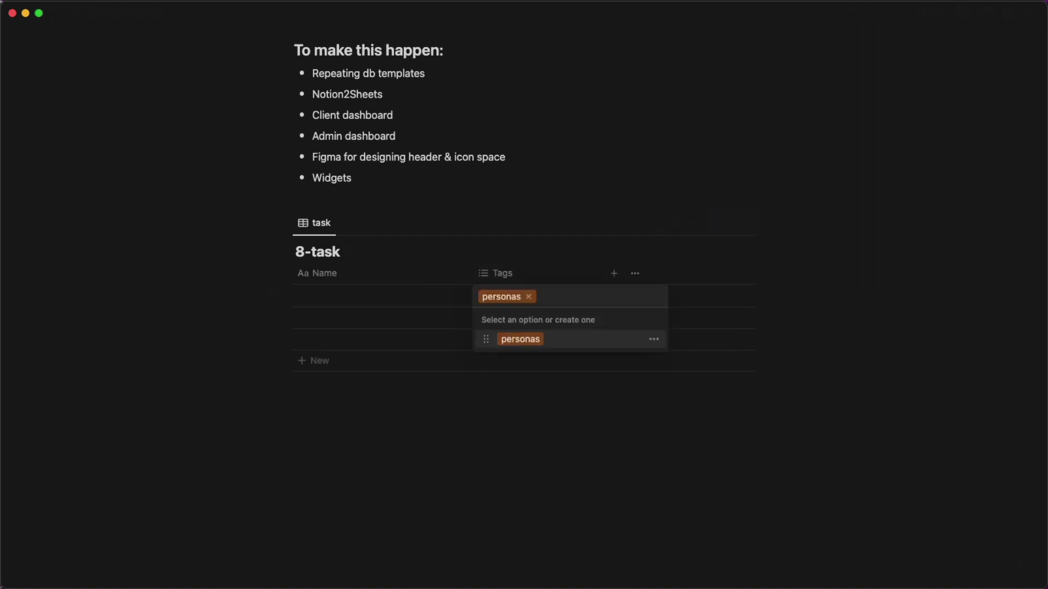
pyautogui.write('surveys')
pyautogui.press('Return')
pyautogui.write('investigative reviews')
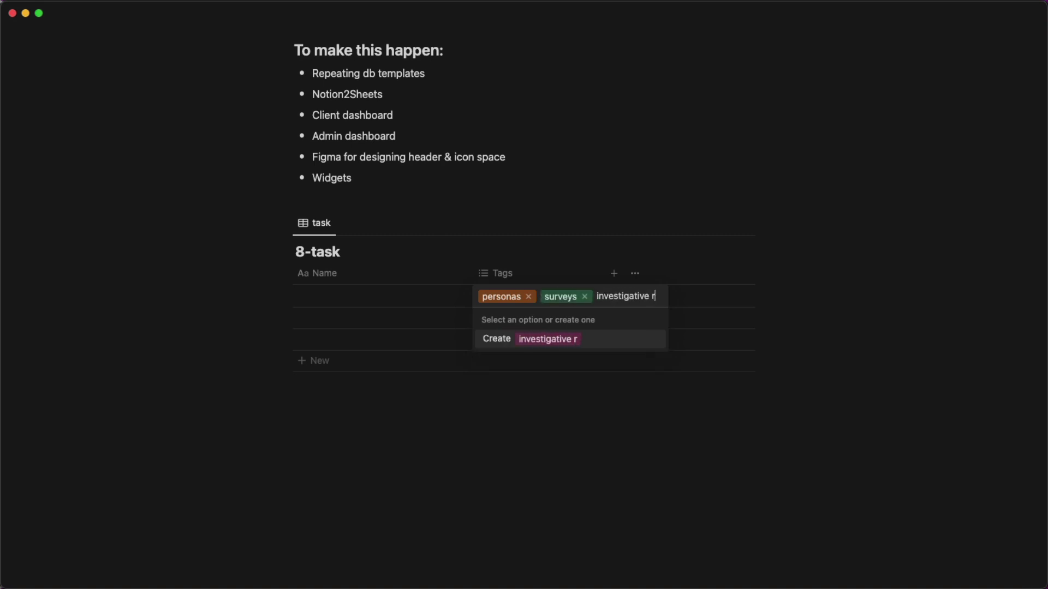
pyautogui.press('Return')
pyautogui.write('ux review')
pyautogui.press('Return')
pyautogui.write('design remediation')
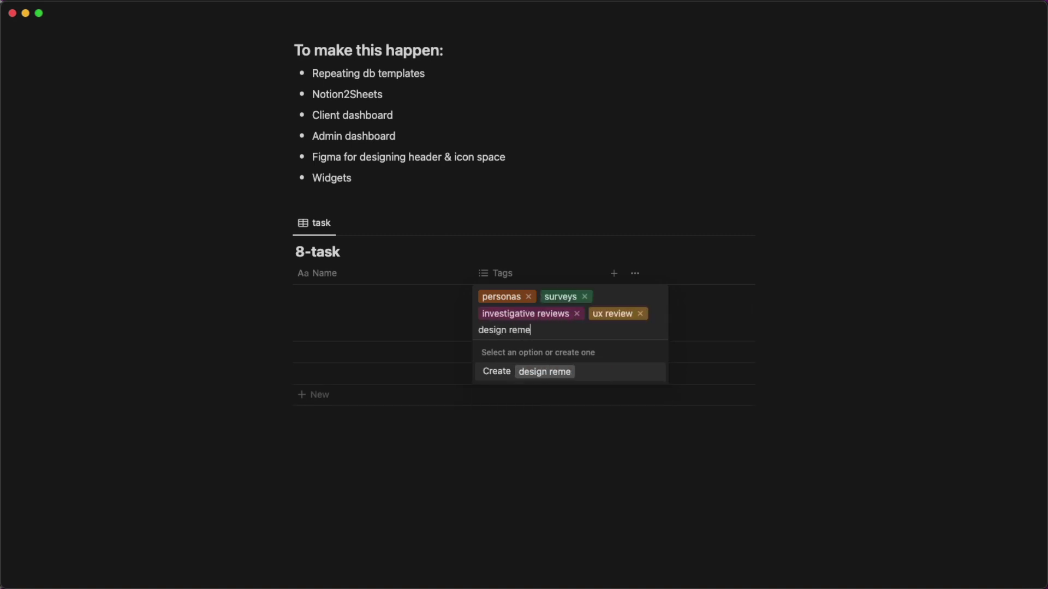
pyautogui.press('Return')
# Clear all five tags from the first row again.
pyautogui.click(578, 322)
pyautogui.click(577, 314)
pyautogui.click(648, 298)
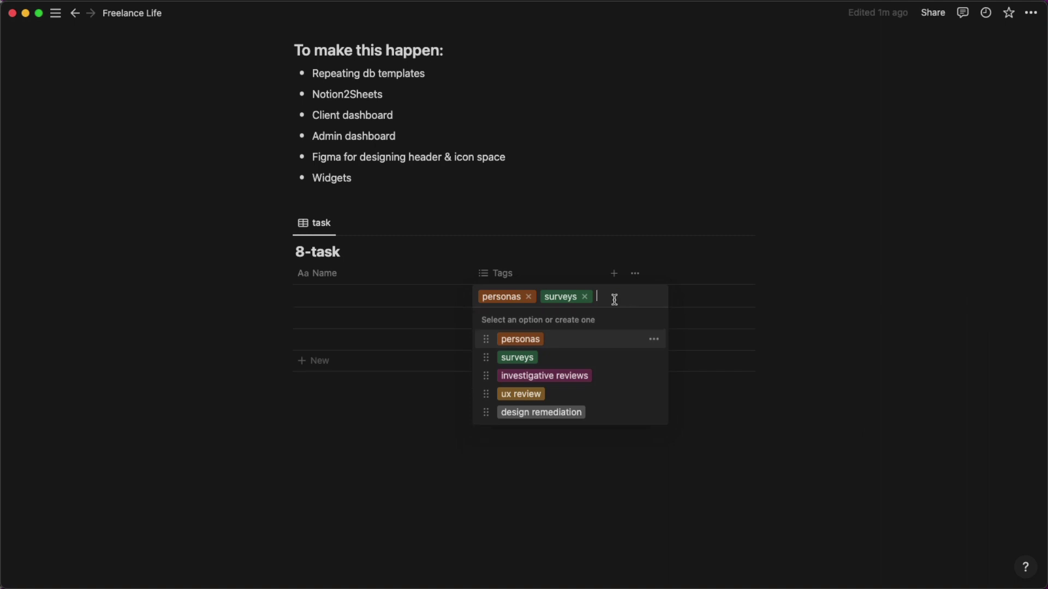
pyautogui.click(585, 297)
pyautogui.click(528, 297)
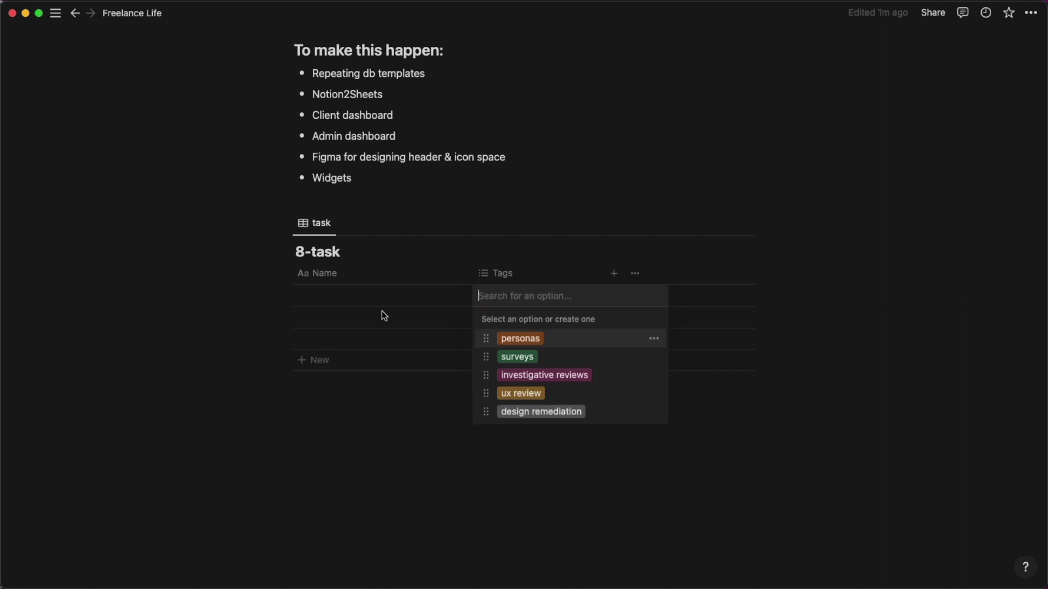
pyautogui.click(341, 295)
# Fill rows 'images search' and 'bios' tagged personas, and 'top tasks' tagged ux review.
pyautogui.click(341, 294)
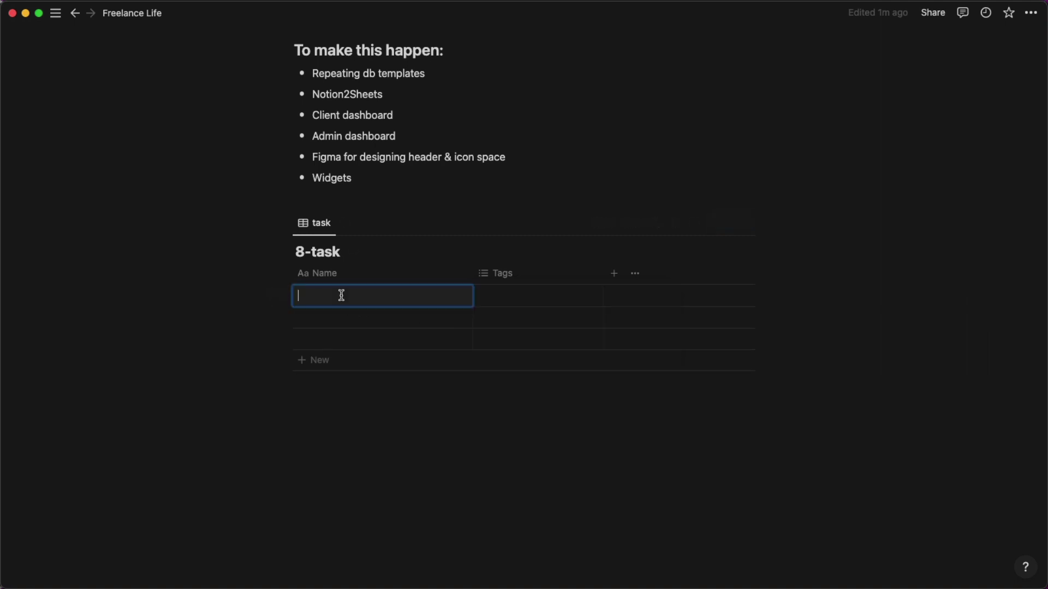
pyautogui.write('images search')
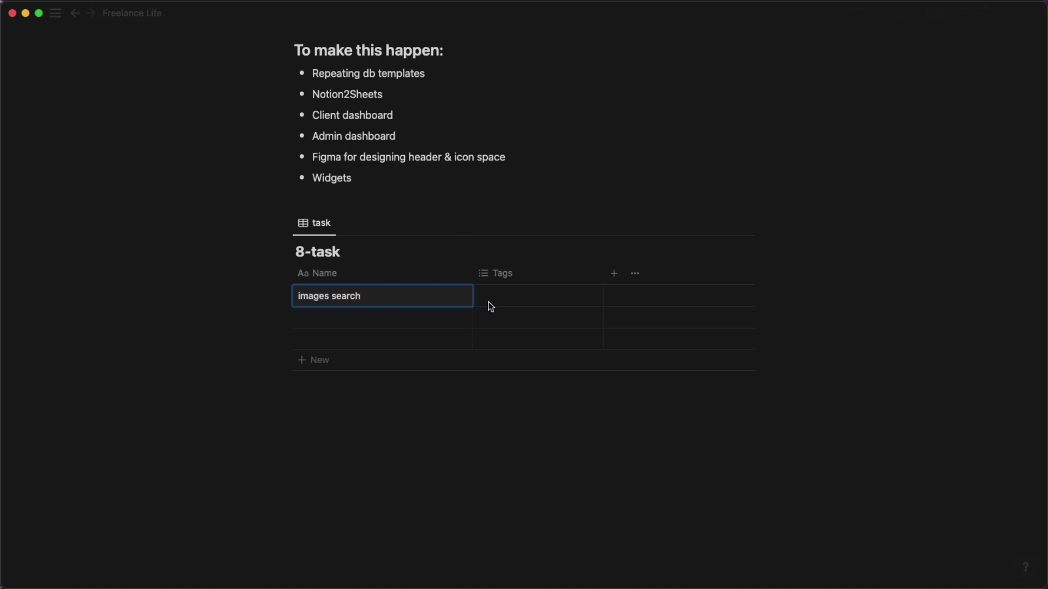
pyautogui.click(489, 303)
pyautogui.click(499, 337)
pyautogui.click(359, 319)
pyautogui.write('bios')
pyautogui.click(511, 319)
pyautogui.click(500, 358)
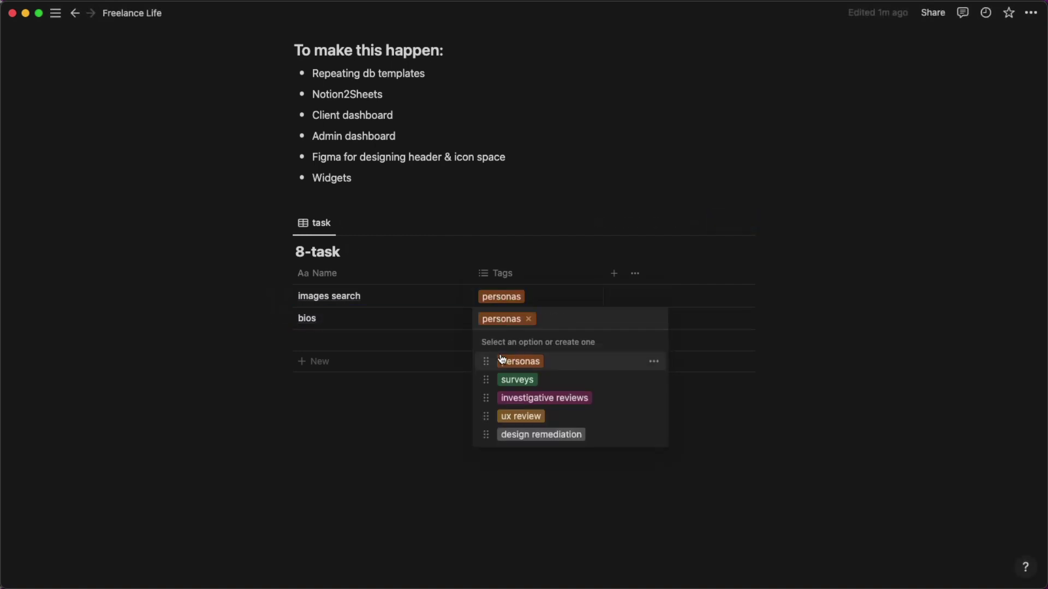
pyautogui.click(327, 340)
pyautogui.write('top tasks')
pyautogui.click(561, 341)
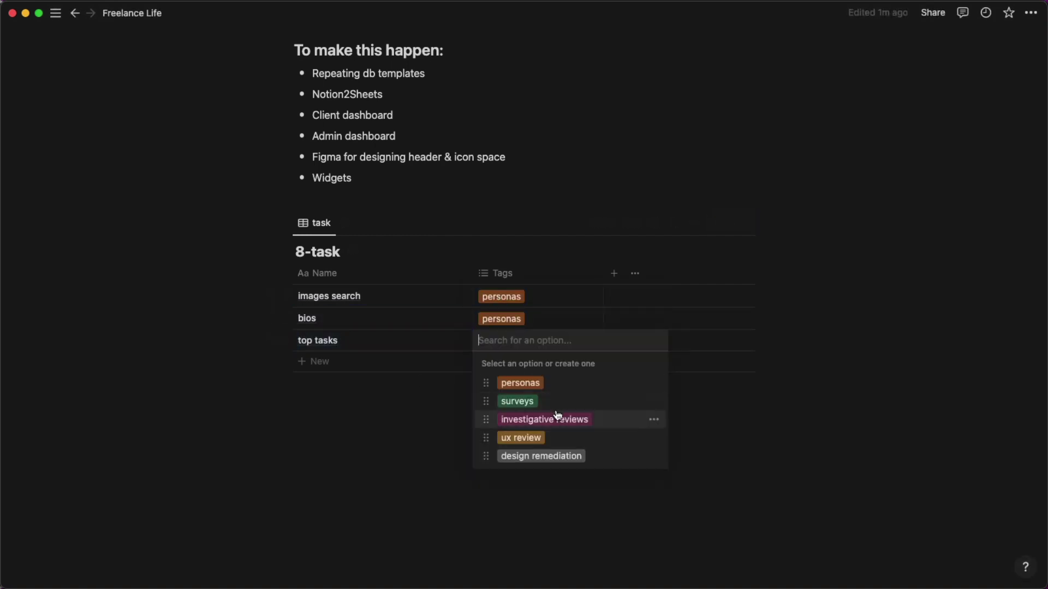
pyautogui.click(505, 435)
pyautogui.click(615, 274)
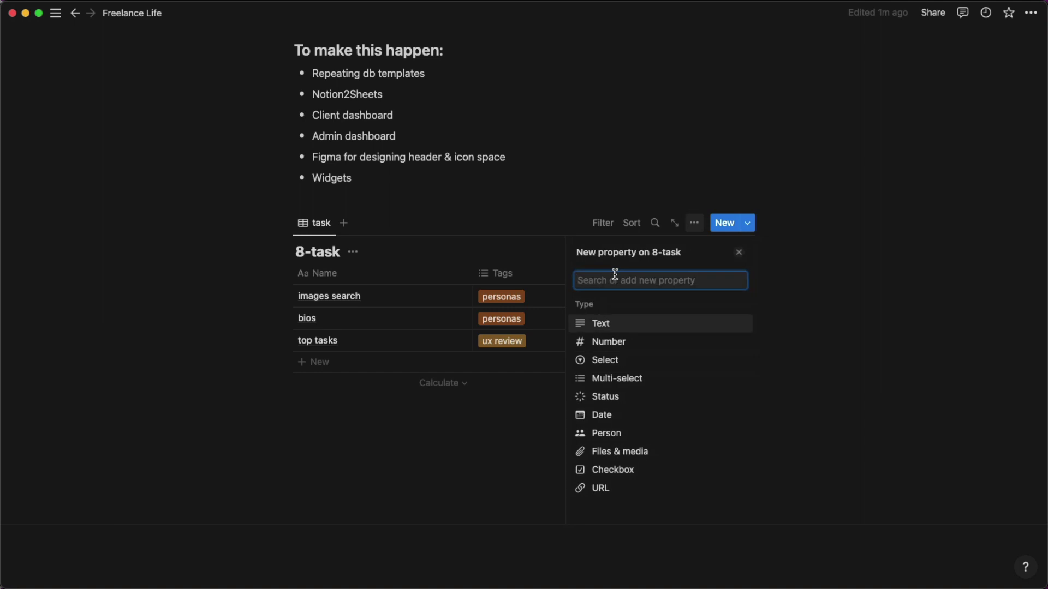
# Add a Date column and make the Name and Date columns narrower.
pyautogui.click(628, 415)
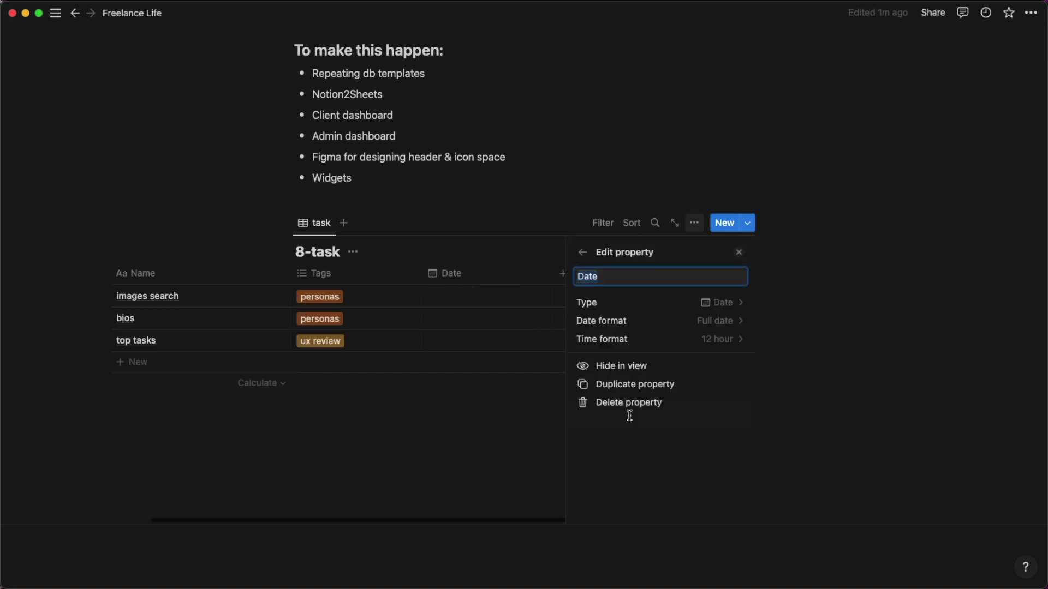
pyautogui.click(521, 259)
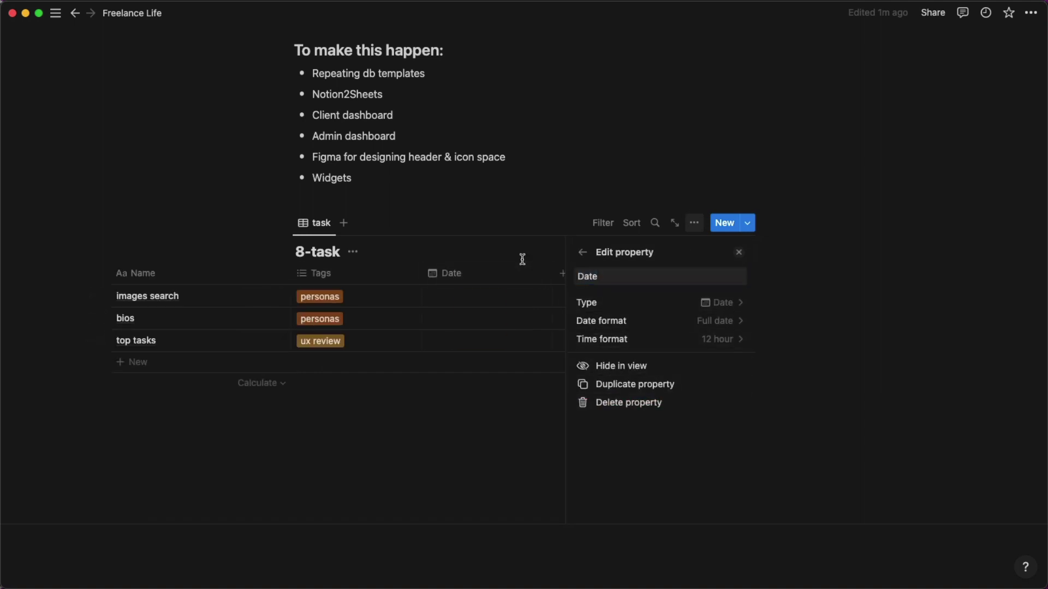
pyautogui.moveTo(448, 270); pyautogui.dragTo(399, 273)
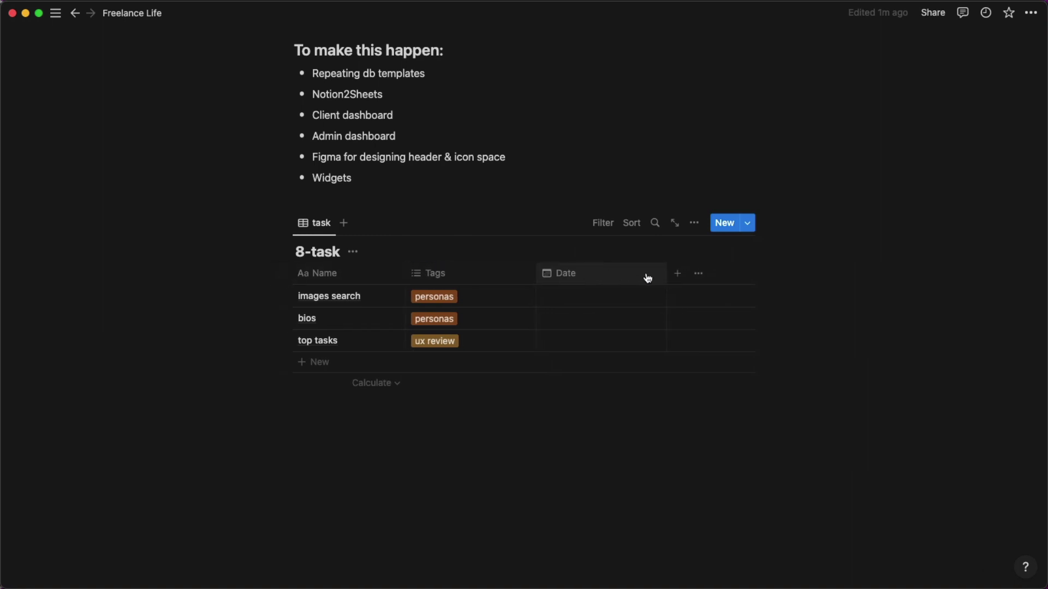
pyautogui.moveTo(665, 273); pyautogui.dragTo(612, 276)
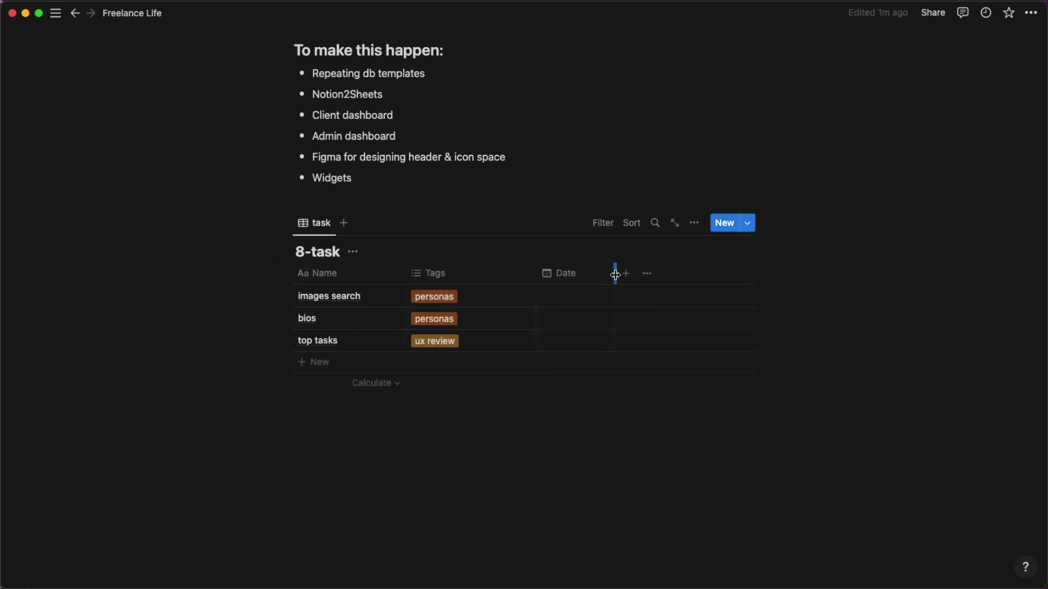
# Add a Number column named 'time'.
pyautogui.click(624, 274)
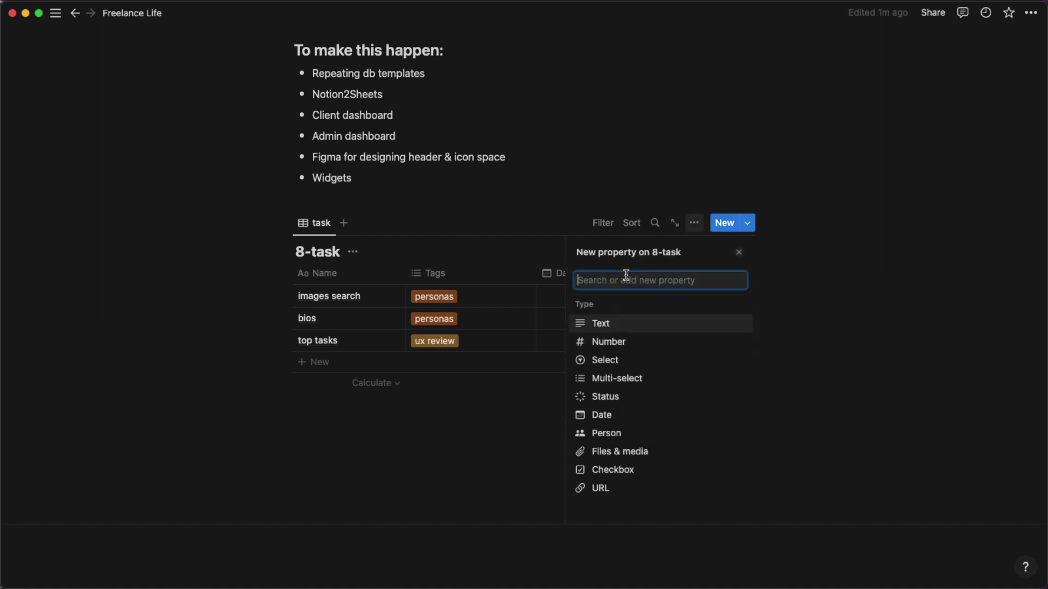
pyautogui.click(624, 342)
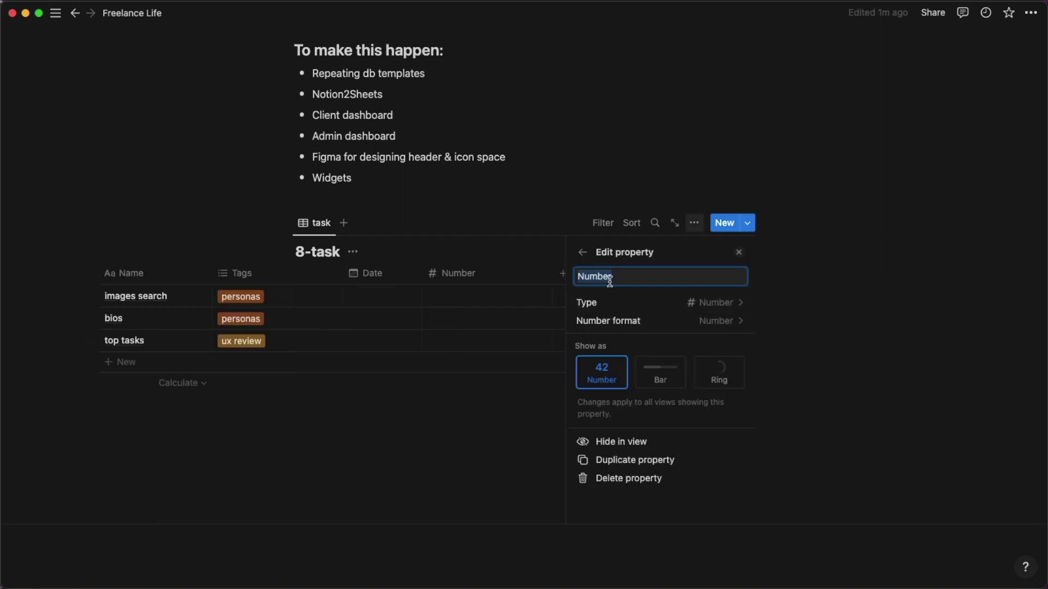
pyautogui.write('time')
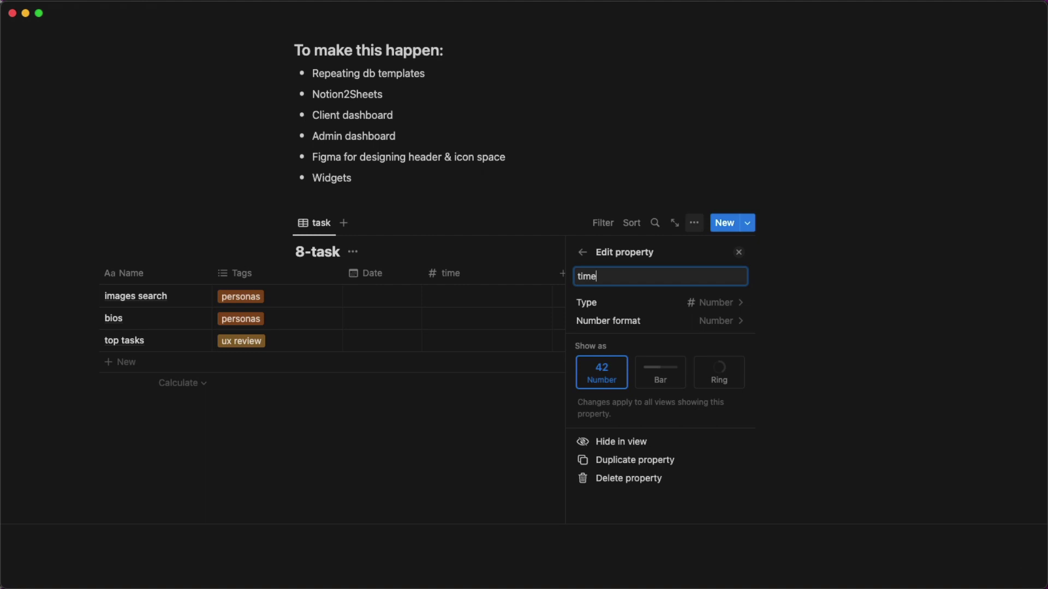
pyautogui.click(543, 273)
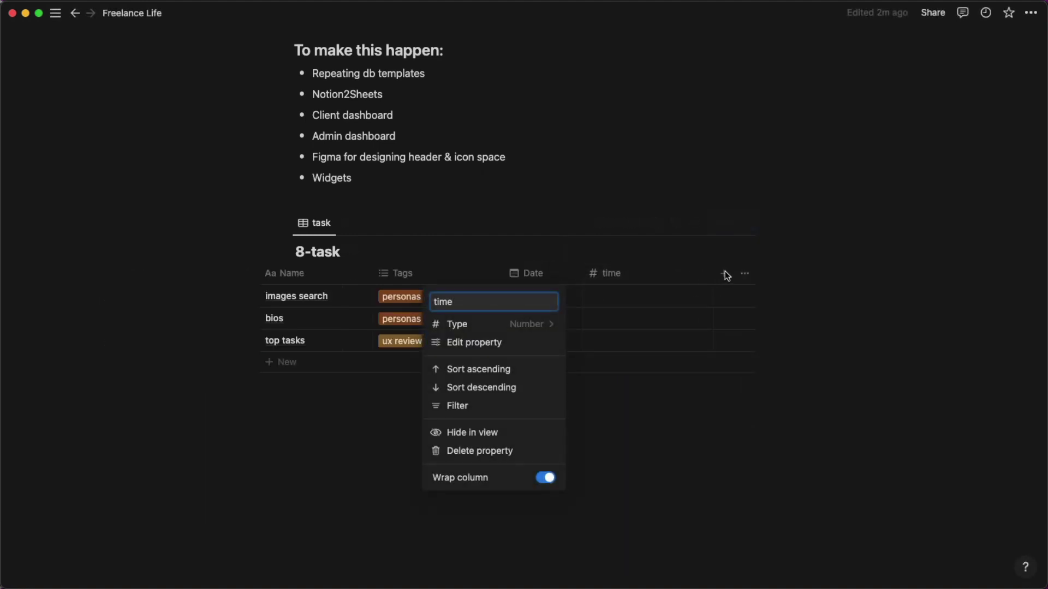
pyautogui.click(724, 273)
pyautogui.click(723, 272)
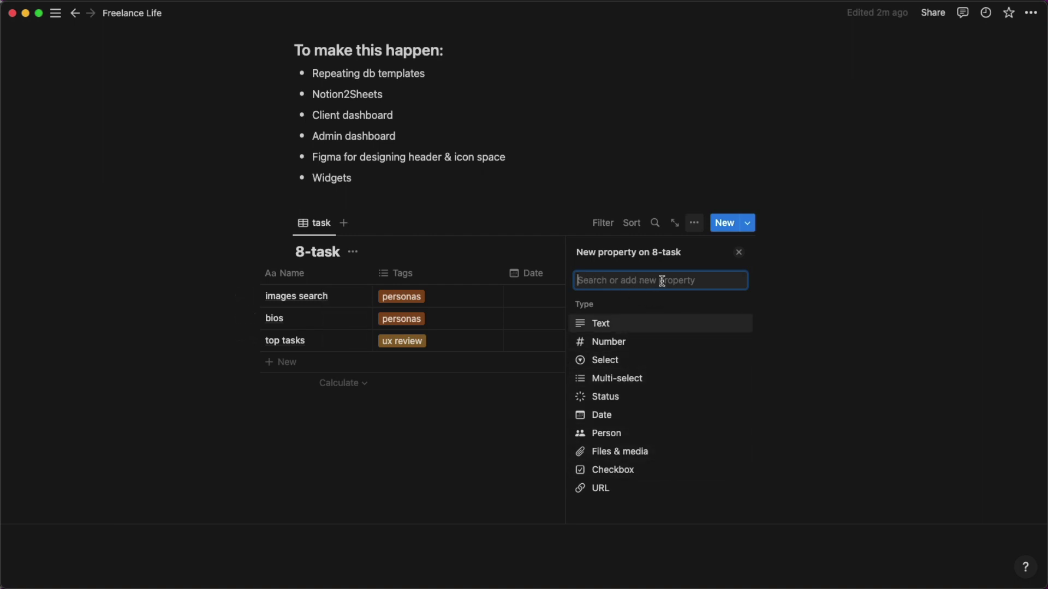
# Add a formula column 'value' computing prop("time") * 300.
pyautogui.write('f')
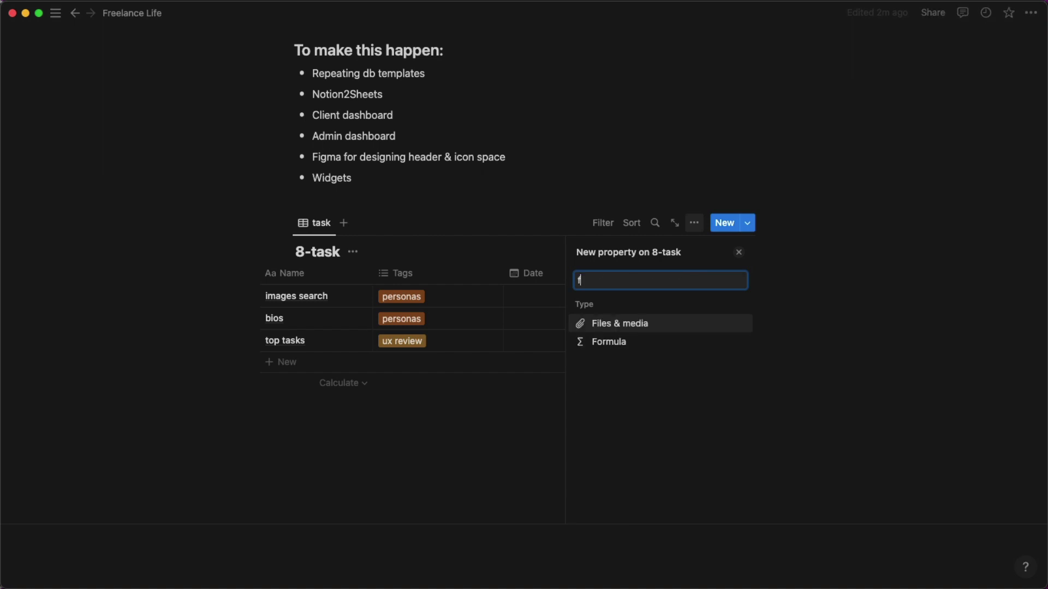
pyautogui.write('o')
pyautogui.press('Return')
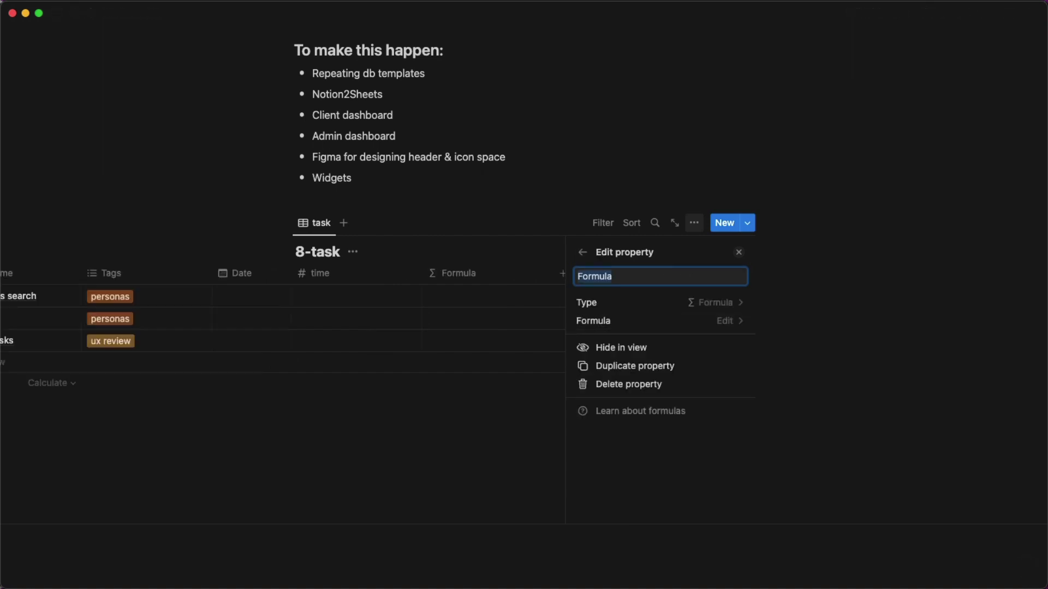
pyautogui.write('value')
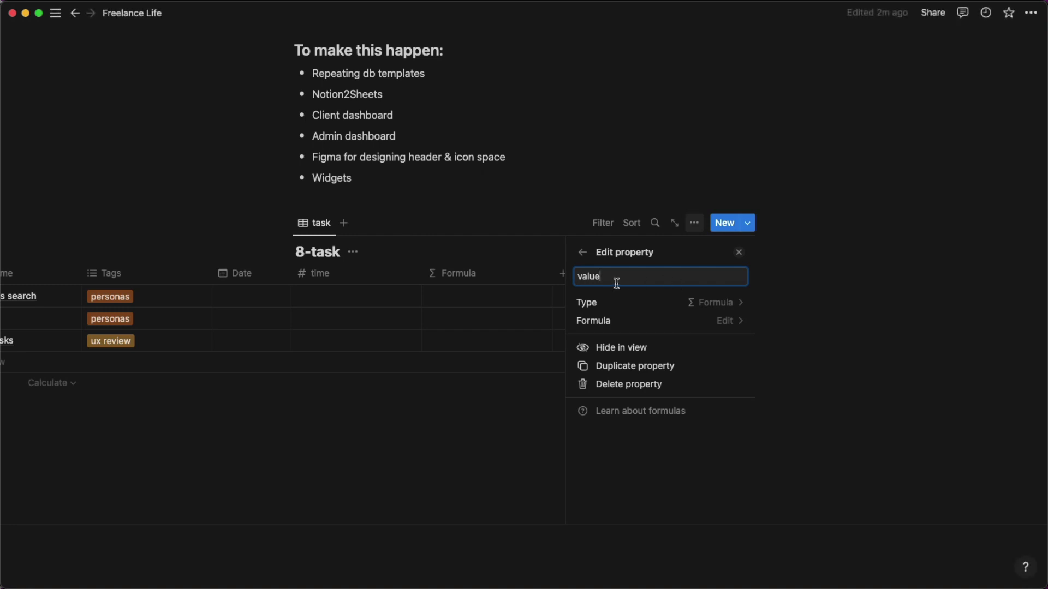
pyautogui.click(713, 321)
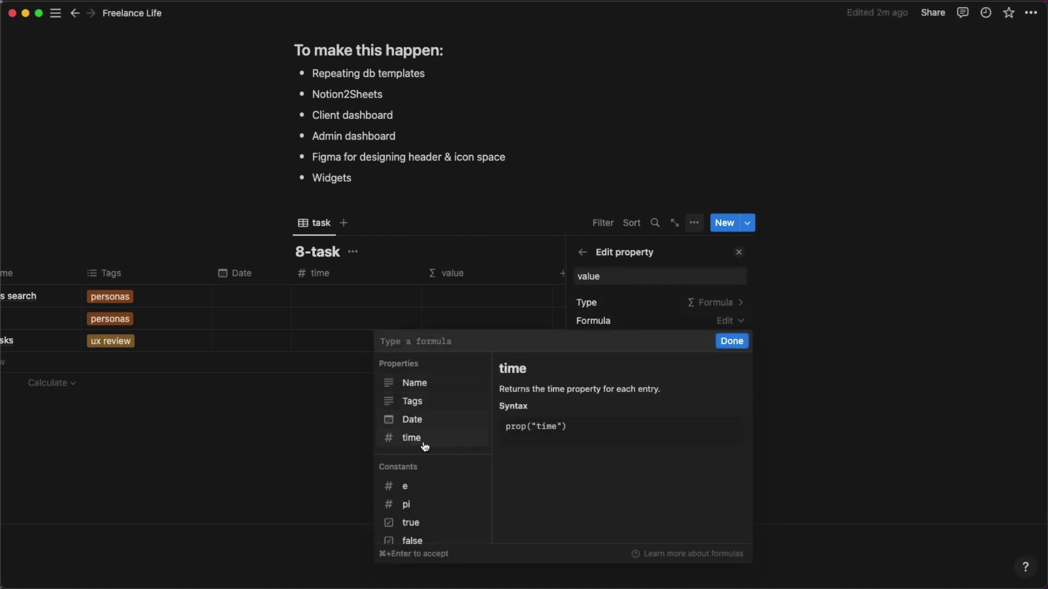
pyautogui.click(423, 438)
pyautogui.write('* ')
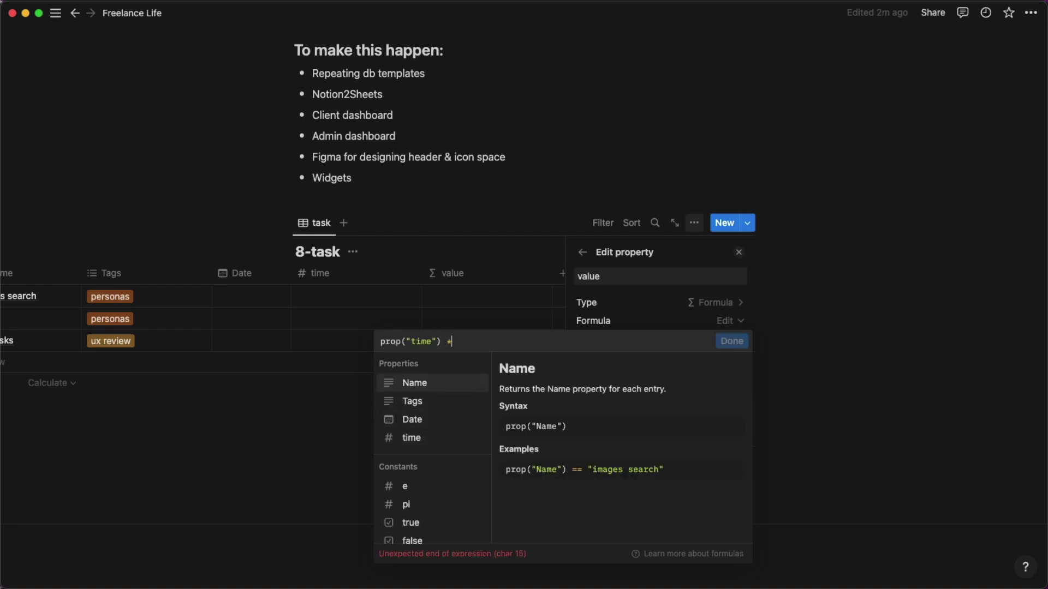
pyautogui.write('300')
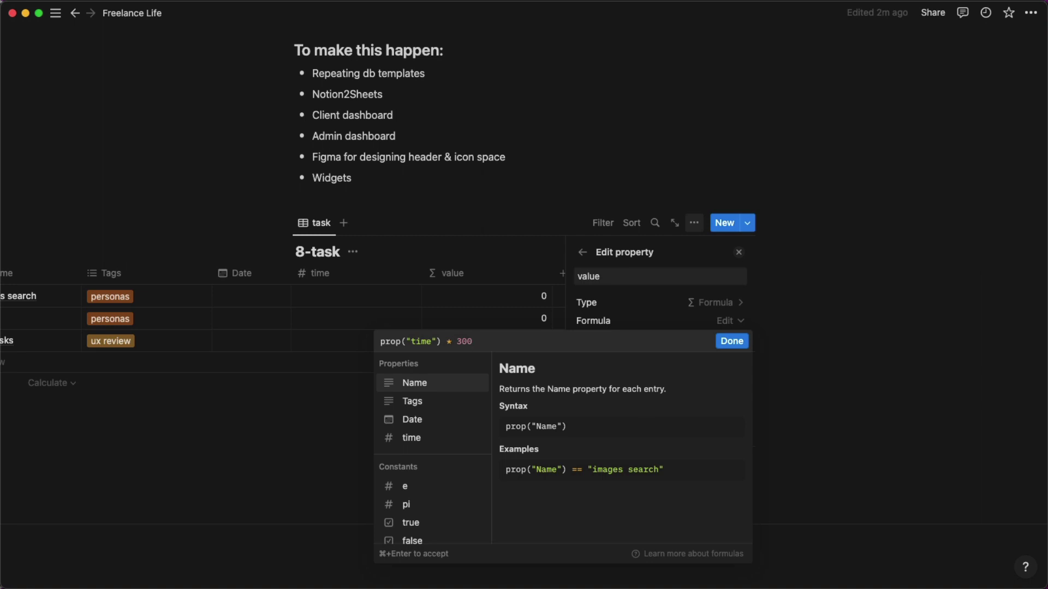
pyautogui.click(731, 341)
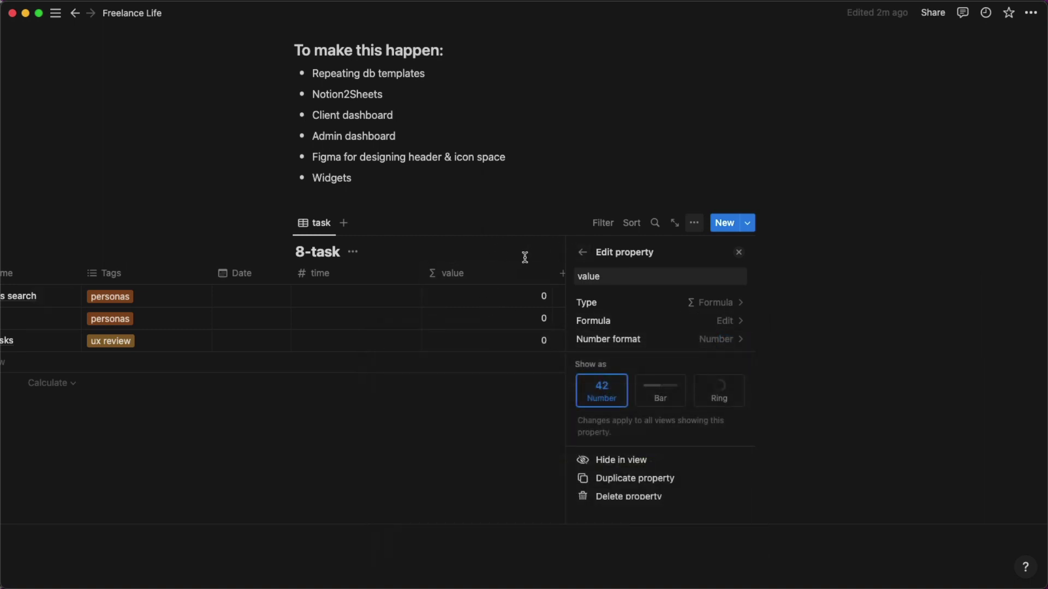
# Date images search, bios and top tasks November 9, 10 and 11, 2022.
pyautogui.click(525, 210)
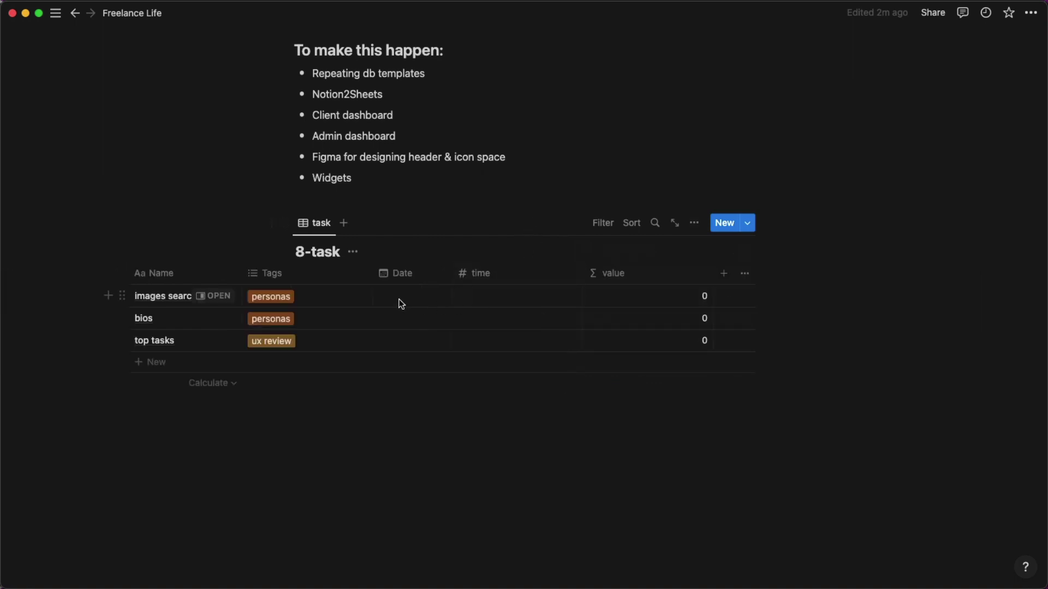
pyautogui.click(418, 297)
pyautogui.click(459, 331)
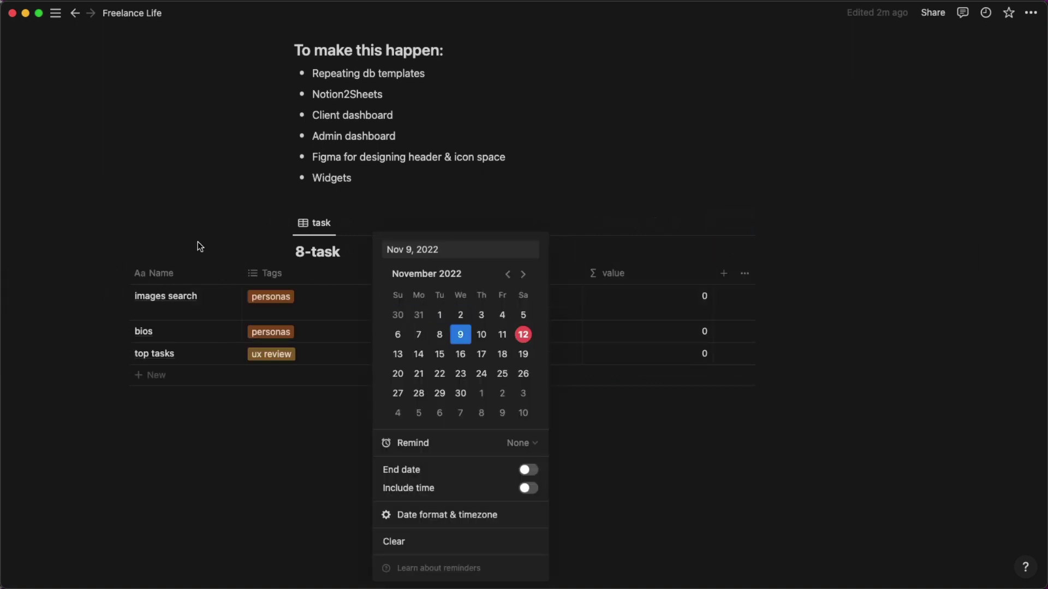
pyautogui.click(199, 243)
pyautogui.click(406, 334)
pyautogui.click(482, 334)
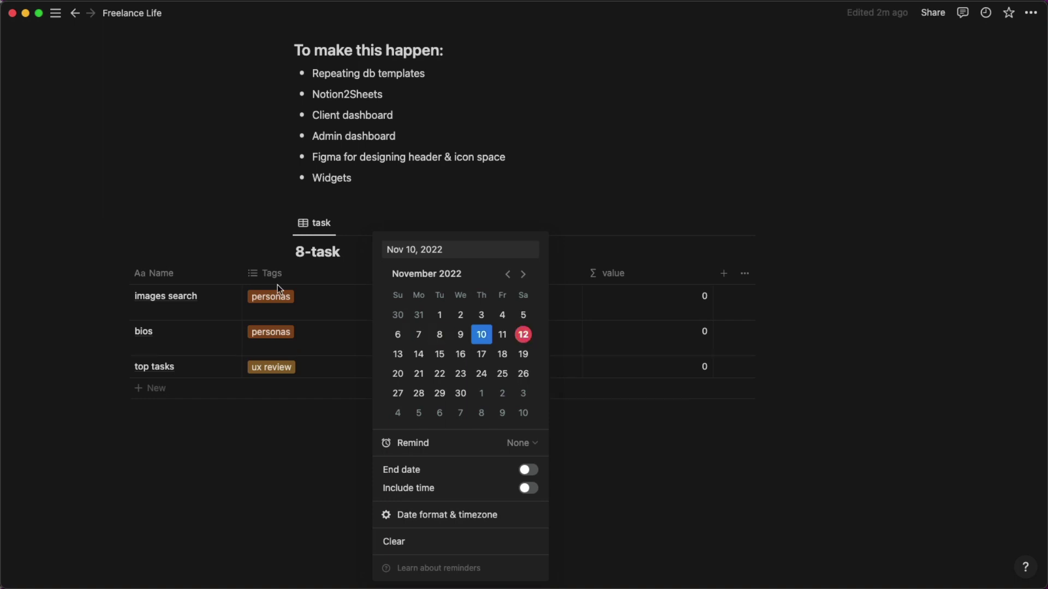
pyautogui.press('Escape')
pyautogui.click(414, 368)
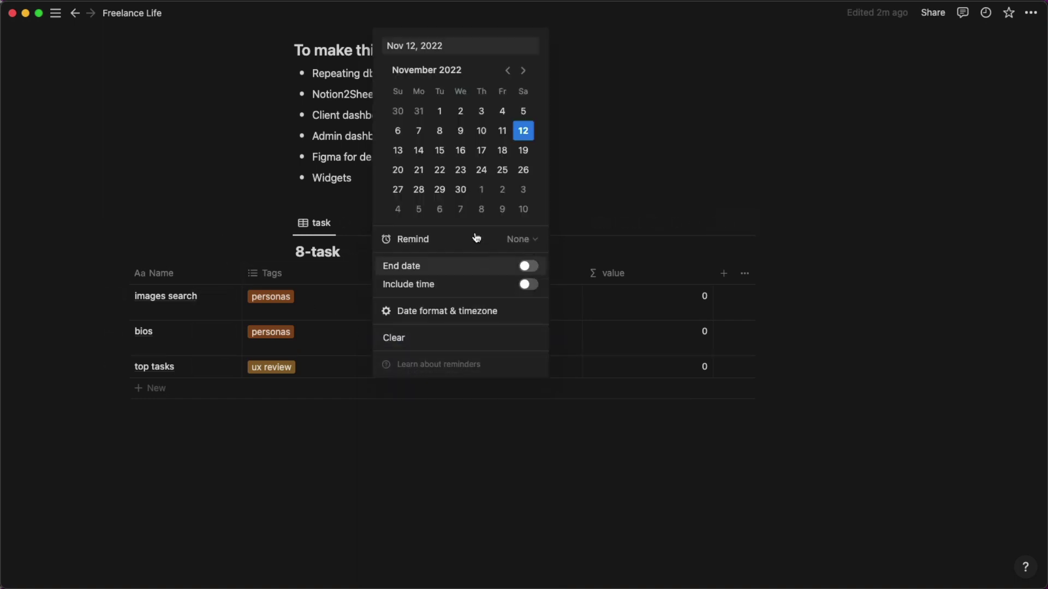
pyautogui.click(502, 130)
pyautogui.press('Escape')
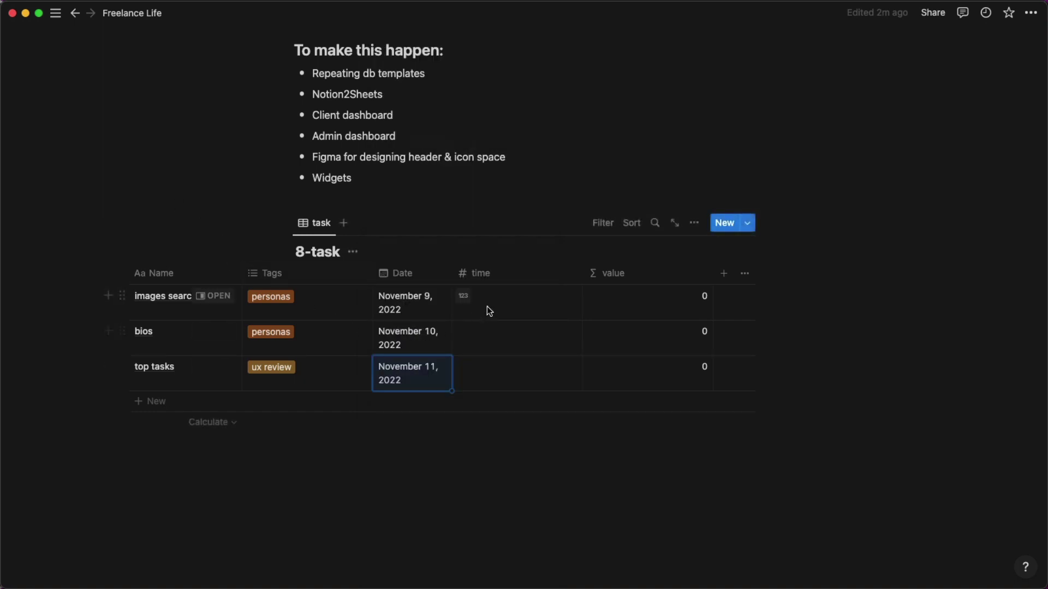
# Enter times 2, 1 and 3 for the three tasks, giving values 600, 300, 900.
pyautogui.click(487, 306)
pyautogui.write('2')
pyautogui.press('Return')
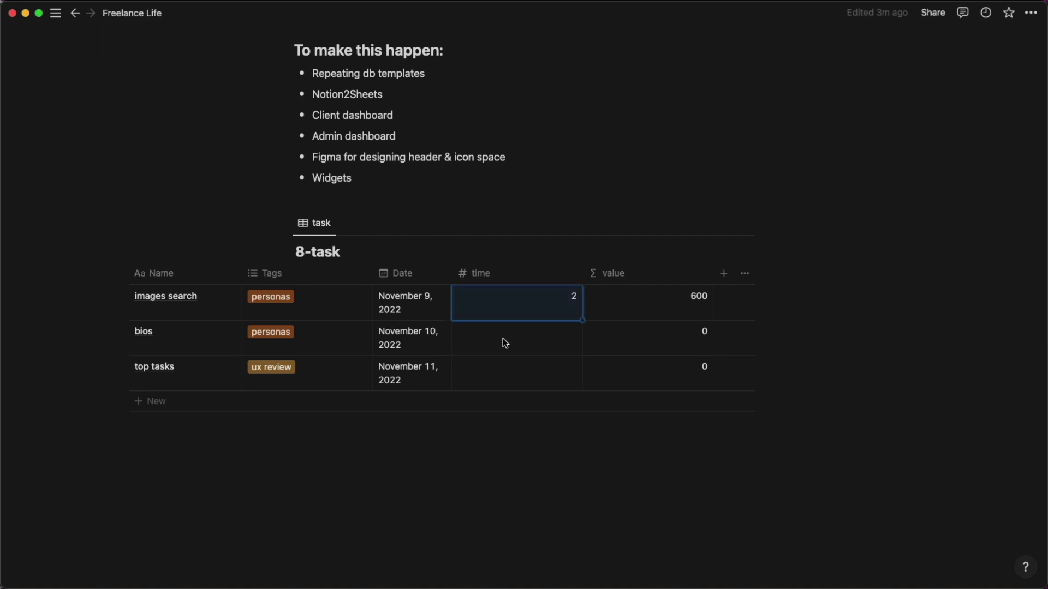
pyautogui.click(502, 338)
pyautogui.write('1')
pyautogui.click(526, 367)
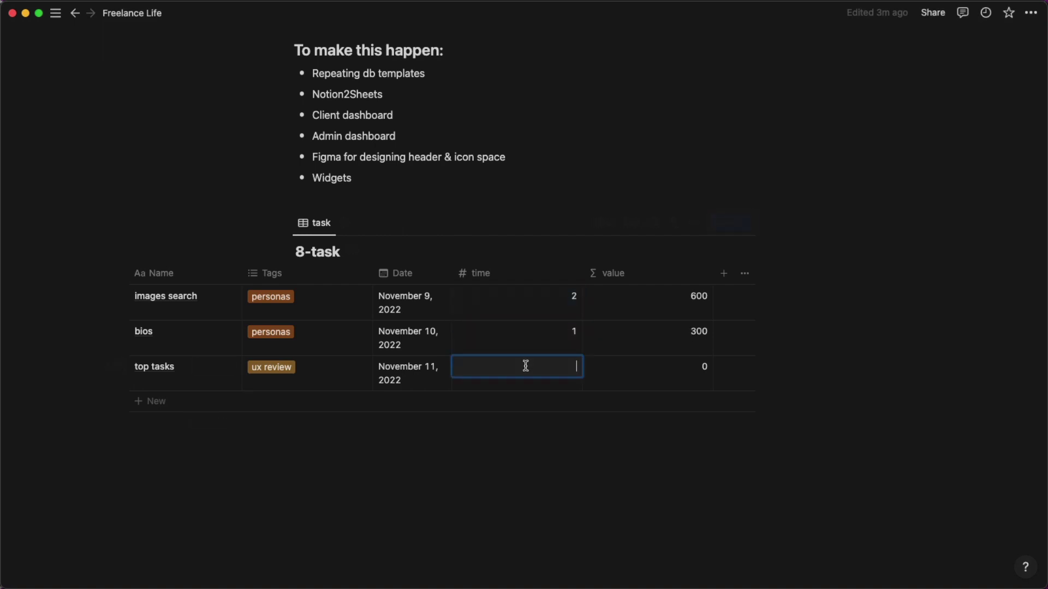
pyautogui.write('3')
pyautogui.press('Return')
# Add an empty fourth row, then delete it.
pyautogui.click(568, 406)
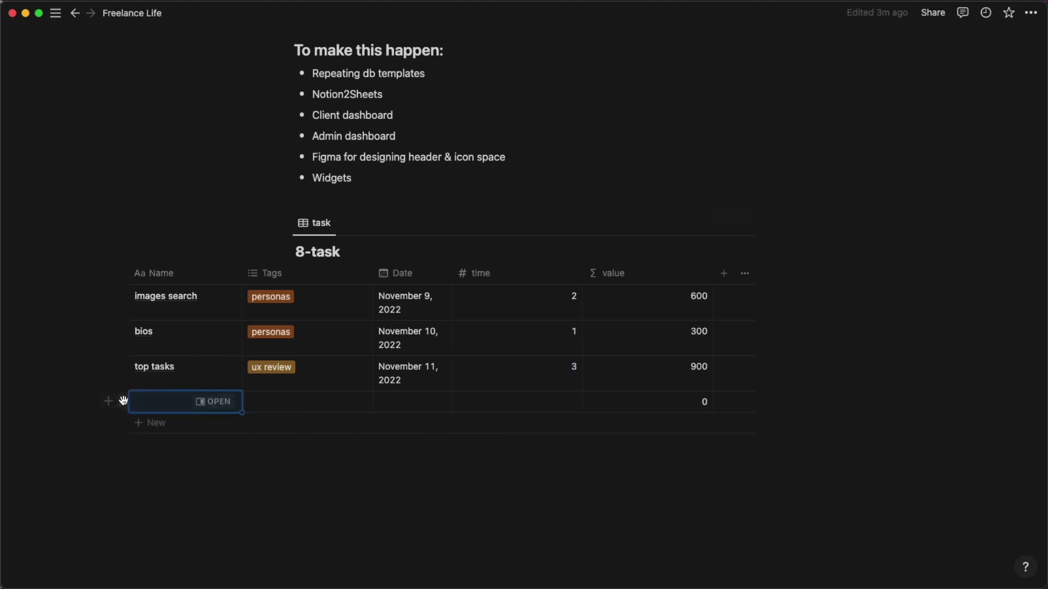
pyautogui.click(123, 402)
pyautogui.click(157, 352)
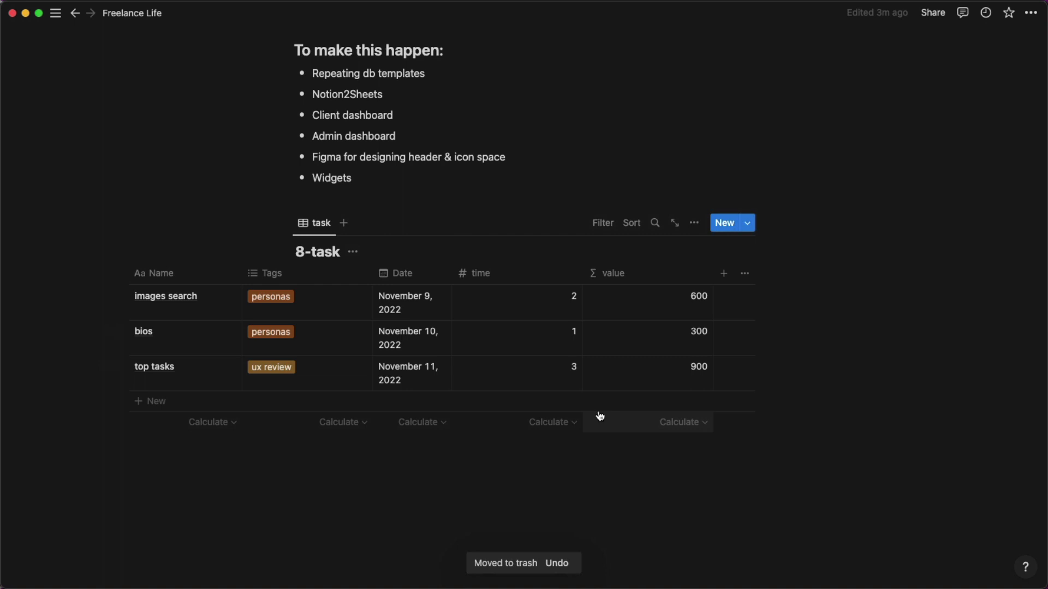
# Show Sum totals under the time and value columns: 6 and 1800.
pyautogui.click(557, 422)
pyautogui.click(475, 309)
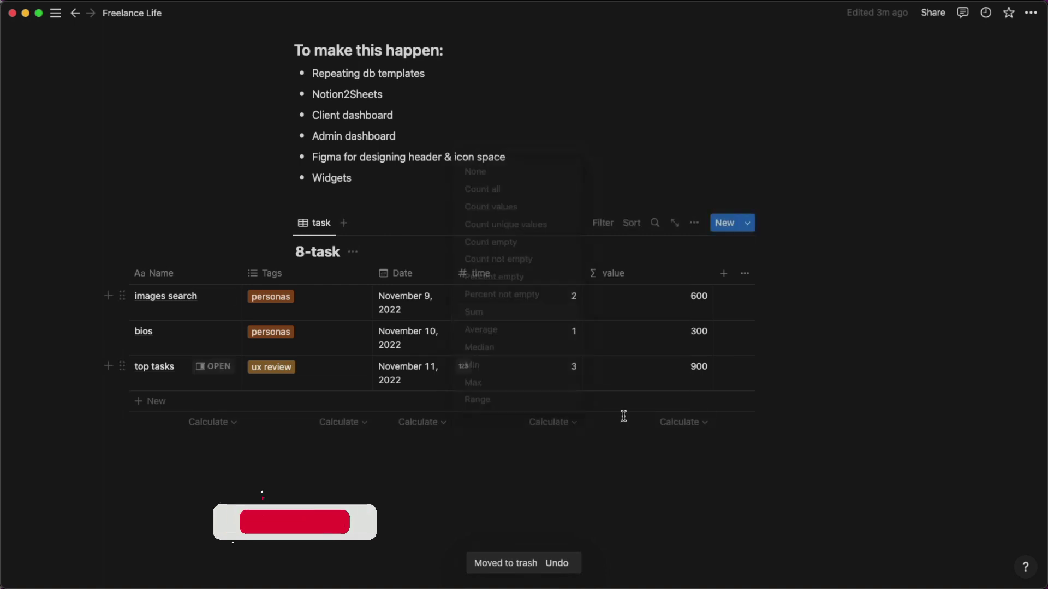
pyautogui.click(682, 423)
pyautogui.click(603, 307)
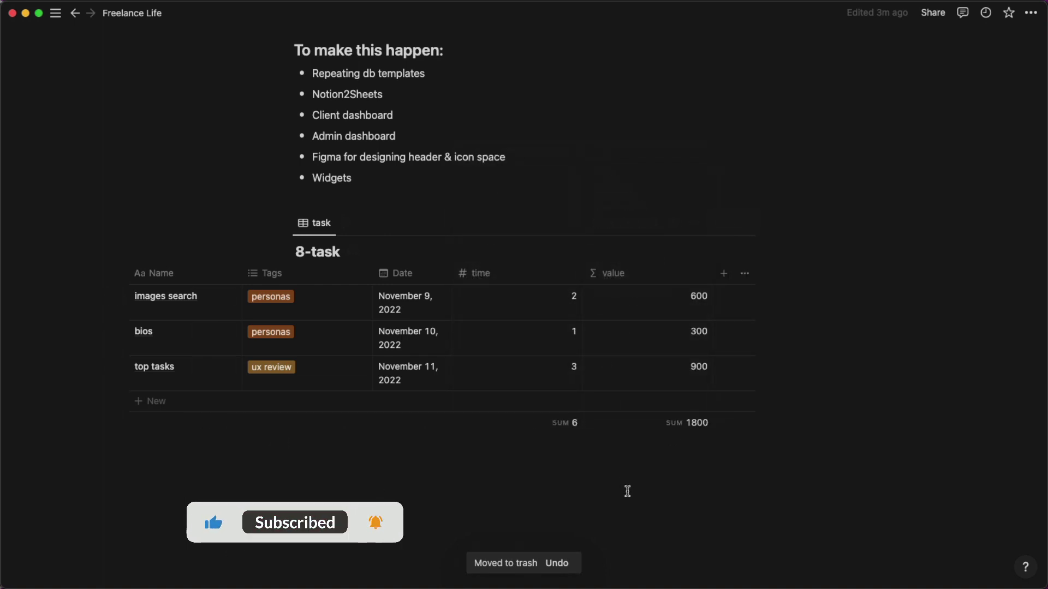
pyautogui.click(595, 456)
pyautogui.hscroll(-5, 479, 316)
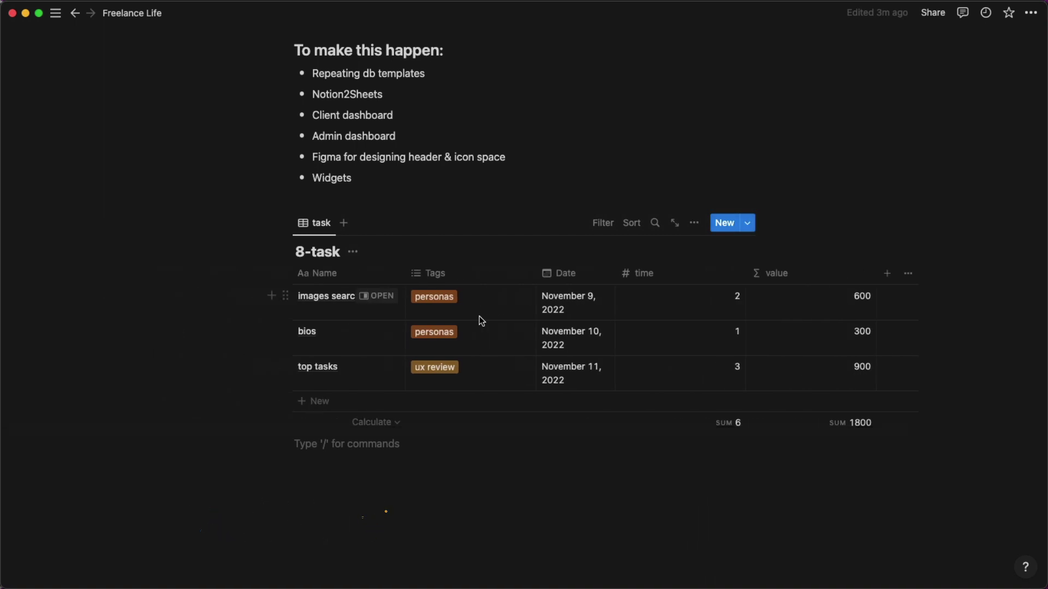
pyautogui.hscroll(4, 479, 316)
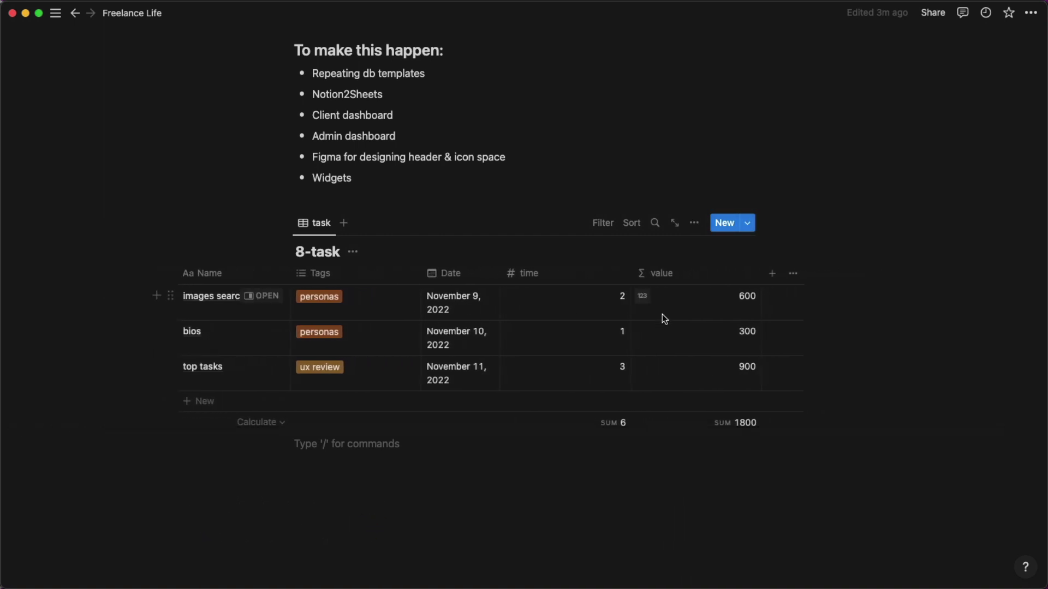
# Turn on Full width for the Freelance Life page.
pyautogui.click(1026, 15)
pyautogui.click(1019, 124)
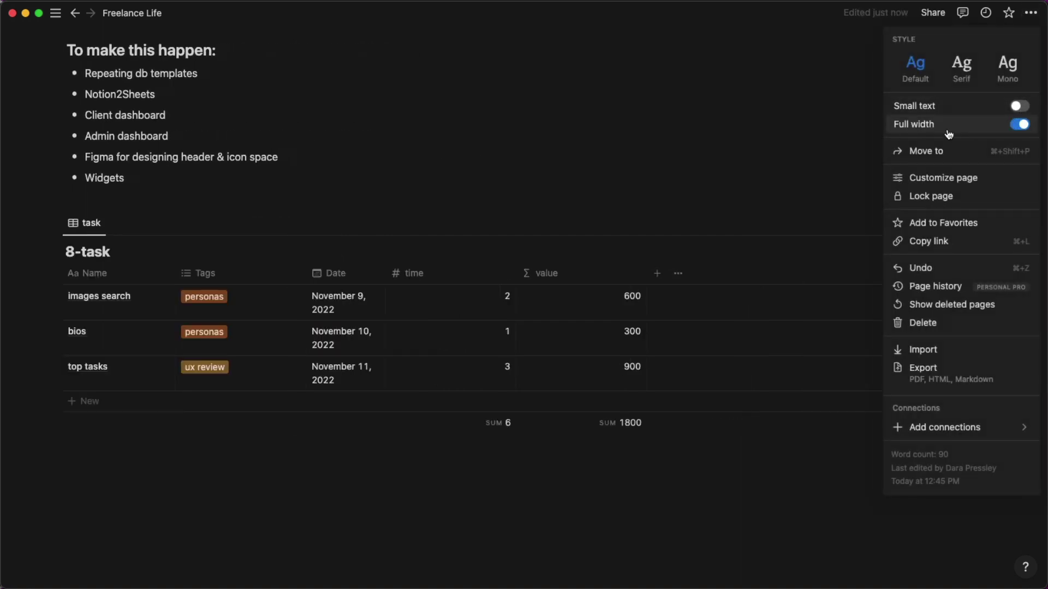
pyautogui.click(672, 167)
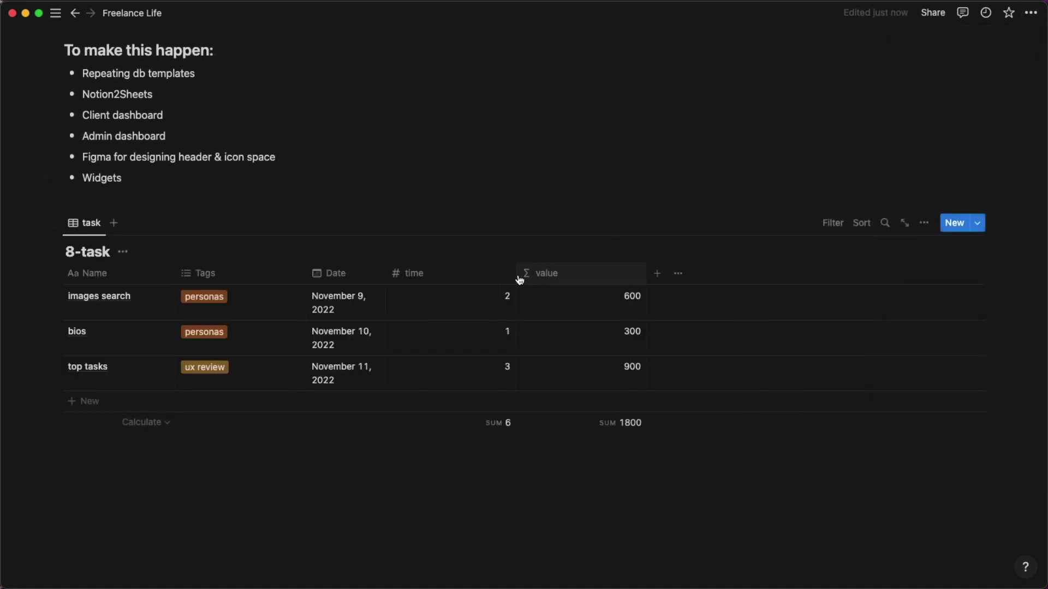
# Narrow the time, Tags and value columns of the task table.
pyautogui.moveTo(515, 273); pyautogui.dragTo(450, 274)
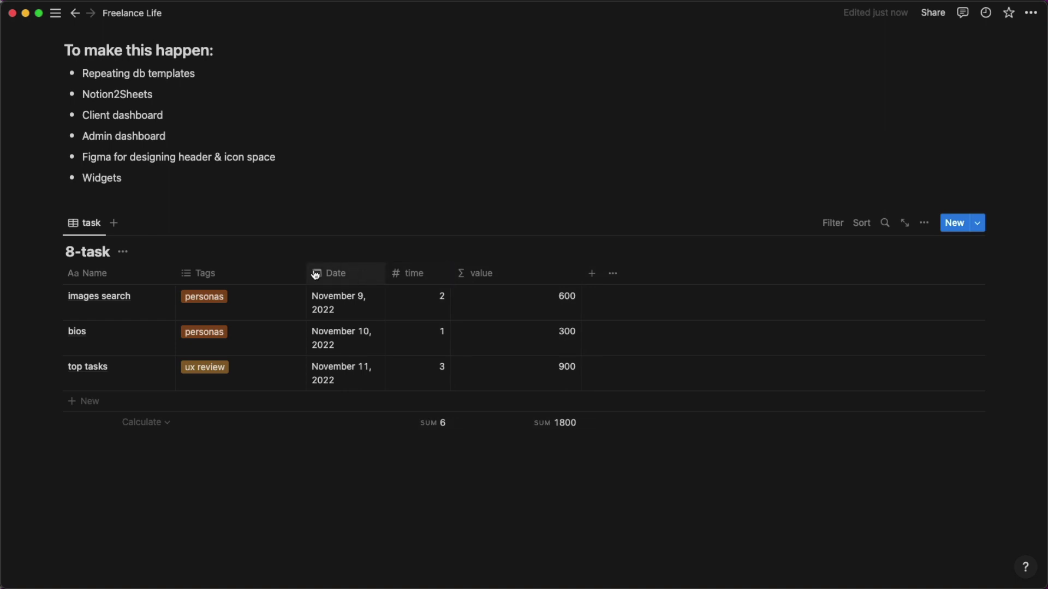
pyautogui.moveTo(306, 270); pyautogui.dragTo(262, 269)
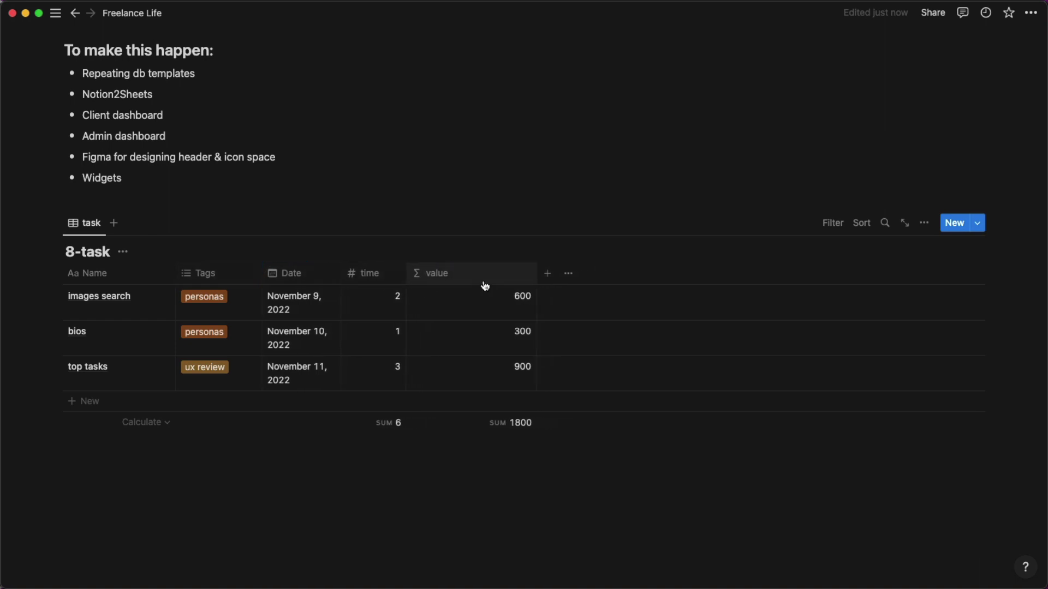
pyautogui.moveTo(535, 273); pyautogui.dragTo(475, 273)
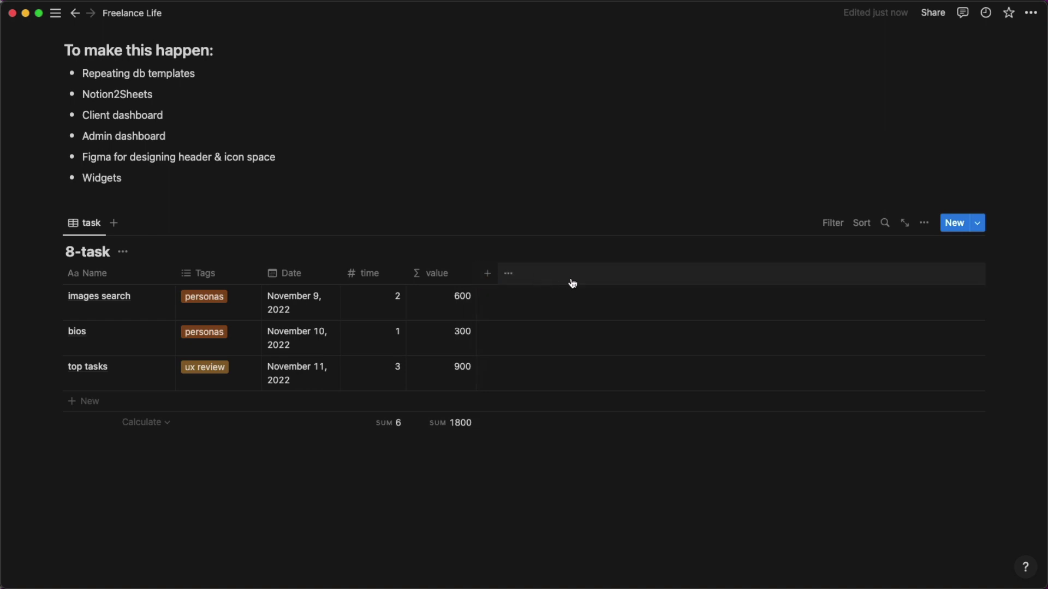
# Add a toggle block titled 'eingine' on a new line above the table.
pyautogui.click(275, 199)
pyautogui.press('Return')
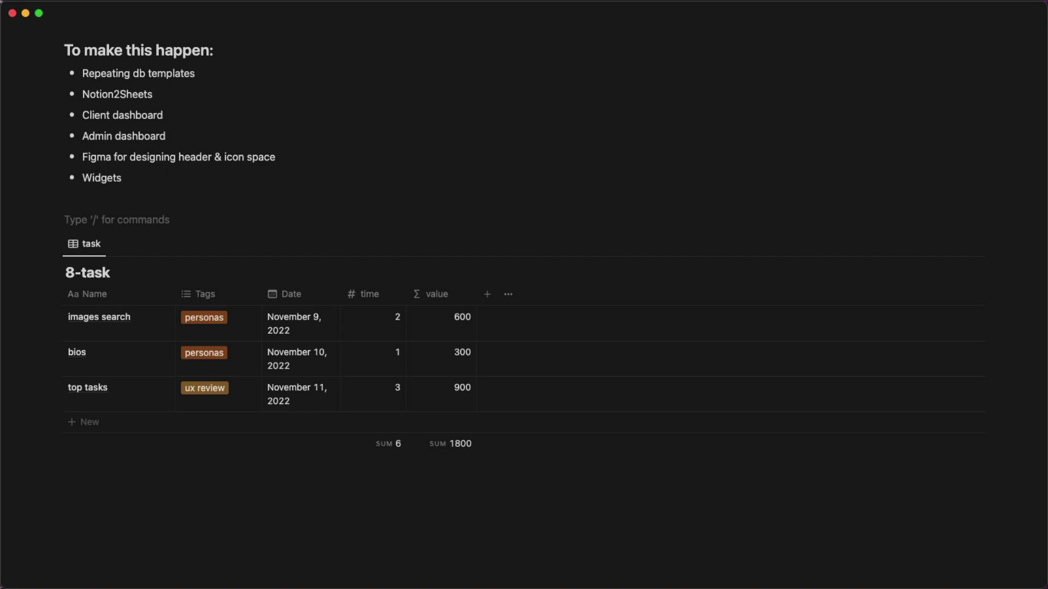
pyautogui.write('/a')
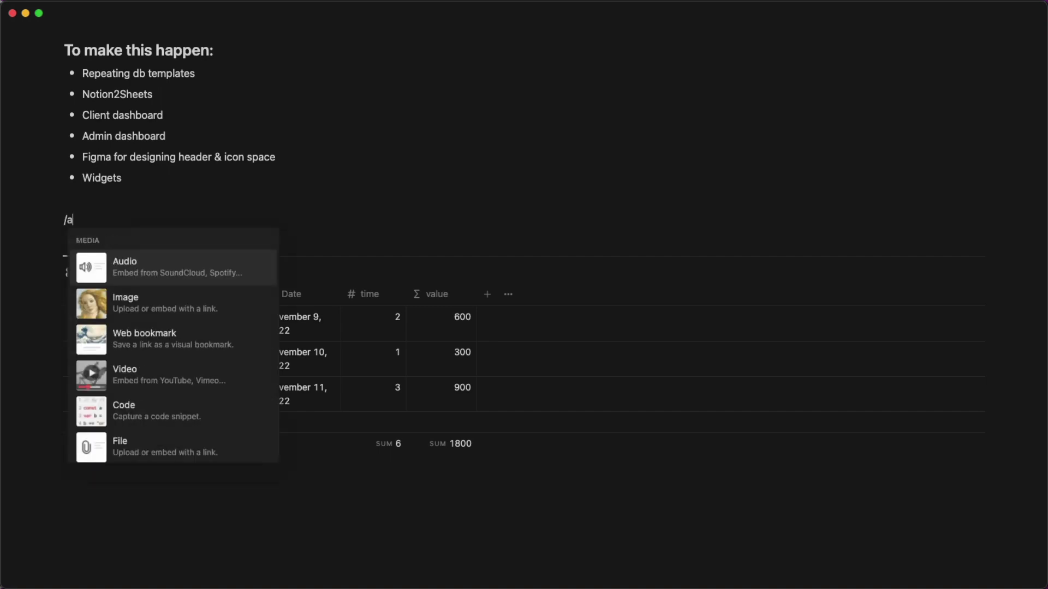
pyautogui.press('BackSpace')
pyautogui.write('en')
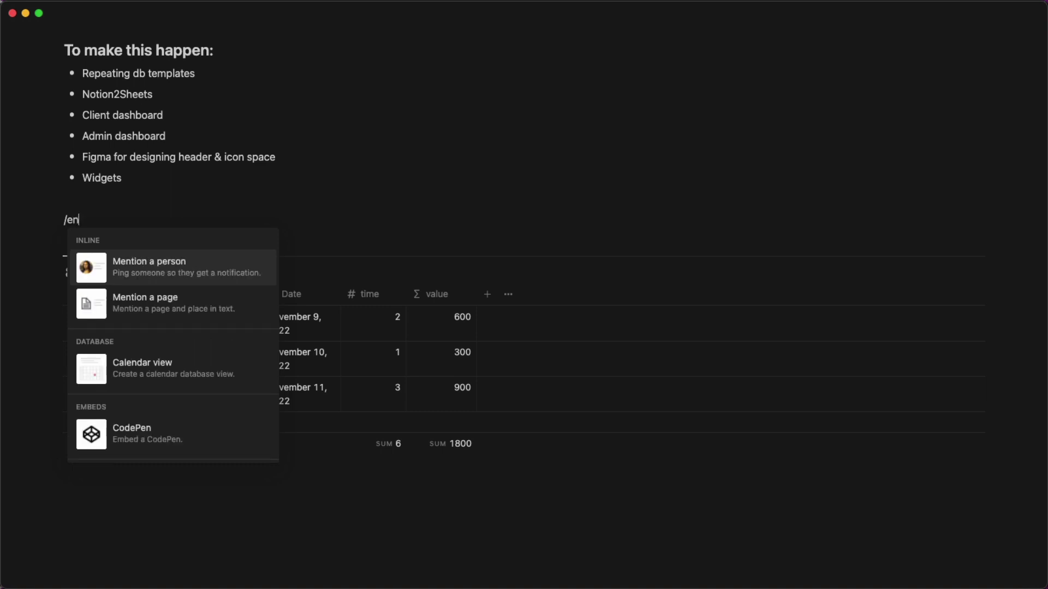
pyautogui.press('BackSpace')
pyautogui.press('BackSpace')
pyautogui.press('BackSpace')
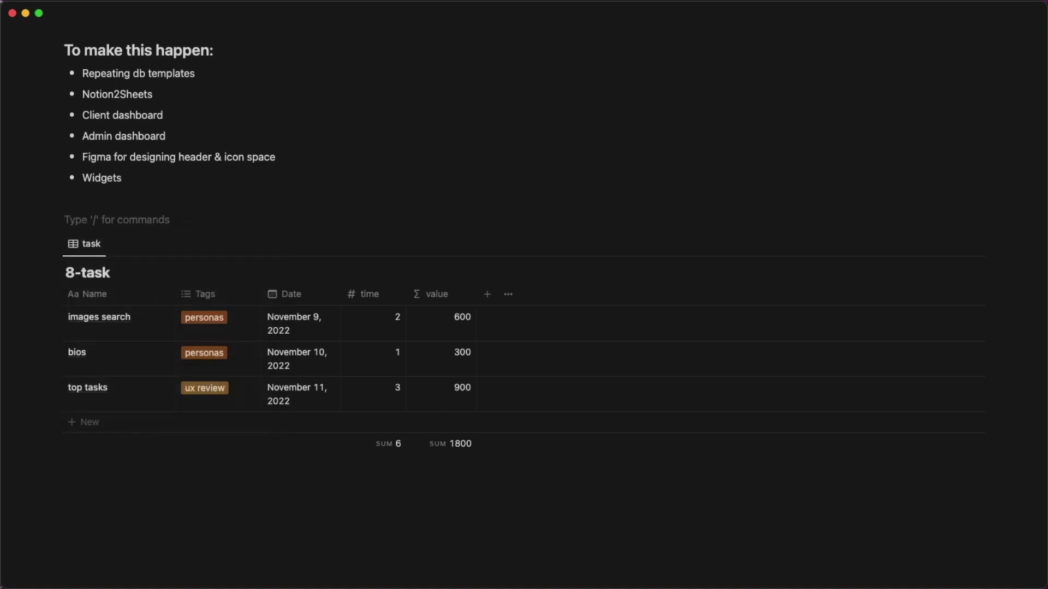
pyautogui.write('>eg')
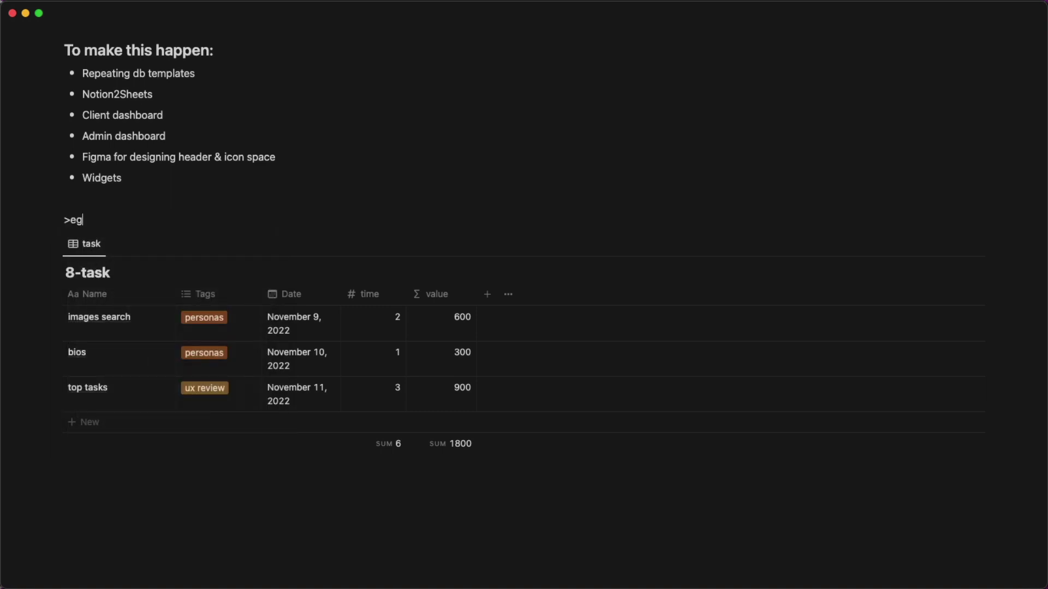
pyautogui.press('BackSpace')
pyautogui.write('e')
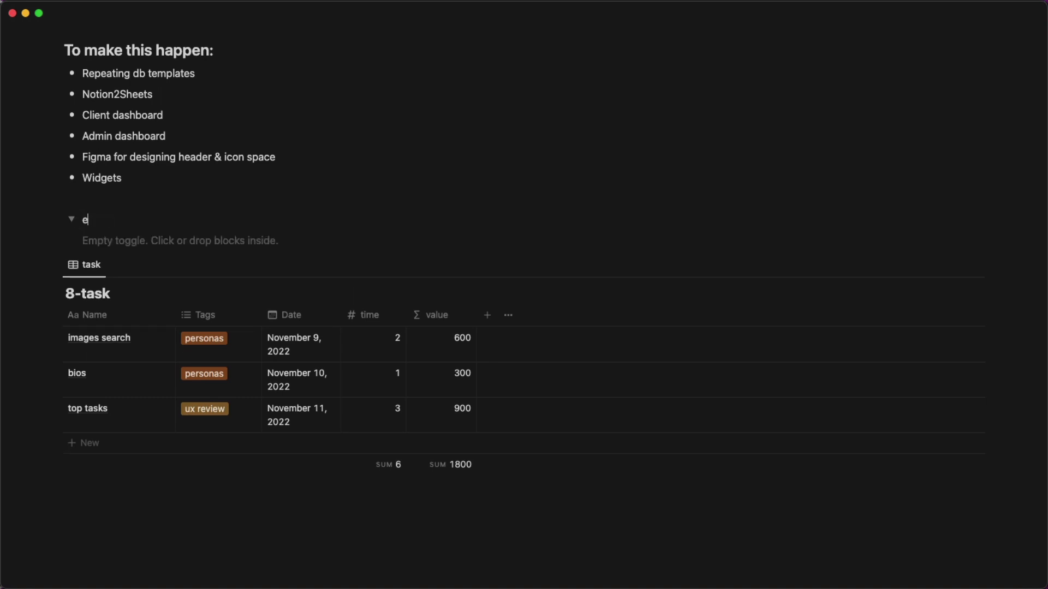
pyautogui.write('ingine')
# Create an 'Admin Dashboard' subpage inside the toggle and return to Freelance Life.
pyautogui.press('Return')
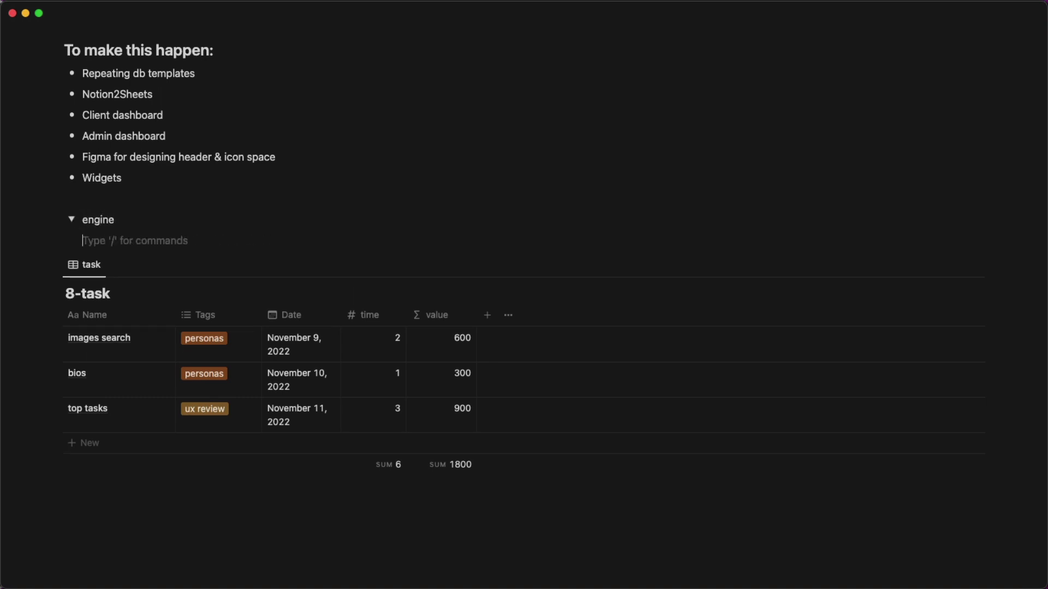
pyautogui.write('/a')
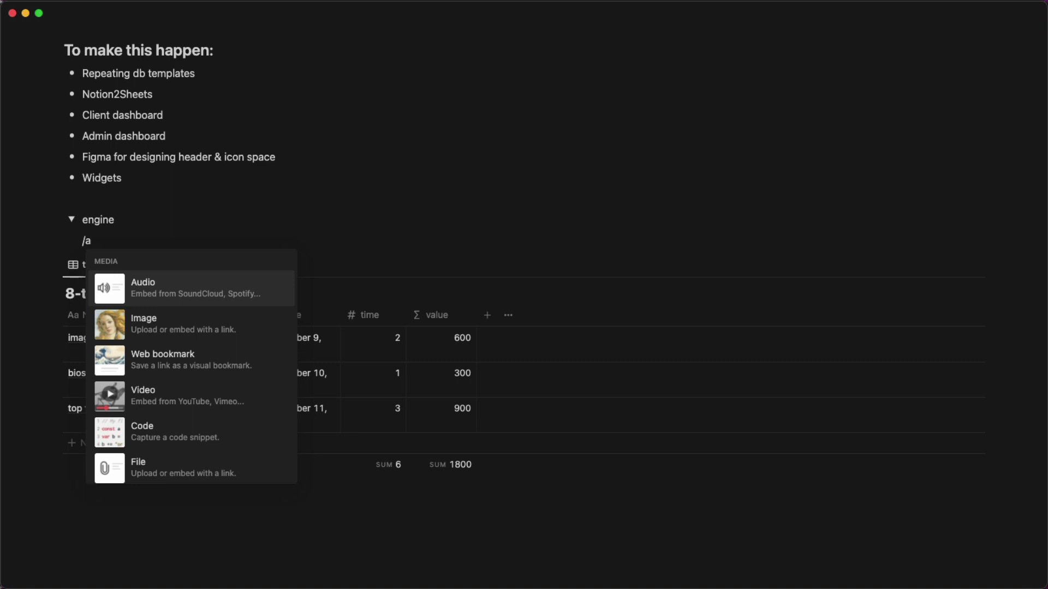
pyautogui.press('Down')
pyautogui.press('BackSpace')
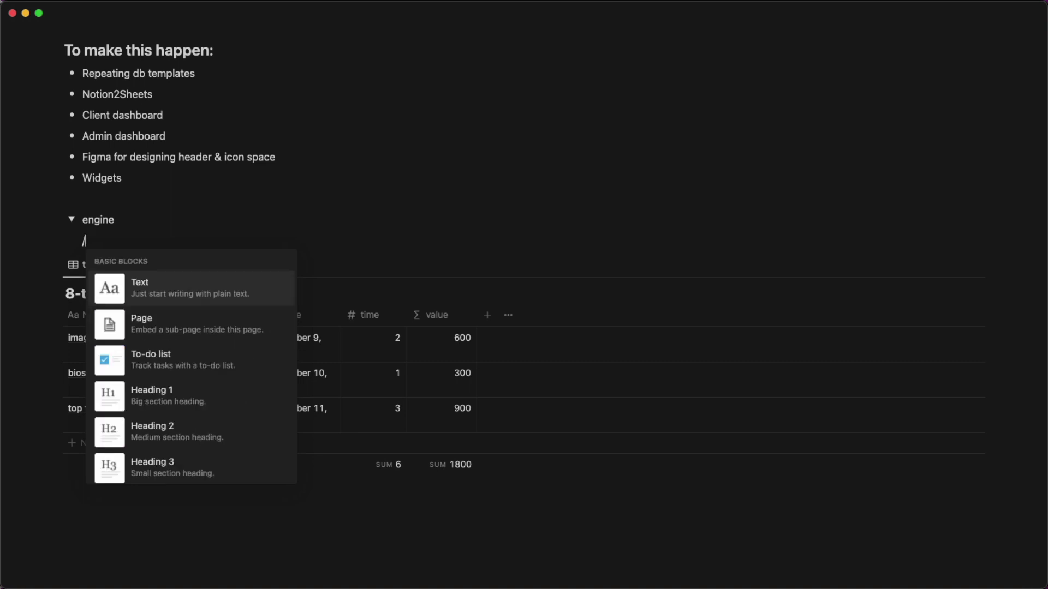
pyautogui.write('pa')
pyautogui.press('Return')
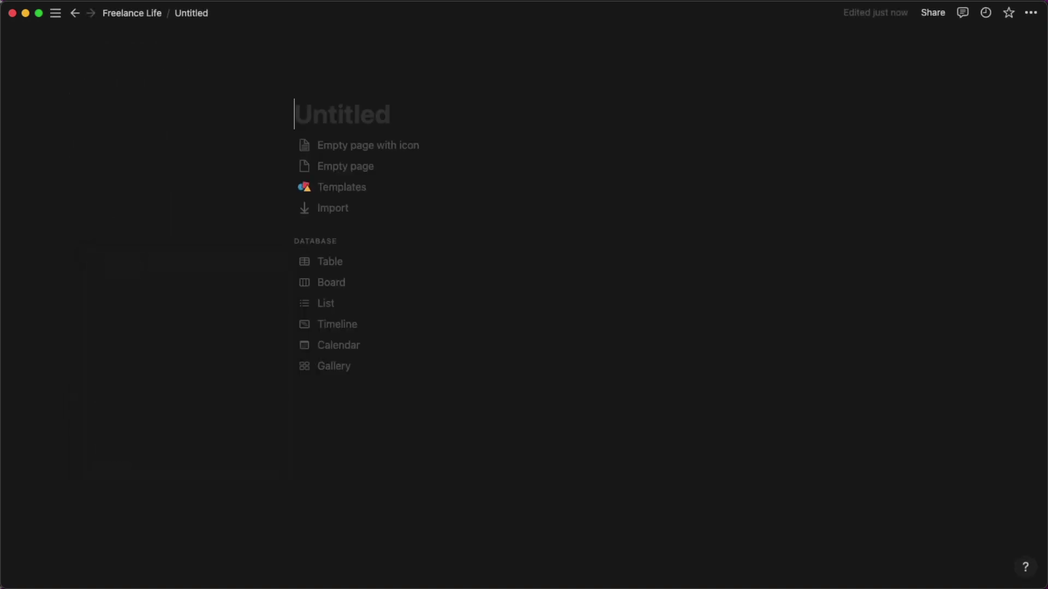
pyautogui.write('Admin ')
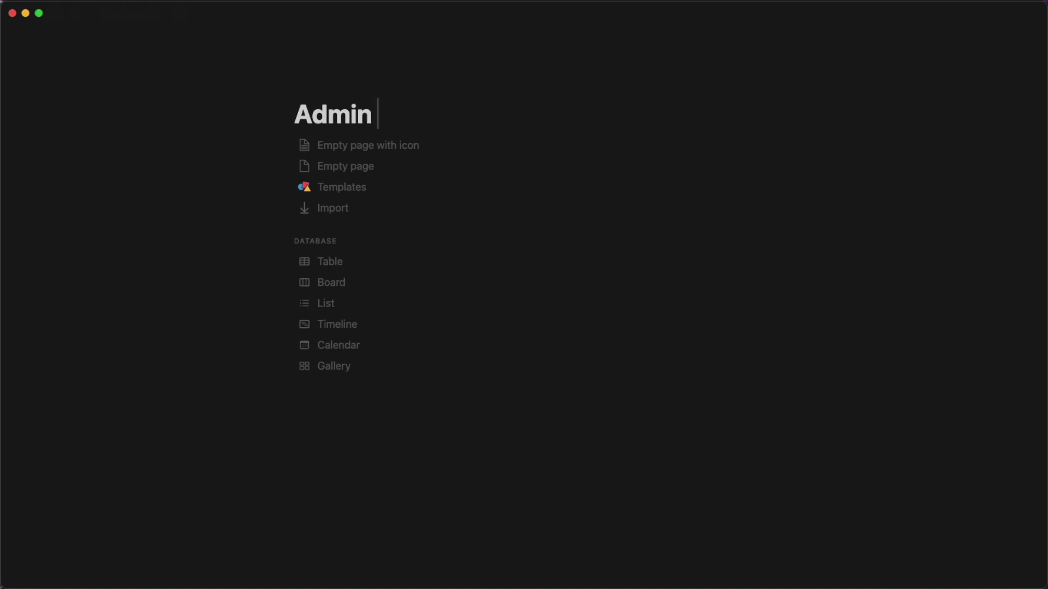
pyautogui.write('Dashbo')
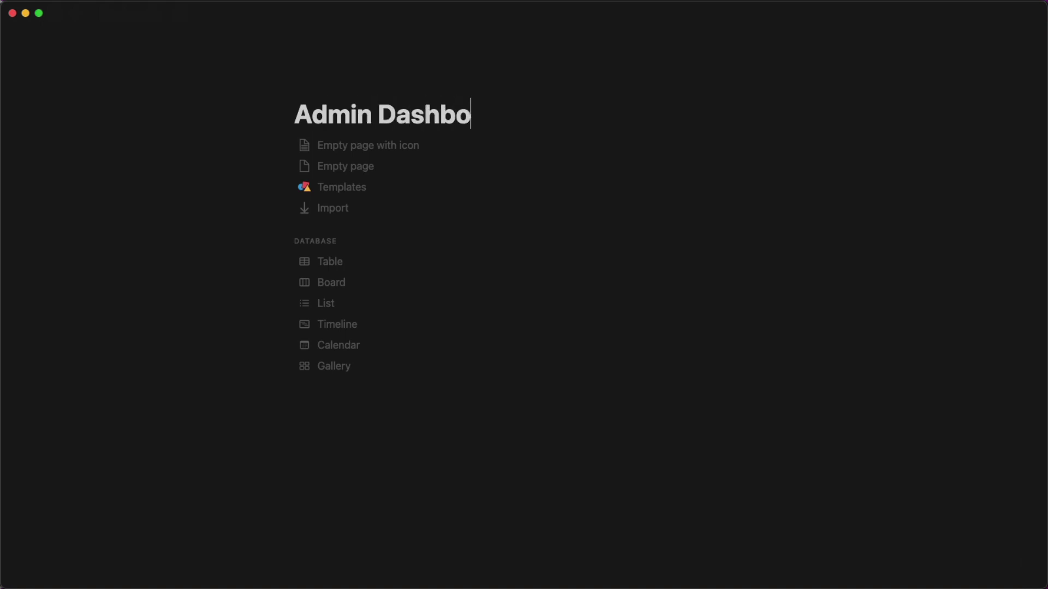
pyautogui.write('ard')
pyautogui.press('Down')
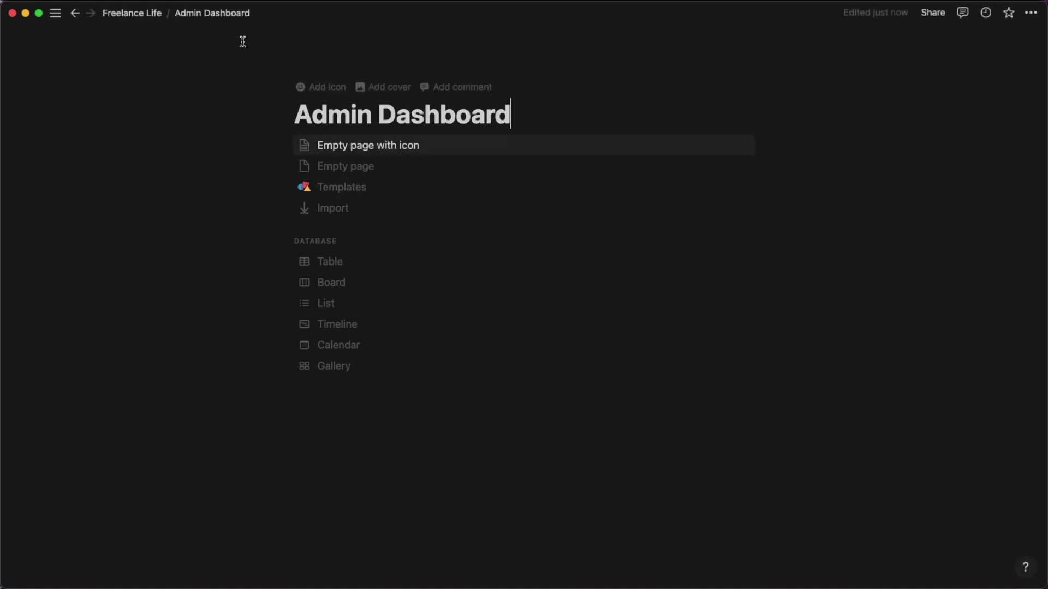
pyautogui.click(132, 14)
pyautogui.scroll(-5, 503, 269)
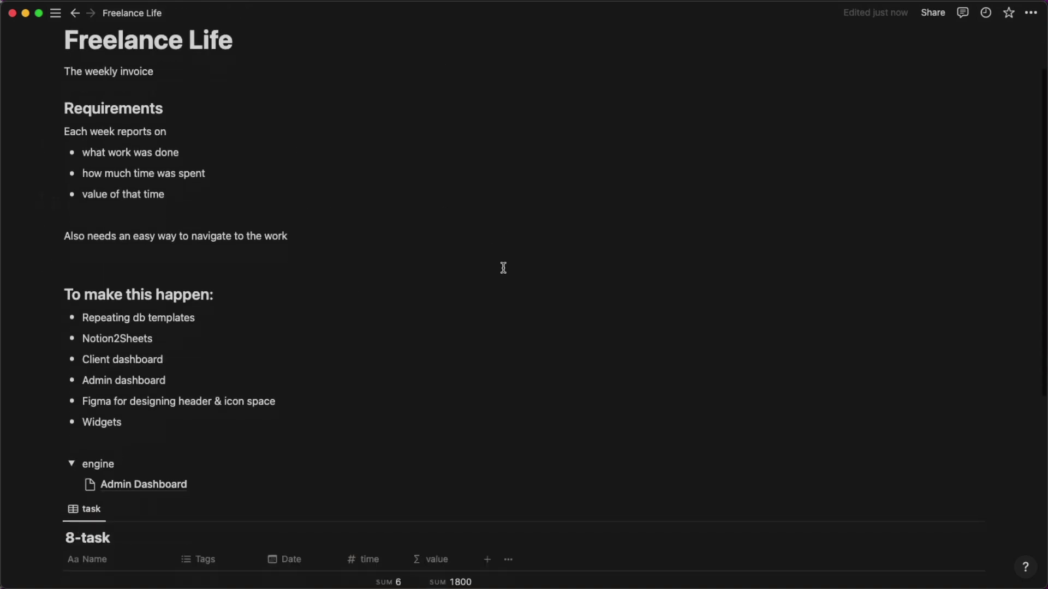
# Drag the 8-task table into the engine toggle below Admin Dashboard.
pyautogui.scroll(-3, 503, 267)
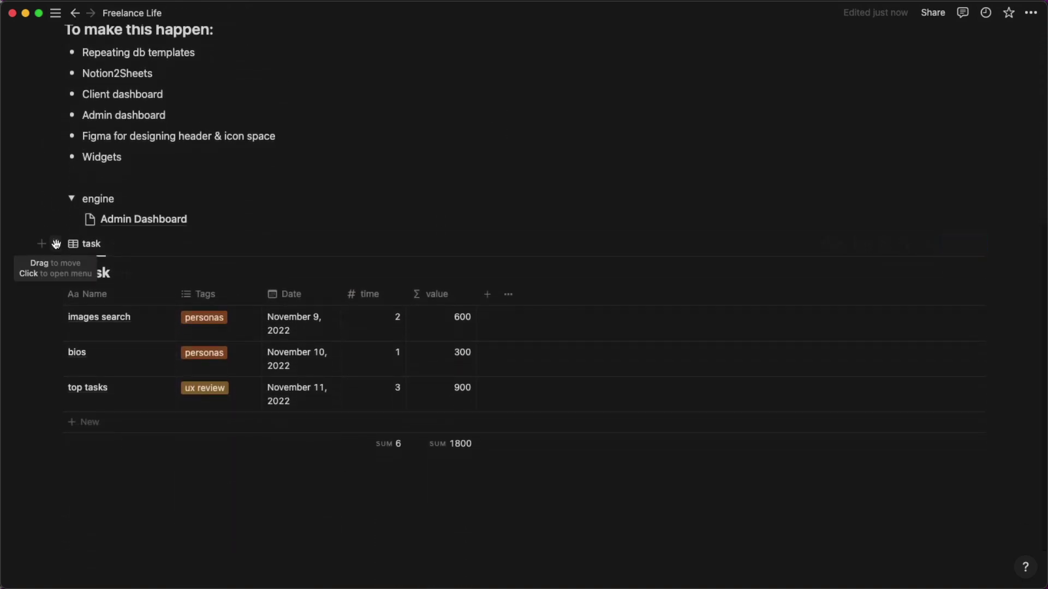
pyautogui.moveTo(55, 243); pyautogui.dragTo(112, 230)
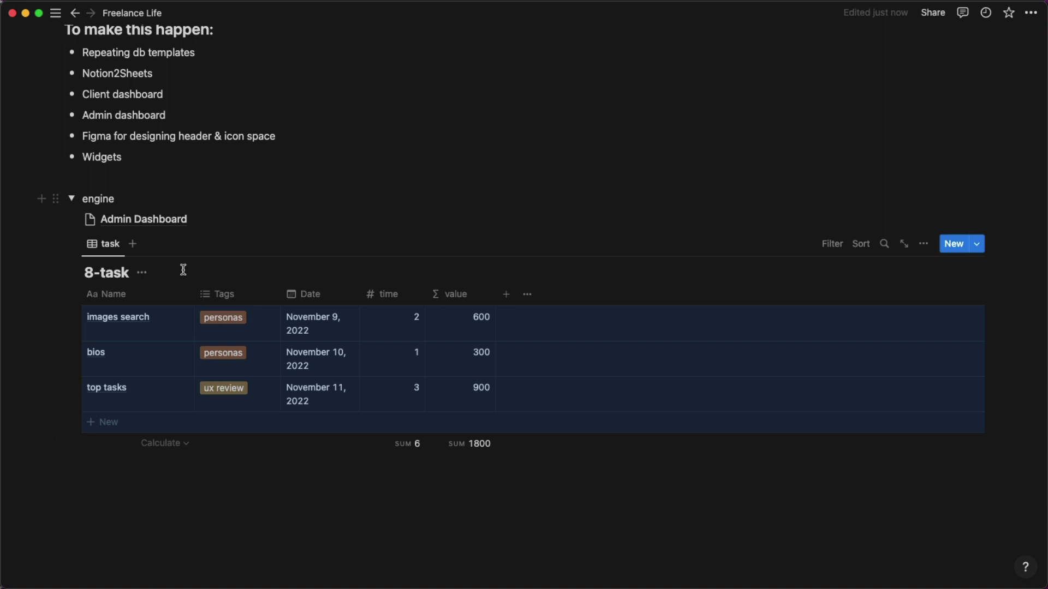
pyautogui.click(117, 182)
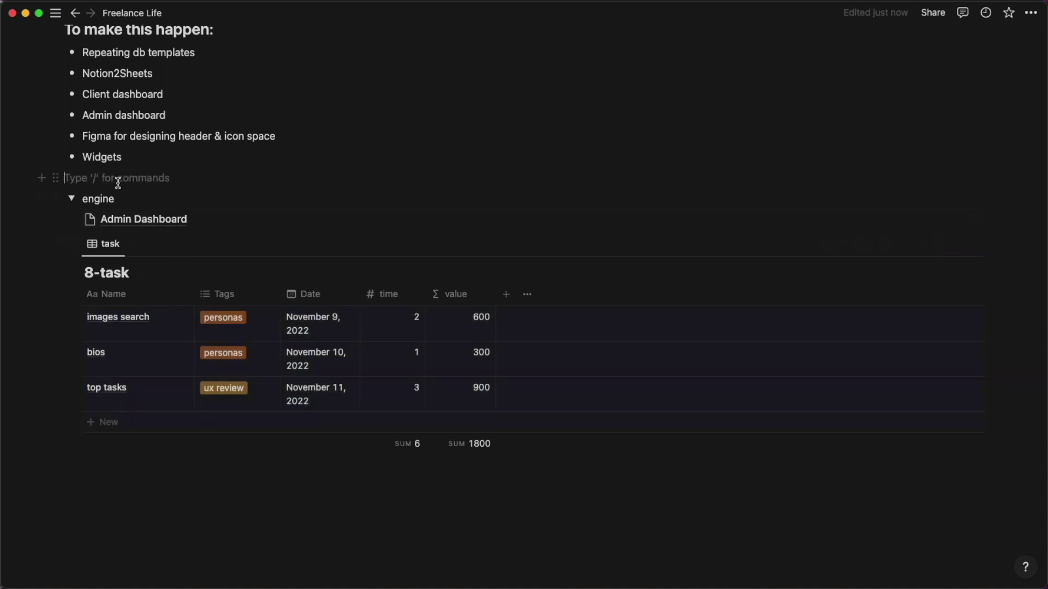
# Type survey, interviews, report and design on separate lines above the engine toggle.
pyautogui.press('Return')
pyautogui.press('Return')
pyautogui.press('Return')
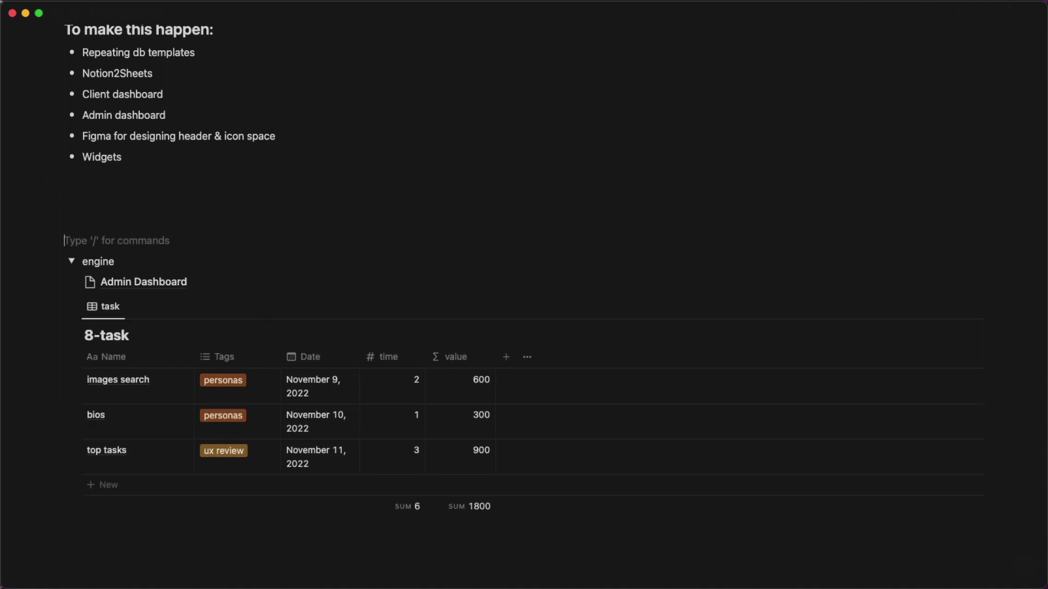
pyautogui.press('Up')
pyautogui.press('Up')
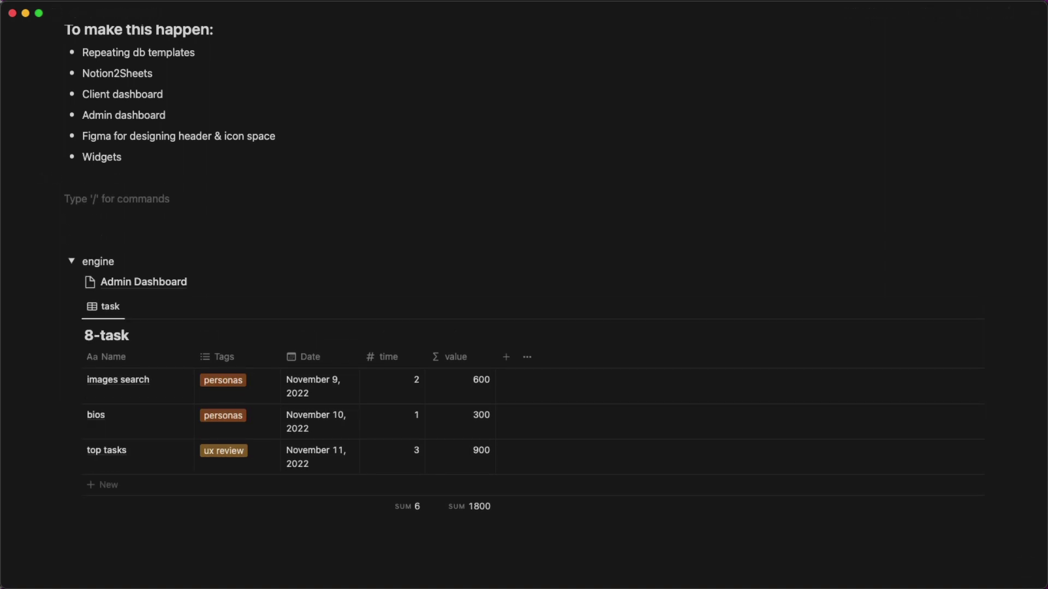
pyautogui.write('survey')
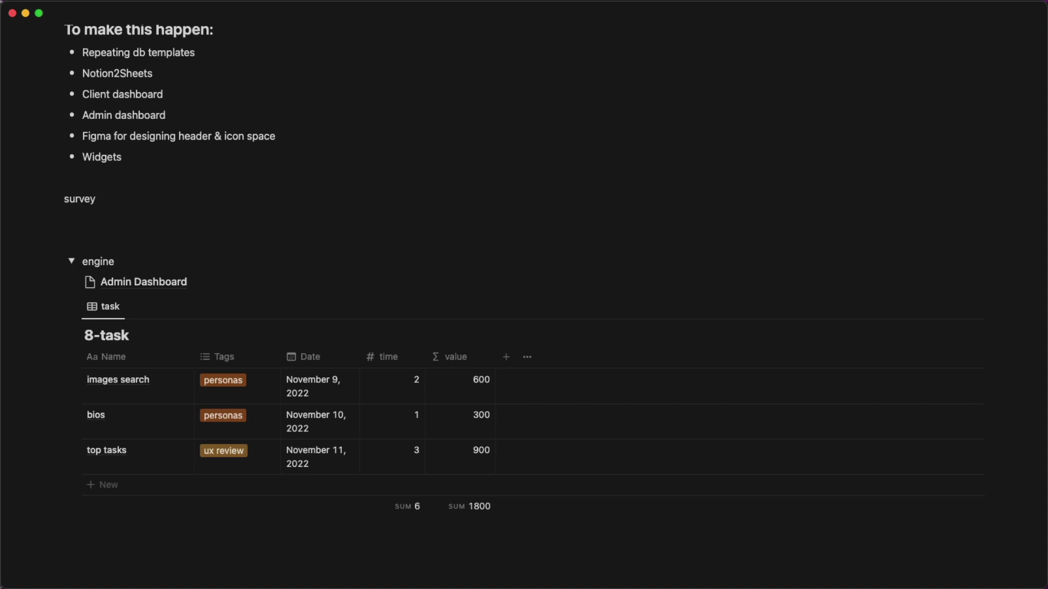
pyautogui.press('Return')
pyautogui.write('interviews')
pyautogui.press('Return')
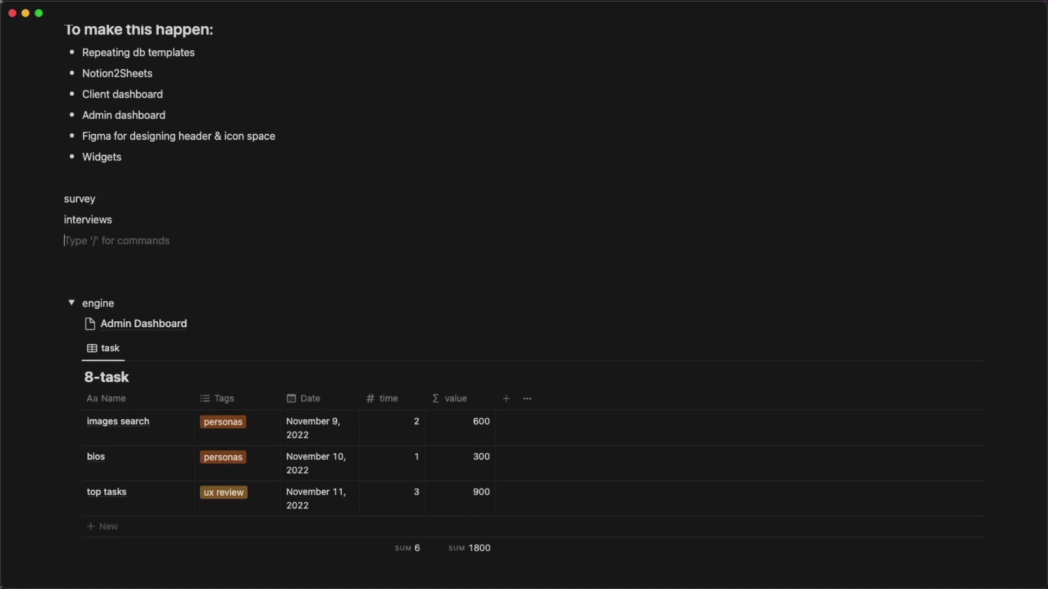
pyautogui.write('report')
pyautogui.press('Return')
pyautogui.write('design')
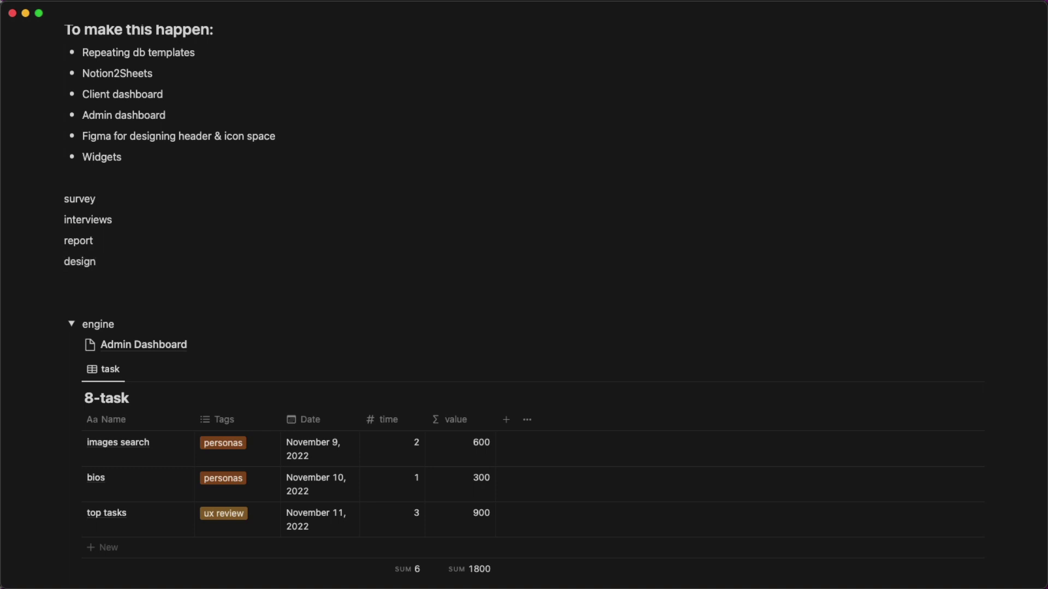
pyautogui.click(264, 442)
# Turn the four lines into subpages and collapse the engine toggle.
pyautogui.moveTo(222, 283); pyautogui.dragTo(59, 202)
pyautogui.click(56, 200)
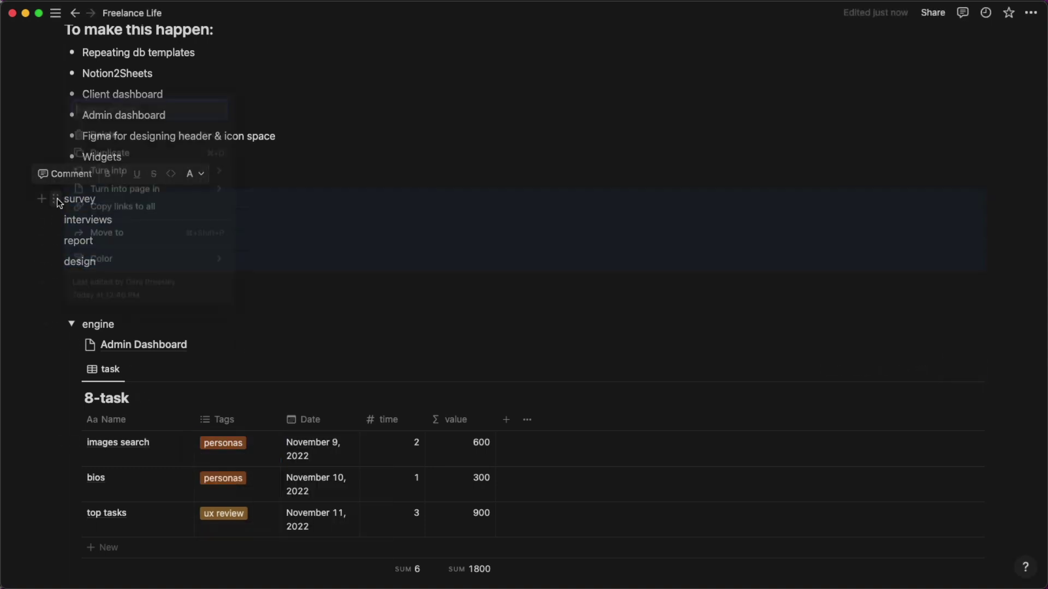
pyautogui.moveTo(95, 174)
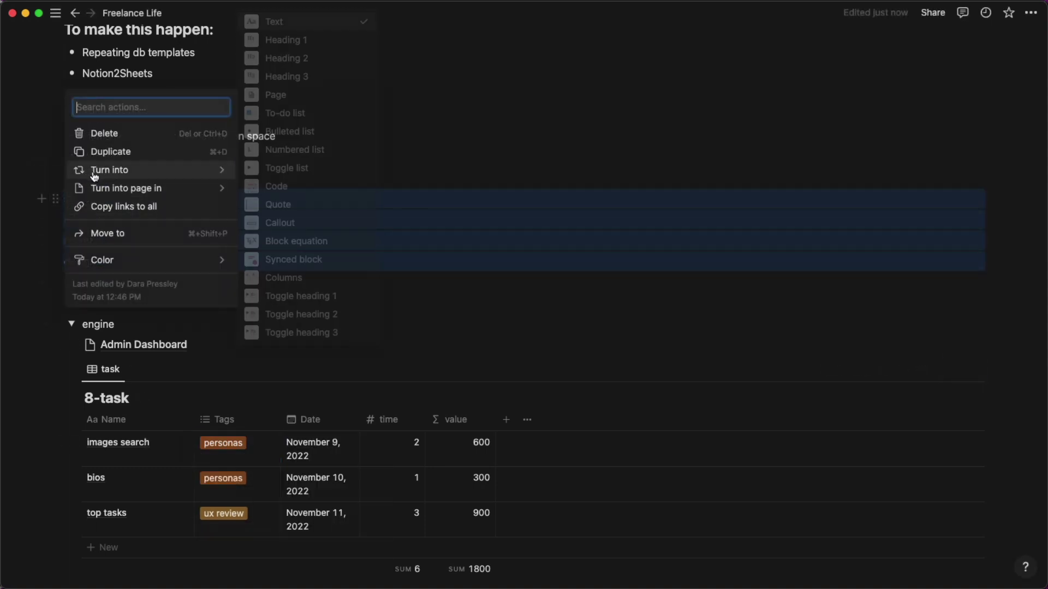
pyautogui.click(275, 94)
pyautogui.click(200, 300)
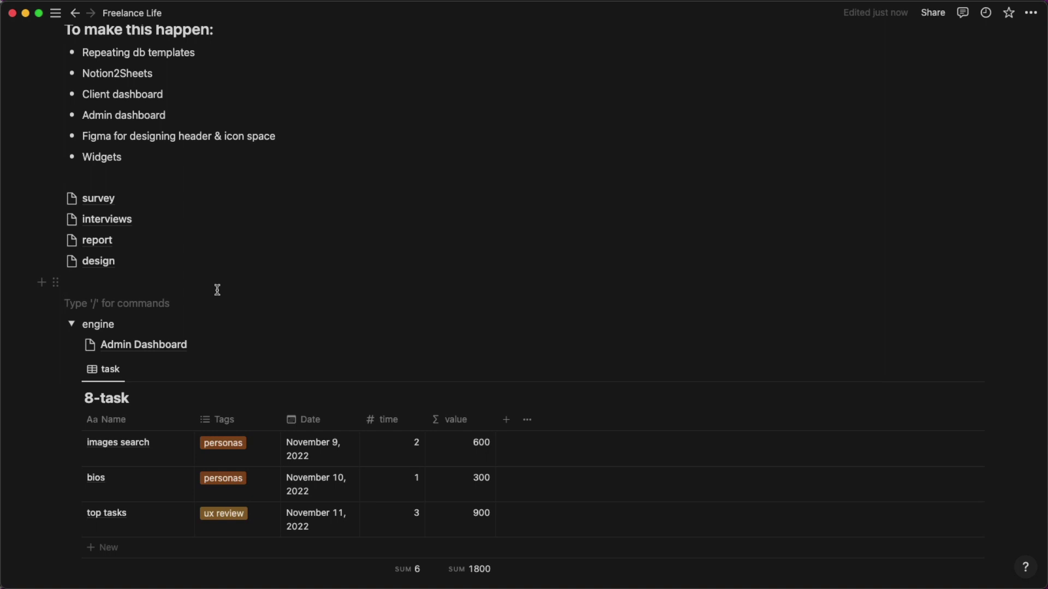
pyautogui.click(69, 323)
# Move the 8-task table out of the engine toggle into the Admin Dashboard page.
pyautogui.click(113, 345)
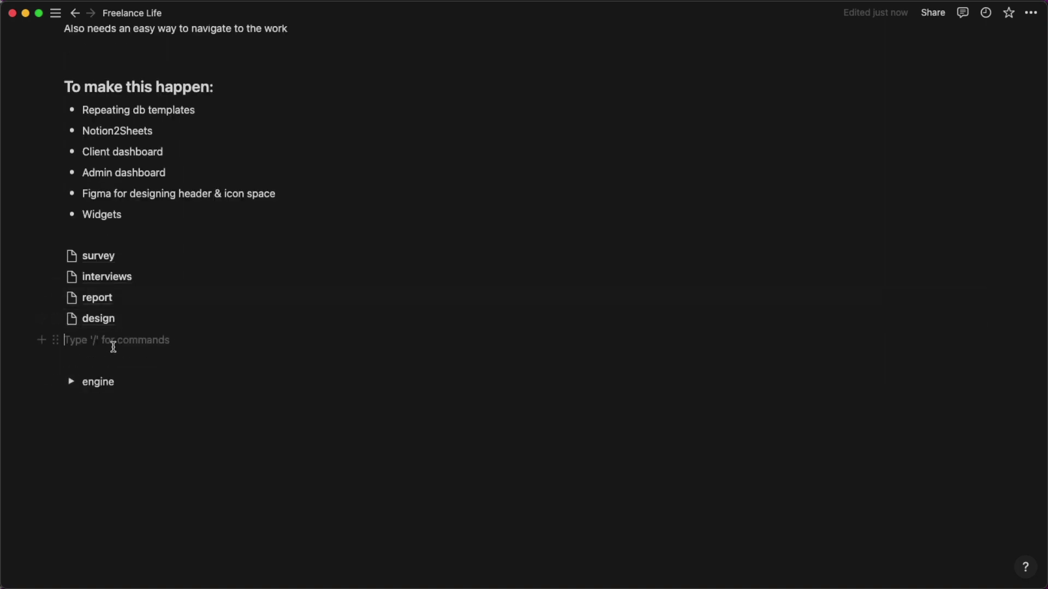
pyautogui.write('/')
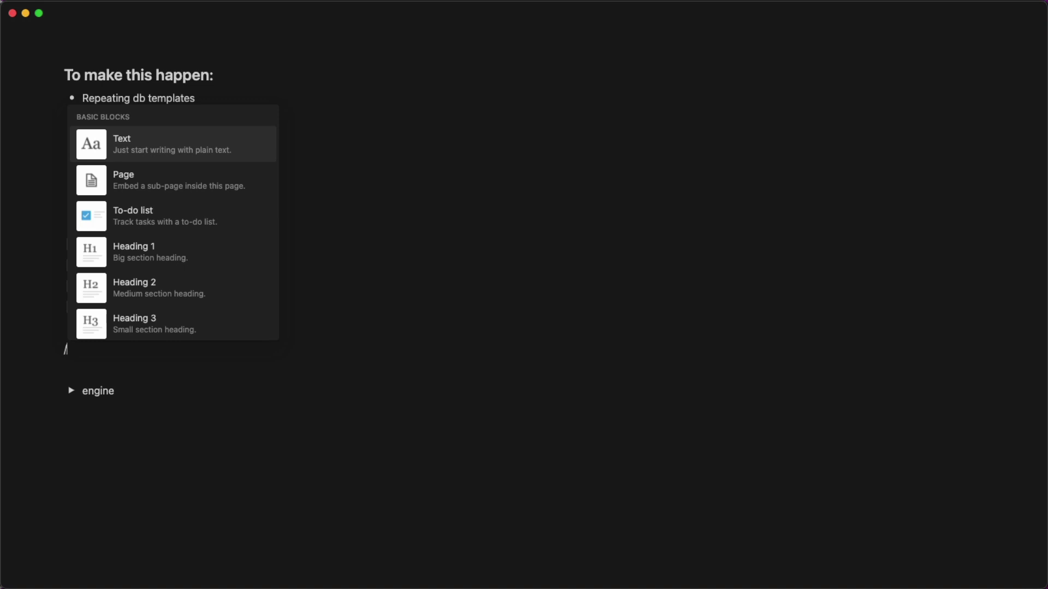
pyautogui.press('Escape')
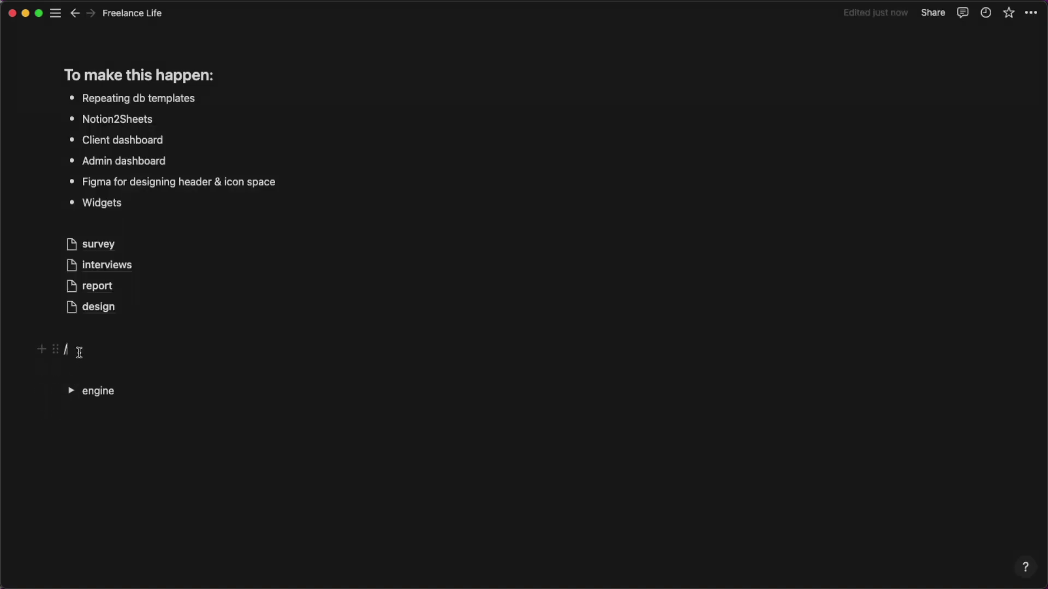
pyautogui.press('BackSpace')
pyautogui.press('BackSpace')
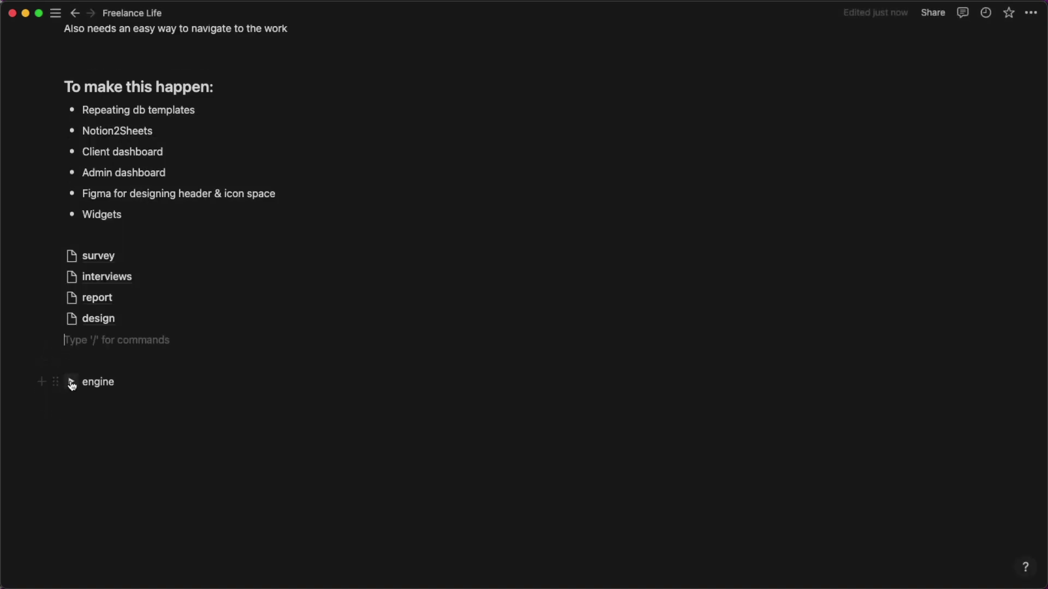
pyautogui.click(70, 381)
pyautogui.moveTo(81, 423); pyautogui.dragTo(129, 405)
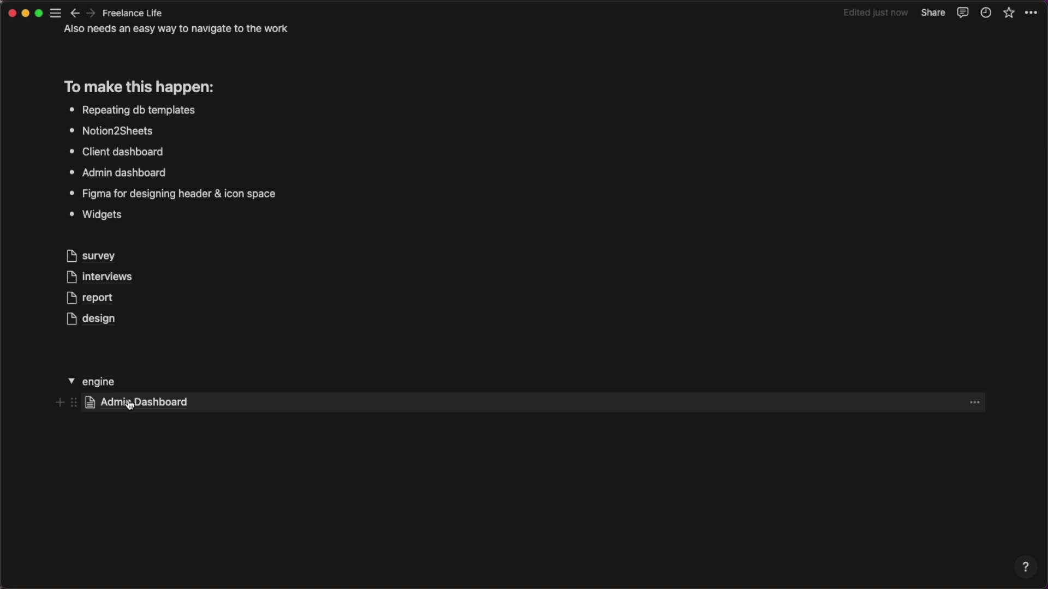
pyautogui.click(71, 381)
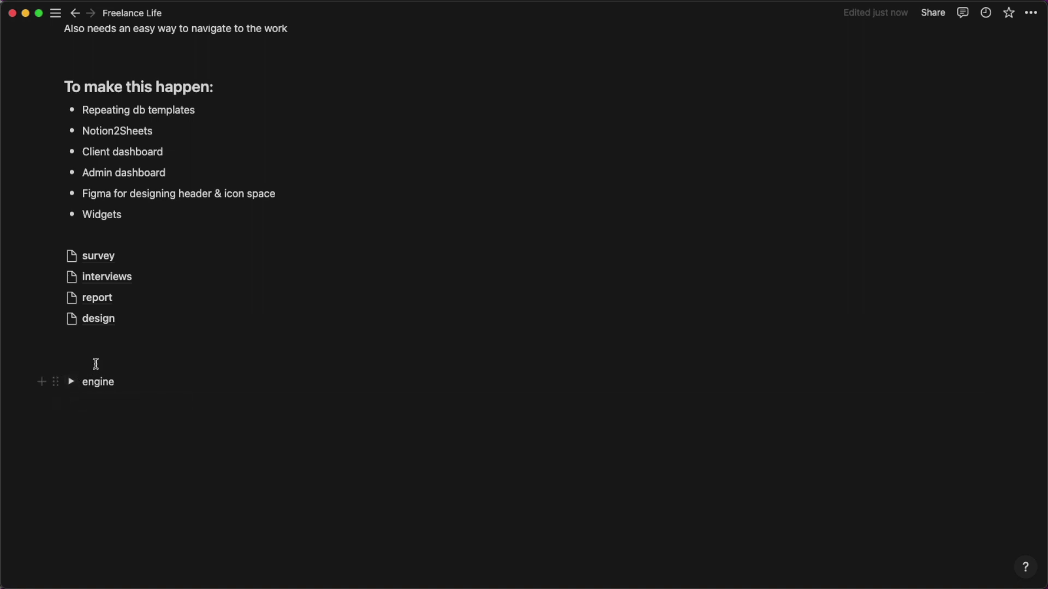
# Add an empty line above the collapsed engine toggle and start a slash-command block search.
pyautogui.click(104, 359)
pyautogui.press('Return')
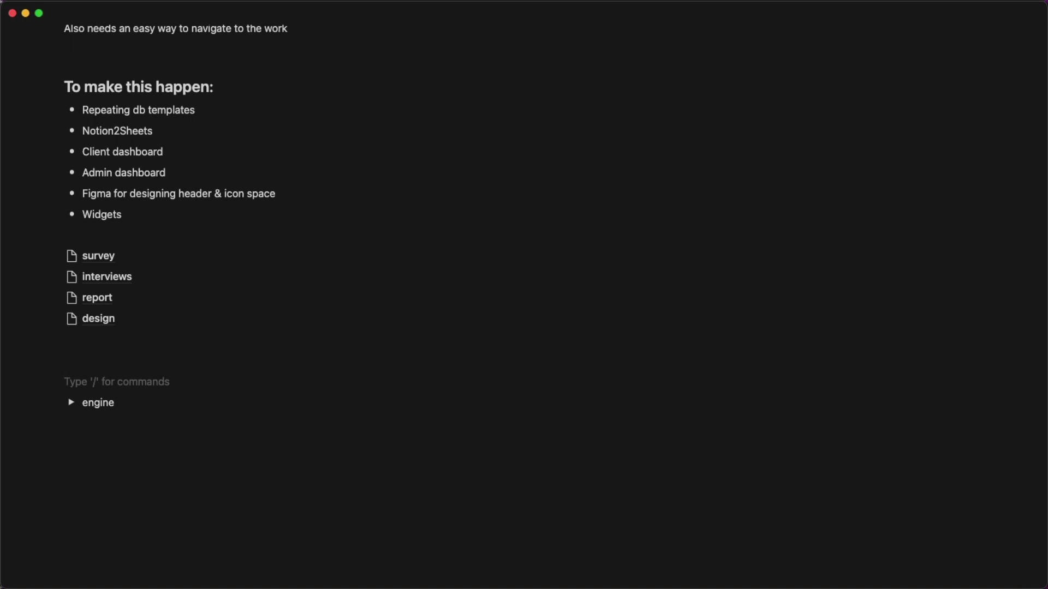
pyautogui.write('/tab')
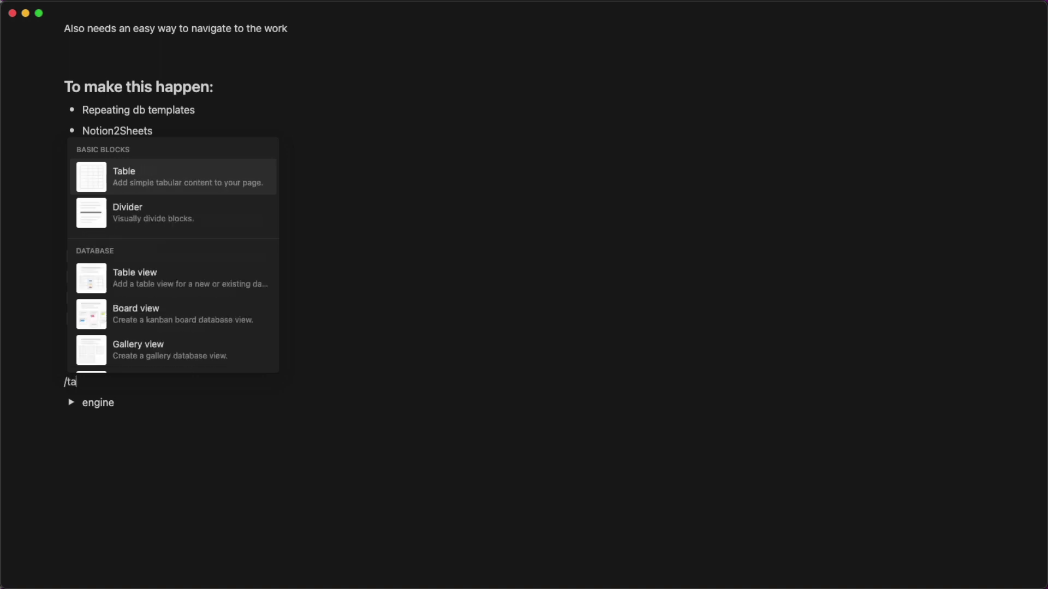
pyautogui.press('BackSpace')
pyautogui.press('BackSpace')
pyautogui.press('BackSpace')
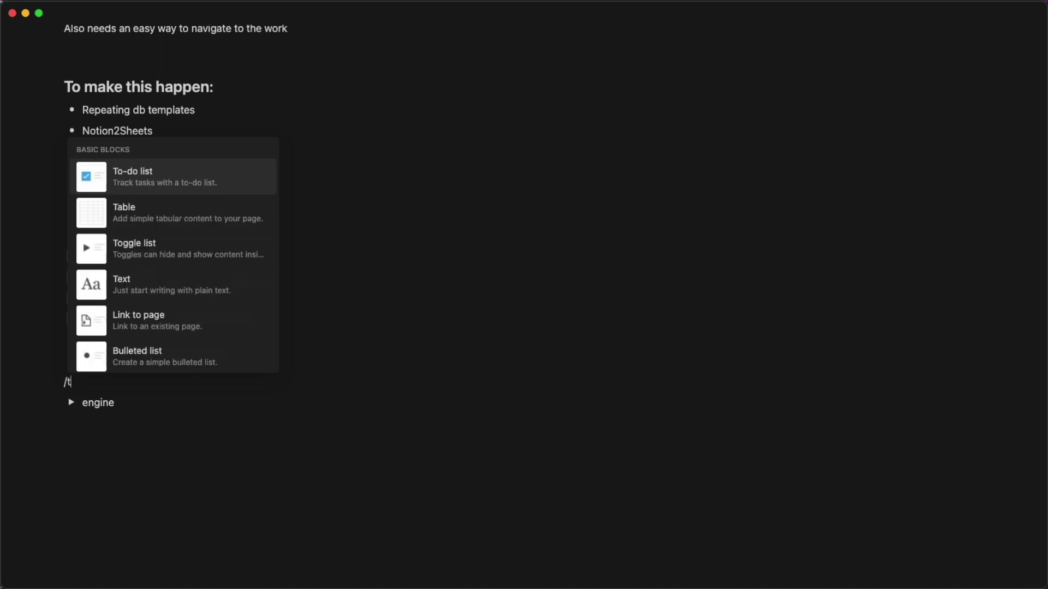
# Insert an inline database titled 8-report and name its view report.
pyautogui.write('data')
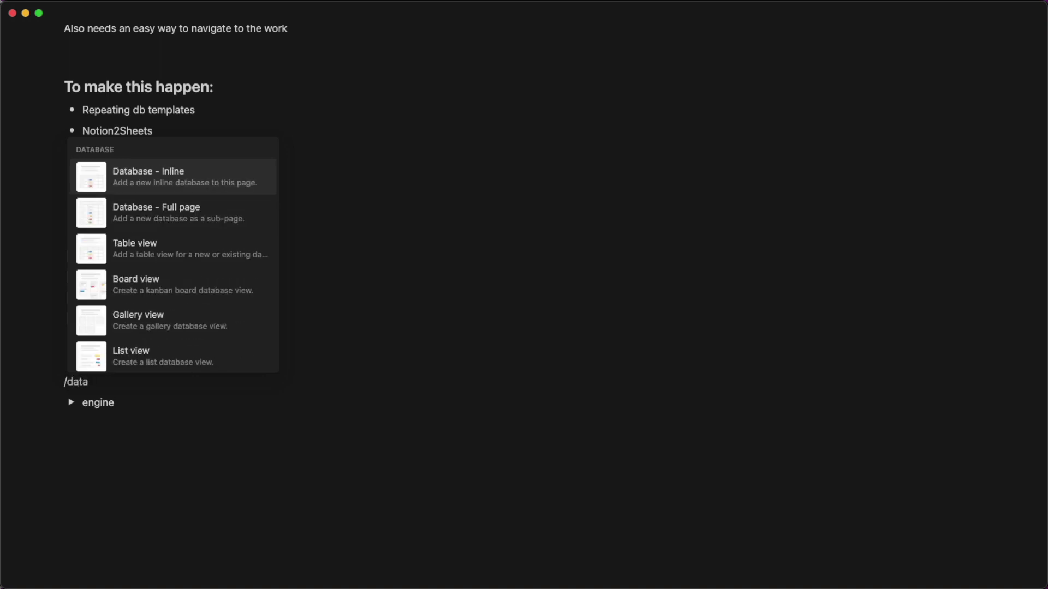
pyautogui.press('Return')
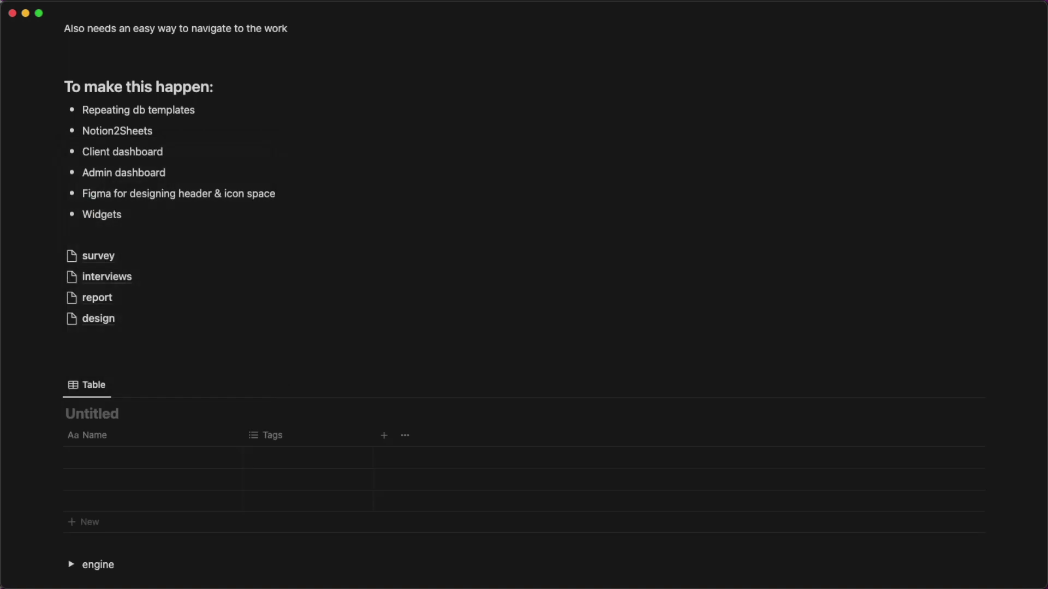
pyautogui.write('8-report')
pyautogui.click(86, 385)
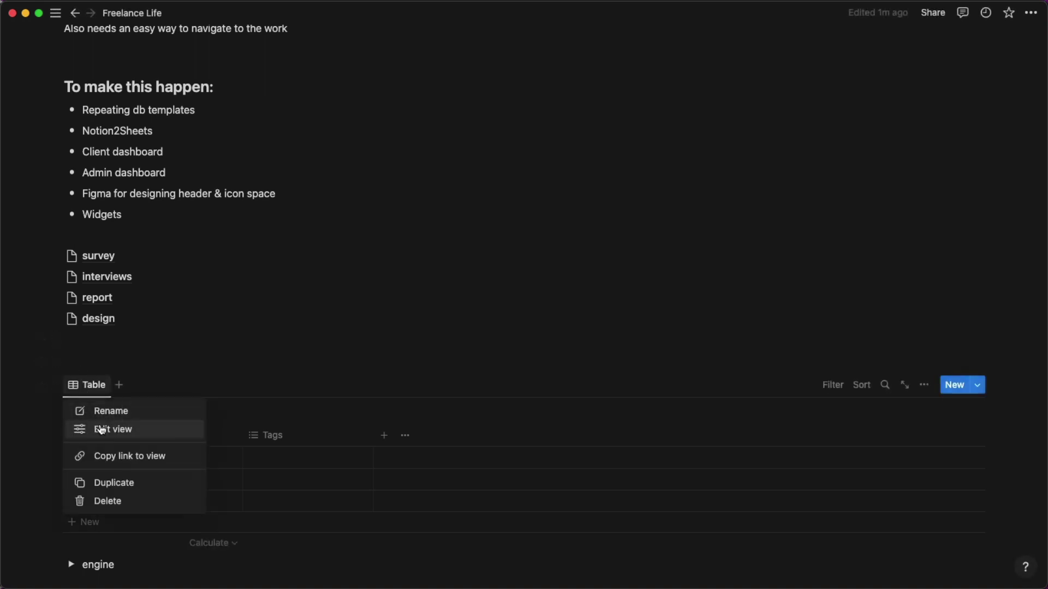
pyautogui.click(101, 429)
pyautogui.click(882, 257)
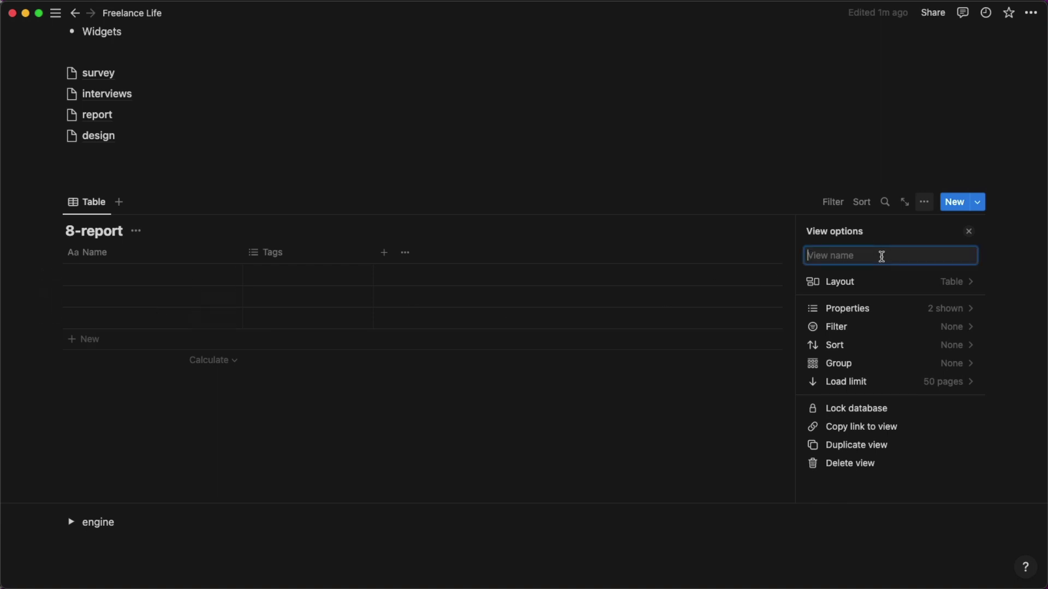
pyautogui.write('report')
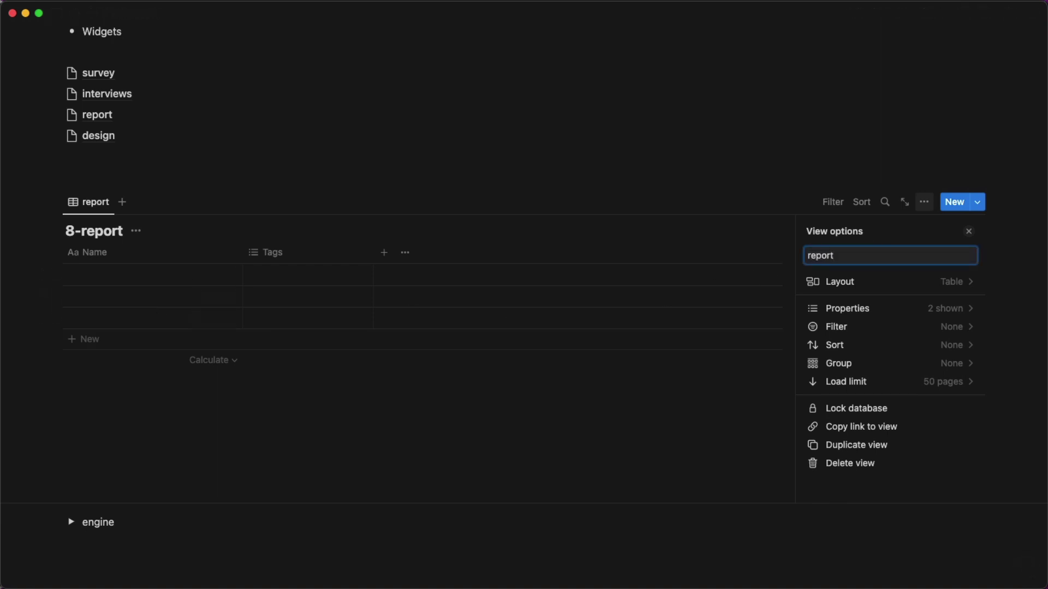
pyautogui.click(302, 166)
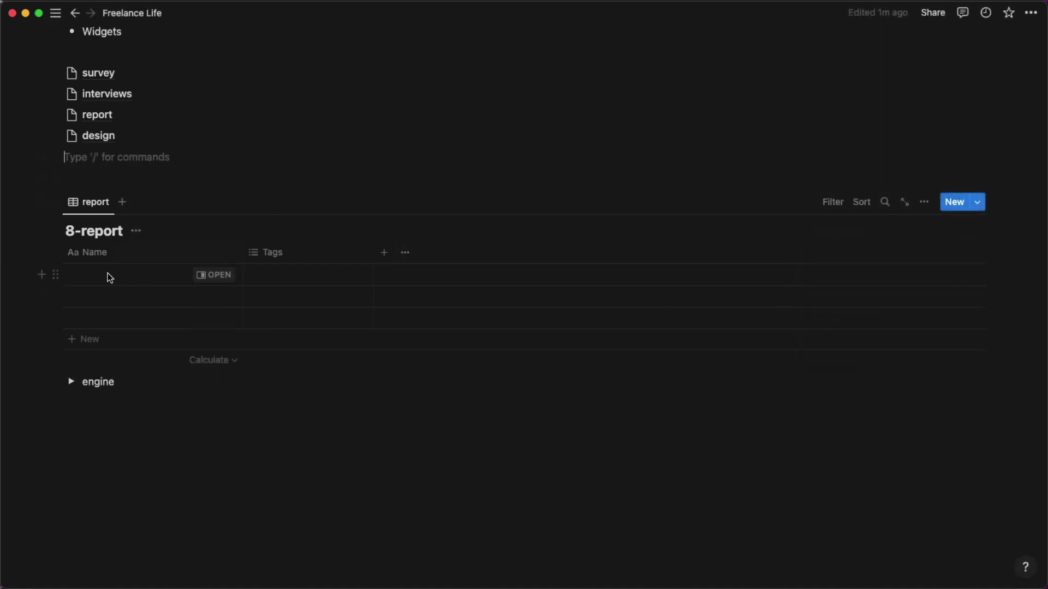
# Rename the table's Tags column to Date and change its type to Date.
pyautogui.click(336, 259)
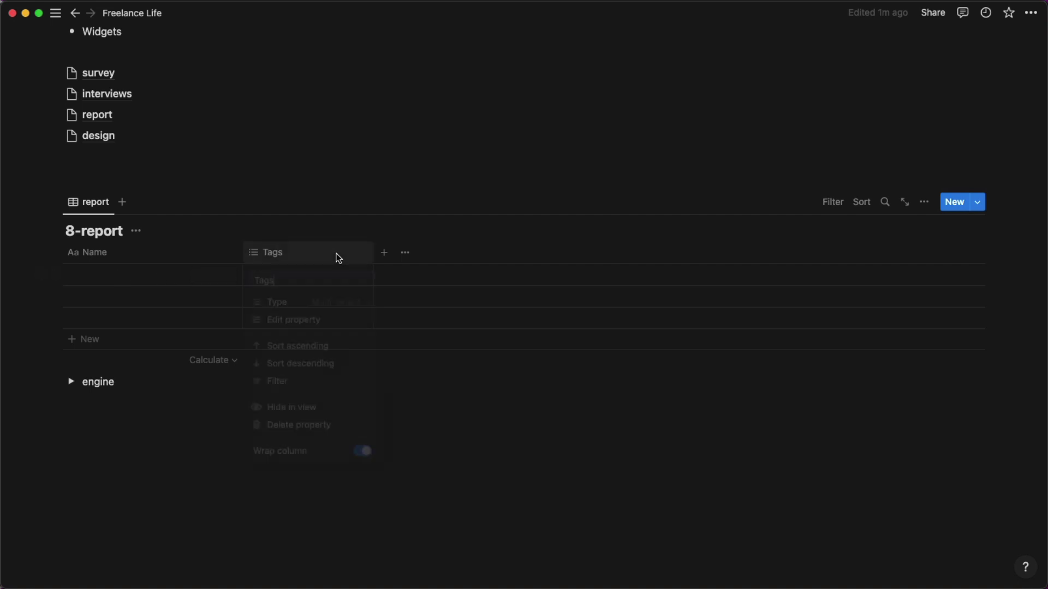
pyautogui.write('Date')
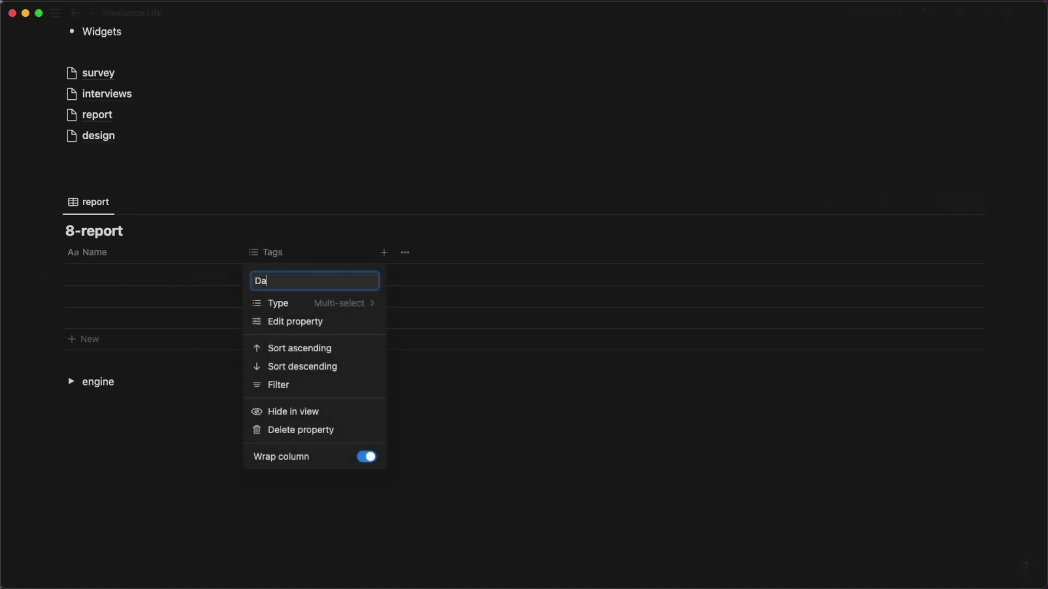
pyautogui.click(321, 303)
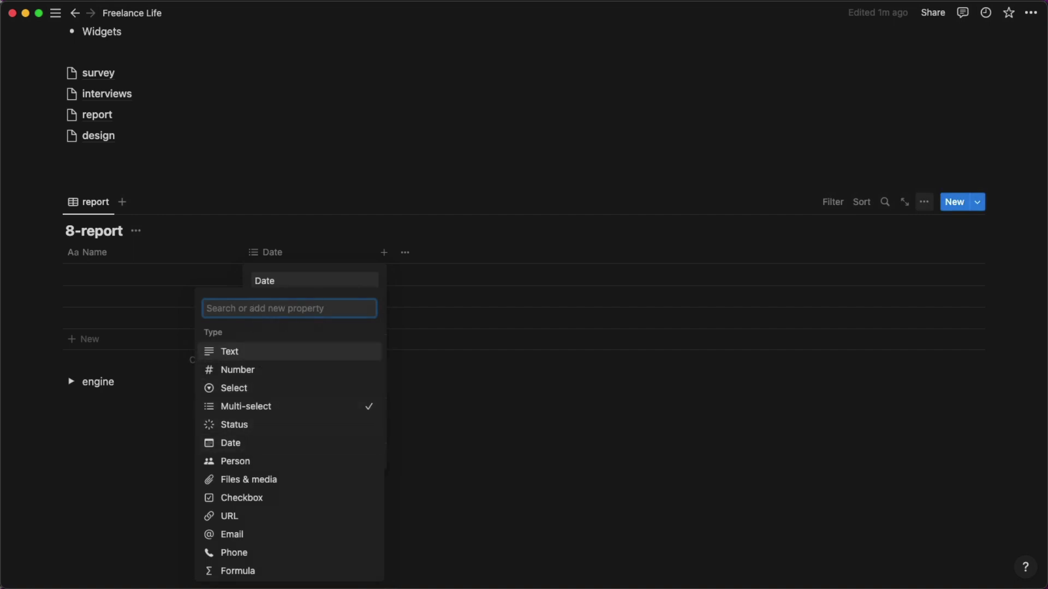
pyautogui.write('s')
pyautogui.press('BackSpace')
pyautogui.write('d')
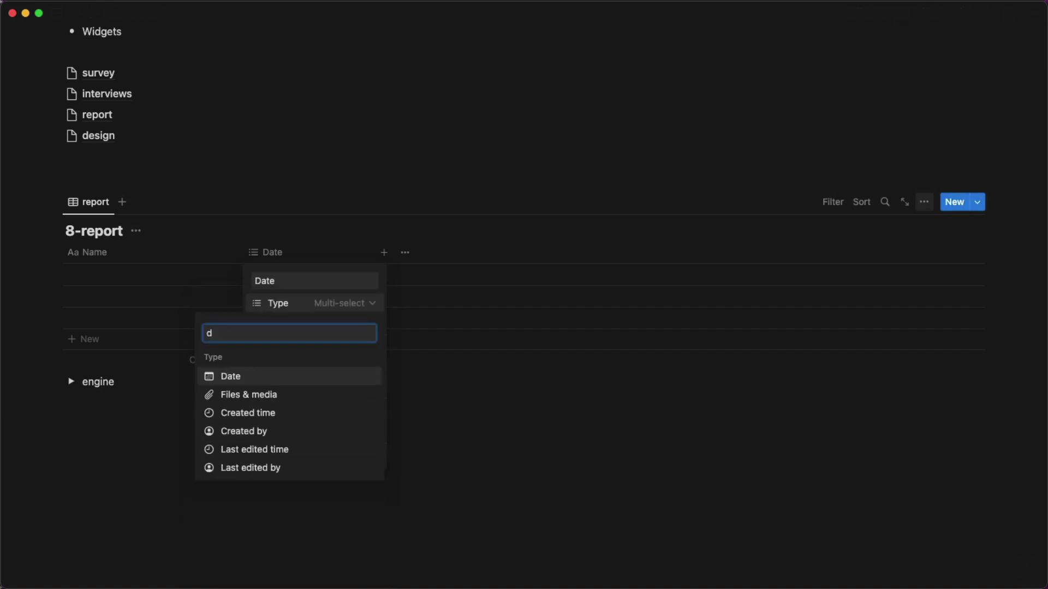
pyautogui.click(243, 380)
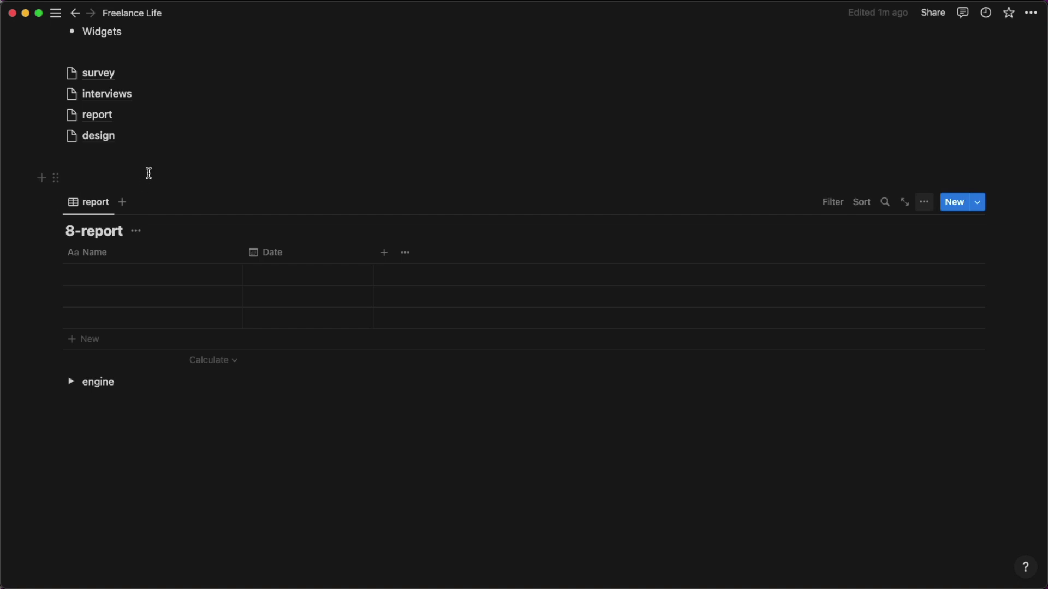
# Add empty blocks below the 8-report table.
pyautogui.click(111, 184)
pyautogui.press('Return')
pyautogui.press('Return')
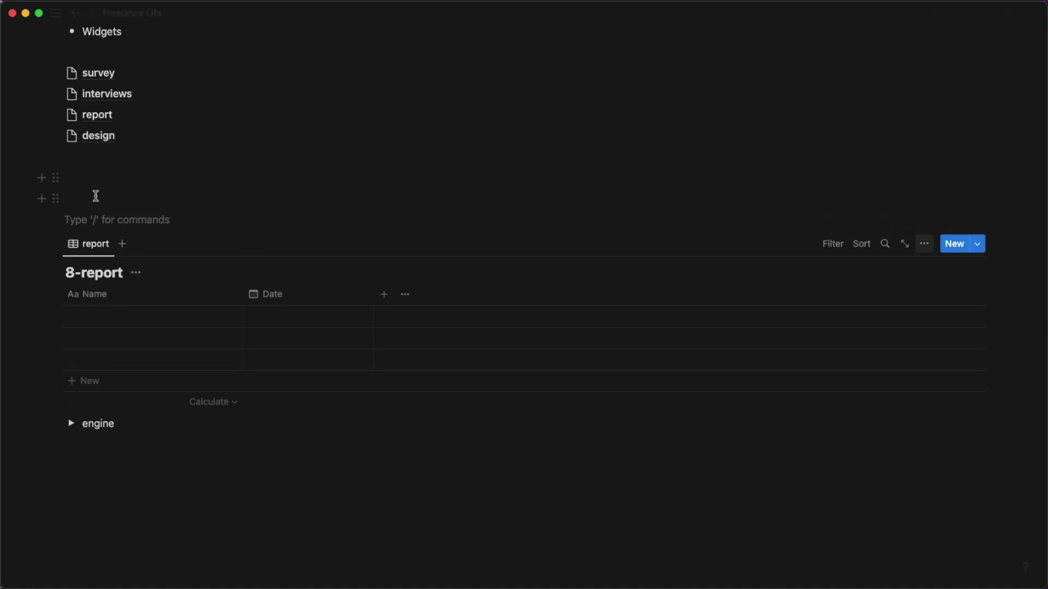
pyautogui.moveTo(52, 220); pyautogui.dragTo(55, 399)
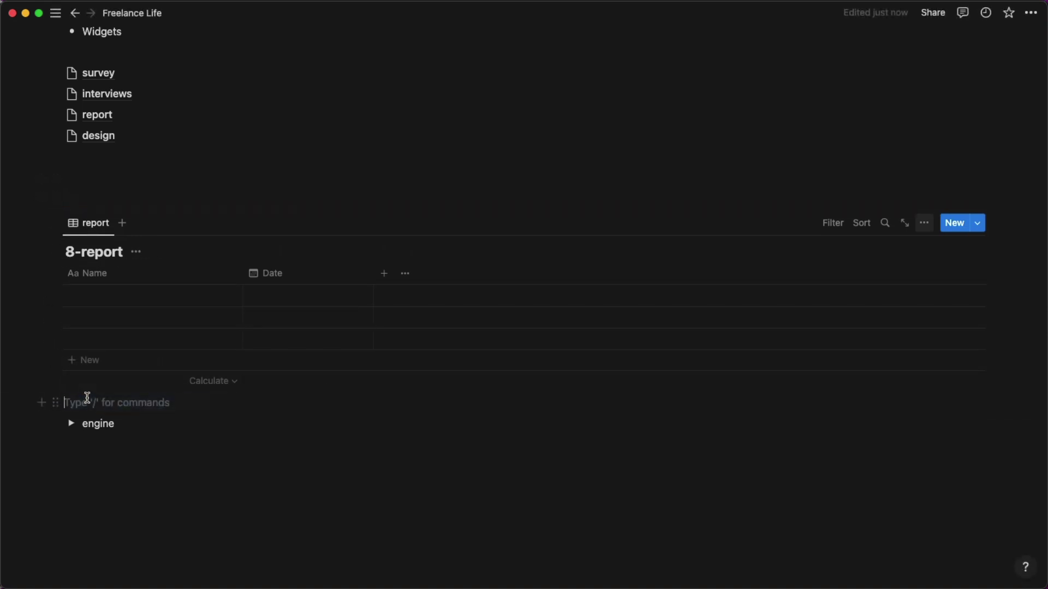
pyautogui.press('Return')
pyautogui.press('Return')
pyautogui.scroll(-2, 88, 398)
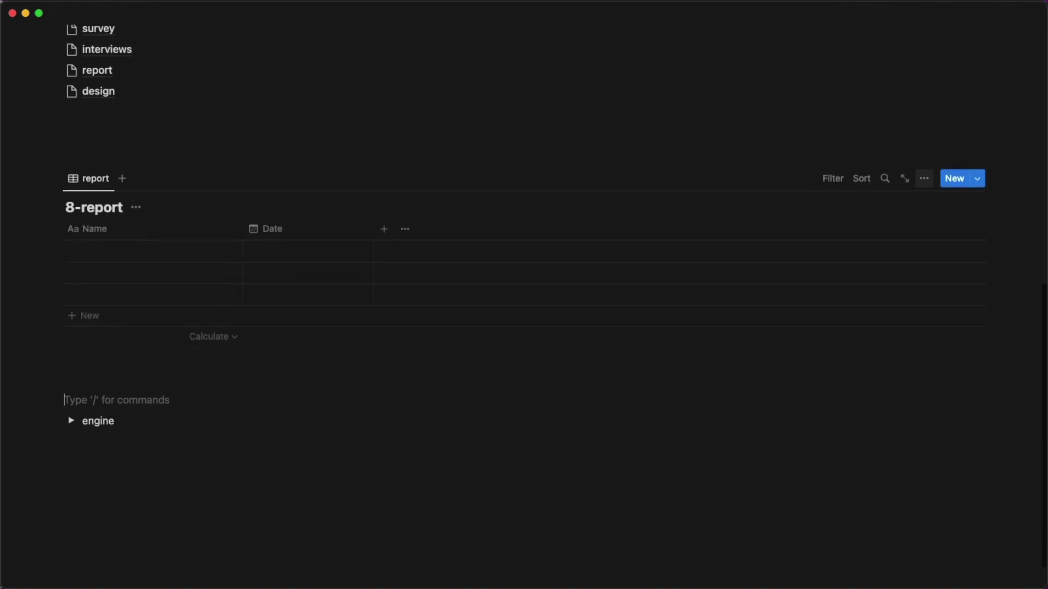
pyautogui.scroll(-1, 88, 398)
pyautogui.press('Up')
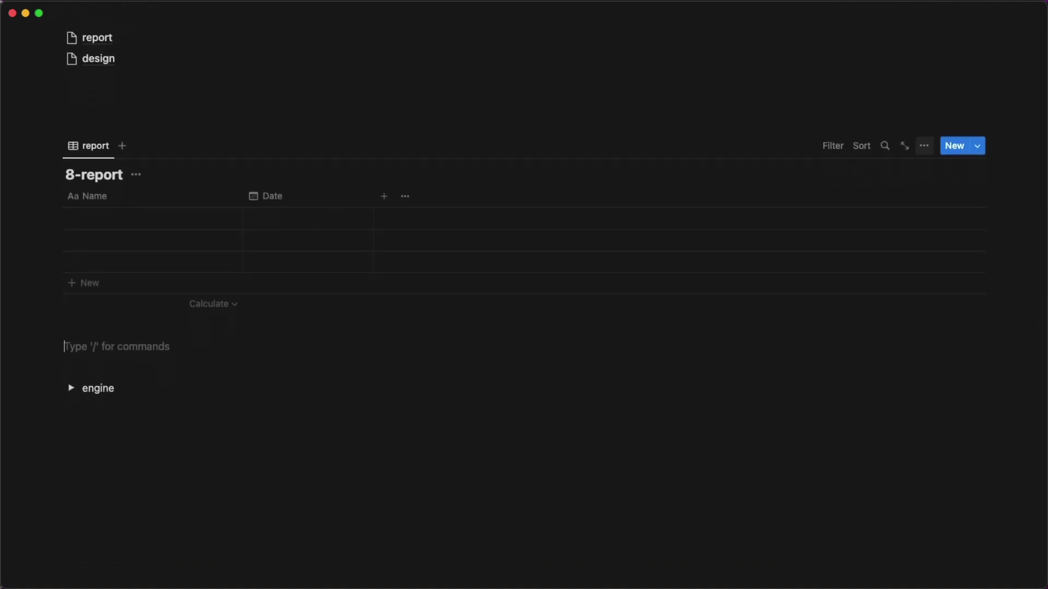
# Insert a Gallery view block with the /gal command.
pyautogui.write('/')
pyautogui.press('BackSpace')
pyautogui.write('/gal')
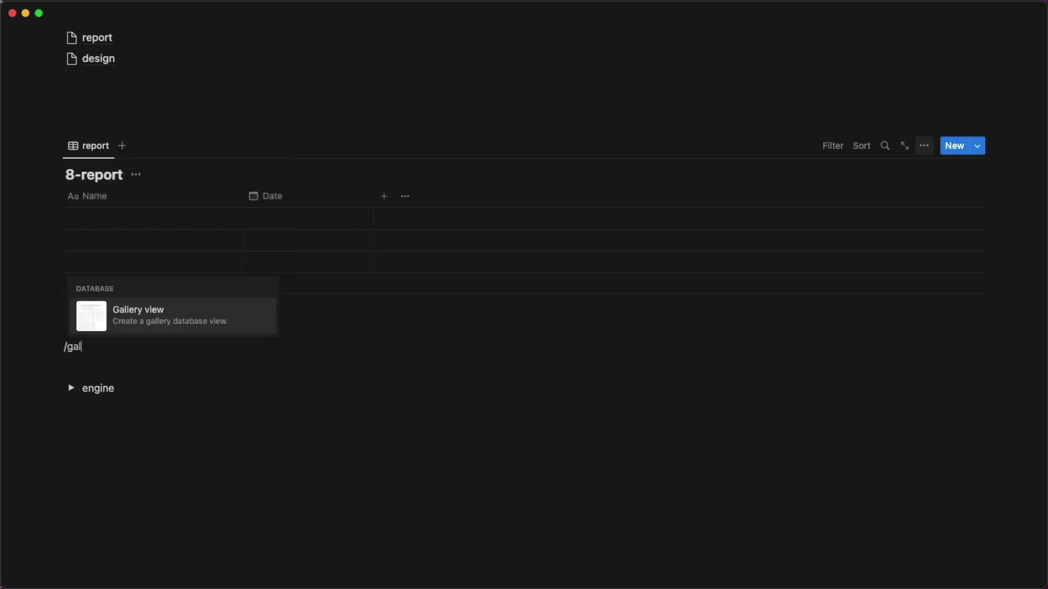
pyautogui.press('Return')
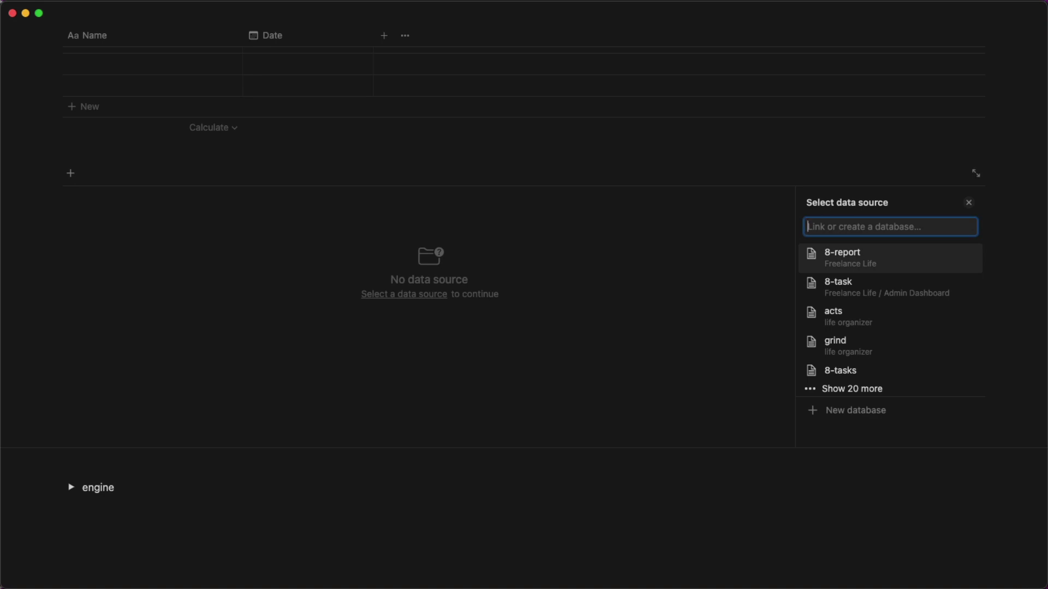
# Create a new database titled 8-personas for the gallery and delete its Created property.
pyautogui.click(849, 419)
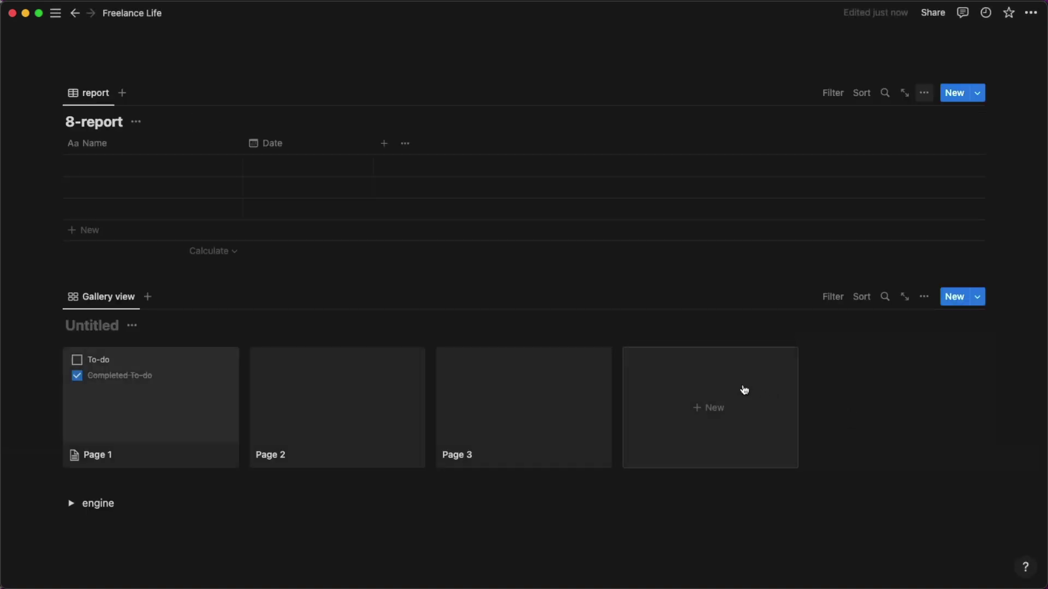
pyautogui.write('8-per')
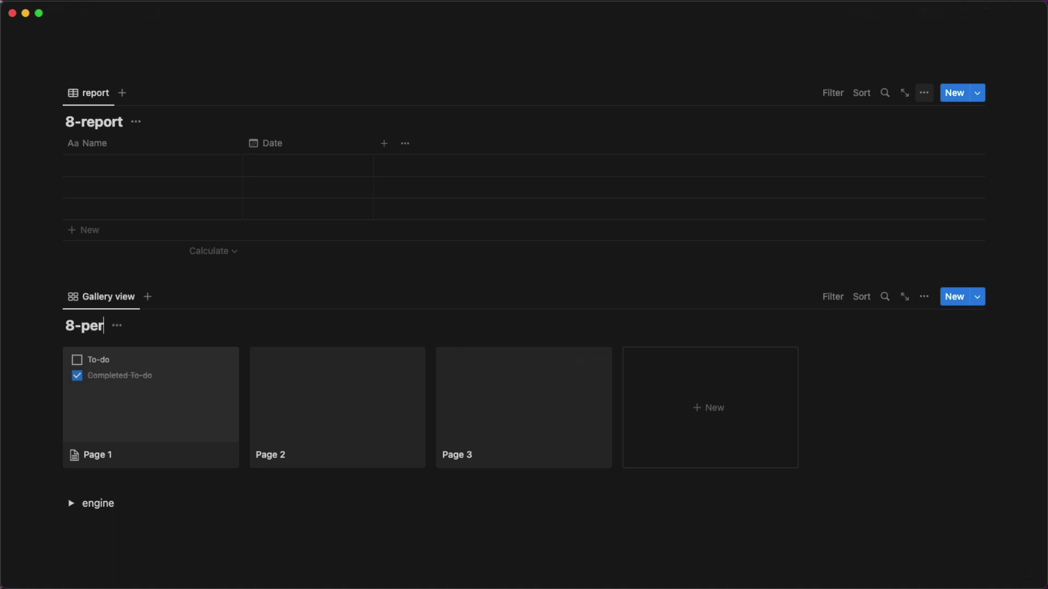
pyautogui.write('sonas')
pyautogui.click(922, 299)
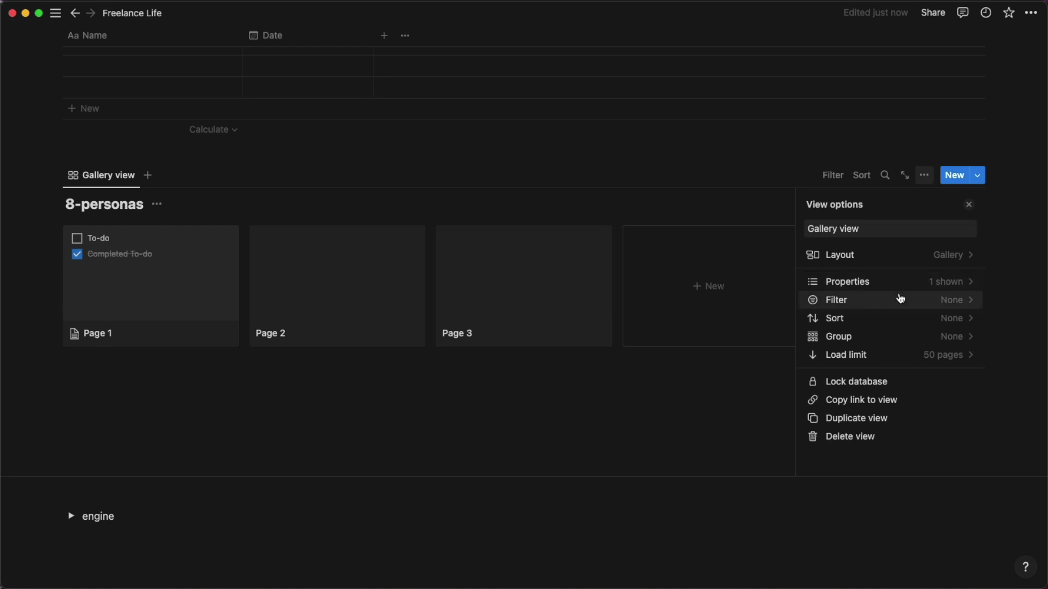
pyautogui.click(901, 282)
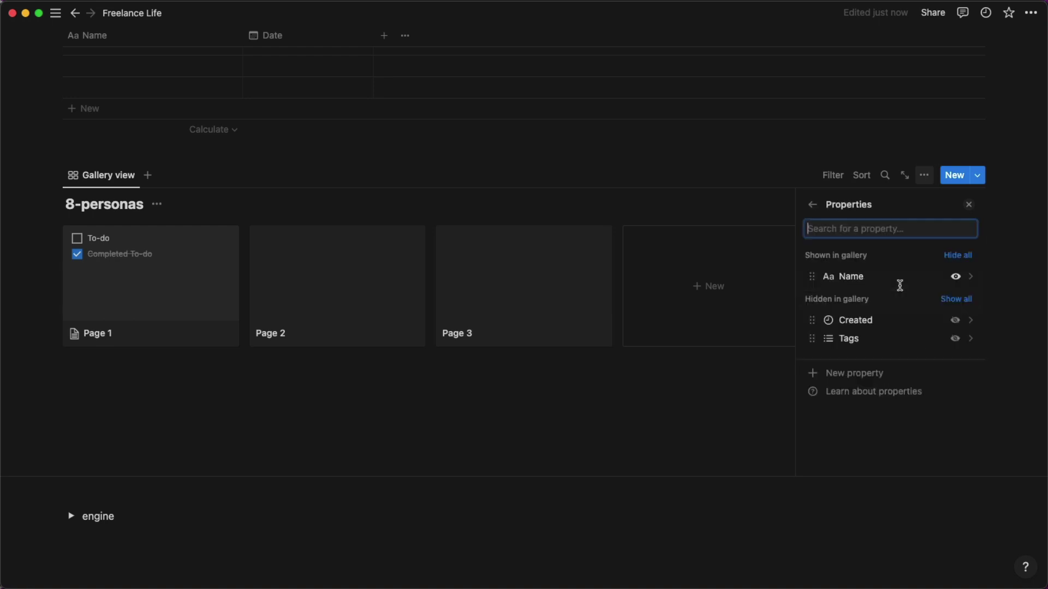
pyautogui.click(814, 321)
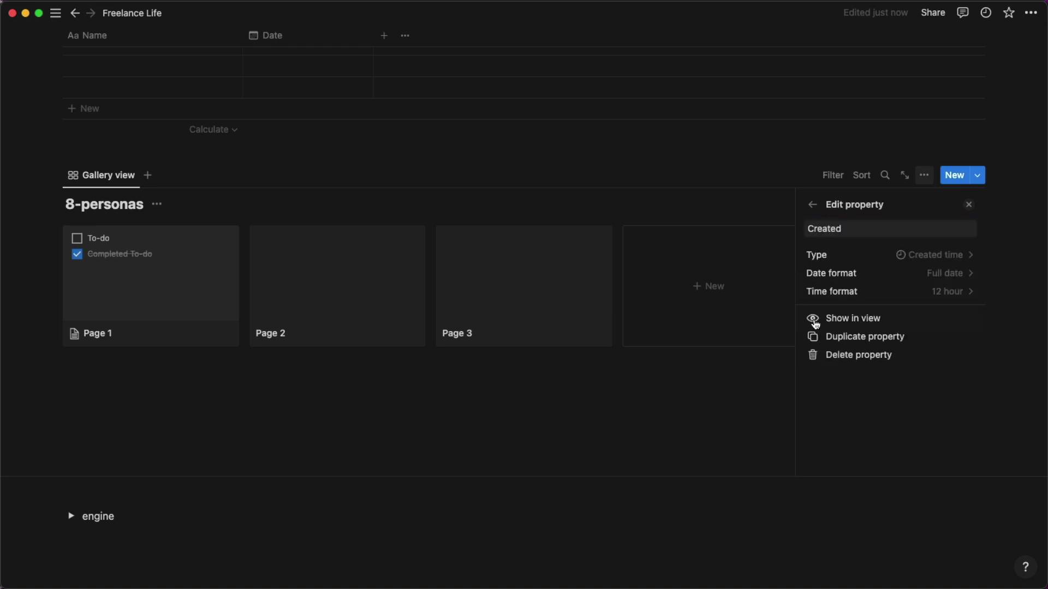
pyautogui.click(834, 356)
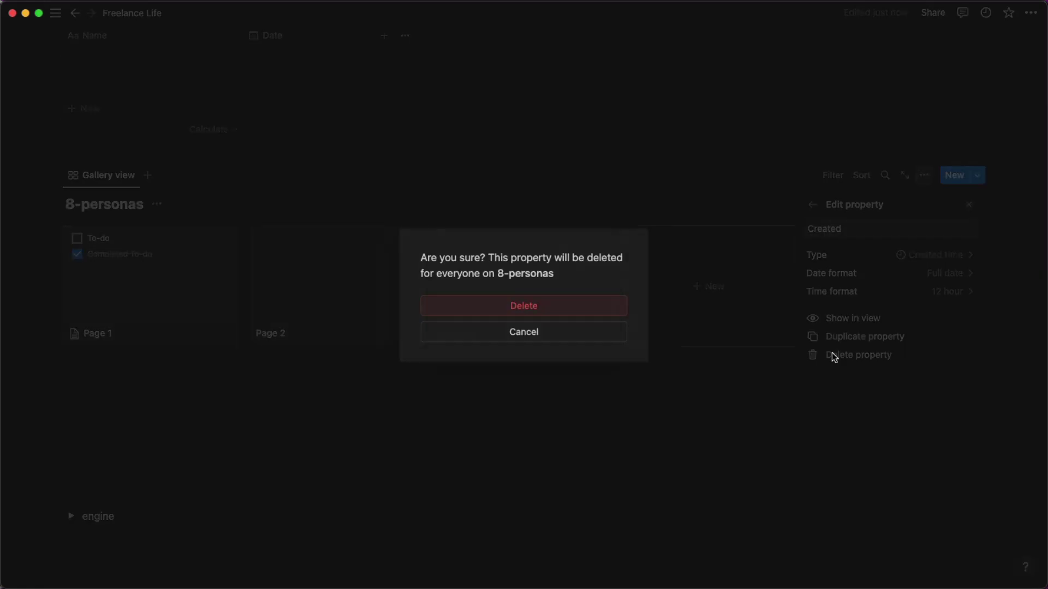
pyautogui.click(596, 307)
# Set the gallery layout to Small cards with pages opening in Side peek.
pyautogui.click(812, 207)
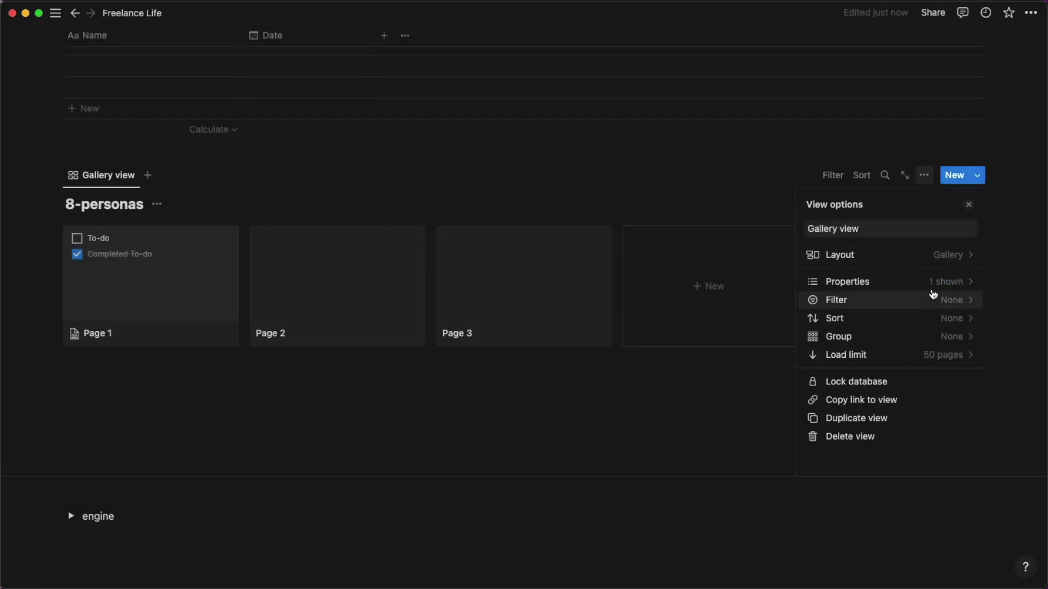
pyautogui.click(943, 259)
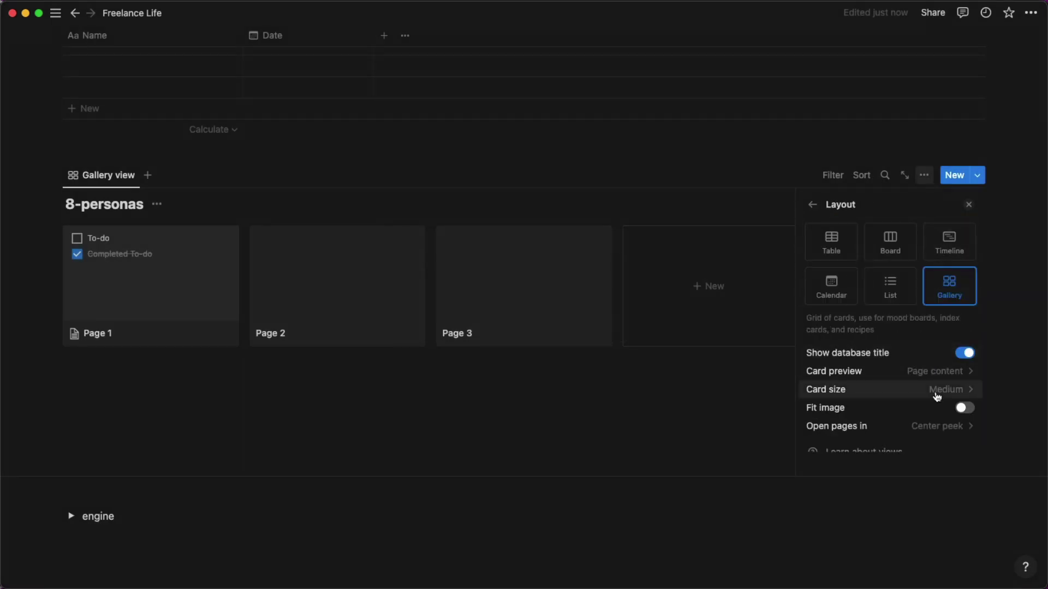
pyautogui.click(938, 390)
pyautogui.click(907, 411)
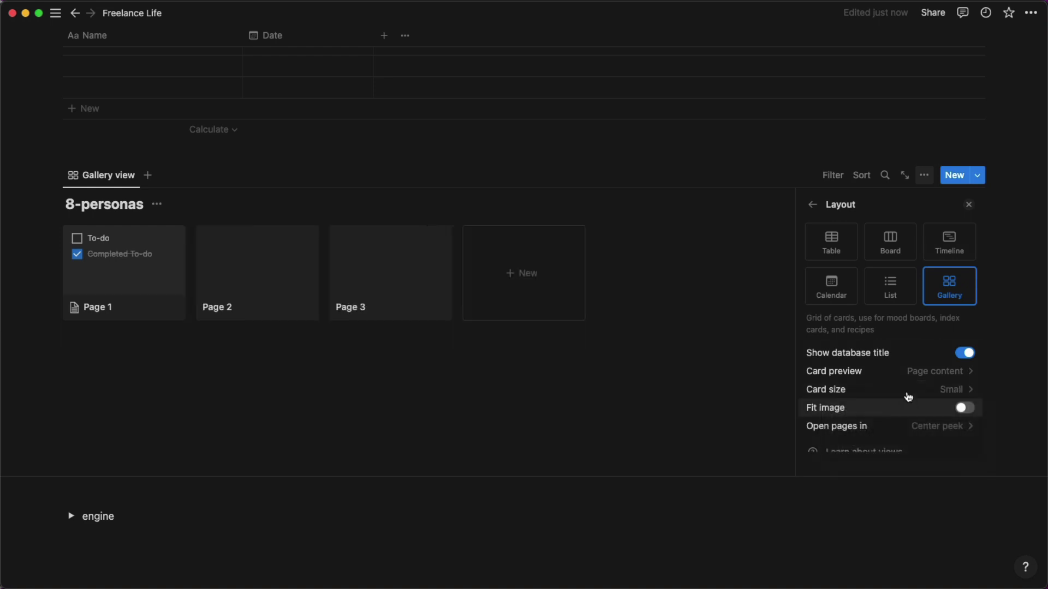
pyautogui.click(932, 426)
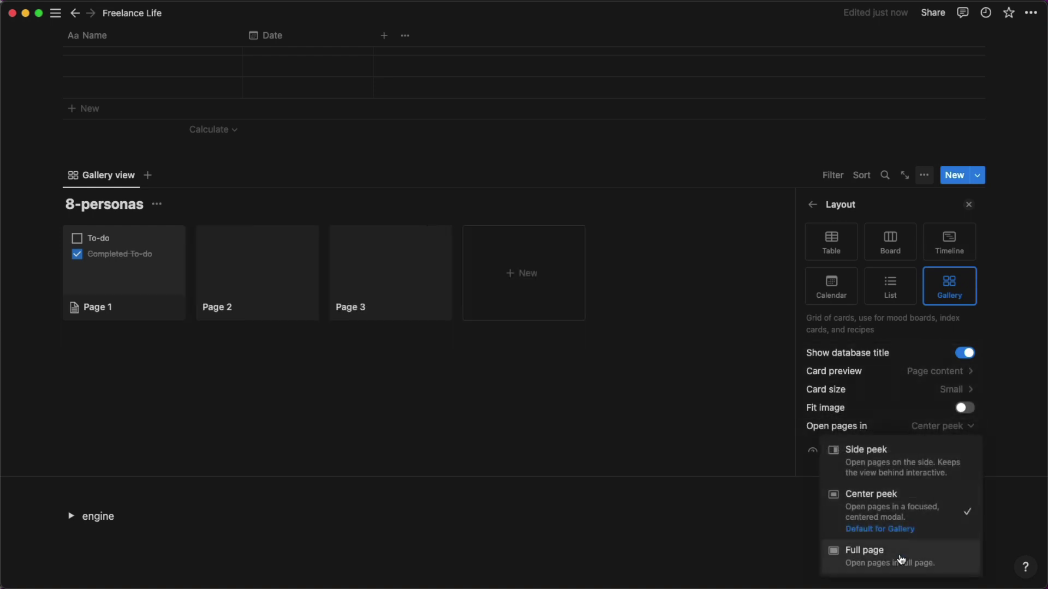
pyautogui.click(890, 476)
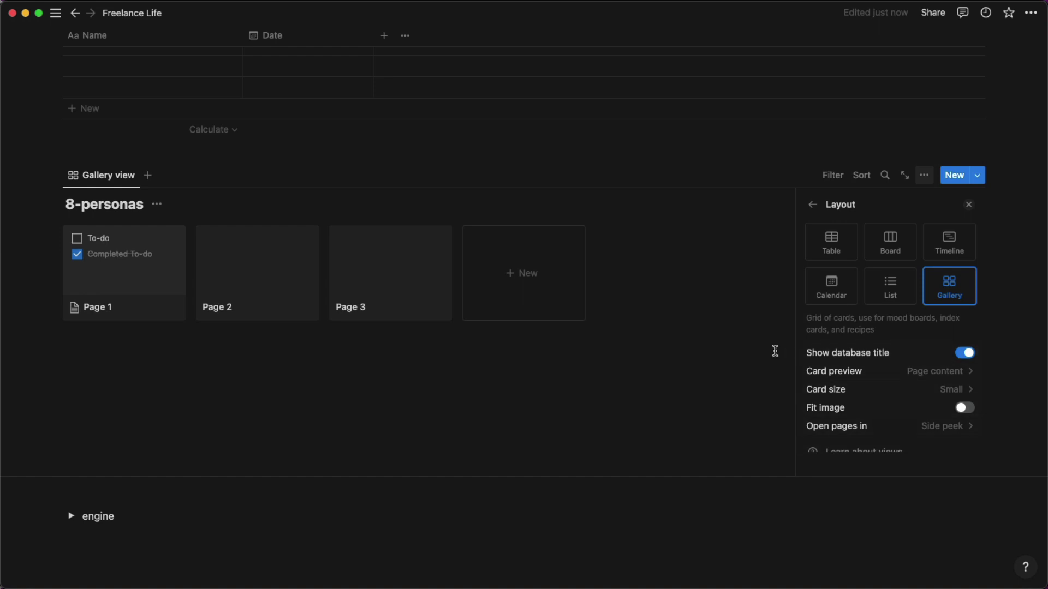
pyautogui.click(727, 362)
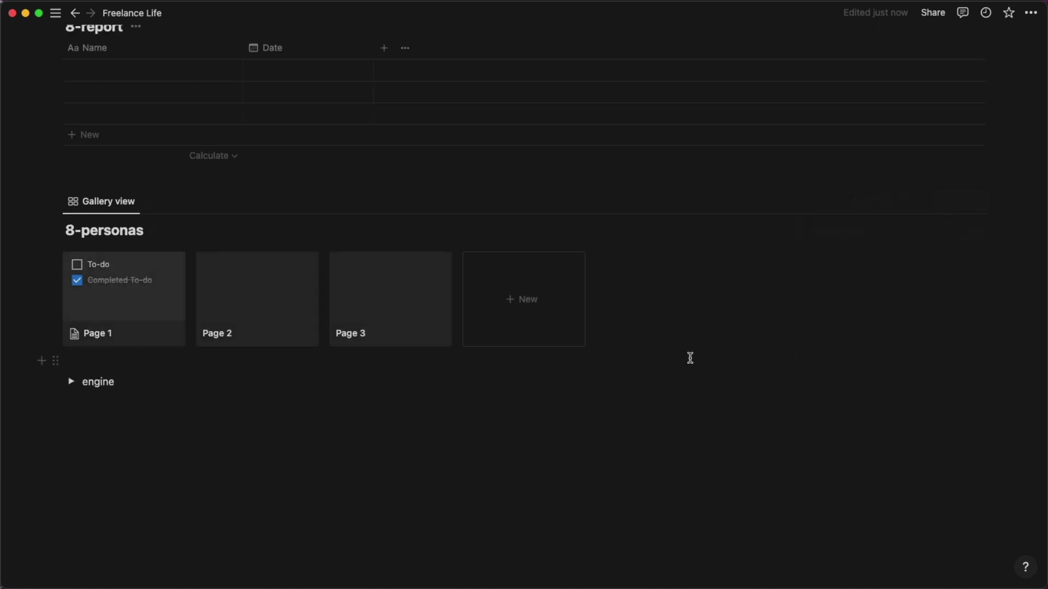
# Open Page 1 in side peek and delete its to-do blocks.
pyautogui.click(157, 295)
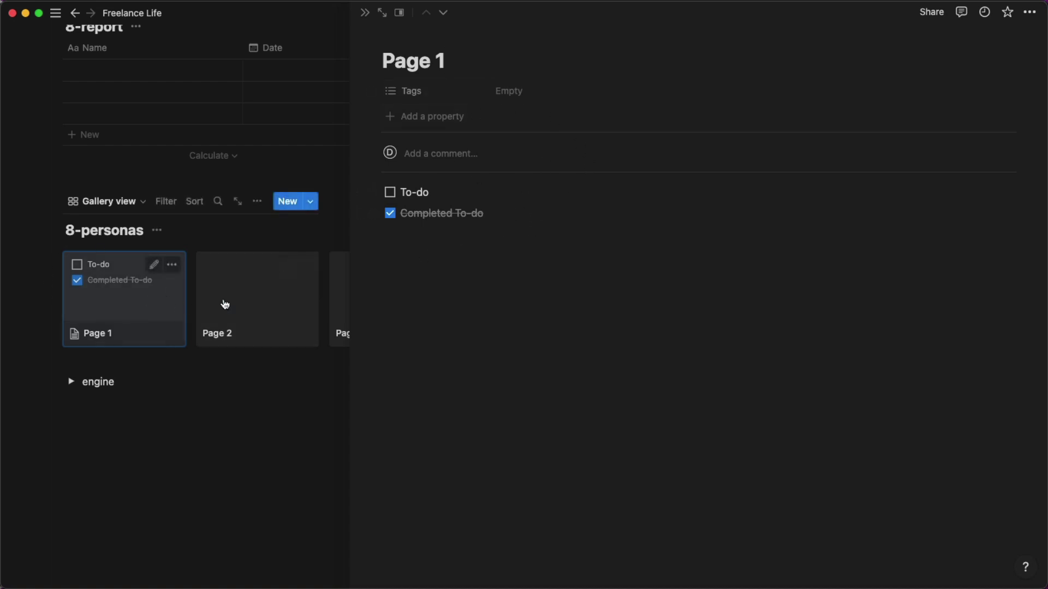
pyautogui.moveTo(503, 285); pyautogui.dragTo(375, 190)
pyautogui.press('BackSpace')
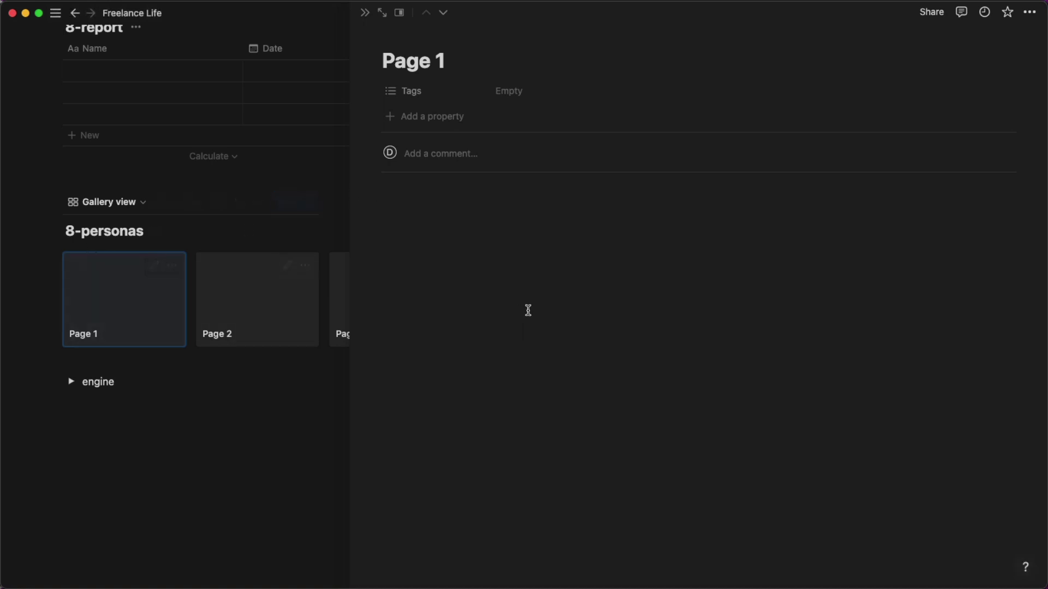
pyautogui.click(545, 356)
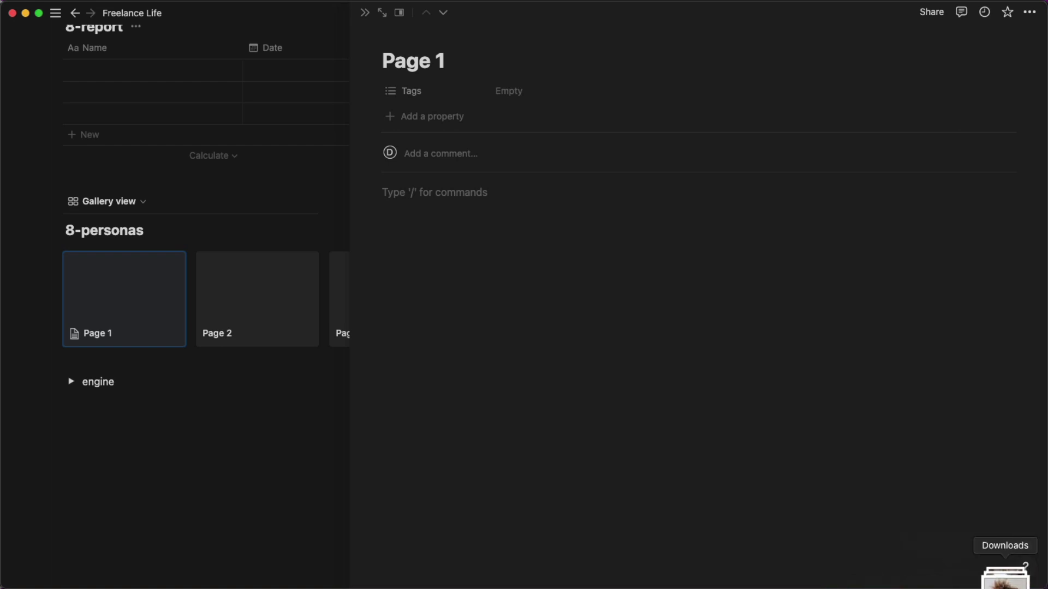
# Add the downloaded portrait photo to Page 1 and reframe it on the card cover.
pyautogui.click(1013, 575)
pyautogui.moveTo(1026, 543); pyautogui.dragTo(524, 316)
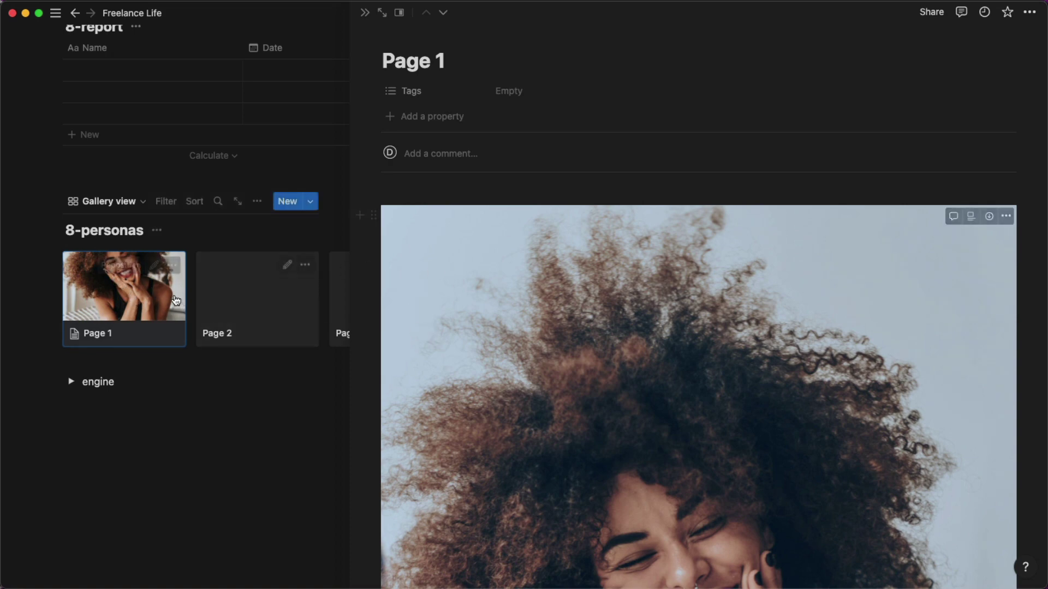
pyautogui.click(134, 265)
pyautogui.moveTo(135, 286); pyautogui.dragTo(132, 316)
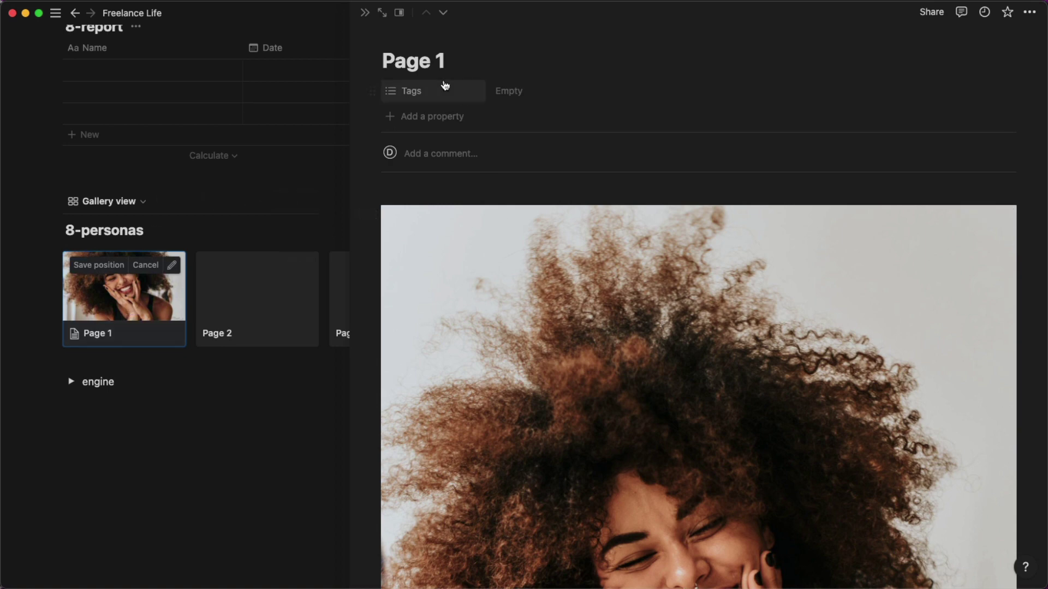
pyautogui.moveTo(461, 61); pyautogui.dragTo(381, 61)
# Title the first persona Carmen and add a social Number property shown as a bar, set to 75.
pyautogui.write('Ca')
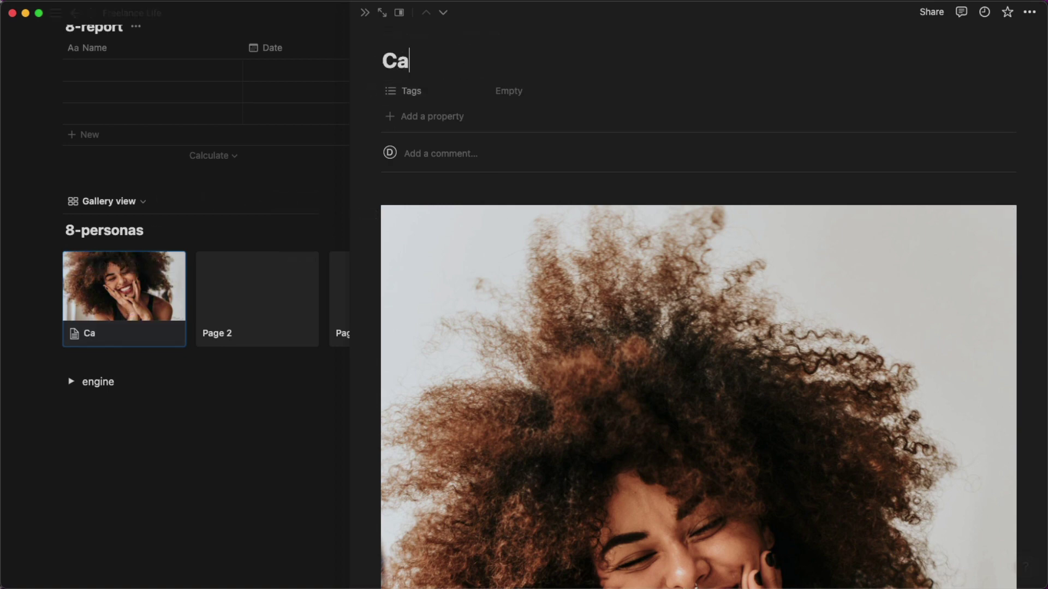
pyautogui.write('rmen')
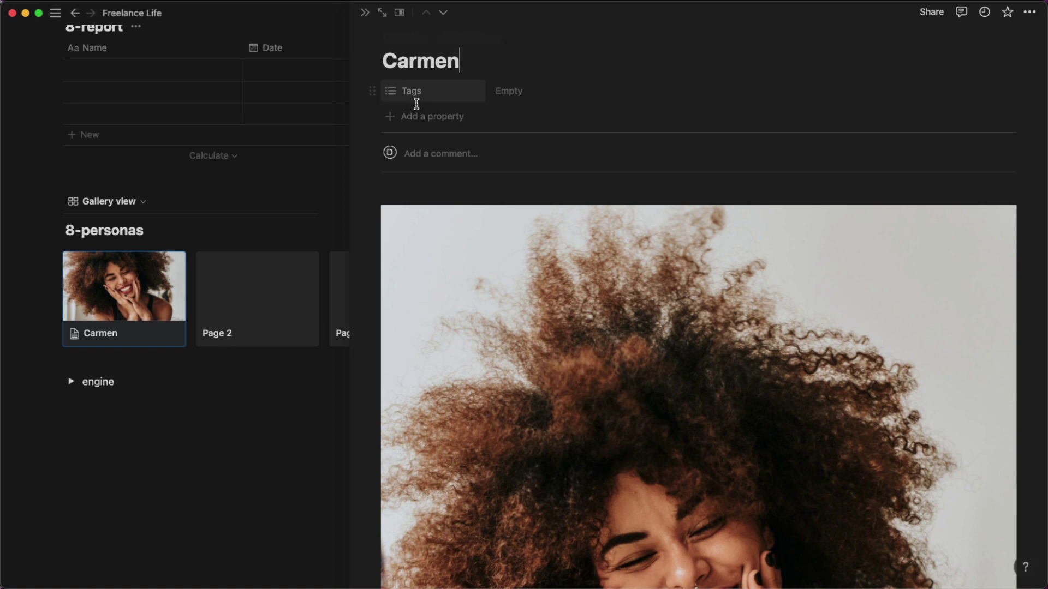
pyautogui.click(416, 109)
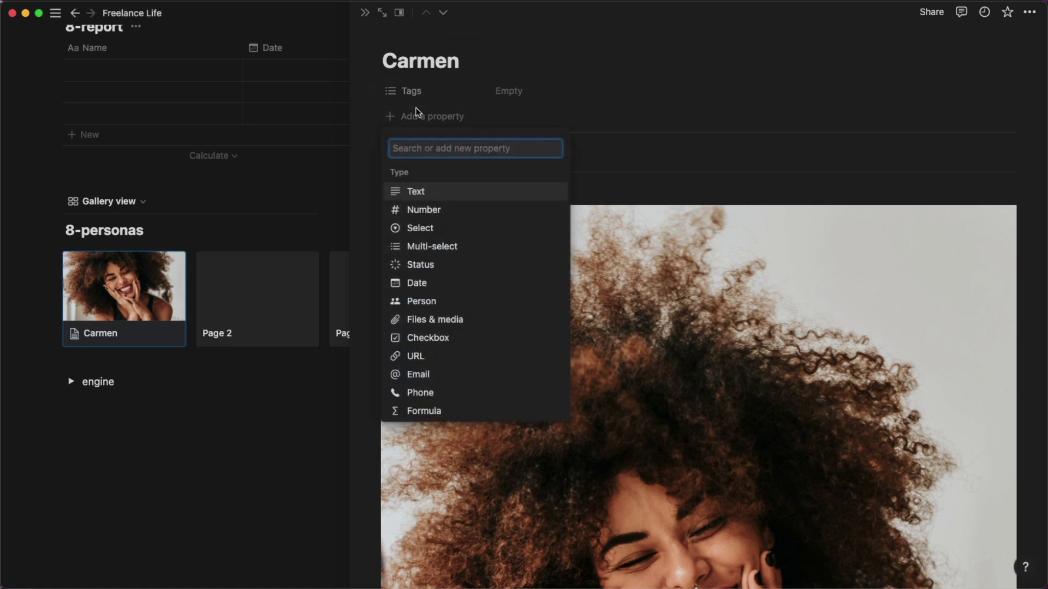
pyautogui.click(420, 208)
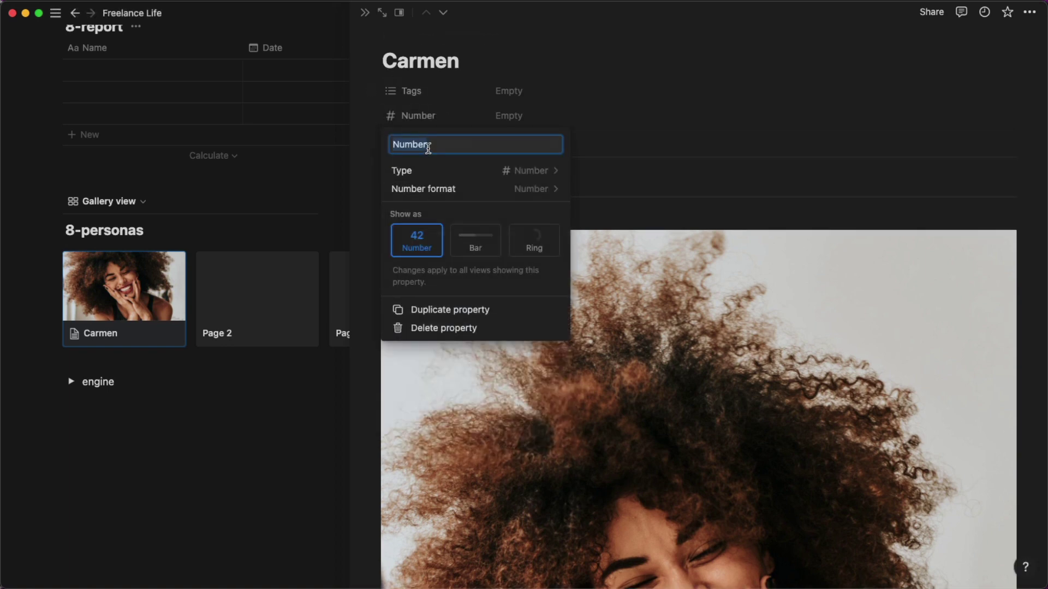
pyautogui.write('socu')
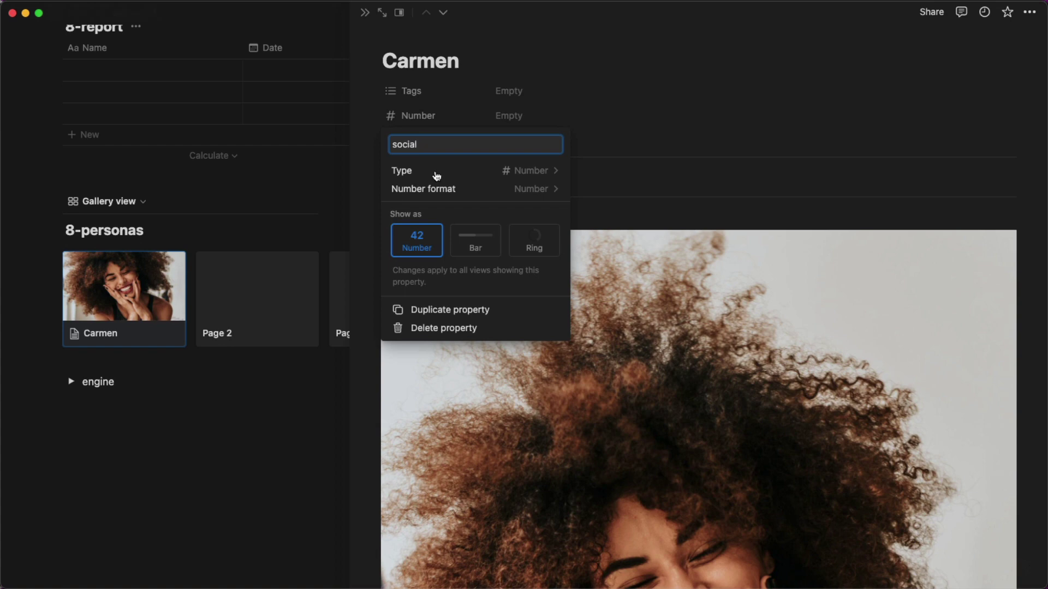
pyautogui.write('al')
pyautogui.click(475, 243)
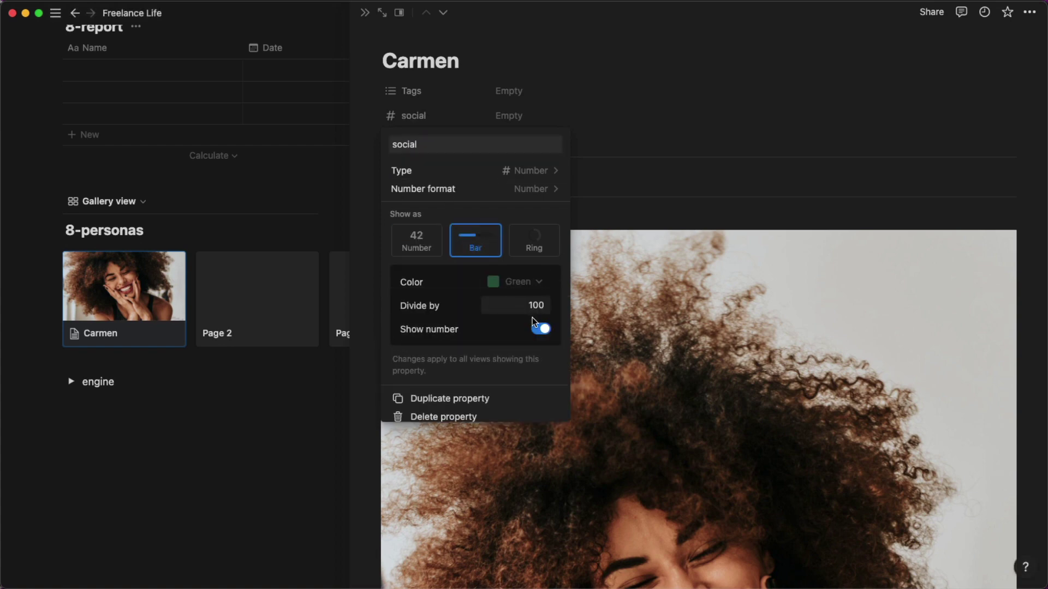
pyautogui.click(612, 135)
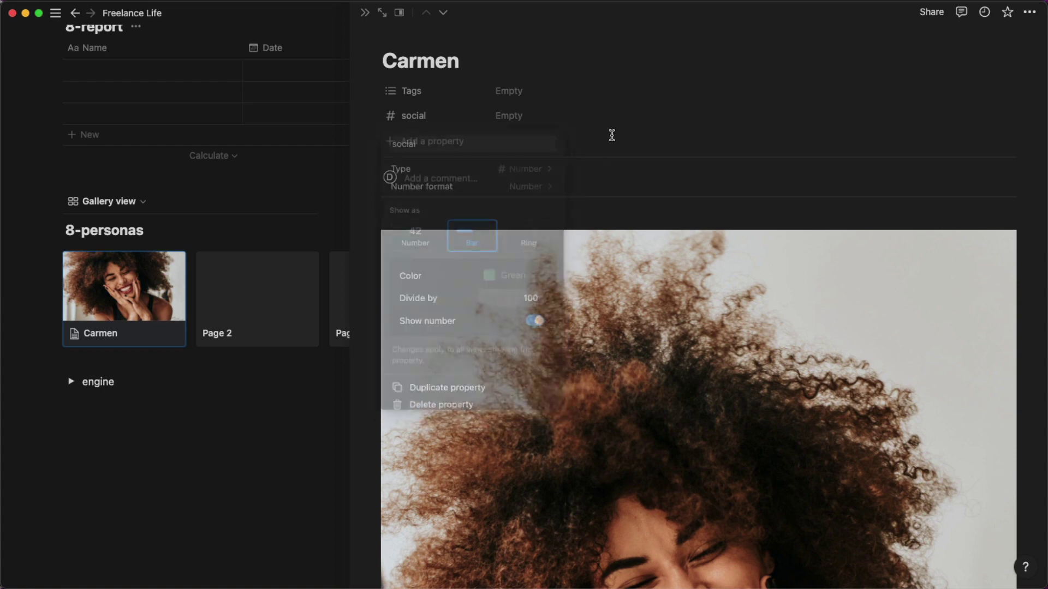
pyautogui.click(535, 117)
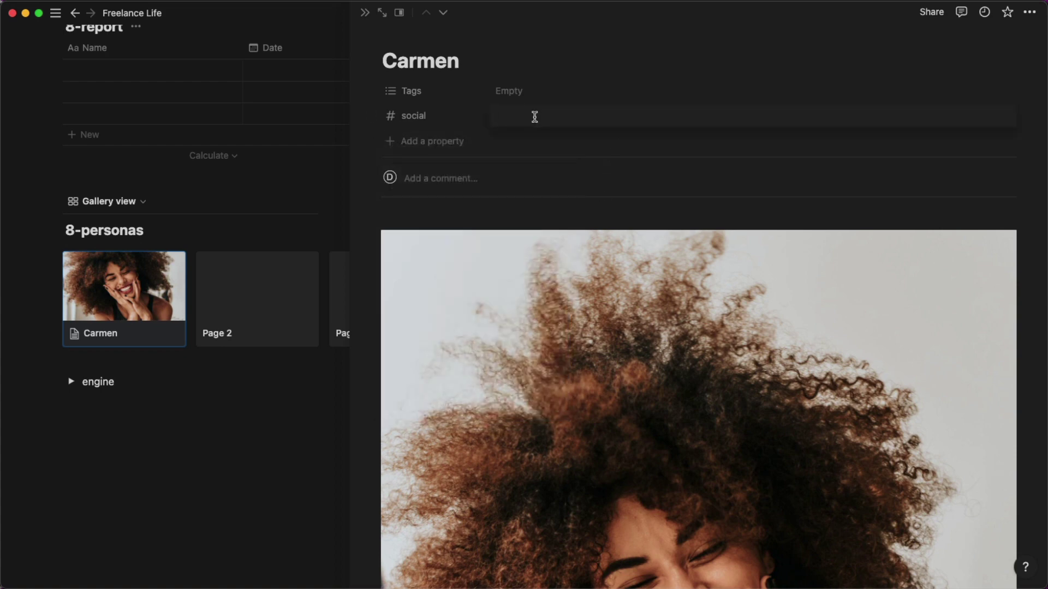
pyautogui.write('75')
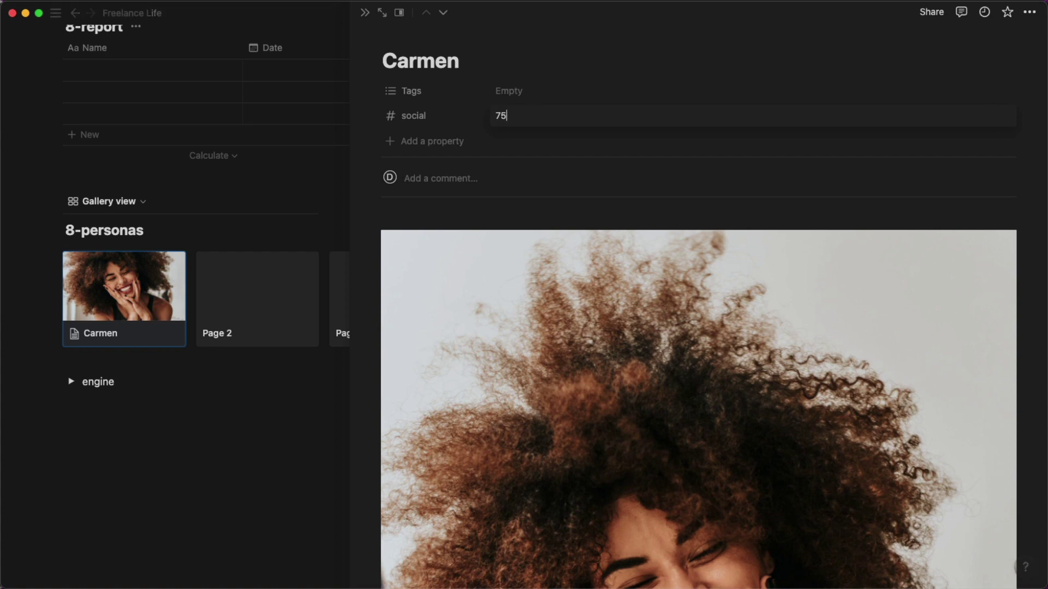
pyautogui.press('Return')
# Tag Carmen with 'perspective' and change the Tags property type to Text.
pyautogui.click(517, 83)
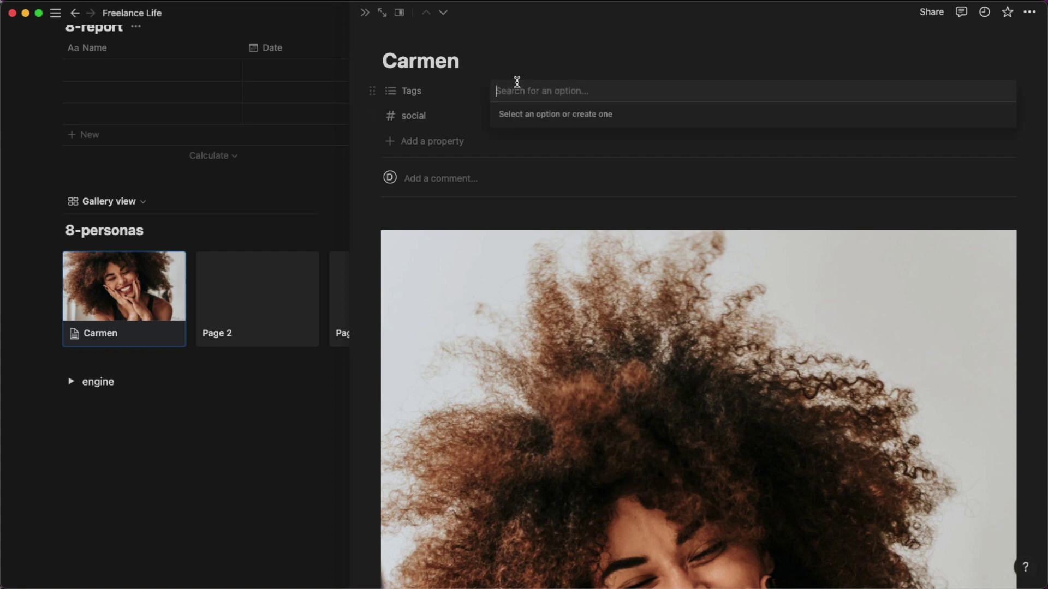
pyautogui.write('persp')
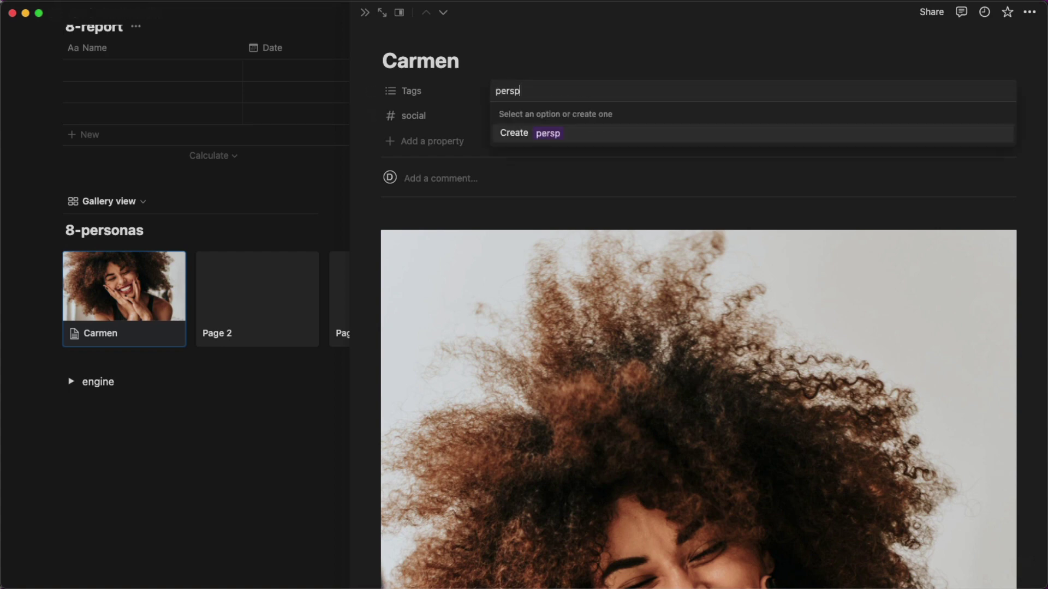
pyautogui.write('ective')
pyautogui.press('Return')
pyautogui.press('Escape')
pyautogui.click(424, 93)
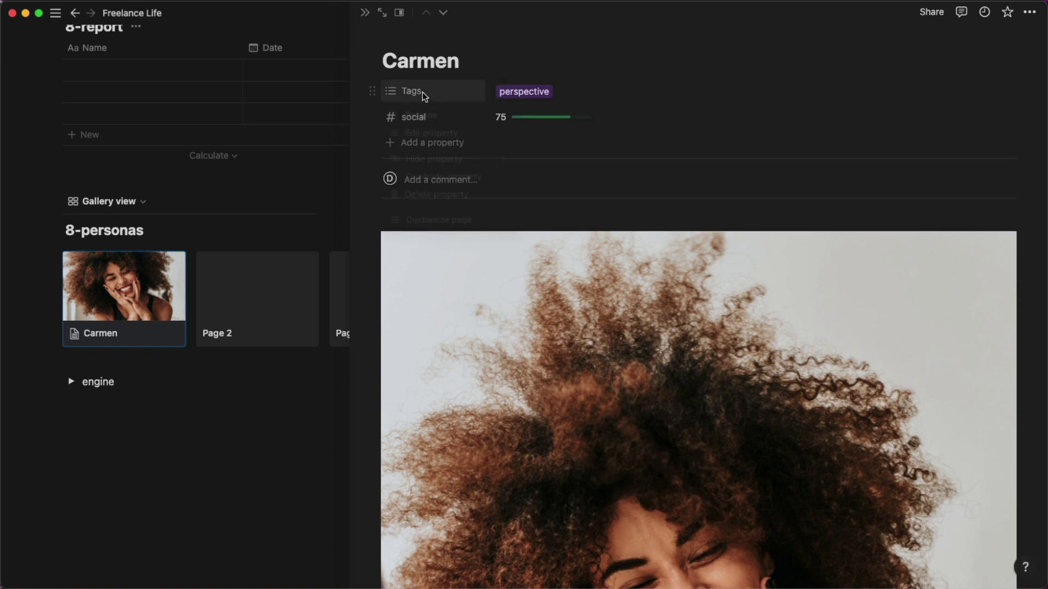
pyautogui.click(430, 134)
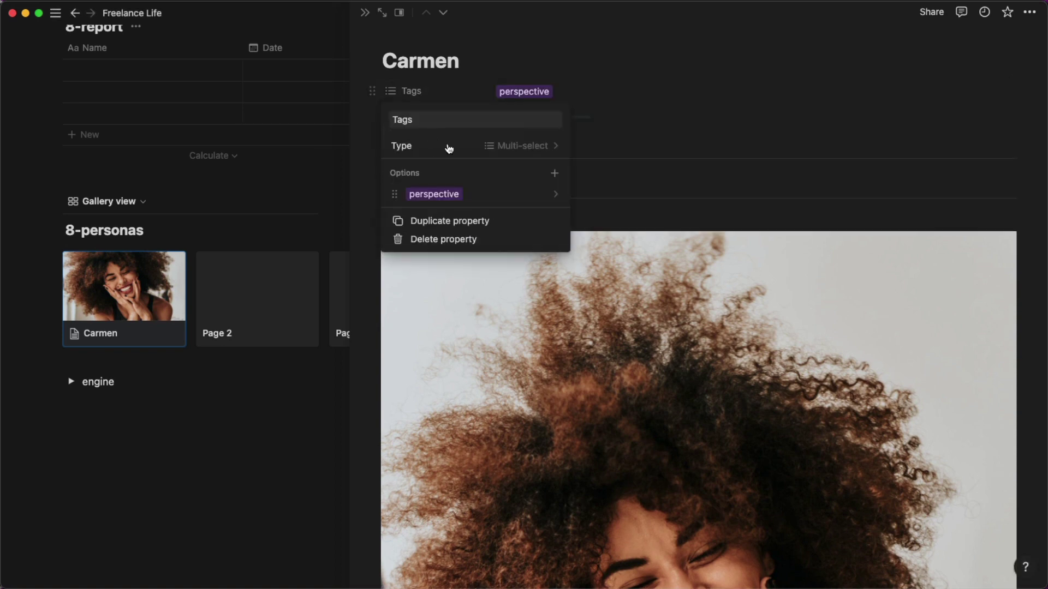
pyautogui.click(505, 148)
pyautogui.click(493, 167)
pyautogui.click(651, 72)
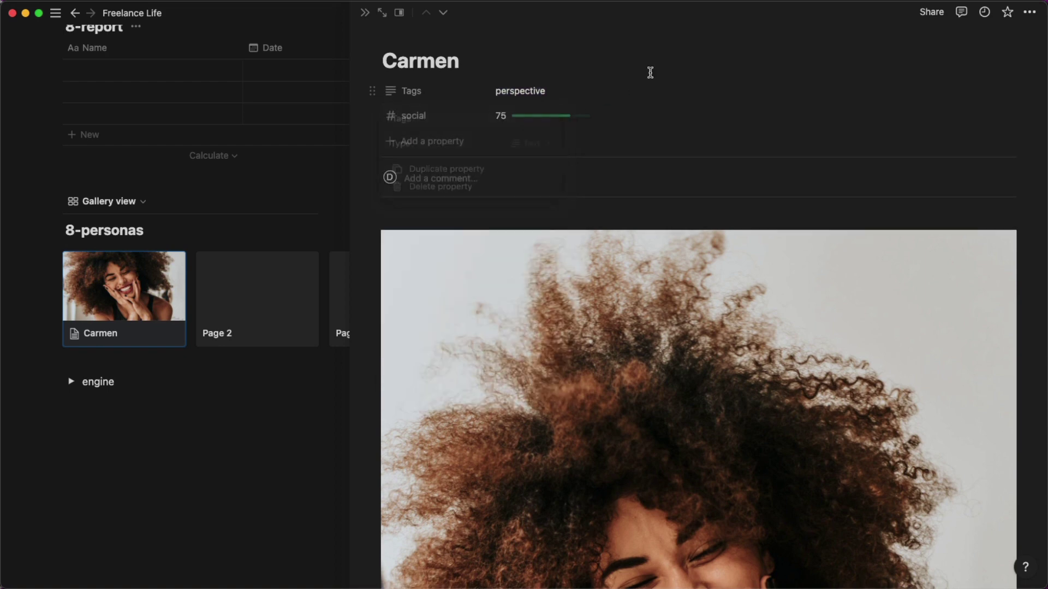
pyautogui.click(251, 321)
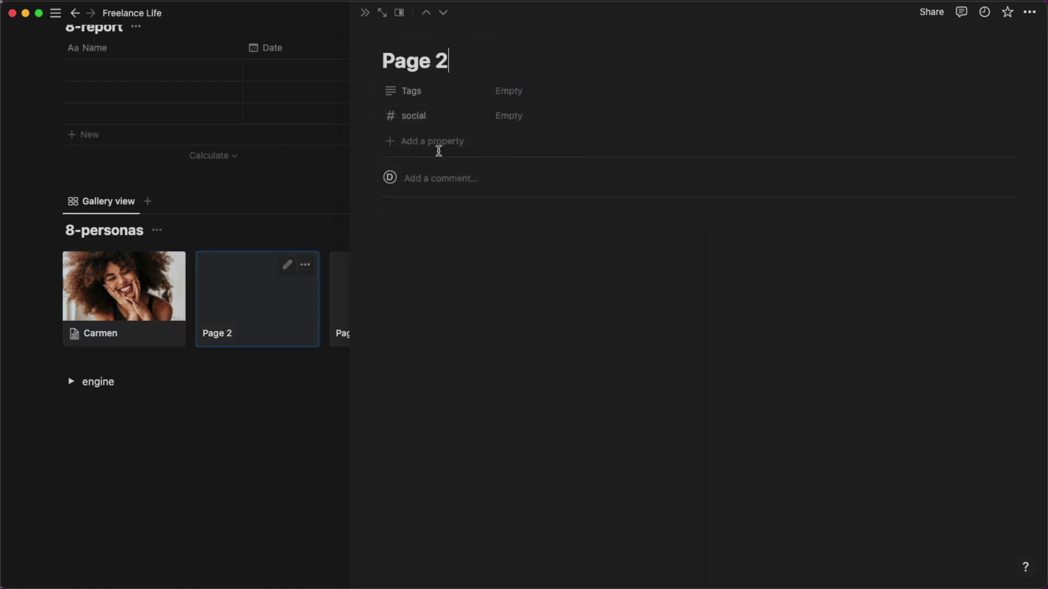
# Retitle Page 2 as Lynn, set social 30 and Tags artist, and add a portrait photo.
pyautogui.moveTo(449, 60); pyautogui.dragTo(376, 60)
pyautogui.write('Ly')
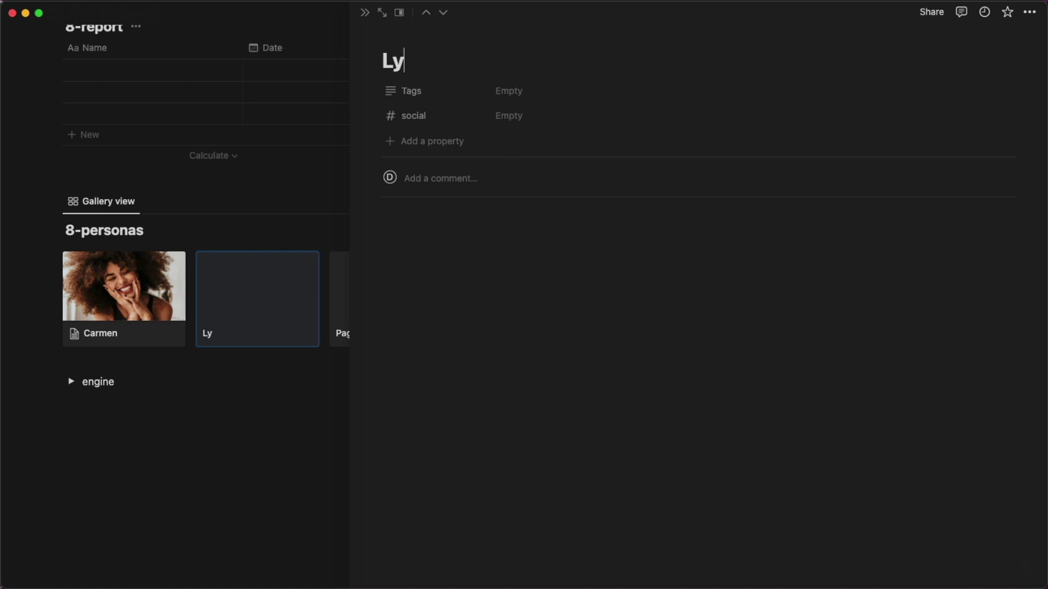
pyautogui.write('nn')
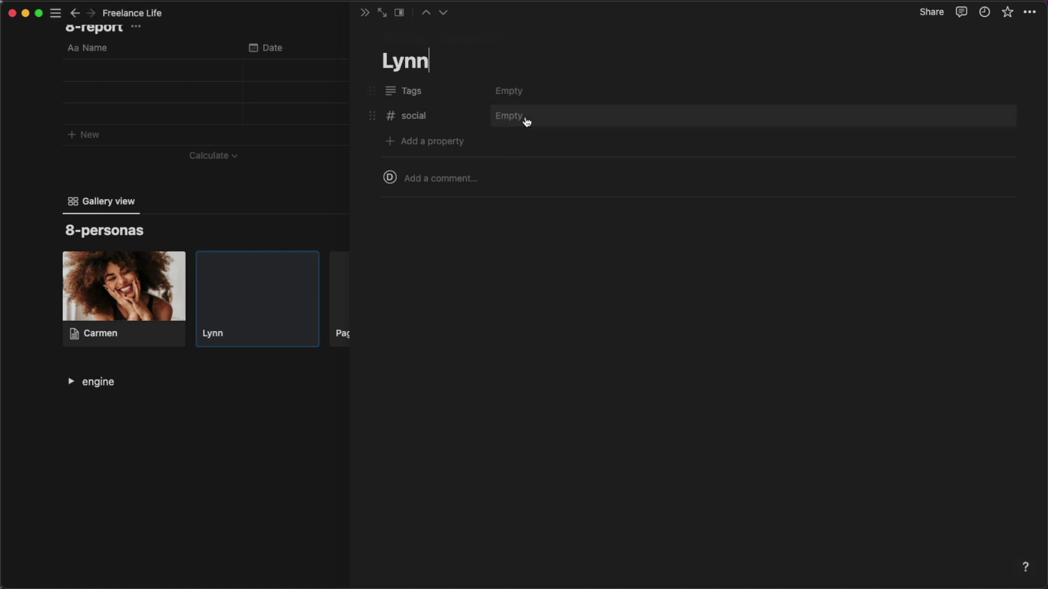
pyautogui.click(526, 117)
pyautogui.write('30')
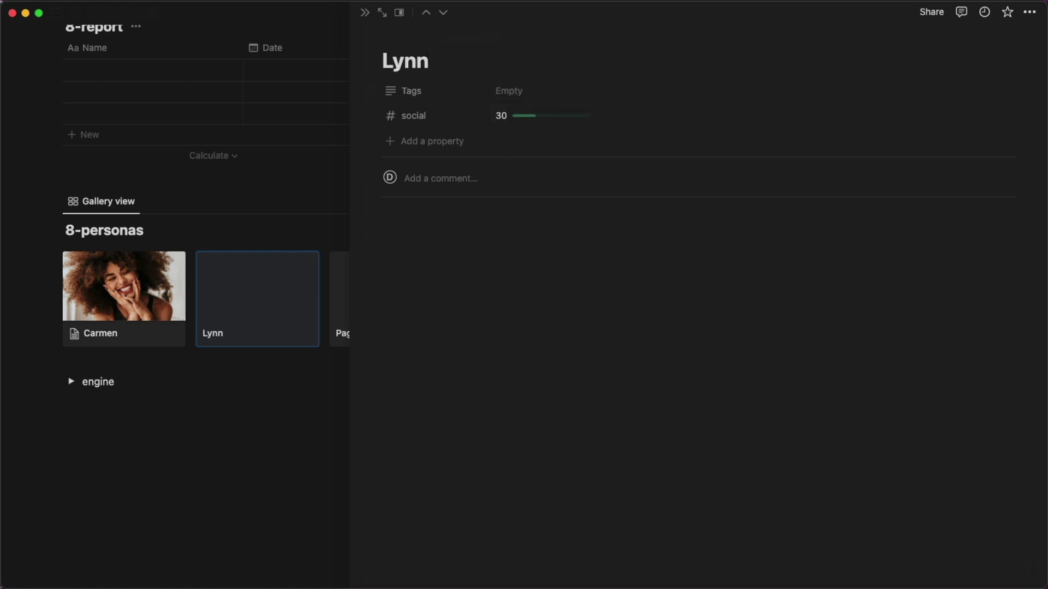
pyautogui.click(530, 92)
pyautogui.write('artist')
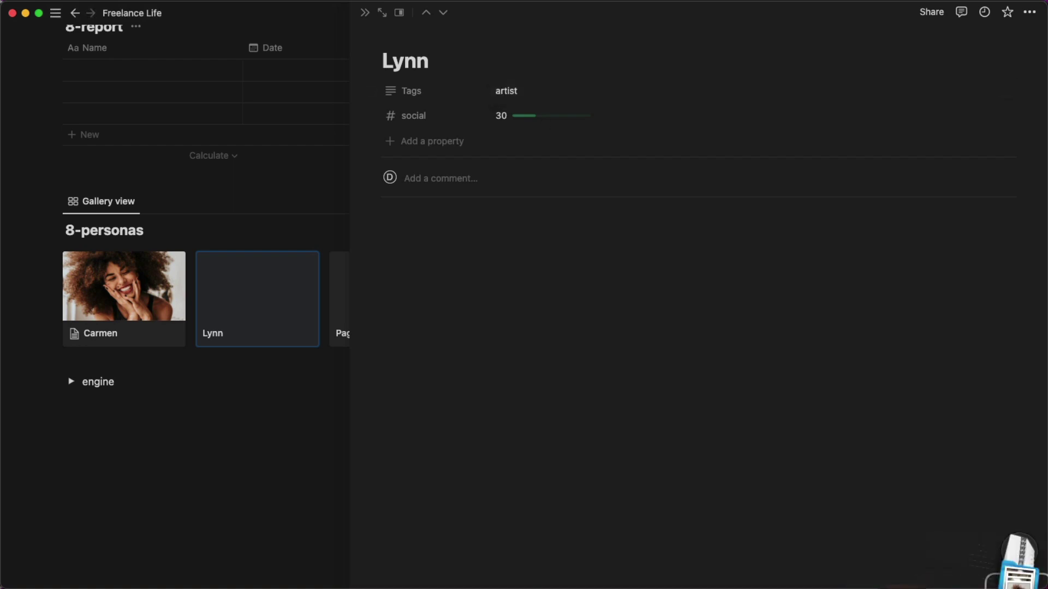
pyautogui.click(1007, 564)
pyautogui.moveTo(1022, 487); pyautogui.dragTo(771, 419)
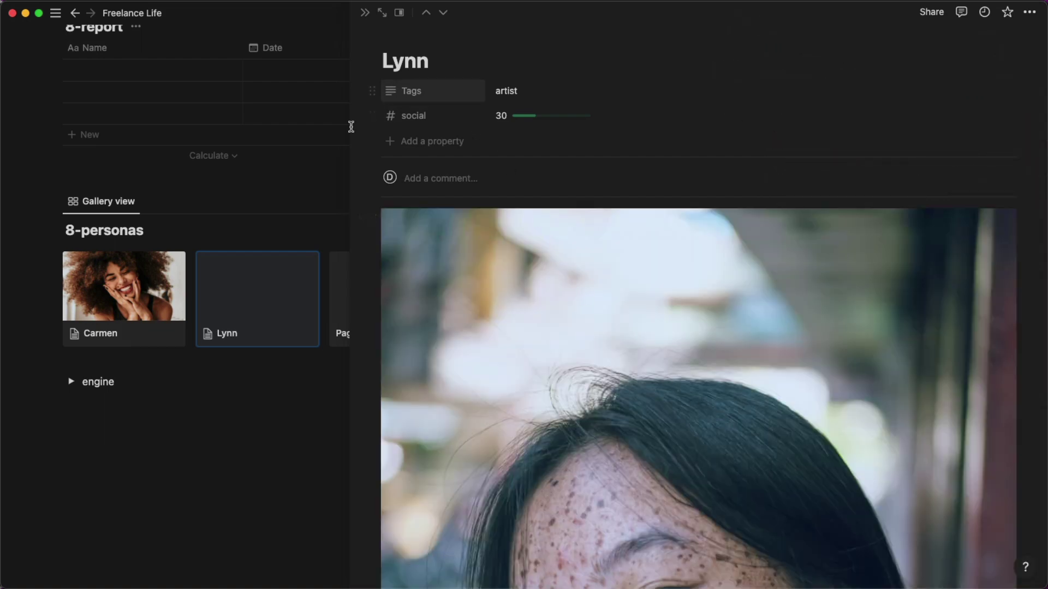
pyautogui.click(294, 217)
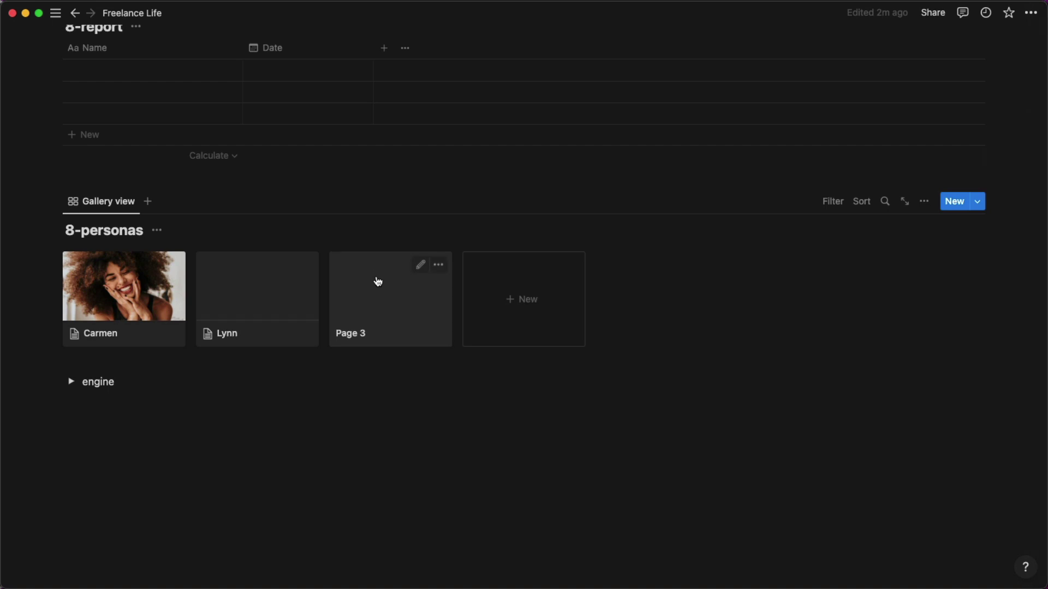
# Open Page 3, title it Kayla, and set its Tags to writer.
pyautogui.click(377, 284)
pyautogui.moveTo(471, 58); pyautogui.dragTo(381, 61)
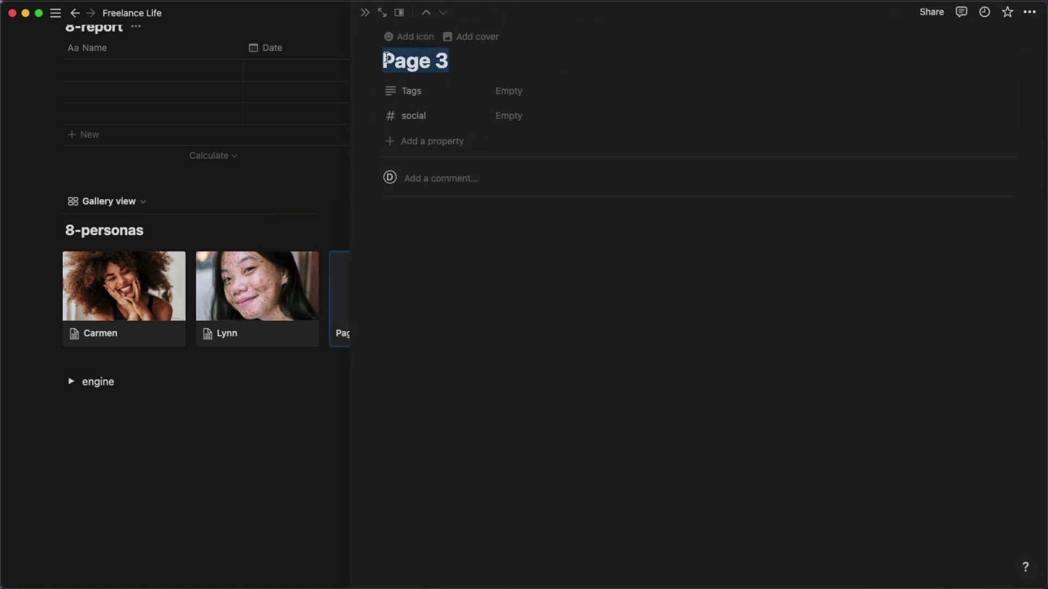
pyautogui.write('Kayla')
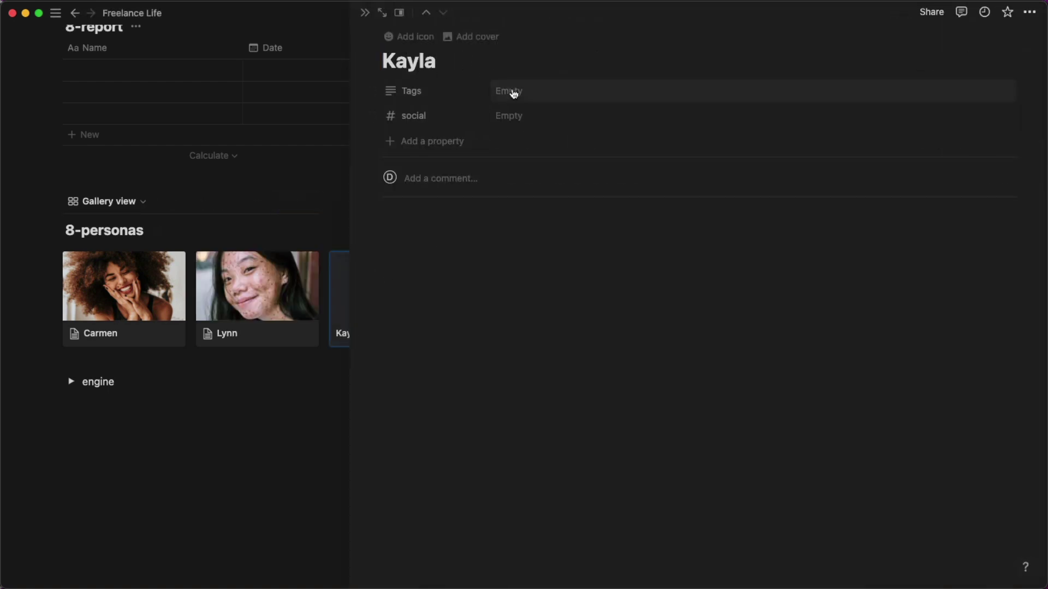
pyautogui.click(518, 91)
pyautogui.write('80')
pyautogui.press('Return')
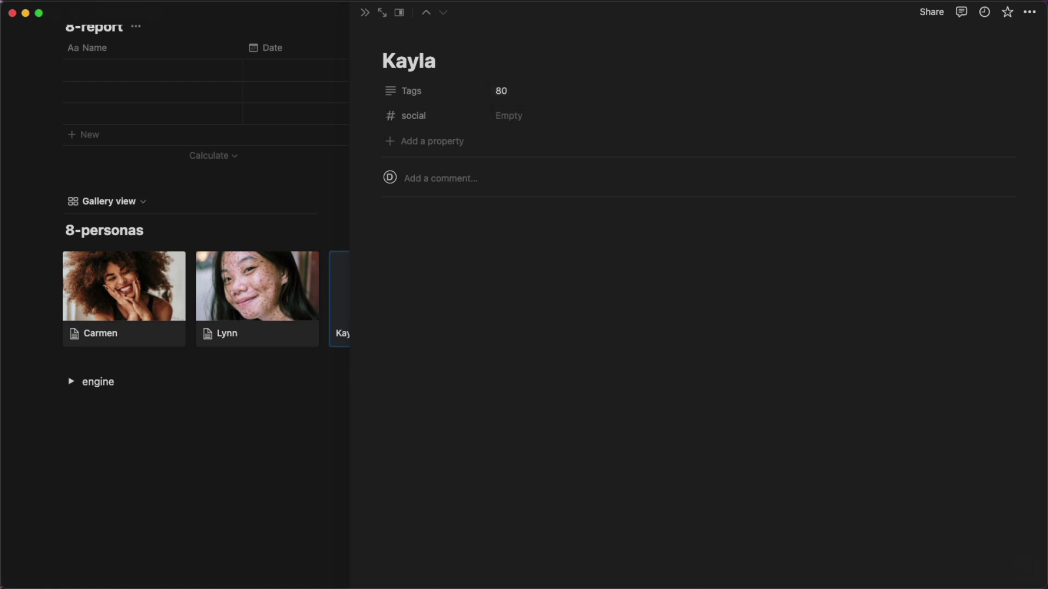
pyautogui.click(512, 91)
pyautogui.press('BackSpace')
pyautogui.press('BackSpace')
pyautogui.write('writer')
# Set Kayla's social value to 90.
pyautogui.click(513, 116)
pyautogui.write('80')
pyautogui.click(498, 283)
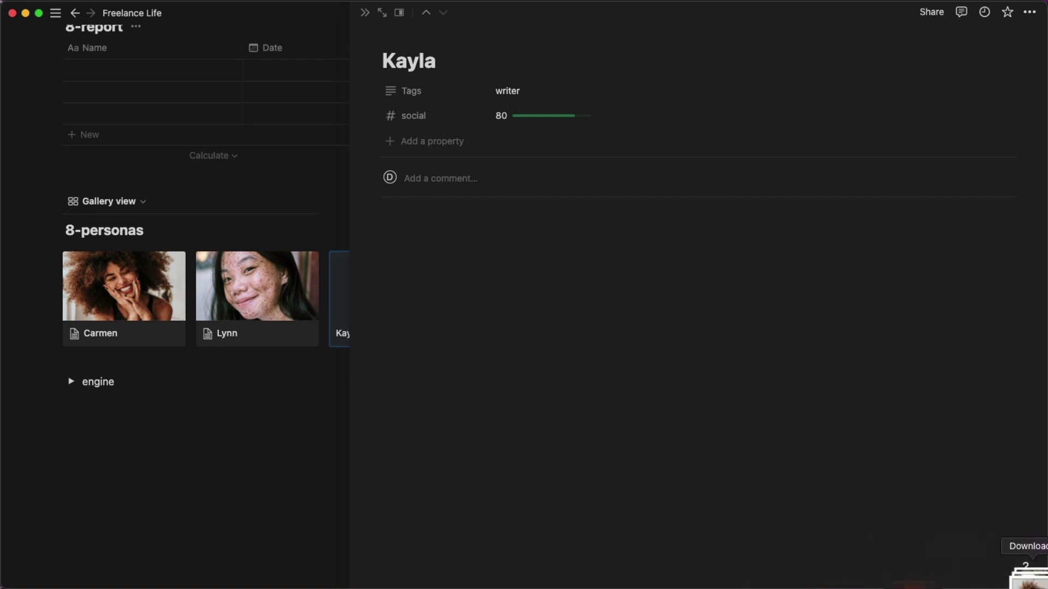
pyautogui.click(535, 117)
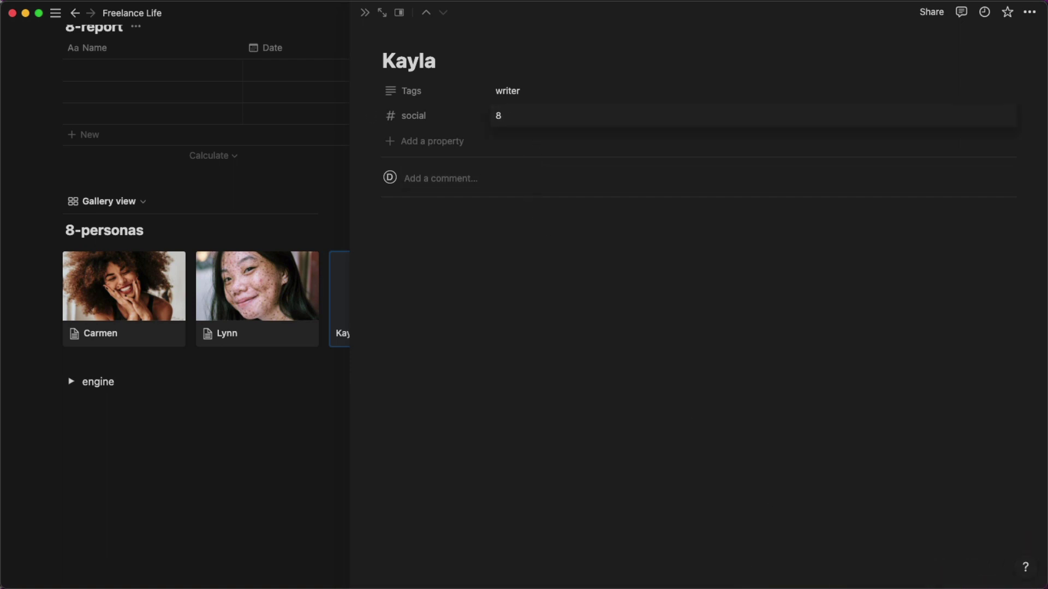
pyautogui.press('BackSpace')
pyautogui.write('90')
pyautogui.press('Return')
# Add a downloaded portrait photo to Kayla's page and return to the gallery.
pyautogui.click(1025, 575)
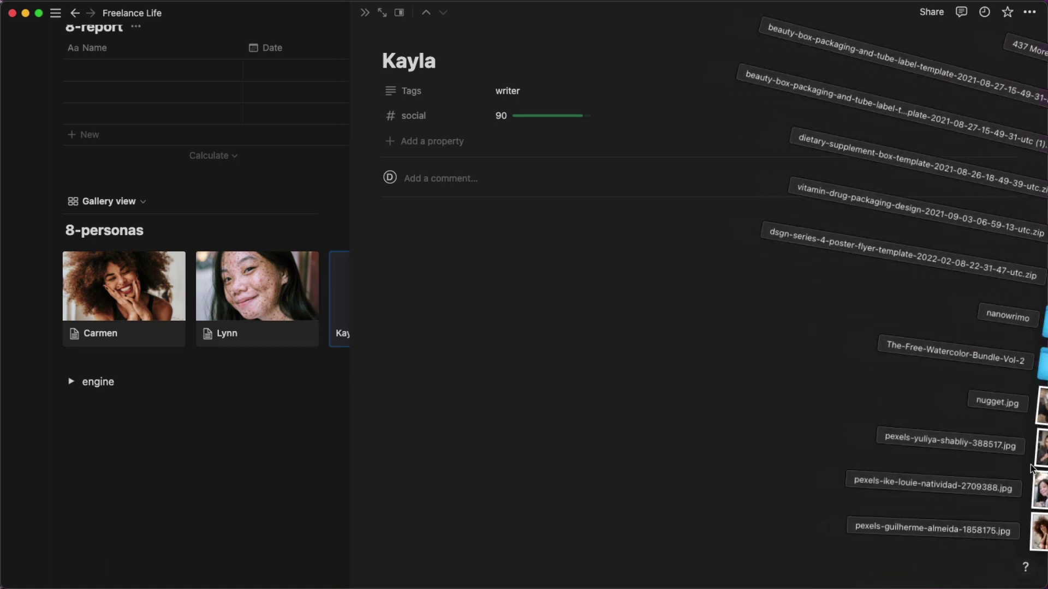
pyautogui.moveTo(1039, 453); pyautogui.dragTo(651, 336)
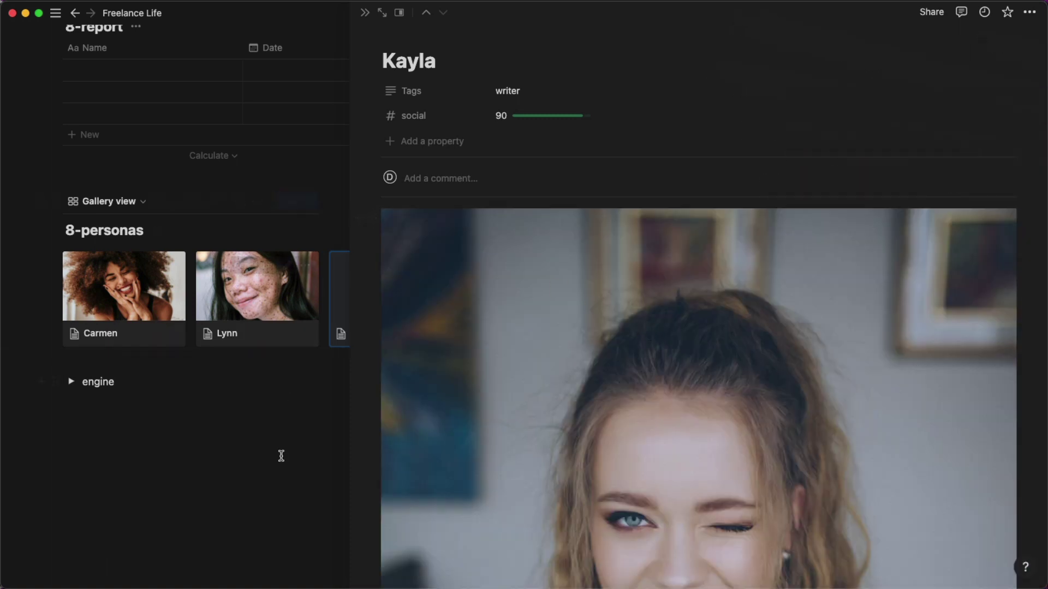
pyautogui.click(281, 456)
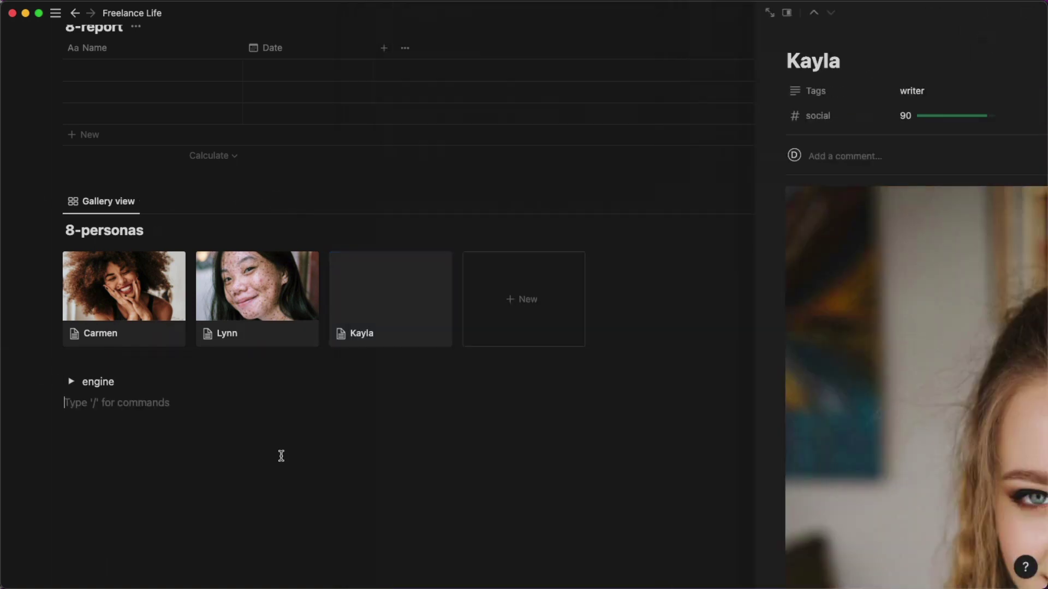
pyautogui.click(379, 306)
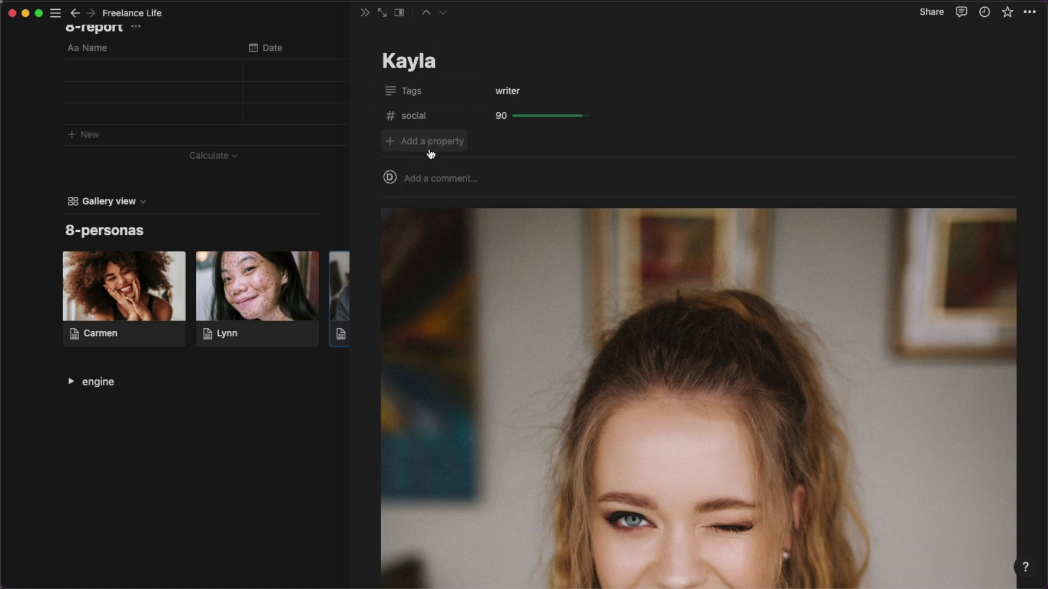
pyautogui.click(297, 398)
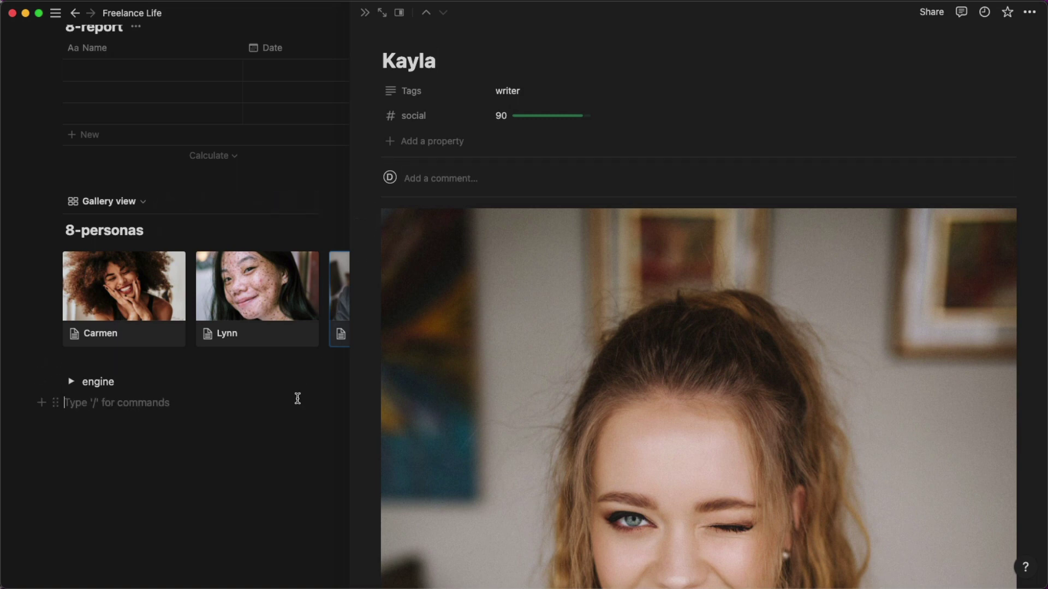
pyautogui.click(364, 12)
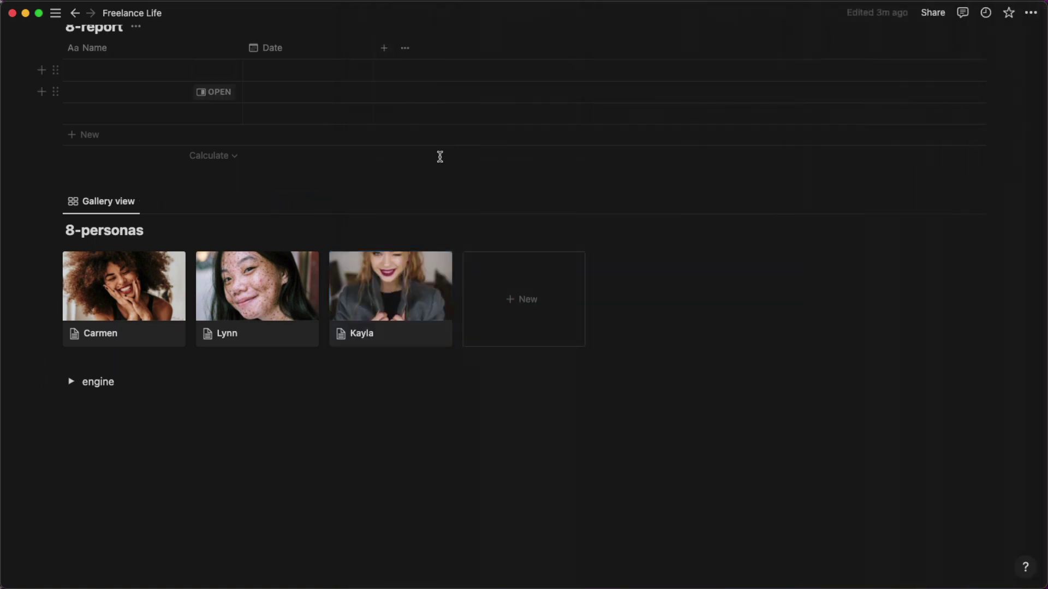
# Shift Kayla's card cover image down so her face is centred on the card.
pyautogui.click(442, 270)
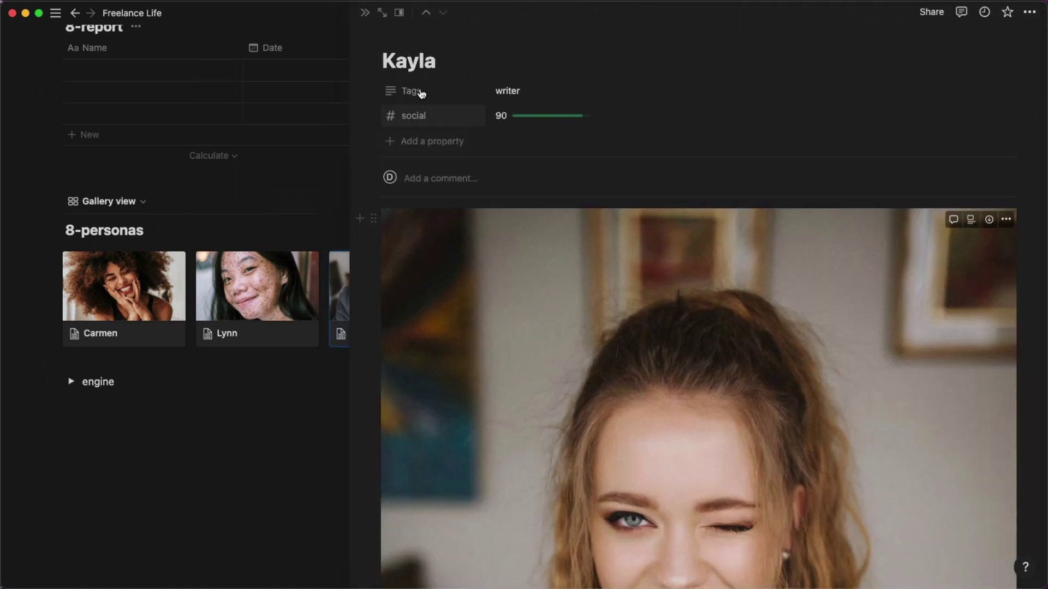
pyautogui.click(318, 398)
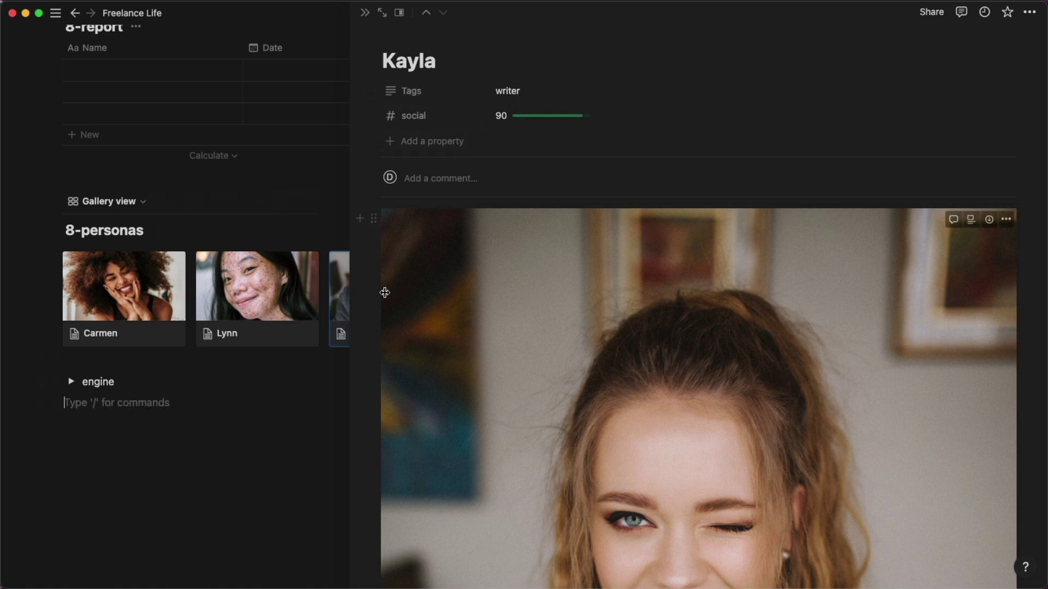
pyautogui.click(260, 232)
pyautogui.click(397, 266)
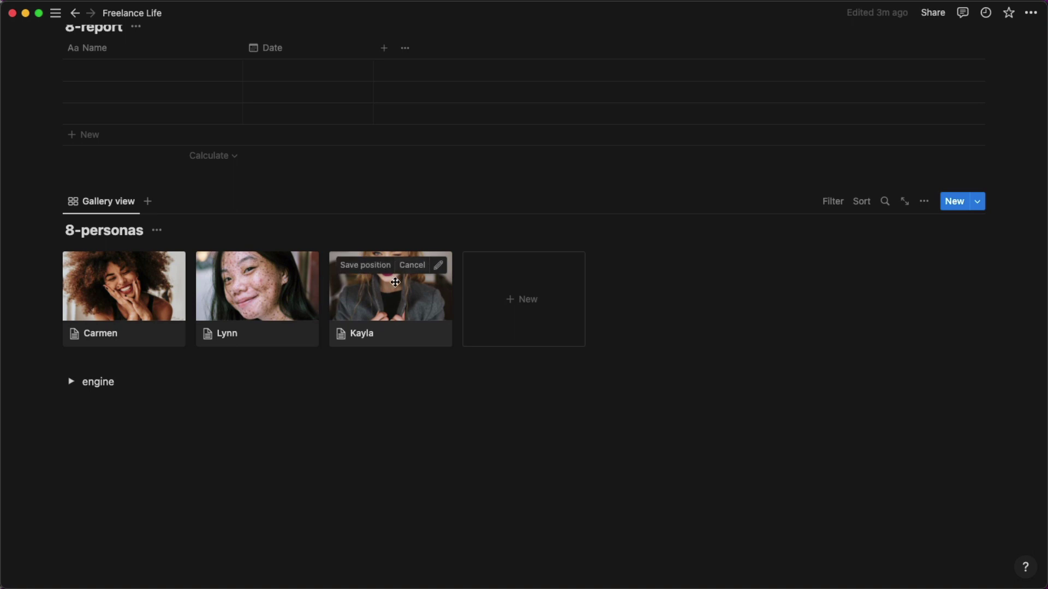
pyautogui.moveTo(394, 293); pyautogui.dragTo(391, 342)
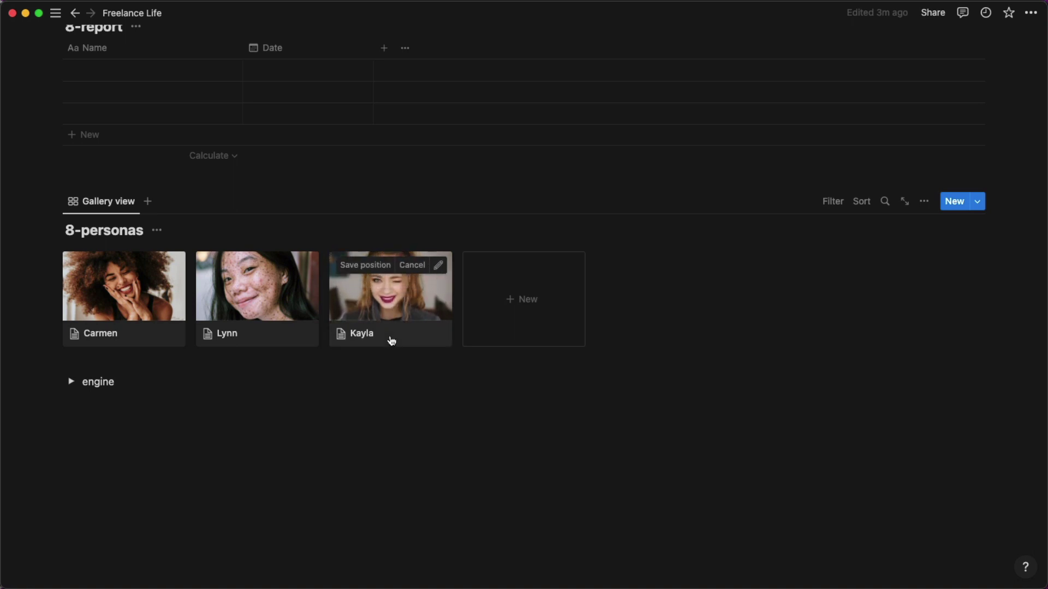
pyautogui.click(405, 405)
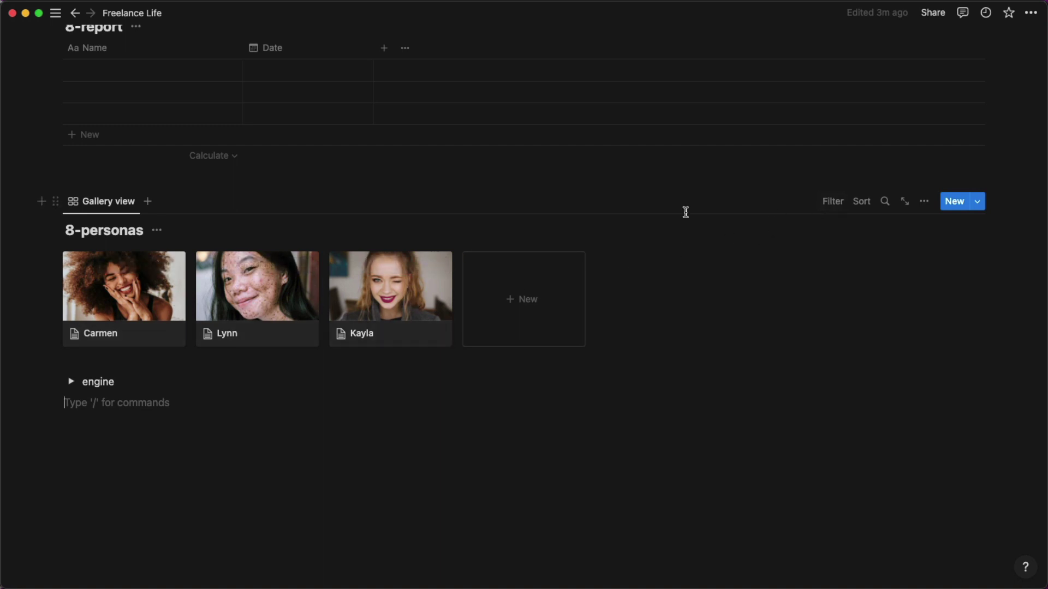
pyautogui.moveTo(0, 35); pyautogui.dragTo(786, 0)
pyautogui.scroll(-12, 761, 243)
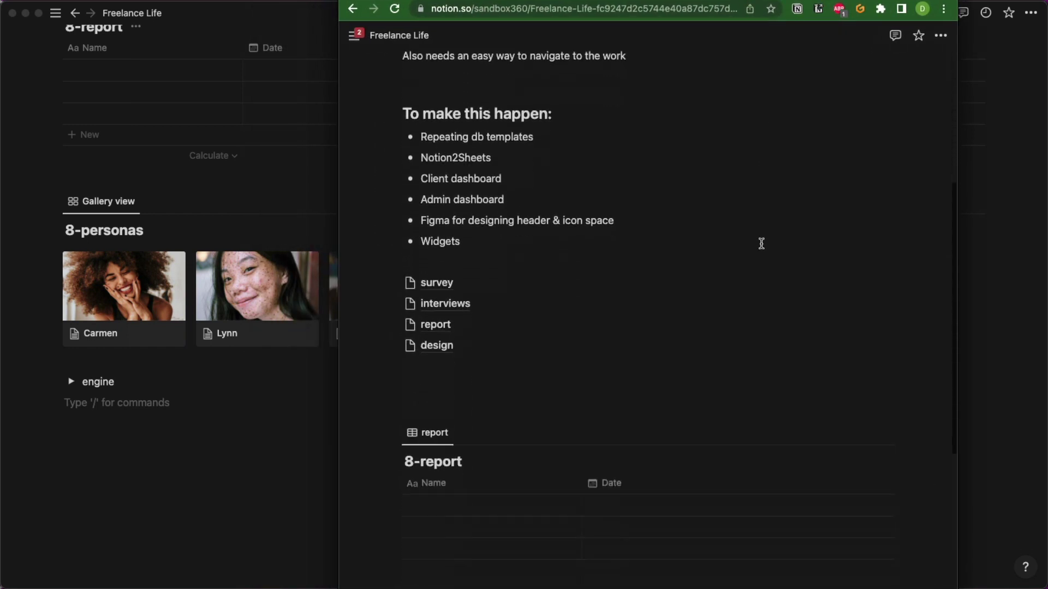
pyautogui.click(800, 243)
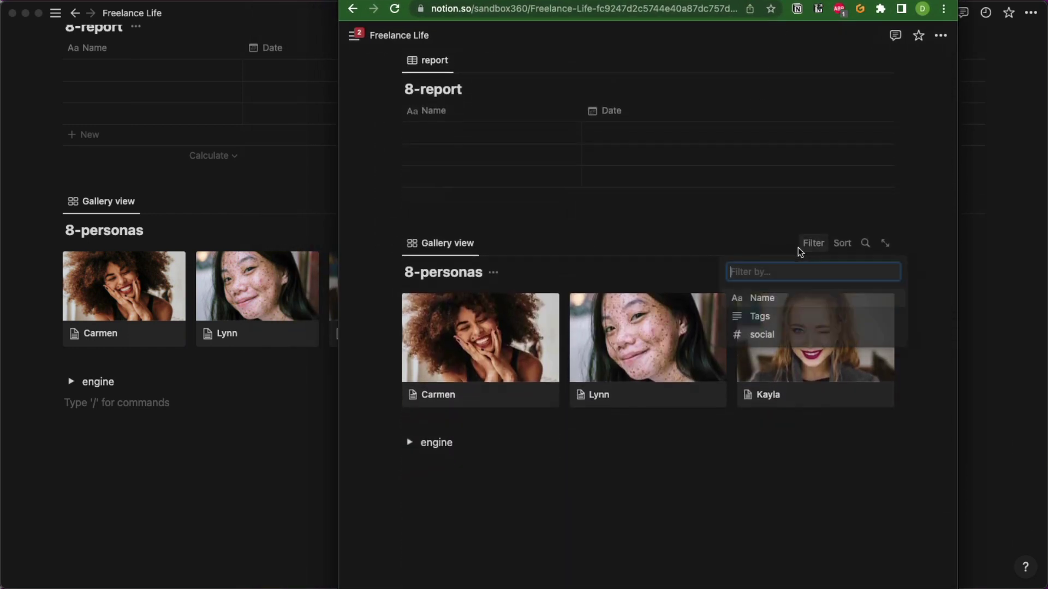
pyautogui.click(694, 217)
pyautogui.click(289, 202)
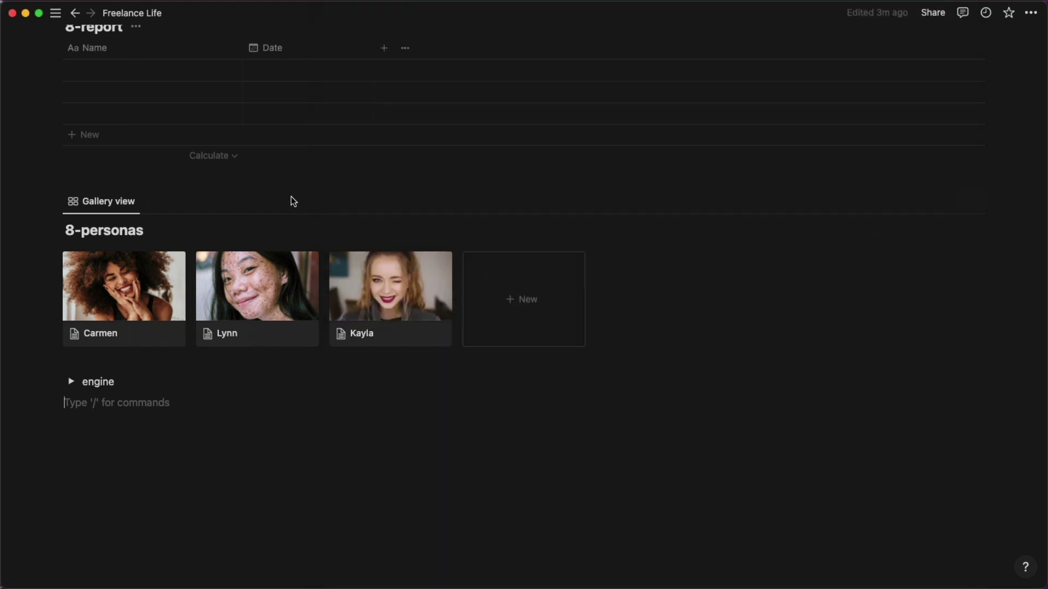
# Turn on the social and Tags card properties and order Tags above social.
pyautogui.click(923, 201)
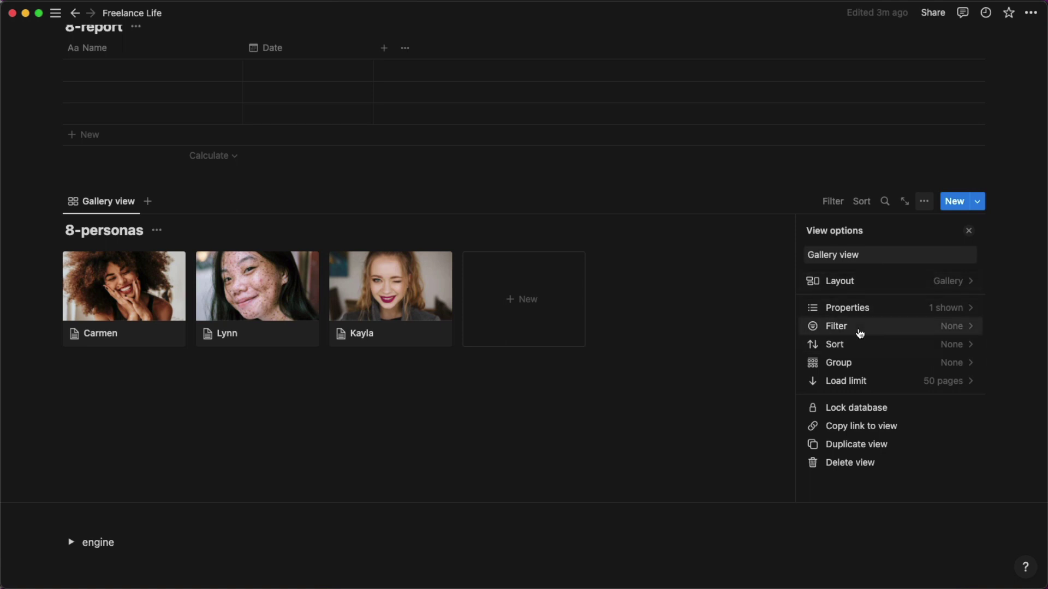
pyautogui.click(943, 326)
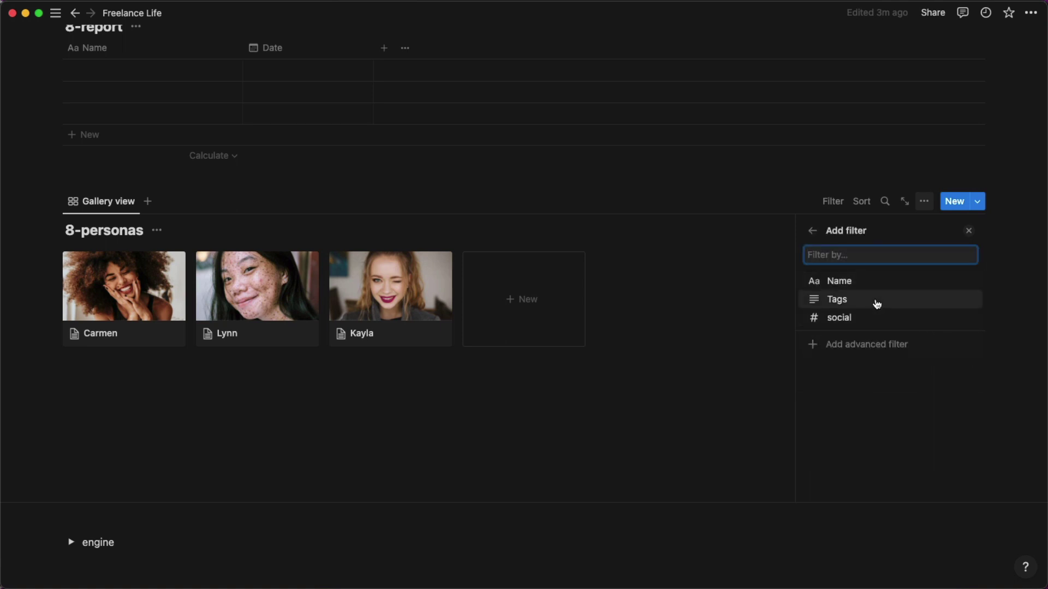
pyautogui.click(811, 231)
pyautogui.click(927, 310)
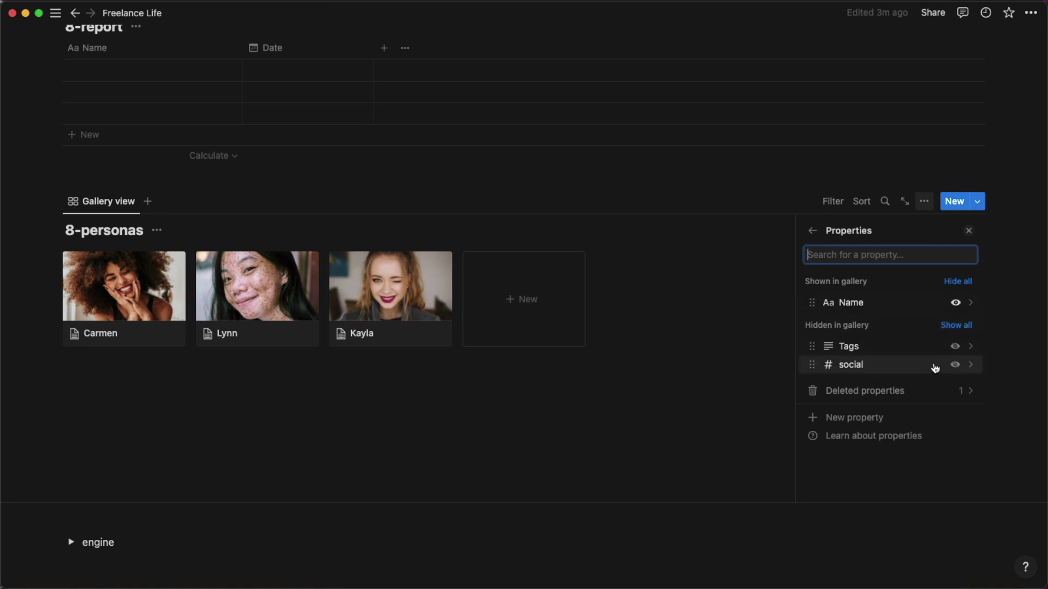
pyautogui.click(955, 365)
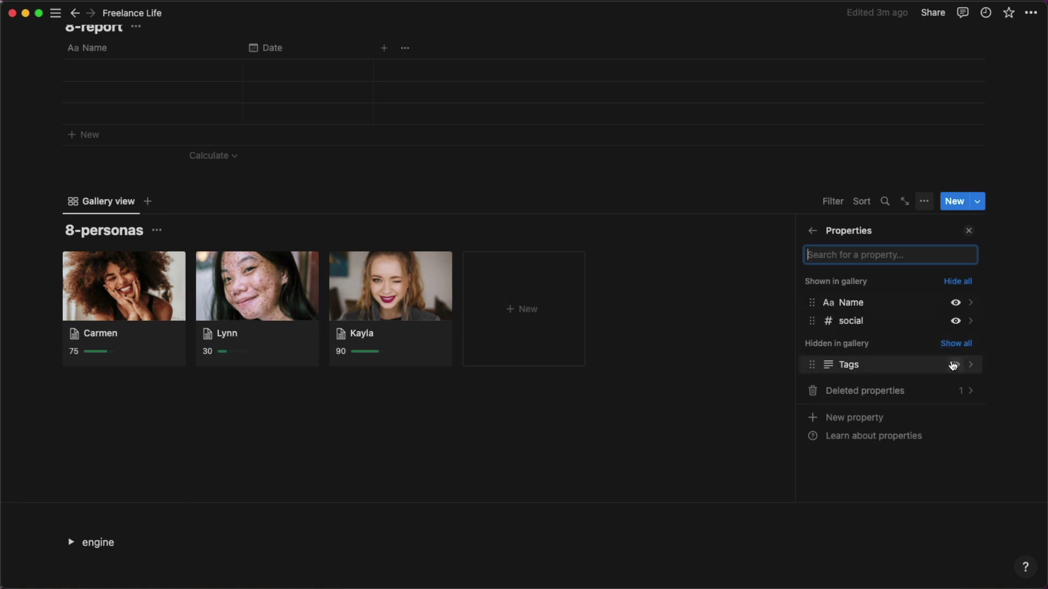
pyautogui.click(953, 365)
pyautogui.moveTo(808, 337); pyautogui.dragTo(806, 320)
pyautogui.click(746, 270)
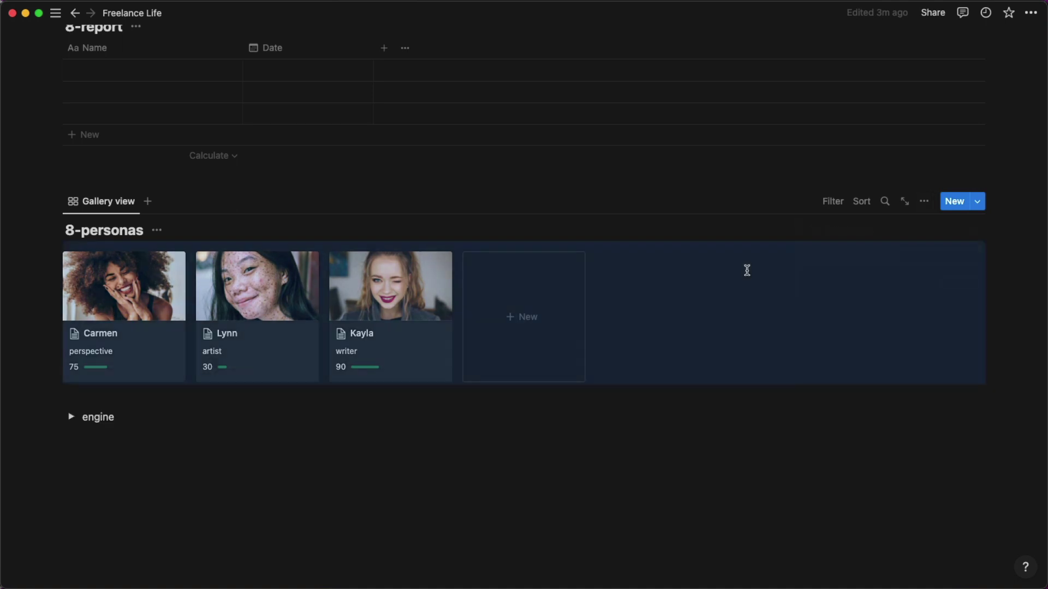
pyautogui.click(738, 587)
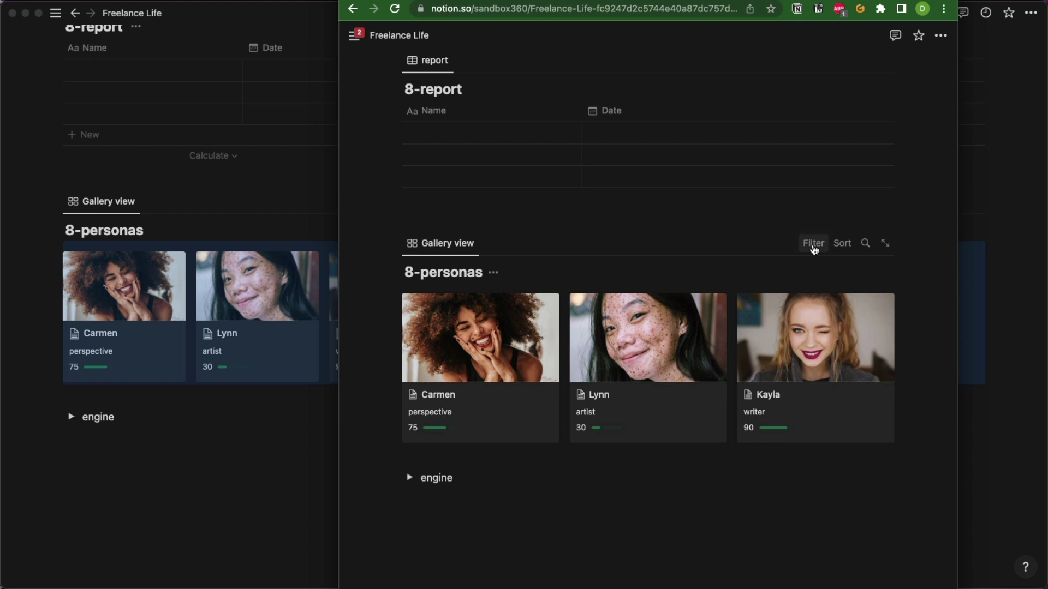
# In Chrome, check who can access Lynn's page, then return to the Notion desktop app.
pyautogui.click(681, 370)
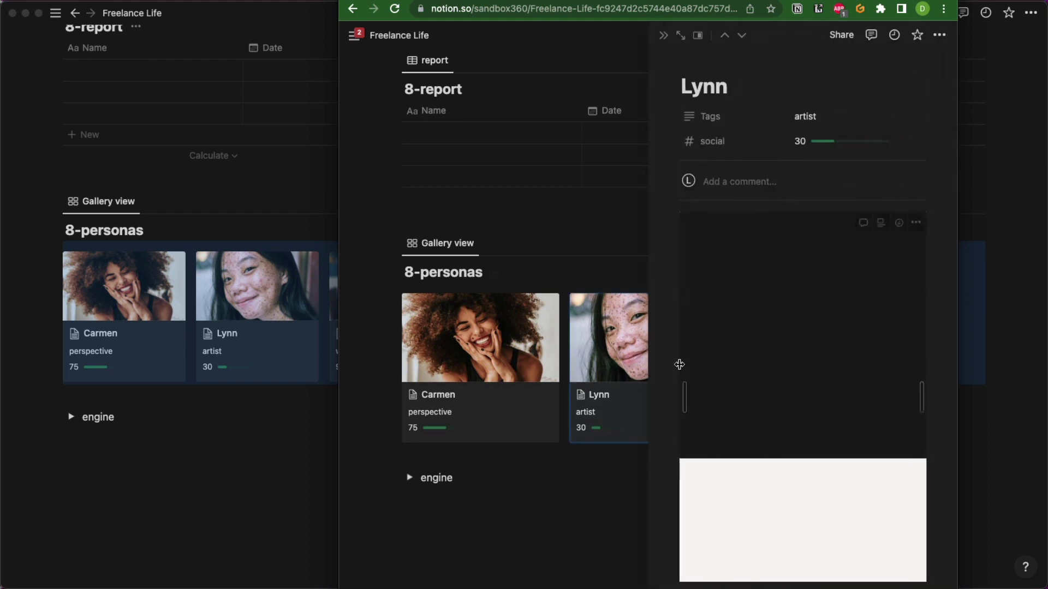
pyautogui.click(841, 35)
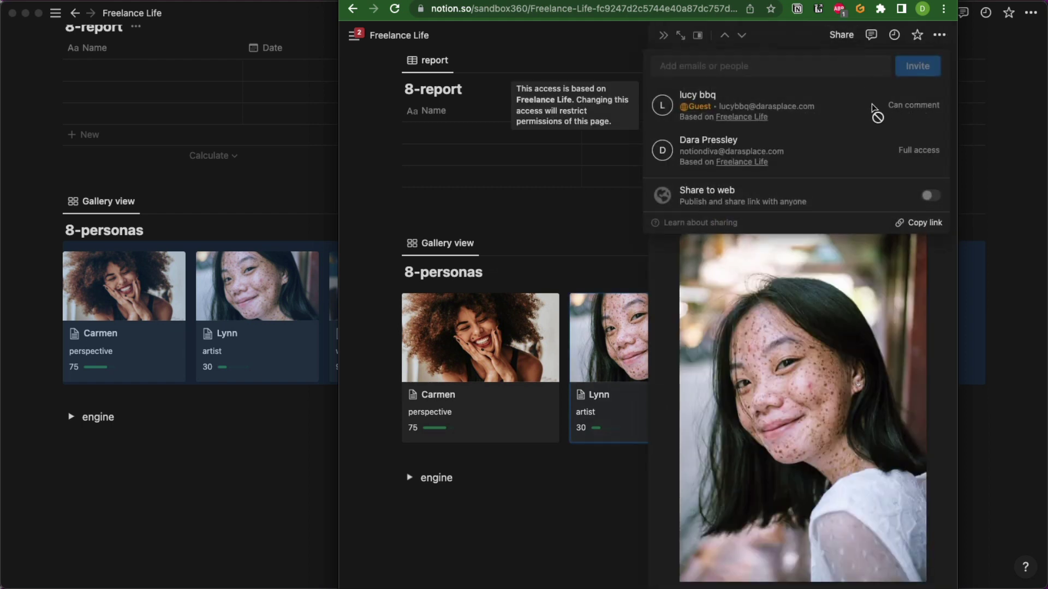
pyautogui.click(277, 188)
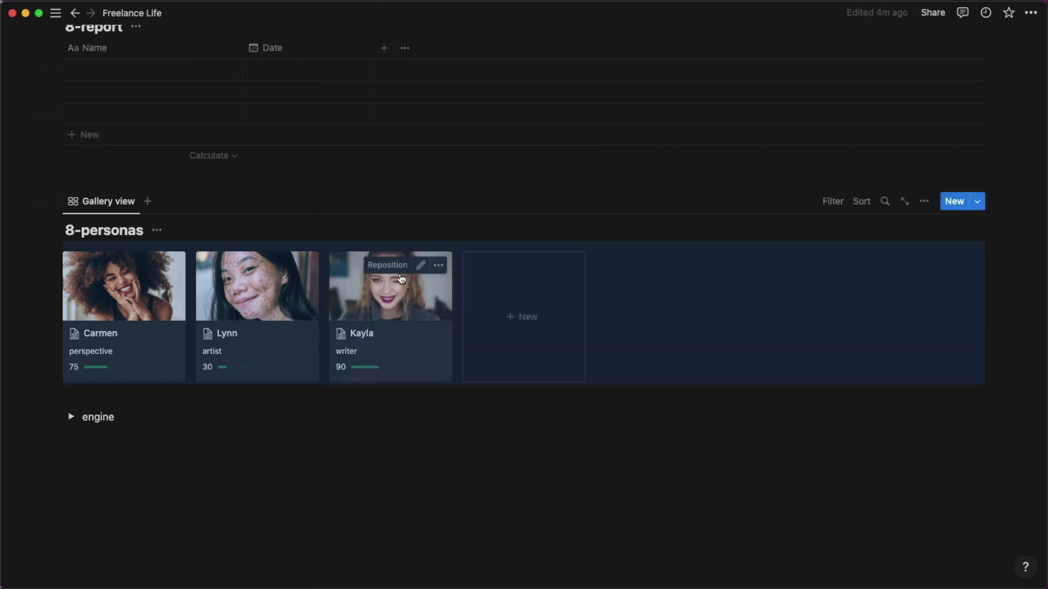
# Remove the guest's access to Kayla's page, restrict it, and decline restoring inherited access.
pyautogui.click(400, 279)
pyautogui.click(928, 12)
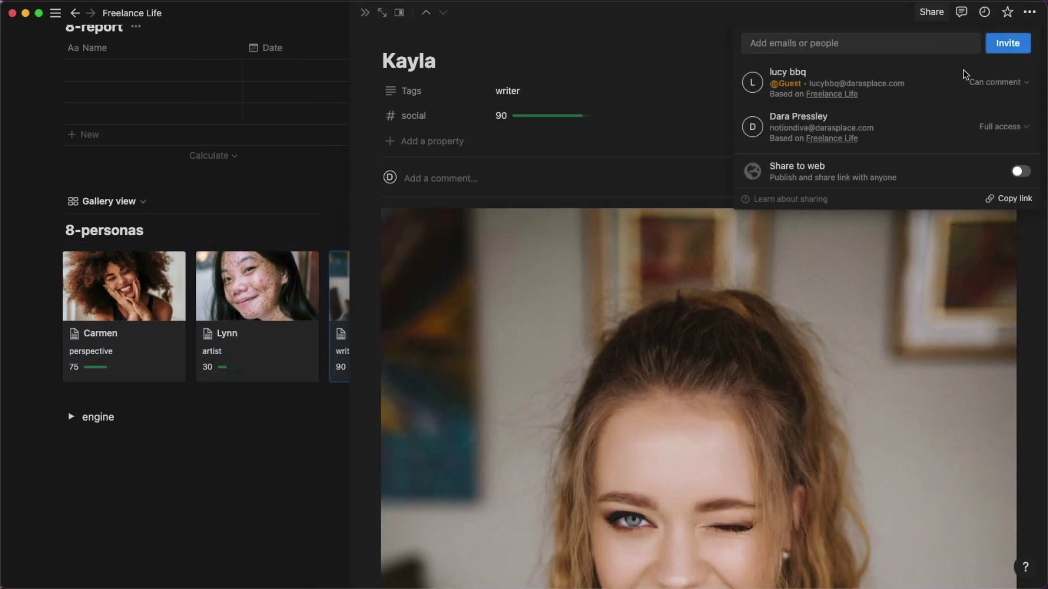
pyautogui.click(1008, 83)
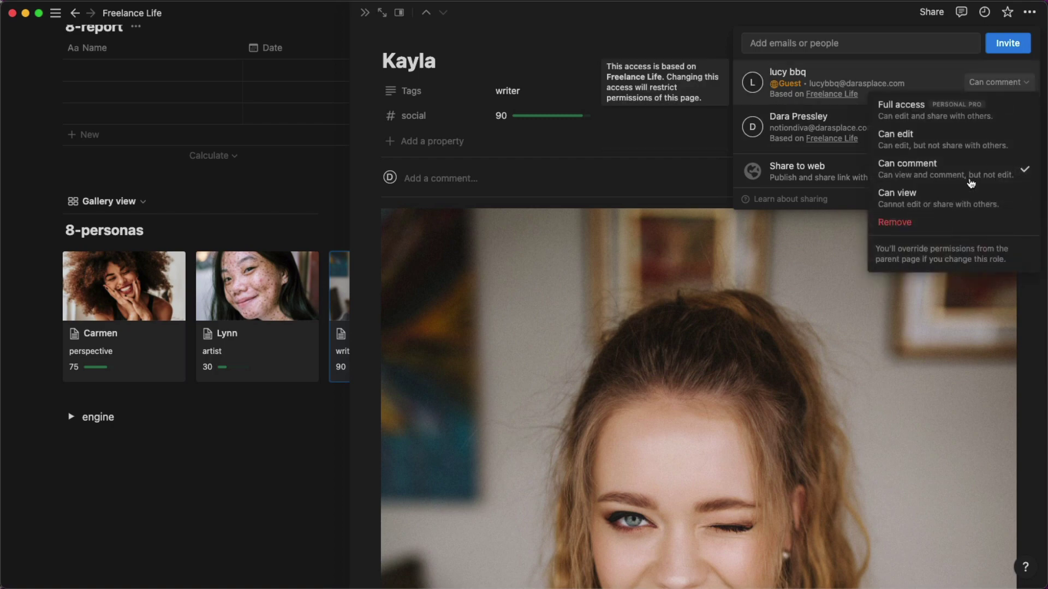
pyautogui.click(952, 222)
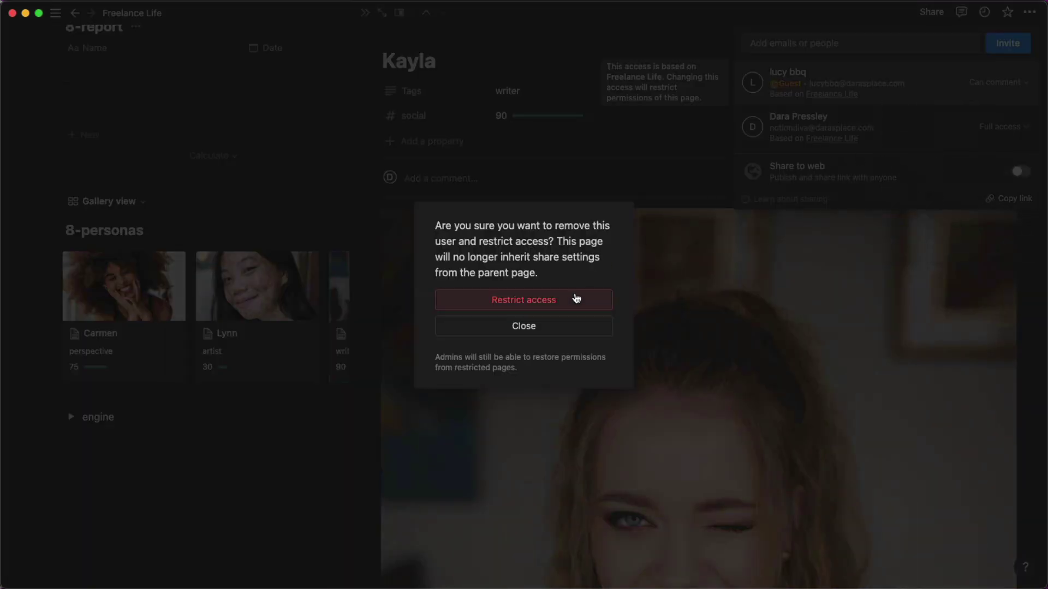
pyautogui.click(577, 300)
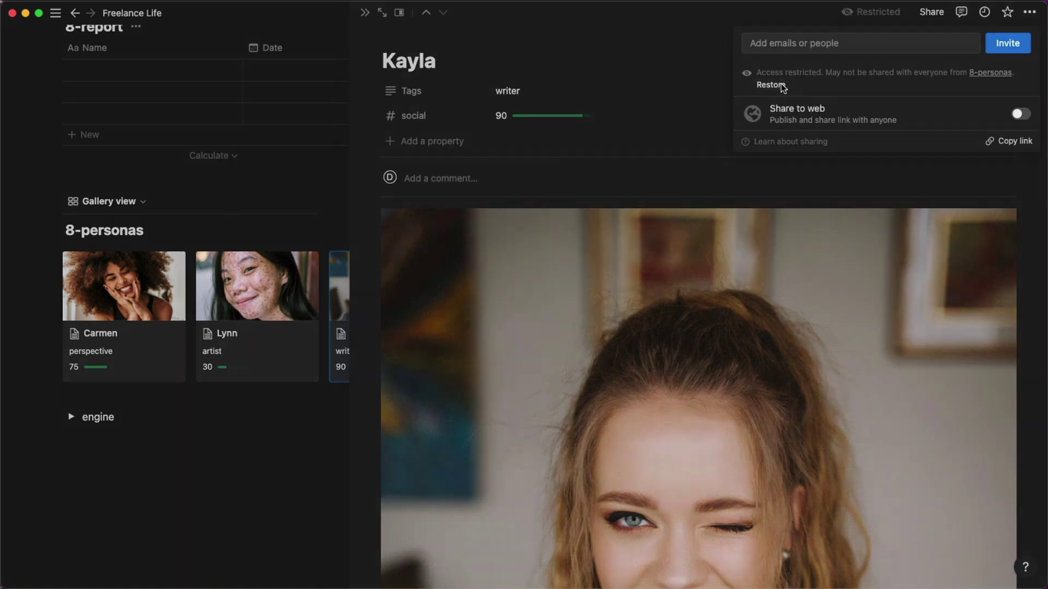
pyautogui.click(780, 85)
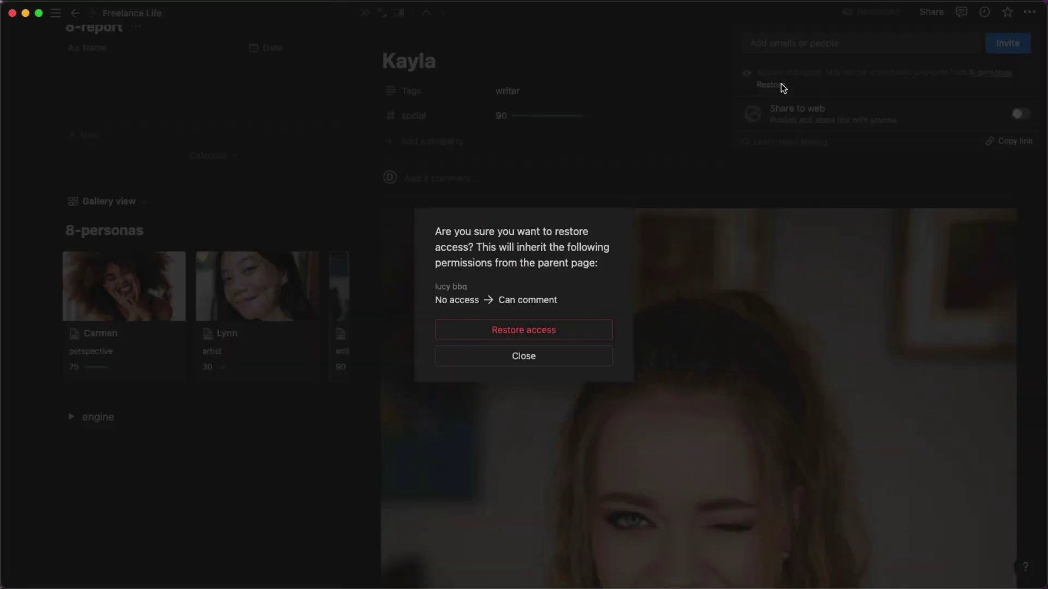
pyautogui.click(568, 360)
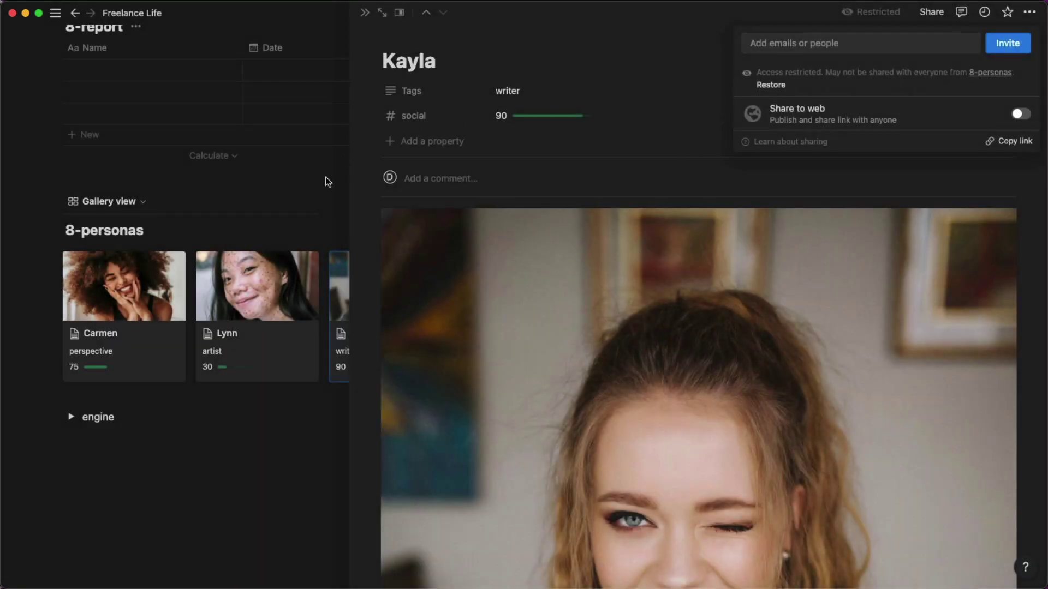
pyautogui.click(321, 203)
pyautogui.click(323, 440)
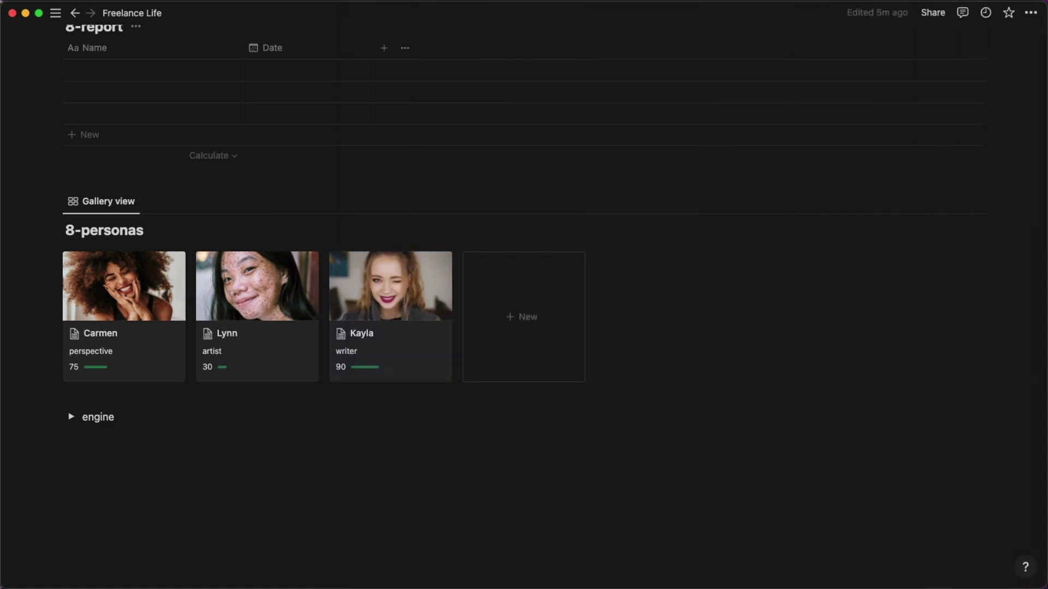
# In Chrome, dismiss the sharing popup, close Lynn's page, and hide the browser.
pyautogui.press('super+Tab')
pyautogui.press('Escape')
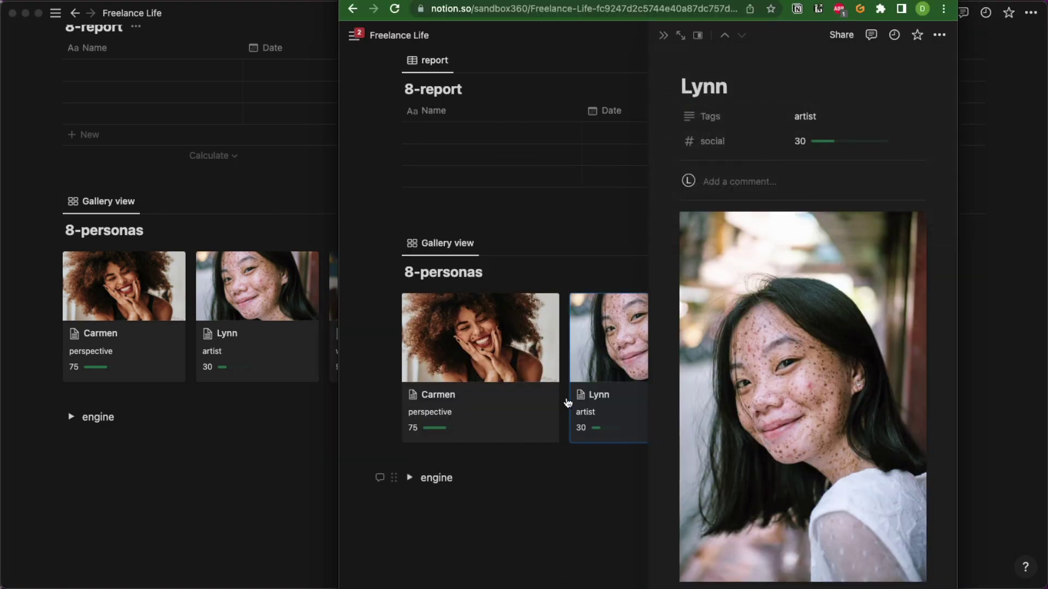
pyautogui.click(662, 35)
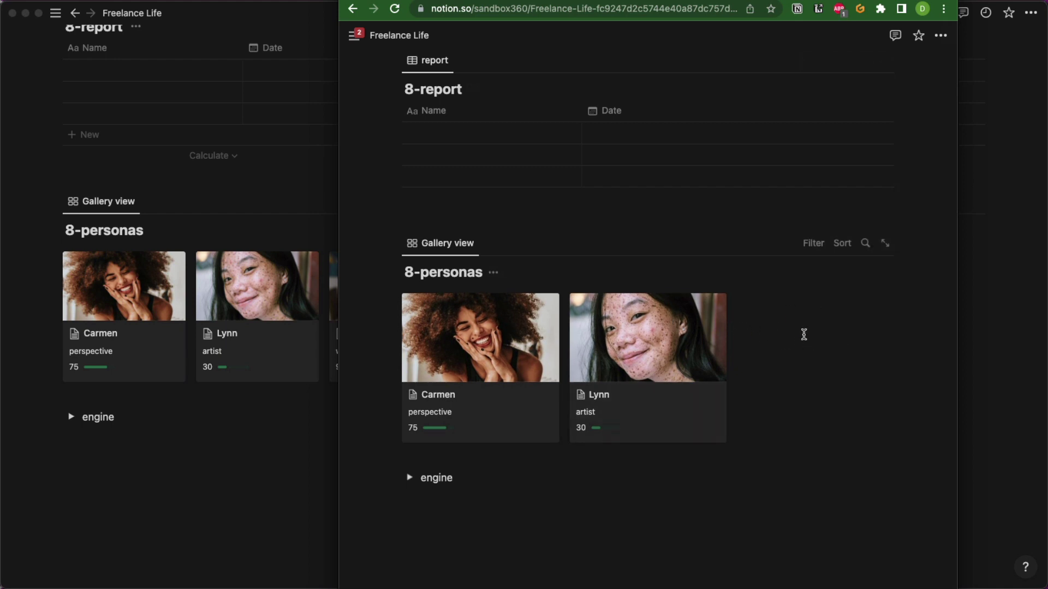
pyautogui.press('super+Tab')
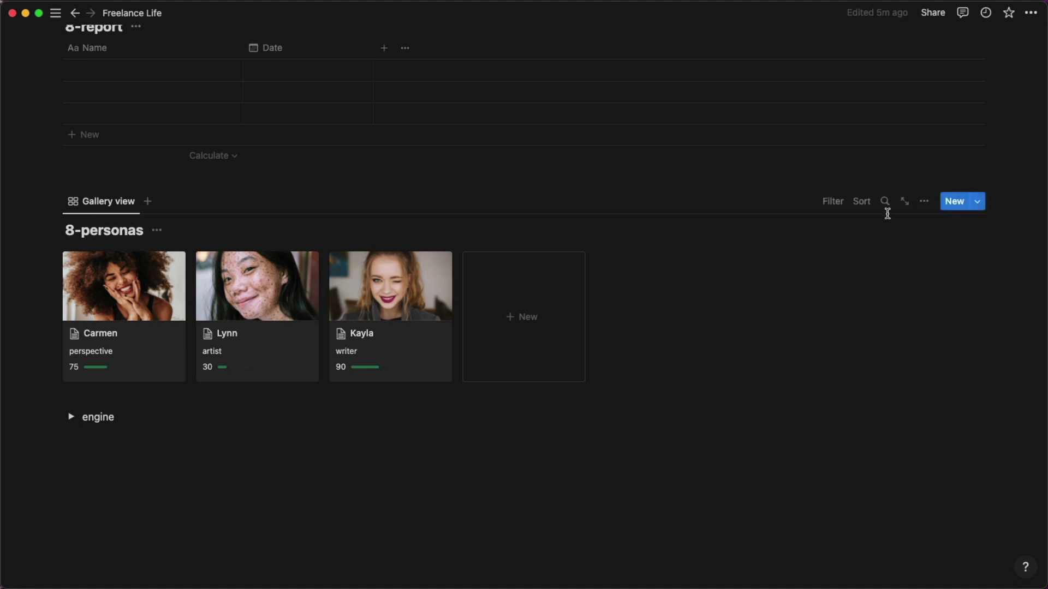
# Remove the guest's access to Lynn's page and confirm restricting it.
pyautogui.click(262, 311)
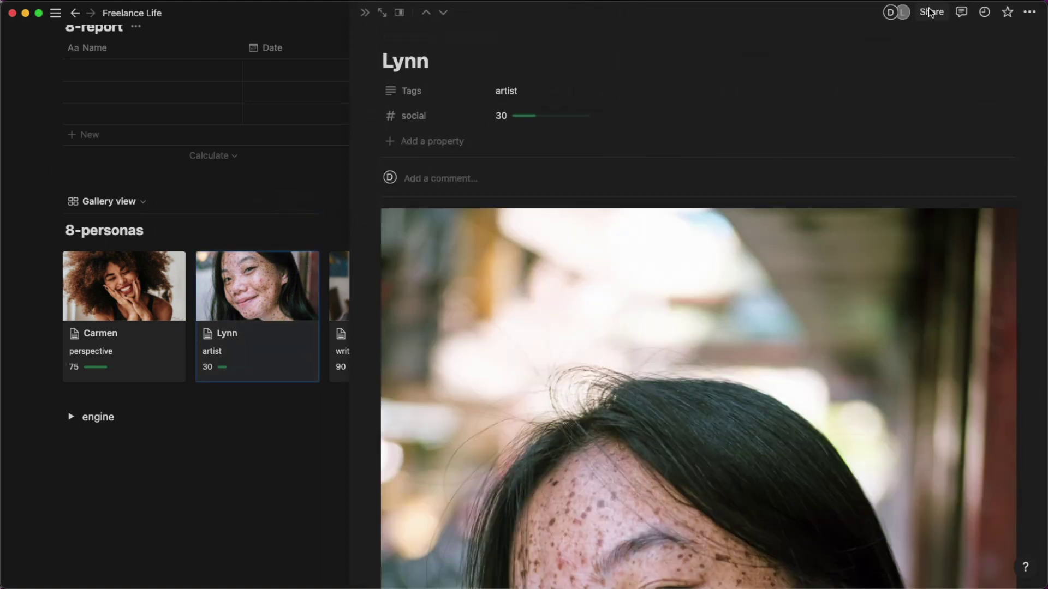
pyautogui.click(931, 12)
pyautogui.click(980, 79)
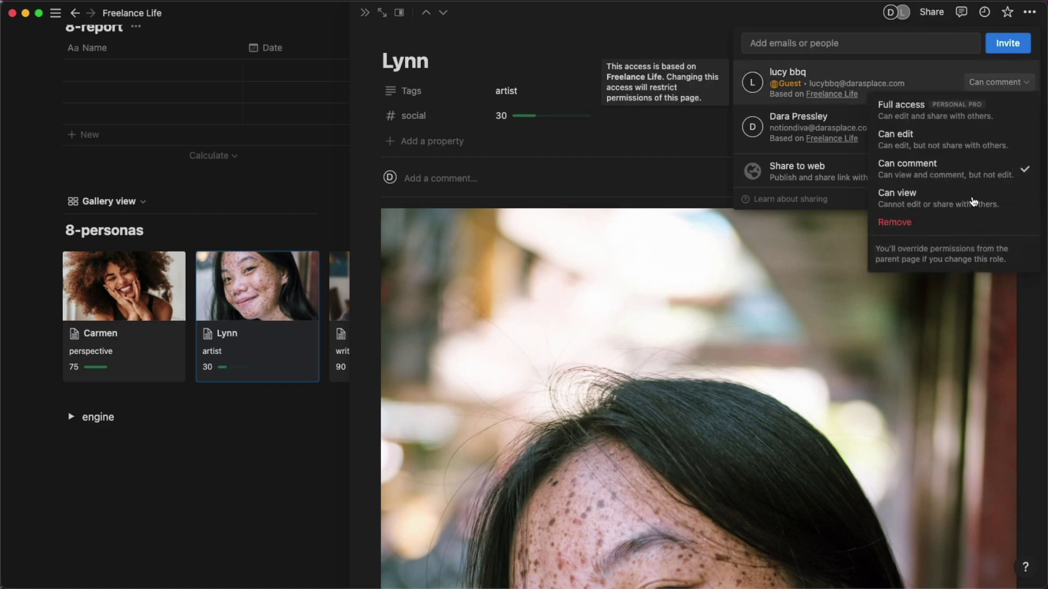
pyautogui.click(959, 224)
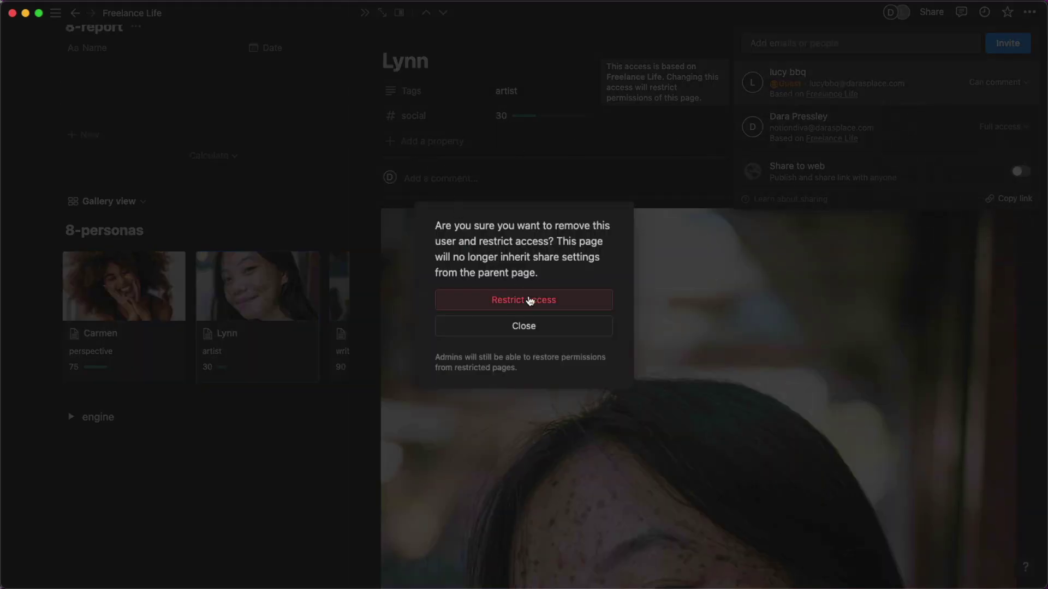
pyautogui.click(530, 301)
pyautogui.click(368, 15)
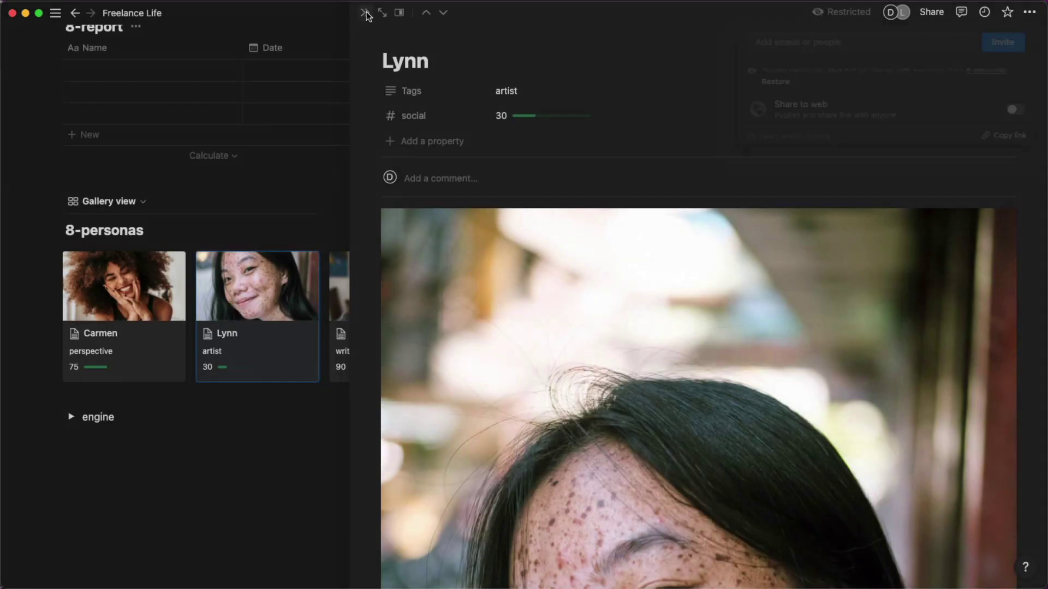
pyautogui.click(368, 15)
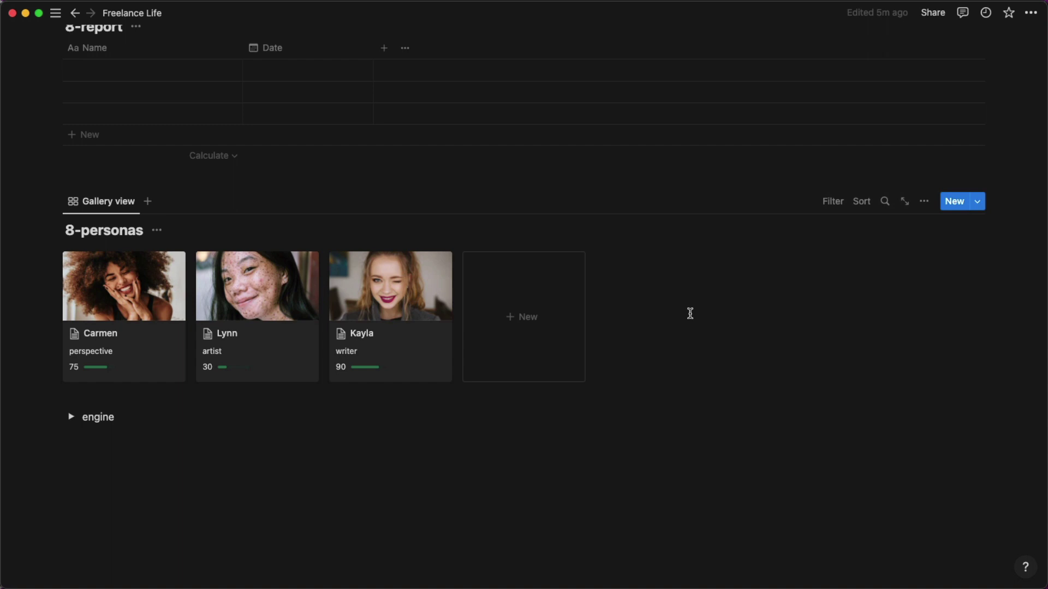
# Drag the Chrome window off the left screen edge to reveal the Notion window.
pyautogui.scroll(3, 690, 313)
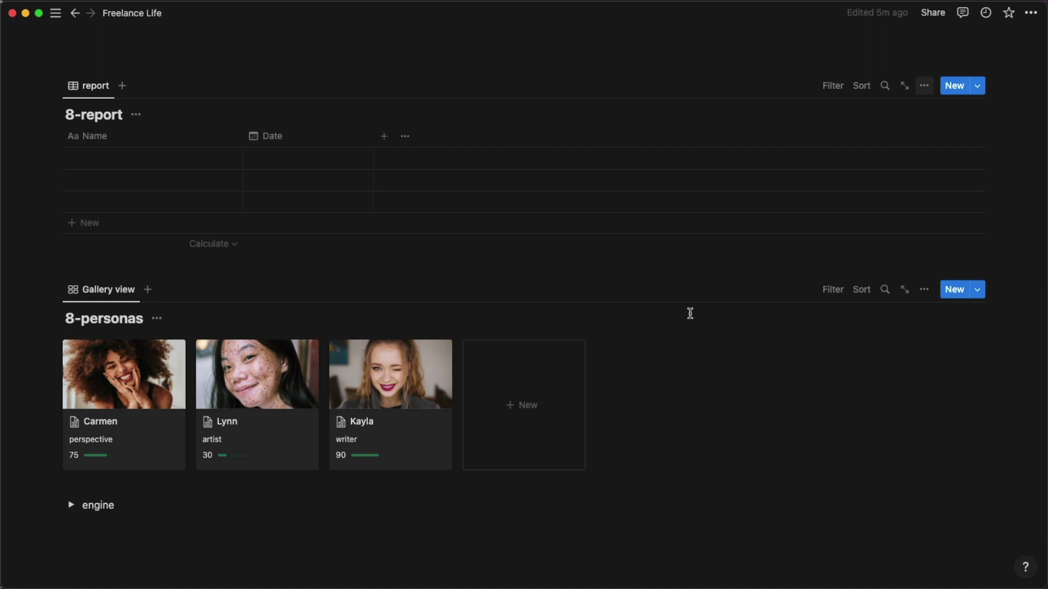
pyautogui.press('super+Tab')
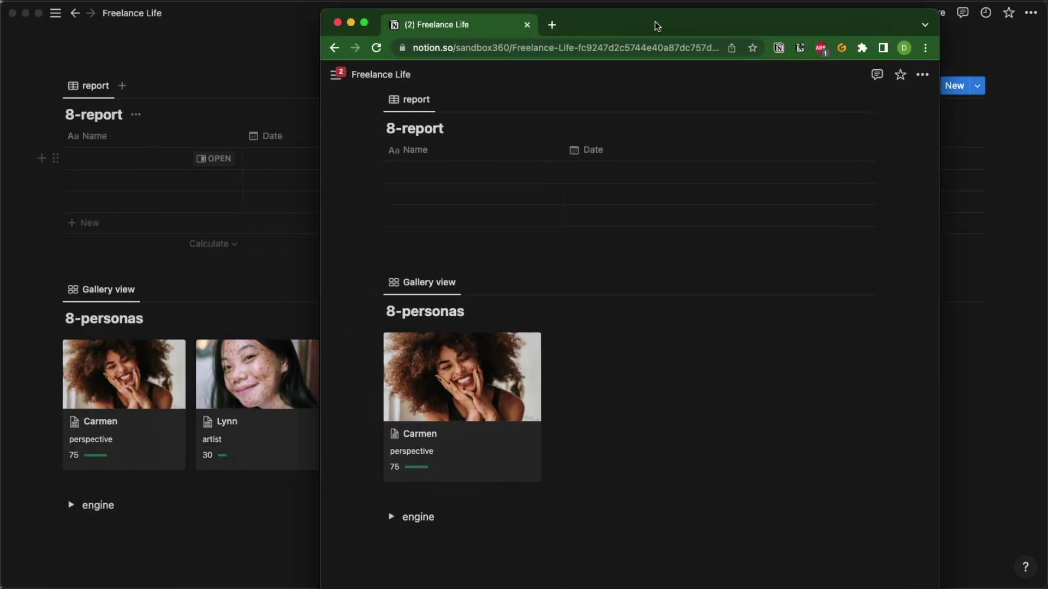
pyautogui.moveTo(657, 25); pyautogui.dragTo(749, 9)
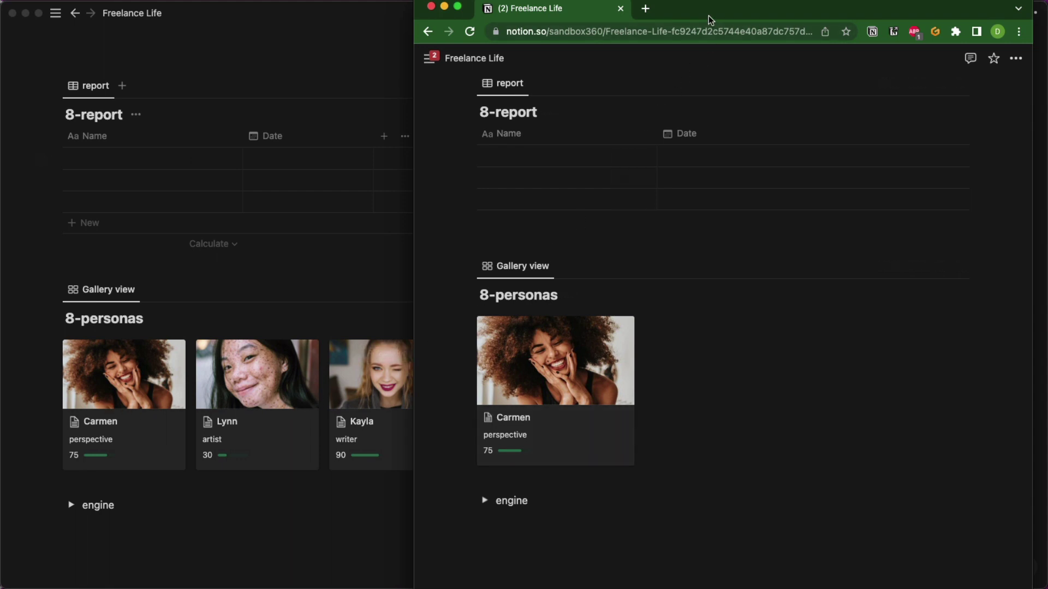
pyautogui.moveTo(708, 15); pyautogui.dragTo(0, 82)
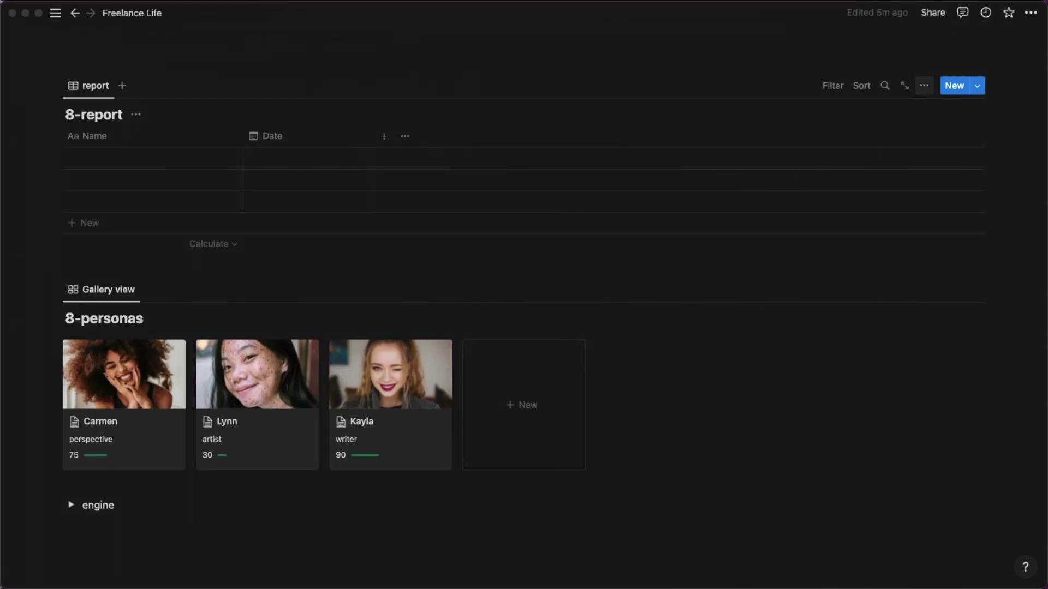
# Insert a 2-column block below the 8-report table with /col and drag the 8-personas gallery into the left column.
pyautogui.scroll(5, 642, 431)
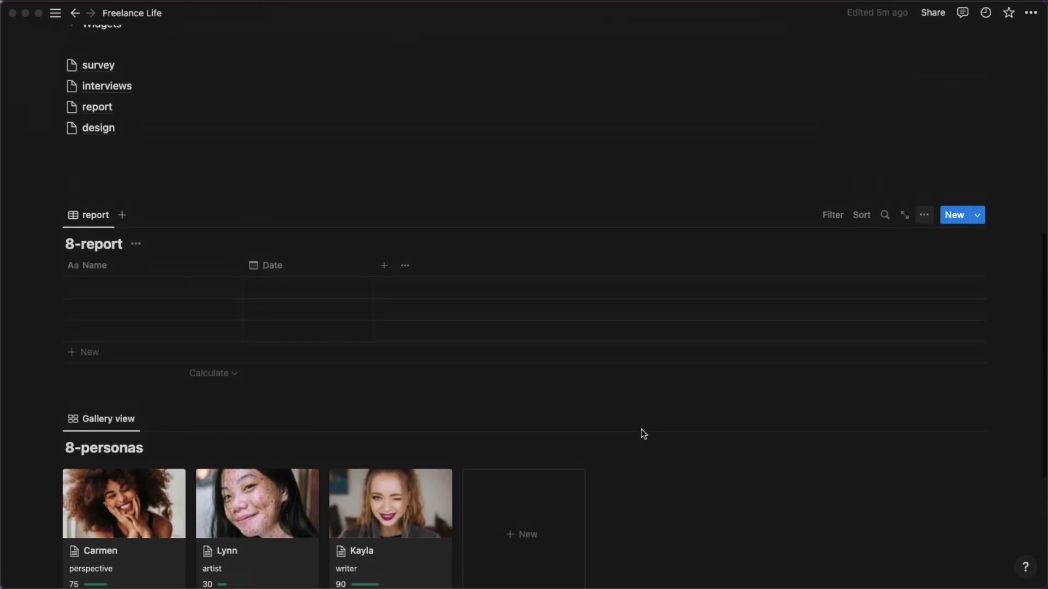
pyautogui.scroll(-4, 641, 430)
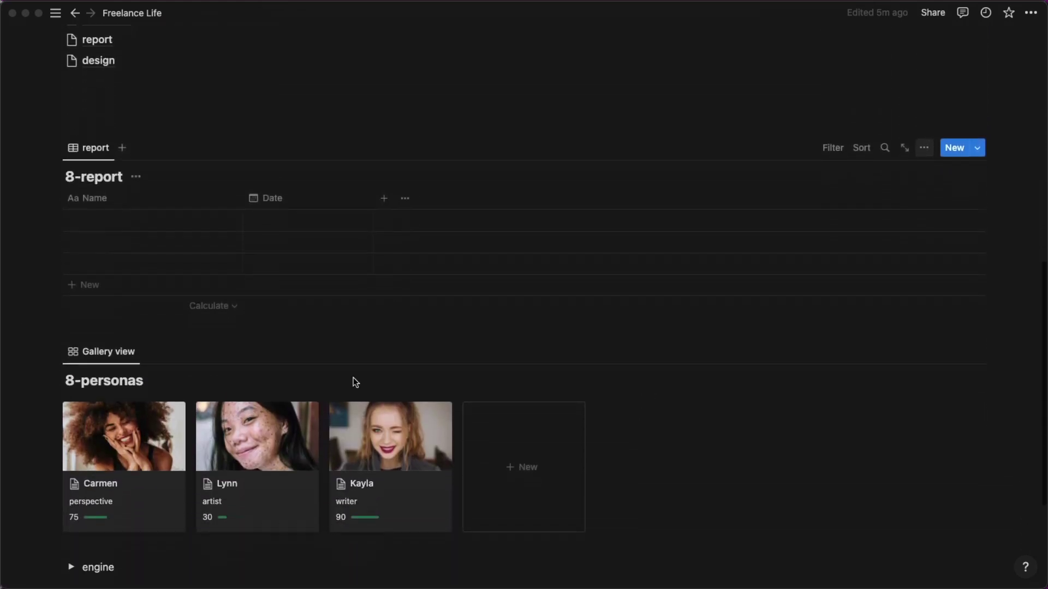
pyautogui.click(81, 326)
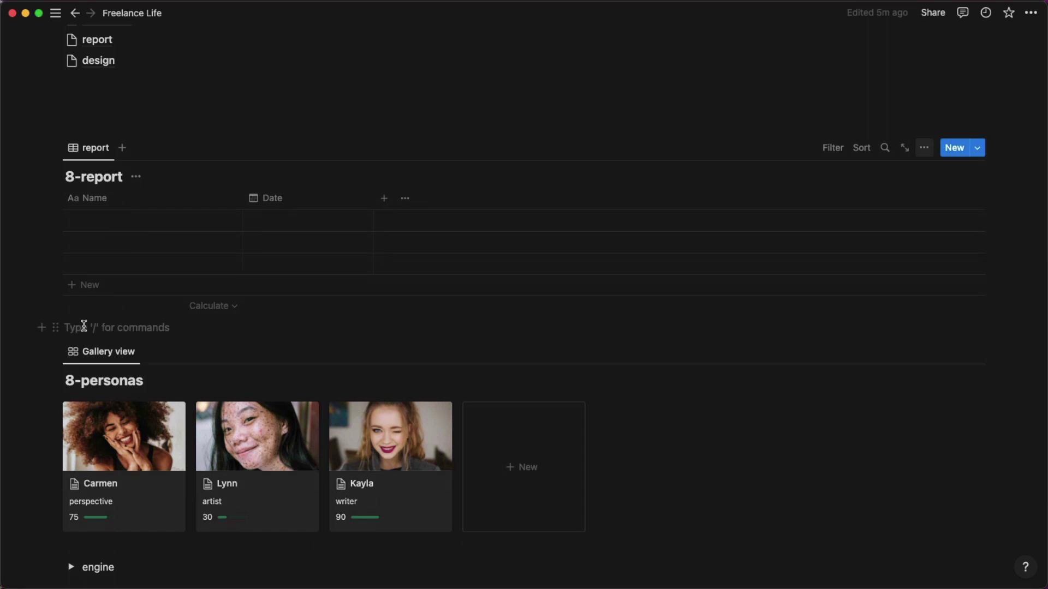
pyautogui.press('Return')
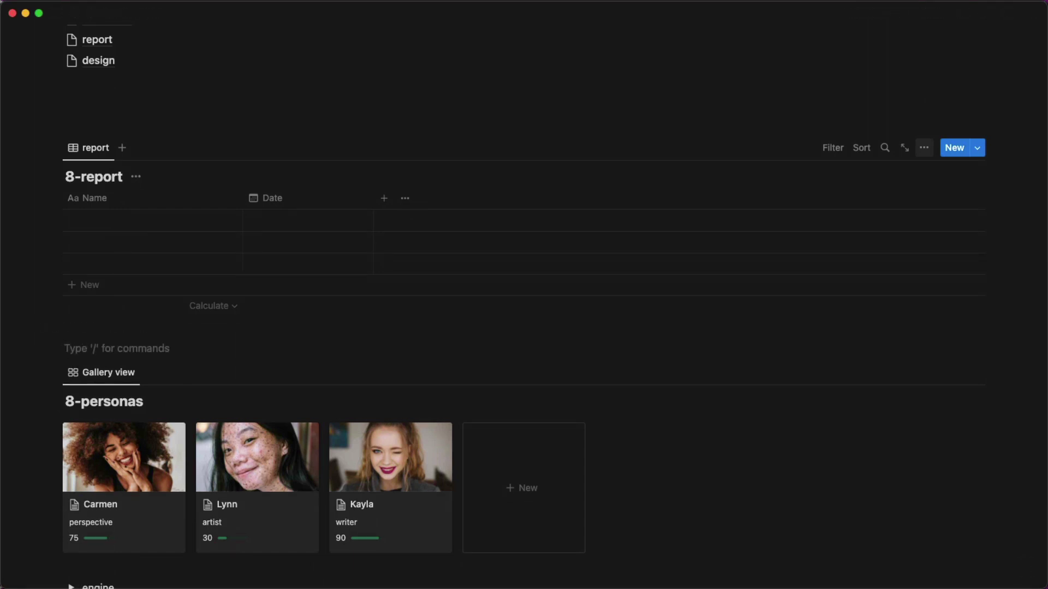
pyautogui.write('/')
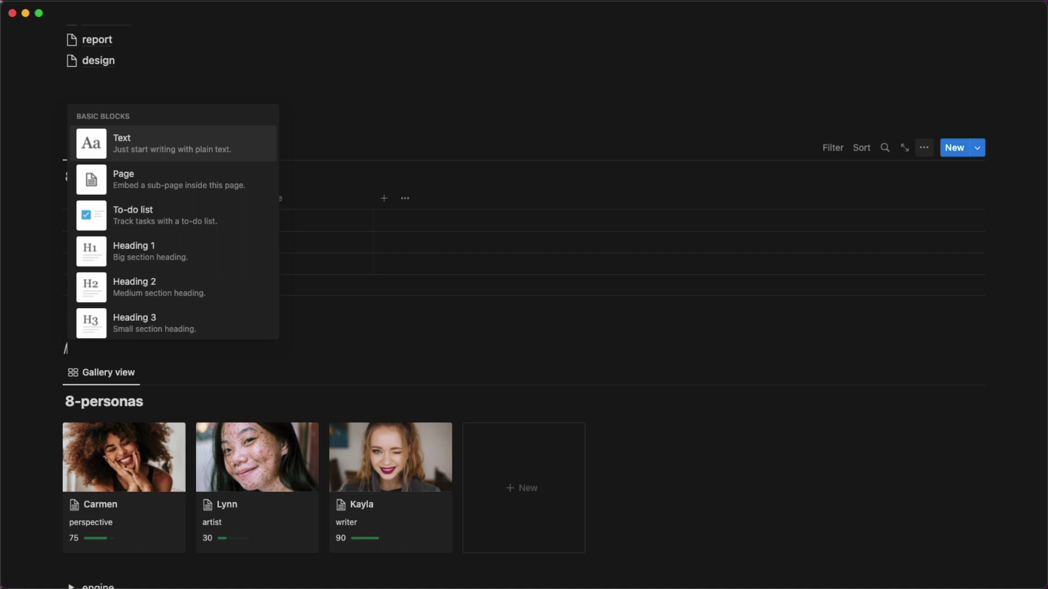
pyautogui.write('2')
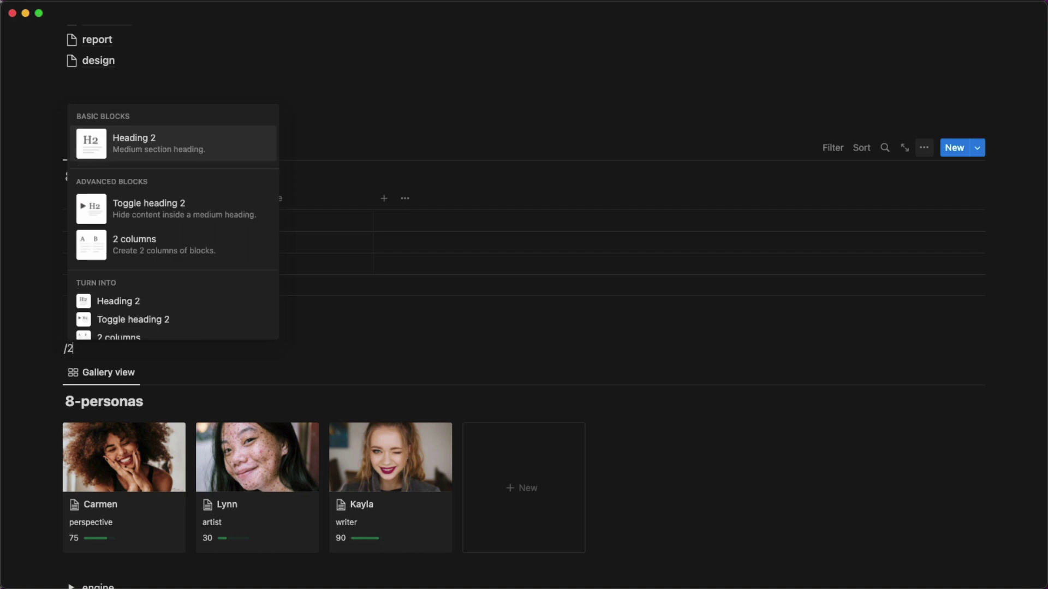
pyautogui.press('BackSpace')
pyautogui.write('col')
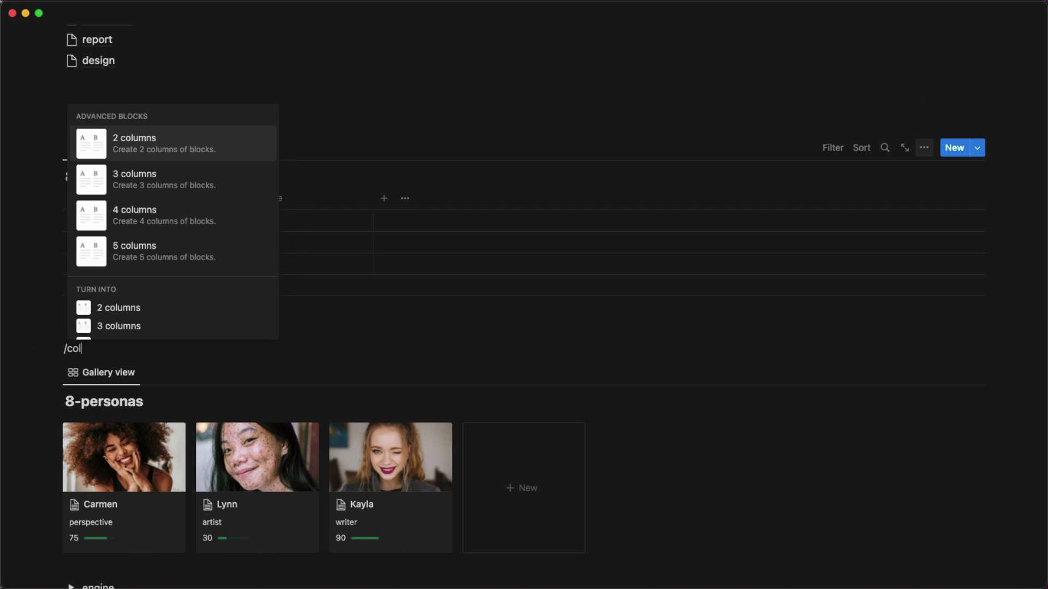
pyautogui.press('Return')
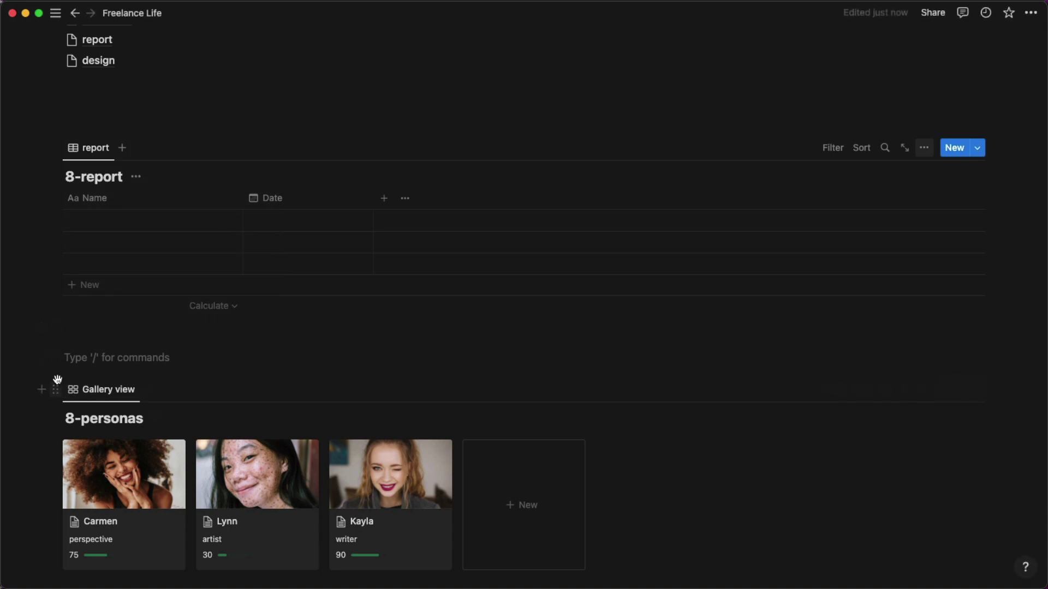
pyautogui.moveTo(57, 386); pyautogui.dragTo(63, 357)
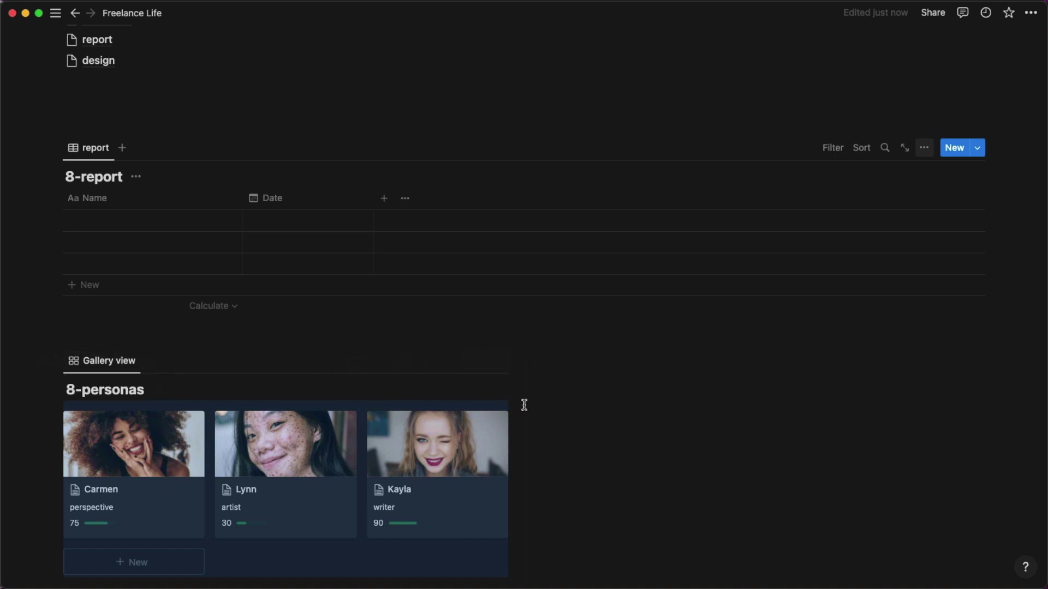
pyautogui.scroll(2, 202, 131)
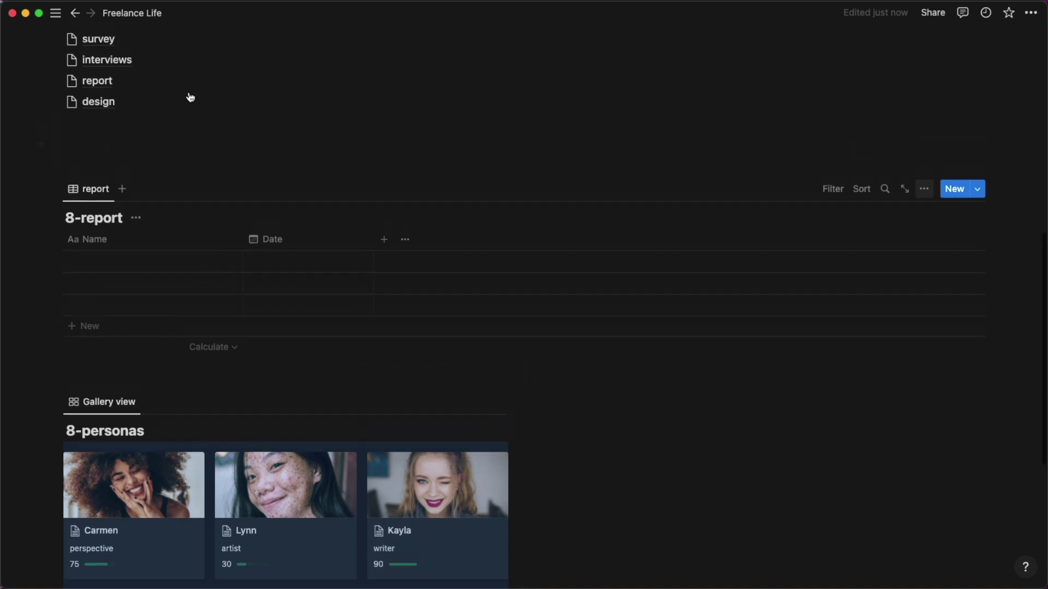
# Drag the survey, interviews, report and design links into the right column beside the gallery.
pyautogui.click(145, 135)
pyautogui.moveTo(89, 78); pyautogui.dragTo(88, 331)
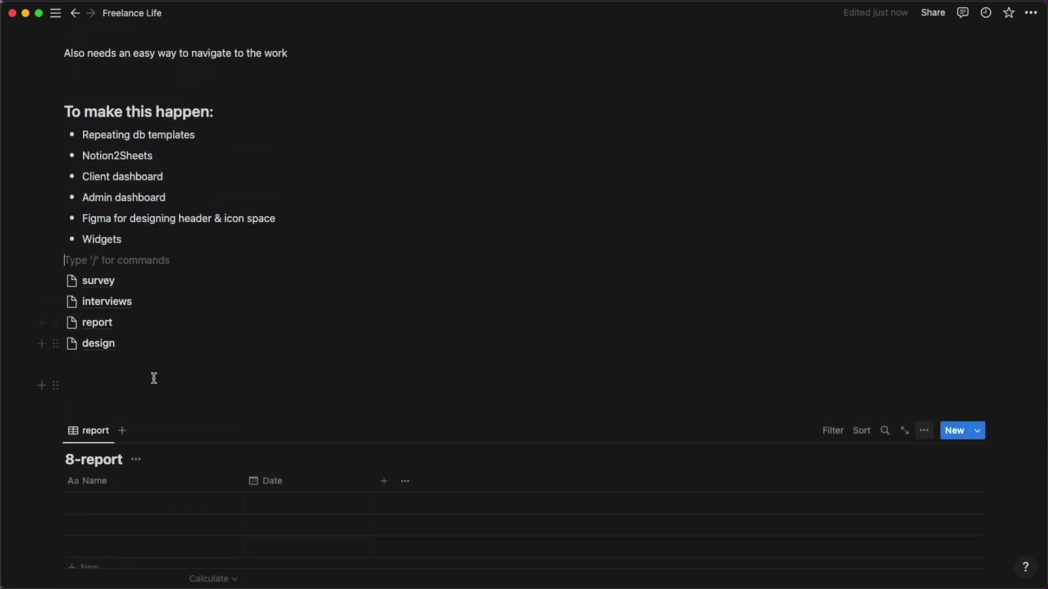
pyautogui.click(124, 365)
pyautogui.scroll(-1, 79, 290)
pyautogui.scroll(-3, 78, 291)
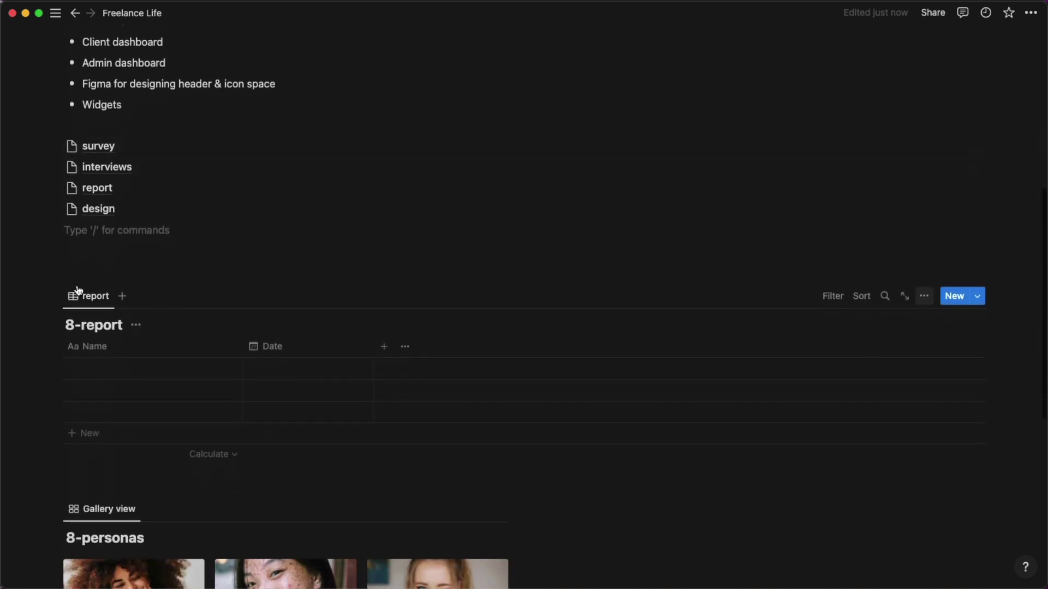
pyautogui.moveTo(96, 190); pyautogui.dragTo(552, 495)
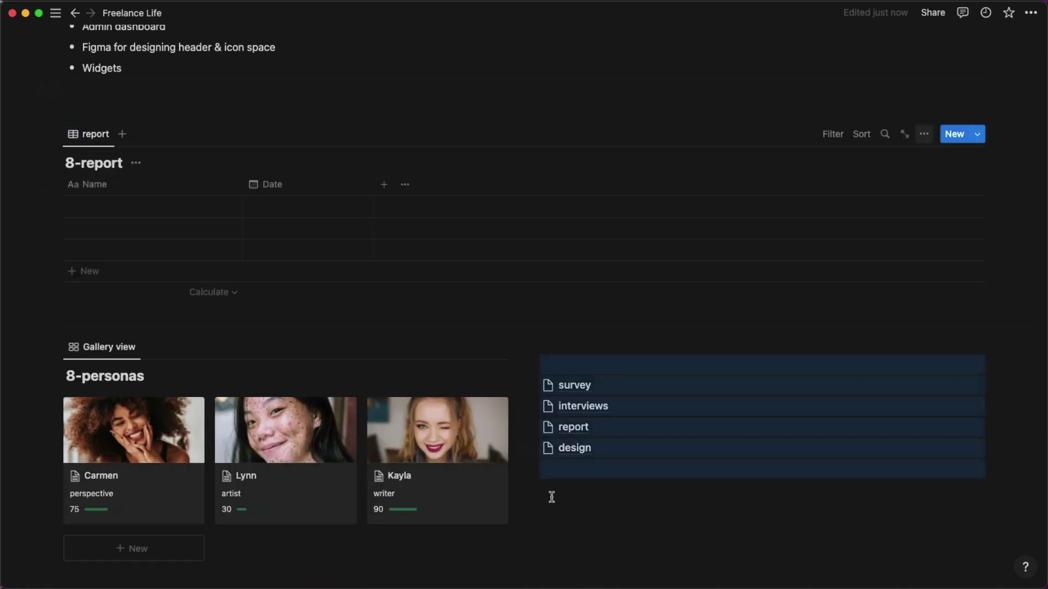
pyautogui.click(550, 366)
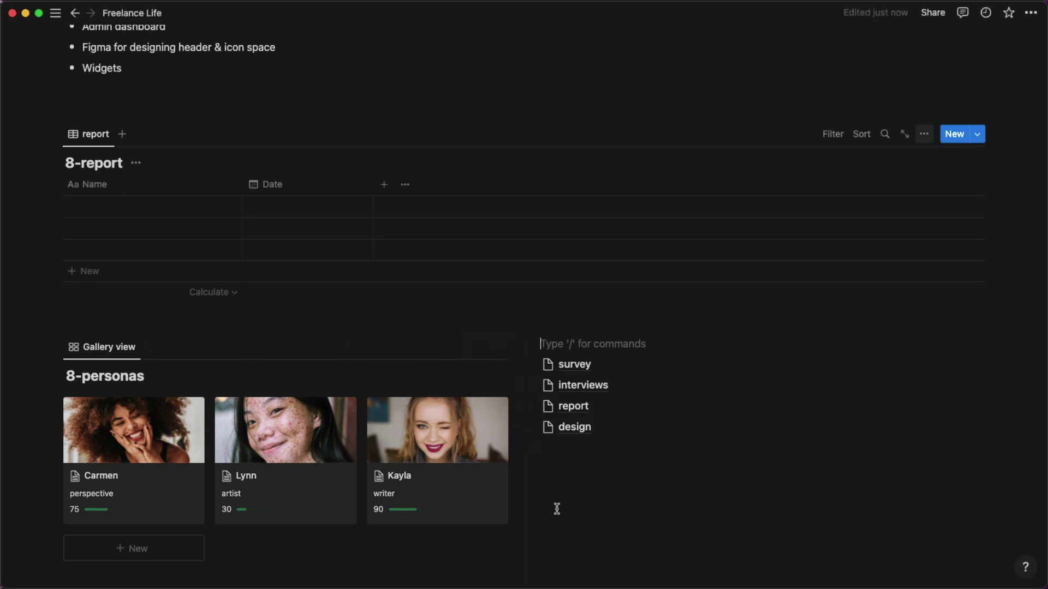
pyautogui.scroll(-2, 556, 508)
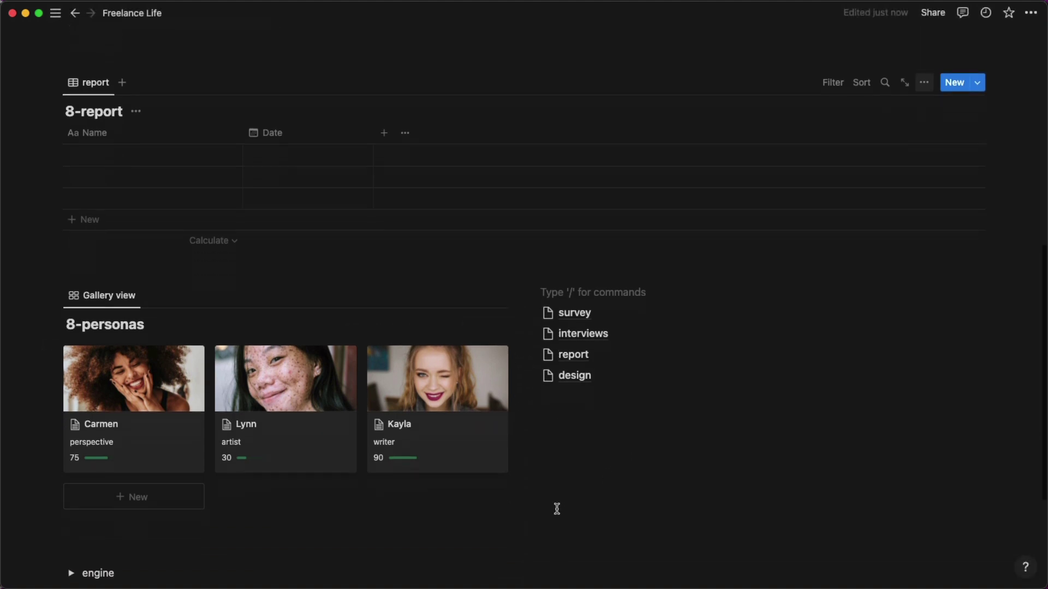
# Select the whole group of four page links for copying.
pyautogui.click(590, 394)
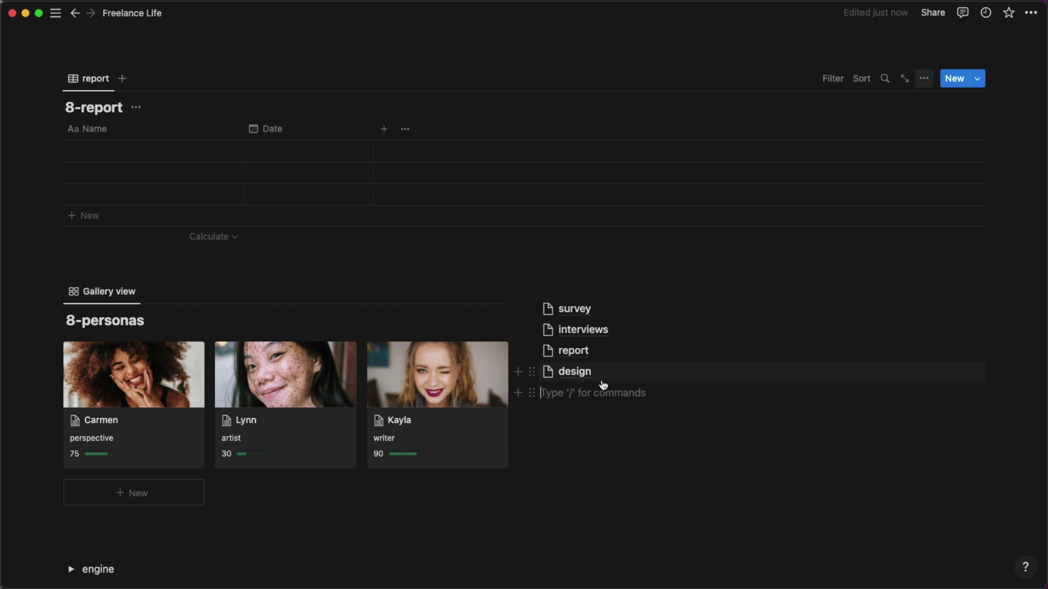
pyautogui.keyDown('shift'); pyautogui.click(549, 291); pyautogui.keyUp('shift')
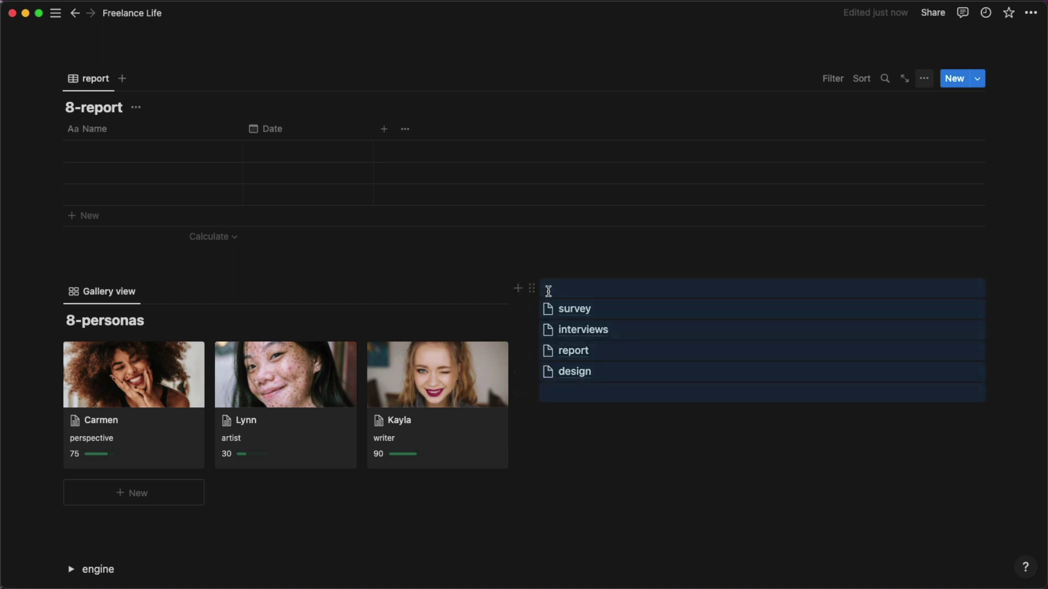
pyautogui.scroll(-5, 386, 512)
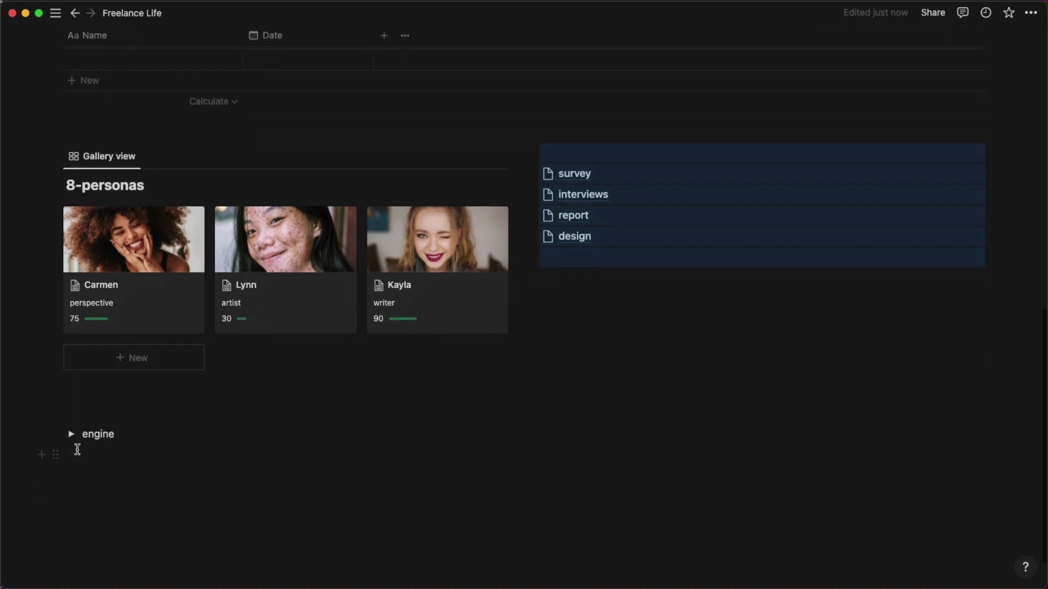
# Paste the page links as a synced block below Admin Dashboard's task table.
pyautogui.click(77, 443)
pyautogui.click(125, 456)
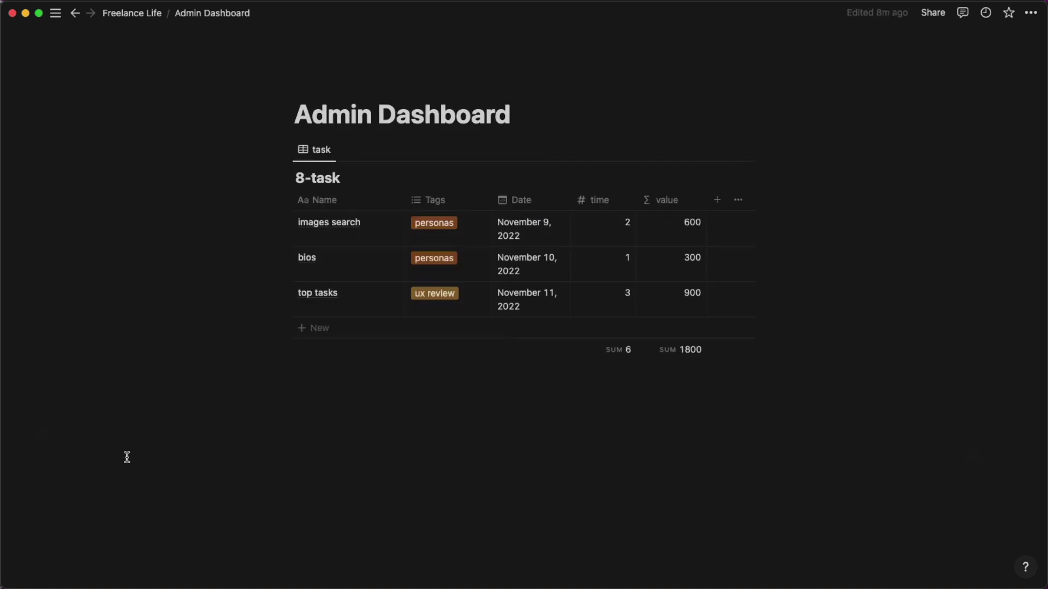
pyautogui.click(483, 424)
pyautogui.write('survey (1) interviews (1) report (1) design (1)')
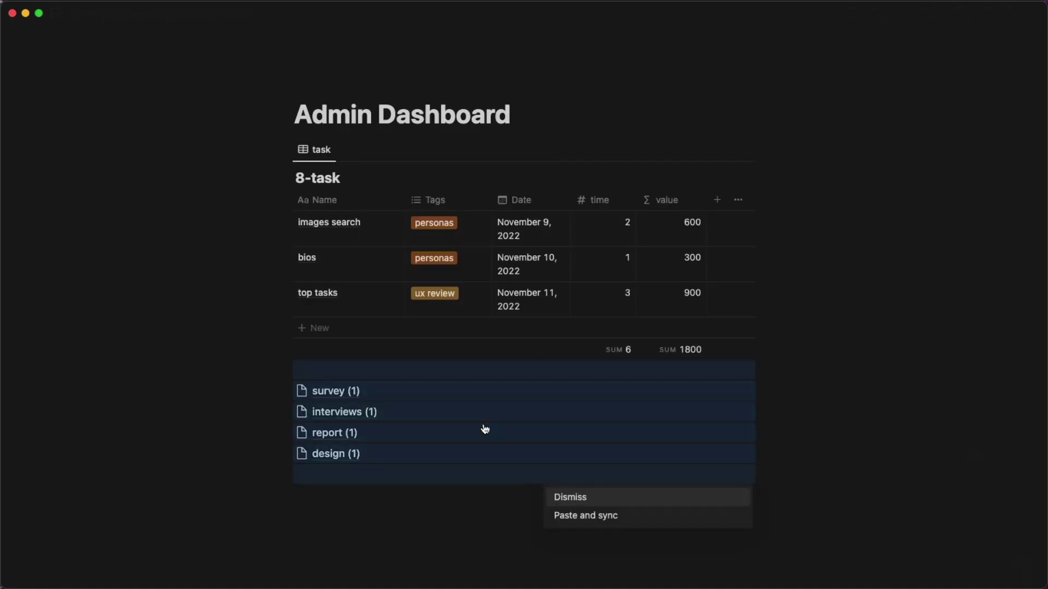
pyautogui.click(570, 517)
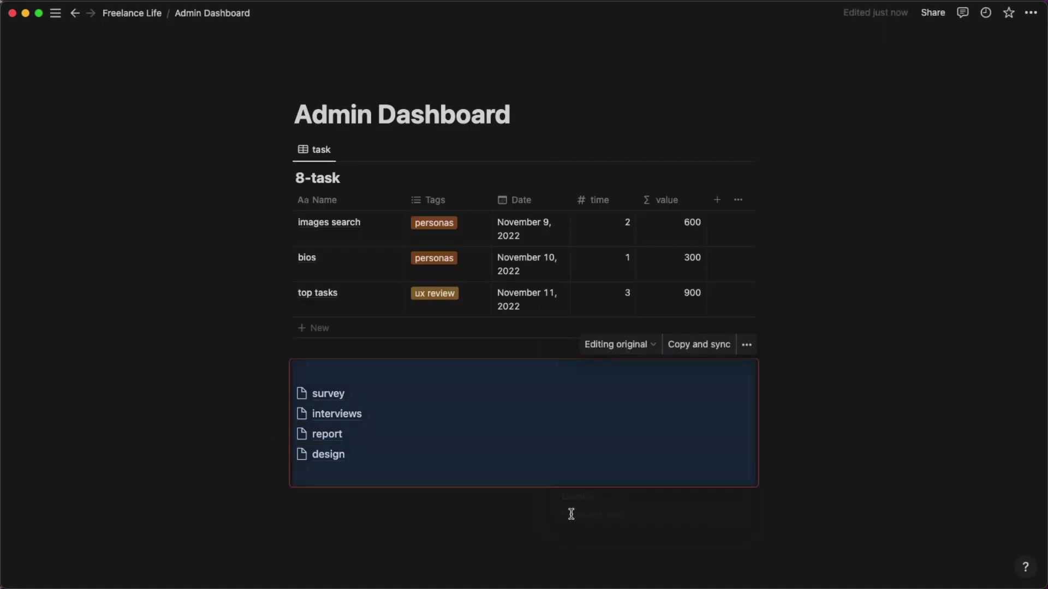
pyautogui.click(552, 536)
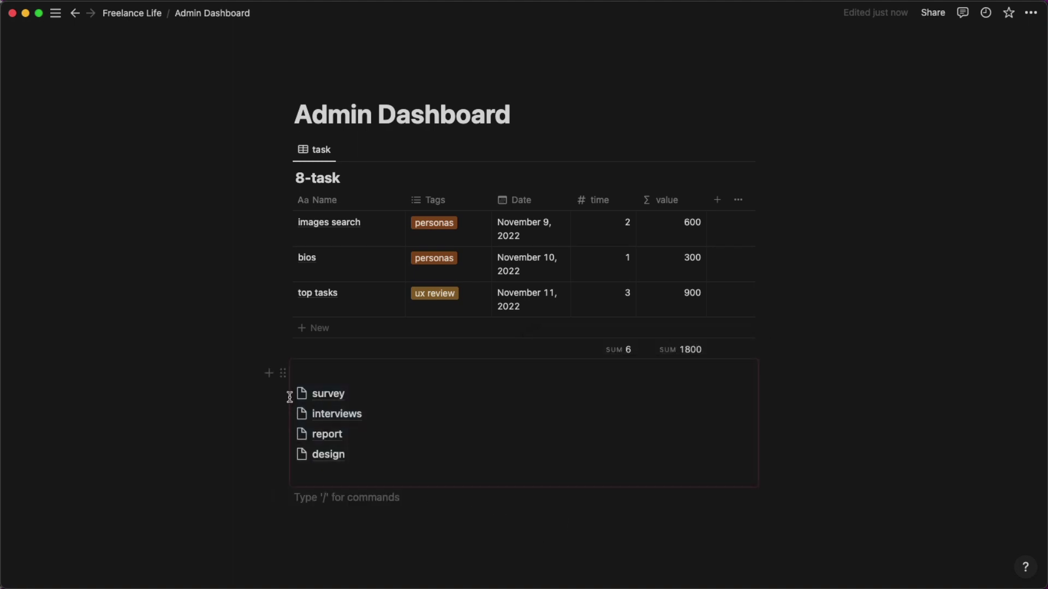
# Delete the synced block's empty lines and return to the Freelance Life page.
pyautogui.click(301, 372)
pyautogui.press('BackSpace')
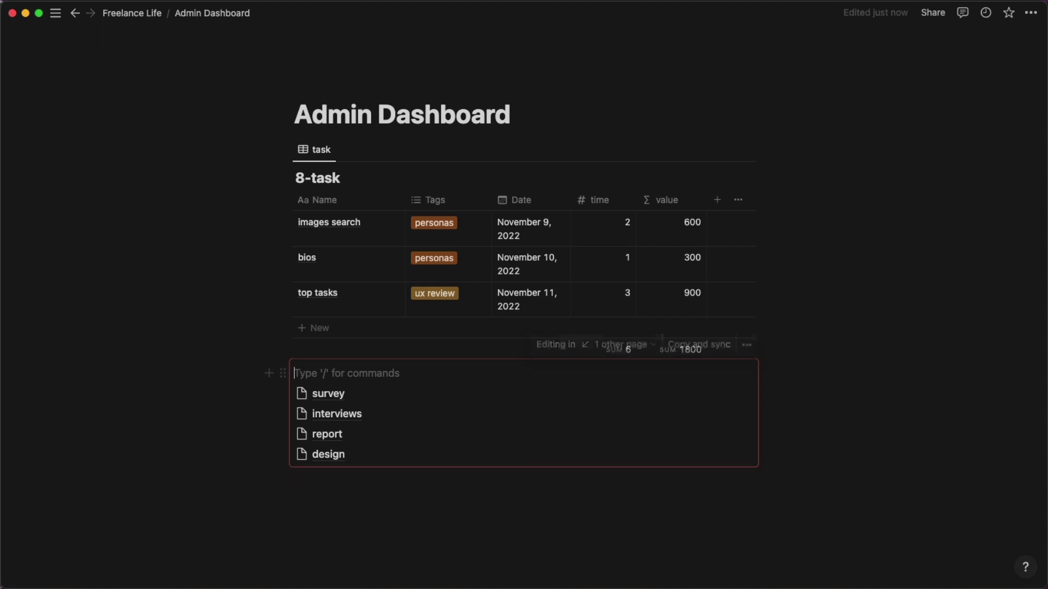
pyautogui.press('BackSpace')
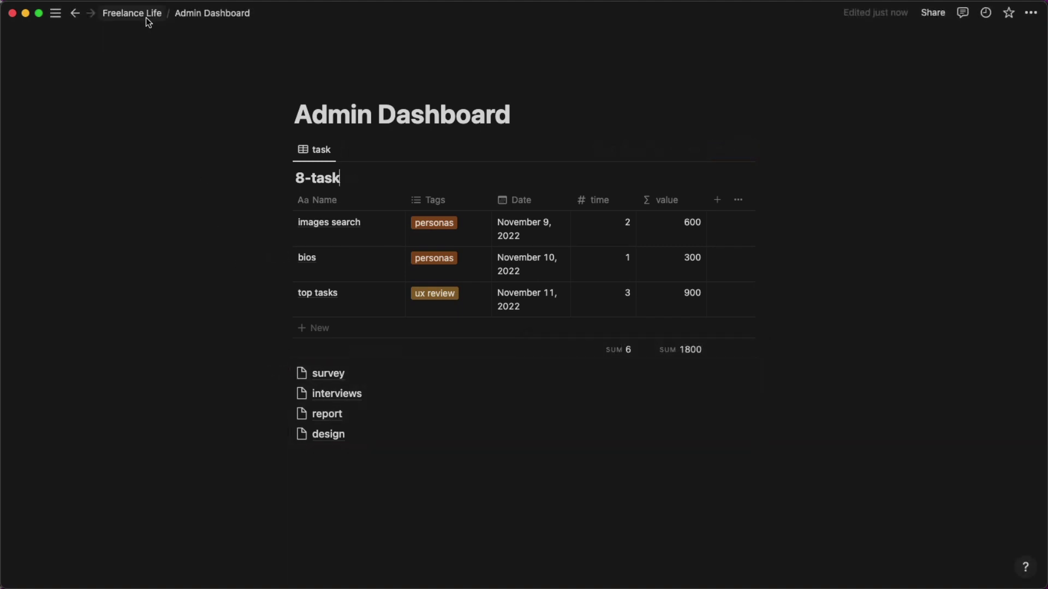
pyautogui.click(146, 17)
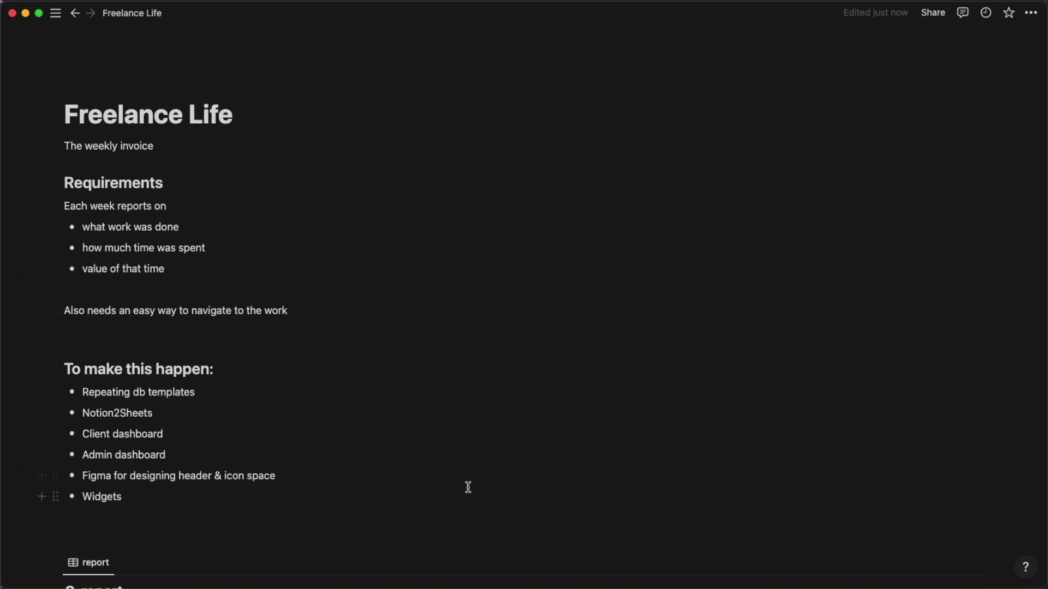
pyautogui.scroll(-5, 467, 487)
pyautogui.scroll(-4, 468, 487)
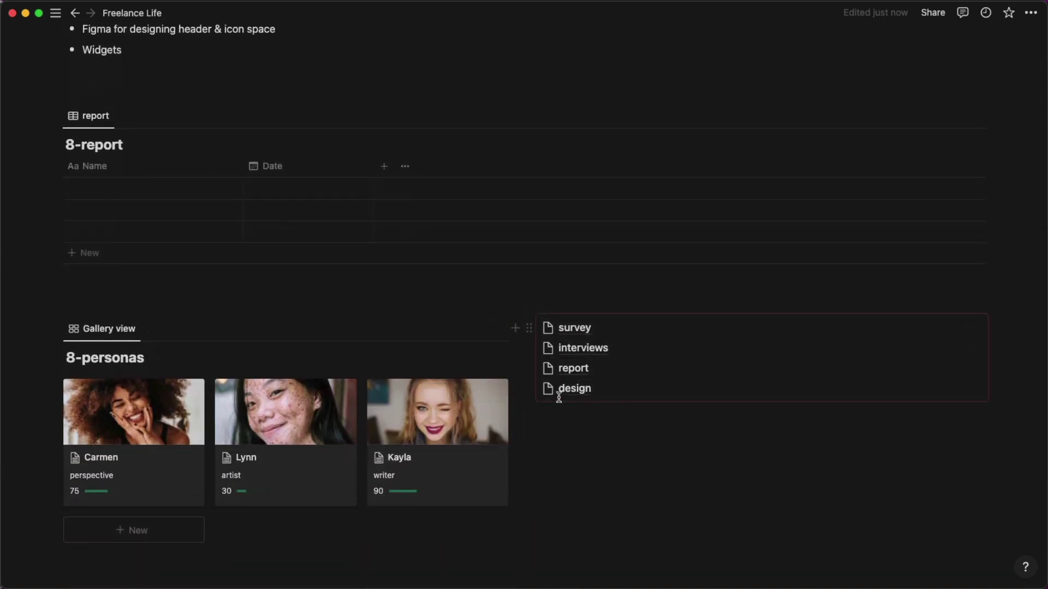
pyautogui.scroll(-4, 294, 352)
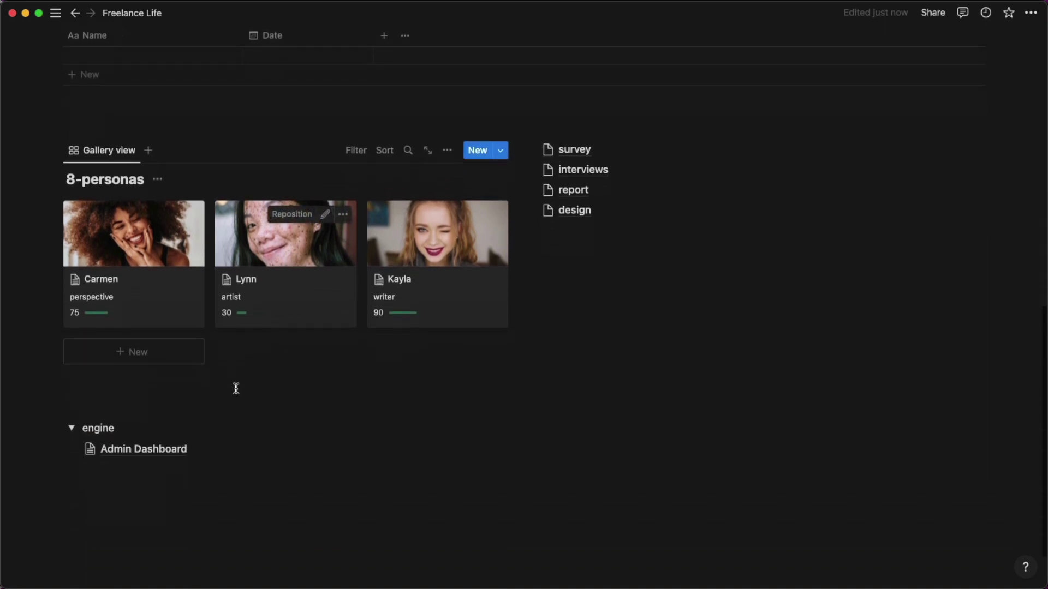
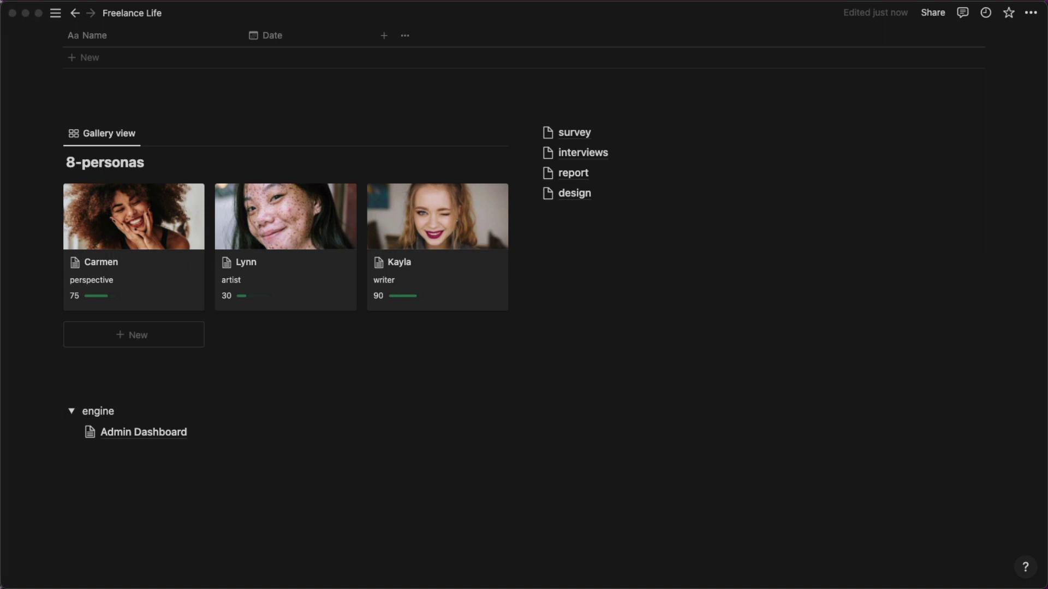
# Open the Admin Dashboard page and move the 8-task table directly under the title.
pyautogui.click(128, 432)
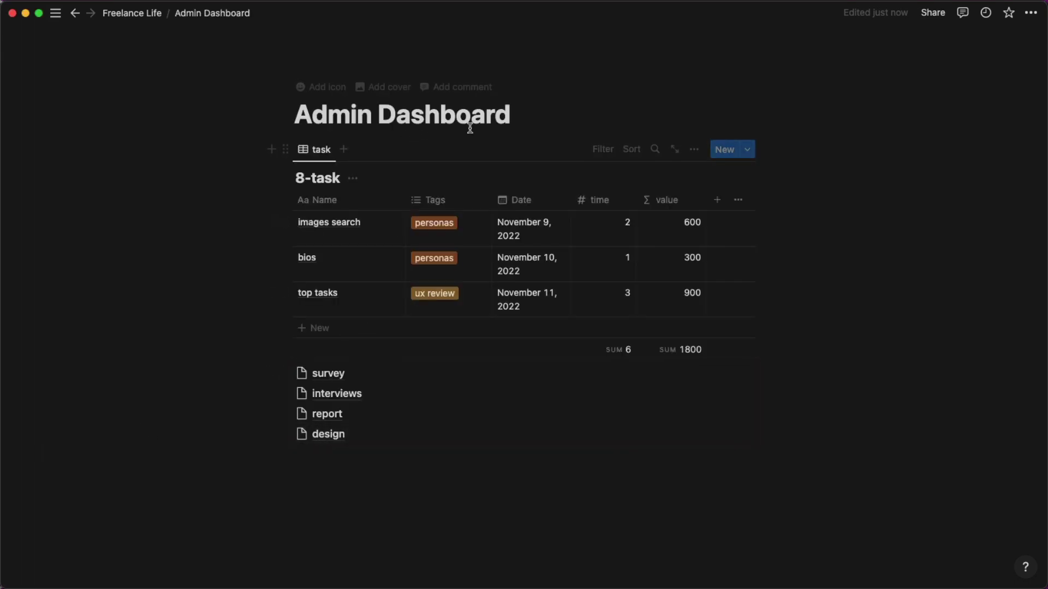
pyautogui.press('Return')
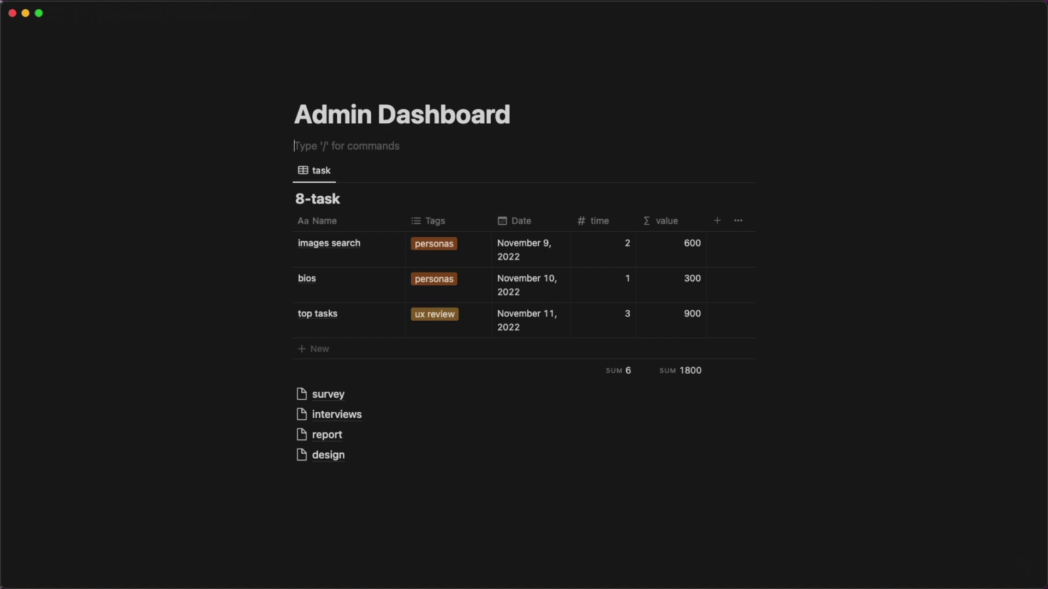
pyautogui.write('/2')
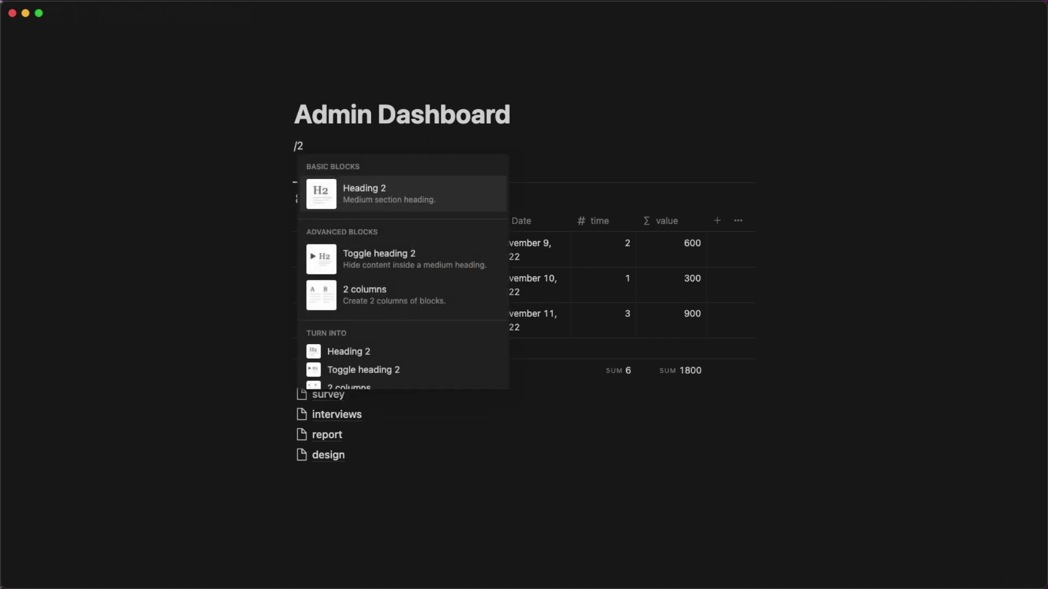
pyautogui.press('BackSpace')
pyautogui.write('2')
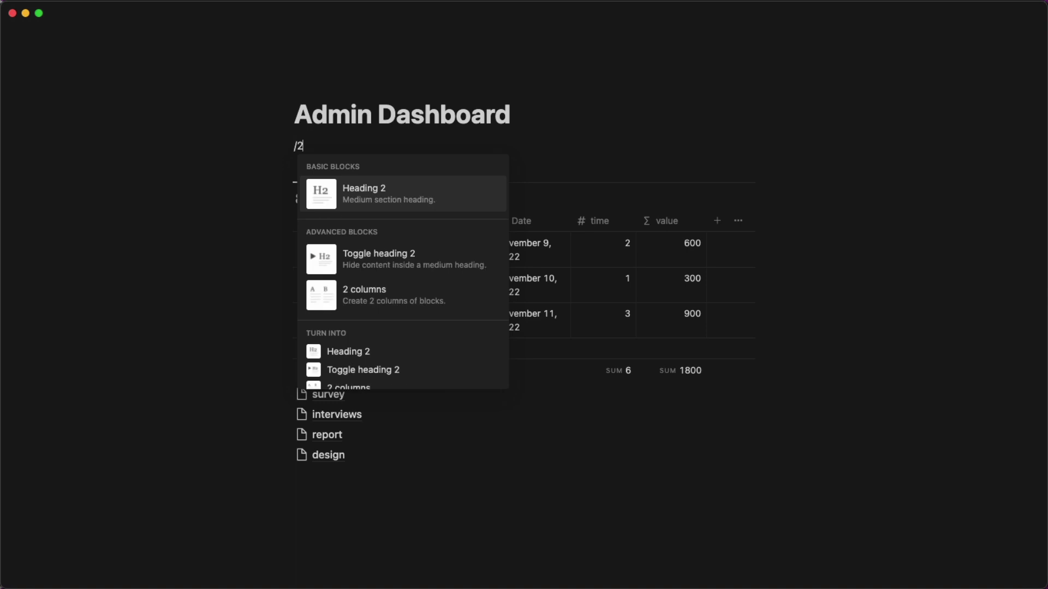
pyautogui.write(' co')
pyautogui.press('BackSpace')
pyautogui.press('BackSpace')
pyautogui.press('BackSpace')
pyautogui.press('BackSpace')
pyautogui.press('BackSpace')
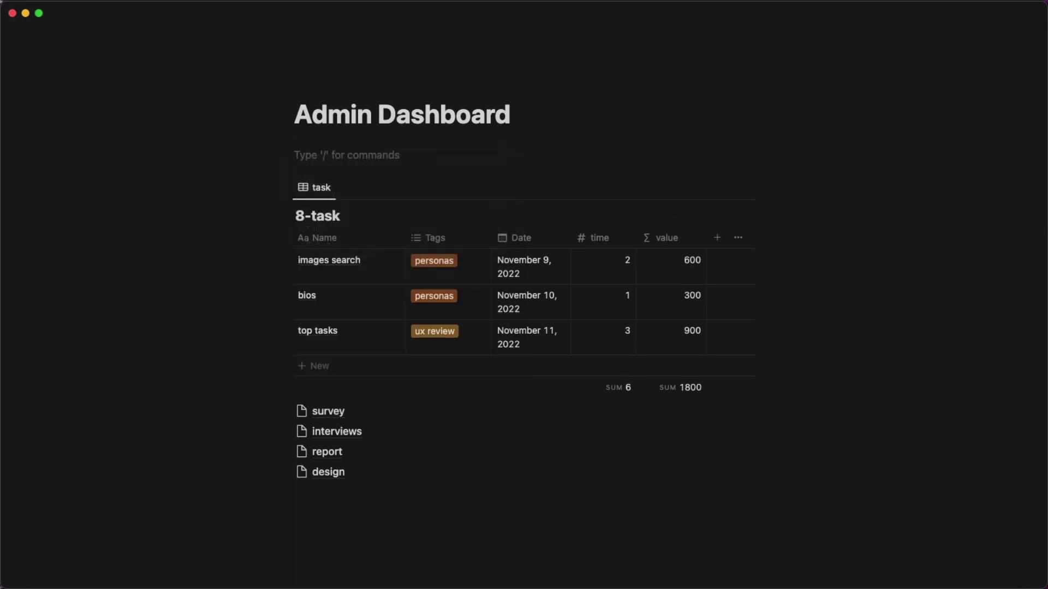
pyautogui.moveTo(281, 181); pyautogui.dragTo(305, 133)
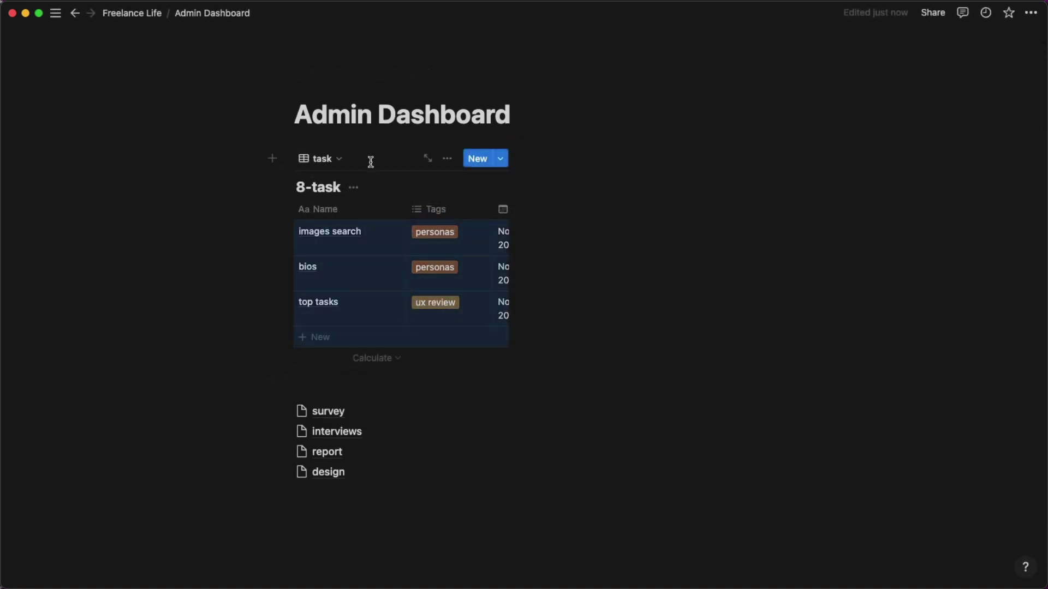
# Turn on full width for the Admin Dashboard page.
pyautogui.click(1030, 13)
pyautogui.click(1020, 125)
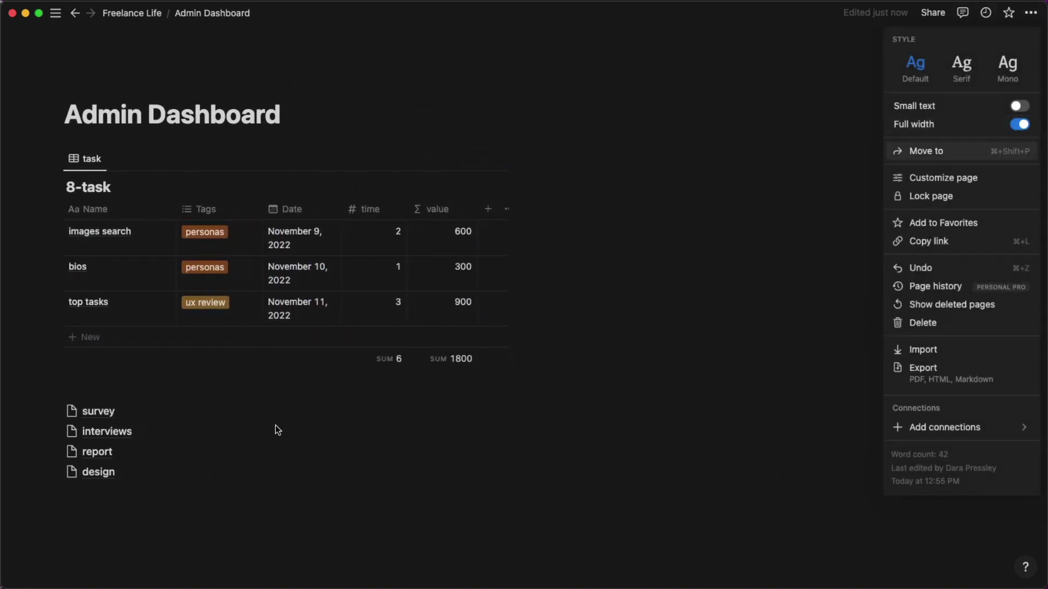
pyautogui.click(33, 496)
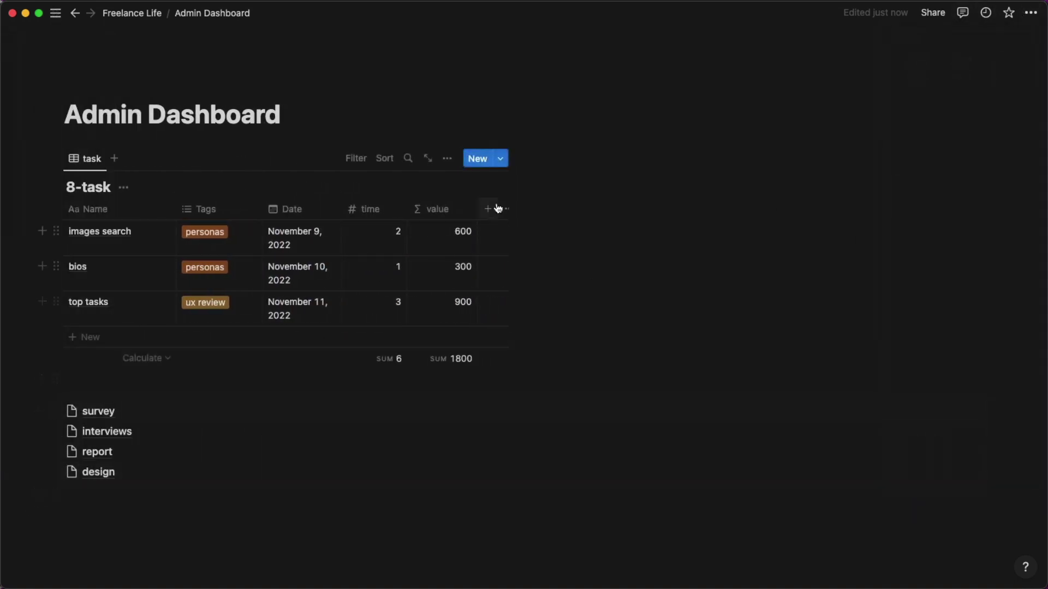
# Add a synced block beside the table reading 'total project hours' and 'total value'.
pyautogui.click(562, 185)
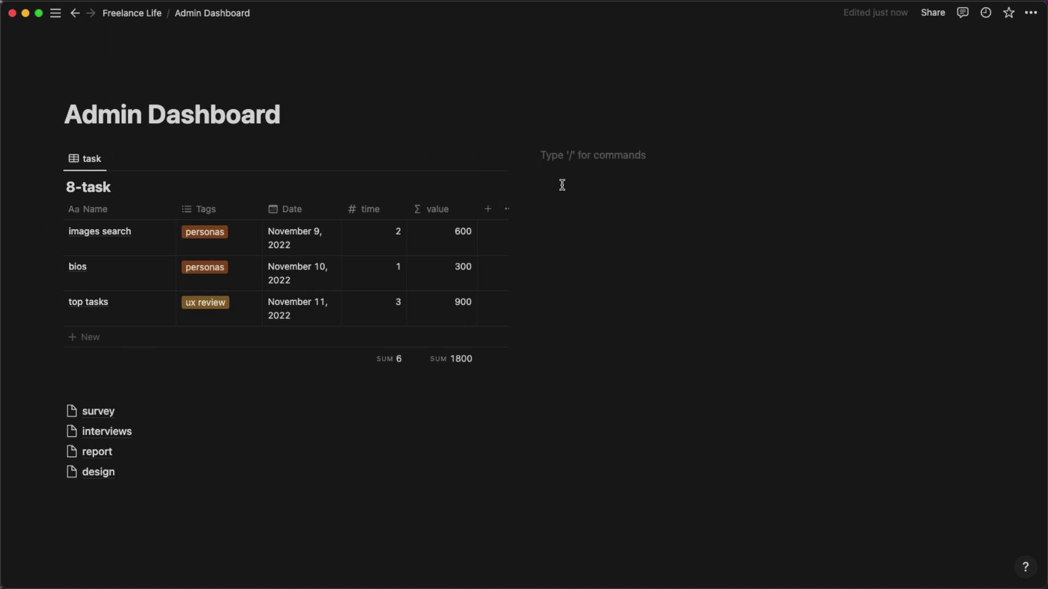
pyautogui.write('/syn')
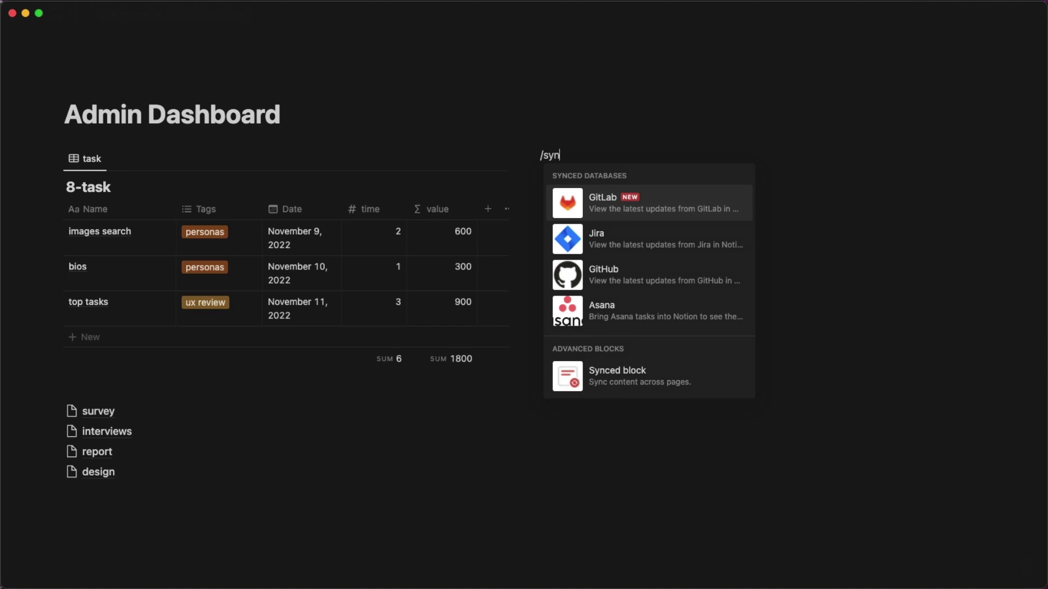
pyautogui.press('Down')
pyautogui.press('Down')
pyautogui.press('Down')
pyautogui.press('Down')
pyautogui.press('Return')
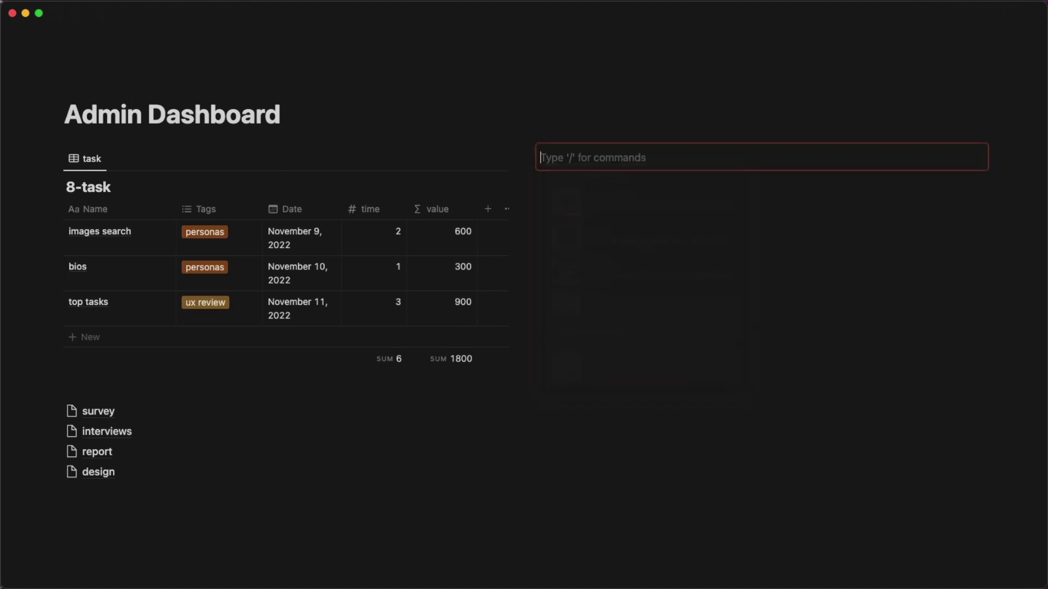
pyautogui.write('total pro')
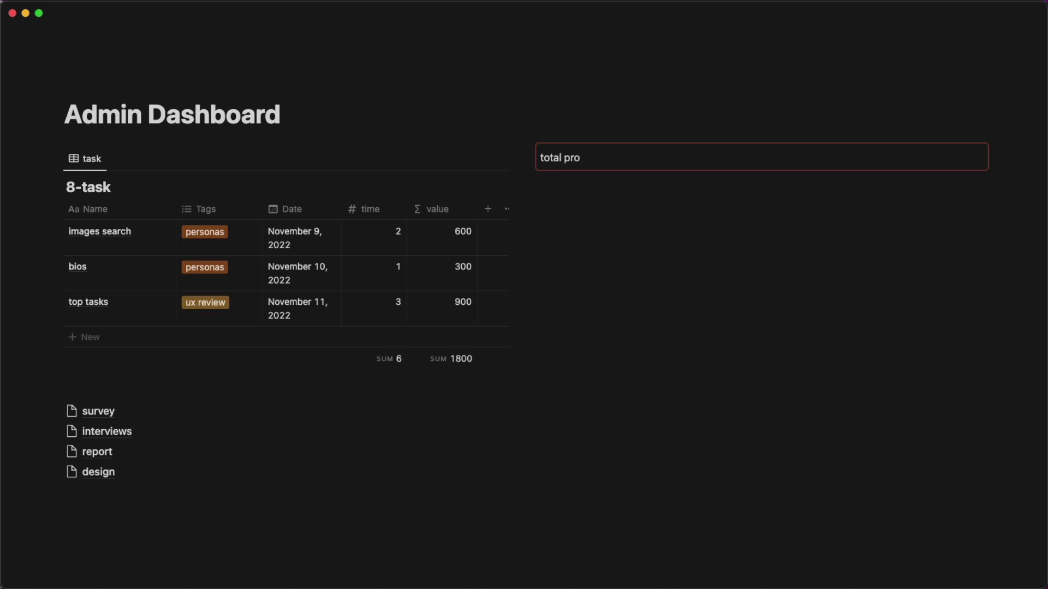
pyautogui.write('ject hours')
pyautogui.press('Return')
pyautogui.write('total value')
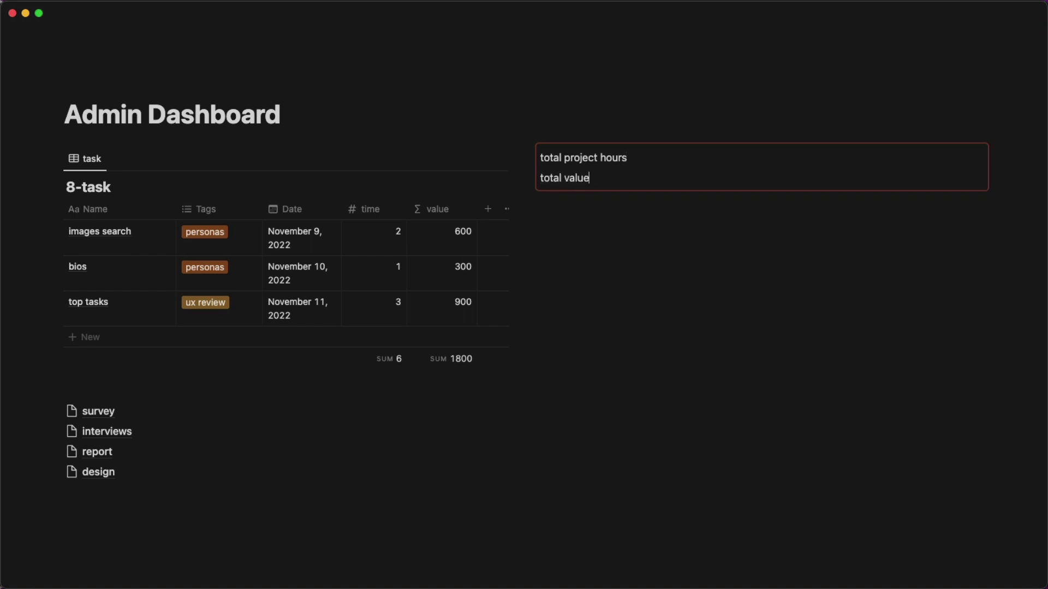
pyautogui.click(565, 221)
# Add a second synced block with 'original invoice' and 'remaining reimbursement', and move the page links beneath it.
pyautogui.write('/synced')
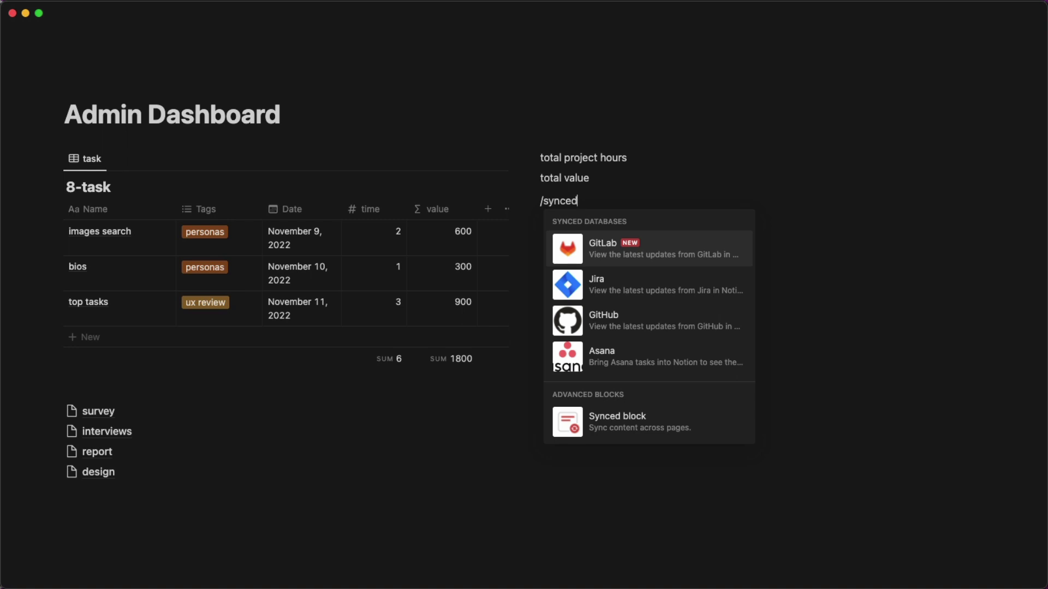
pyautogui.click(606, 417)
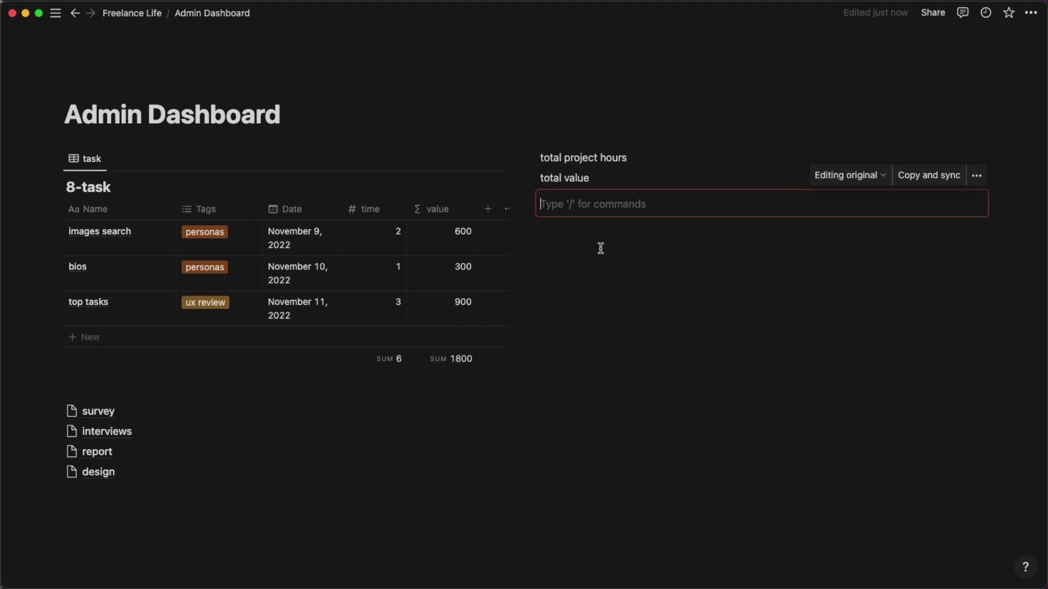
pyautogui.write('original invoice')
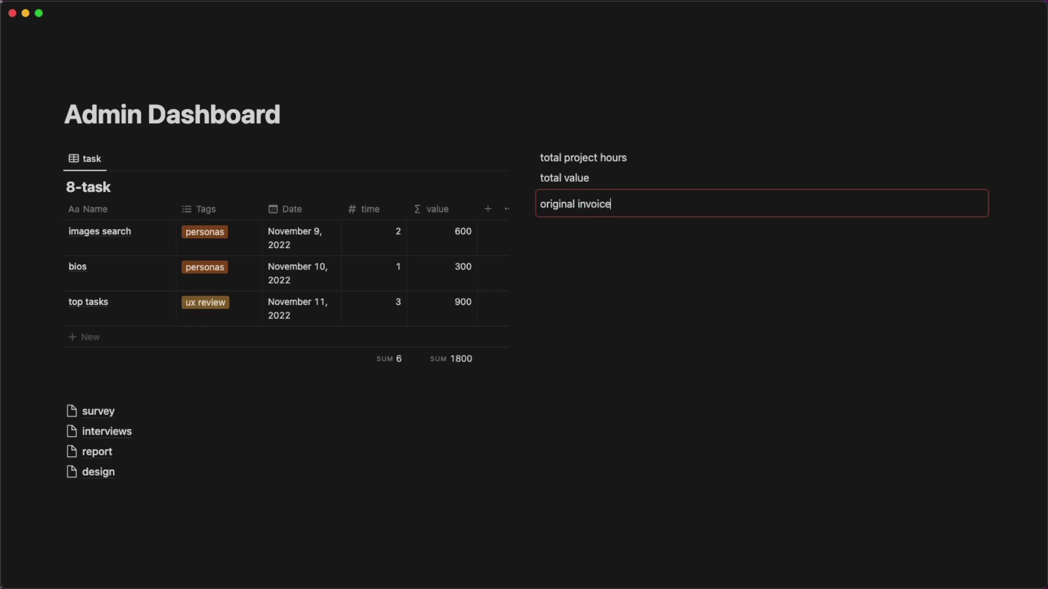
pyautogui.press('Return')
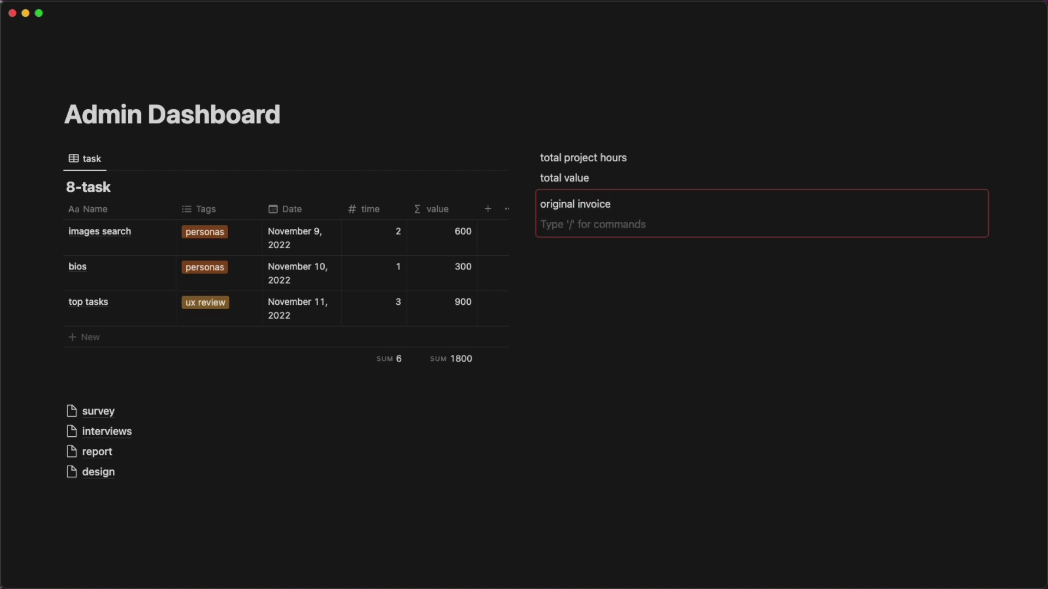
pyautogui.write('(')
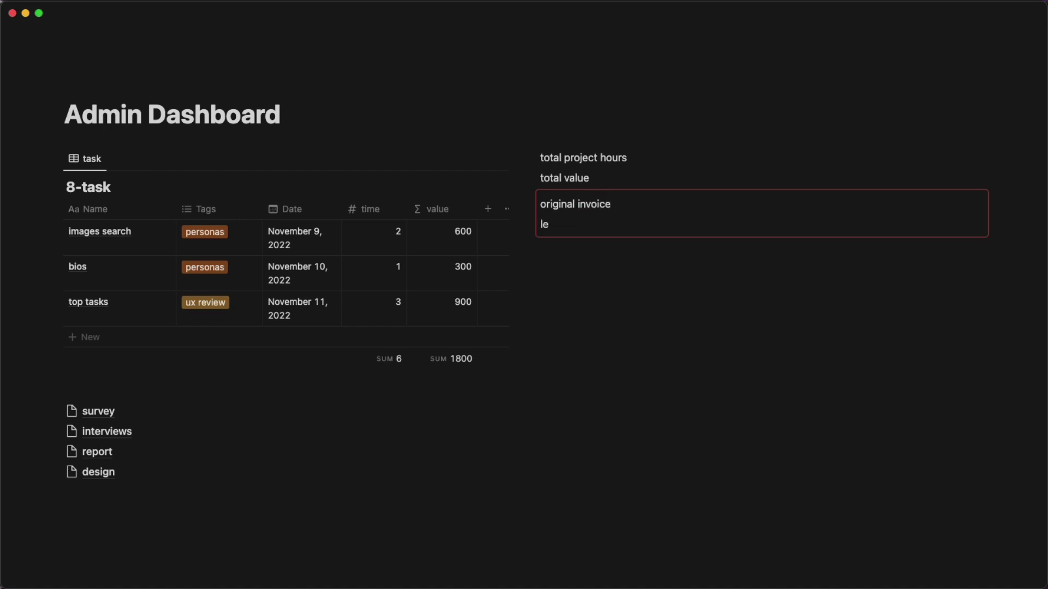
pyautogui.write('emaining reimbursement')
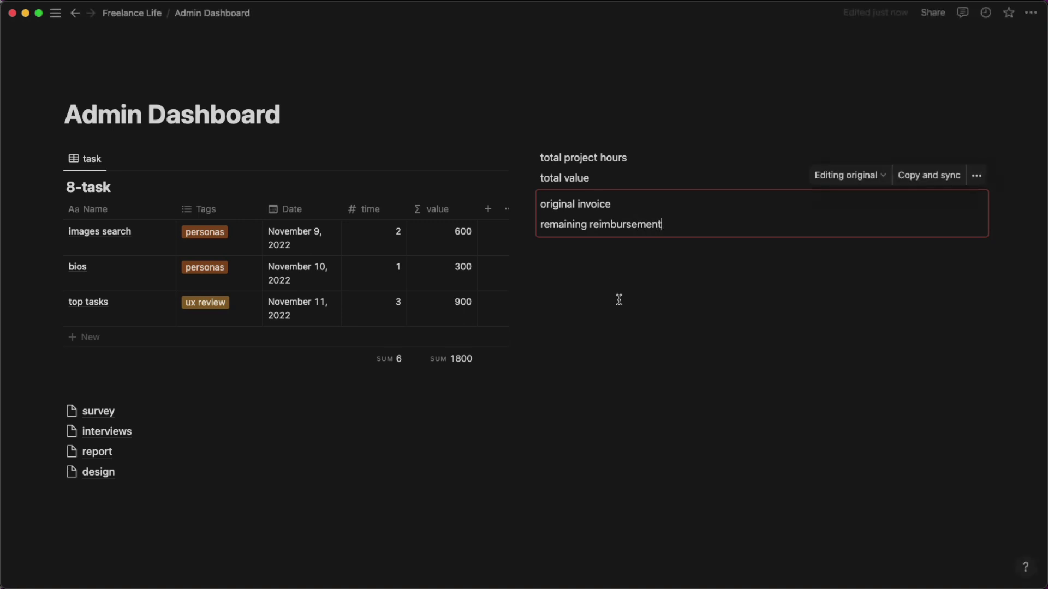
pyautogui.click(578, 323)
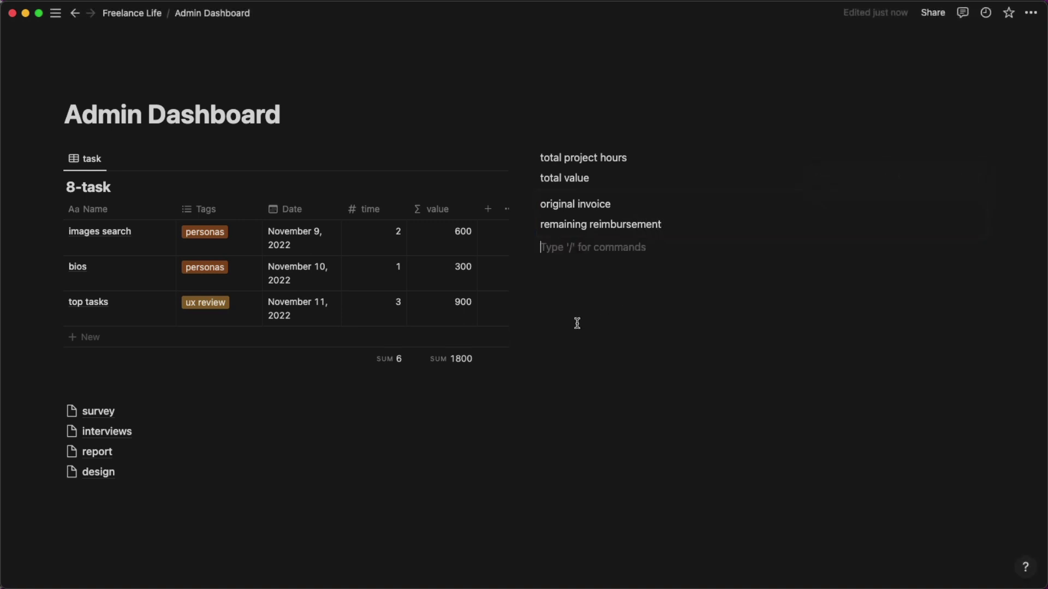
pyautogui.moveTo(50, 409); pyautogui.dragTo(564, 275)
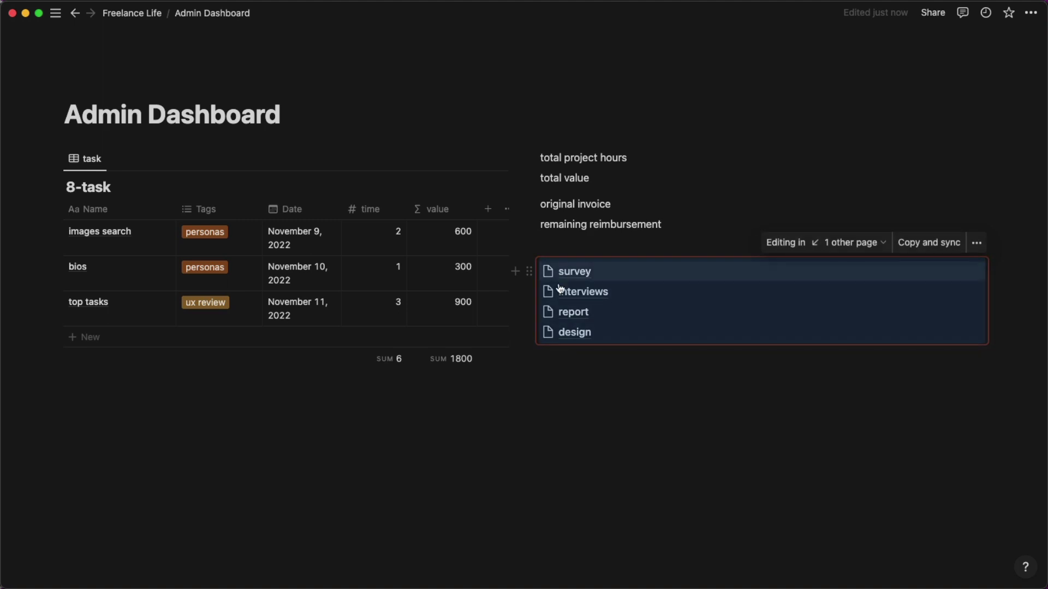
pyautogui.click(534, 420)
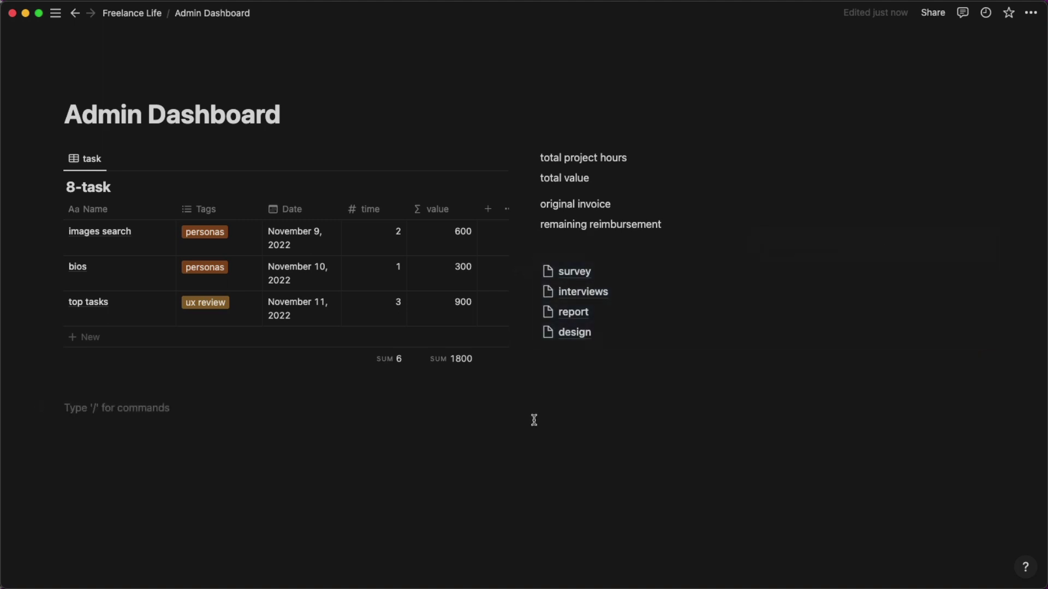
# On Freelance Life, copy a link to the 8-personas gallery.
pyautogui.click(153, 25)
pyautogui.scroll(-10, 293, 236)
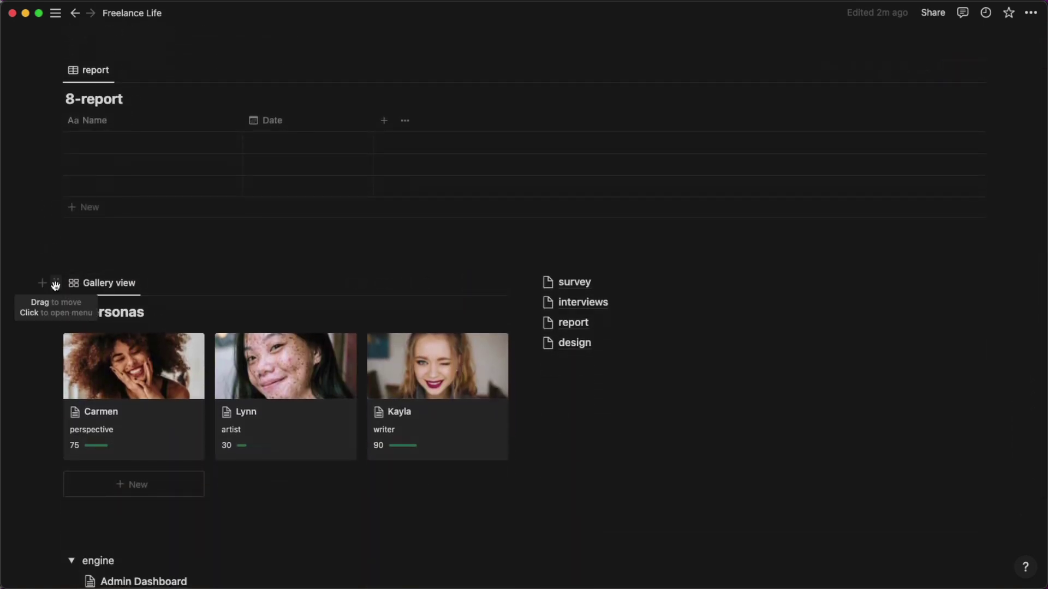
pyautogui.scroll(-1, 56, 285)
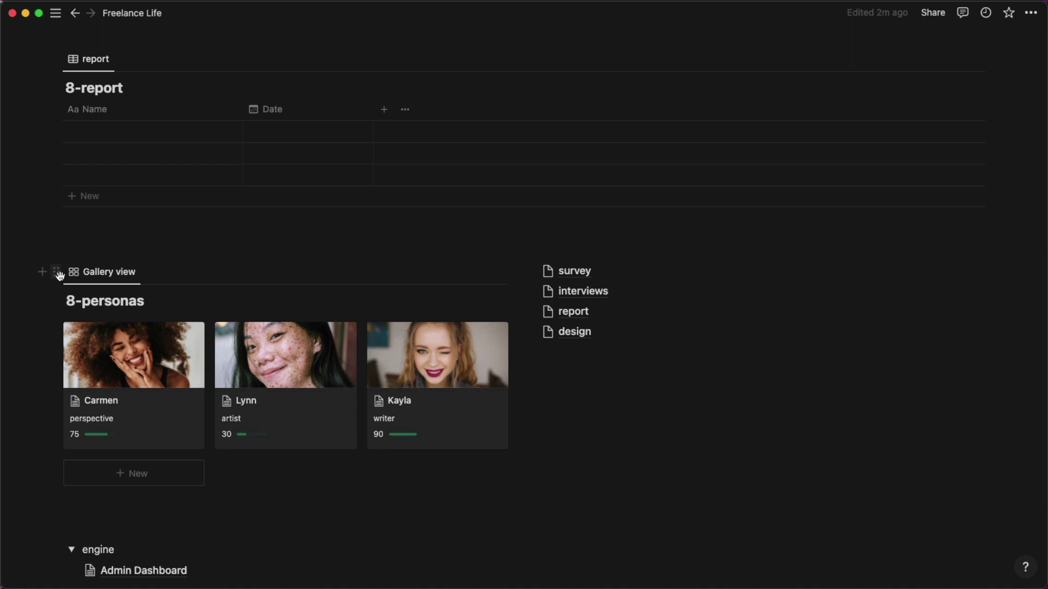
pyautogui.click(57, 274)
pyautogui.click(109, 206)
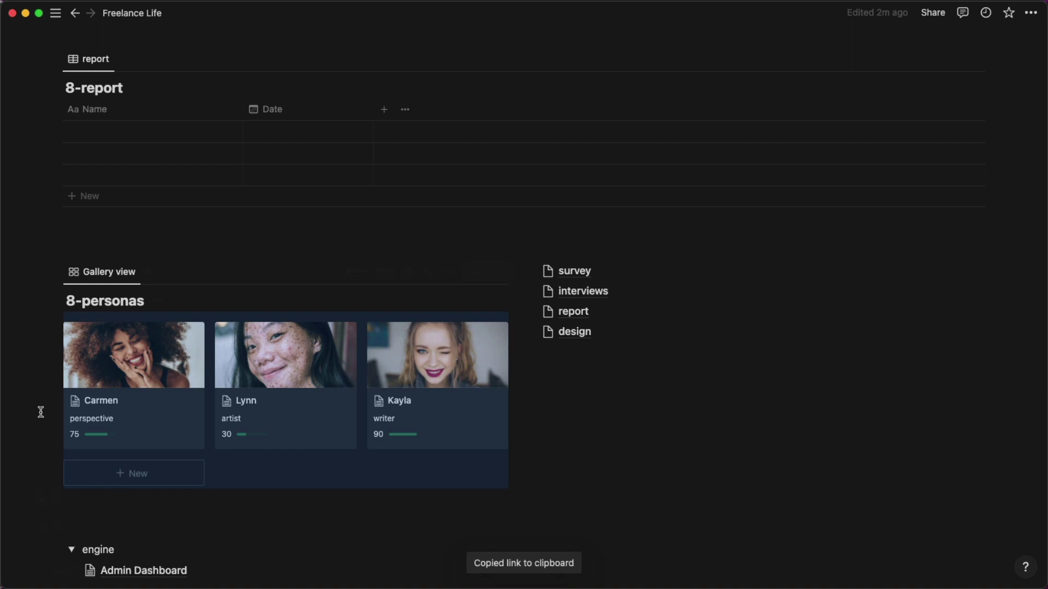
# Paste the link below Admin Dashboard's table as a linked view using the Gallery view.
pyautogui.scroll(-3, 49, 404)
pyautogui.click(149, 471)
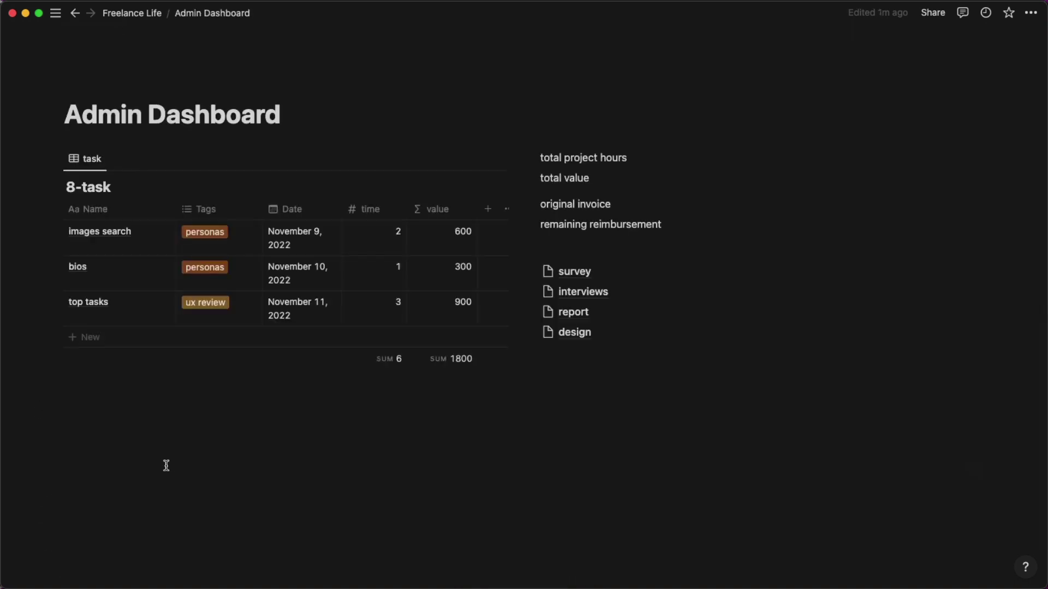
pyautogui.click(267, 404)
pyautogui.press('super+v')
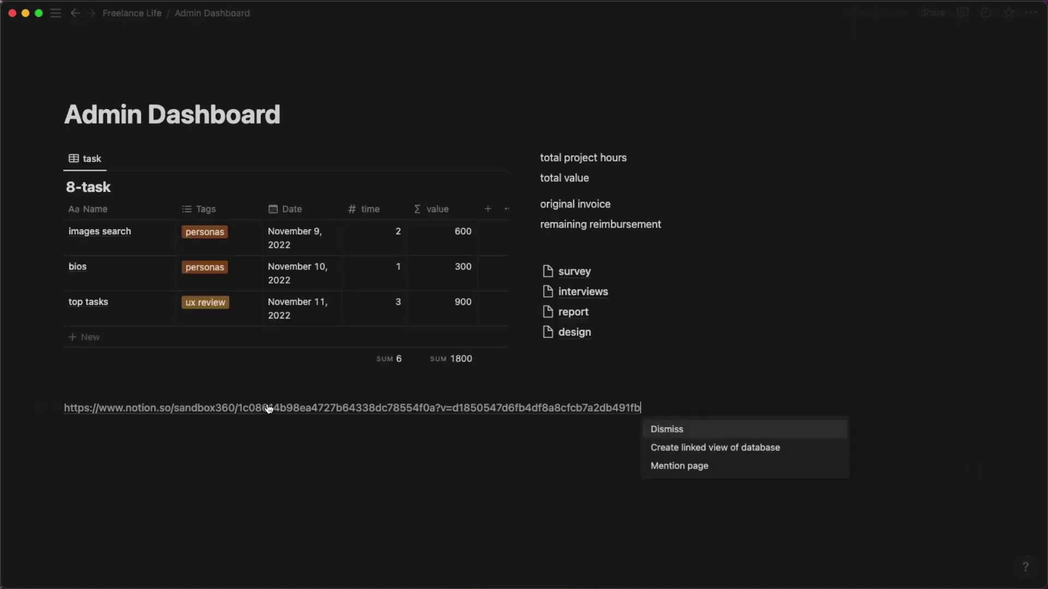
pyautogui.click(699, 448)
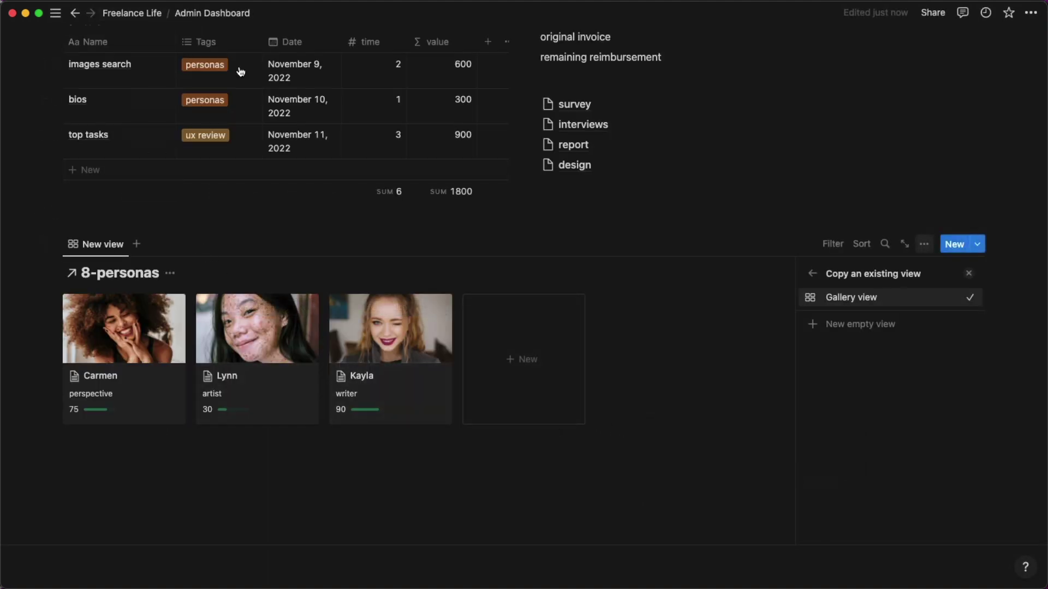
pyautogui.click(827, 297)
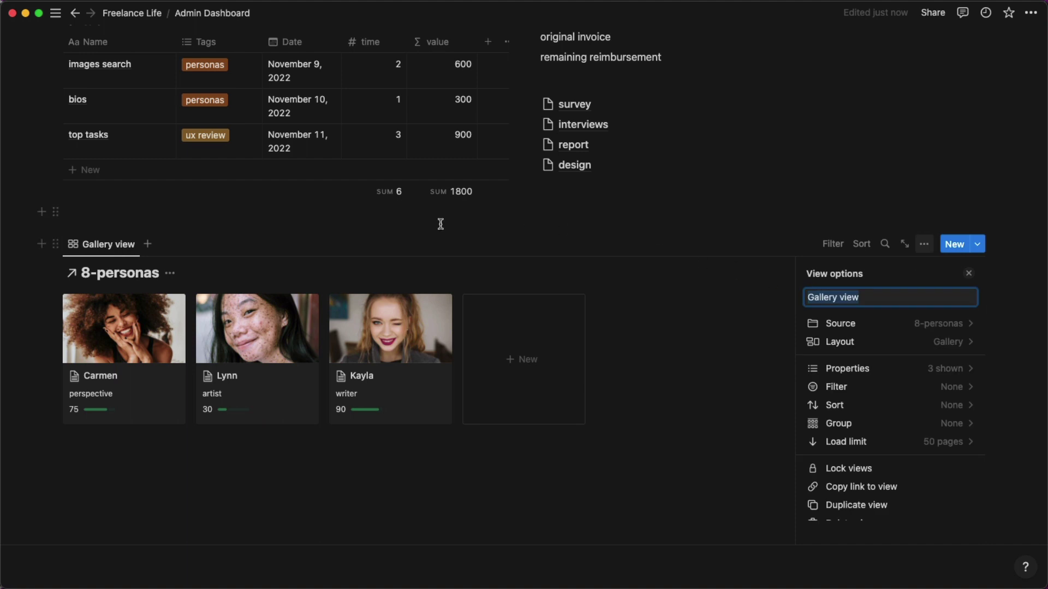
pyautogui.click(440, 225)
# Hide the linked gallery's 8-personas title and return to Freelance Life.
pyautogui.click(174, 278)
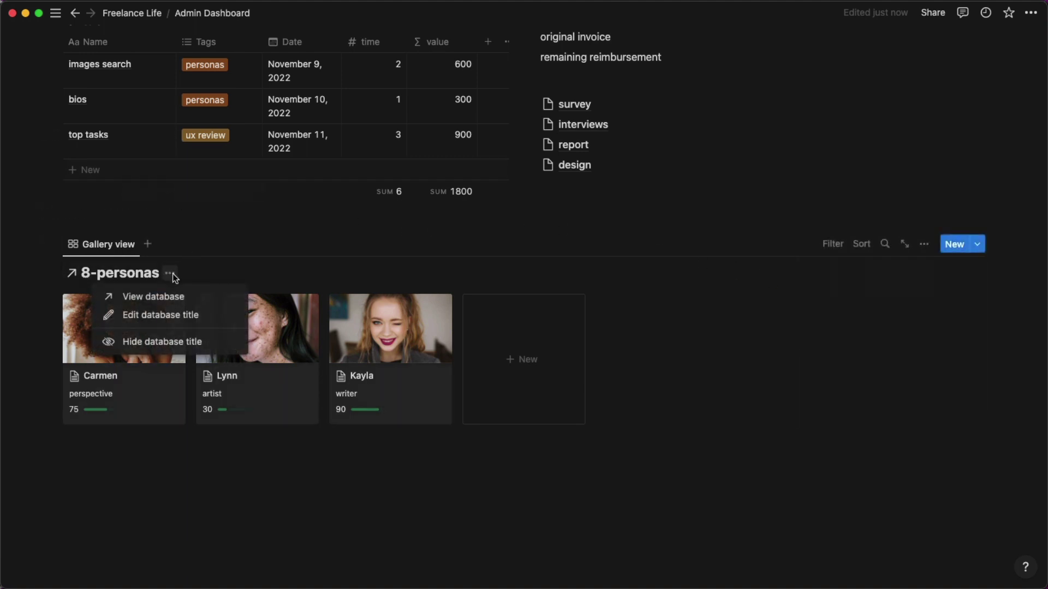
pyautogui.click(176, 340)
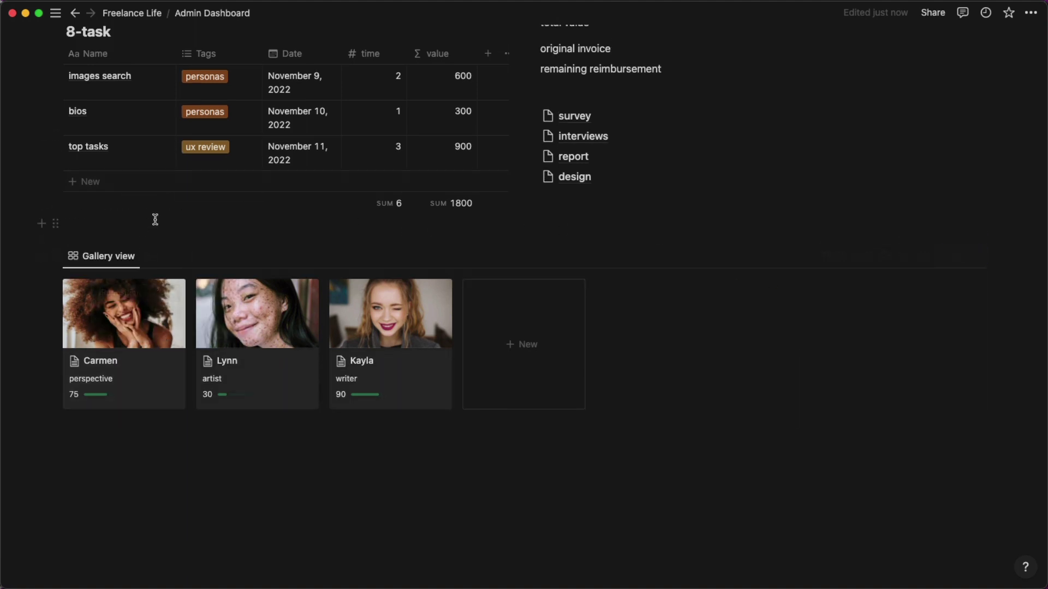
pyautogui.click(133, 13)
# Hide the 8-personas and 8-report database titles on Freelance Life.
pyautogui.scroll(-10, 307, 237)
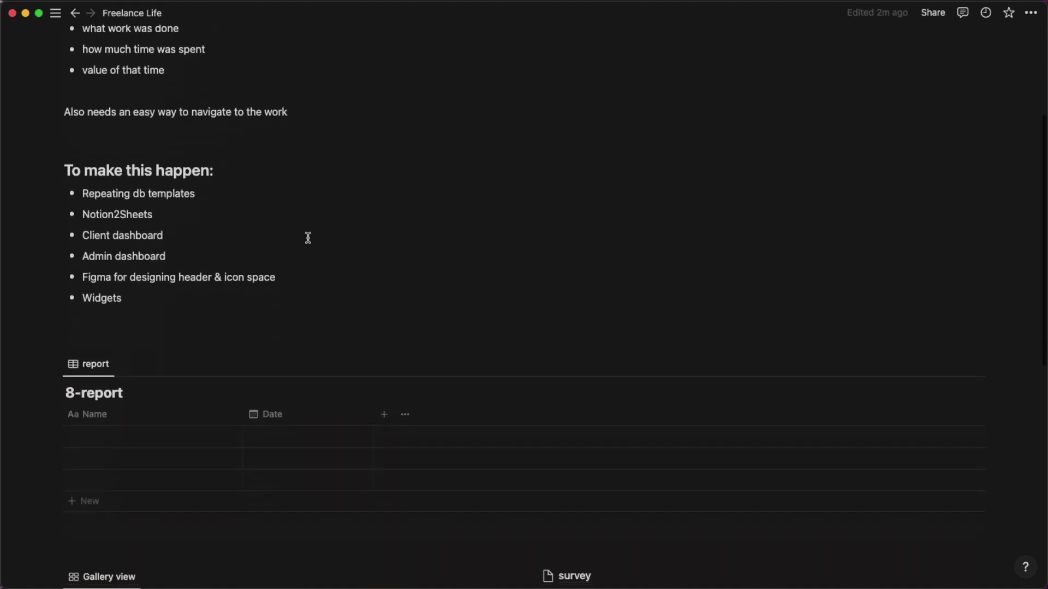
pyautogui.click(164, 359)
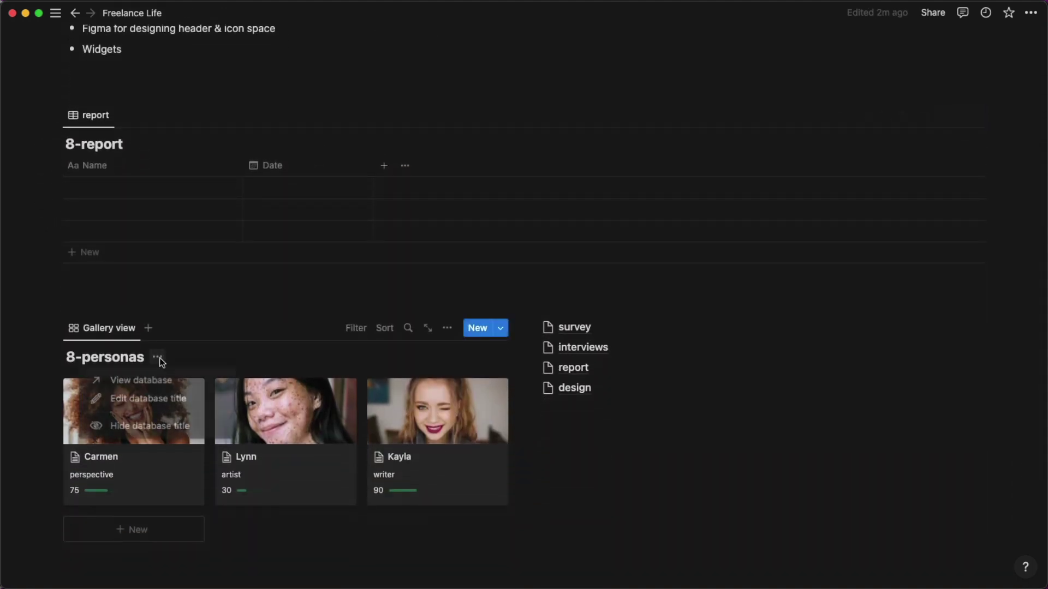
pyautogui.click(155, 427)
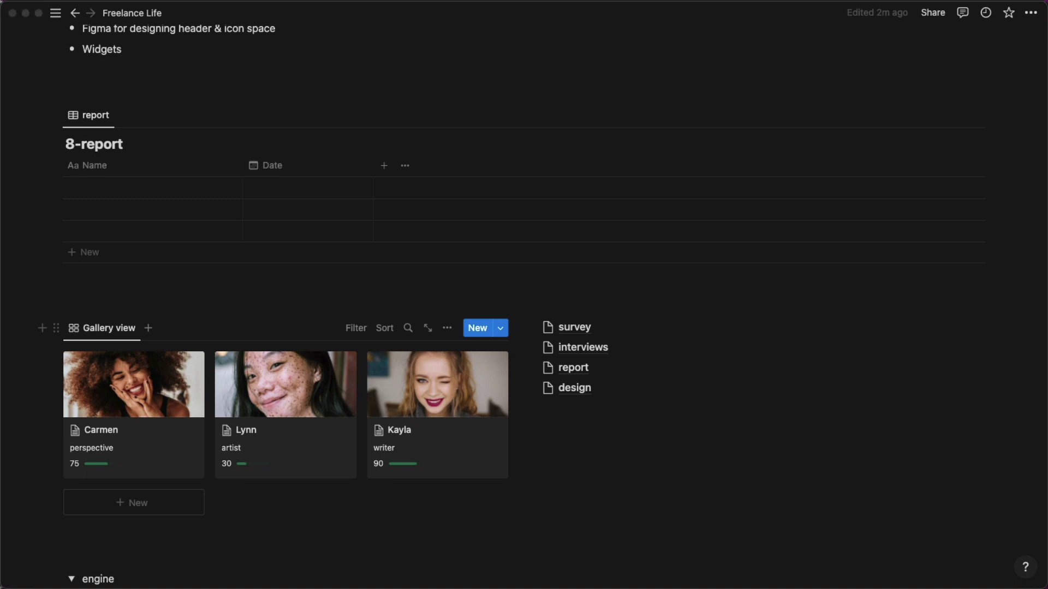
pyautogui.moveTo(0, 60); pyautogui.dragTo(641, 16)
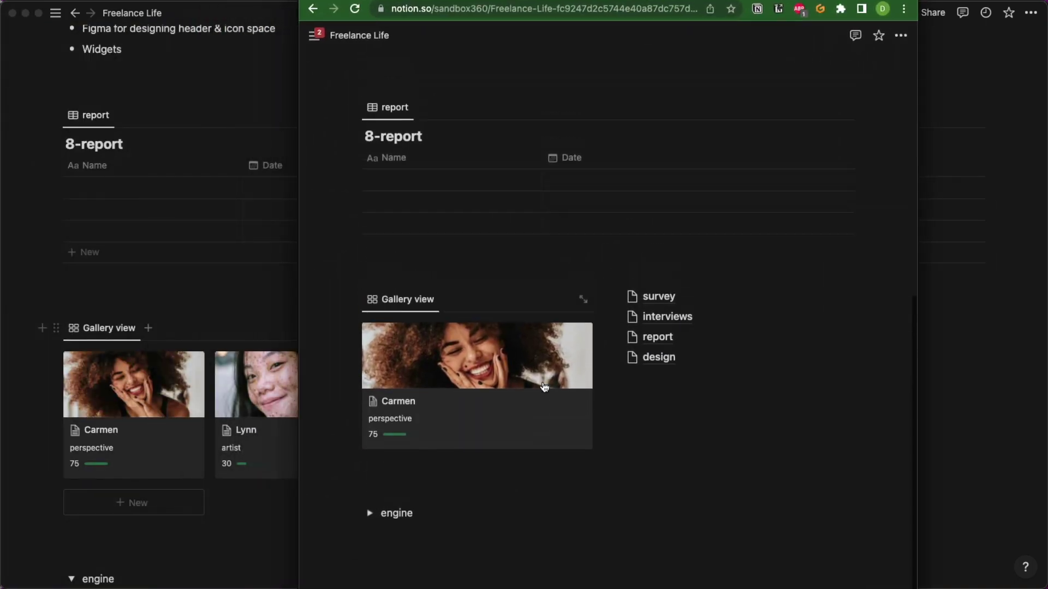
pyautogui.scroll(3, 546, 385)
pyautogui.scroll(-1, 513, 385)
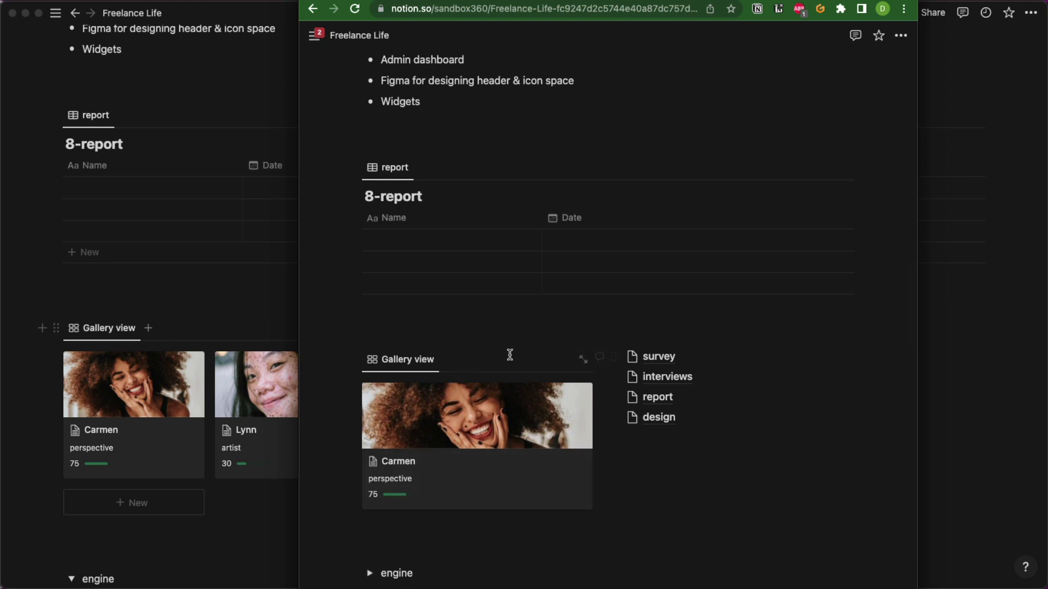
pyautogui.click(178, 110)
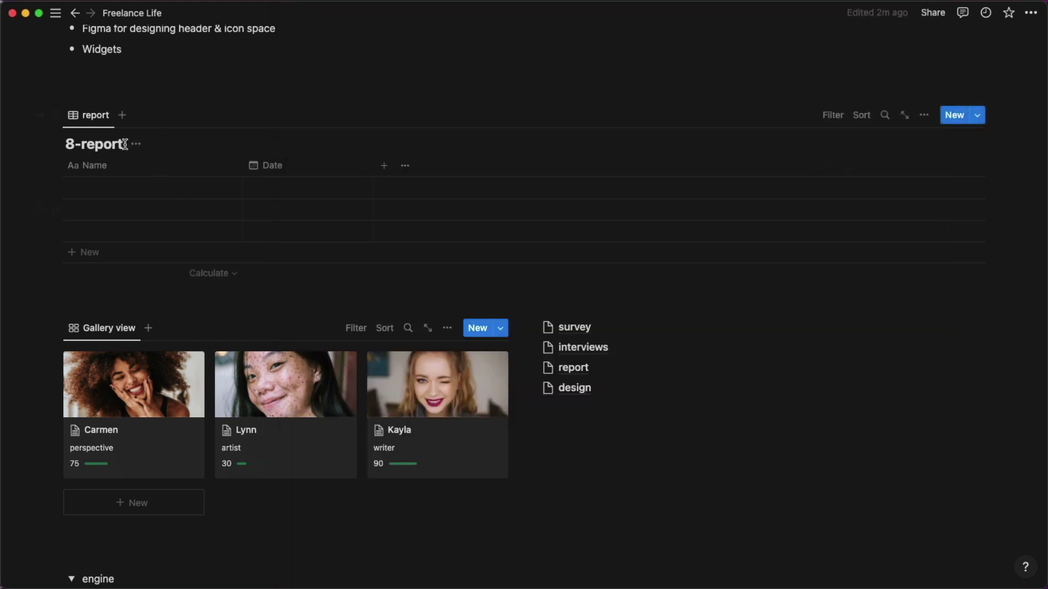
pyautogui.click(136, 144)
pyautogui.click(121, 213)
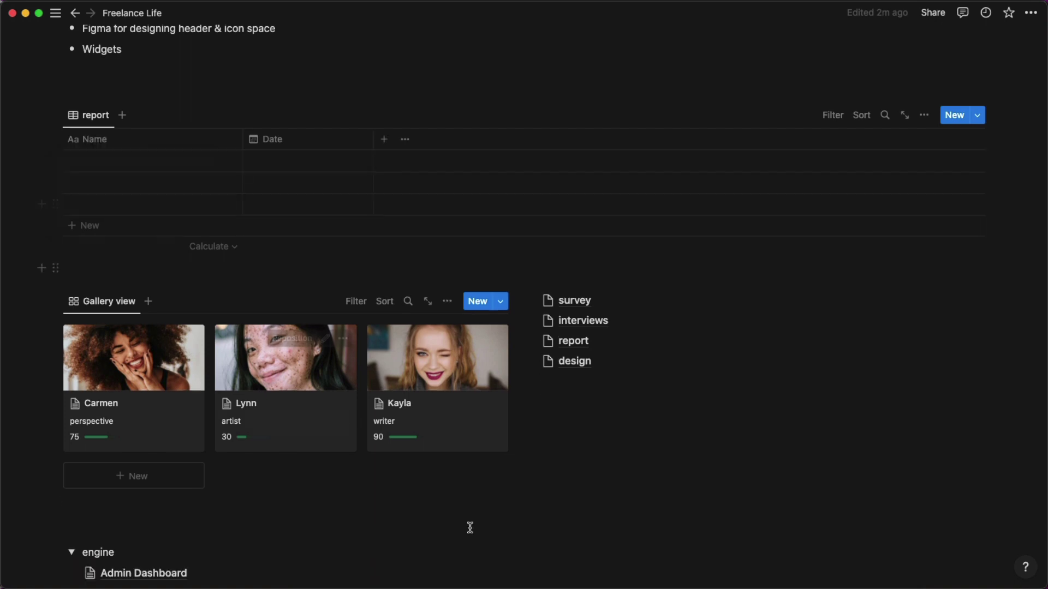
# Copy a link to the 8-report table block.
pyautogui.press('super+Tab')
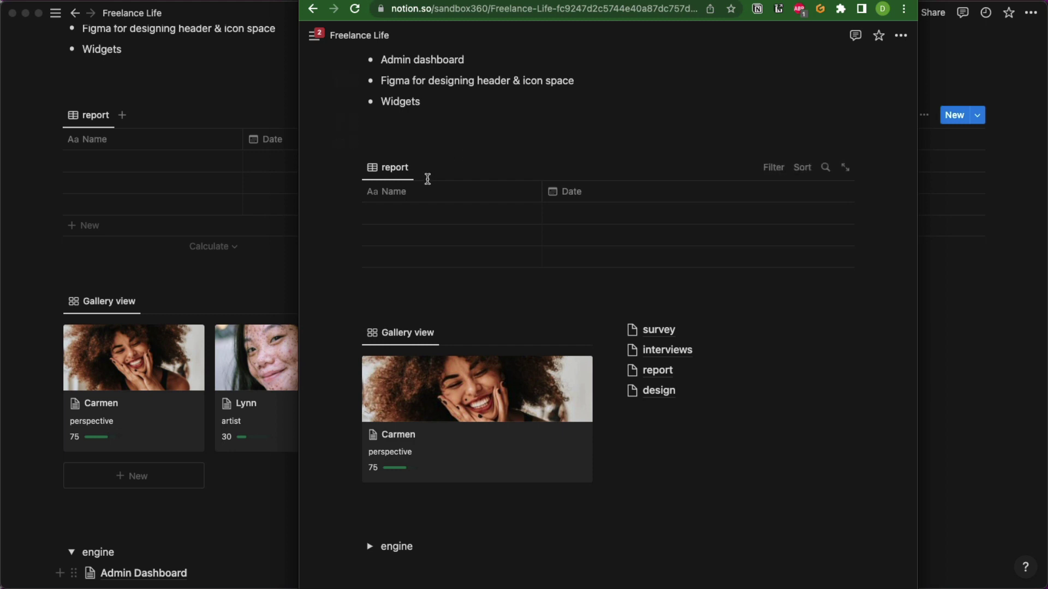
pyautogui.scroll(-1, 493, 233)
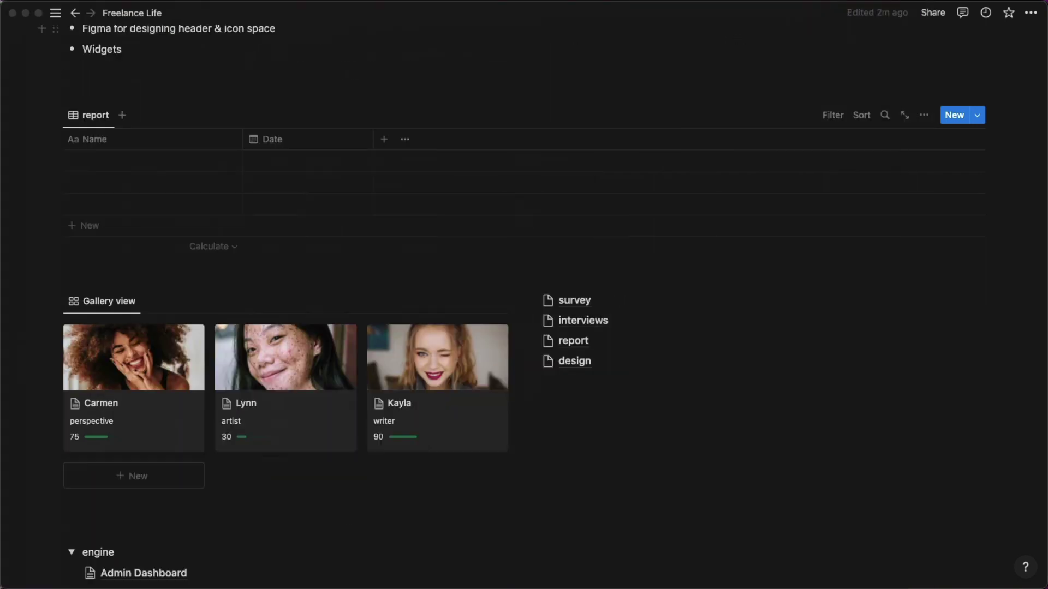
pyautogui.click(57, 115)
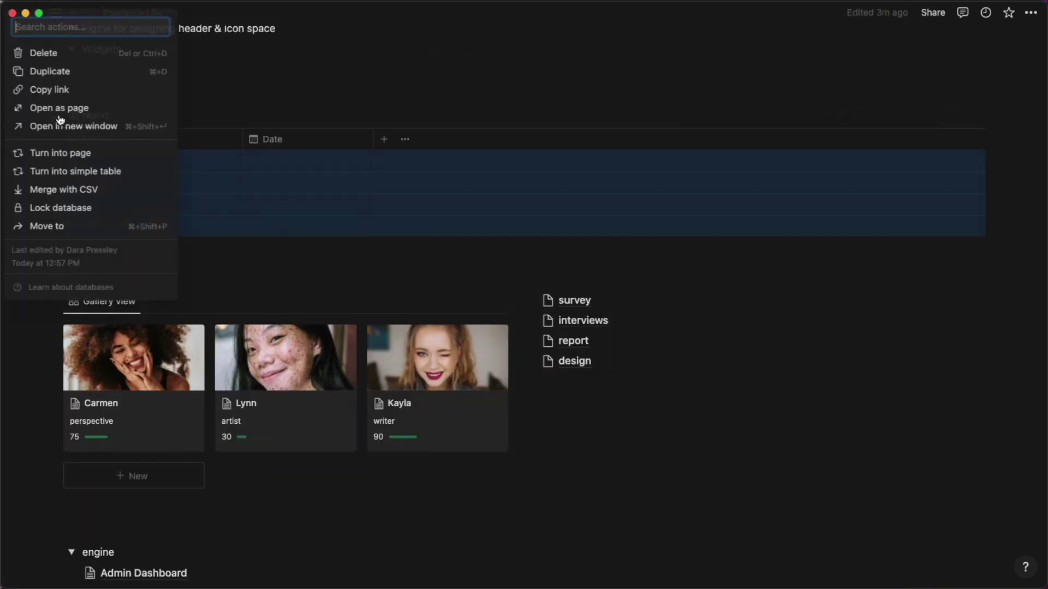
pyautogui.click(60, 90)
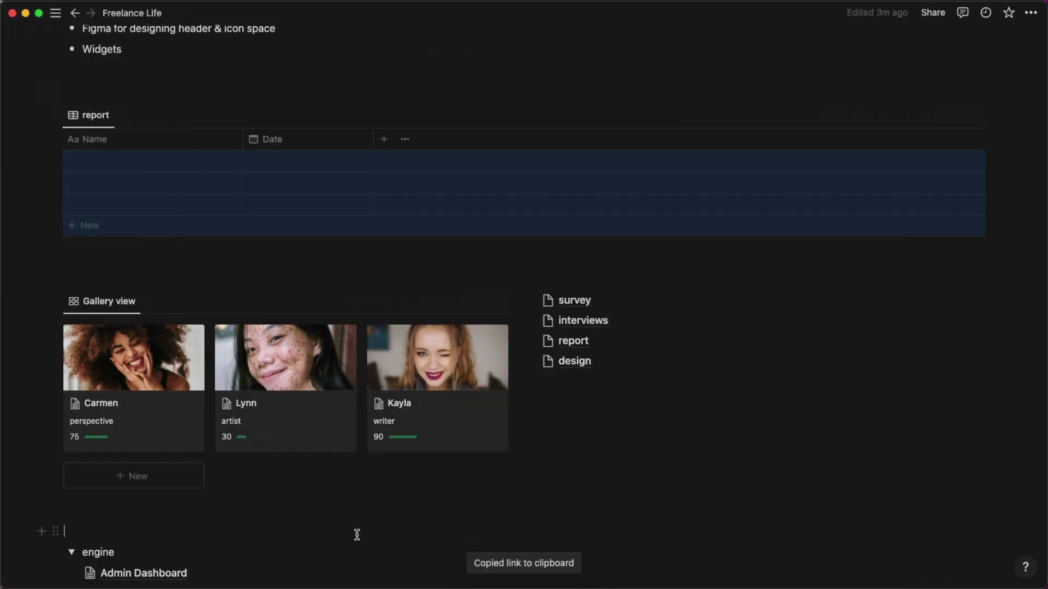
pyautogui.click(356, 533)
# Paste the report link below the Admin Dashboard gallery as a linked view using the existing report view.
pyautogui.click(164, 573)
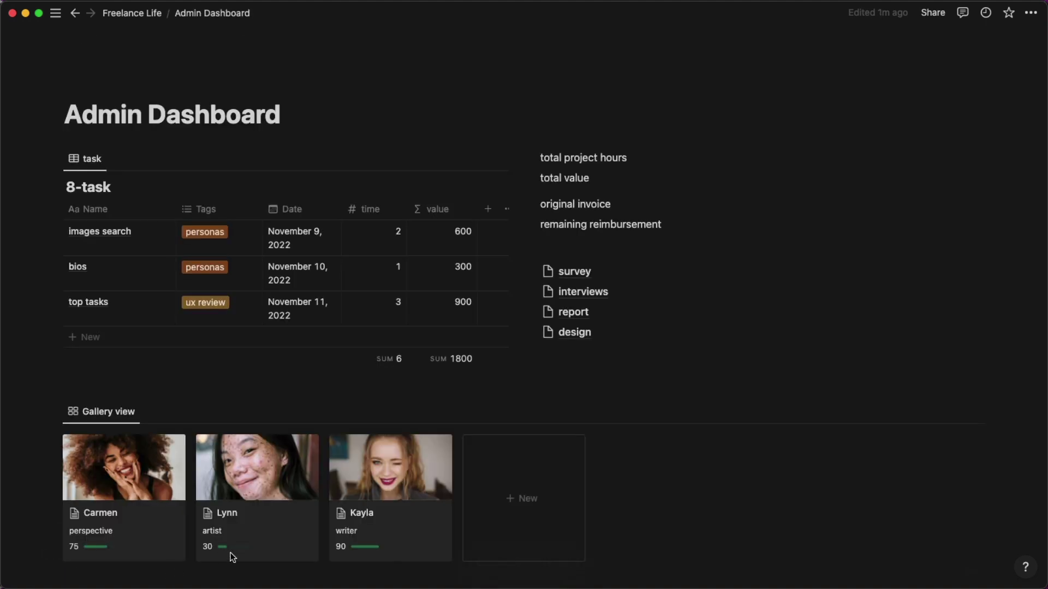
pyautogui.scroll(-2, 341, 547)
pyautogui.click(335, 539)
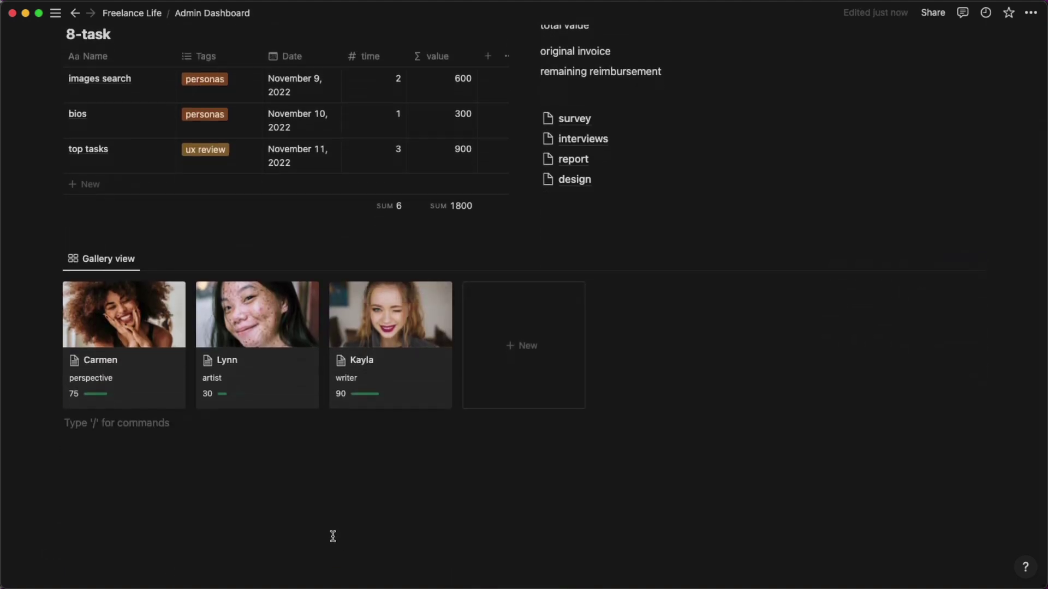
pyautogui.press('Return')
pyautogui.press('Return')
pyautogui.press('super+v')
pyautogui.click(645, 500)
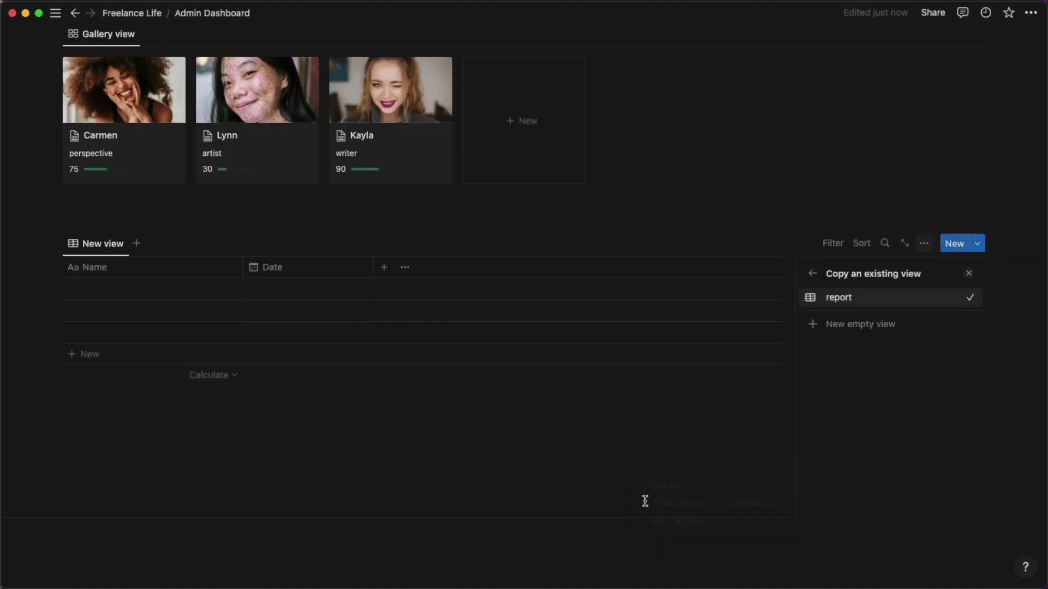
pyautogui.click(826, 303)
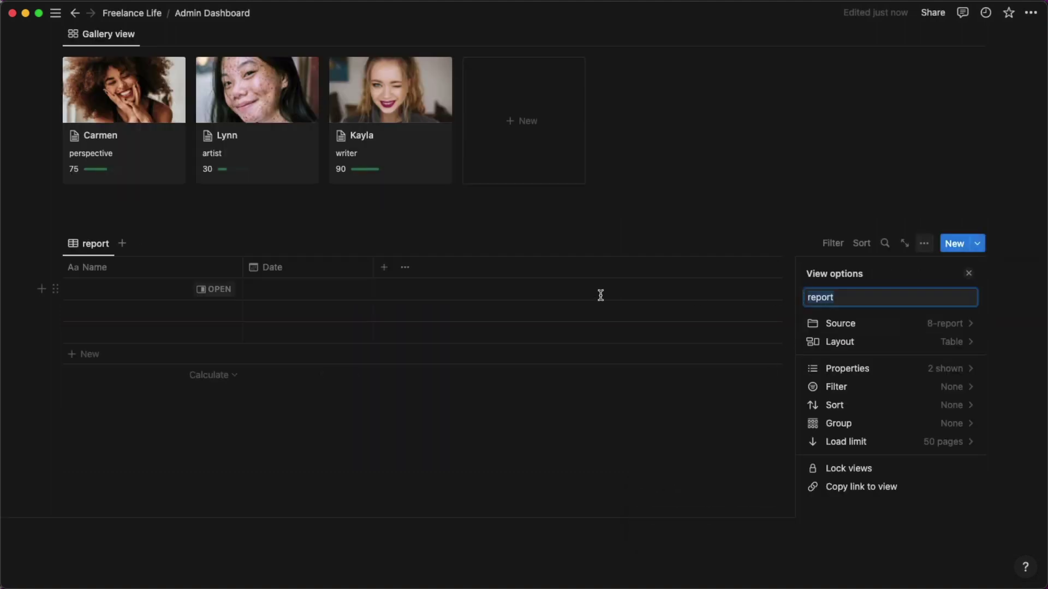
pyautogui.click(269, 238)
# Look over Freelance Life, then return to the Admin Dashboard's report table.
pyautogui.scroll(4, 273, 257)
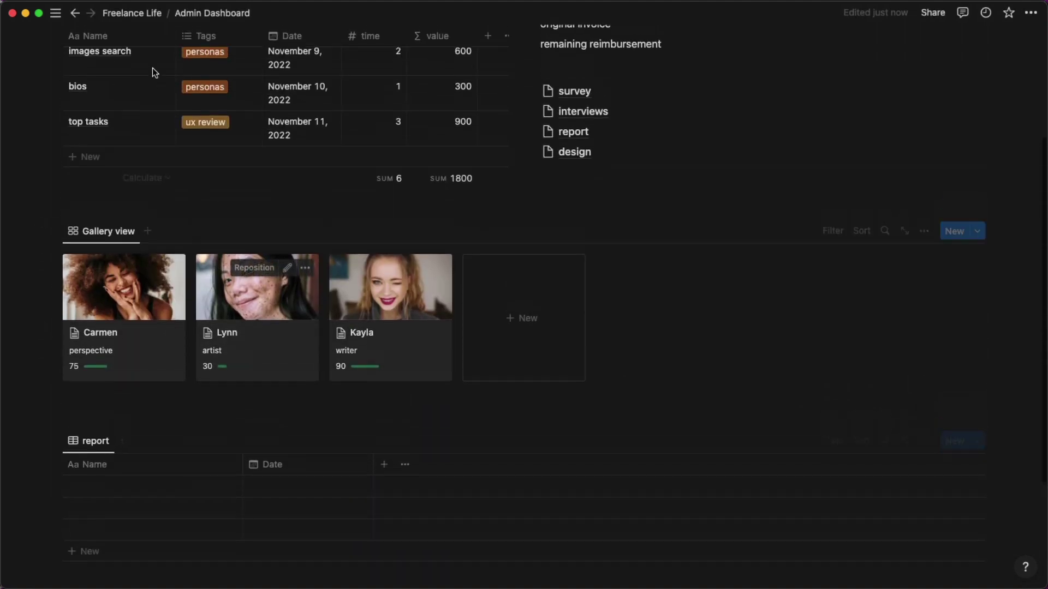
pyautogui.click(143, 13)
pyautogui.scroll(-10, 299, 207)
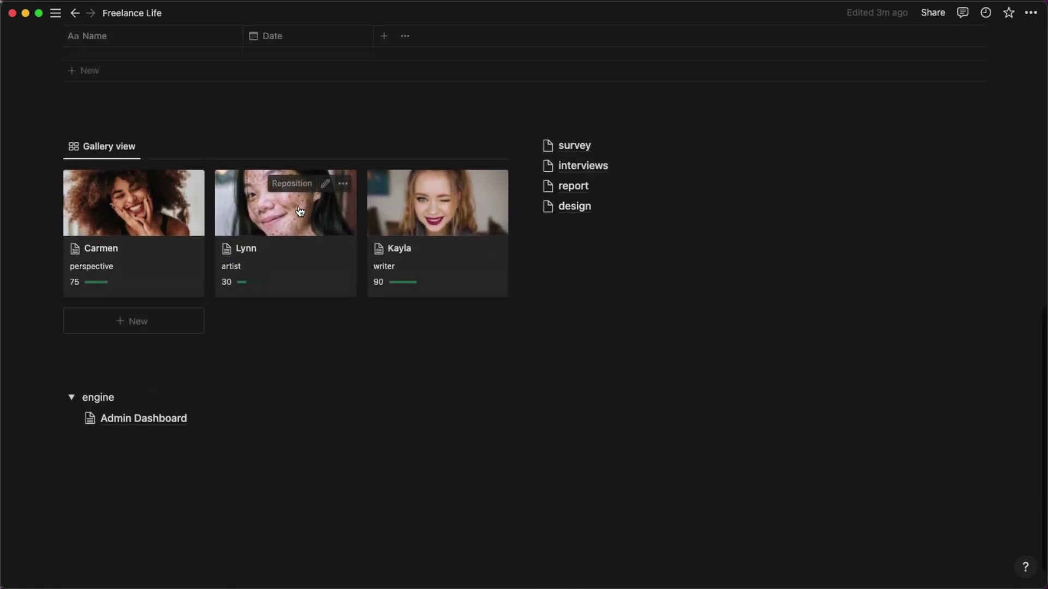
pyautogui.scroll(6, 299, 206)
pyautogui.scroll(5, 298, 205)
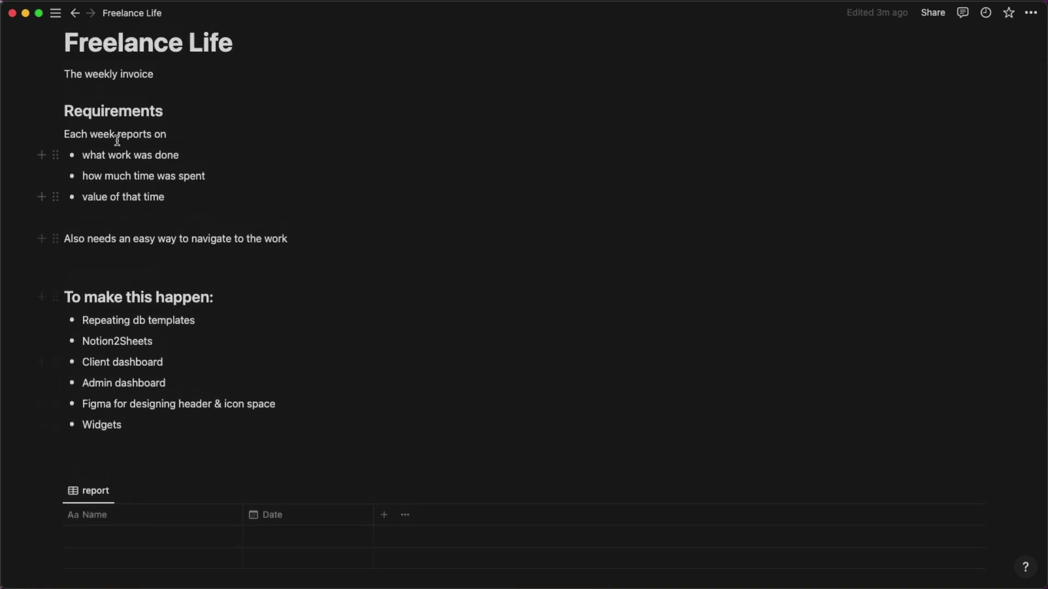
pyautogui.scroll(2, 248, 293)
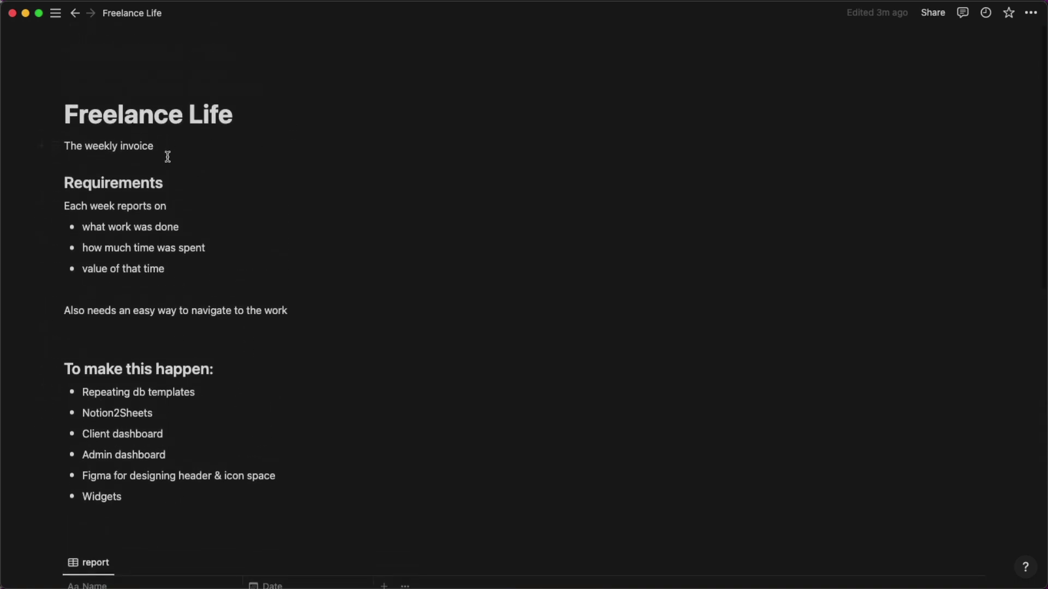
pyautogui.scroll(-15, 174, 202)
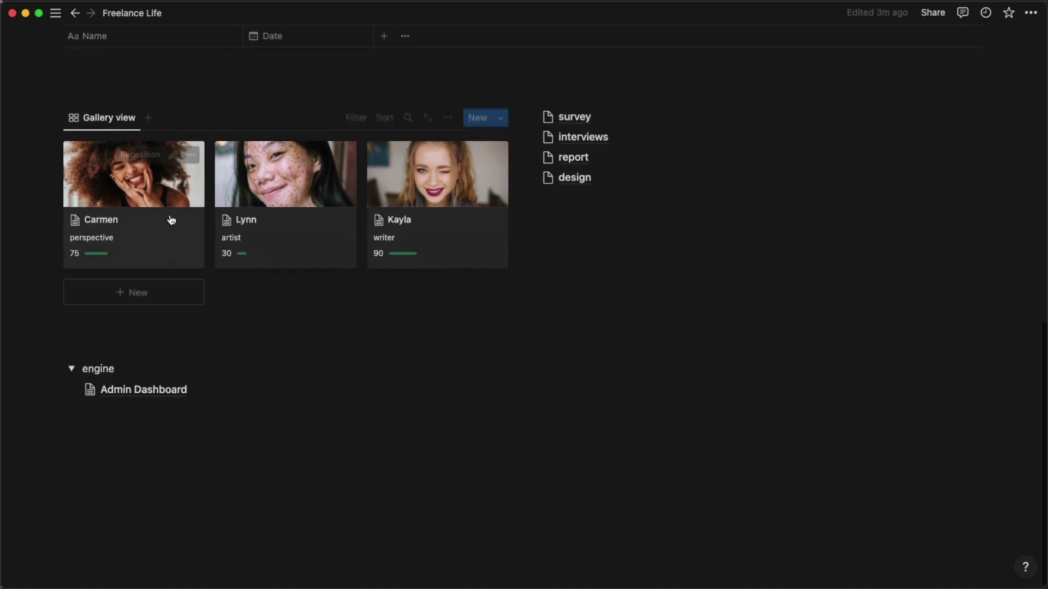
pyautogui.click(144, 382)
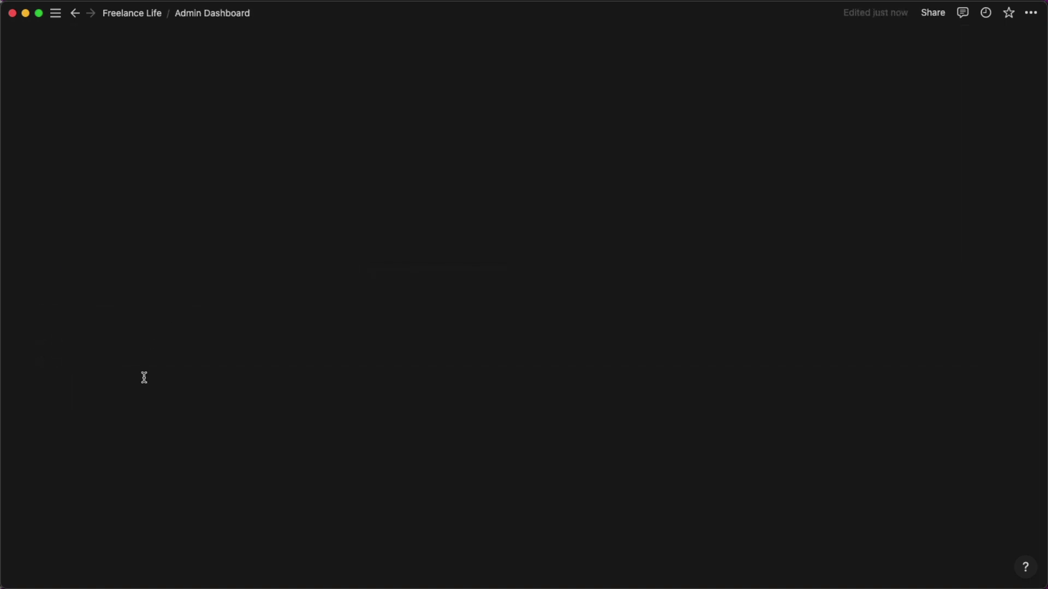
pyautogui.scroll(-5, 360, 327)
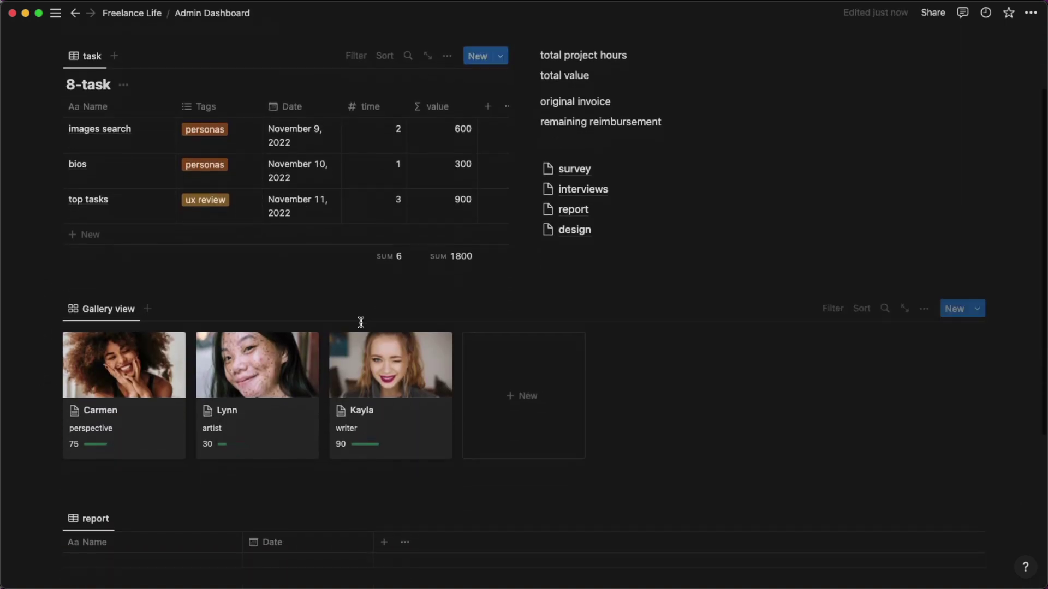
pyautogui.scroll(-2, 362, 328)
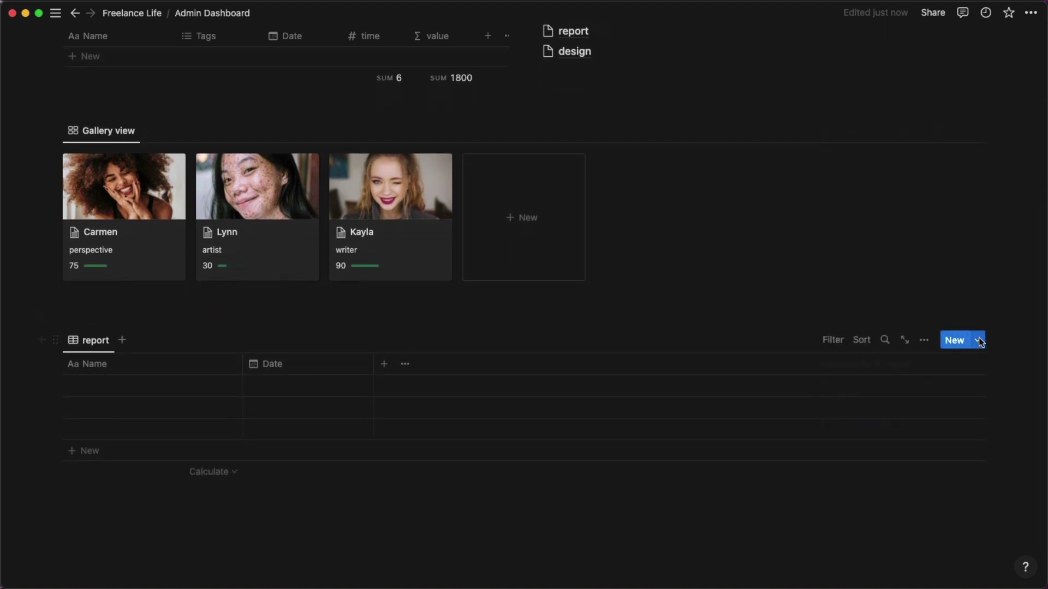
# Create a new 8-report template titled 'This Week'.
pyautogui.click(978, 340)
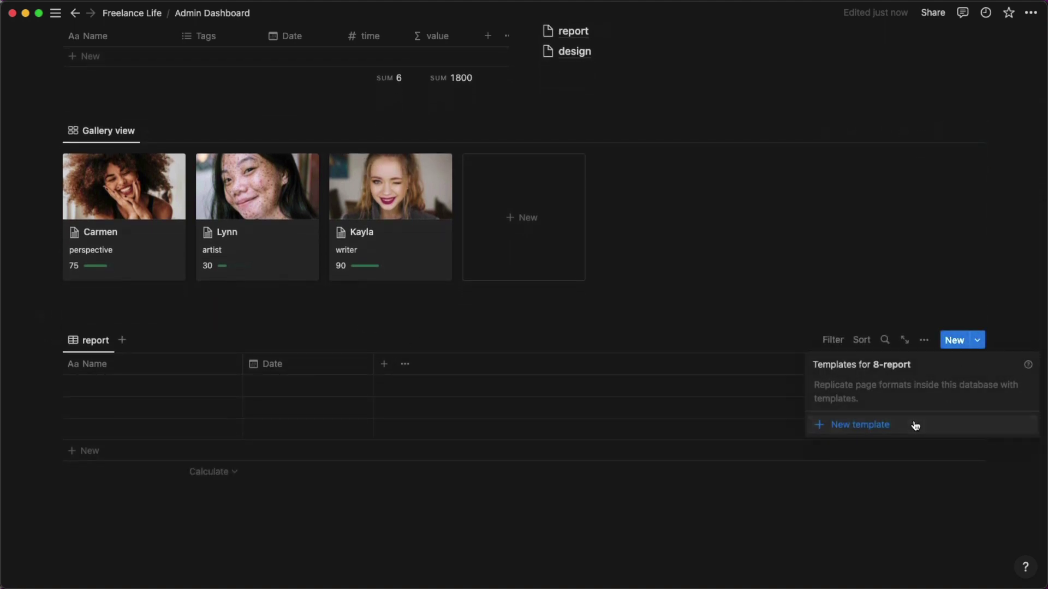
pyautogui.click(915, 425)
pyautogui.write('This Week')
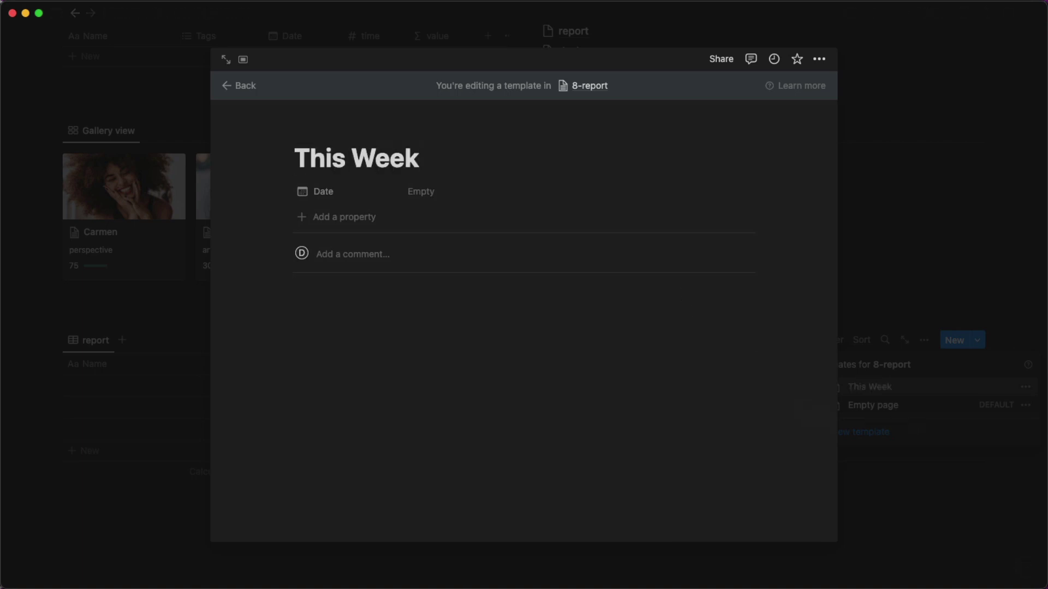
pyautogui.click(1015, 217)
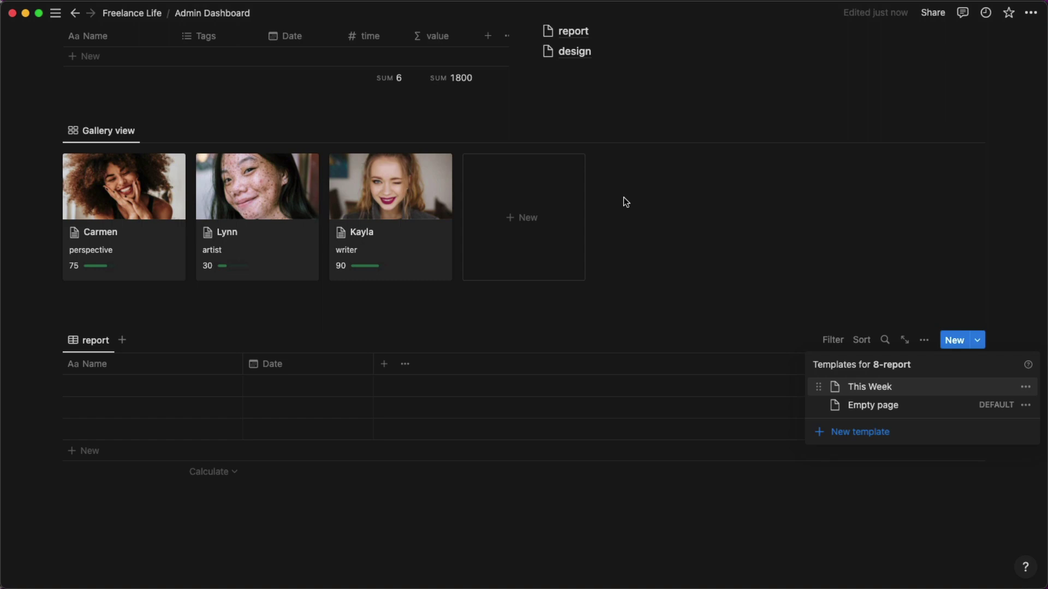
pyautogui.click(358, 123)
pyautogui.scroll(5, 336, 126)
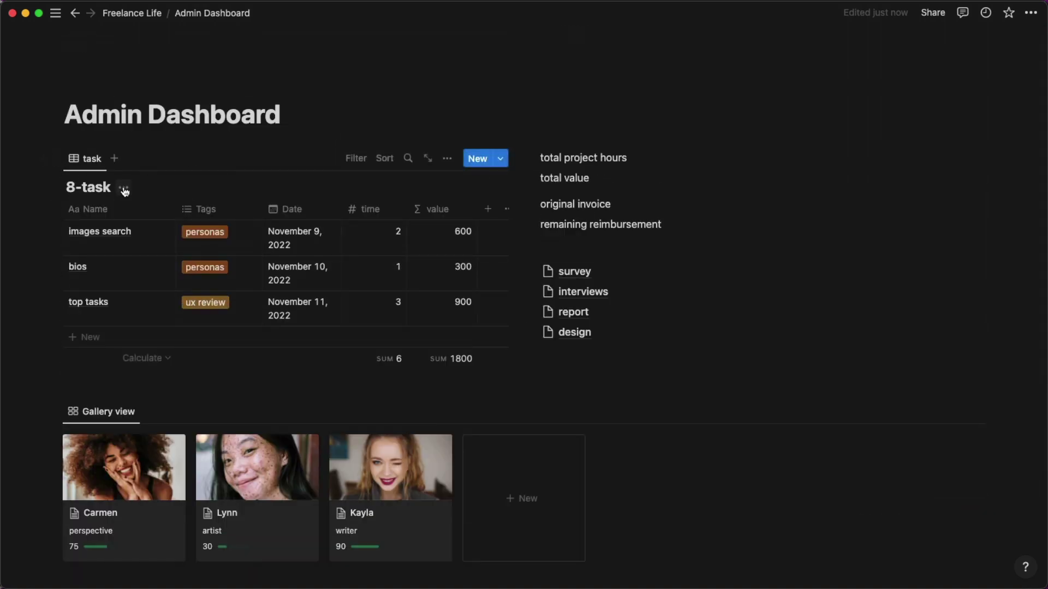
# Hide the 8-task database title and copy a link to the task table.
pyautogui.click(124, 189)
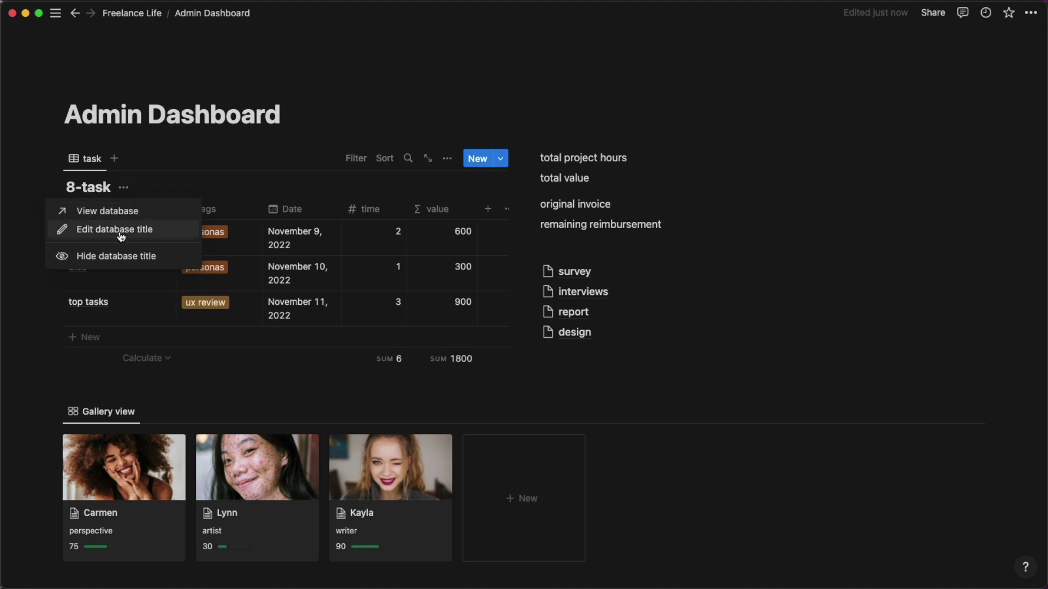
pyautogui.click(120, 256)
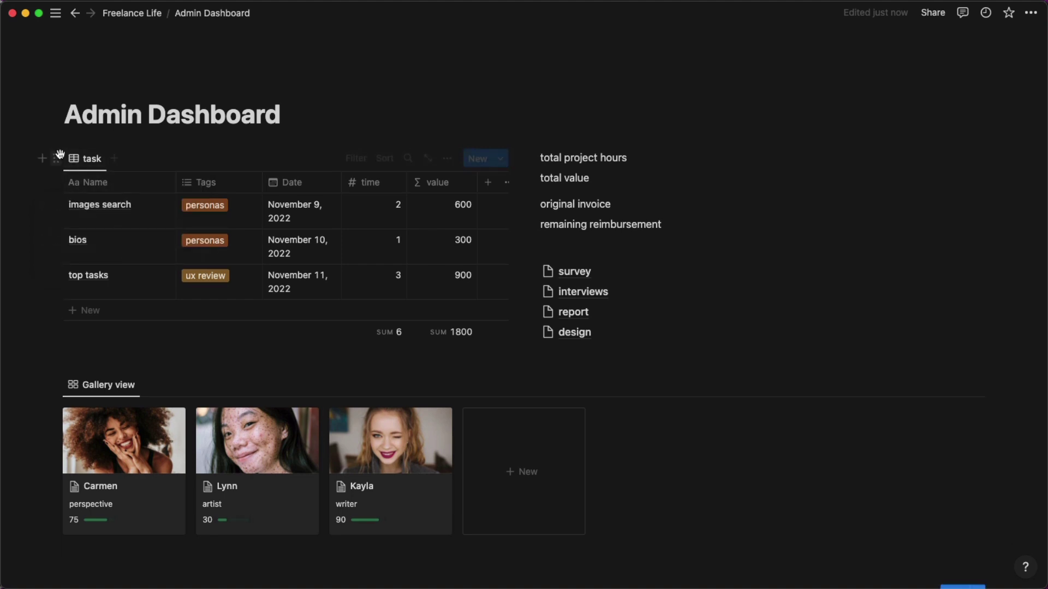
pyautogui.click(57, 158)
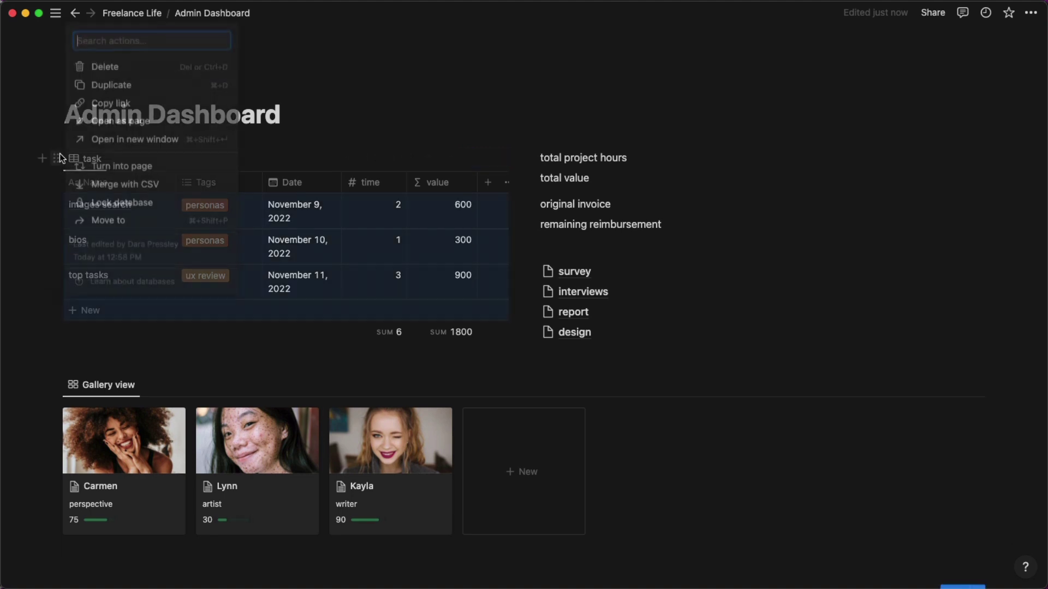
pyautogui.click(96, 103)
pyautogui.scroll(-5, 870, 412)
pyautogui.scroll(-1, 870, 412)
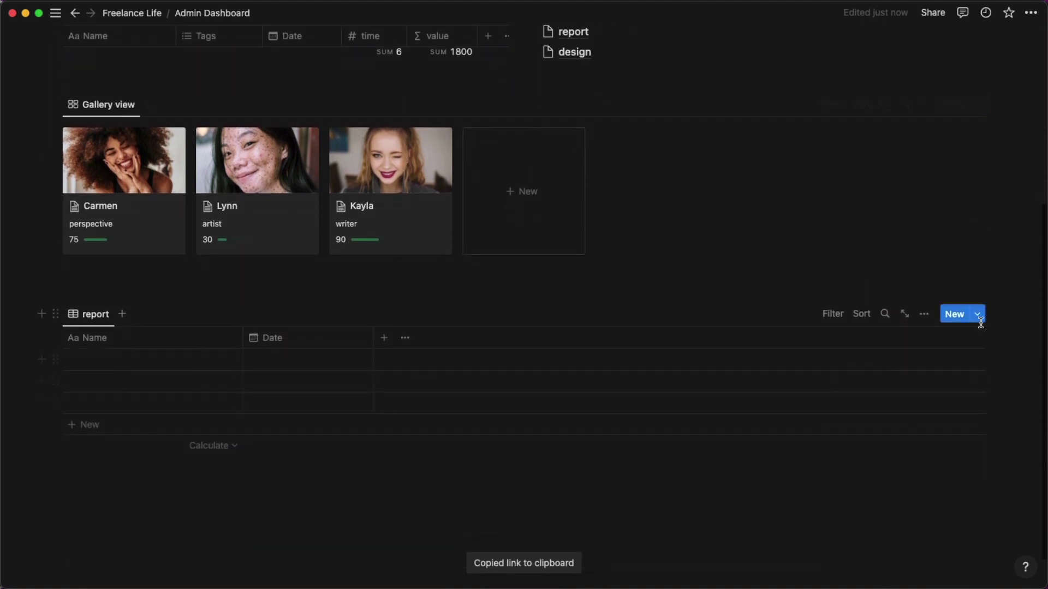
pyautogui.click(977, 315)
# In the This Week template, add a two-column layout with 'Hours:' and 'Value:' labels.
pyautogui.click(1026, 363)
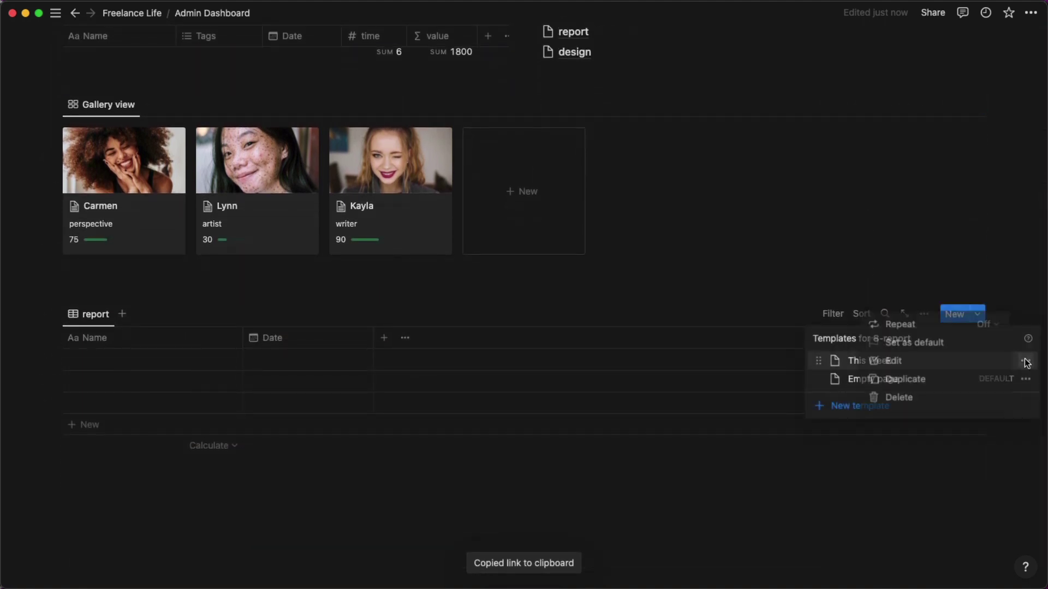
pyautogui.click(938, 361)
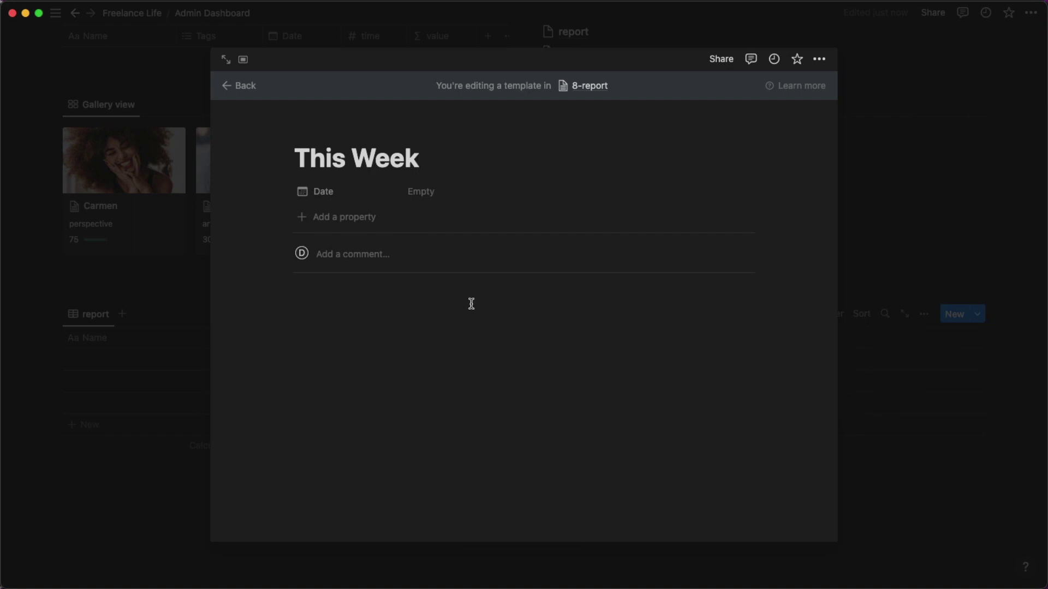
pyautogui.press('Return')
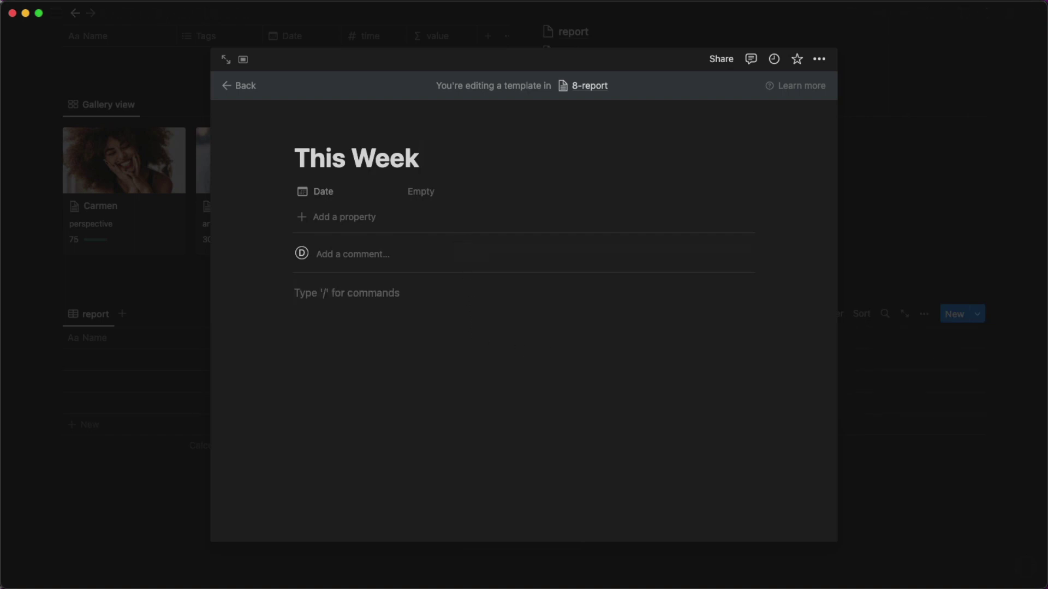
pyautogui.write('/2 col')
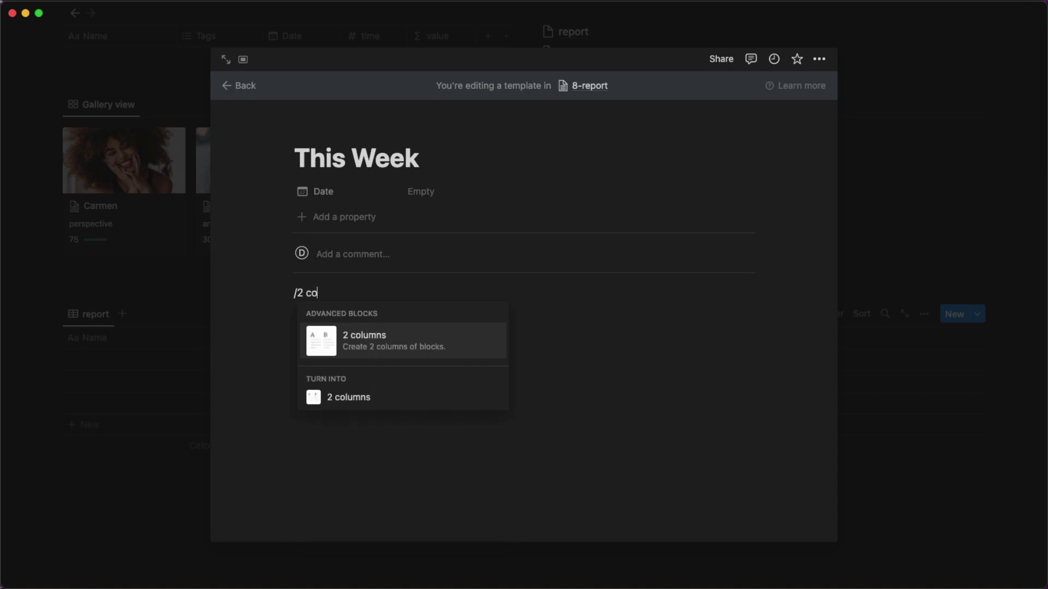
pyautogui.press('Return')
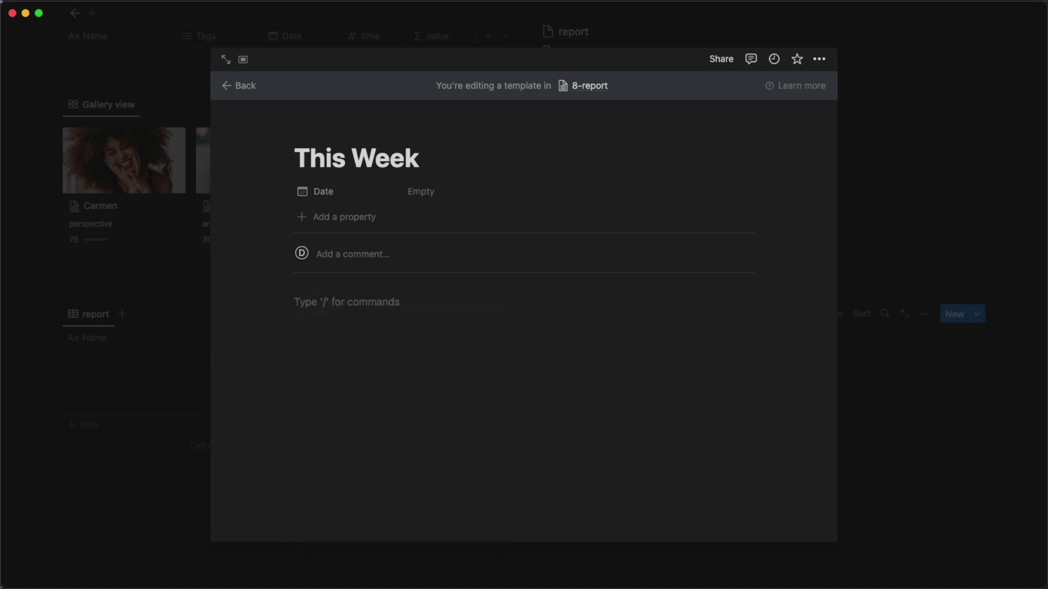
pyautogui.write('Hou')
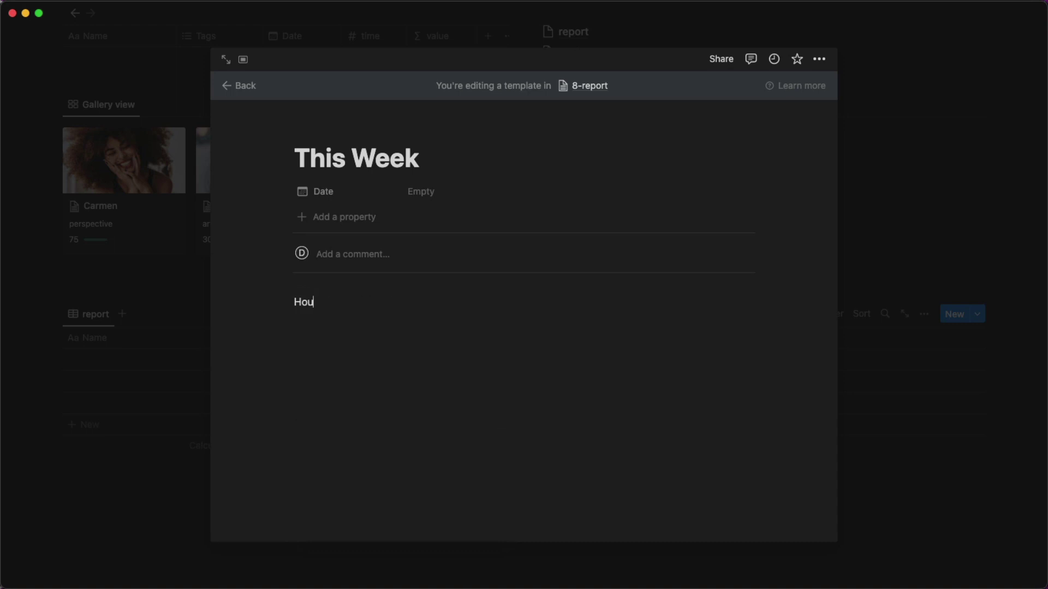
pyautogui.write('rs:')
pyautogui.press('Return')
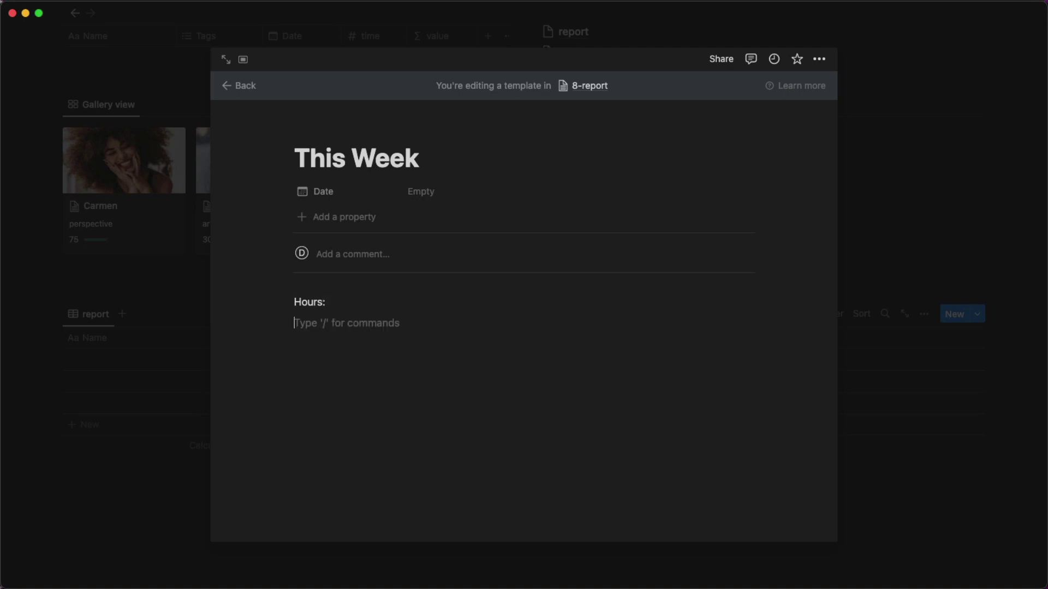
pyautogui.write('Value:')
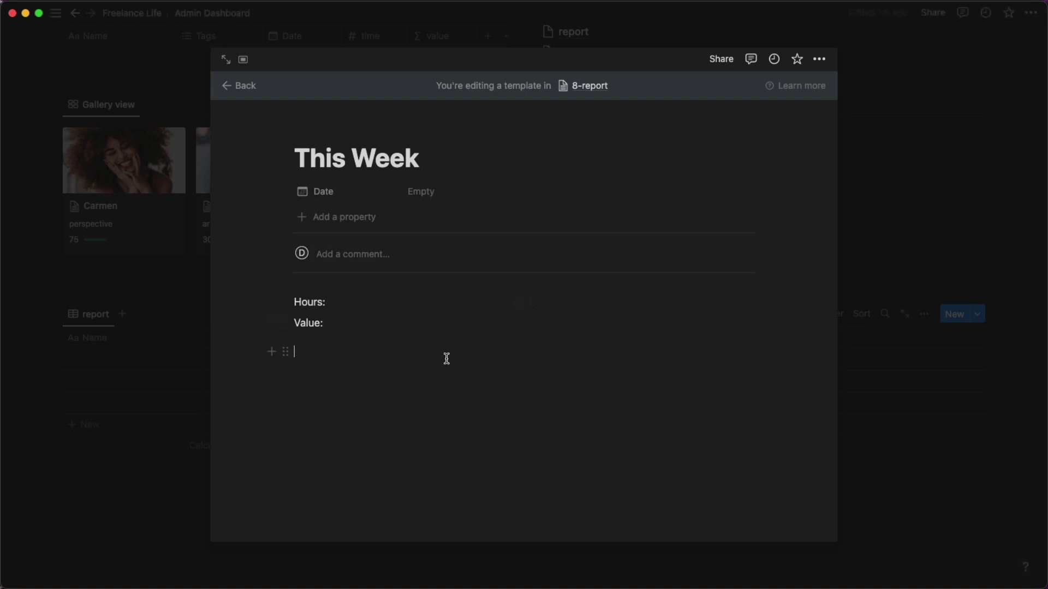
# Below Value:, paste the task table link as a linked view of the task database.
pyautogui.press('Return')
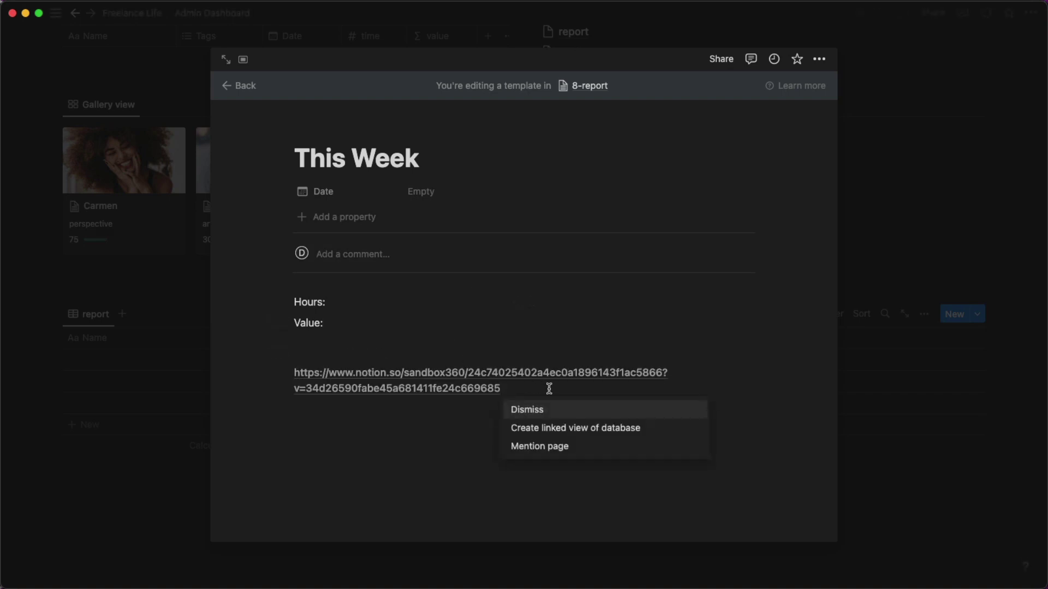
pyautogui.click(568, 428)
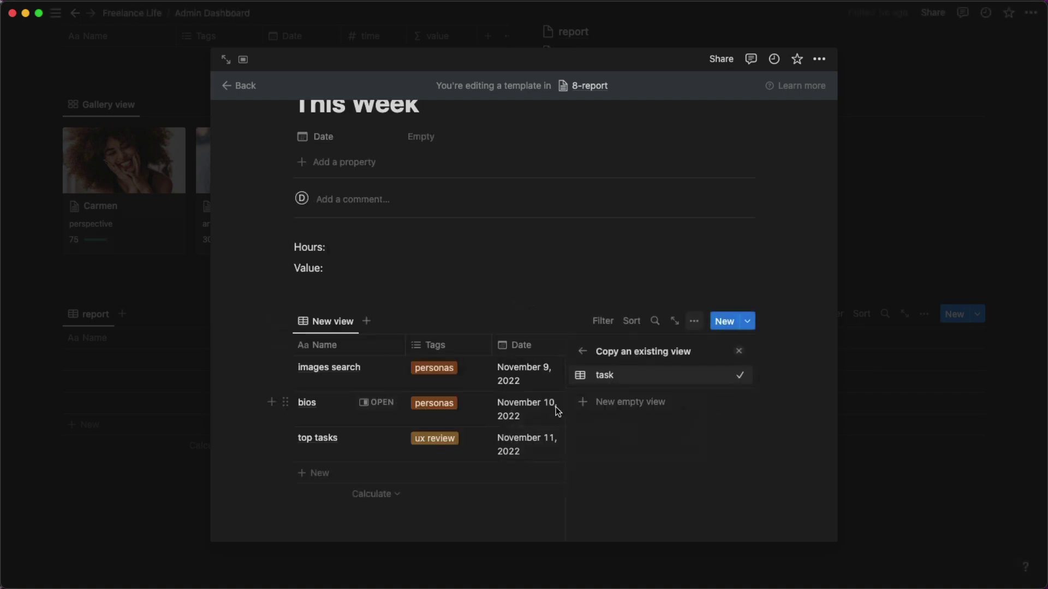
pyautogui.click(506, 289)
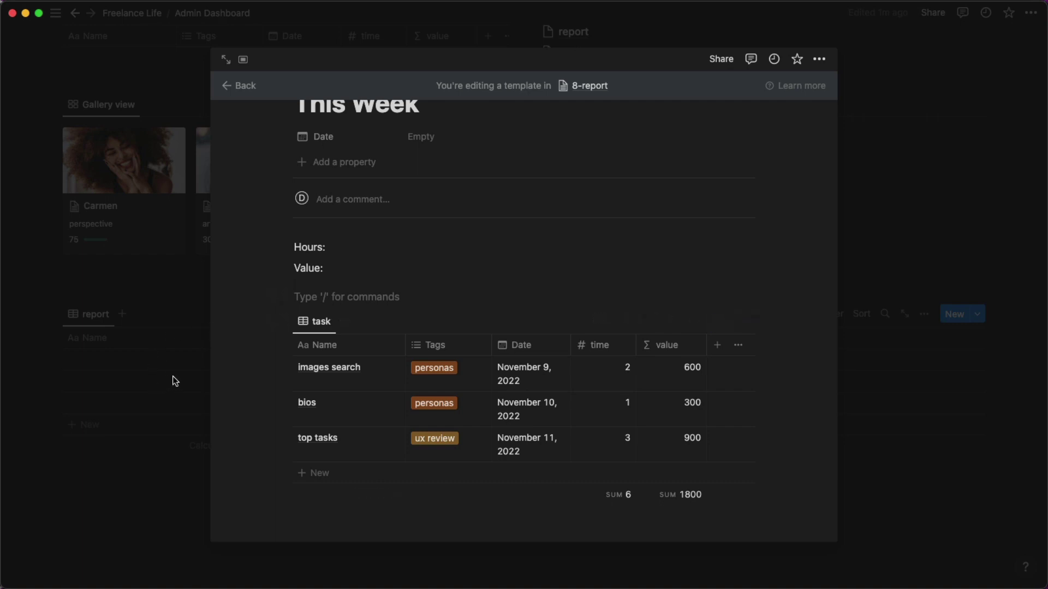
# Back on Admin Dashboard, copy a link to the total project hours/total value block.
pyautogui.click(44, 405)
pyautogui.scroll(5, 673, 297)
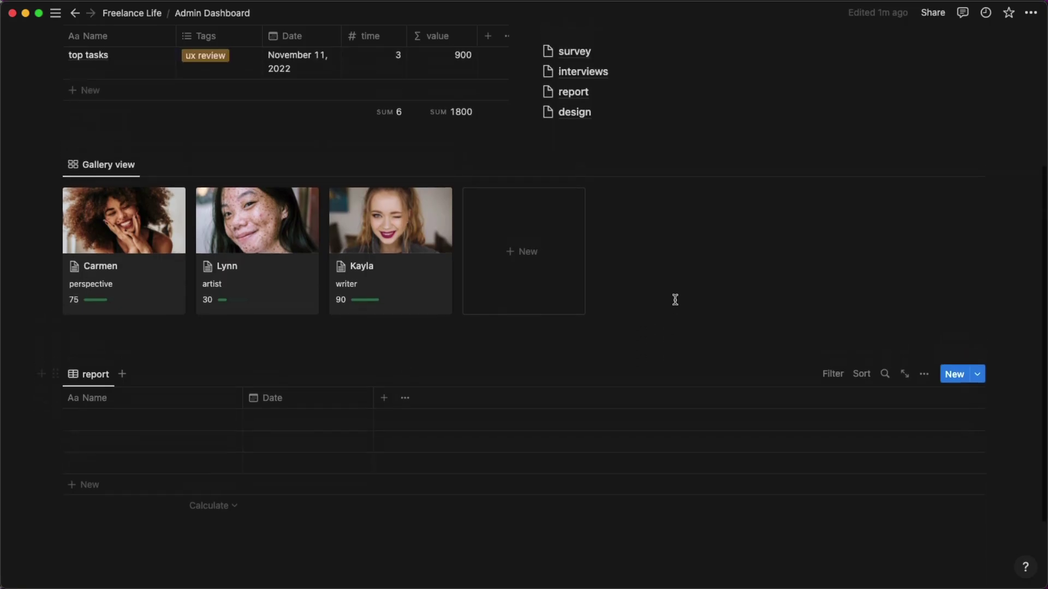
pyautogui.scroll(1, 675, 300)
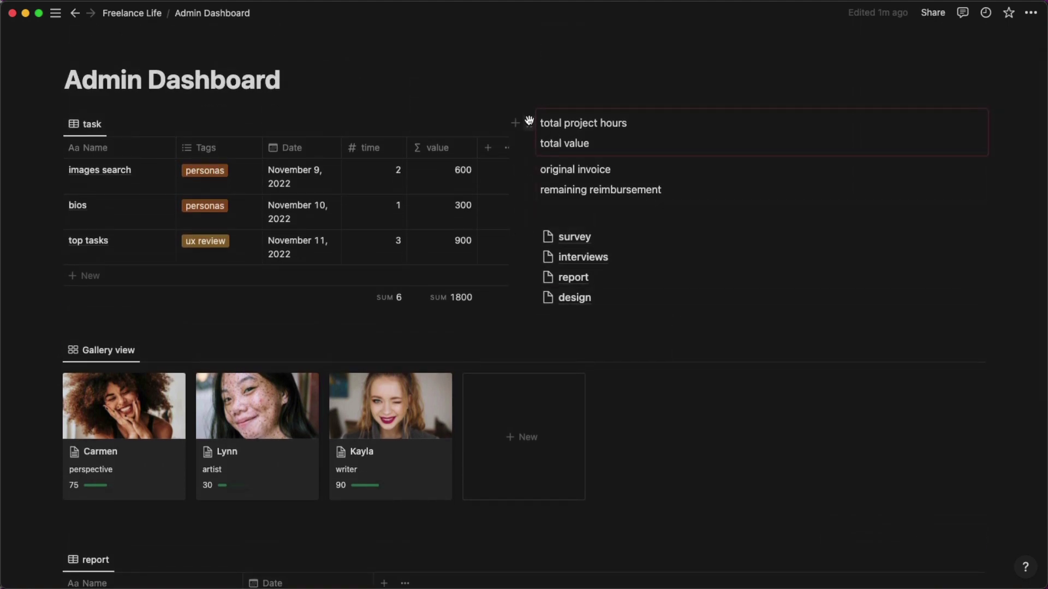
pyautogui.click(529, 120)
pyautogui.click(438, 116)
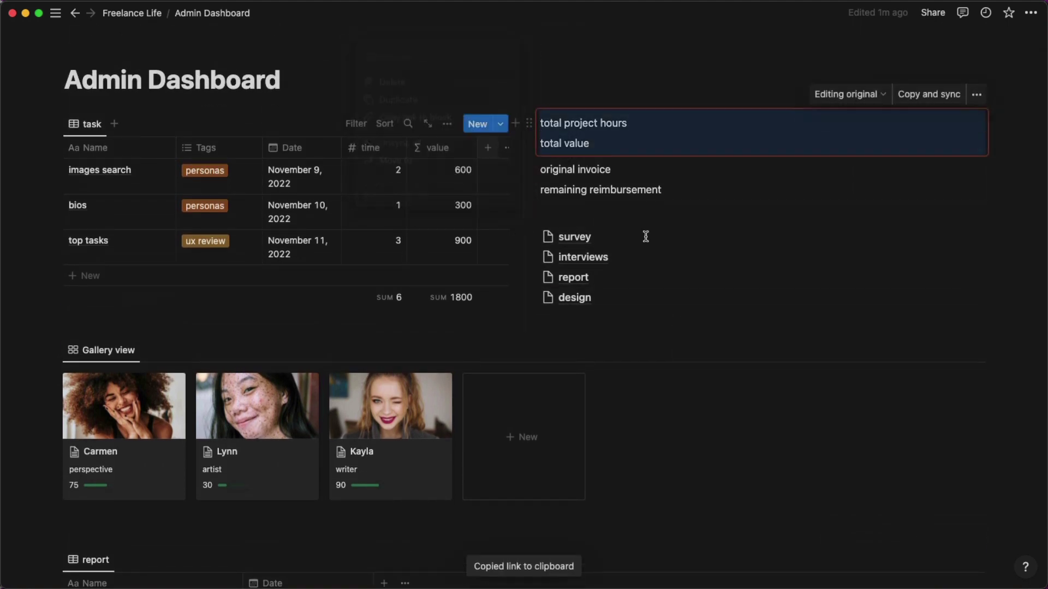
# Paste the totals block beside Hours: in the This Week template as a synced block.
pyautogui.scroll(-5, 725, 271)
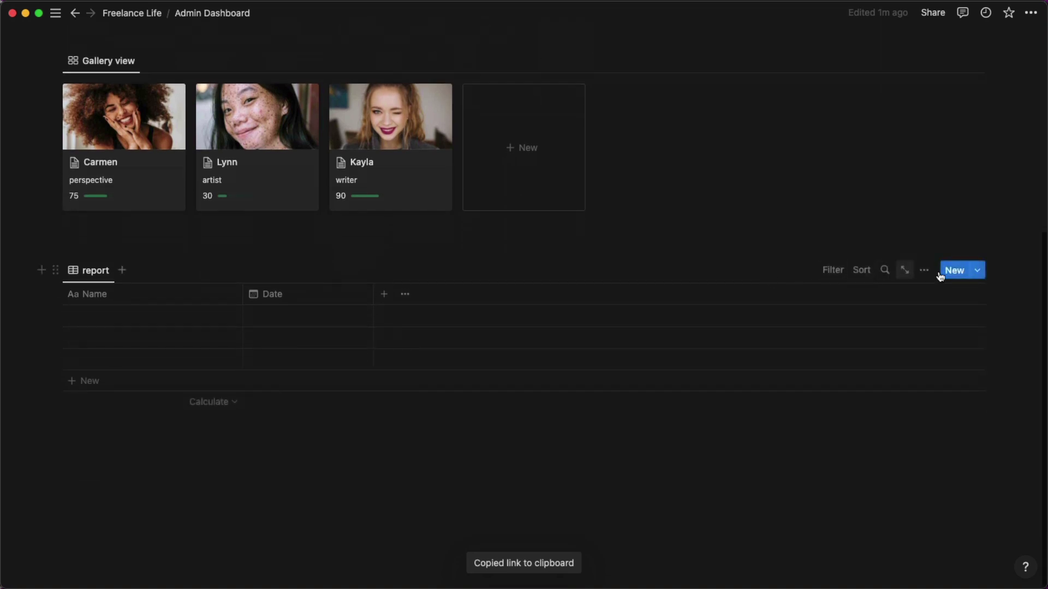
pyautogui.click(977, 271)
pyautogui.click(1025, 317)
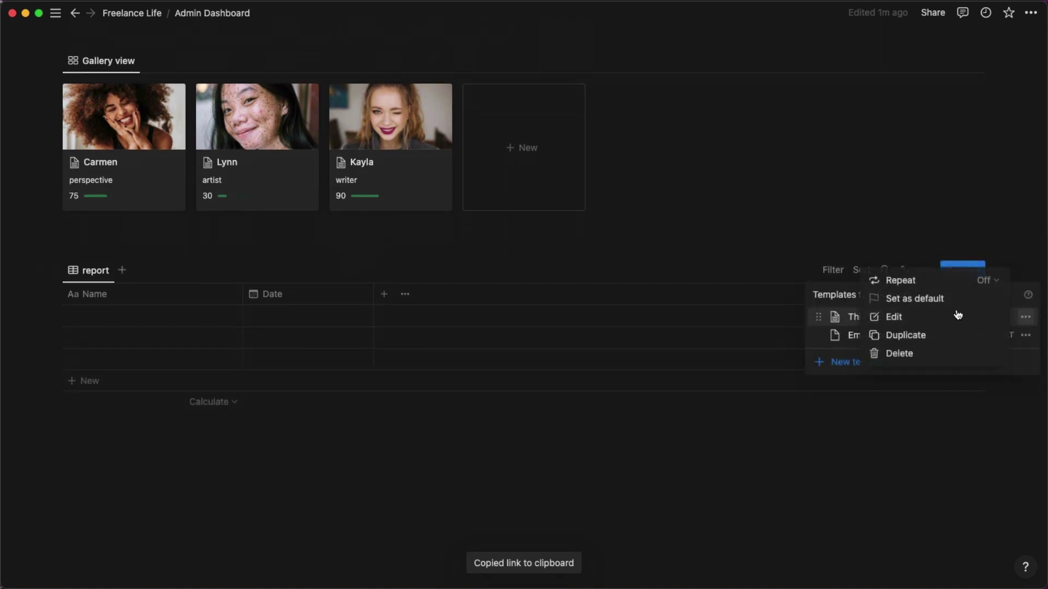
pyautogui.click(931, 318)
pyautogui.scroll(-2, 575, 331)
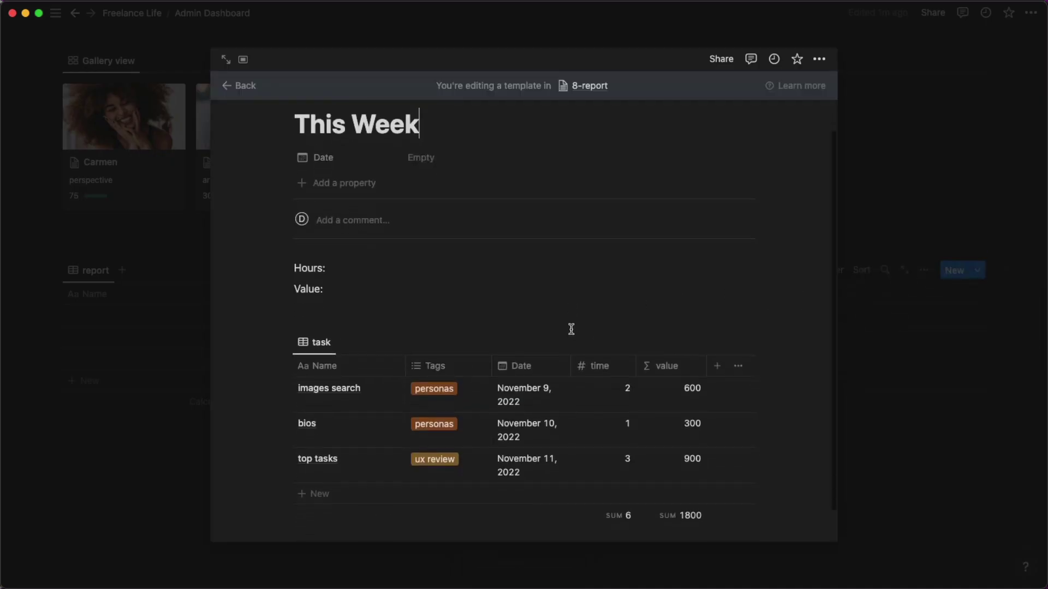
pyautogui.click(597, 235)
pyautogui.press('super+v')
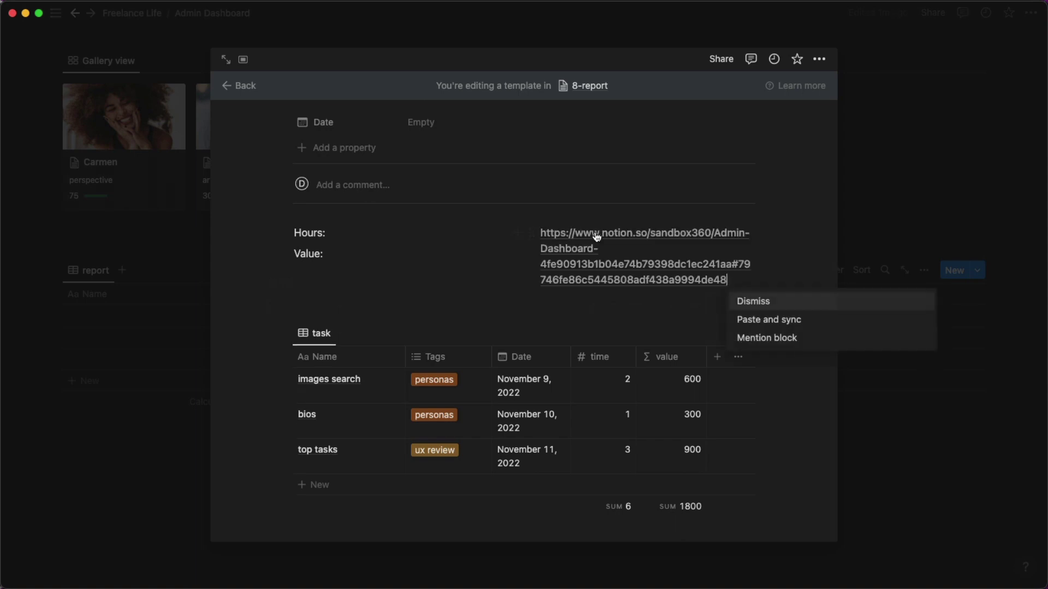
pyautogui.click(764, 321)
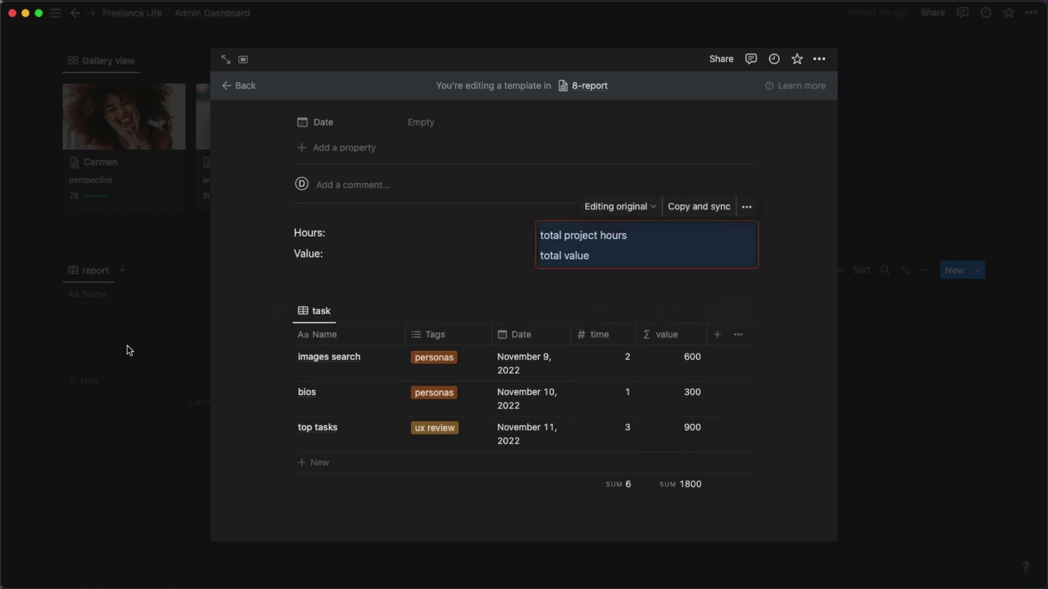
pyautogui.click(51, 356)
# Copy a link to the original invoice/remaining reimbursement block.
pyautogui.scroll(6, 304, 300)
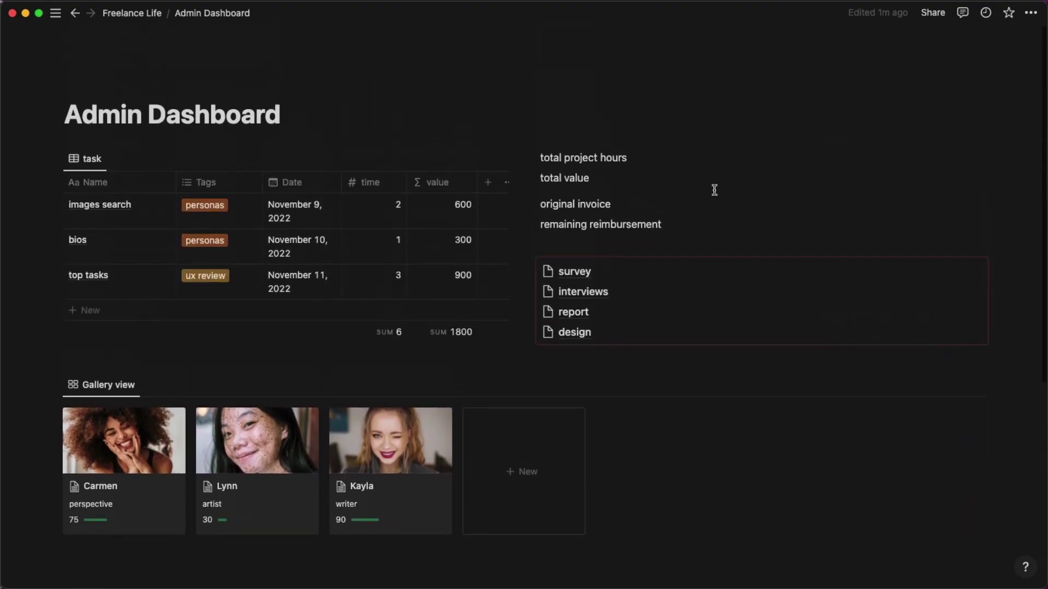
pyautogui.click(531, 205)
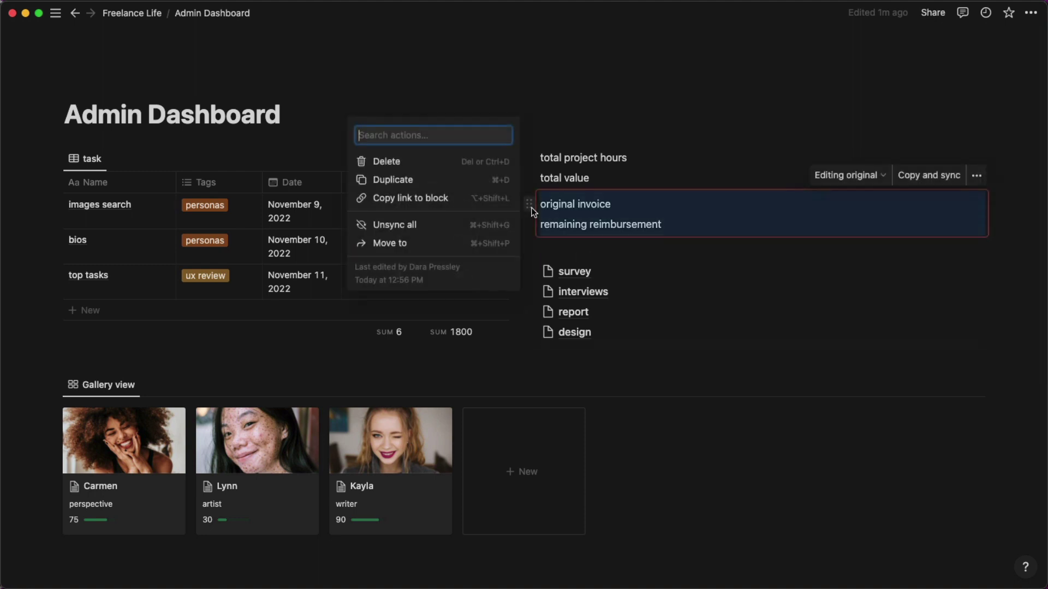
pyautogui.click(476, 198)
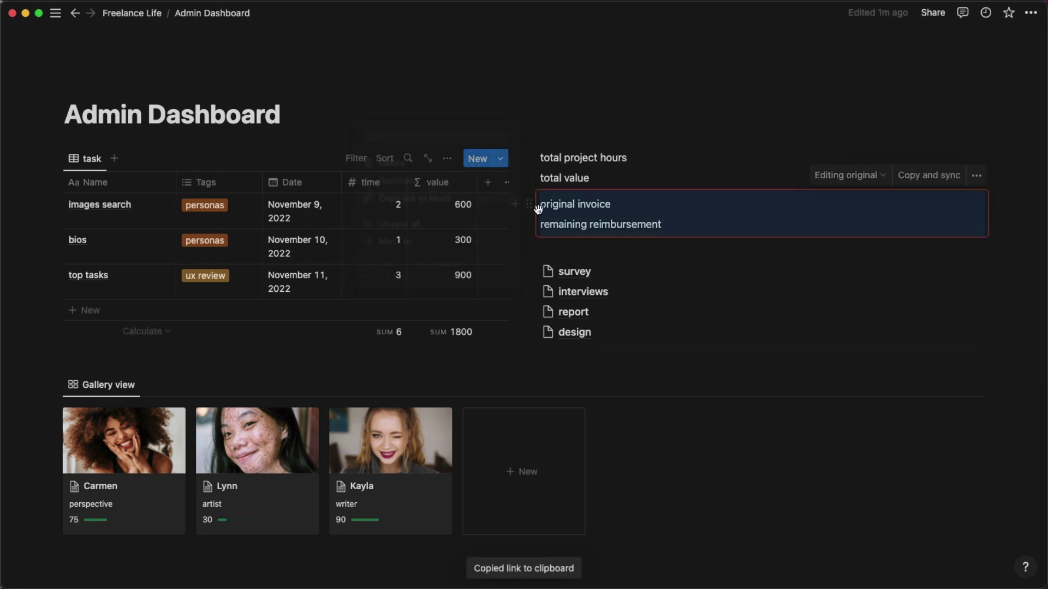
pyautogui.scroll(-6, 692, 242)
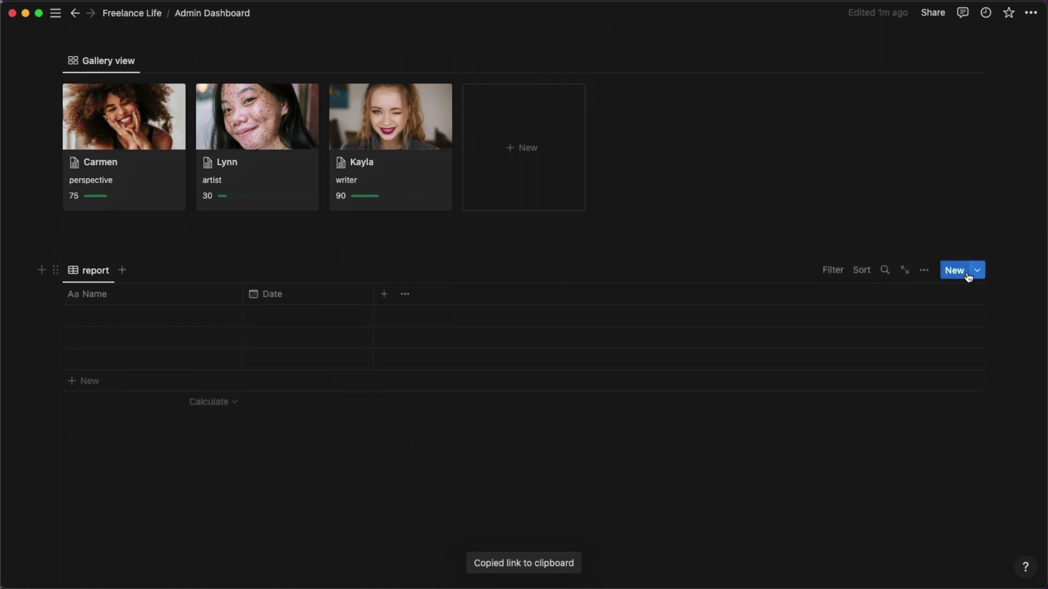
pyautogui.click(977, 270)
# In the This Week template, add a two-column block below the task table.
pyautogui.click(1024, 317)
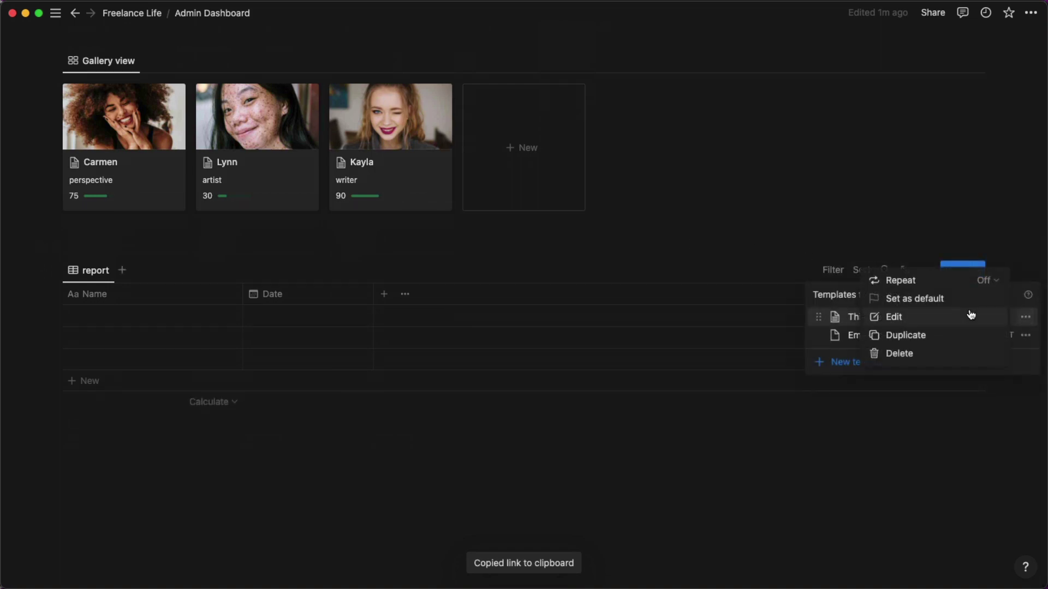
pyautogui.click(933, 316)
pyautogui.scroll(-2, 789, 268)
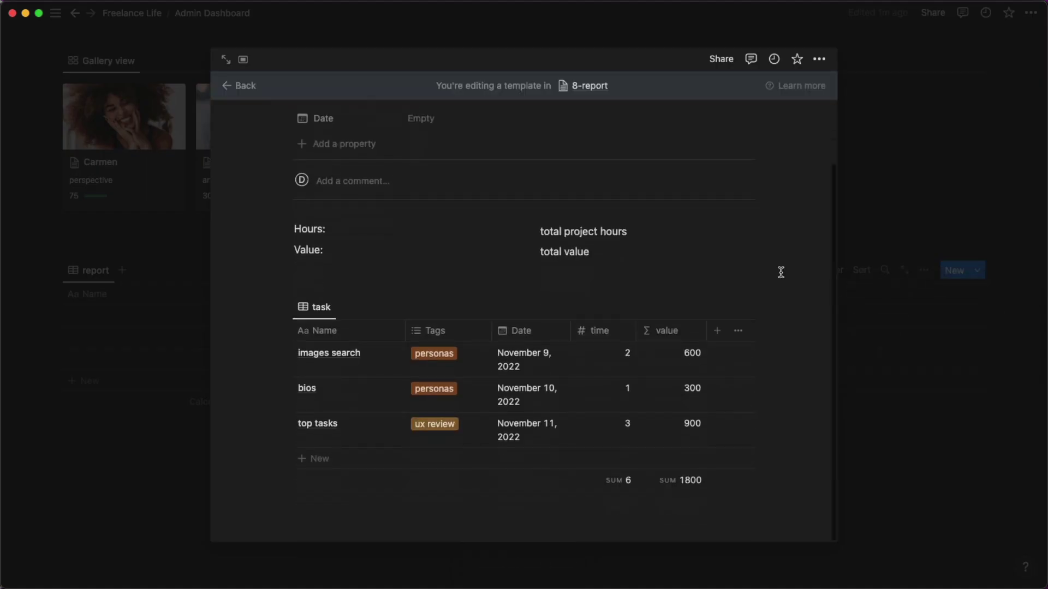
pyautogui.click(368, 507)
pyautogui.scroll(-2, 371, 510)
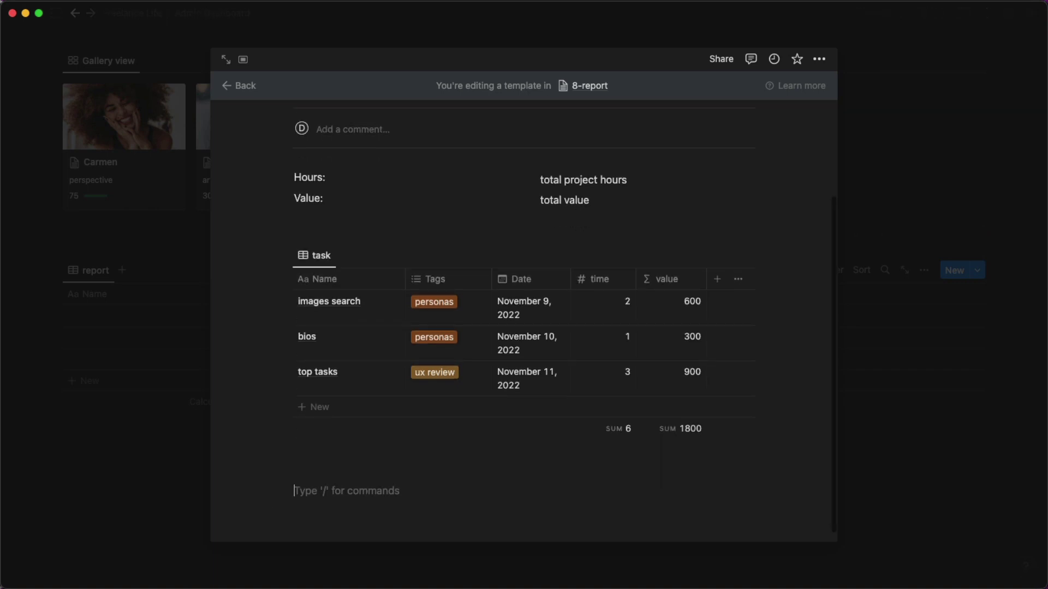
pyautogui.write('/')
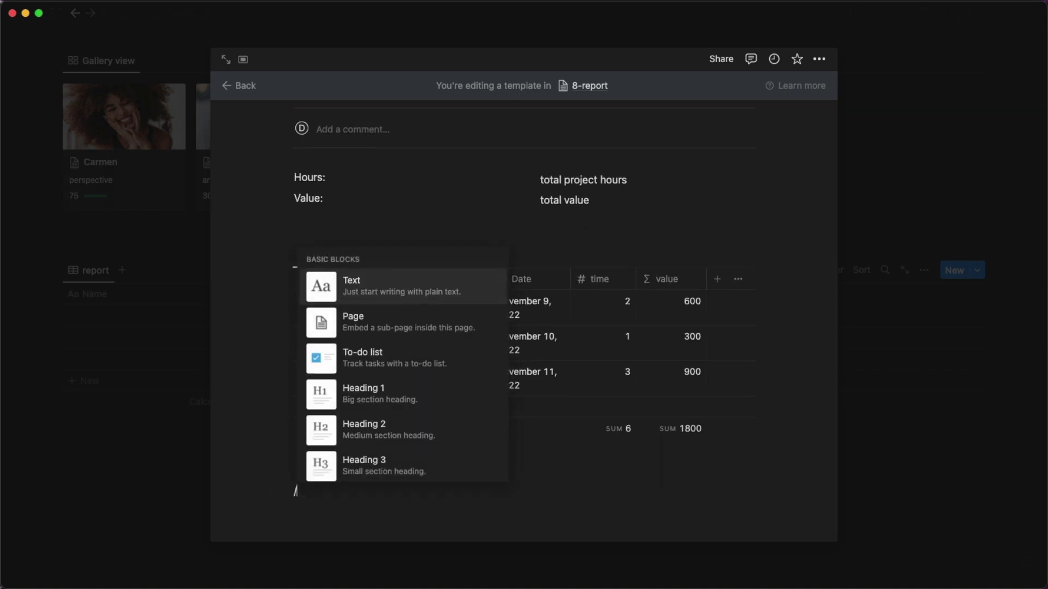
pyautogui.write('2')
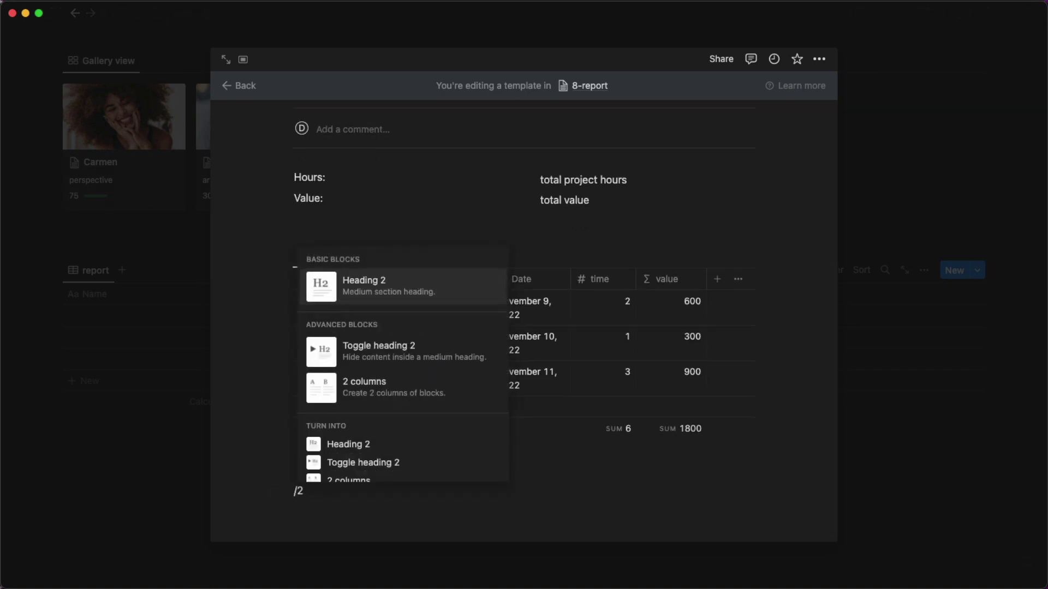
pyautogui.write(' x')
pyautogui.press('BackSpace')
pyautogui.write('co')
pyautogui.press('Return')
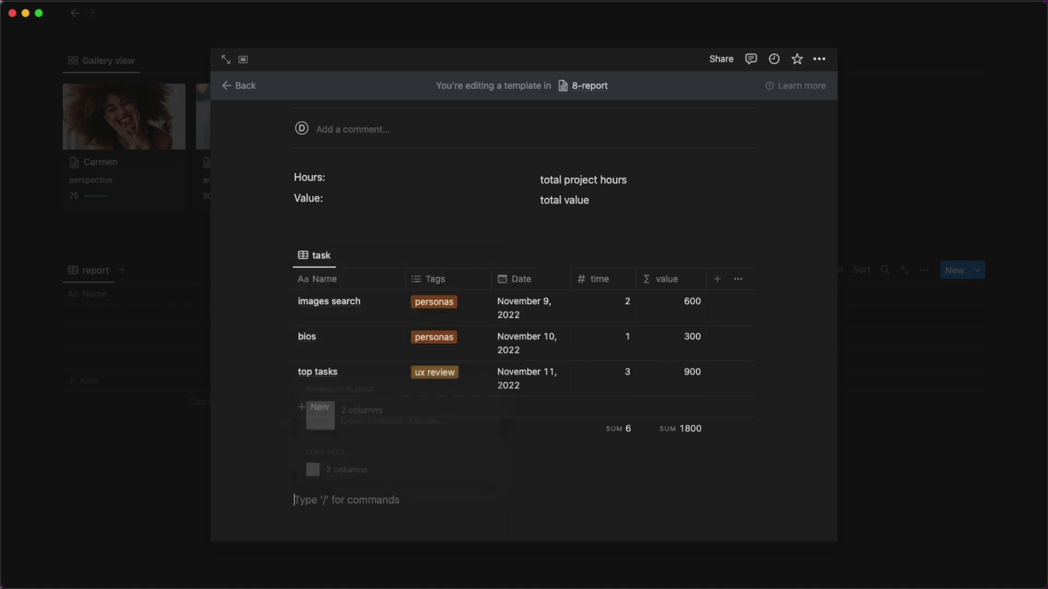
# Paste the invoice block there as a synced block and resize the two columns.
pyautogui.press('super+v')
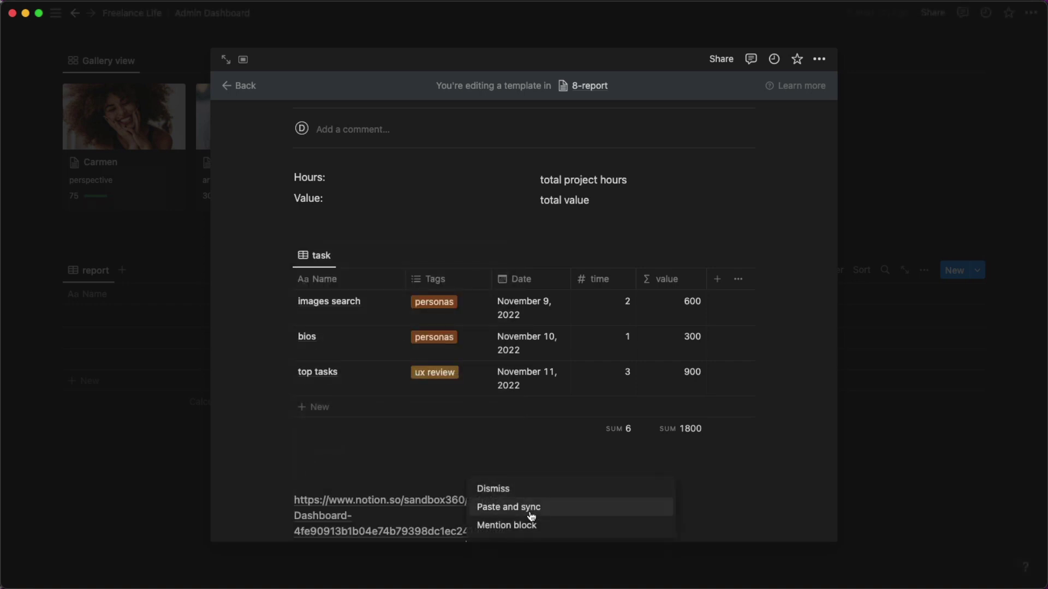
pyautogui.click(530, 507)
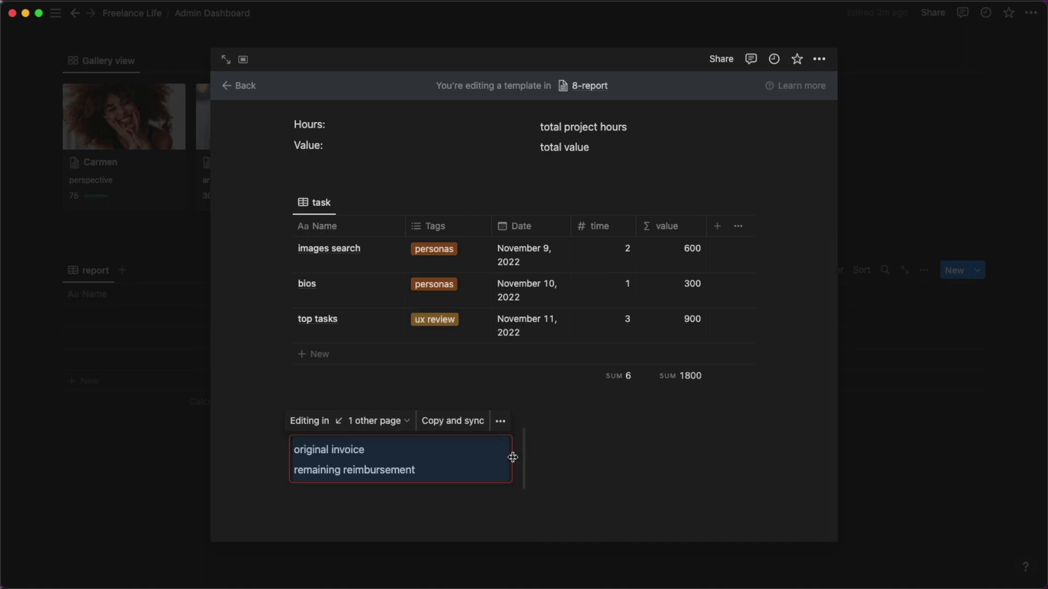
pyautogui.click(596, 457)
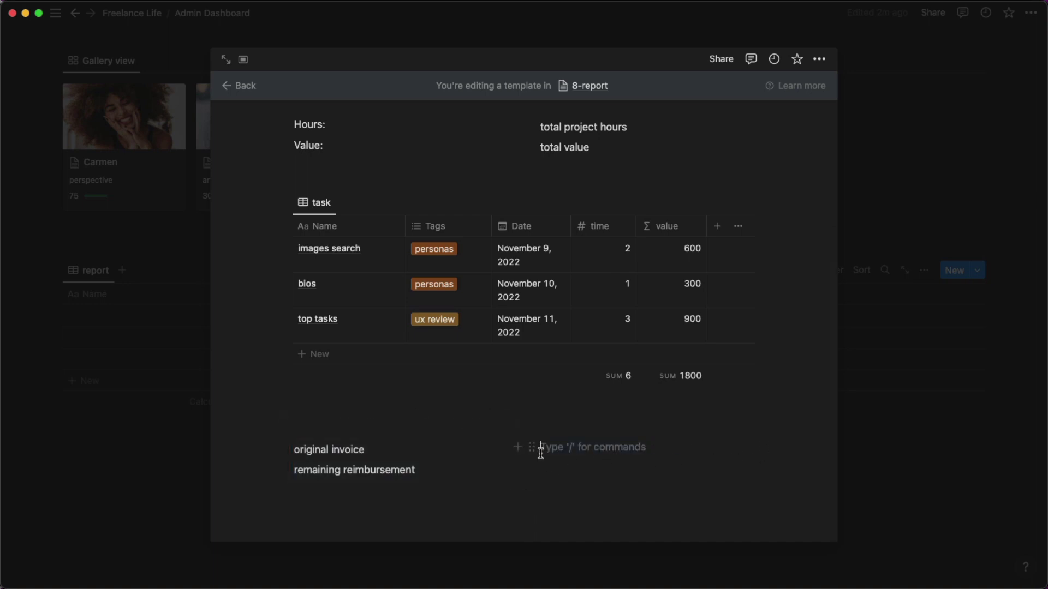
pyautogui.moveTo(522, 457); pyautogui.dragTo(537, 458)
pyautogui.click(893, 424)
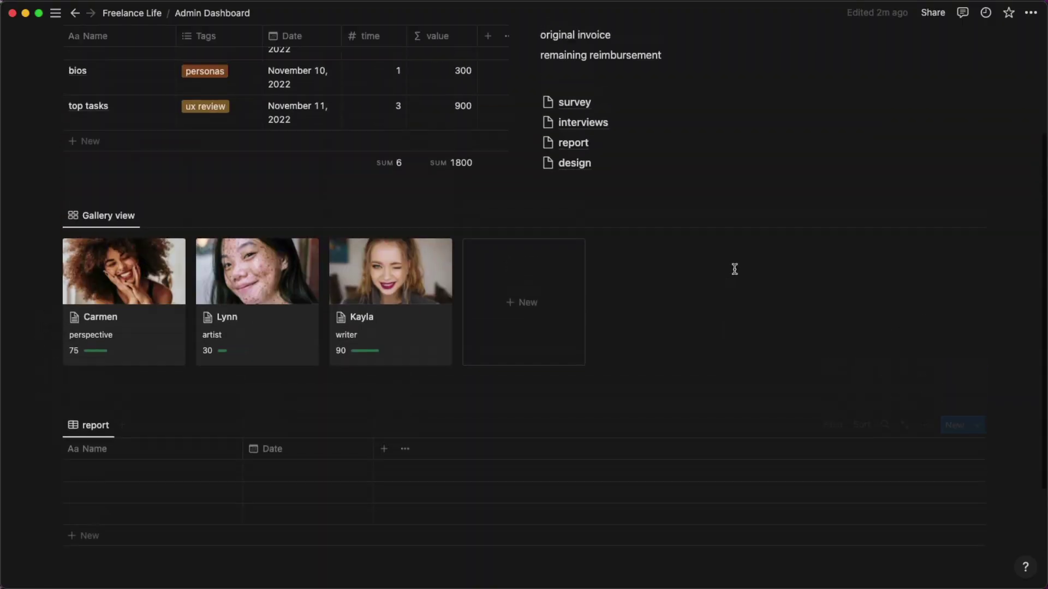
# Give the original invoice line a yellow background.
pyautogui.scroll(5, 732, 271)
pyautogui.click(529, 206)
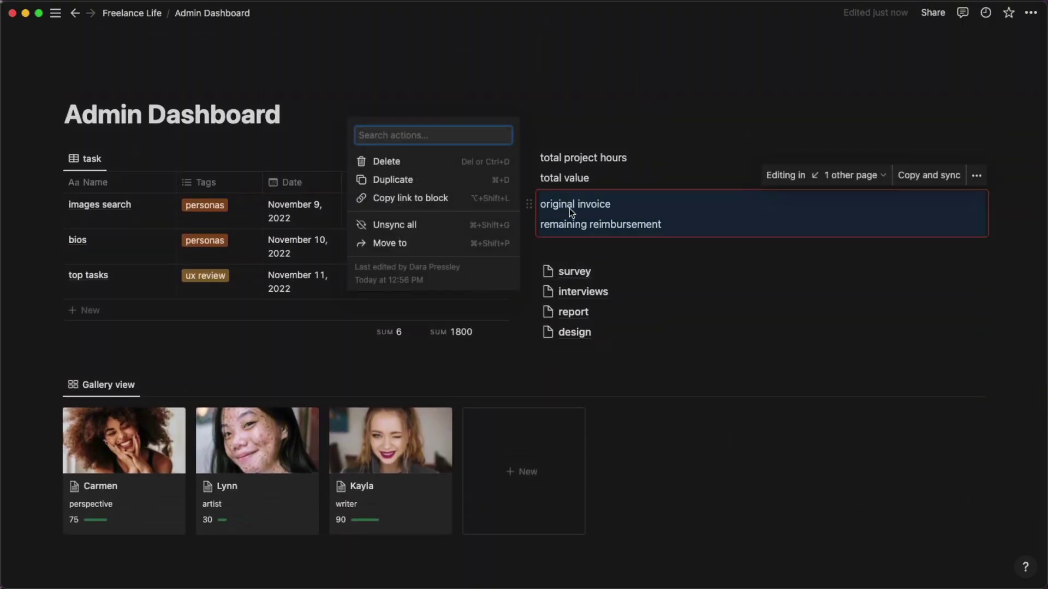
pyautogui.click(568, 208)
pyautogui.click(549, 207)
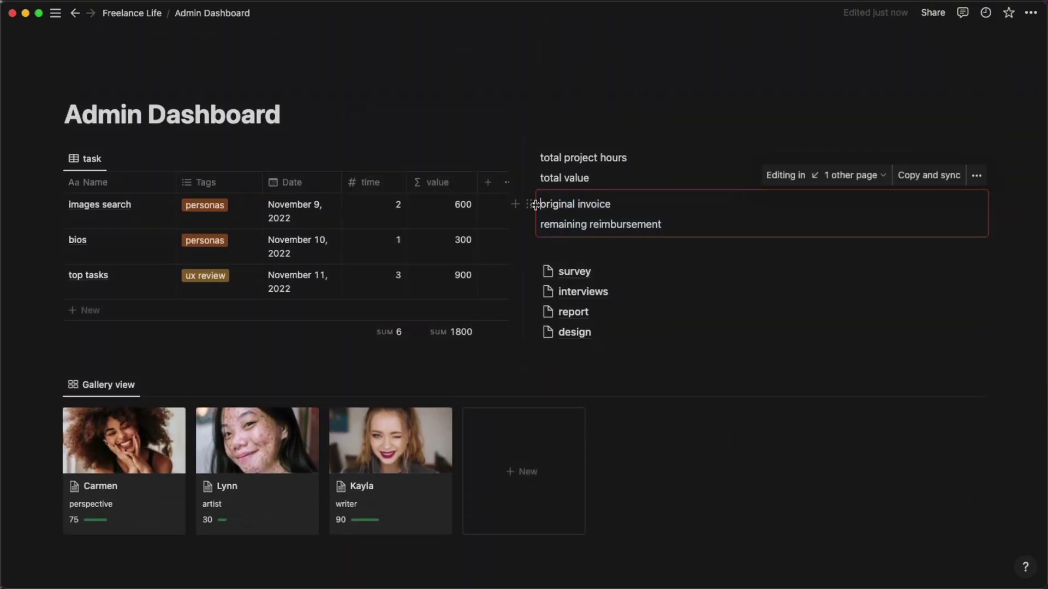
pyautogui.click(529, 205)
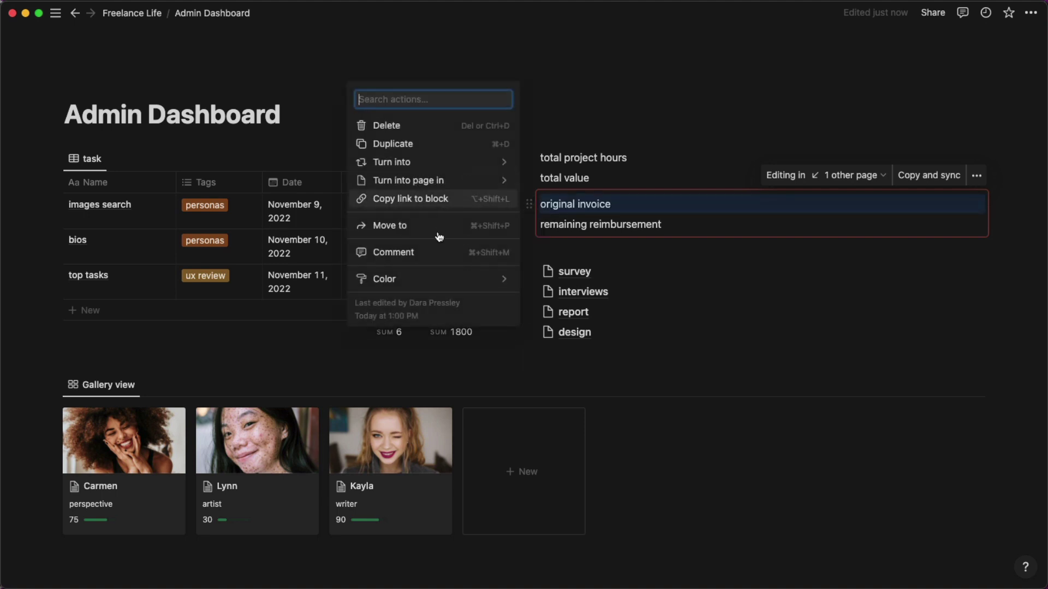
pyautogui.moveTo(436, 279)
pyautogui.click(562, 103)
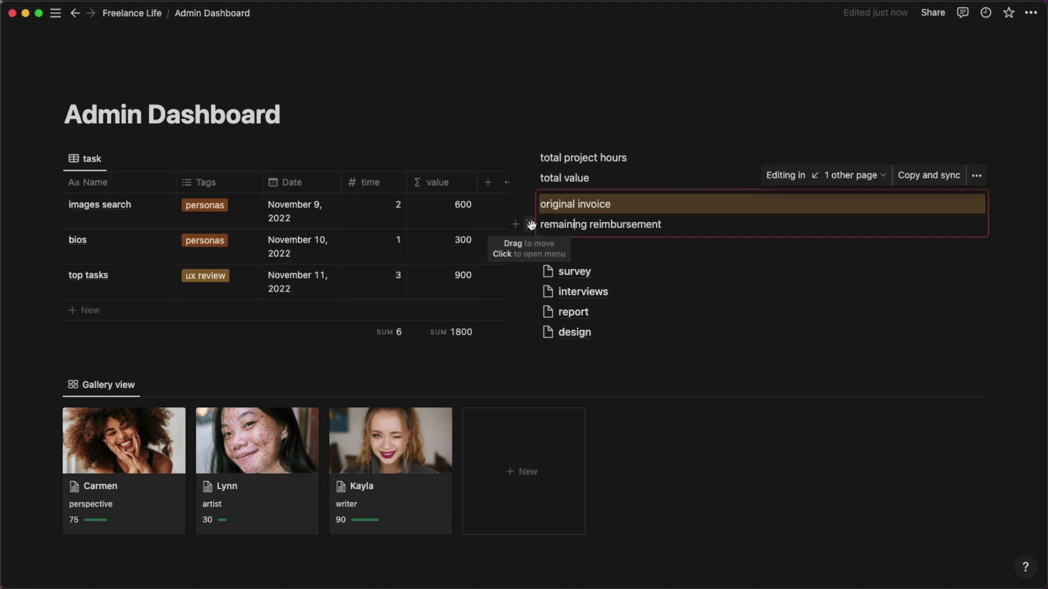
# Give the remaining reimbursement line a blue background.
pyautogui.click(529, 224)
pyautogui.moveTo(464, 300)
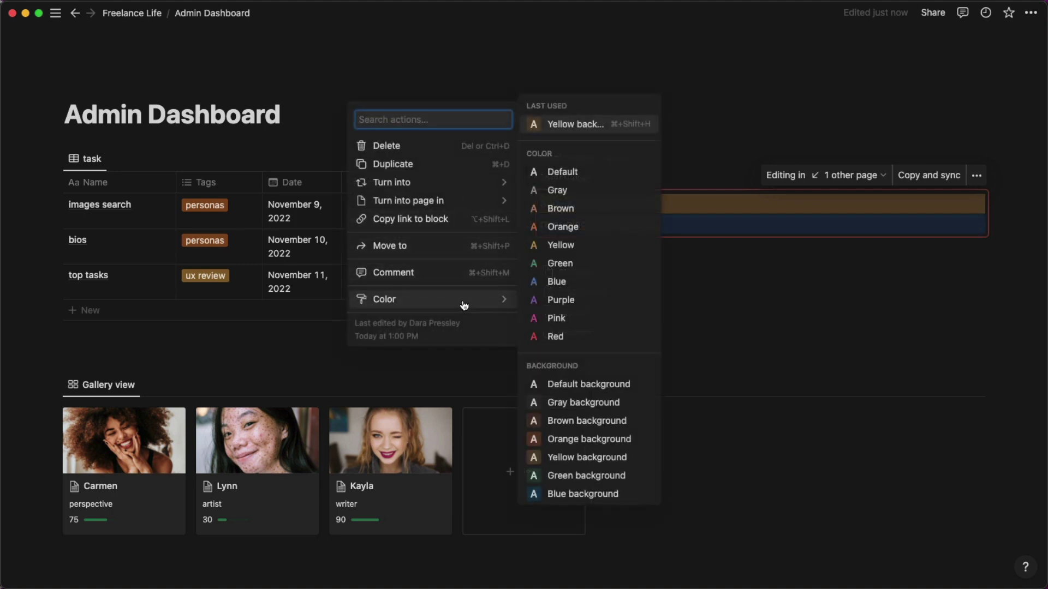
pyautogui.scroll(-3, 609, 350)
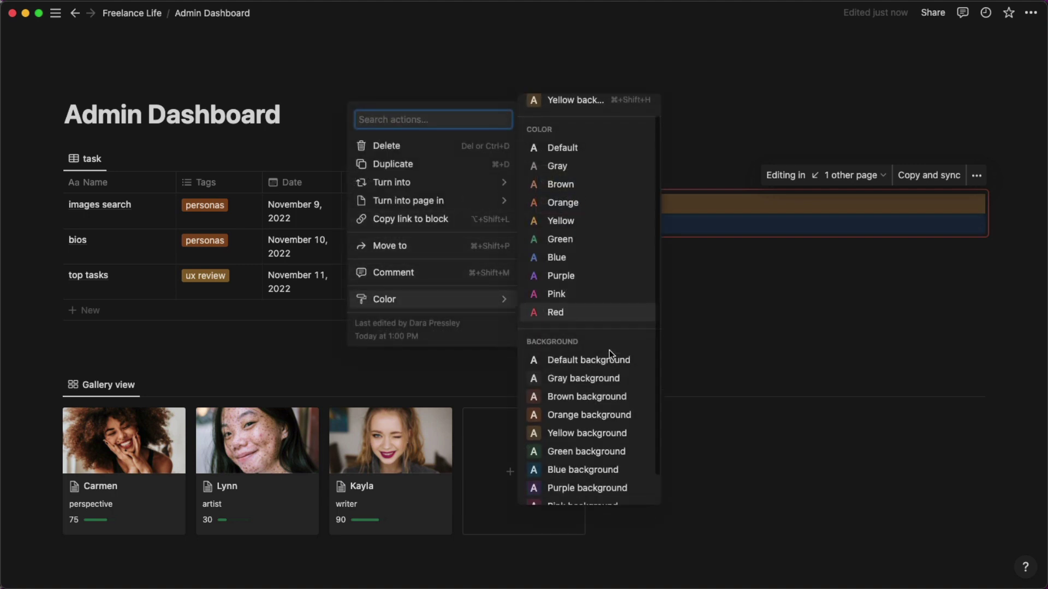
pyautogui.click(599, 438)
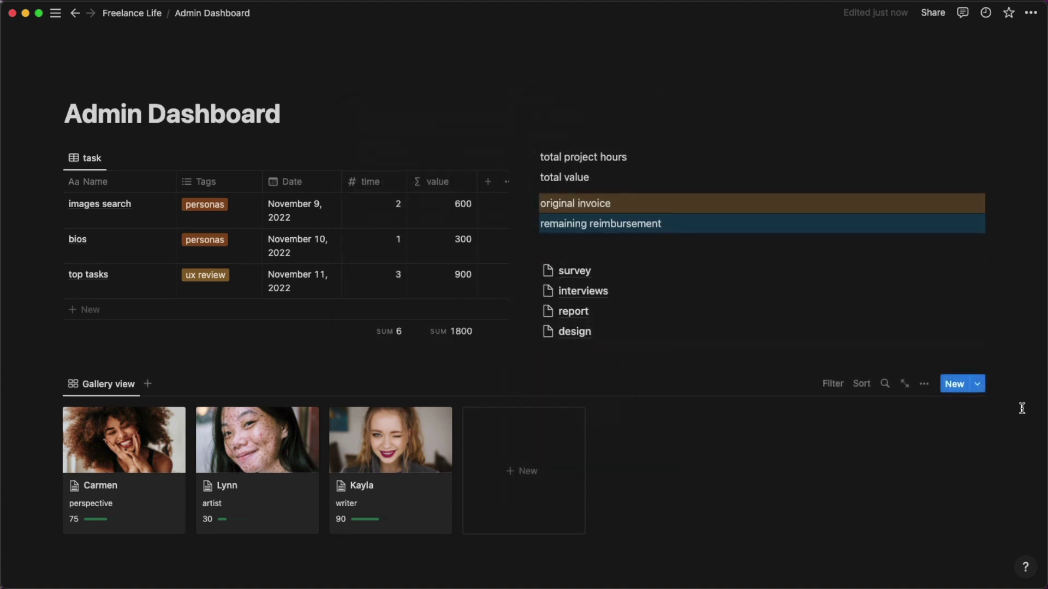
pyautogui.scroll(-5, 1022, 409)
pyautogui.click(980, 311)
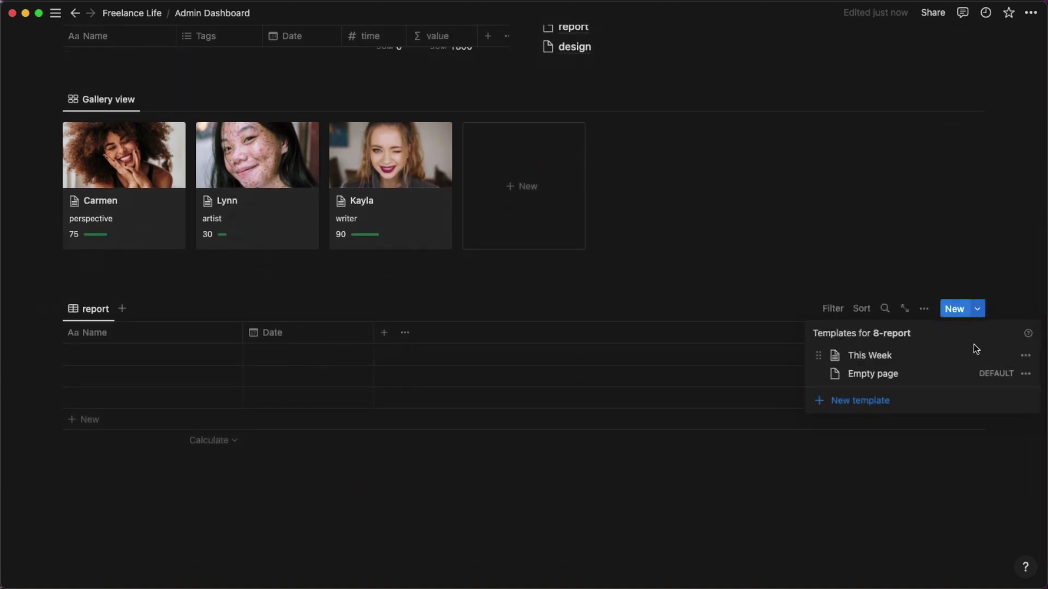
pyautogui.click(1025, 355)
pyautogui.click(956, 357)
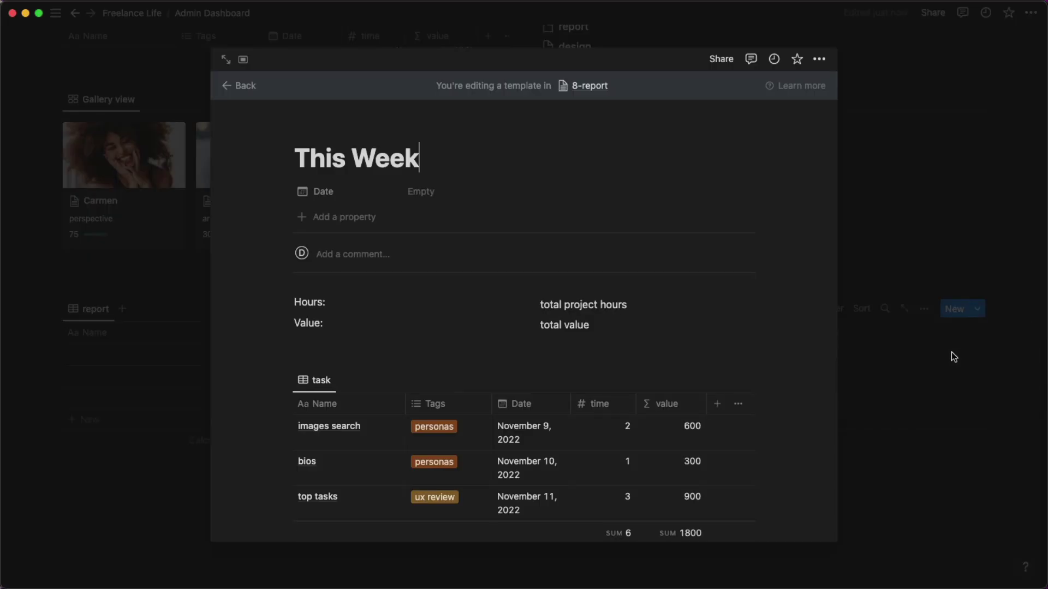
pyautogui.scroll(-4, 682, 323)
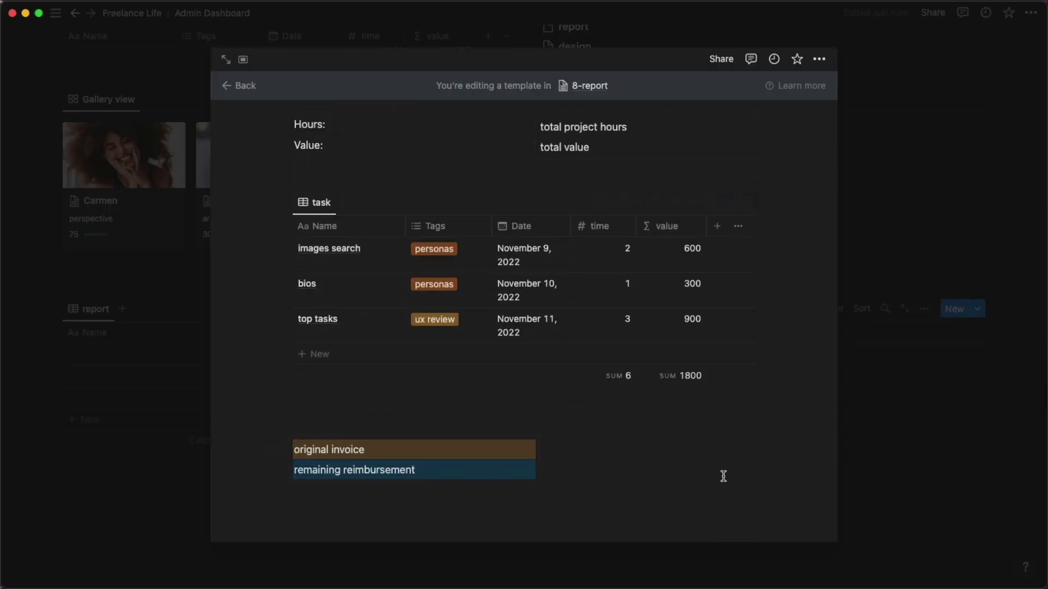
pyautogui.scroll(2, 767, 430)
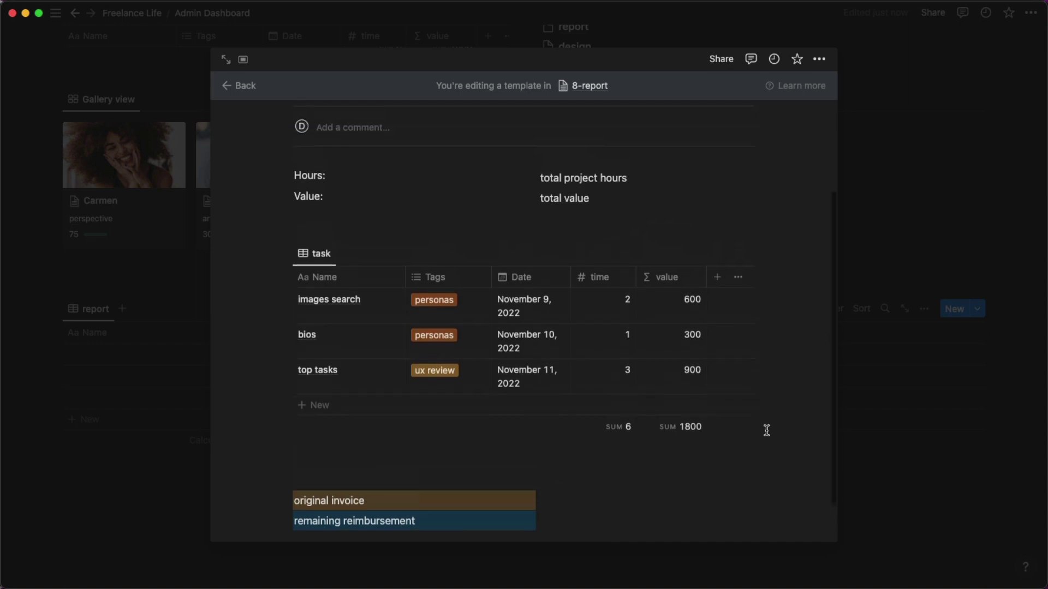
pyautogui.scroll(-2, 767, 429)
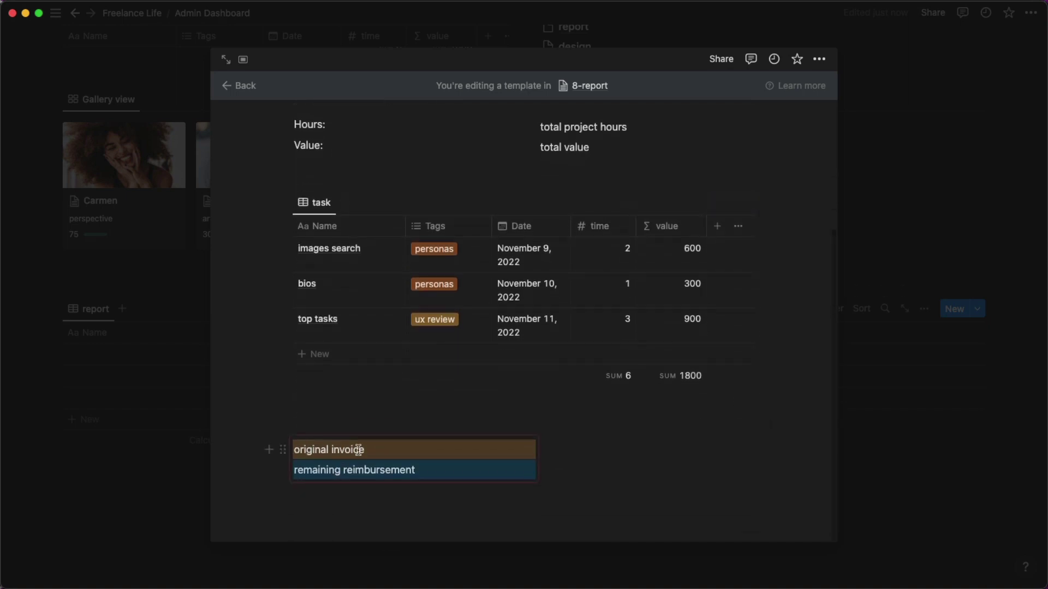
pyautogui.click(883, 461)
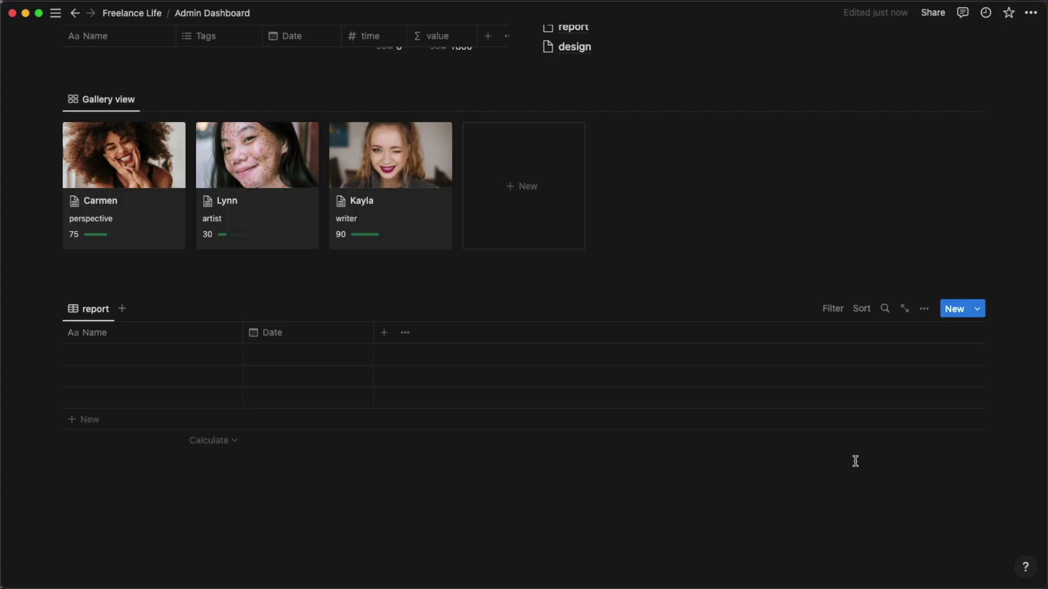
pyautogui.scroll(4, 720, 433)
# Delete the three empty rows of the report table and open the This Week template's options.
pyautogui.scroll(-2, 721, 434)
pyautogui.scroll(-2, 721, 433)
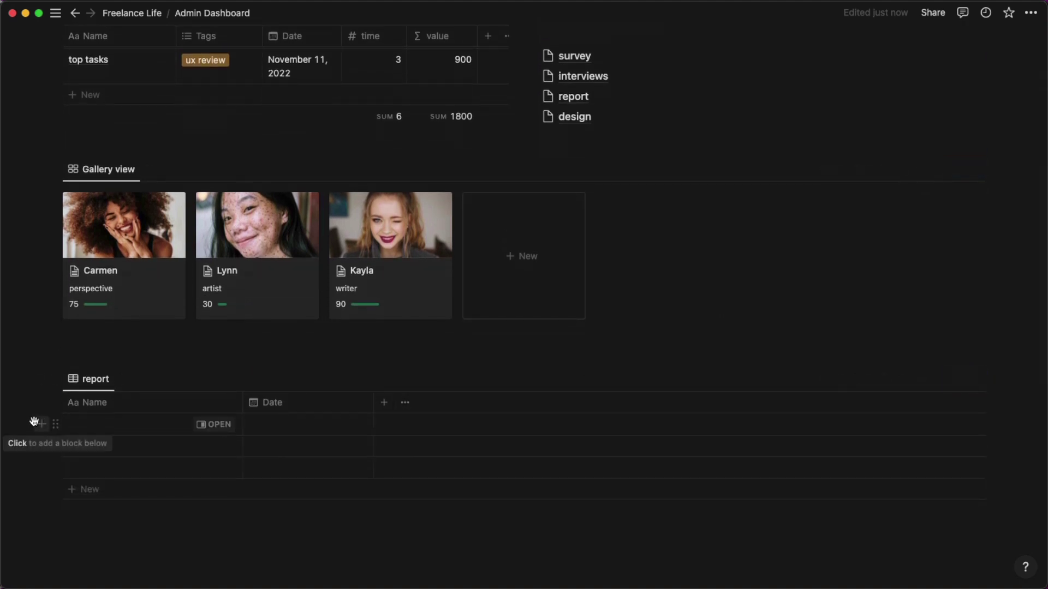
pyautogui.moveTo(34, 422); pyautogui.dragTo(92, 467)
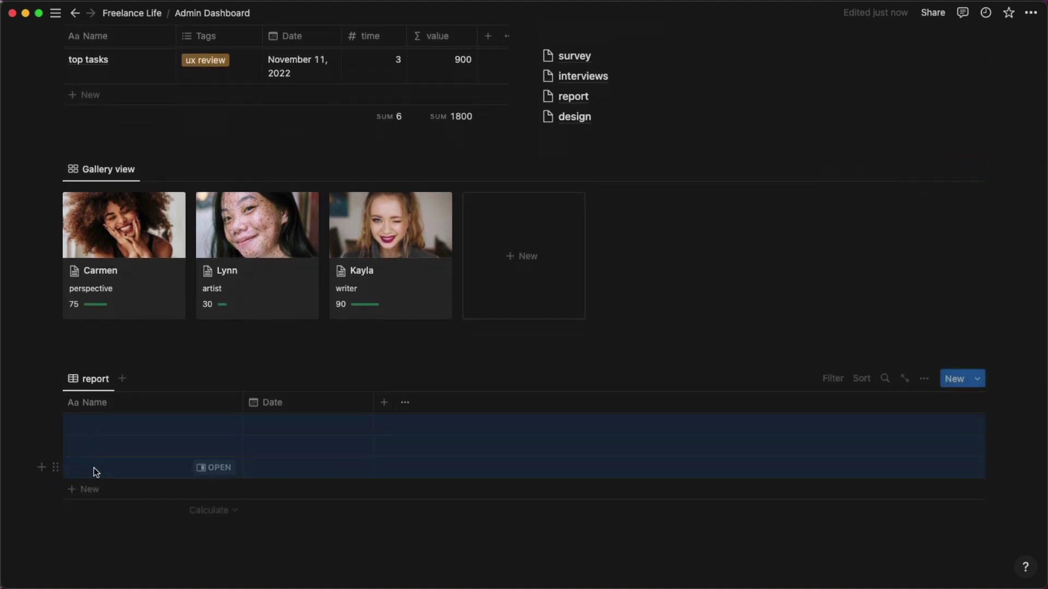
pyautogui.press('BackSpace')
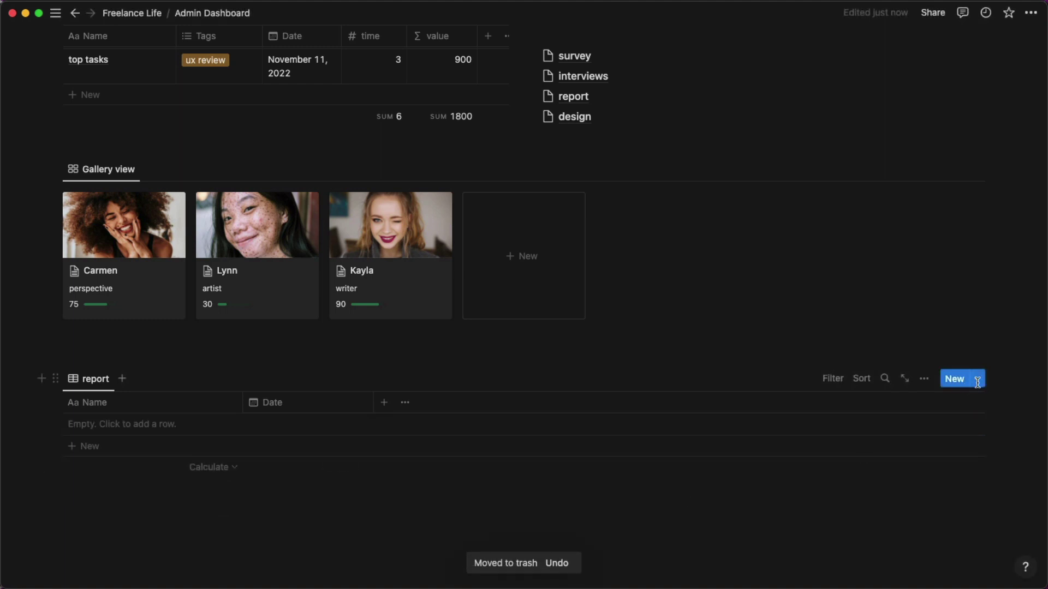
pyautogui.click(976, 379)
pyautogui.click(1026, 426)
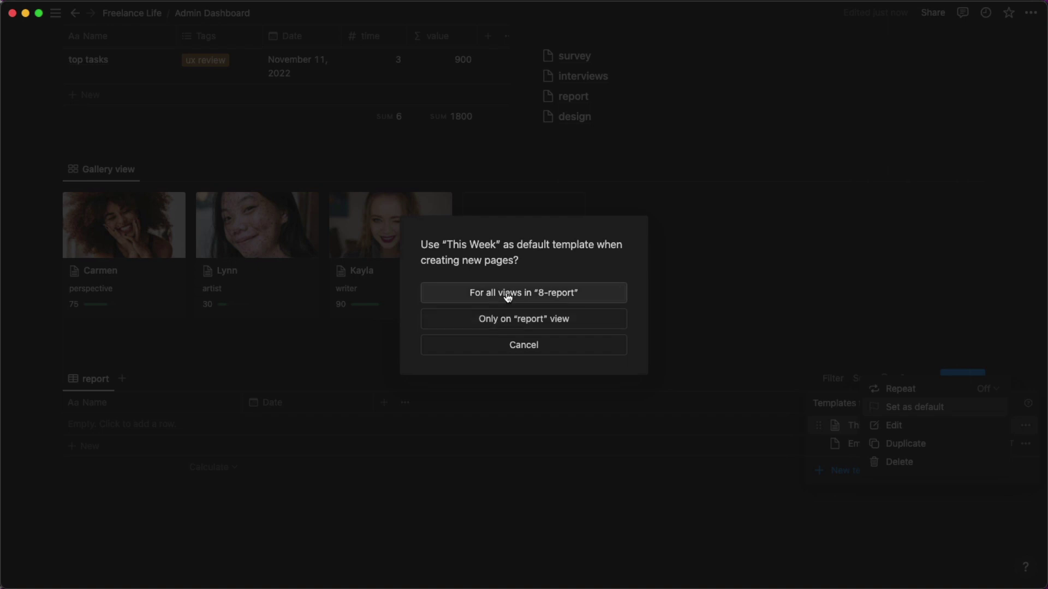
# Set This Week as default for all 8-report views, then add and preview a 'week' entry.
pyautogui.click(508, 297)
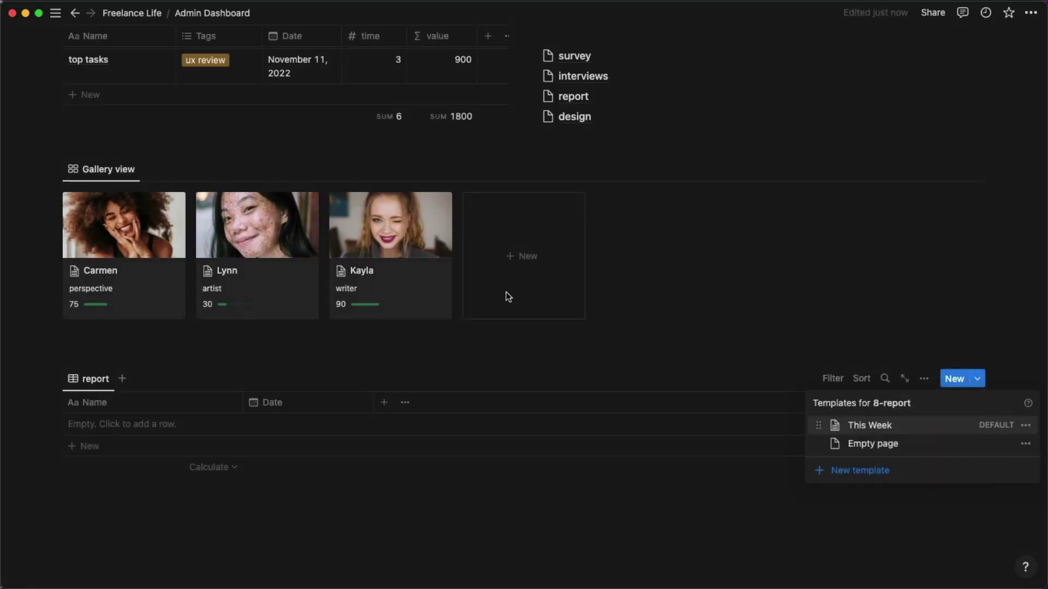
pyautogui.click(471, 357)
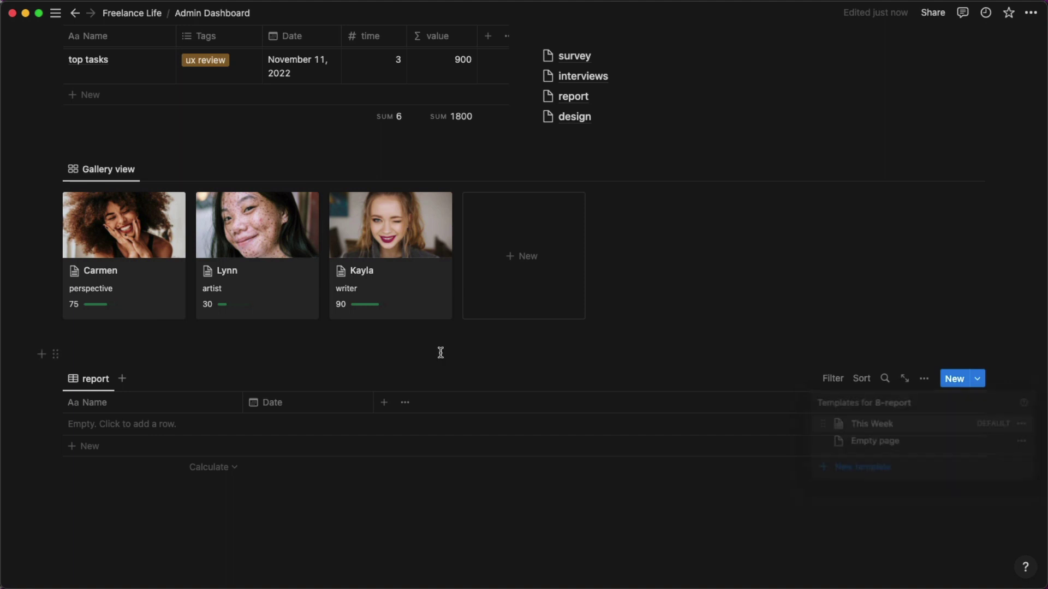
pyautogui.click(87, 447)
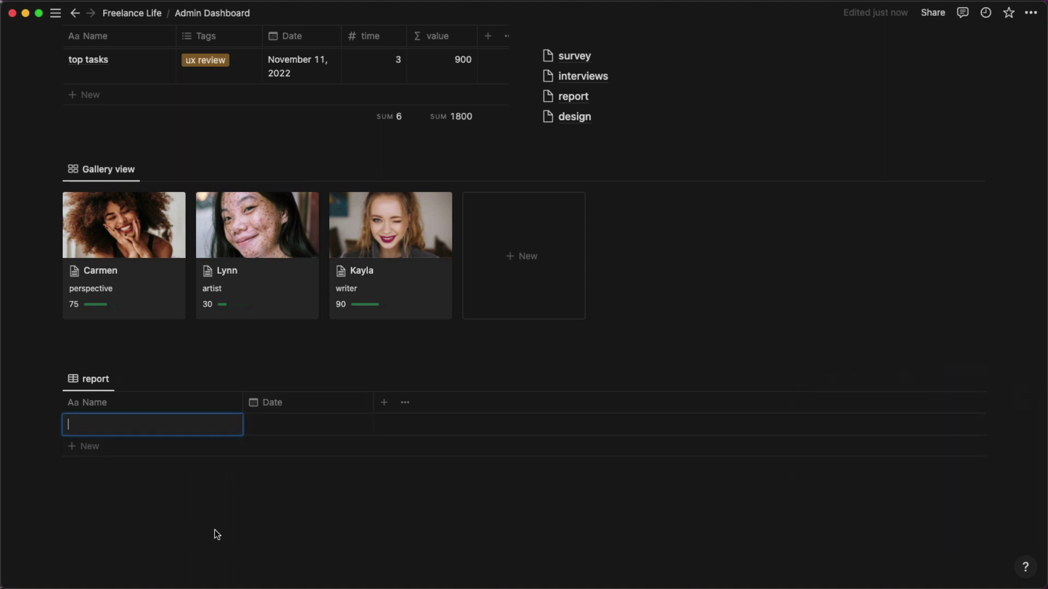
pyautogui.write('week')
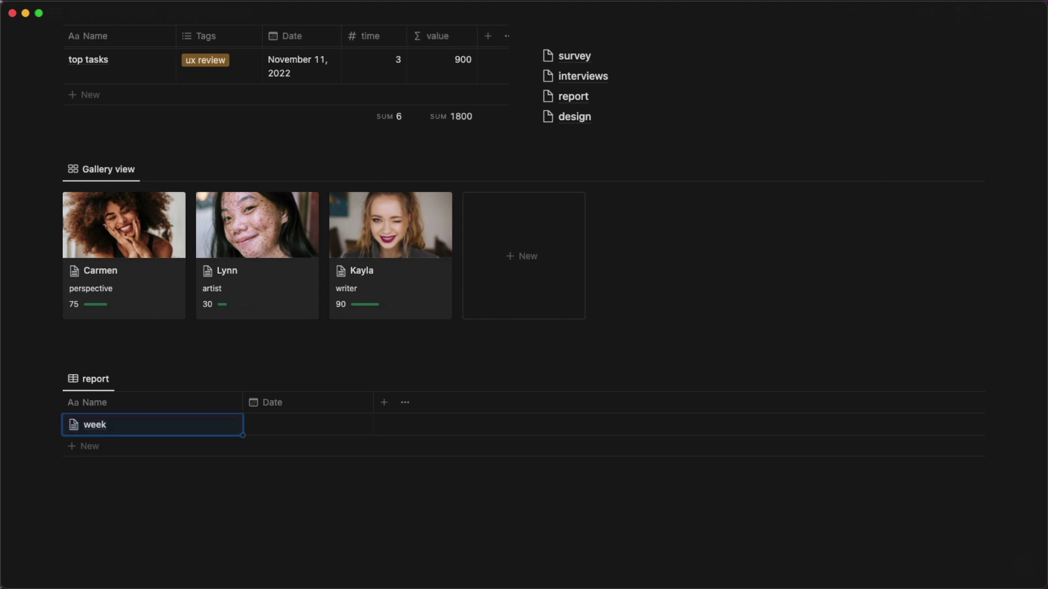
pyautogui.click(221, 425)
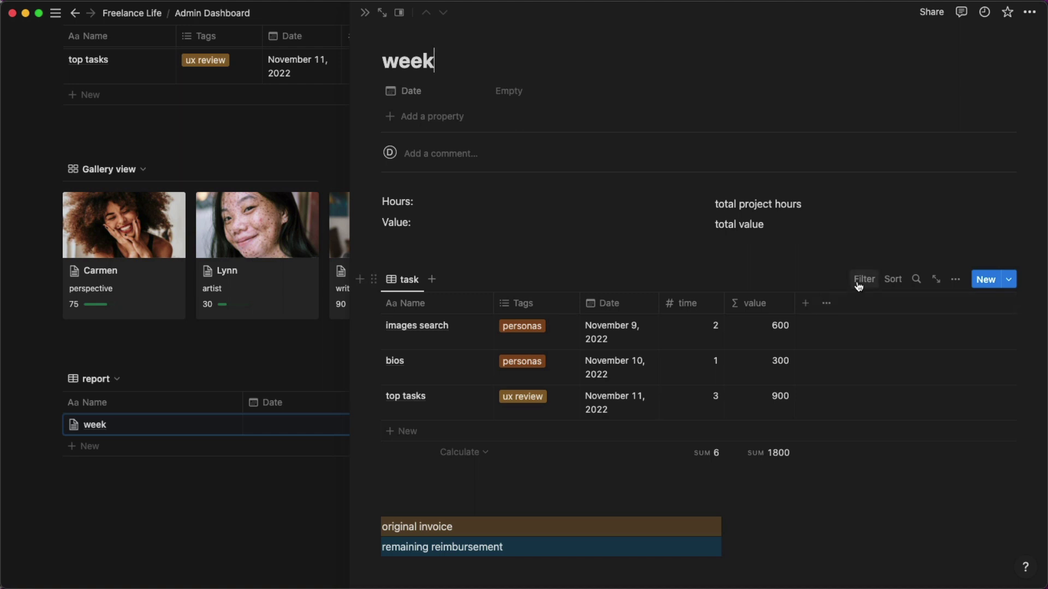
pyautogui.click(94, 487)
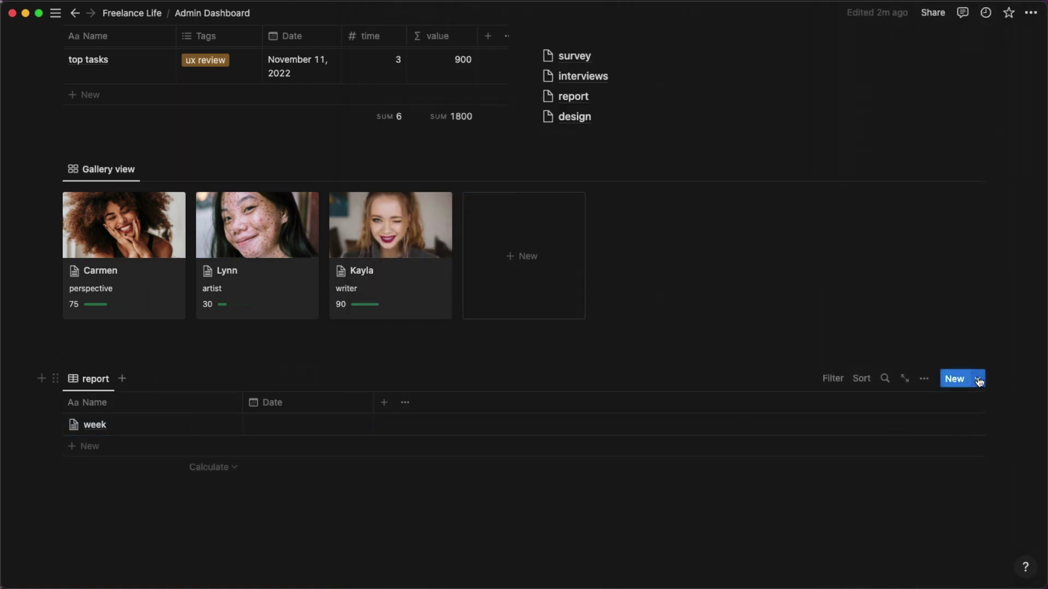
# Make the This Week template repeat weekly on Sundays at 8:00 AM.
pyautogui.click(978, 379)
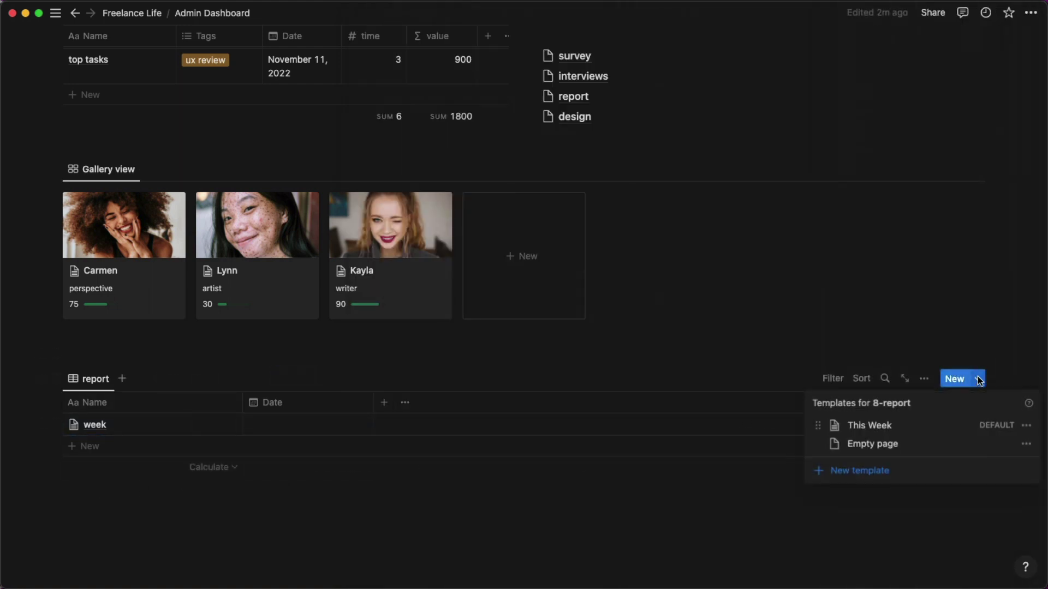
pyautogui.click(1026, 426)
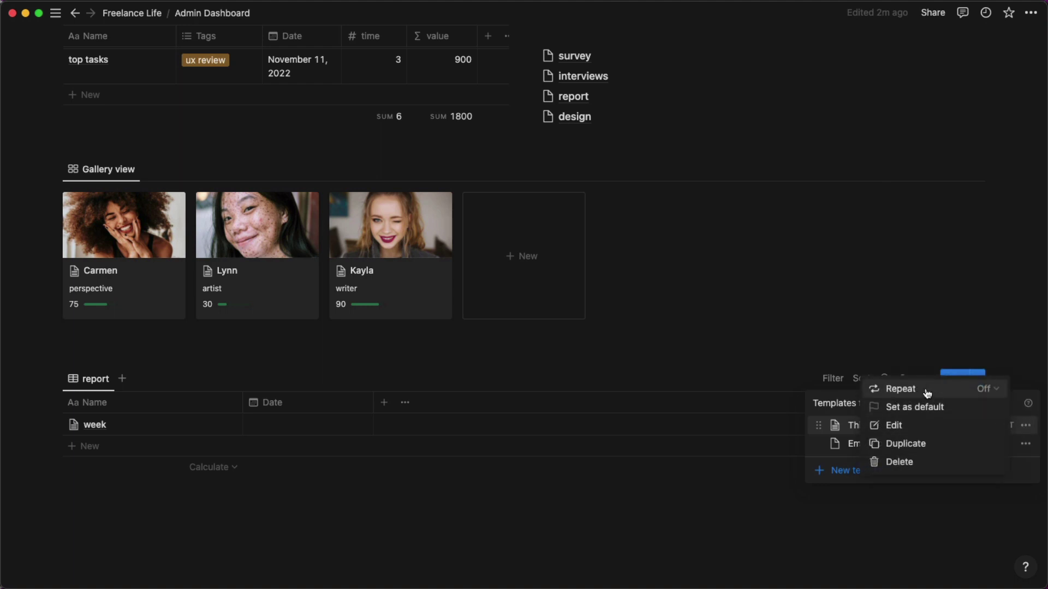
pyautogui.click(977, 388)
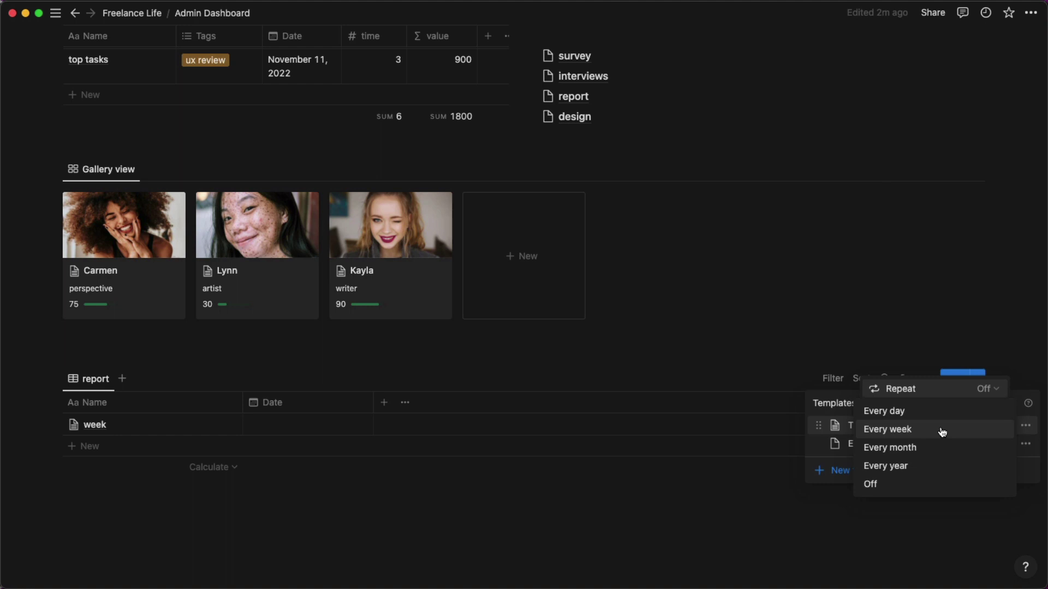
pyautogui.click(942, 431)
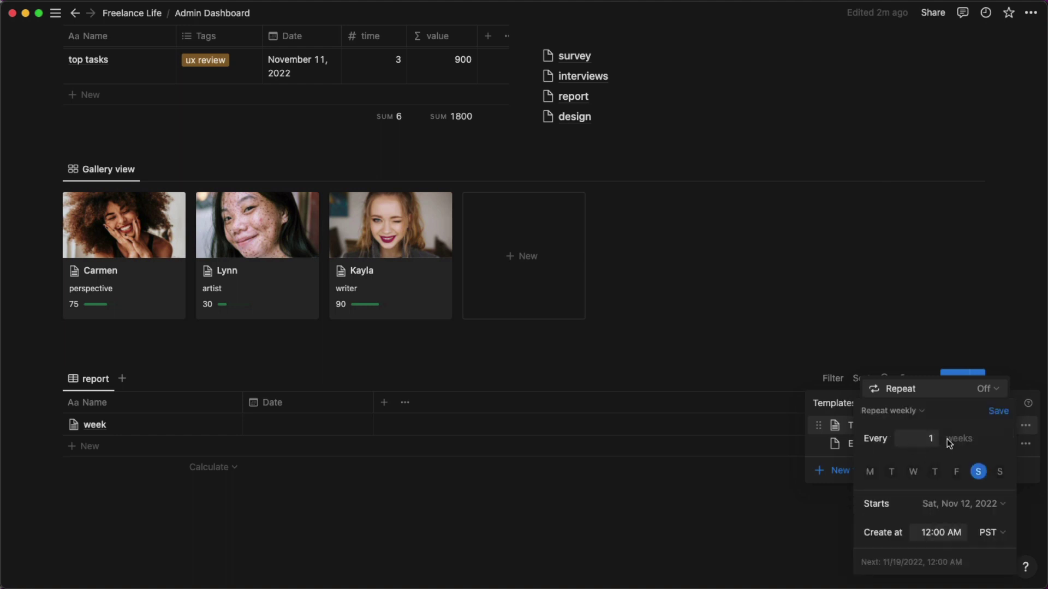
pyautogui.click(950, 501)
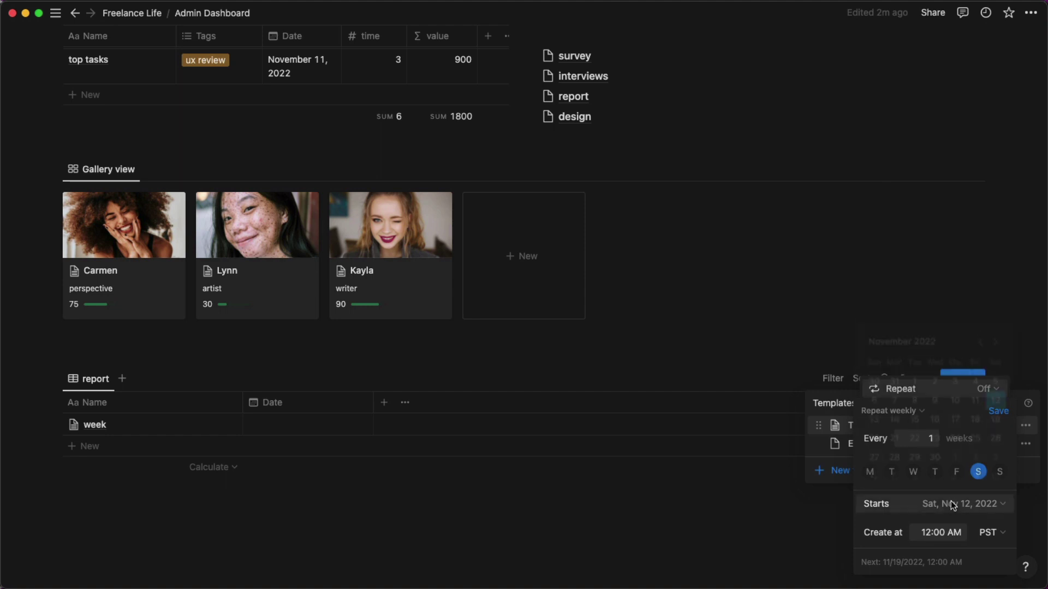
pyautogui.click(985, 511)
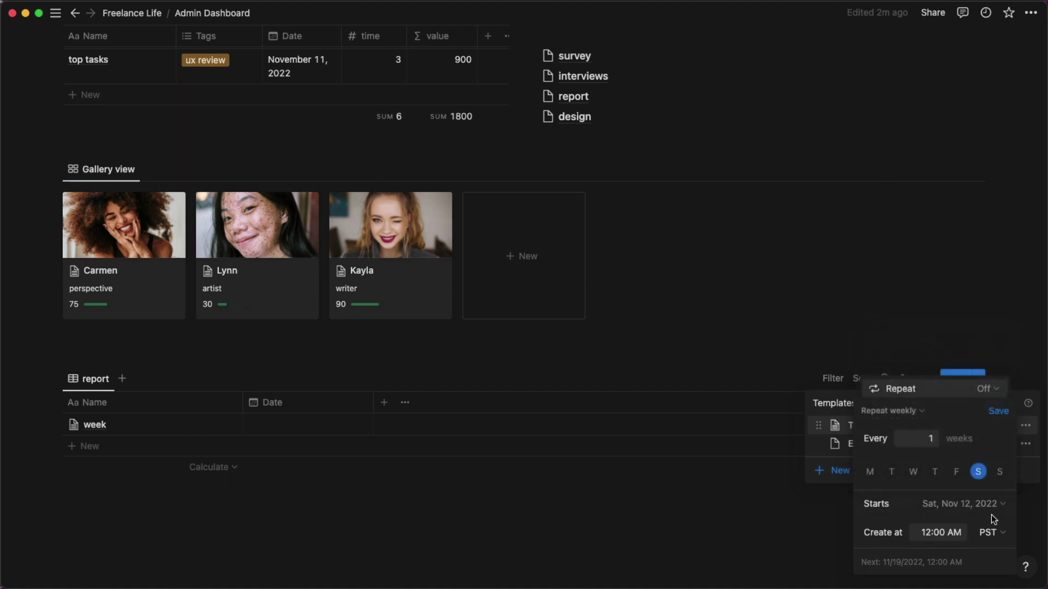
pyautogui.click(999, 471)
pyautogui.click(978, 472)
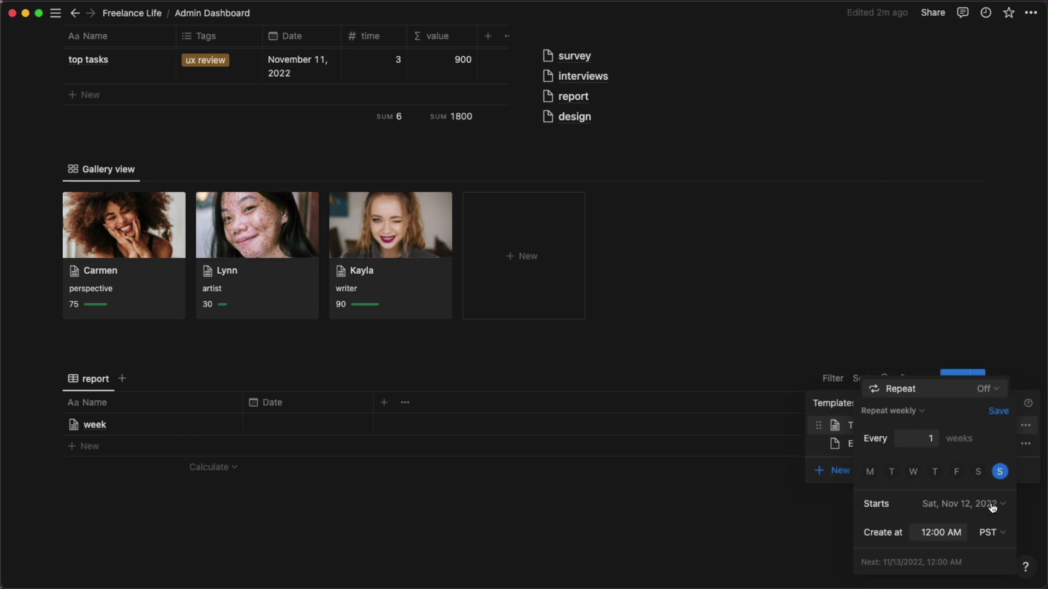
pyautogui.click(929, 532)
pyautogui.press('BackSpace')
pyautogui.press('BackSpace')
pyautogui.write('8')
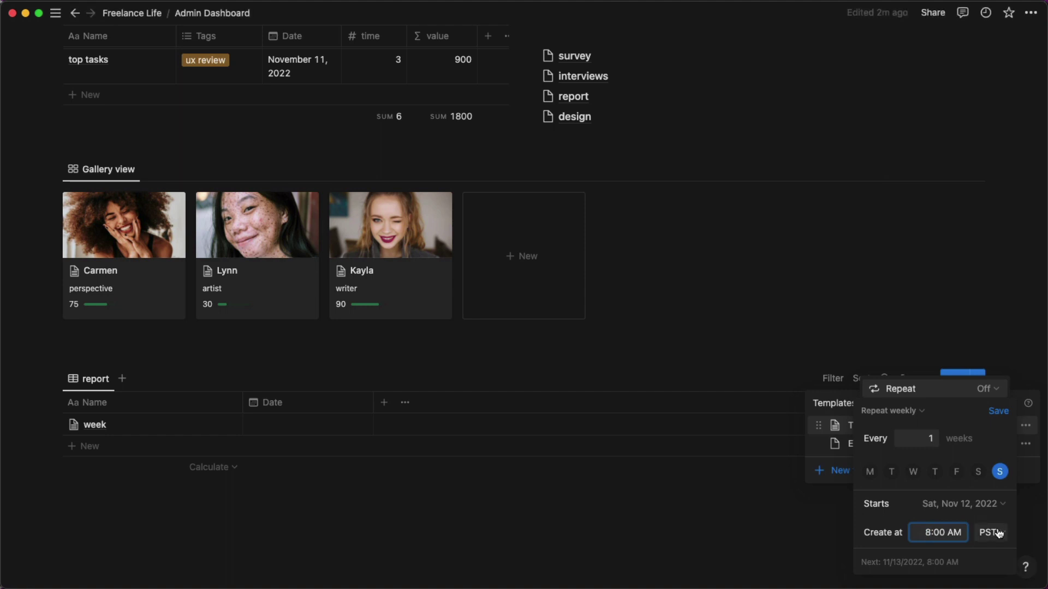
pyautogui.click(999, 412)
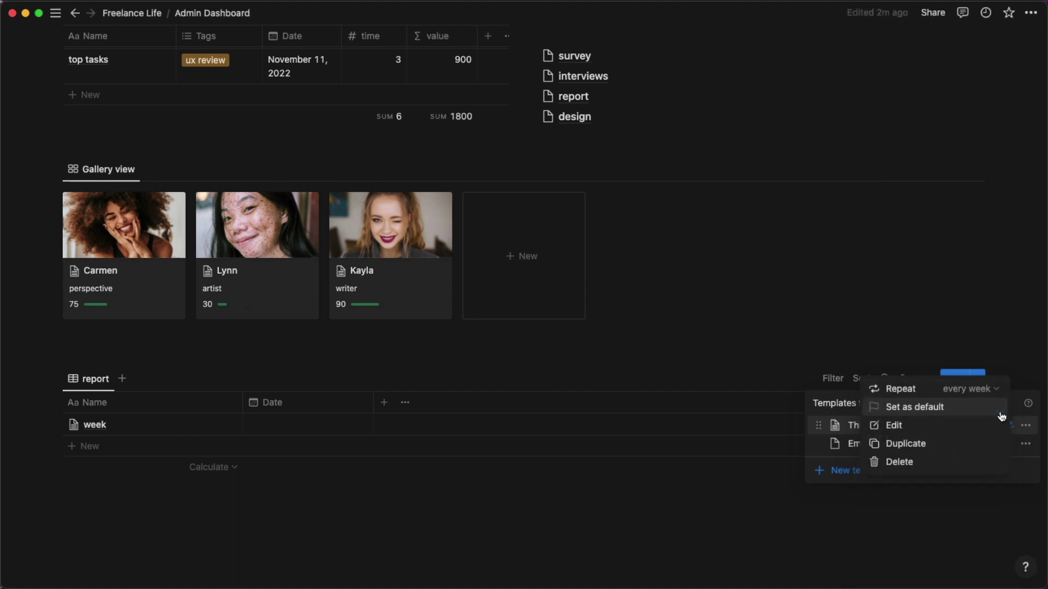
# Close the template menus, open the week page, and start a filter on its task table.
pyautogui.click(768, 351)
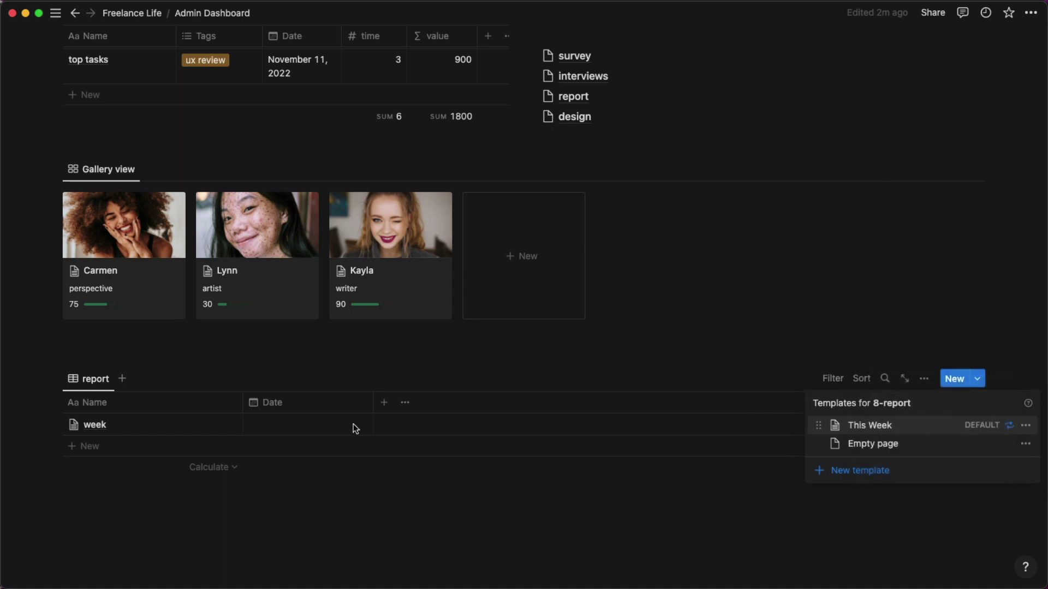
pyautogui.click(71, 474)
pyautogui.click(207, 422)
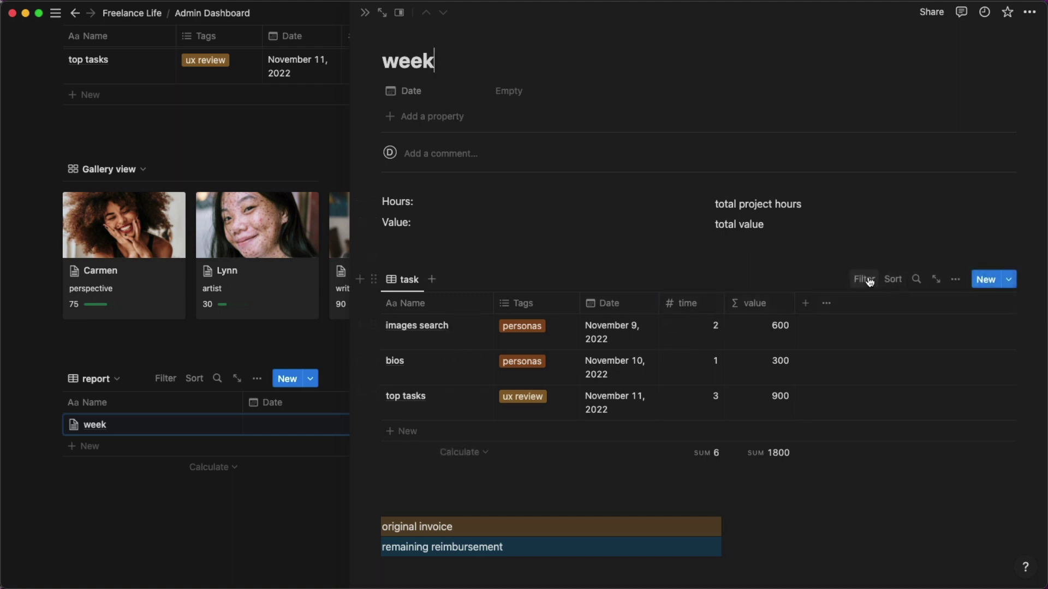
pyautogui.click(869, 281)
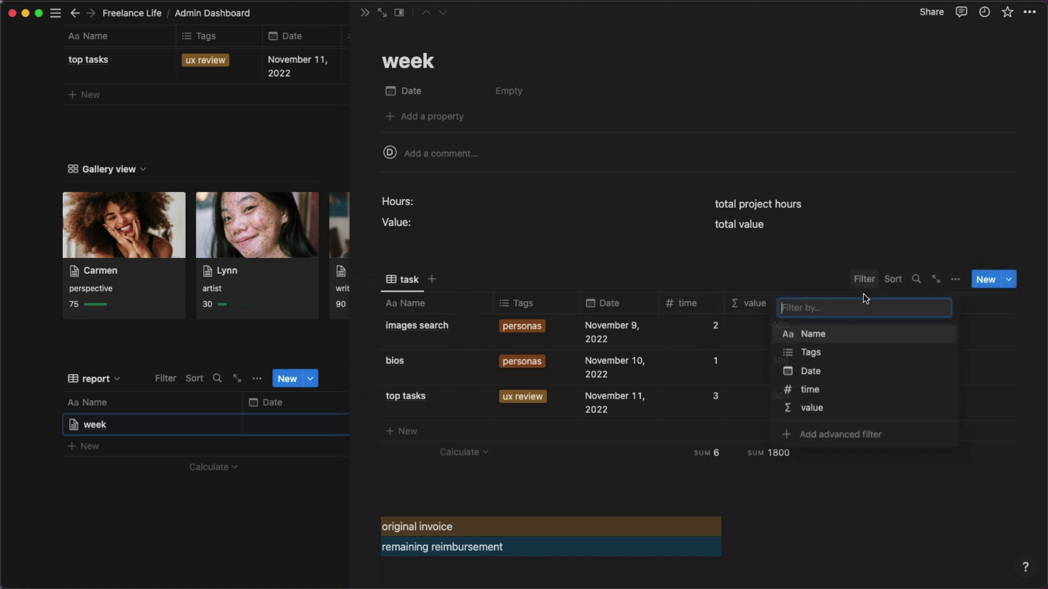
# Add an 'Is within' Date filter for Nov 6 → Nov 12, save for everyone, and hide the filter bar.
pyautogui.click(819, 372)
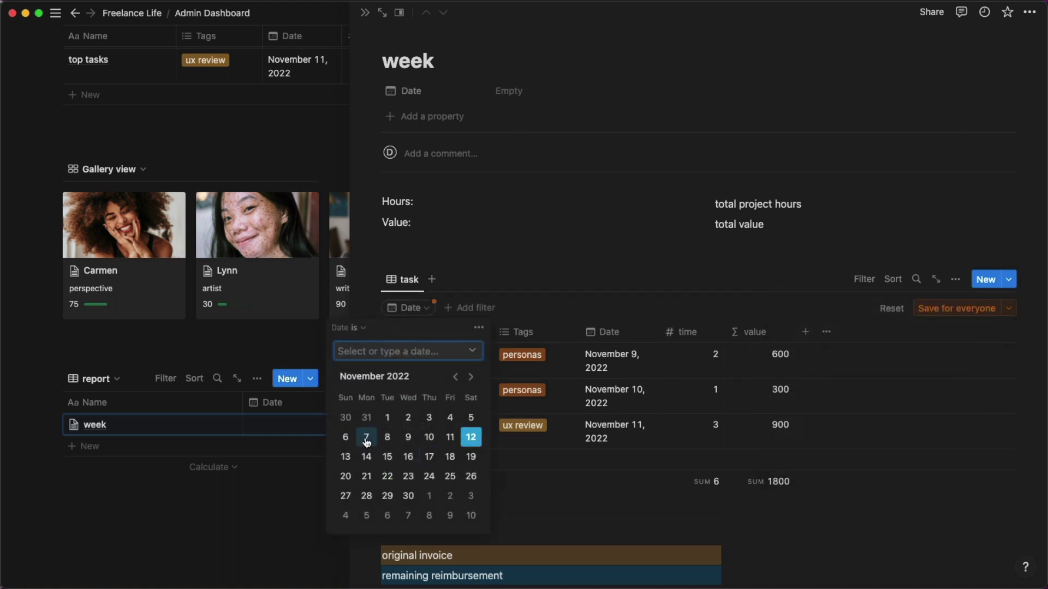
pyautogui.click(347, 438)
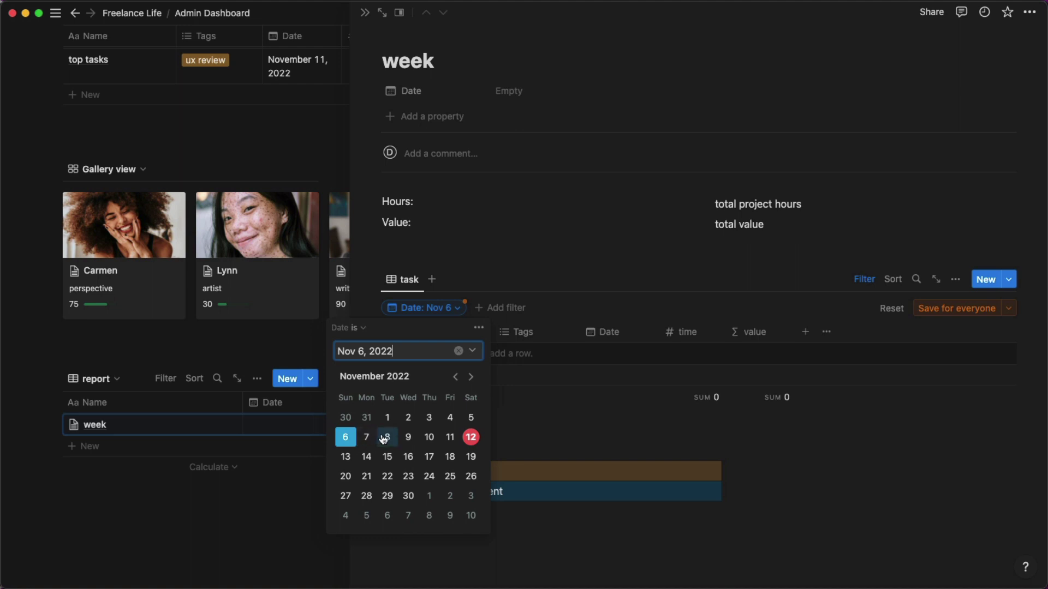
pyautogui.click(363, 329)
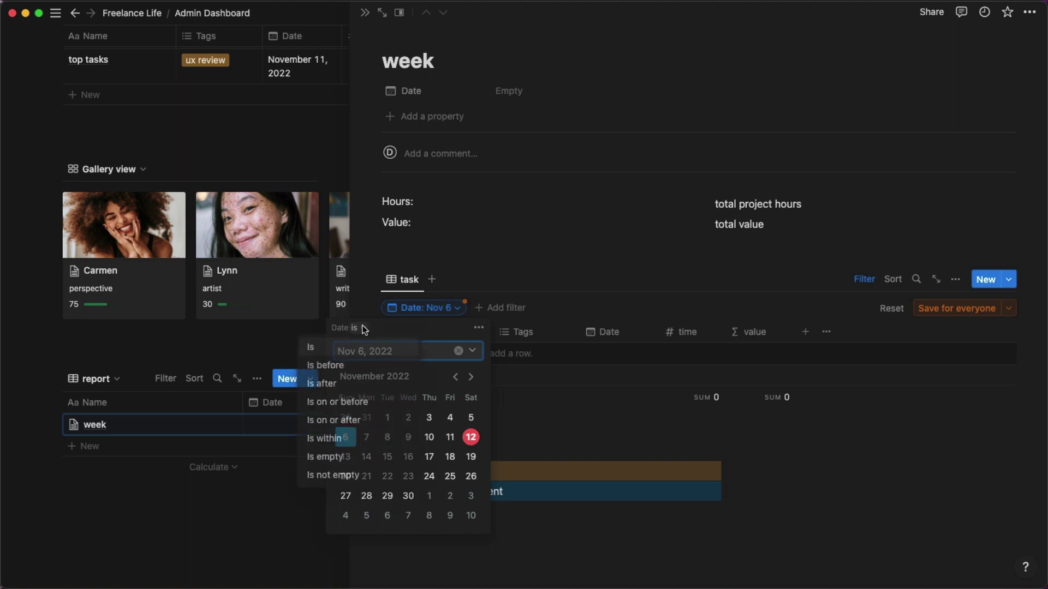
pyautogui.click(365, 439)
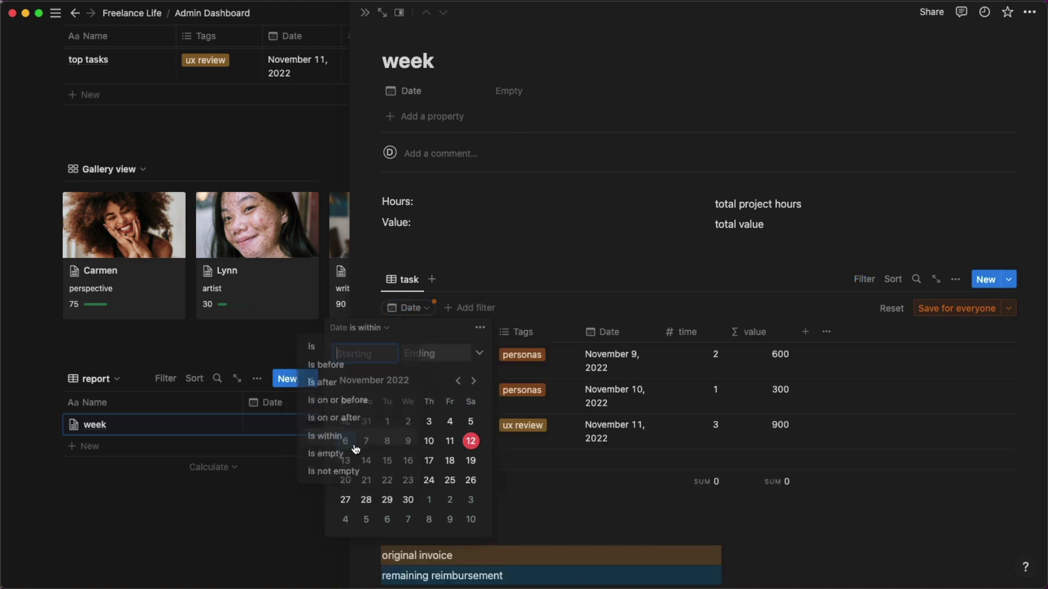
pyautogui.click(345, 440)
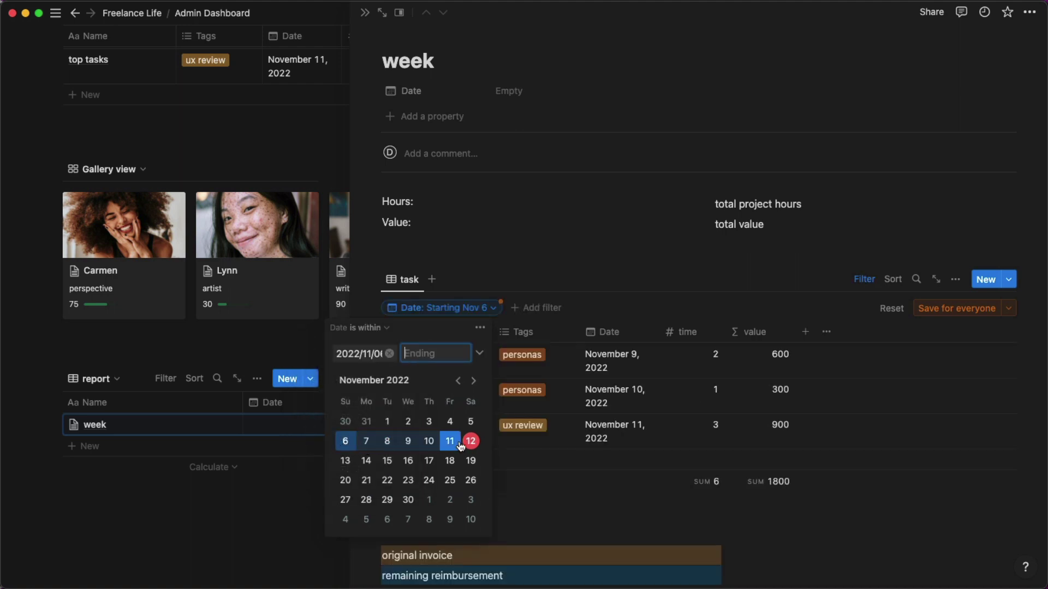
pyautogui.click(470, 442)
pyautogui.click(612, 256)
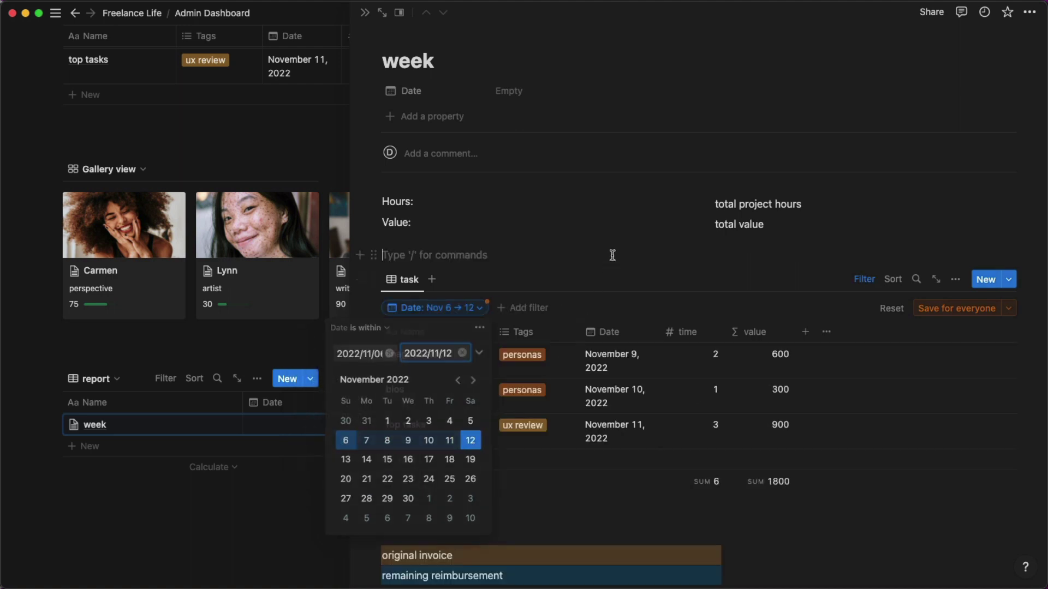
pyautogui.click(935, 308)
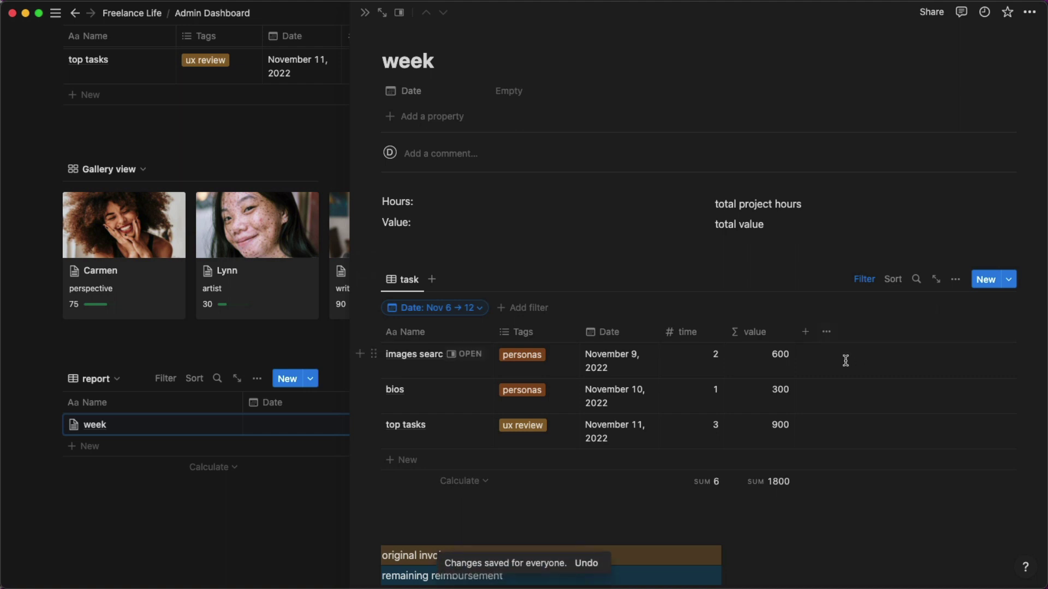
pyautogui.click(656, 261)
pyautogui.click(860, 280)
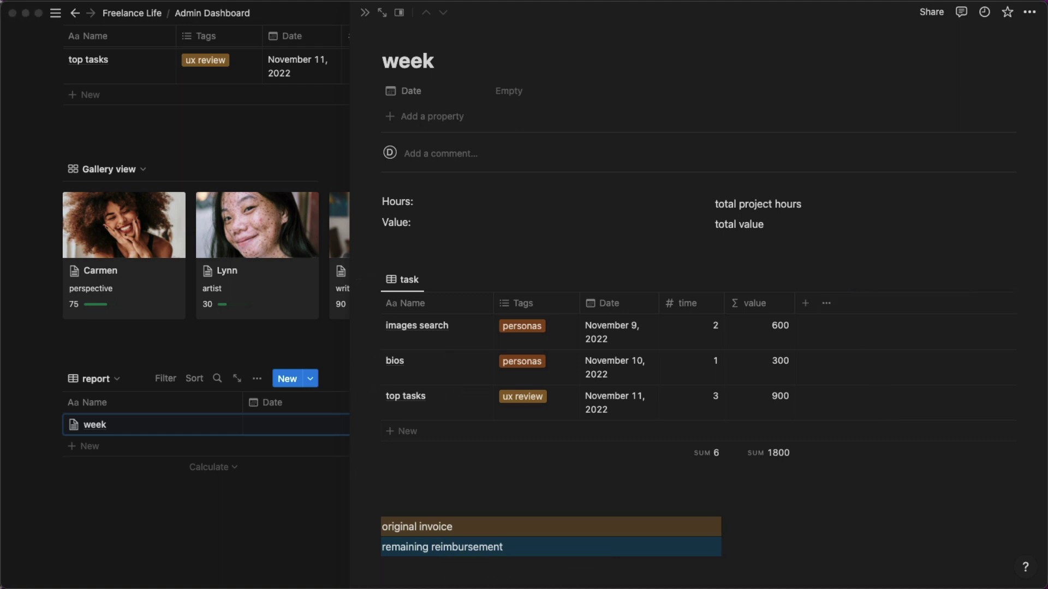
pyautogui.moveTo(720, 0); pyautogui.dragTo(828, 0)
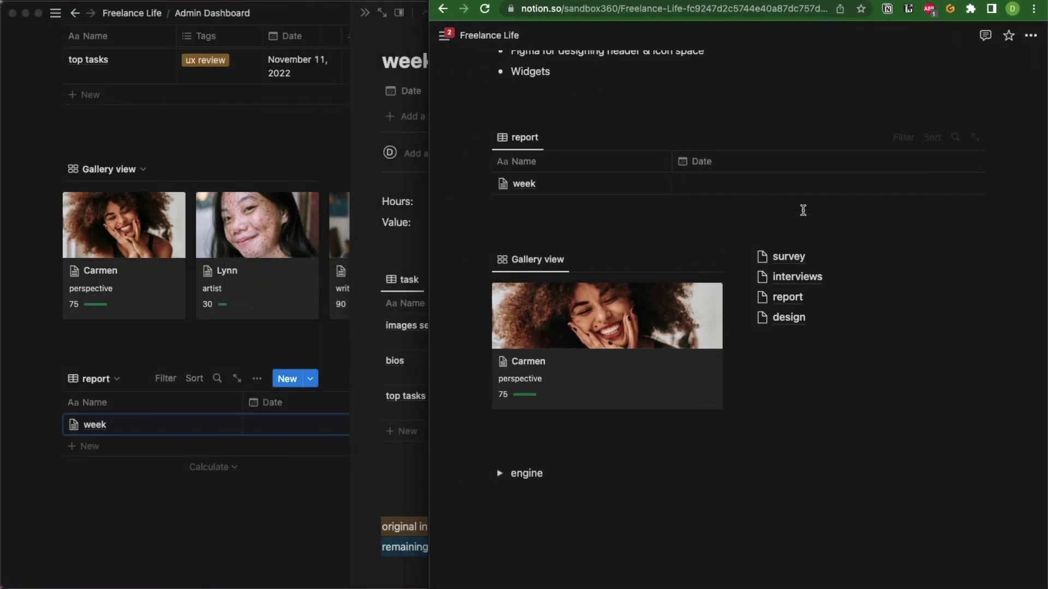
pyautogui.scroll(2, 811, 228)
pyautogui.scroll(-1, 812, 228)
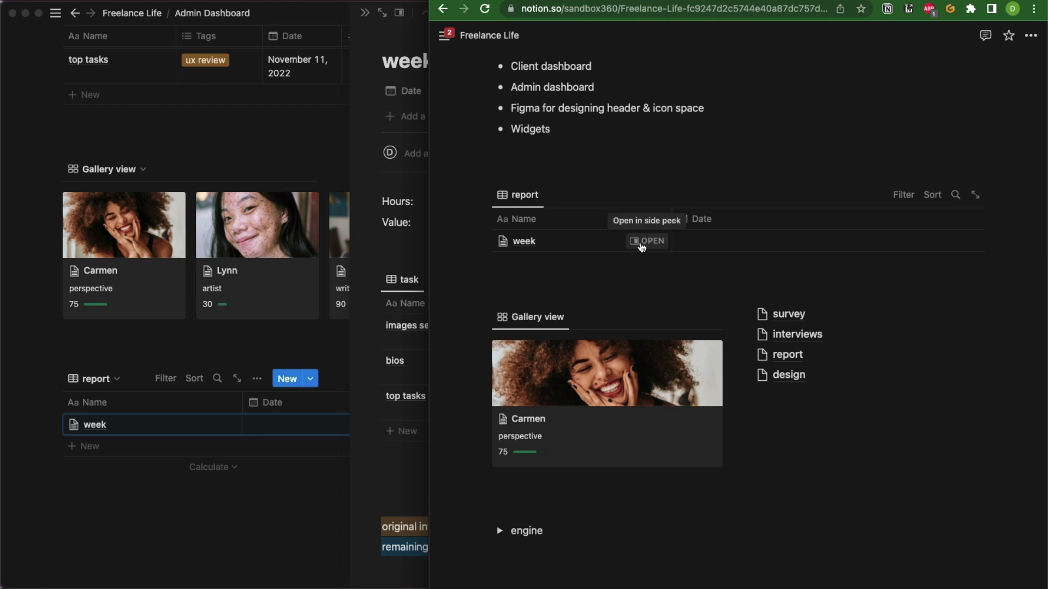
pyautogui.click(647, 244)
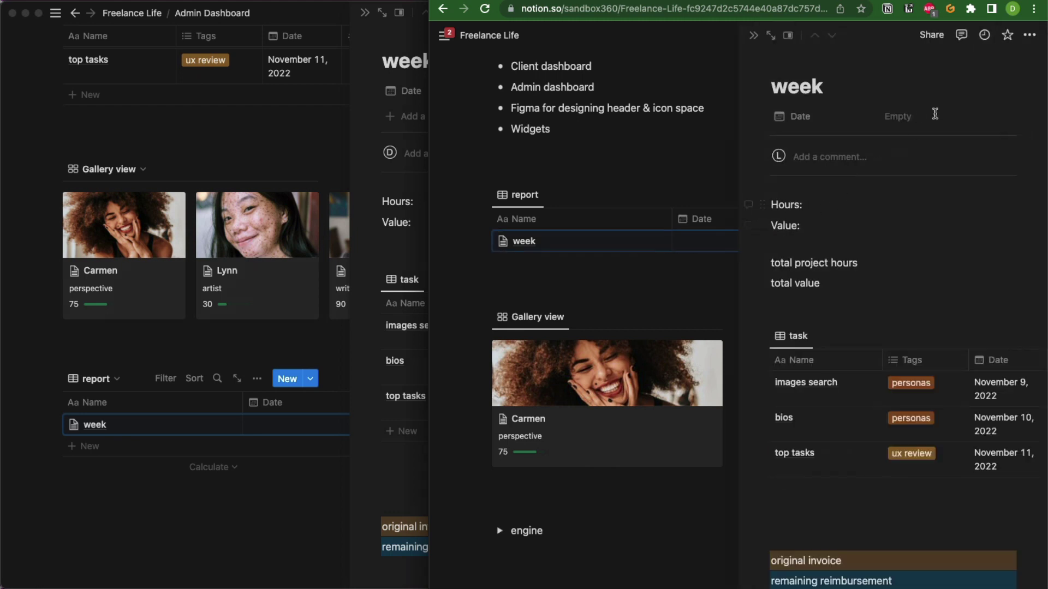
pyautogui.click(1029, 35)
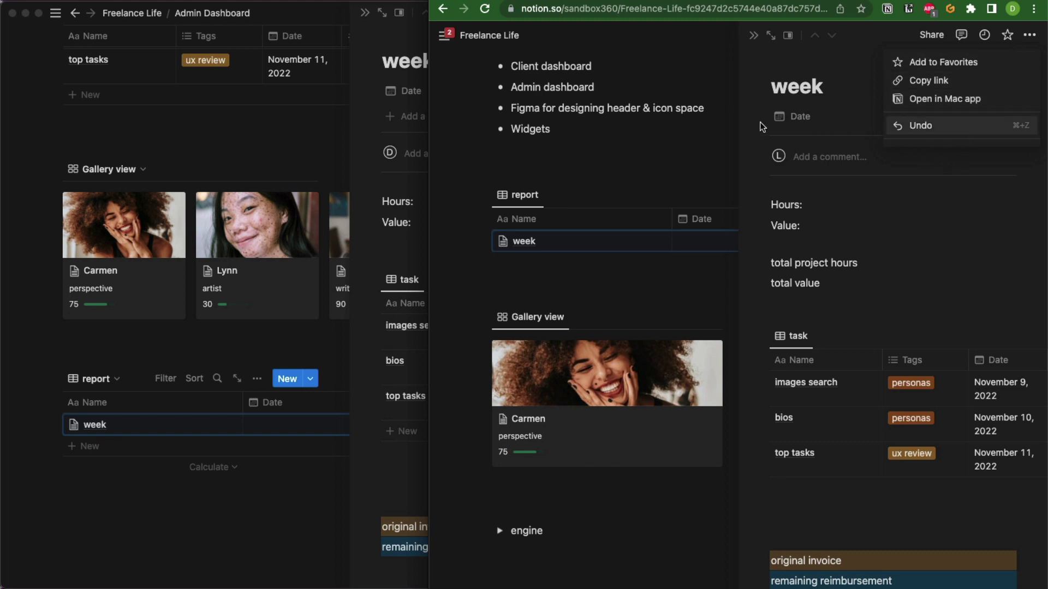
pyautogui.click(719, 125)
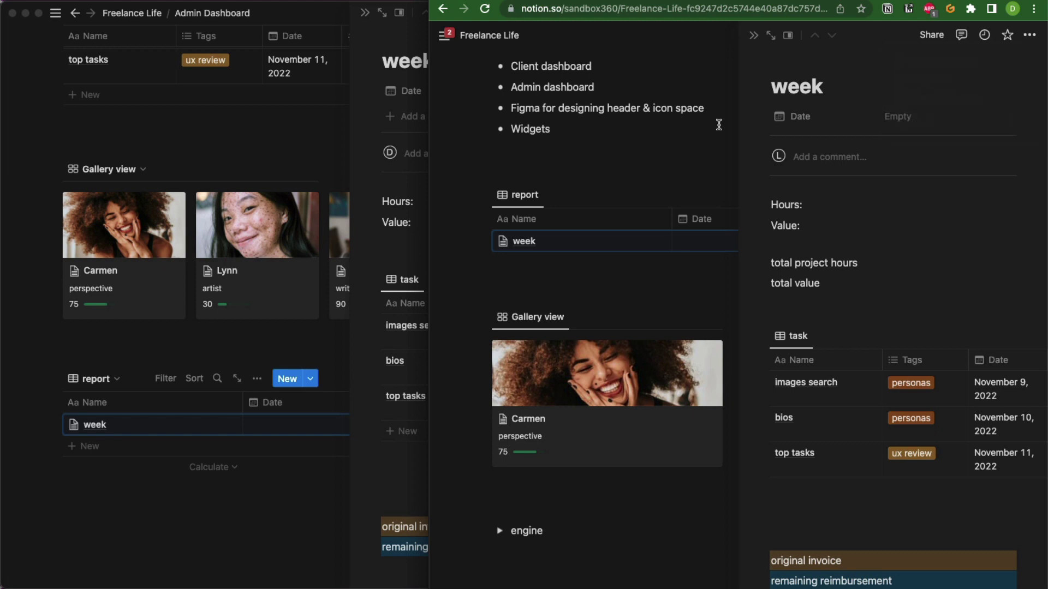
pyautogui.click(753, 35)
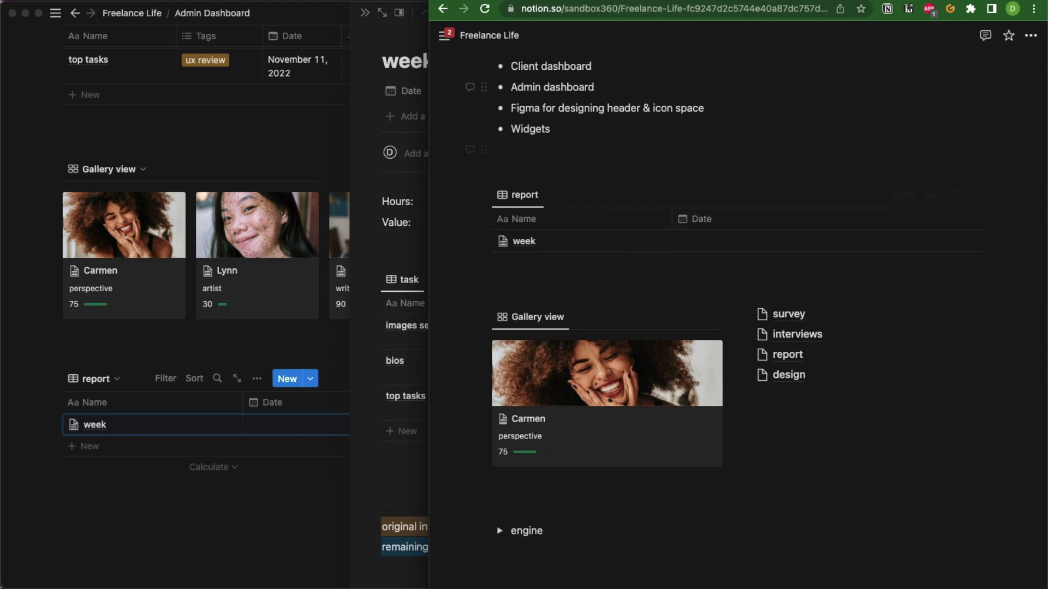
pyautogui.moveTo(793, 0); pyautogui.dragTo(0, 1)
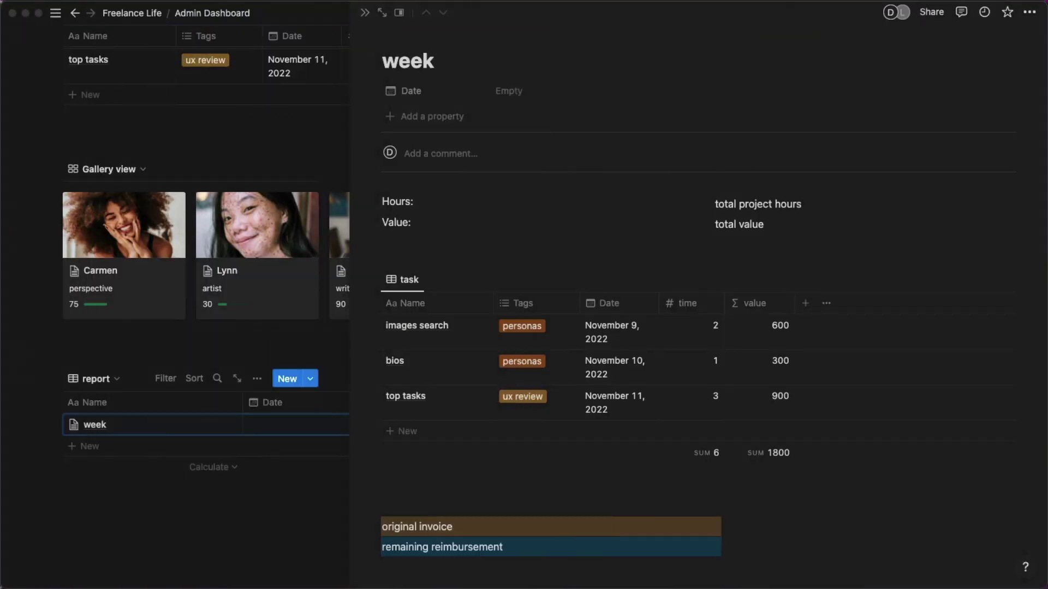
# Close the week side panel and open Admin Dashboard from the Freelance Life page.
pyautogui.scroll(-2, 483, 437)
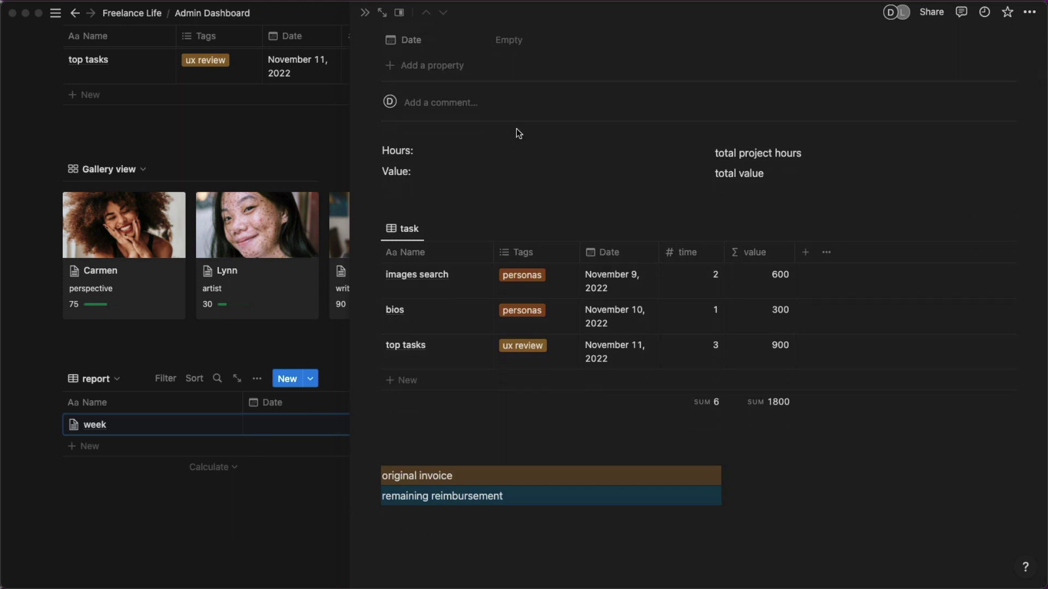
pyautogui.click(268, 137)
pyautogui.click(268, 137)
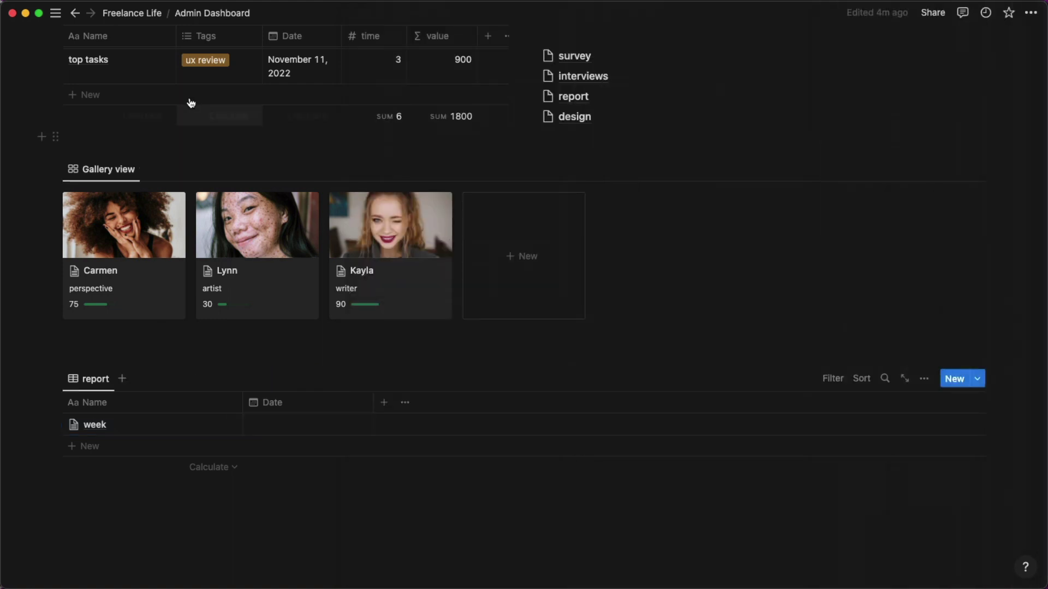
pyautogui.click(129, 8)
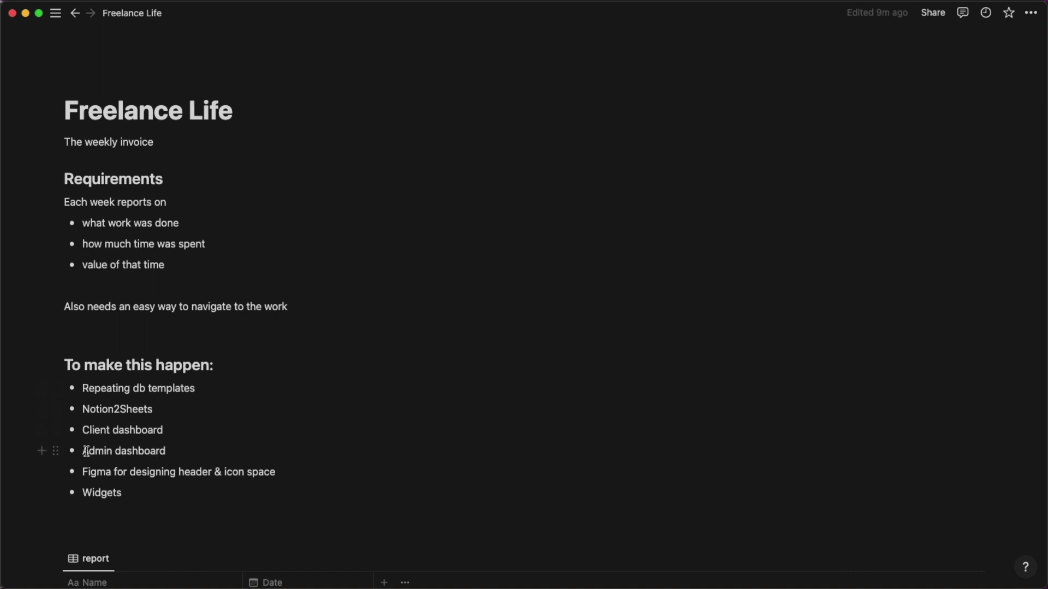
pyautogui.scroll(-1, 184, 451)
pyautogui.scroll(-10, 184, 451)
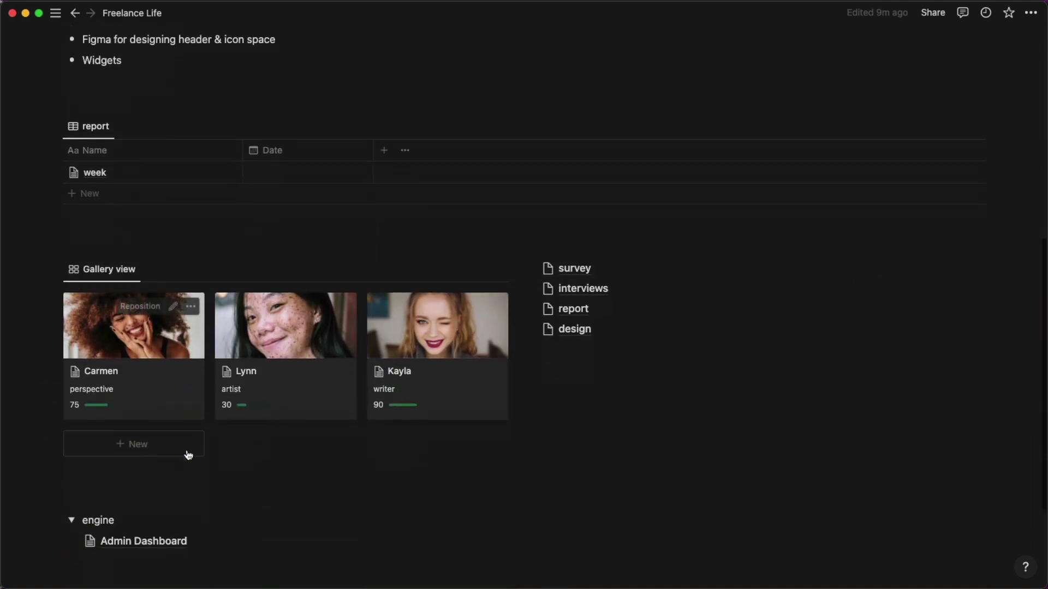
pyautogui.click(158, 505)
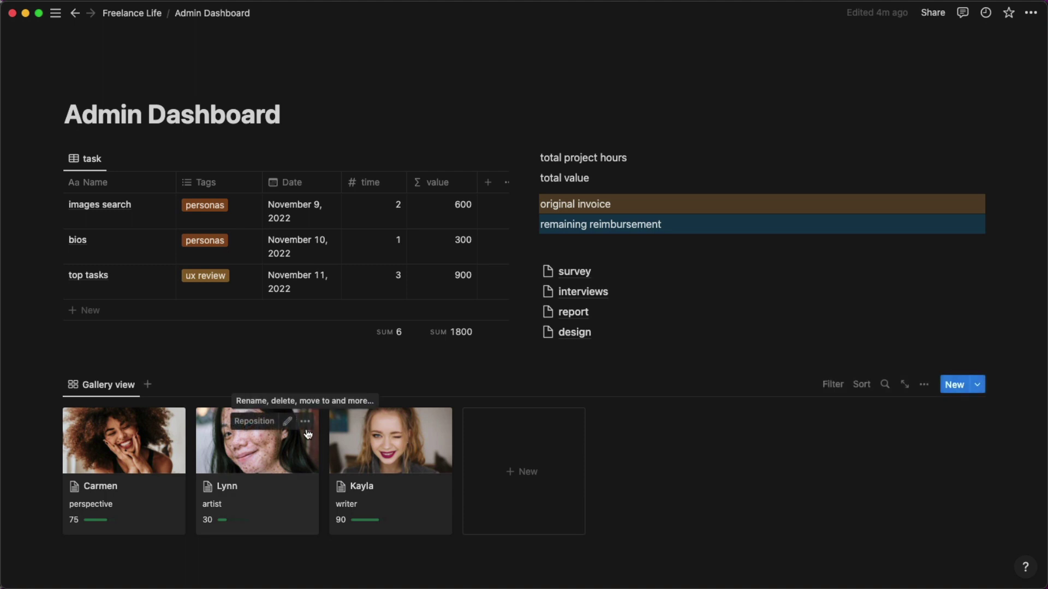
# Prefix the page title with '8' so it reads '8 Admin Dashboard'.
pyautogui.scroll(-2, 307, 434)
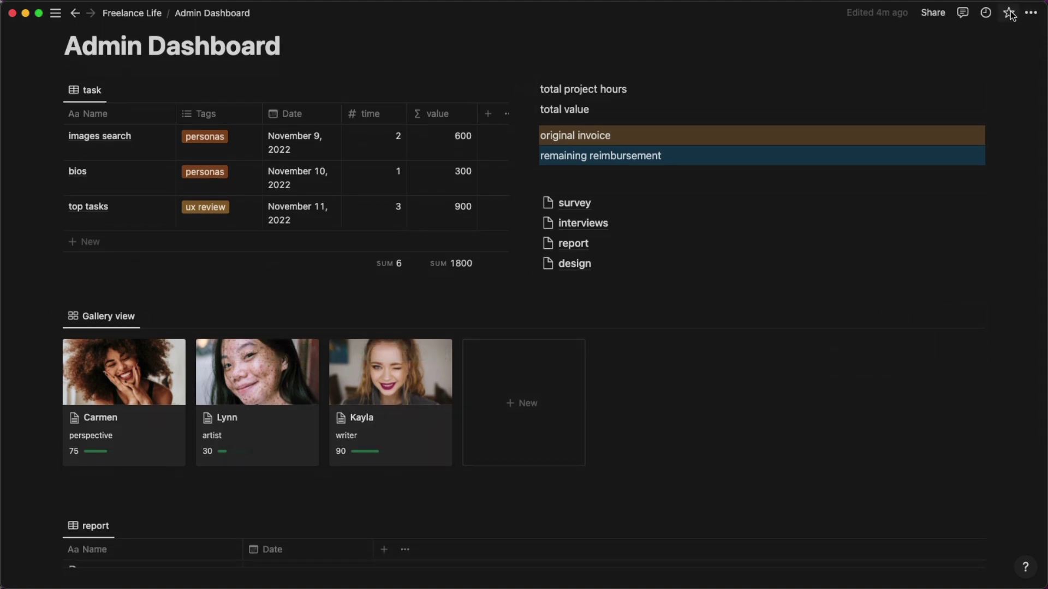
pyautogui.moveTo(55, 14)
pyautogui.click(66, 47)
pyautogui.write('*')
pyautogui.press('BackSpace')
pyautogui.press('BackSpace')
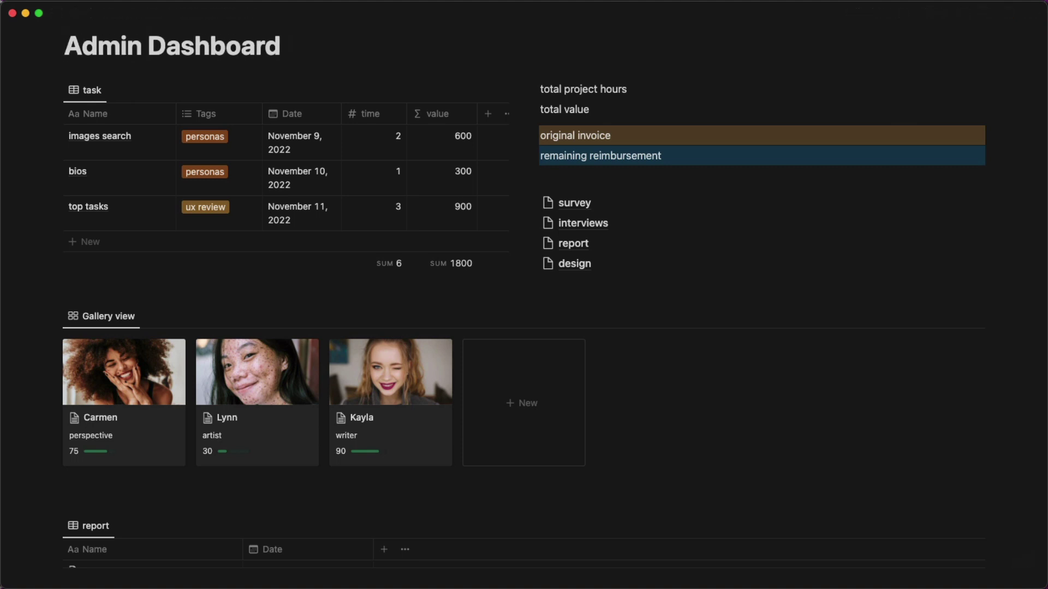
pyautogui.write('8')
pyautogui.moveTo(55, 13)
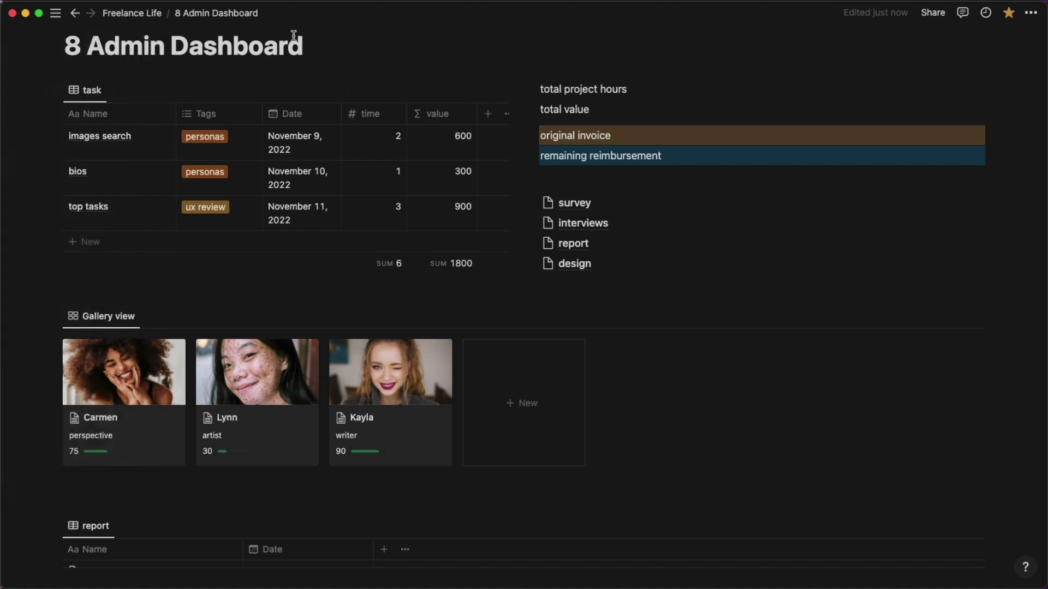
pyautogui.scroll(2, 294, 35)
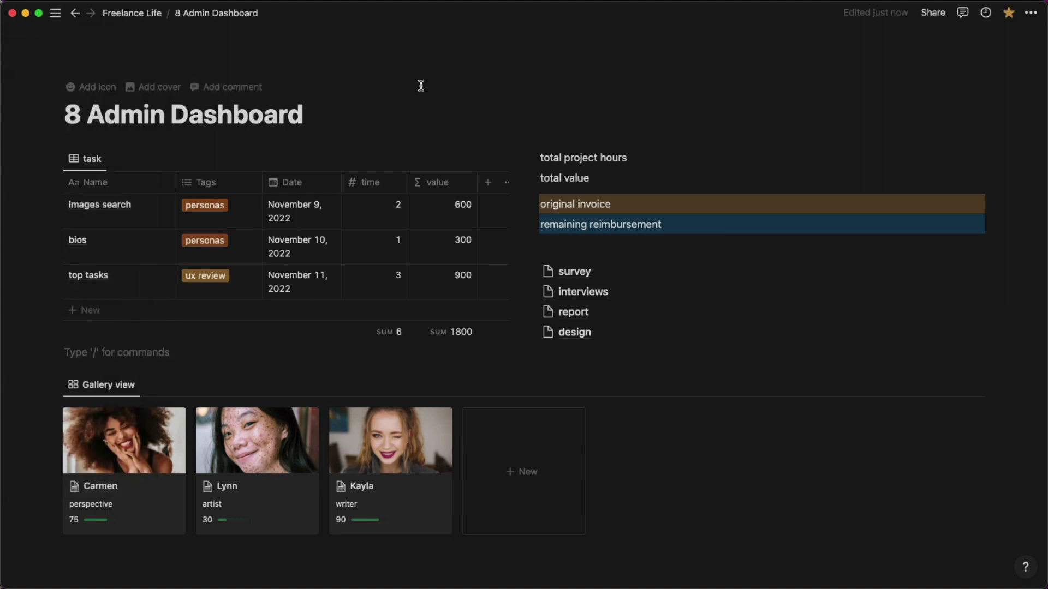
pyautogui.scroll(-5, 484, 155)
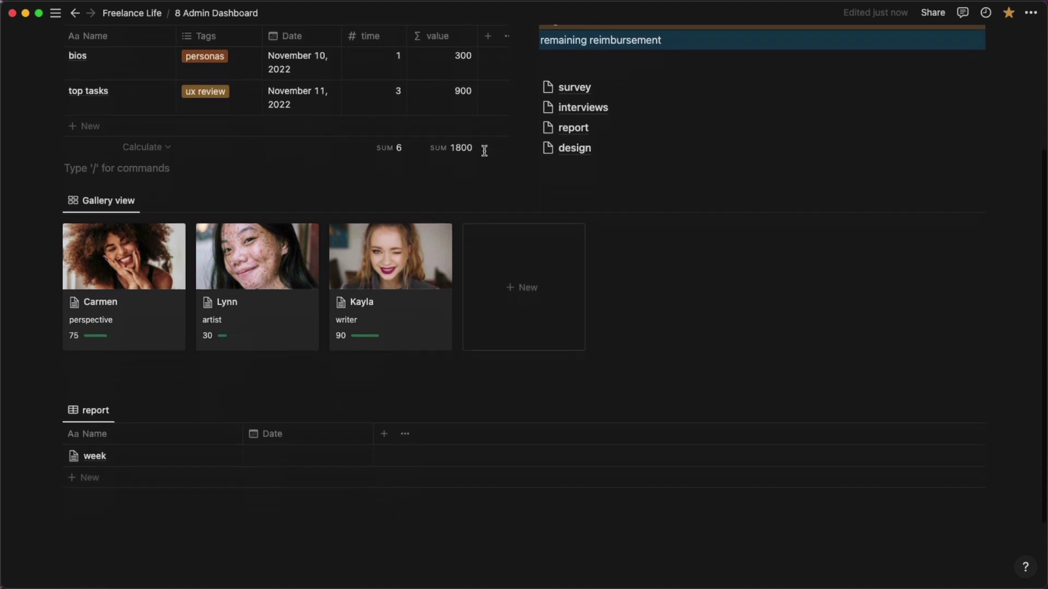
pyautogui.scroll(5, 682, 218)
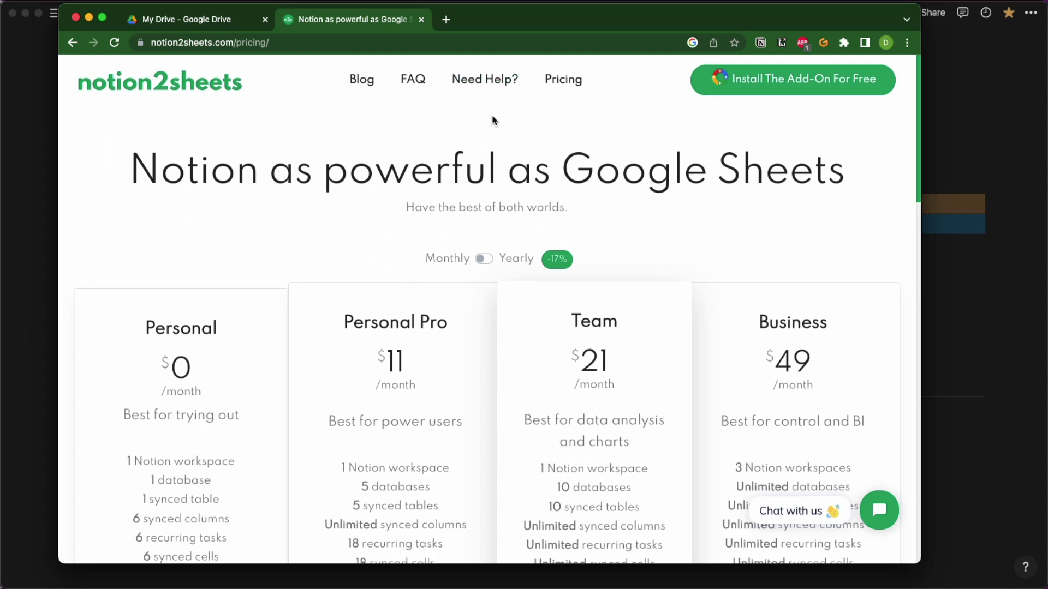
# Review the Notion2Sheets pricing plans, then go to the free add-on's Marketplace listing.
pyautogui.scroll(-5, 269, 119)
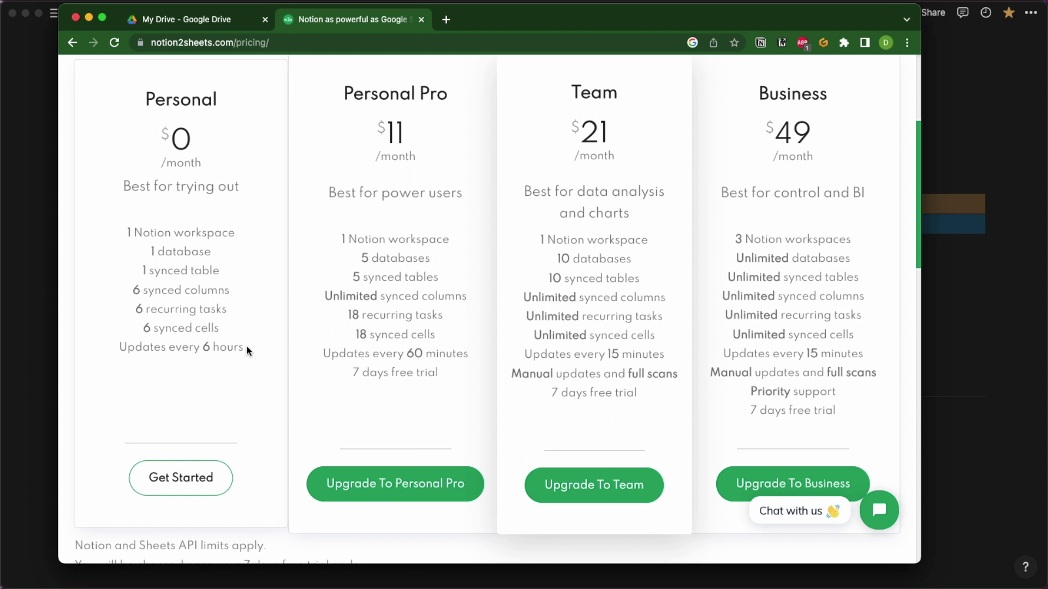
pyautogui.scroll(5, 247, 351)
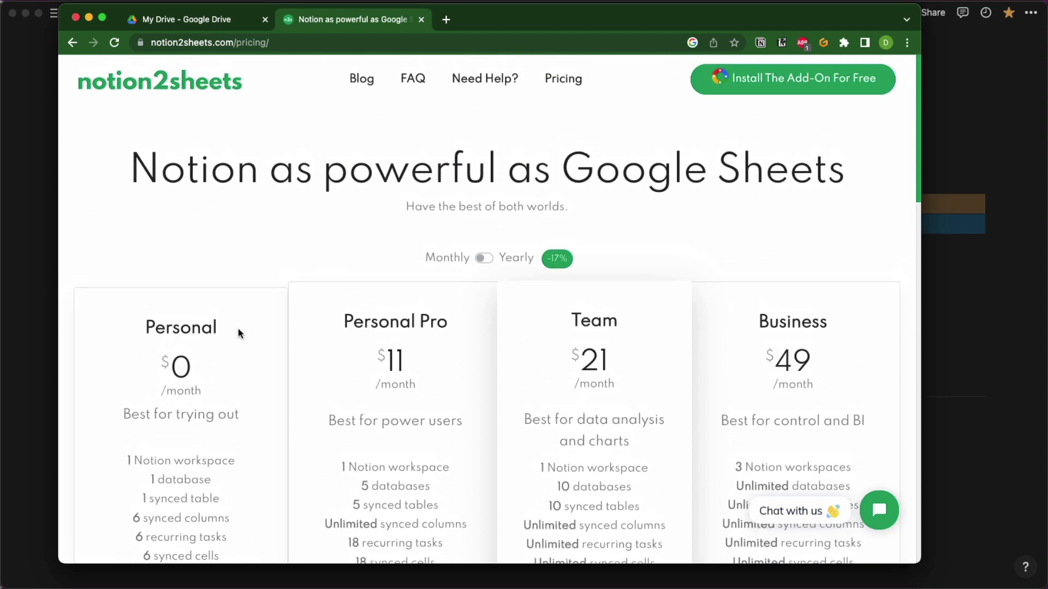
pyautogui.click(785, 81)
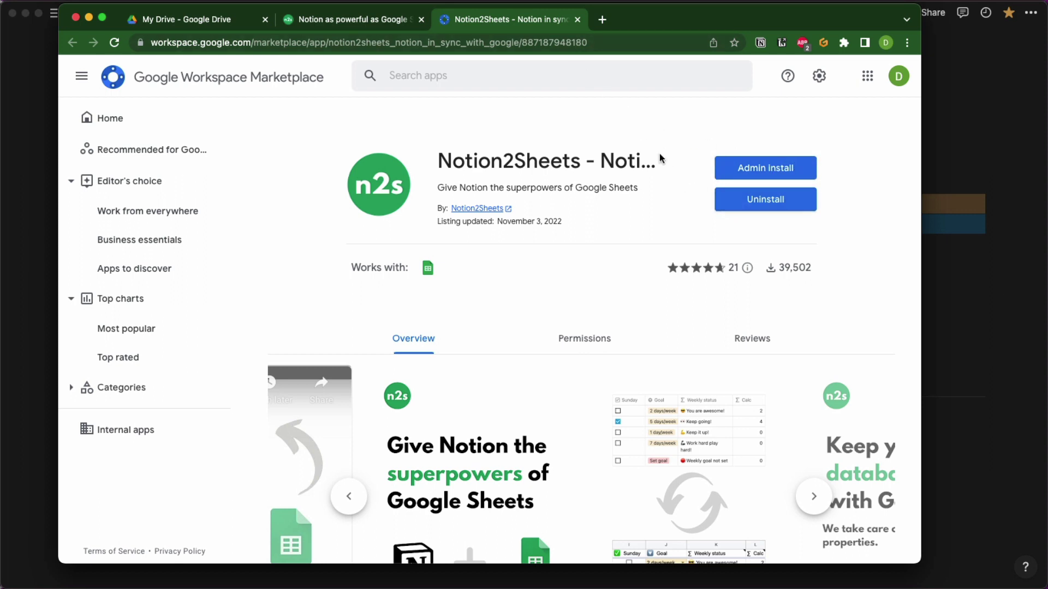
# Close the Marketplace listing and Google Drive tabs to return to the Untitled spreadsheet.
pyautogui.click(577, 19)
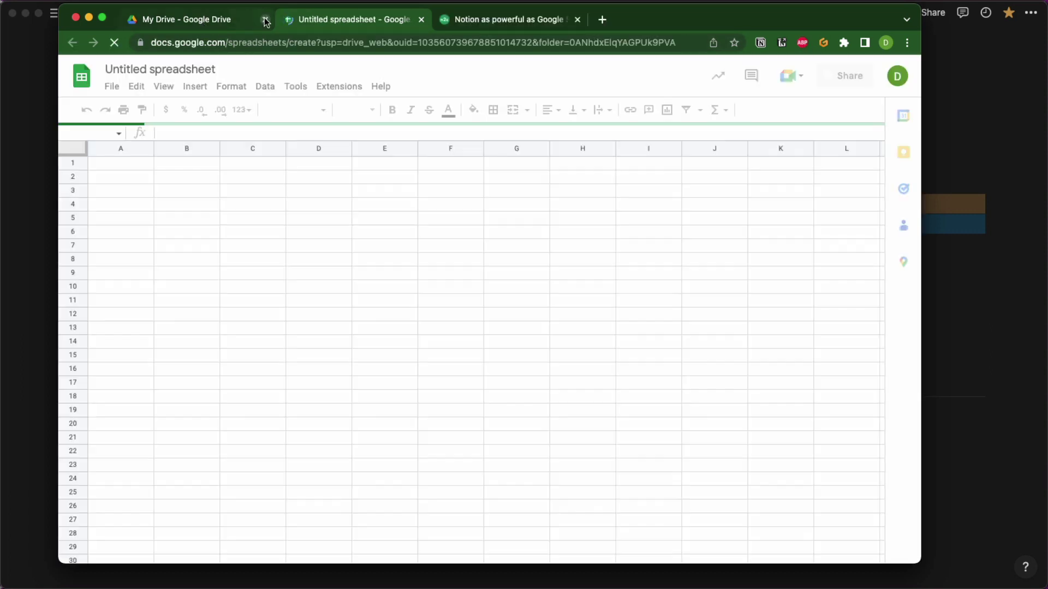
pyautogui.click(265, 19)
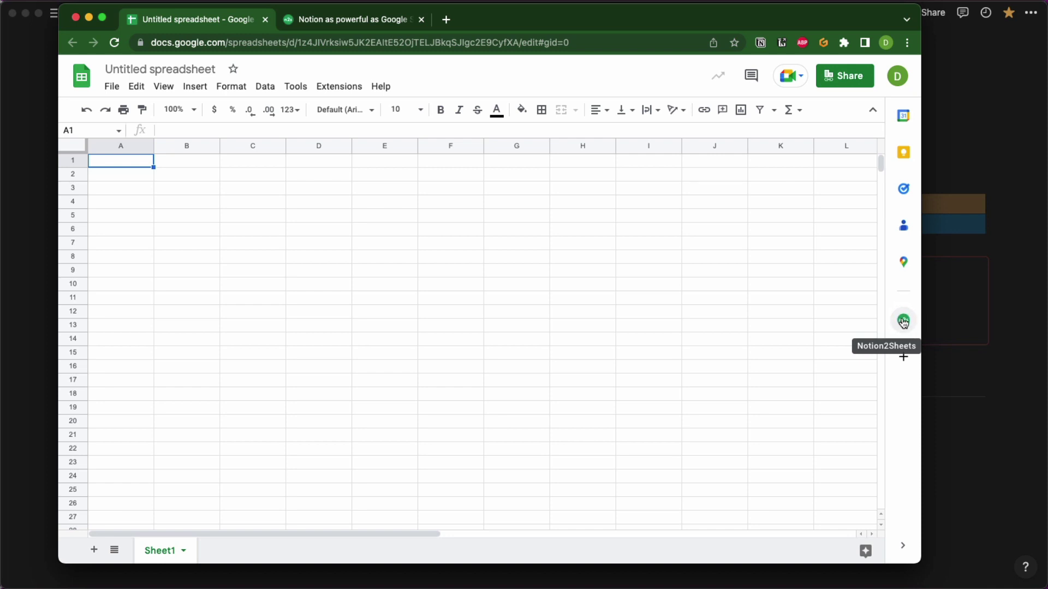
# Remove the Sandbox workspace from the Notion2Sheets add-on via its account menu.
pyautogui.click(904, 323)
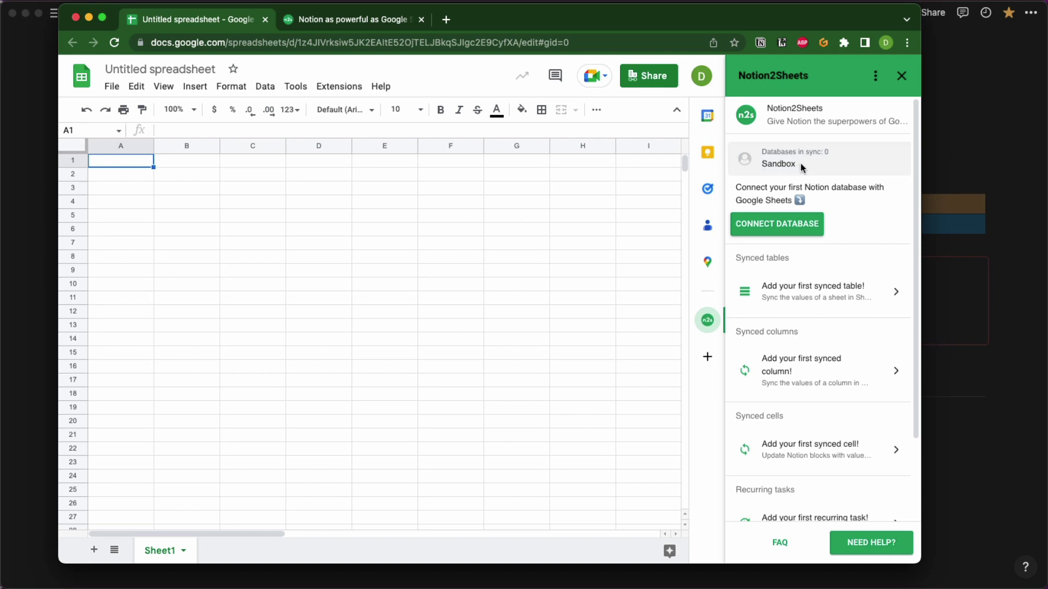
pyautogui.click(876, 78)
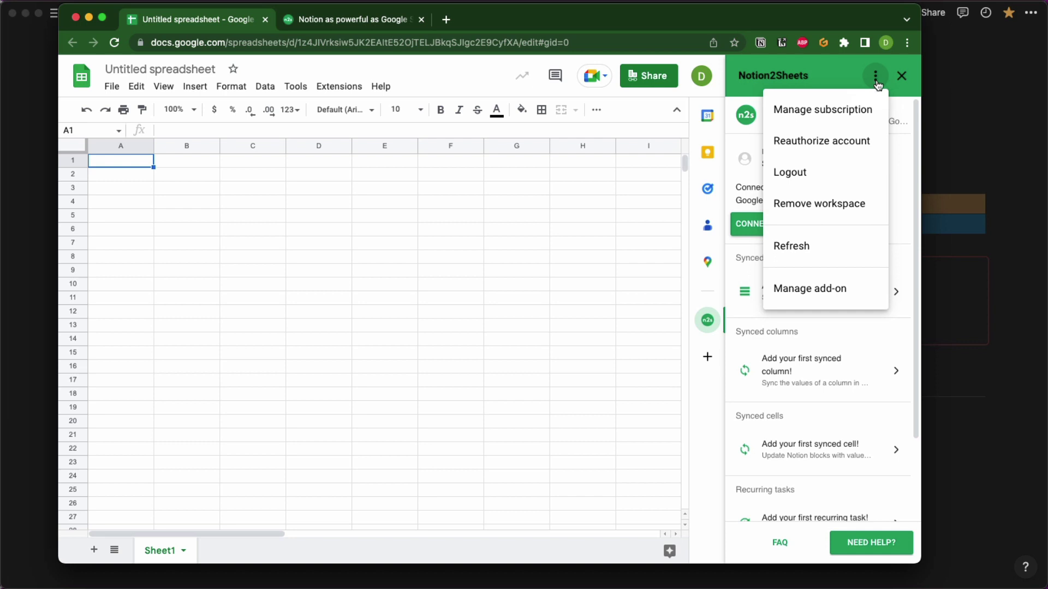
pyautogui.click(854, 203)
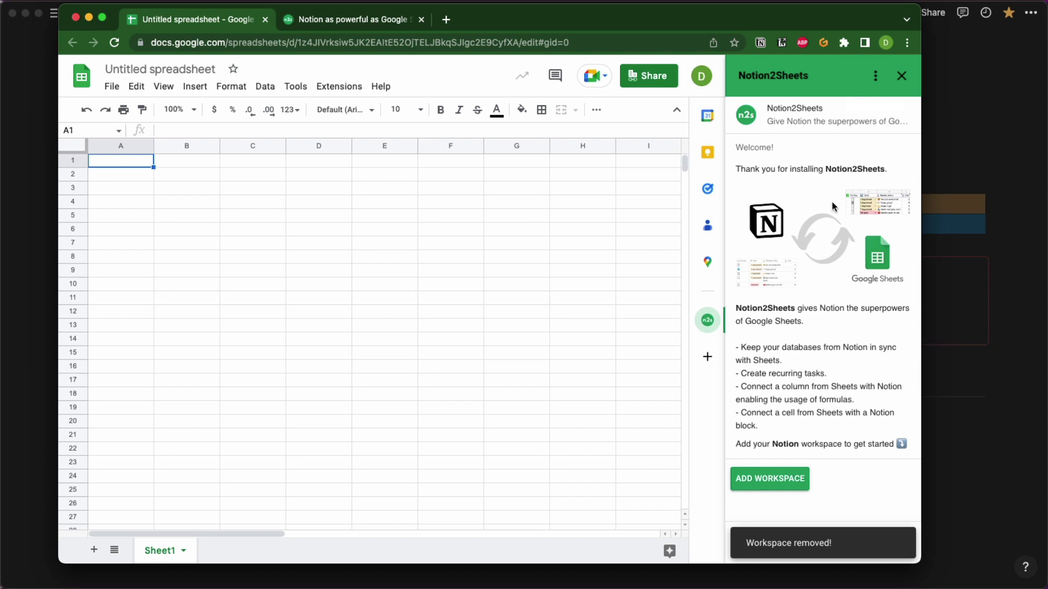
# Start adding a Notion workspace, browse the workspace list, then abandon that authorization attempt.
pyautogui.click(774, 480)
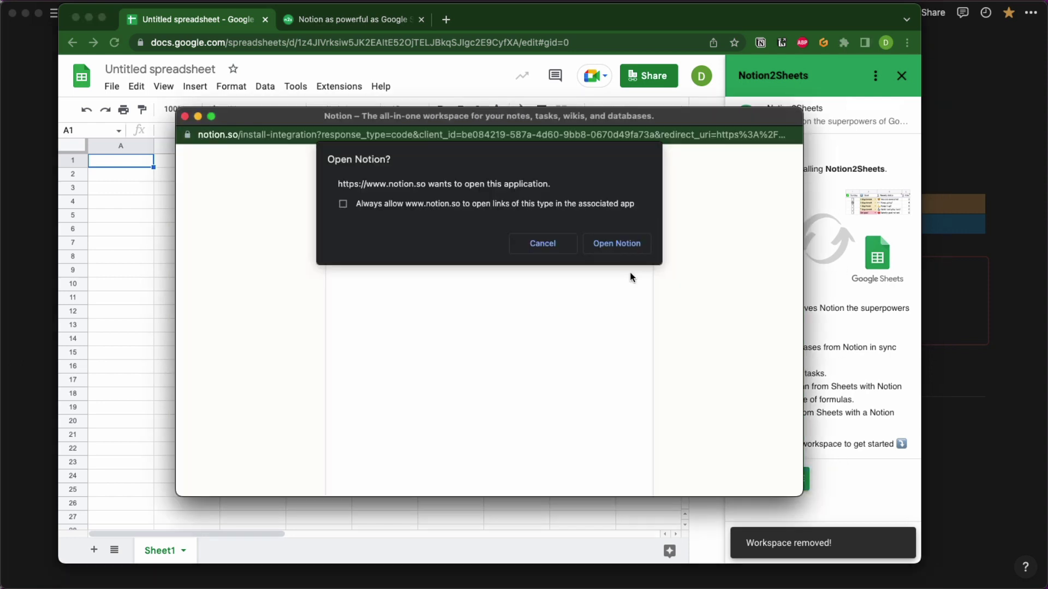
pyautogui.click(559, 241)
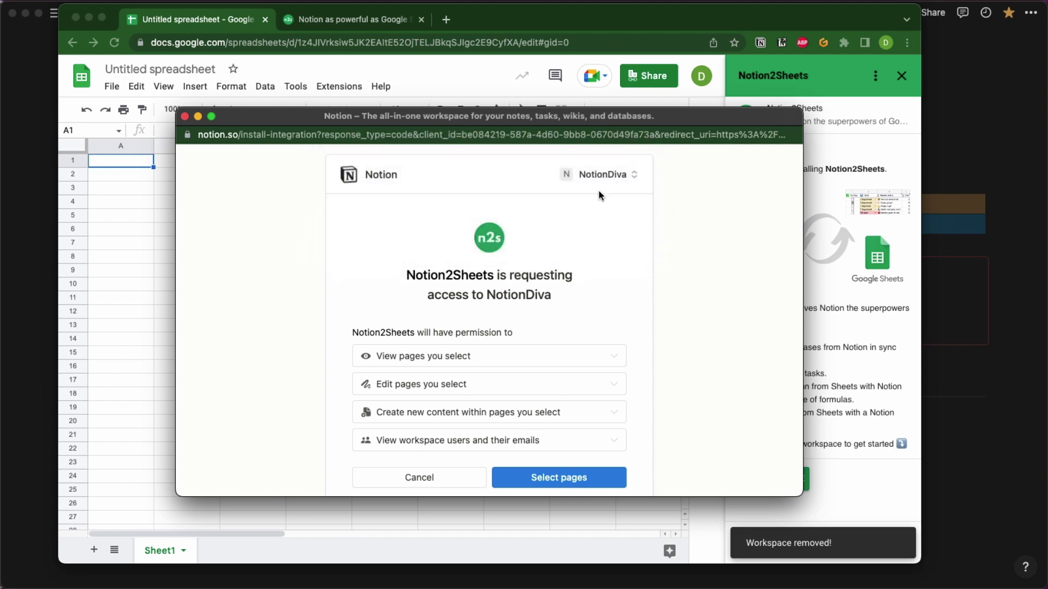
pyautogui.click(600, 176)
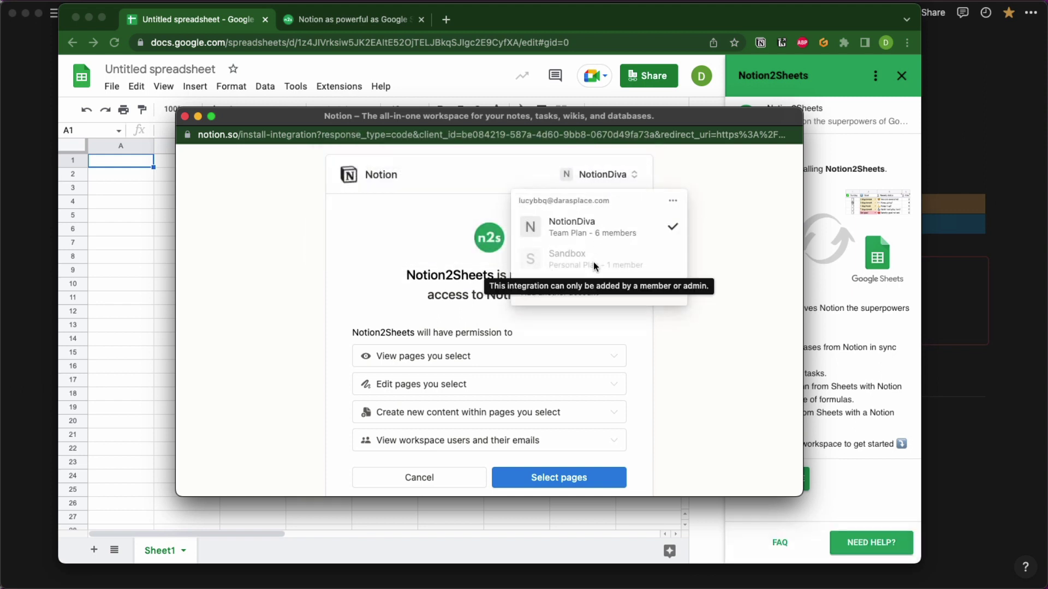
pyautogui.click(721, 247)
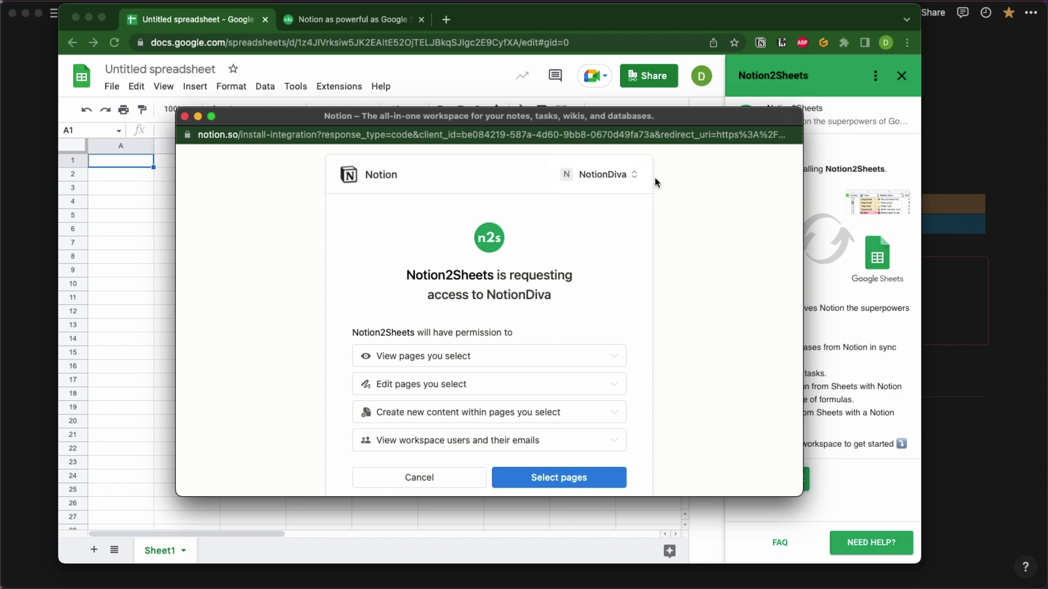
pyautogui.click(611, 175)
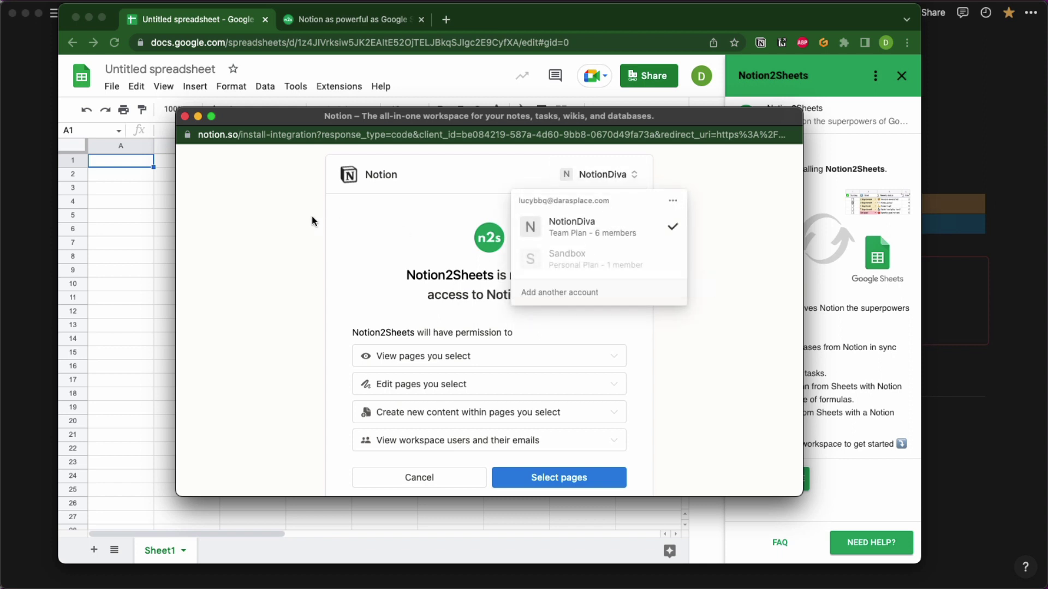
pyautogui.click(214, 191)
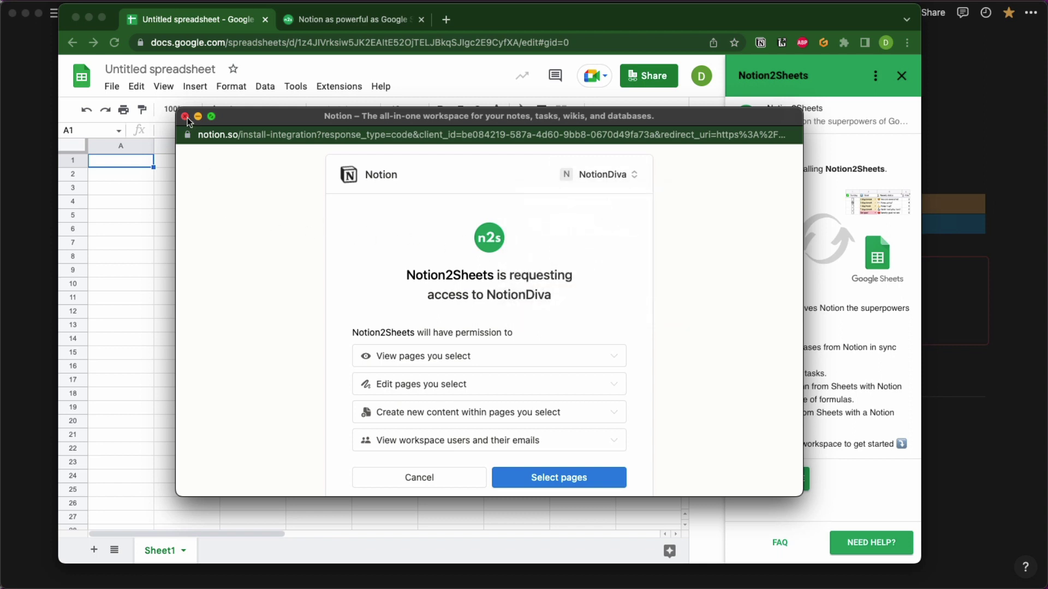
pyautogui.click(185, 116)
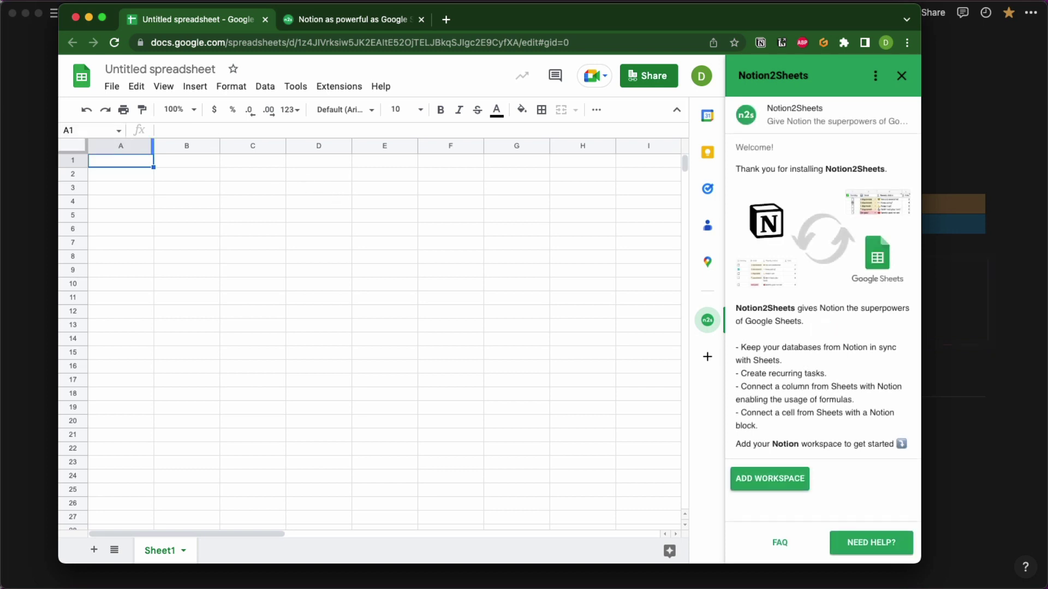
# Reconnect with the Sandbox workspace, share the Freelance Life page, and allow access.
pyautogui.click(770, 479)
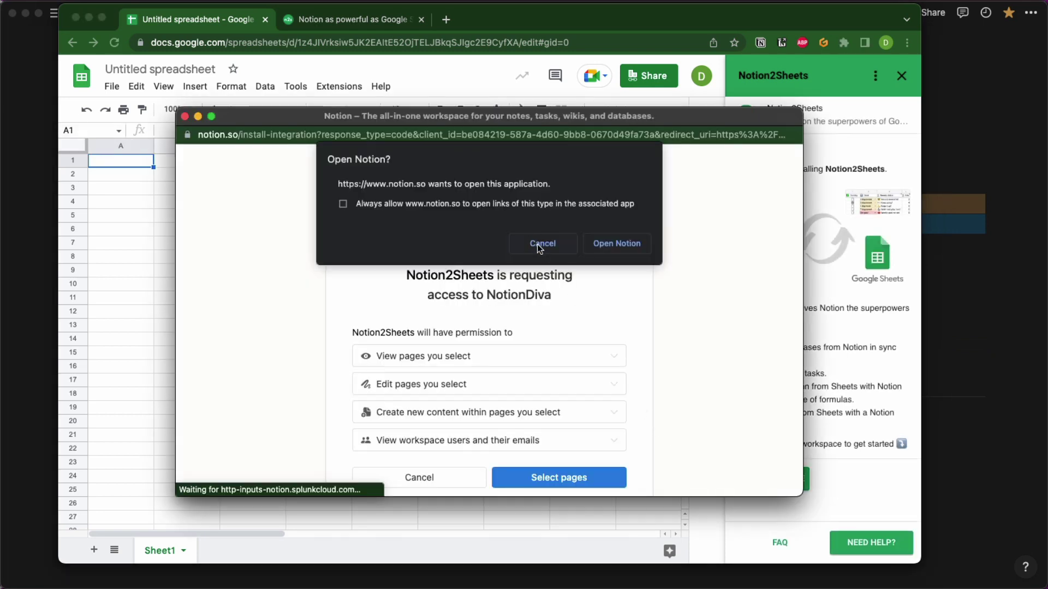
pyautogui.click(539, 244)
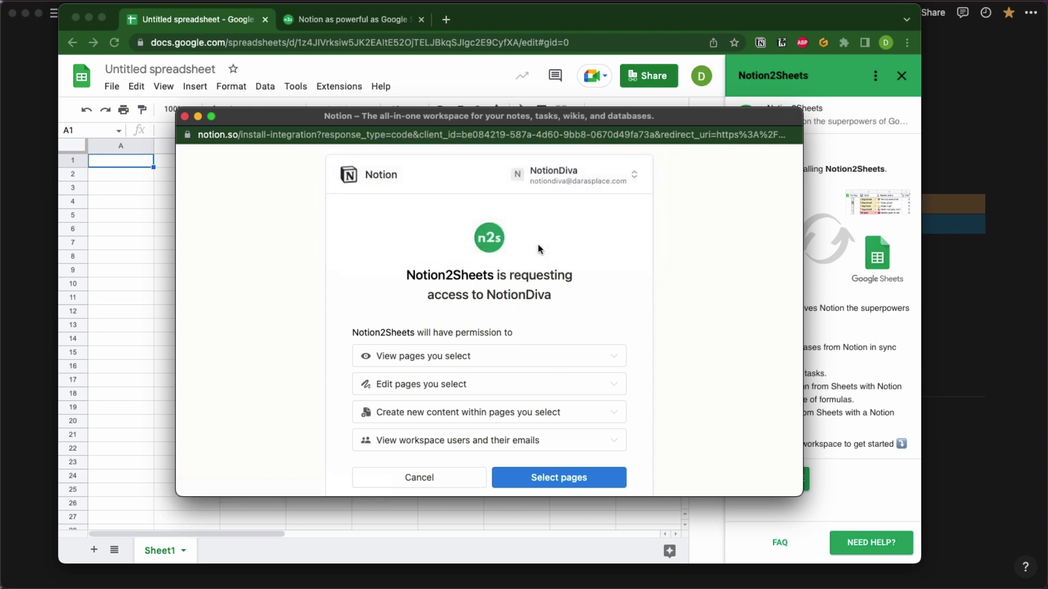
pyautogui.click(629, 171)
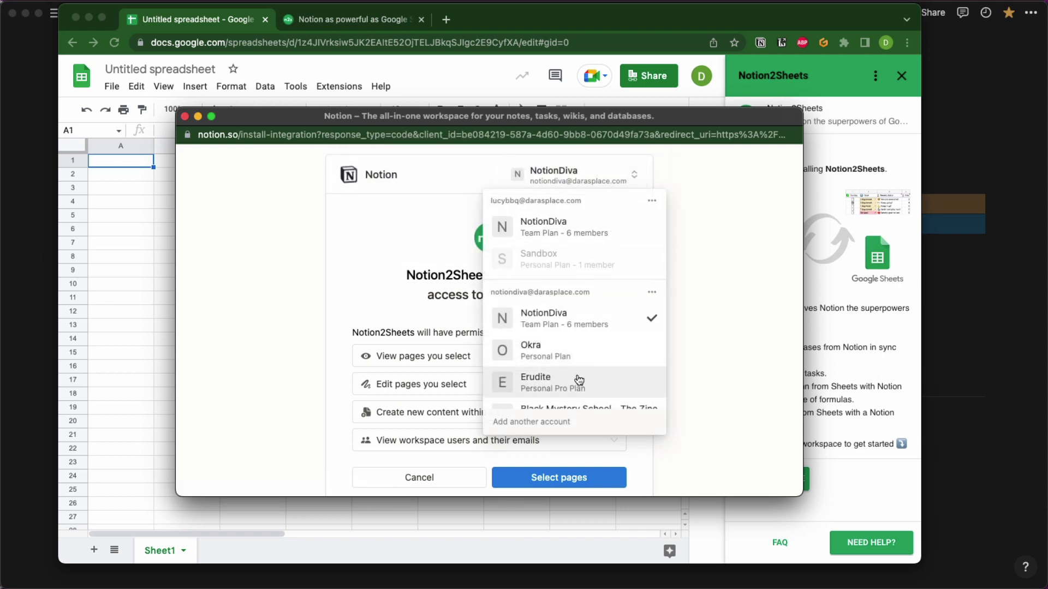
pyautogui.scroll(-3, 578, 377)
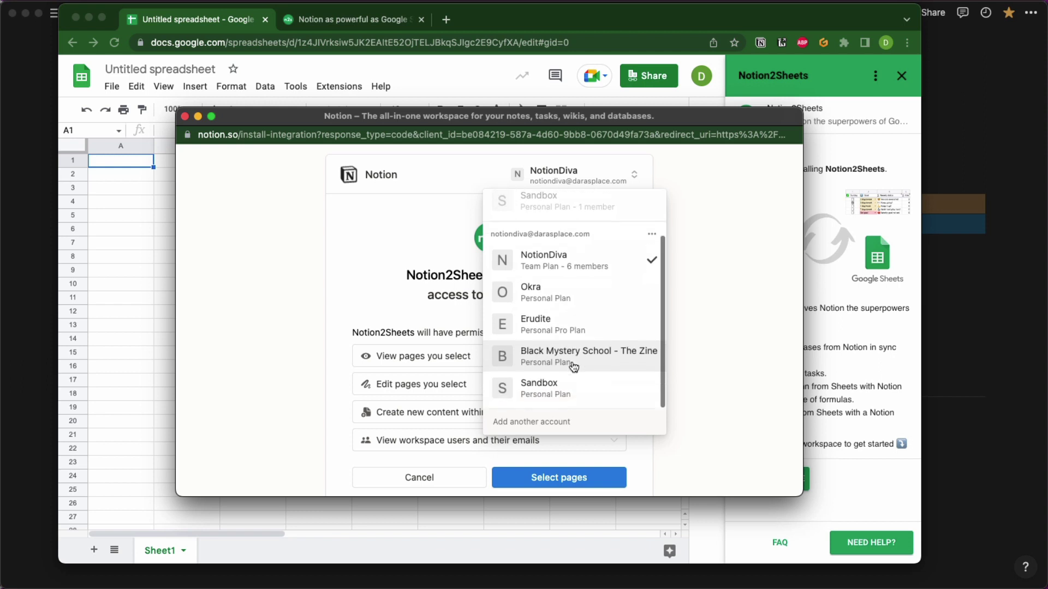
pyautogui.click(562, 390)
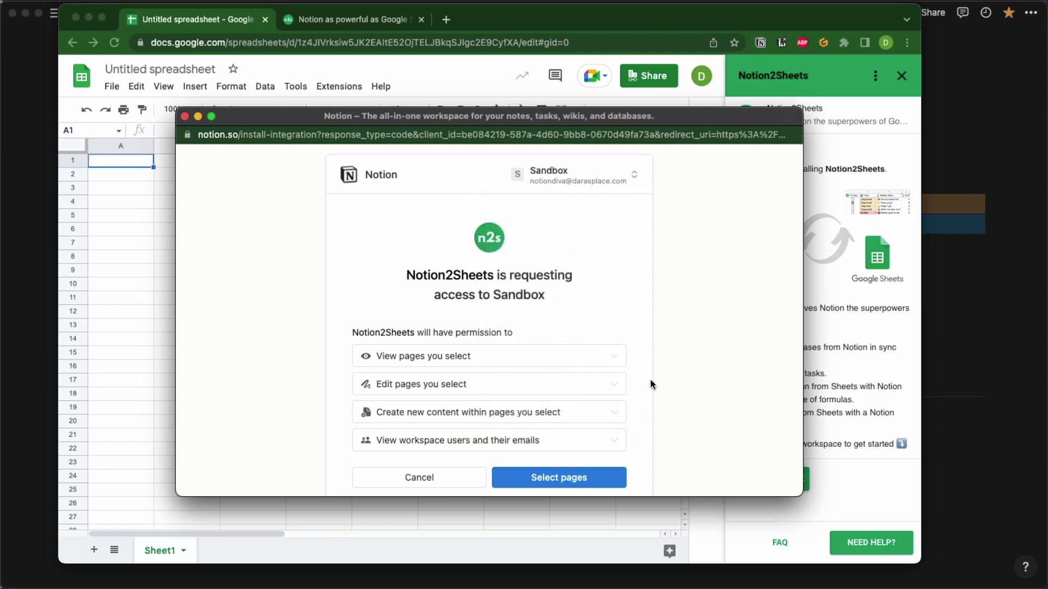
pyautogui.scroll(-3, 611, 398)
pyautogui.click(562, 395)
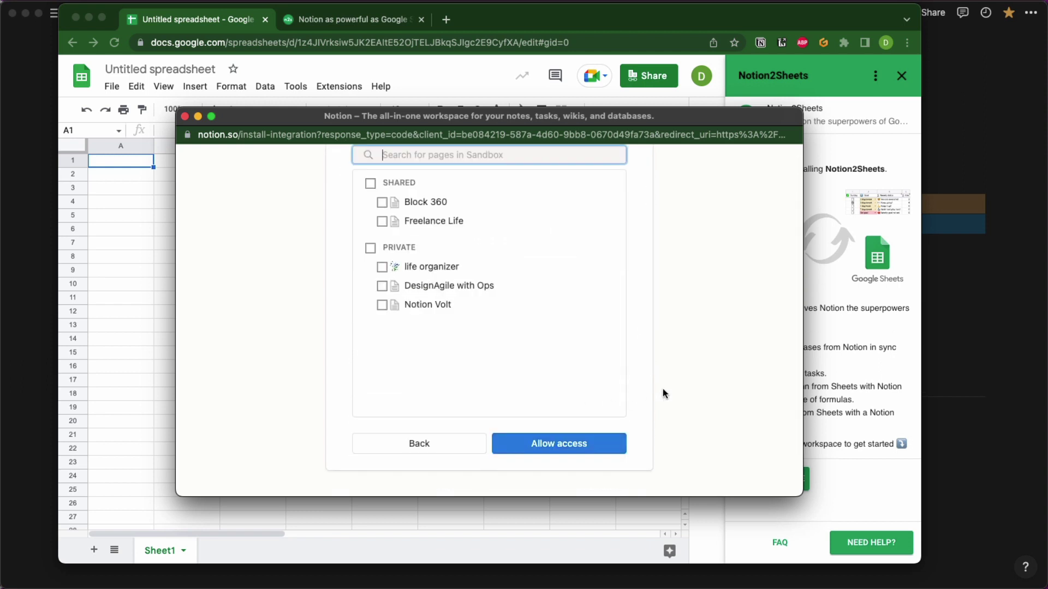
pyautogui.click(428, 222)
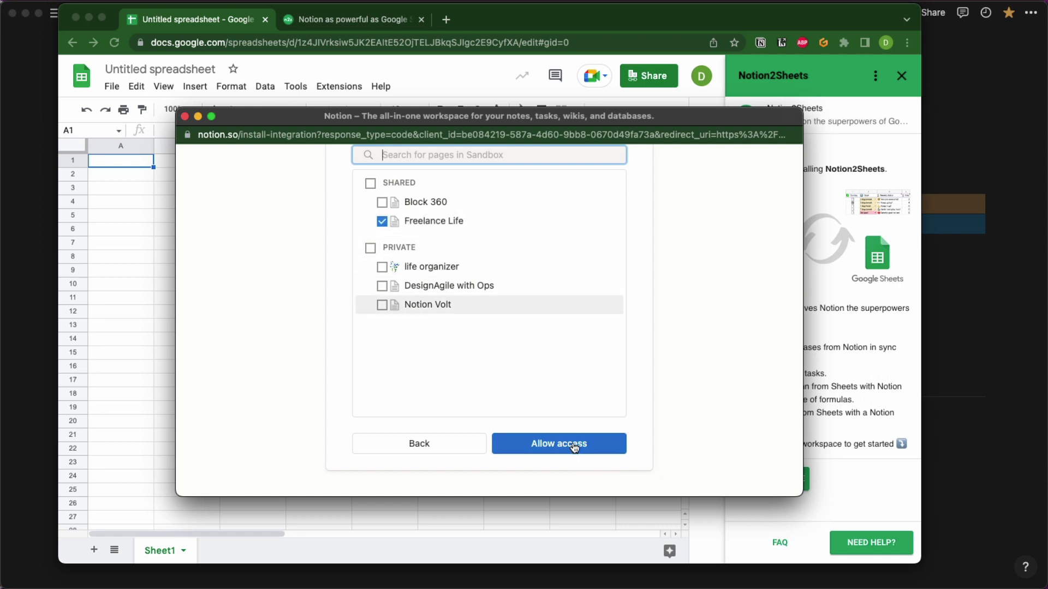
pyautogui.click(575, 444)
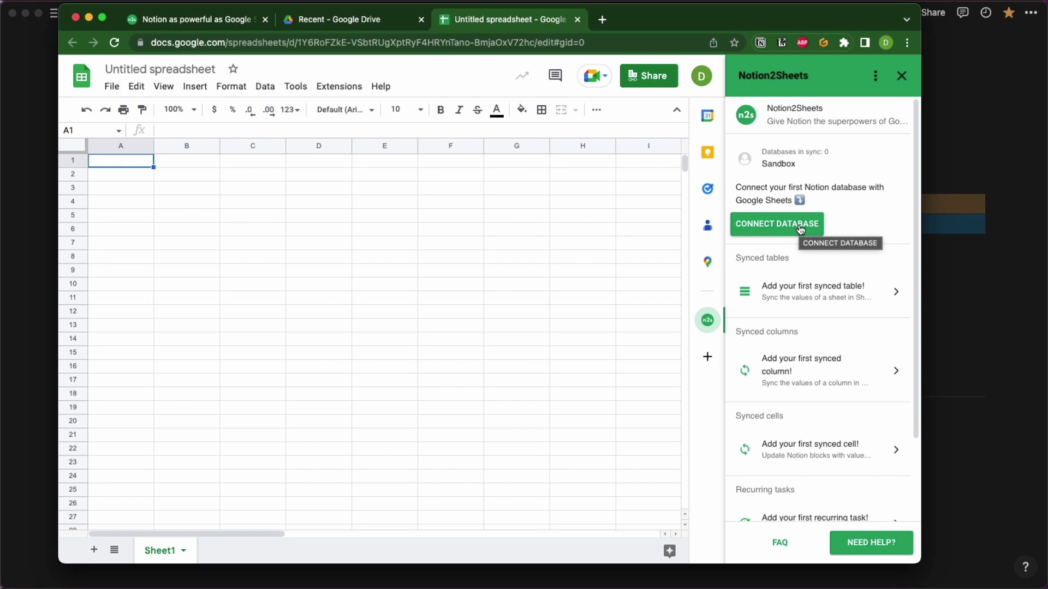
# Paste the 8-task database link from the Notion 8 Admin Dashboard into Notion2Sheets and load its properties.
pyautogui.click(800, 229)
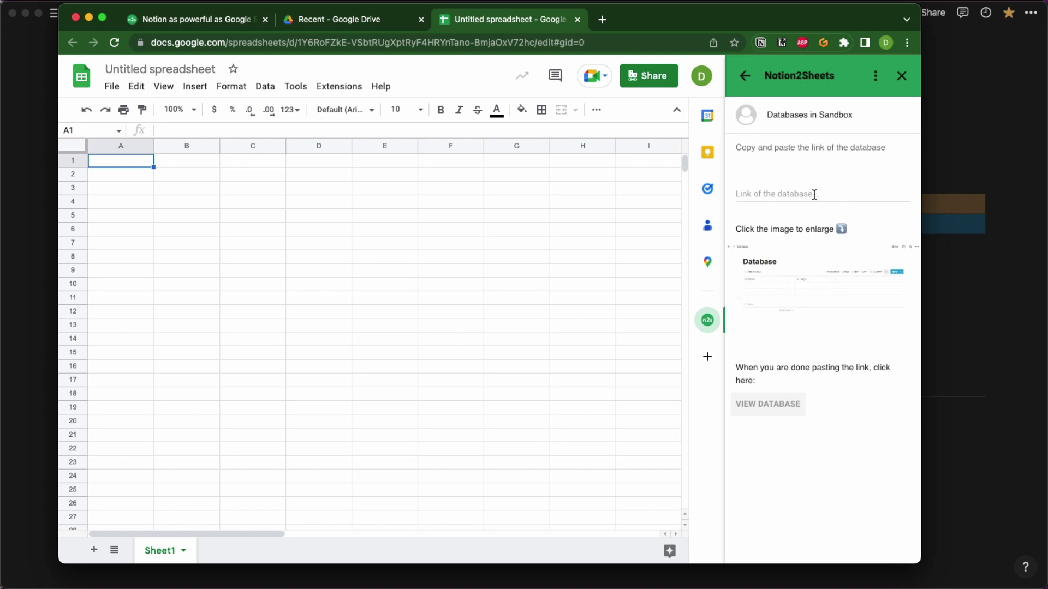
pyautogui.click(942, 144)
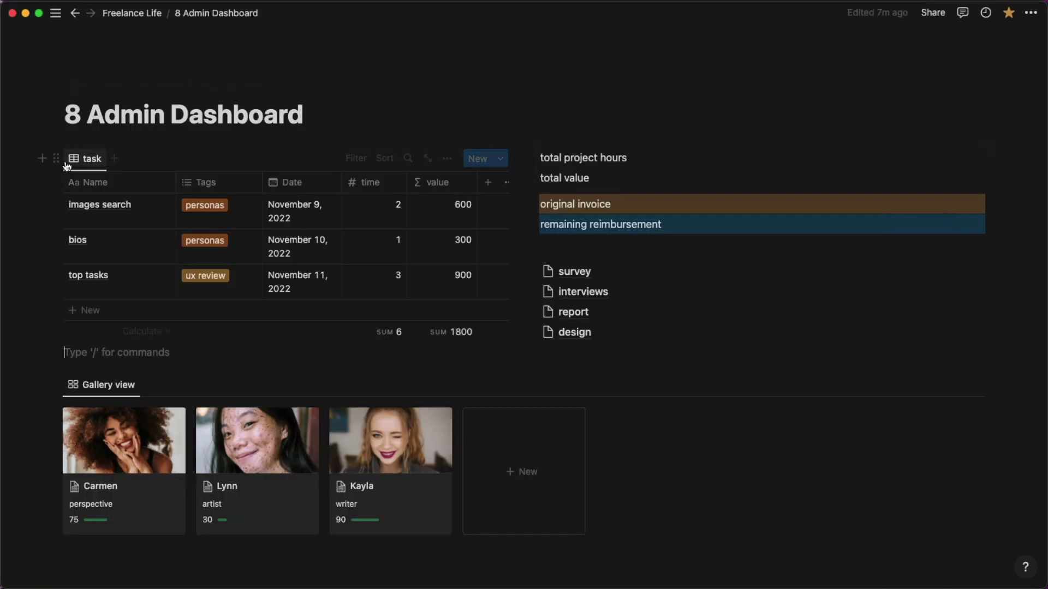
pyautogui.click(54, 155)
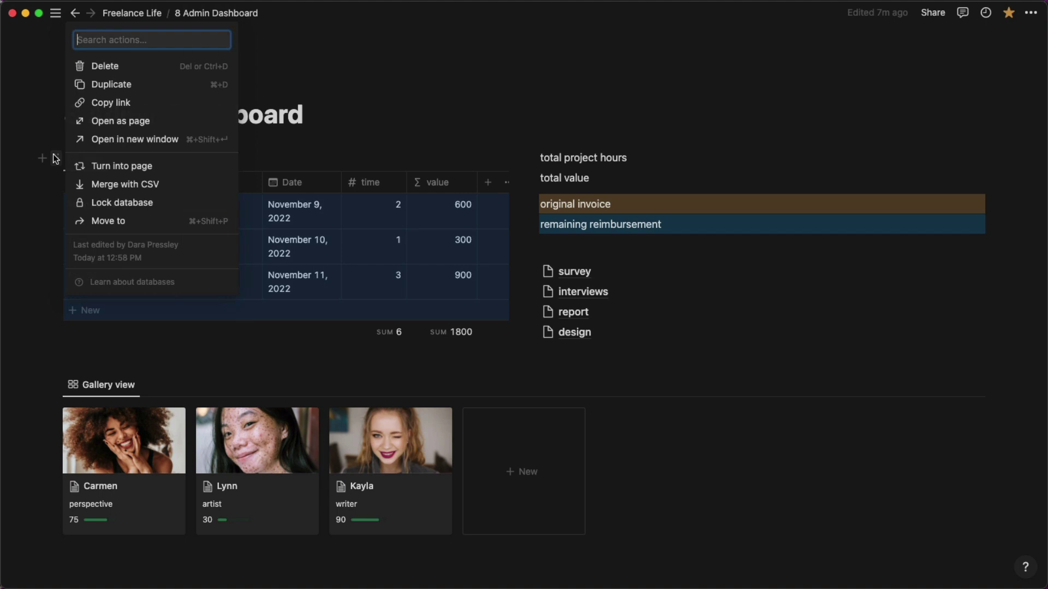
pyautogui.click(100, 112)
pyautogui.press('super+Tab')
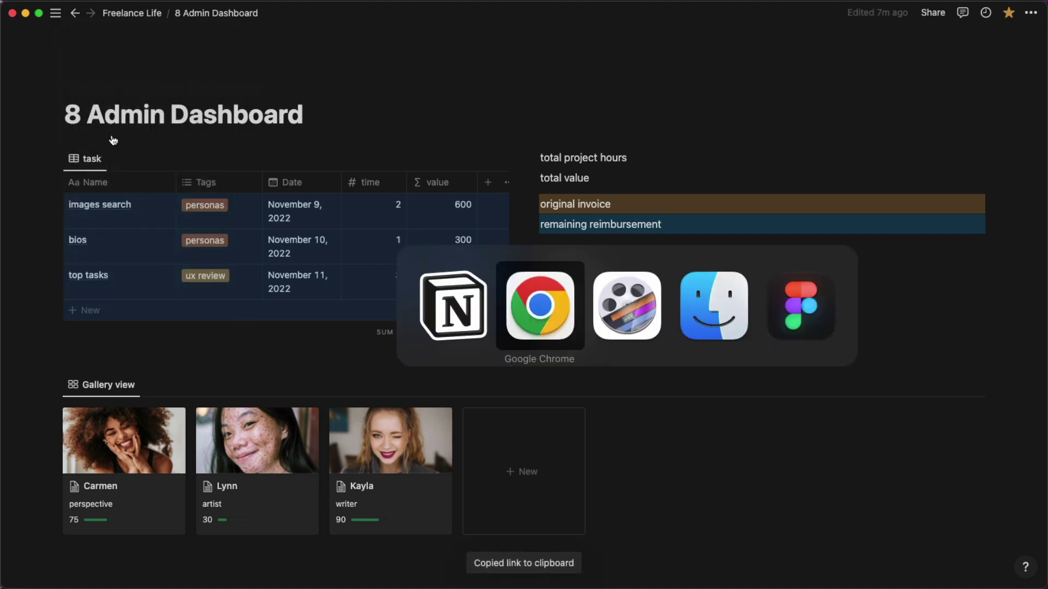
pyautogui.click(760, 192)
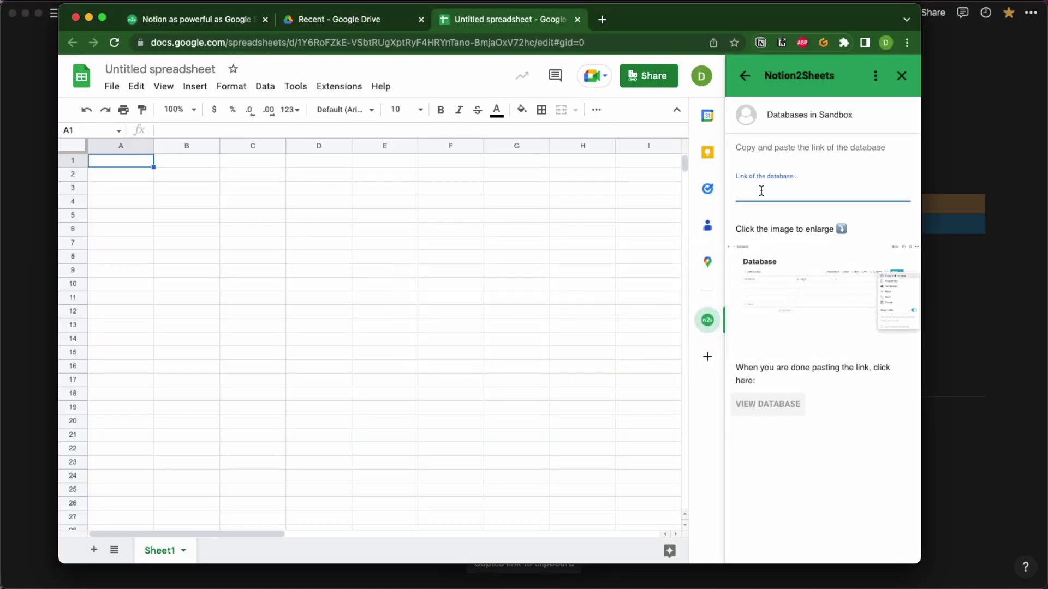
pyautogui.press('super+v')
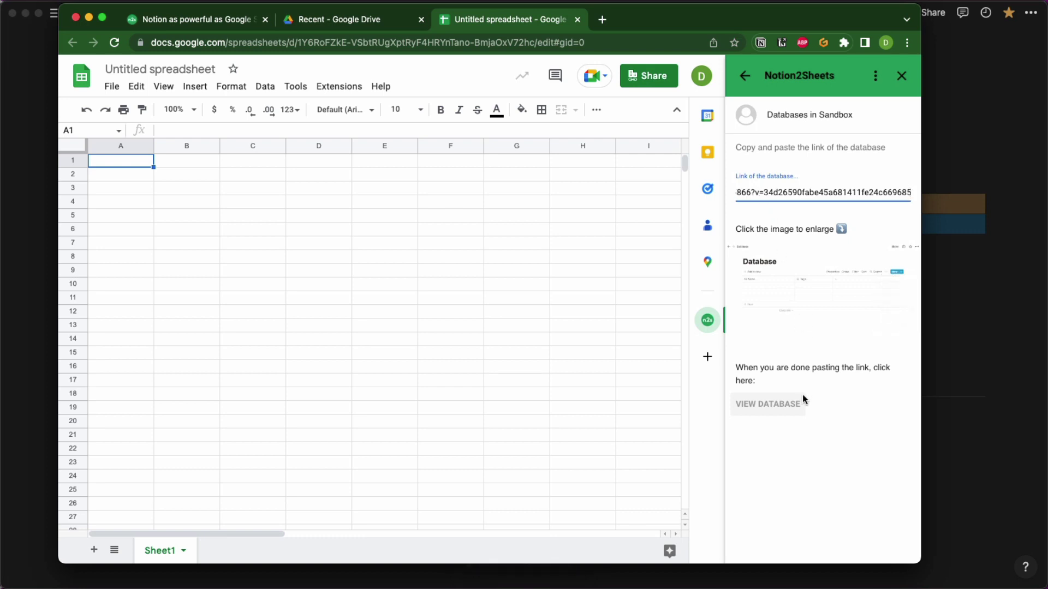
pyautogui.click(797, 404)
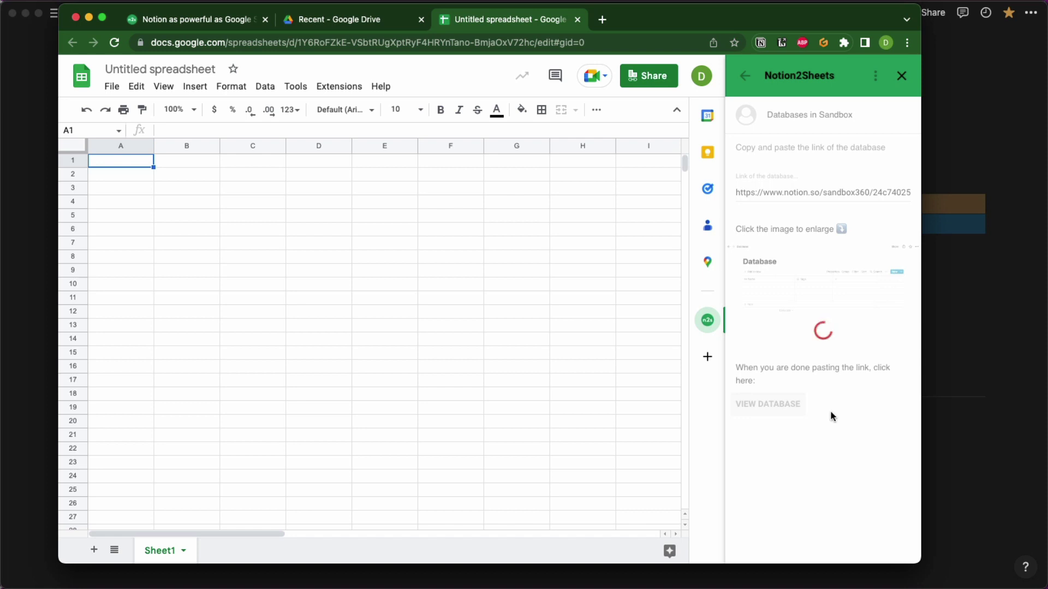
pyautogui.click(774, 404)
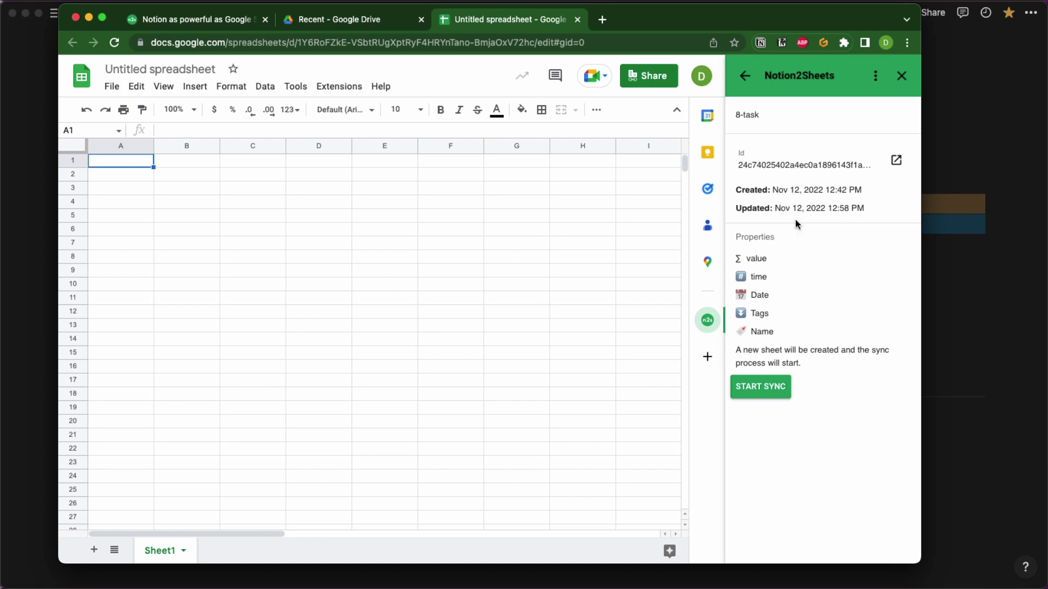
# Sync 8-task into a new 8-task sheet with three tasks, then narrow the Page ID column.
pyautogui.click(760, 389)
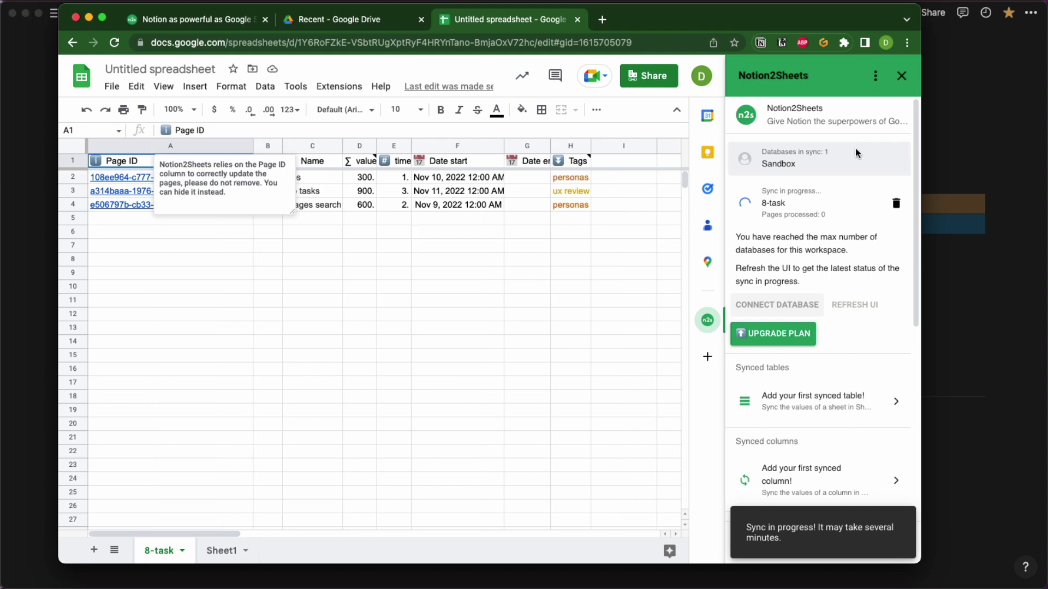
pyautogui.click(288, 246)
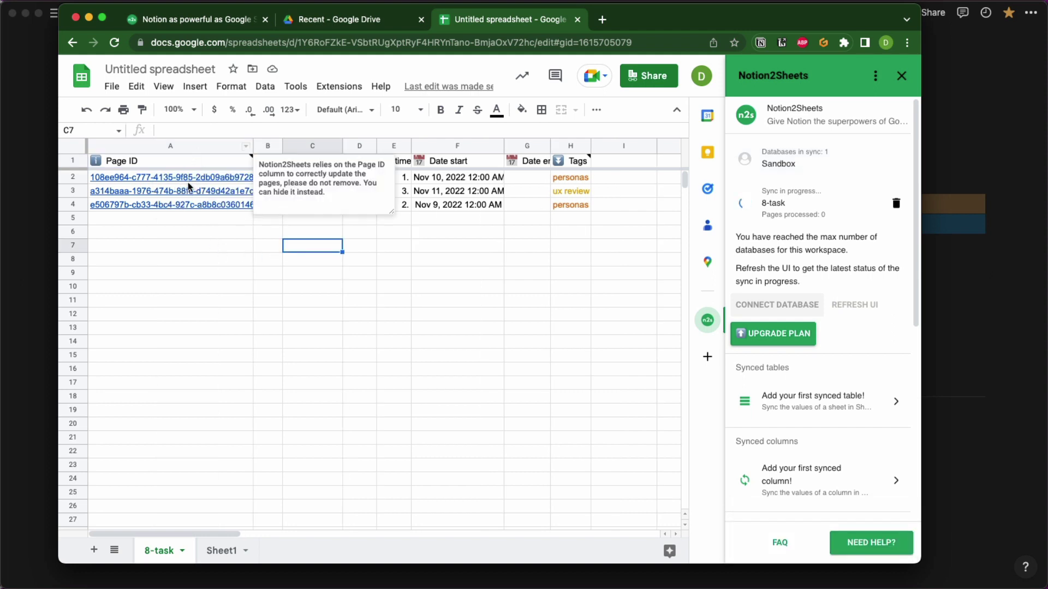
pyautogui.moveTo(186, 197)
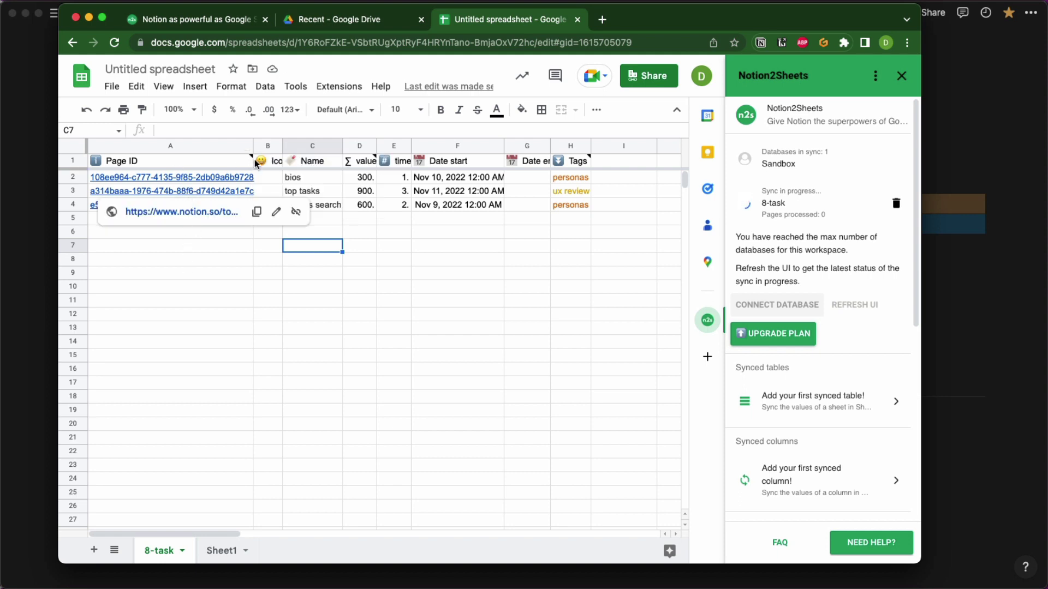
pyautogui.moveTo(252, 146); pyautogui.dragTo(219, 143)
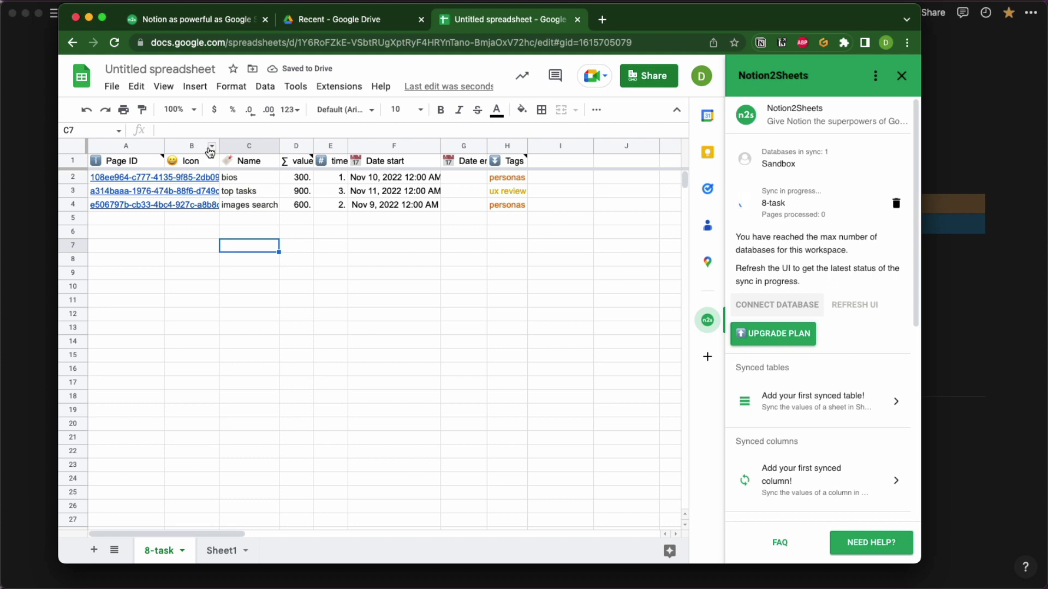
# Hide the Icon and Page ID columns in the 8-task sheet.
pyautogui.click(211, 146)
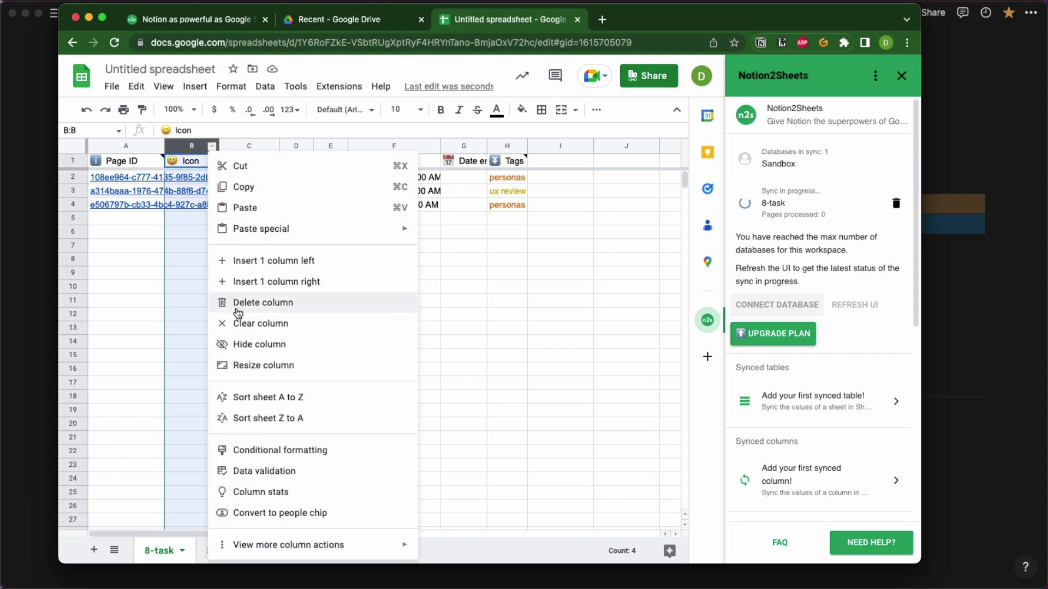
pyautogui.click(246, 344)
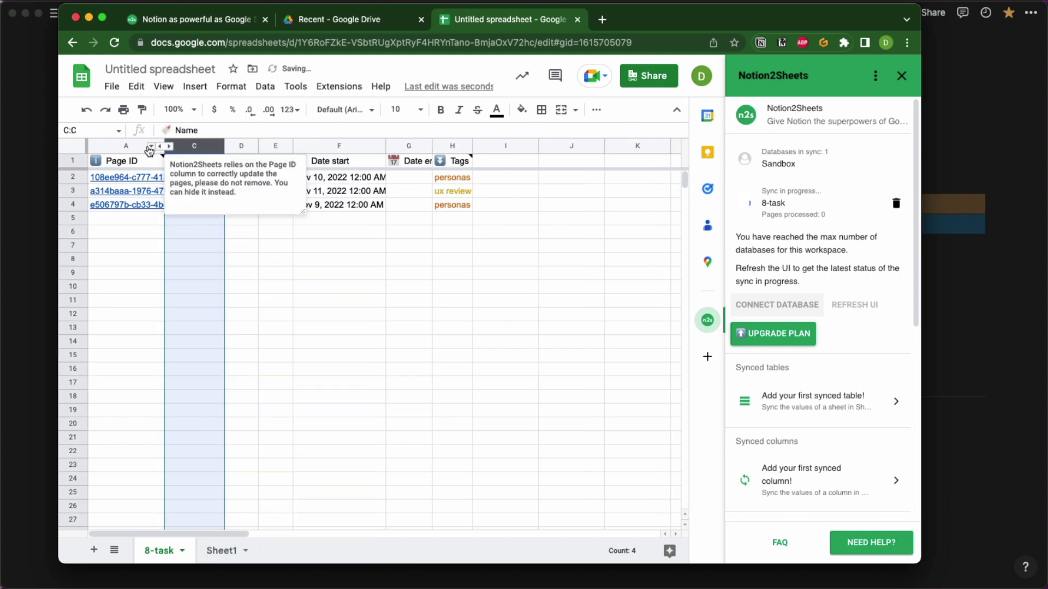
pyautogui.click(150, 146)
pyautogui.click(206, 344)
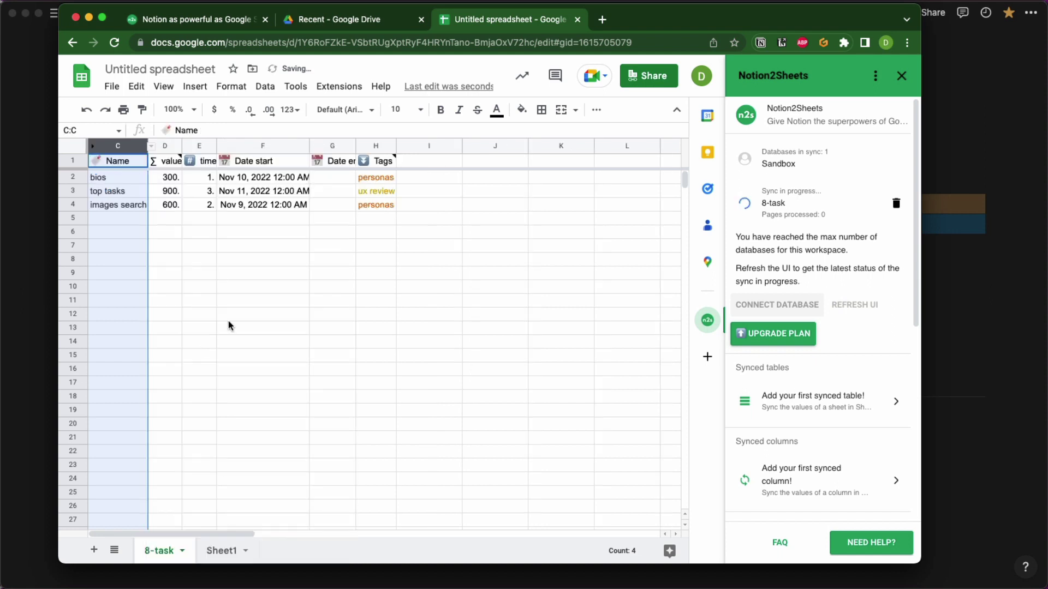
# Widen the Date end column so its full header shows.
pyautogui.click(262, 300)
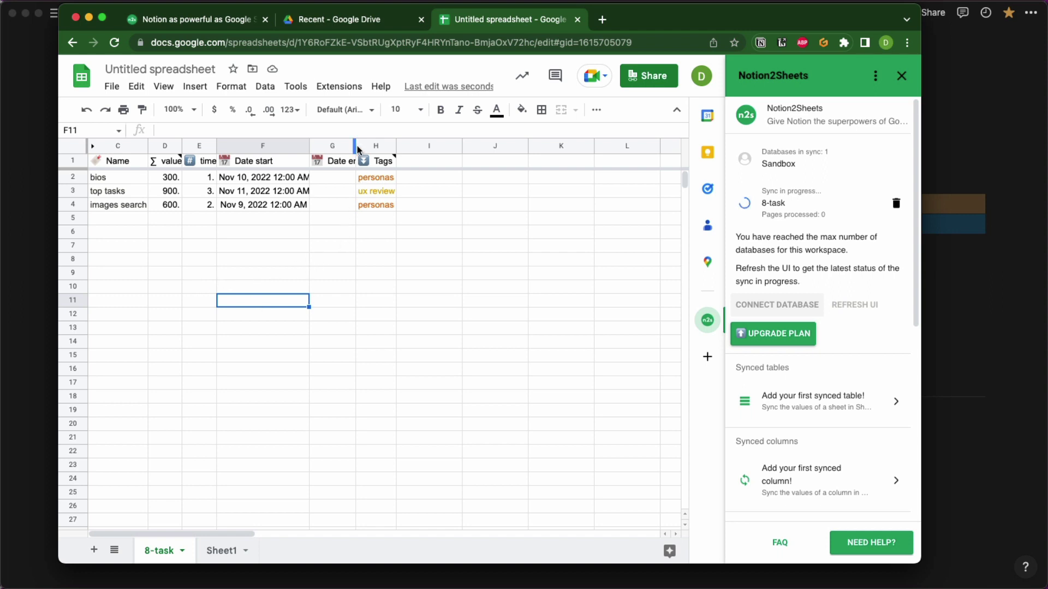
pyautogui.moveTo(355, 142); pyautogui.dragTo(427, 144)
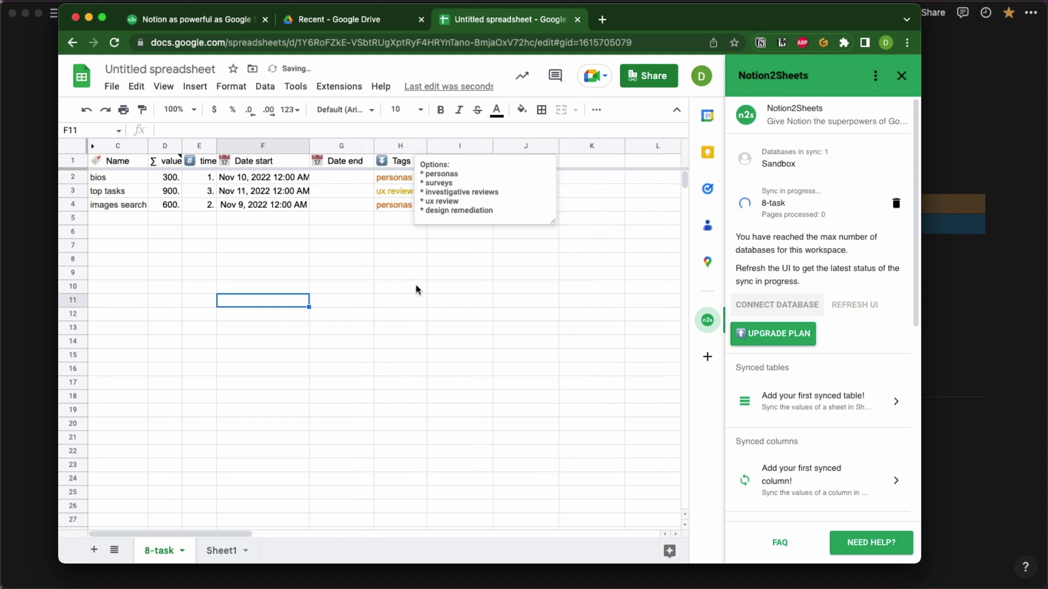
pyautogui.click(434, 329)
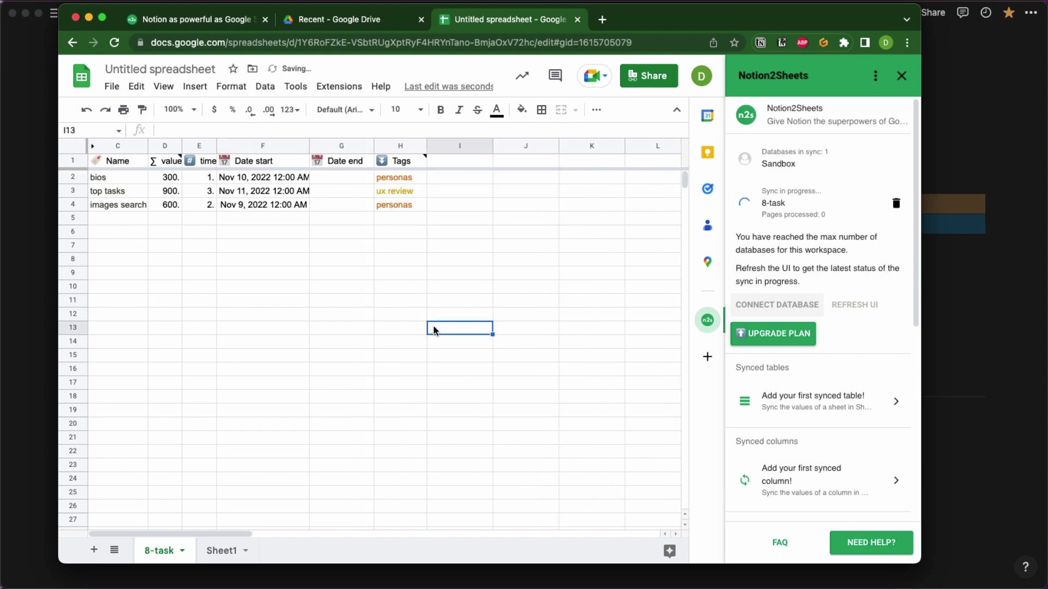
# Title the spreadsheet '8-dashabord'.
pyautogui.click(151, 65)
pyautogui.write('8-')
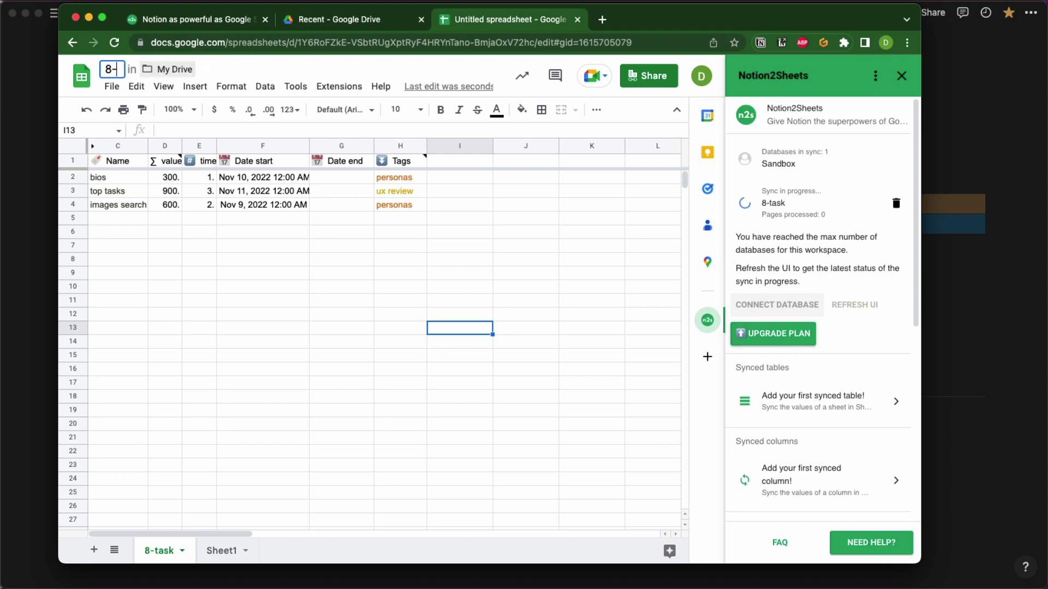
pyautogui.write('dashabord')
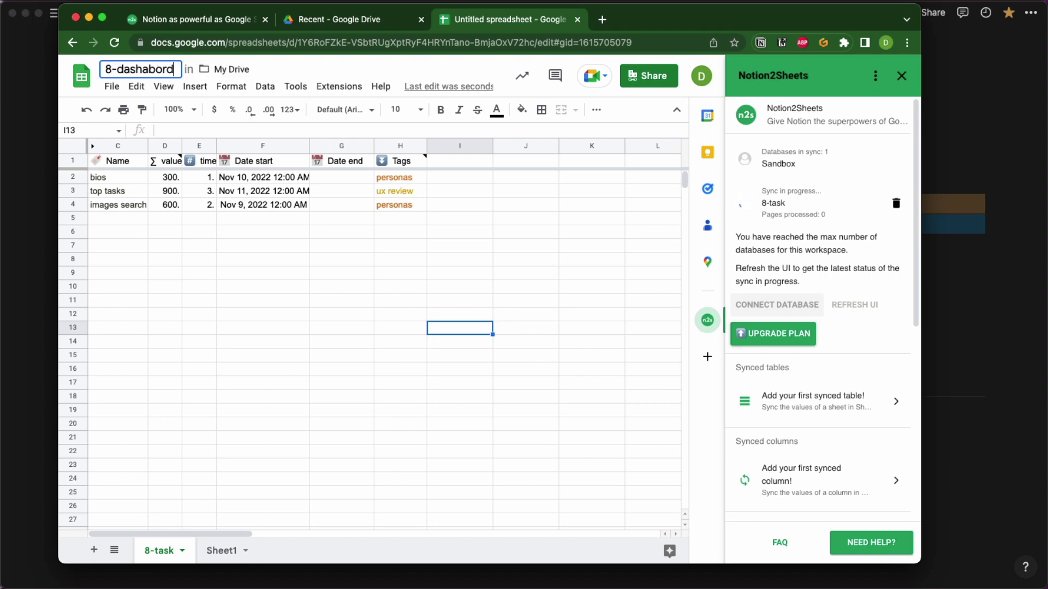
pyautogui.press('Return')
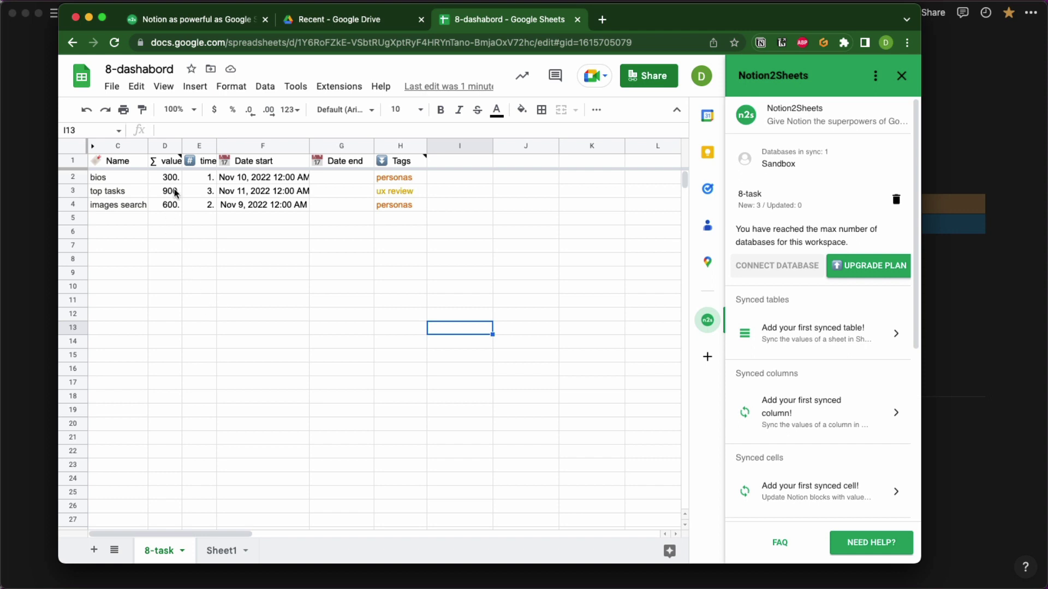
# Correct the spreadsheet title to '8-dashboard' and open the Sheet1 tab for renaming.
pyautogui.click(148, 69)
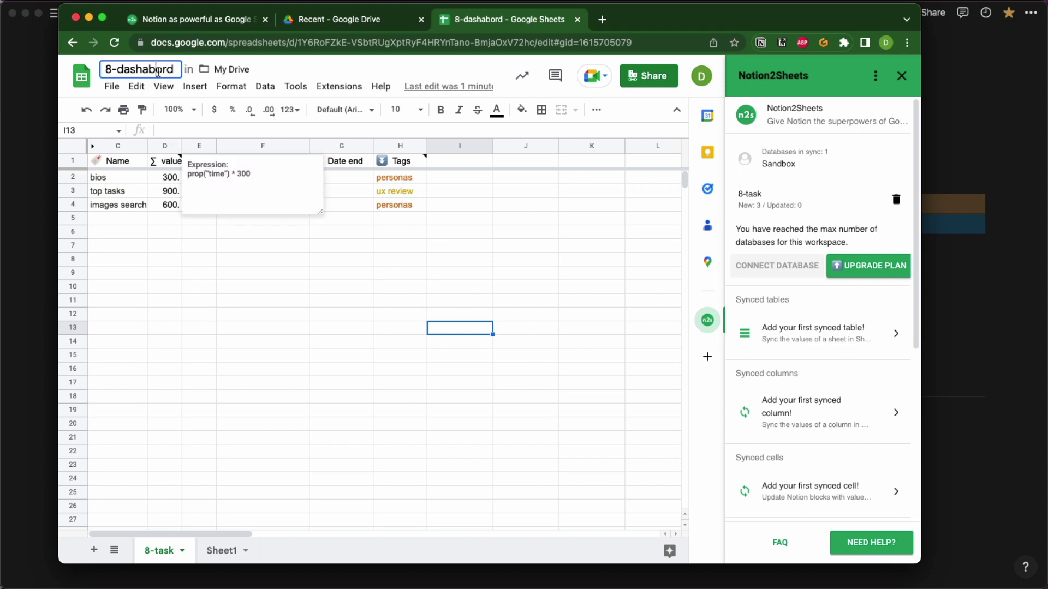
pyautogui.press('BackSpace')
pyautogui.press('Right')
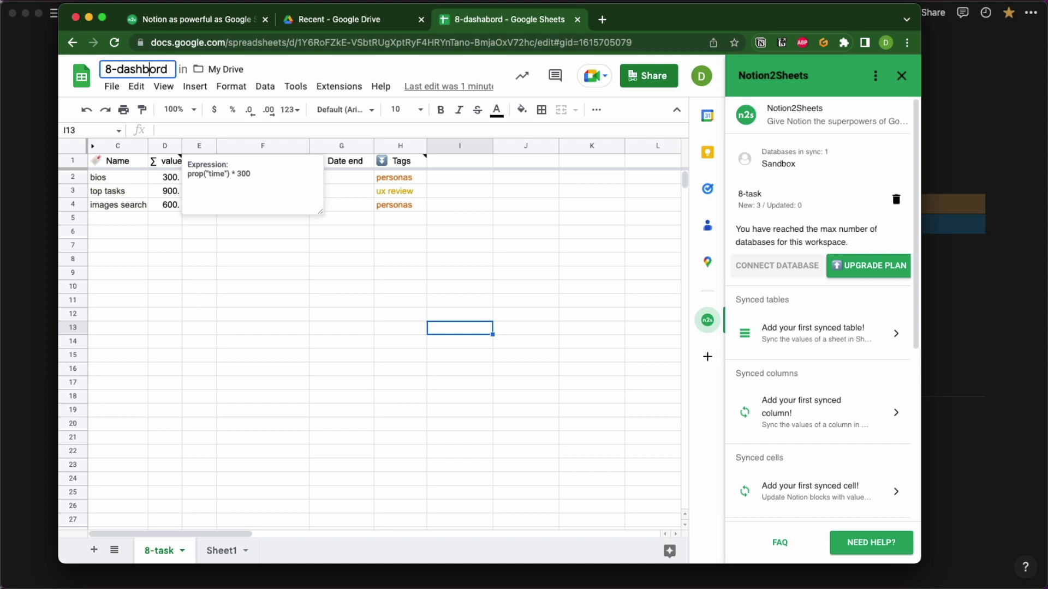
pyautogui.write('a')
pyautogui.press('BackSpace')
pyautogui.press('Right')
pyautogui.write('a')
pyautogui.click(220, 343)
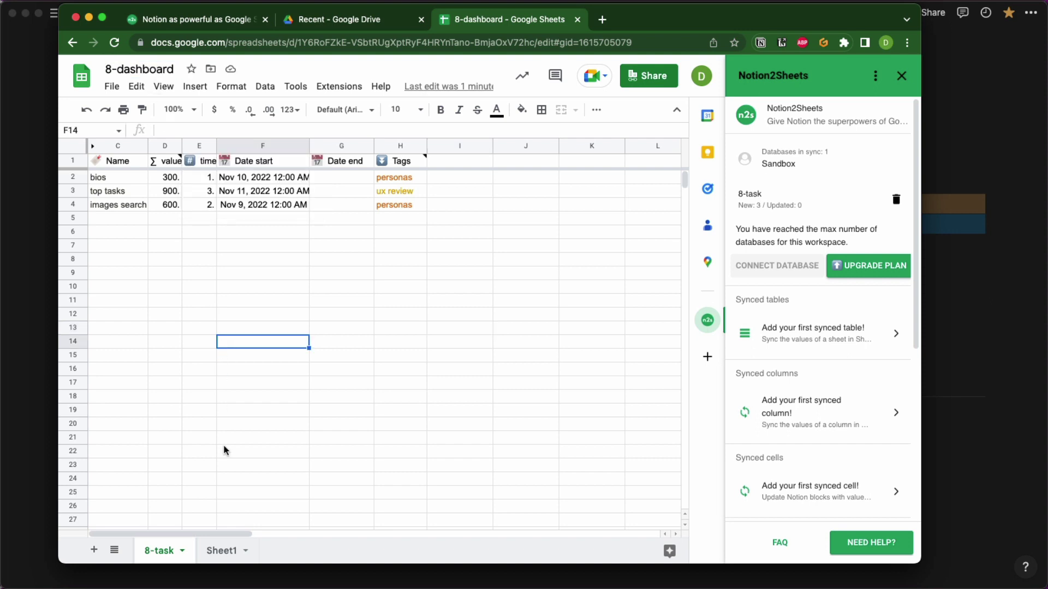
pyautogui.click(227, 551)
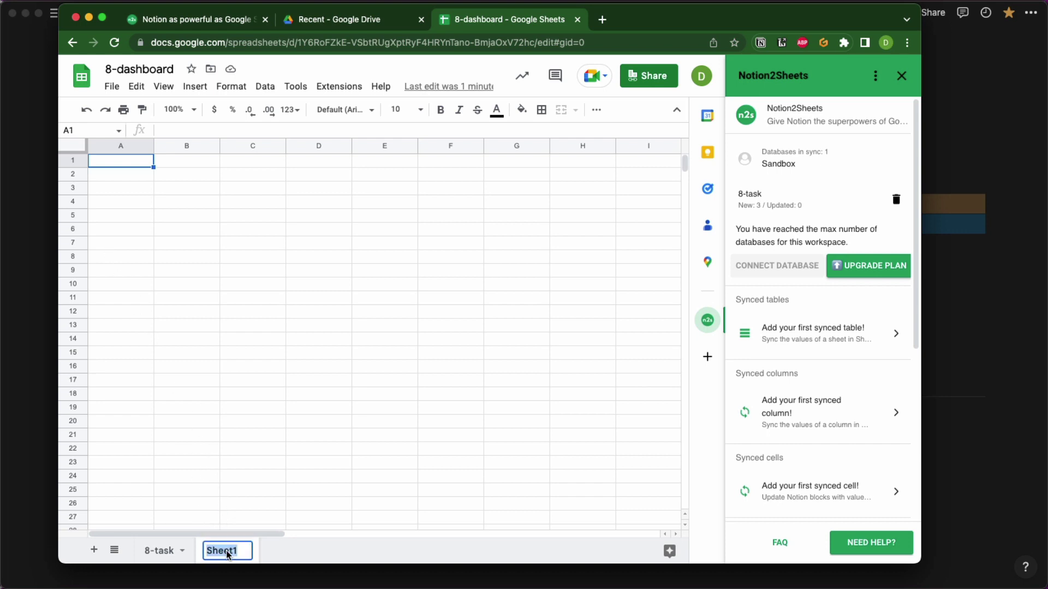
# Rename Sheet1 to 'totals' after checking the 8-task sheet's columns.
pyautogui.write('totals')
pyautogui.press('Return')
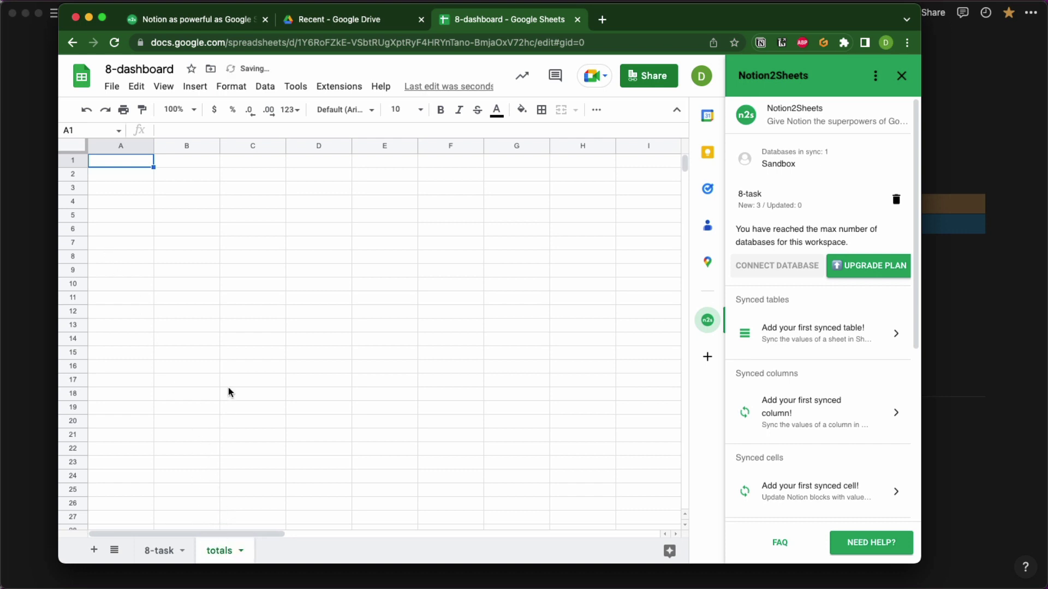
pyautogui.click(230, 350)
pyautogui.click(119, 162)
pyautogui.click(158, 548)
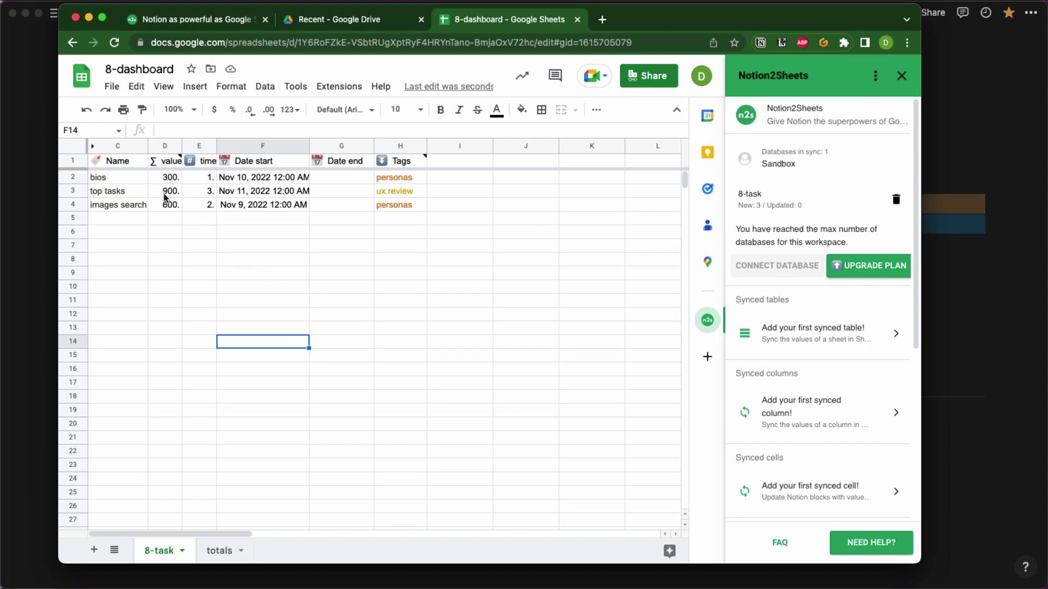
pyautogui.moveTo(166, 164)
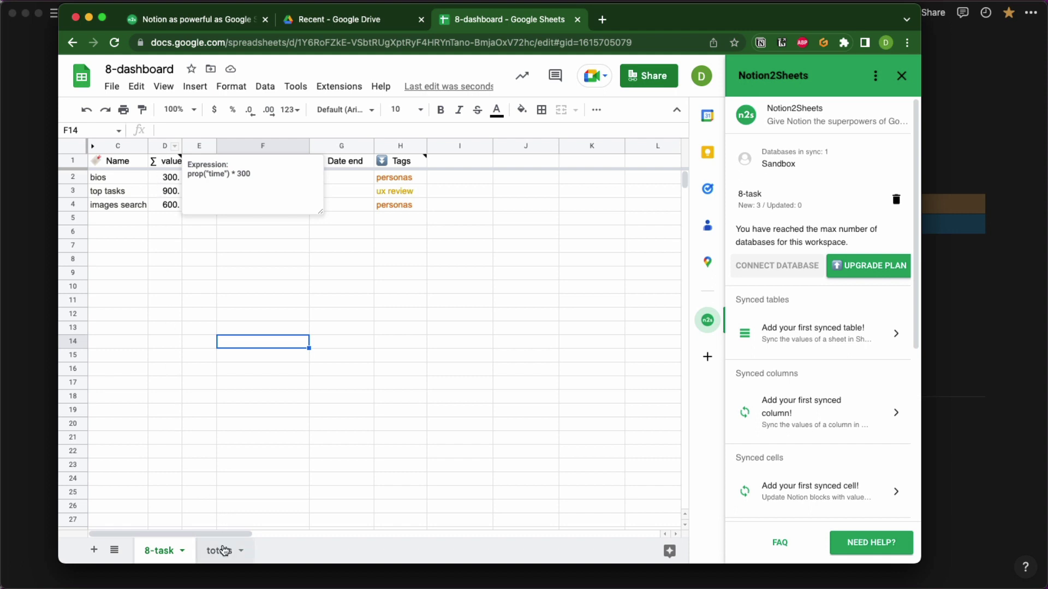
pyautogui.click(221, 550)
# Enter =SUM('8-task'!D:D) in A1, giving 1800, and name the cell 'value'.
pyautogui.click(179, 131)
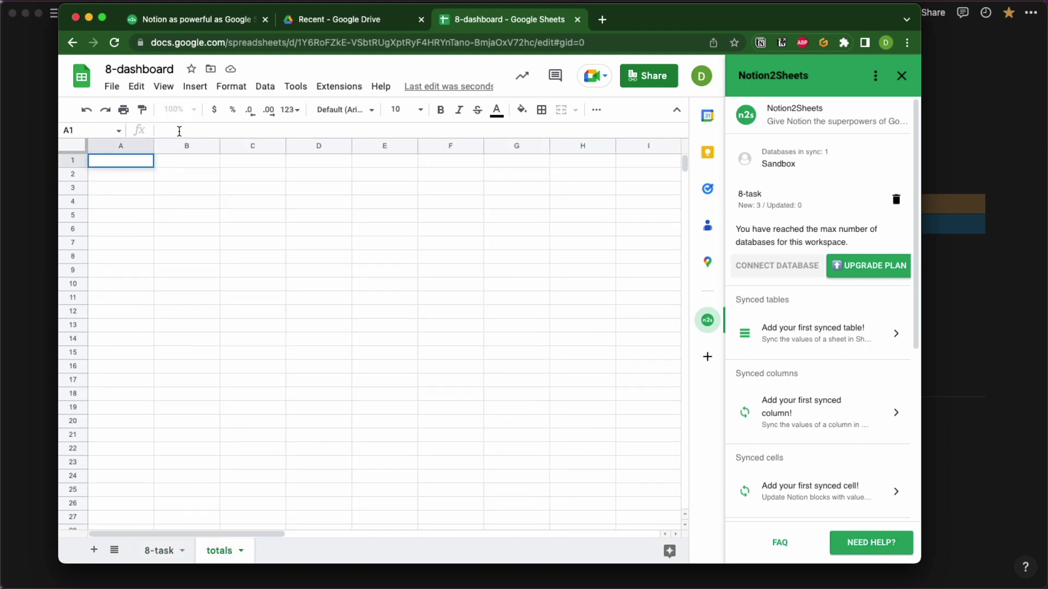
pyautogui.write('=sums')
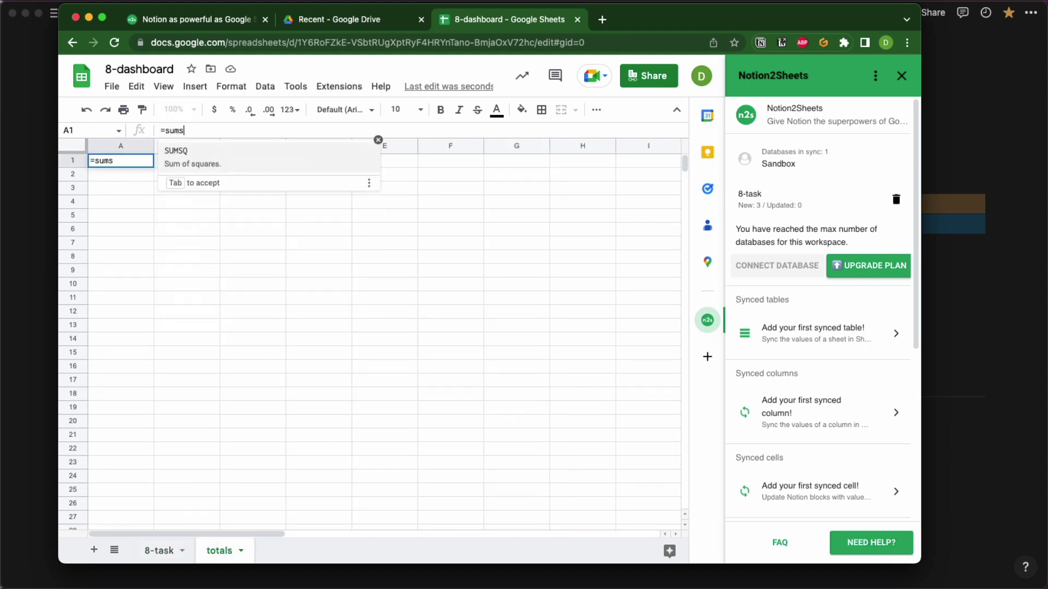
pyautogui.press('BackSpace')
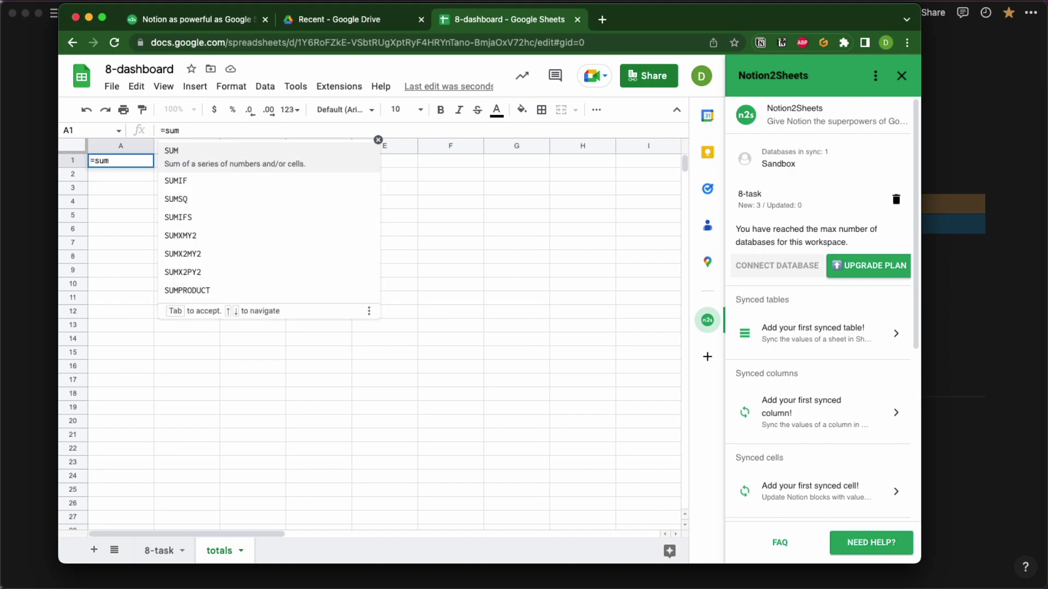
pyautogui.write('(')
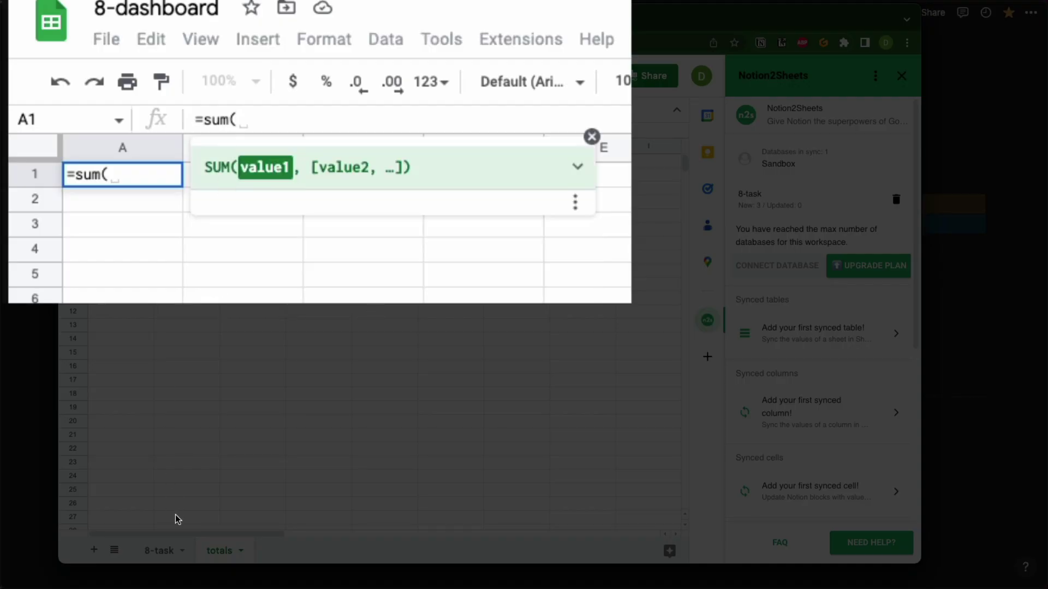
pyautogui.click(165, 551)
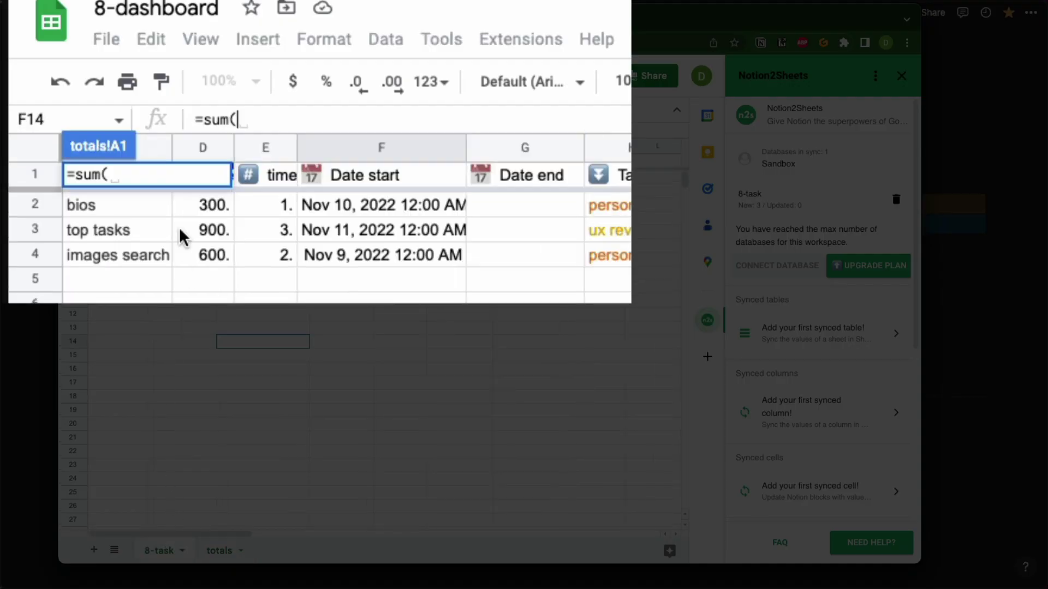
pyautogui.click(198, 146)
pyautogui.press('Return')
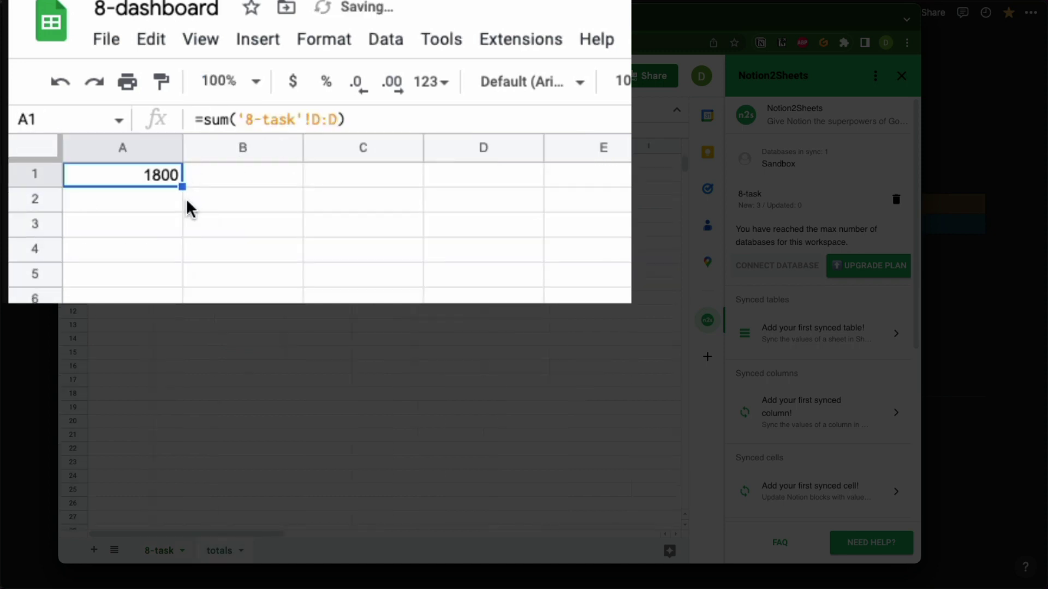
pyautogui.click(78, 119)
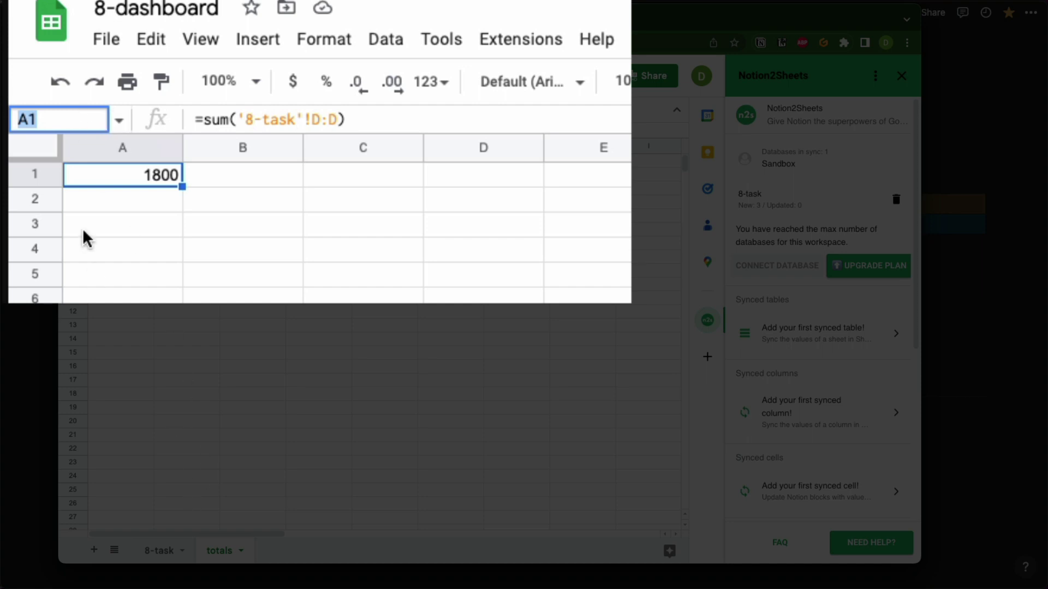
pyautogui.write('t')
pyautogui.press('BackSpace')
pyautogui.write('value')
pyautogui.press('Return')
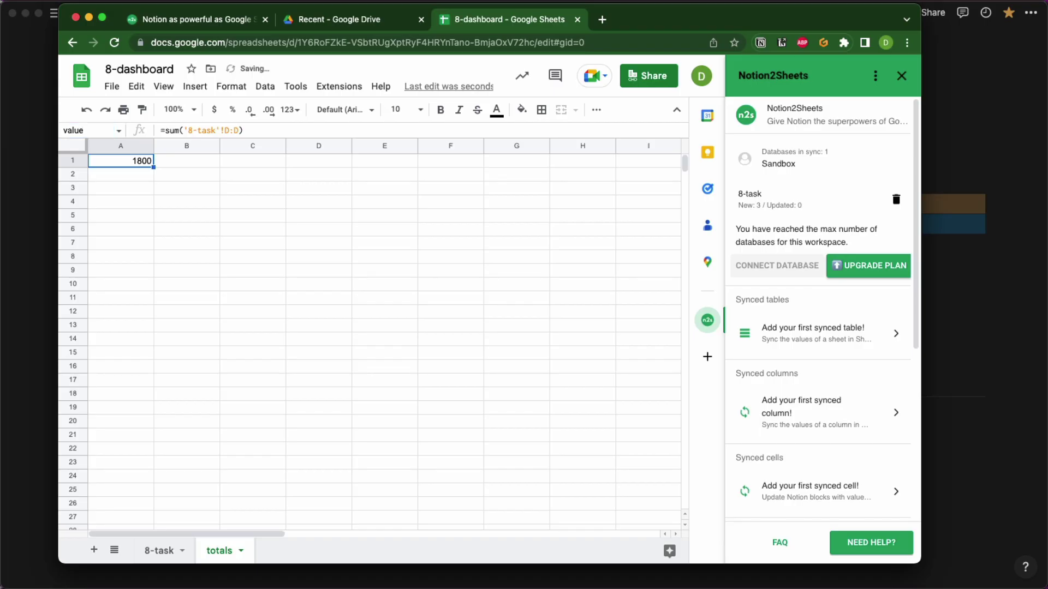
# Enter =SUM('8-task'!E:E) in A2 to total the time column and name it 'time'.
pyautogui.click(122, 176)
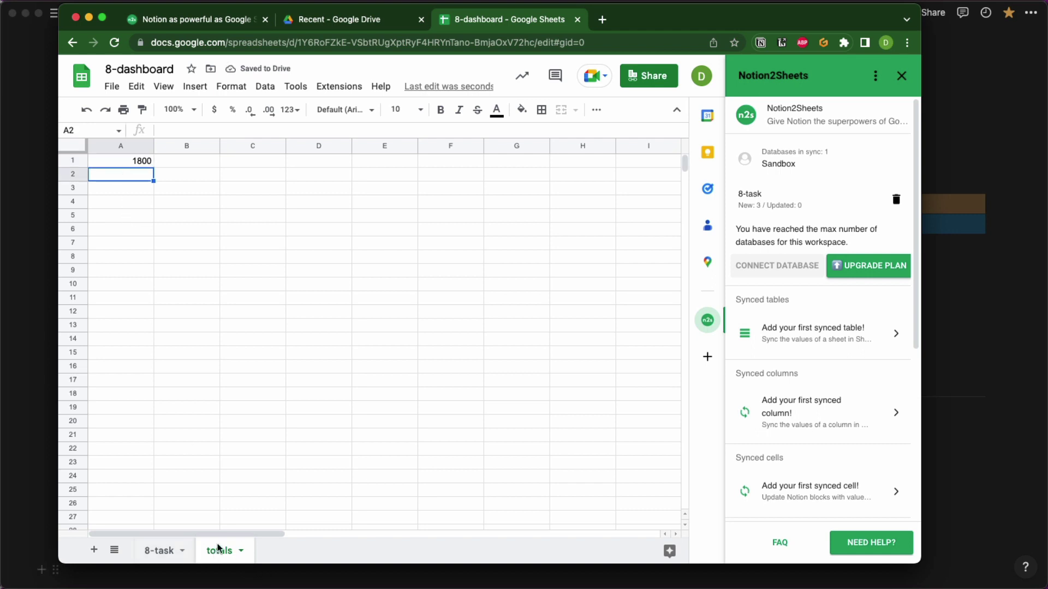
pyautogui.write('=sum')
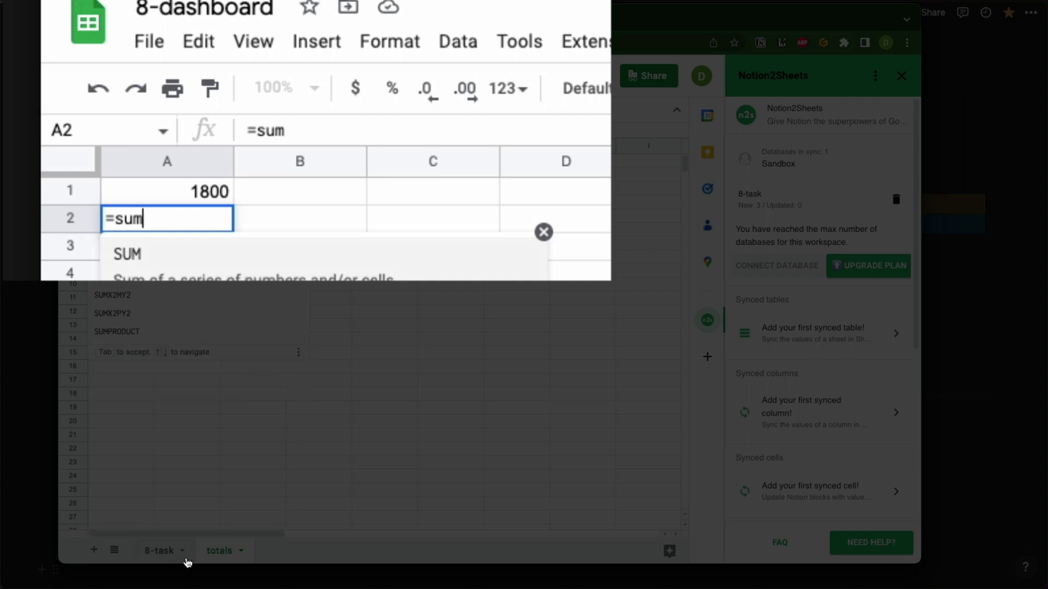
pyautogui.write('(')
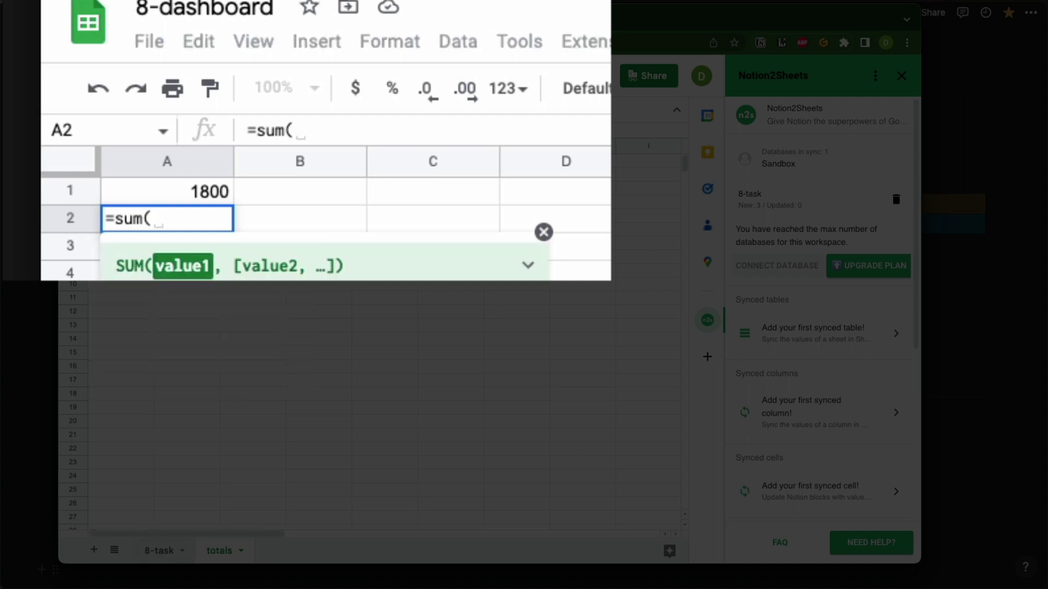
pyautogui.click(174, 552)
pyautogui.click(326, 167)
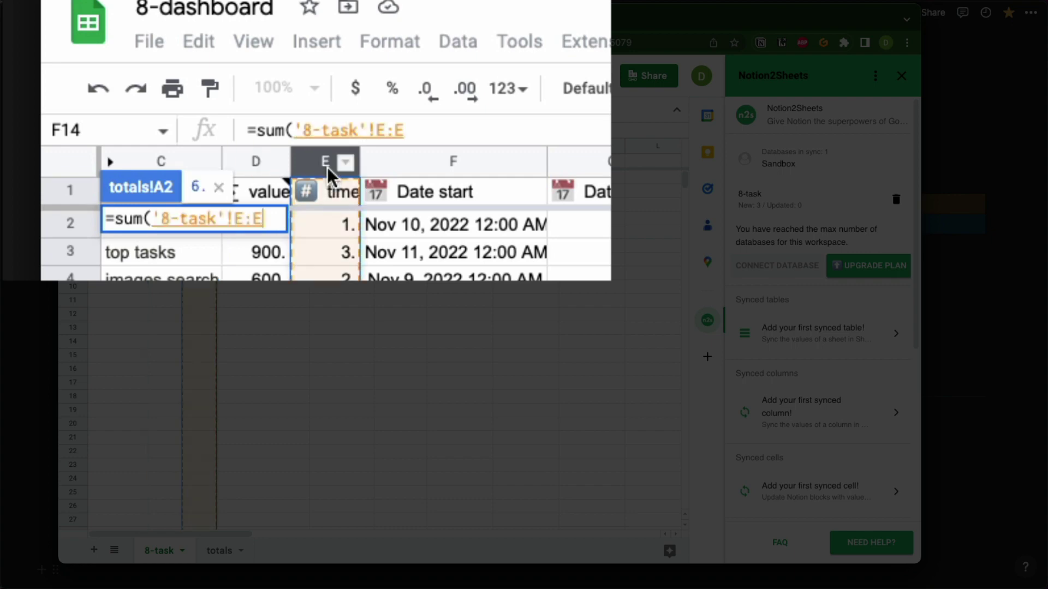
pyautogui.hscroll(5, 326, 165)
pyautogui.press('Return')
pyautogui.hscroll(2, 347, 201)
pyautogui.hscroll(-7, 322, 292)
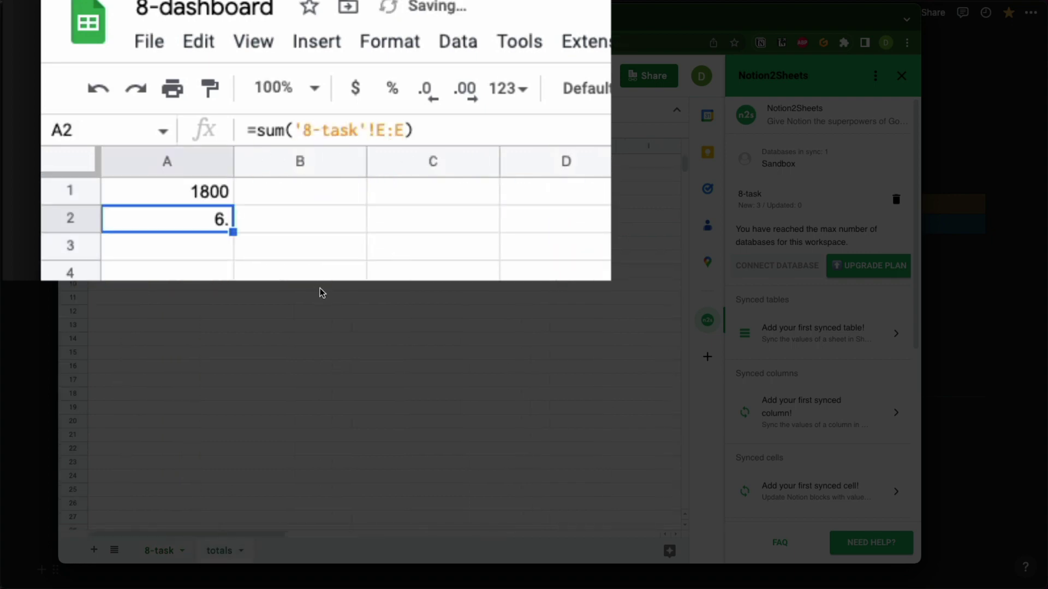
pyautogui.click(102, 132)
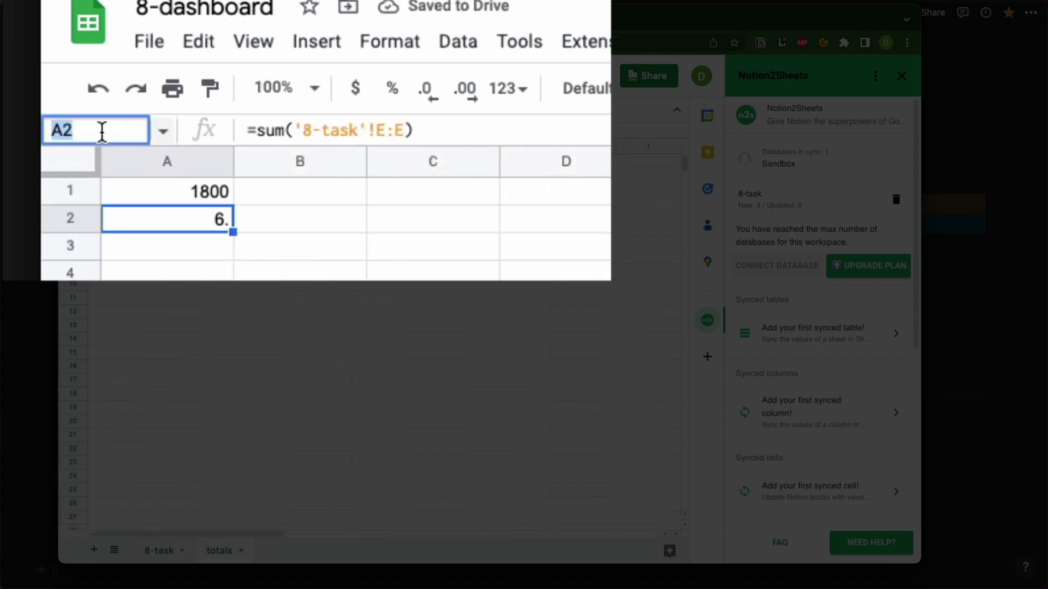
pyautogui.write('time')
pyautogui.press('Return')
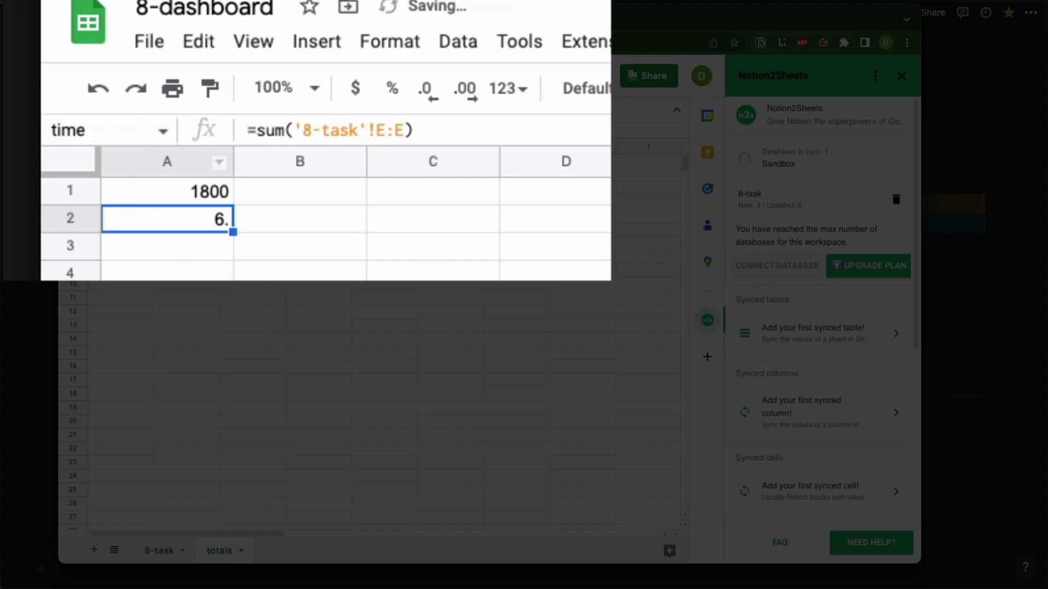
pyautogui.click(133, 229)
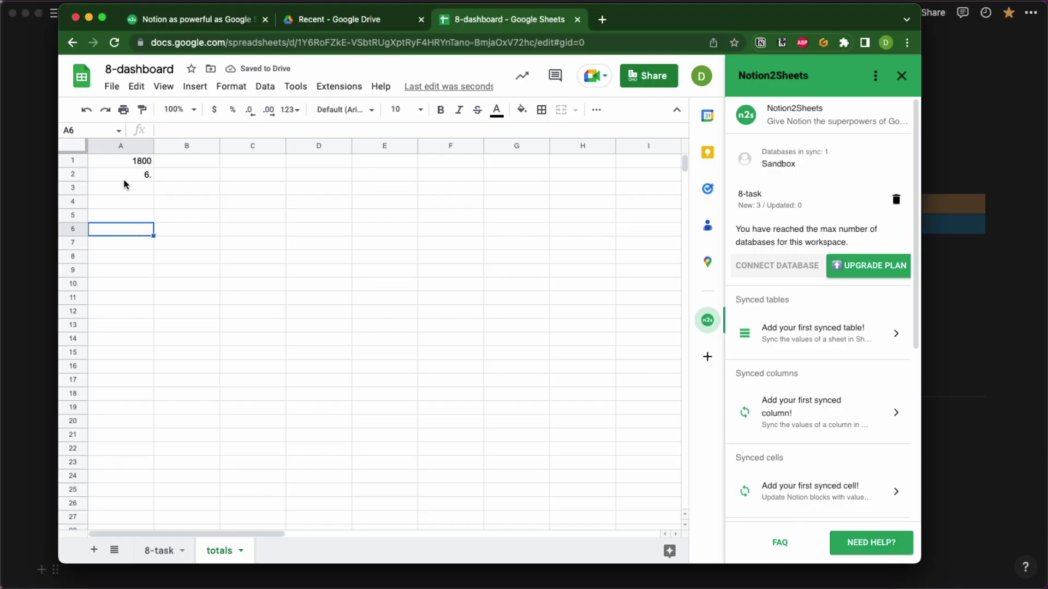
pyautogui.click(124, 191)
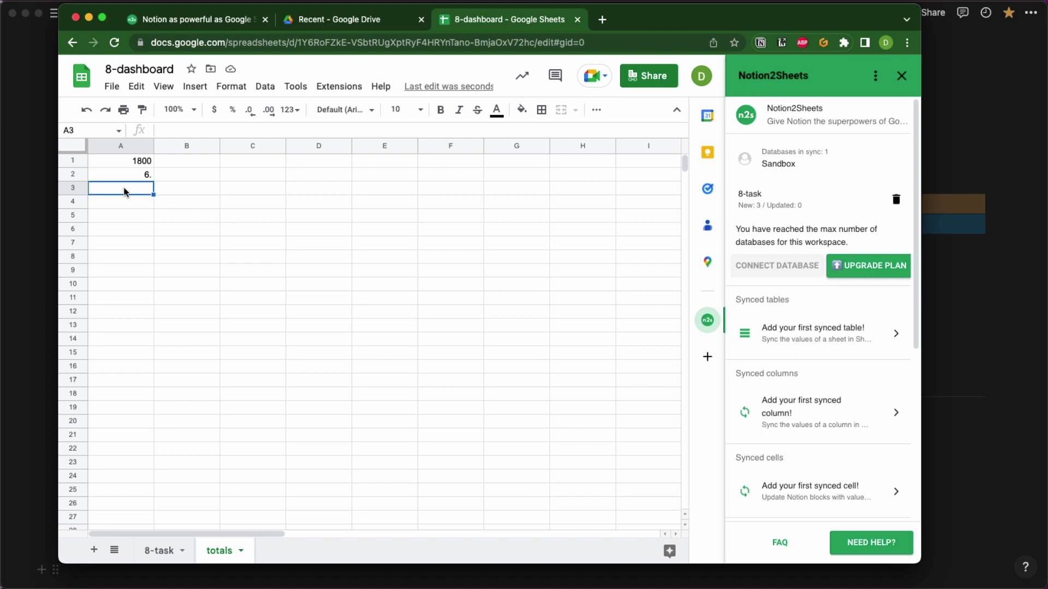
# Type the labels 'value' and 'time' in B1 and B2.
pyautogui.click(180, 161)
pyautogui.write('value')
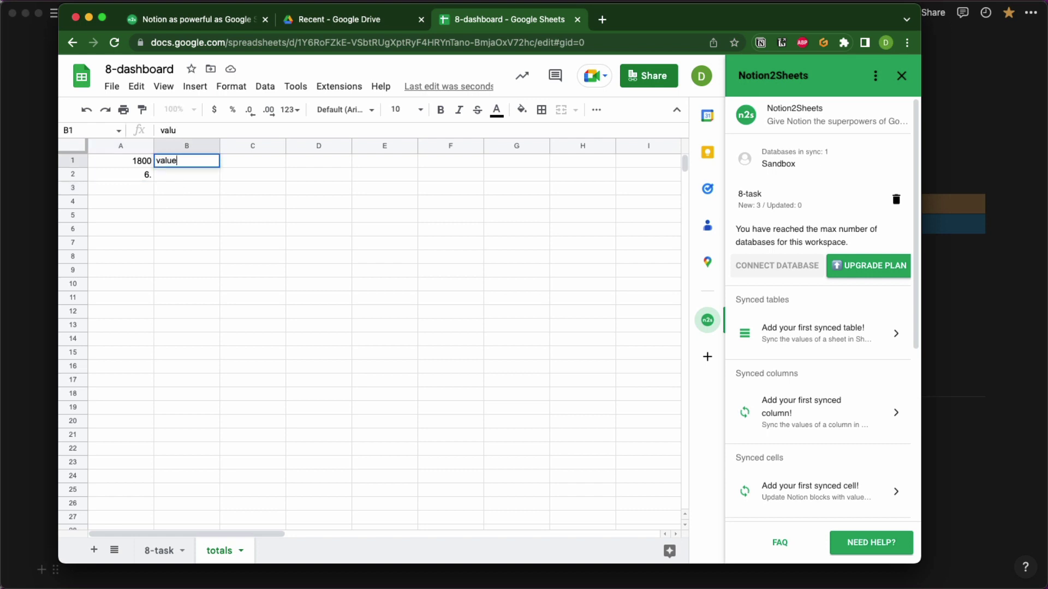
pyautogui.press('Return')
pyautogui.write('teime')
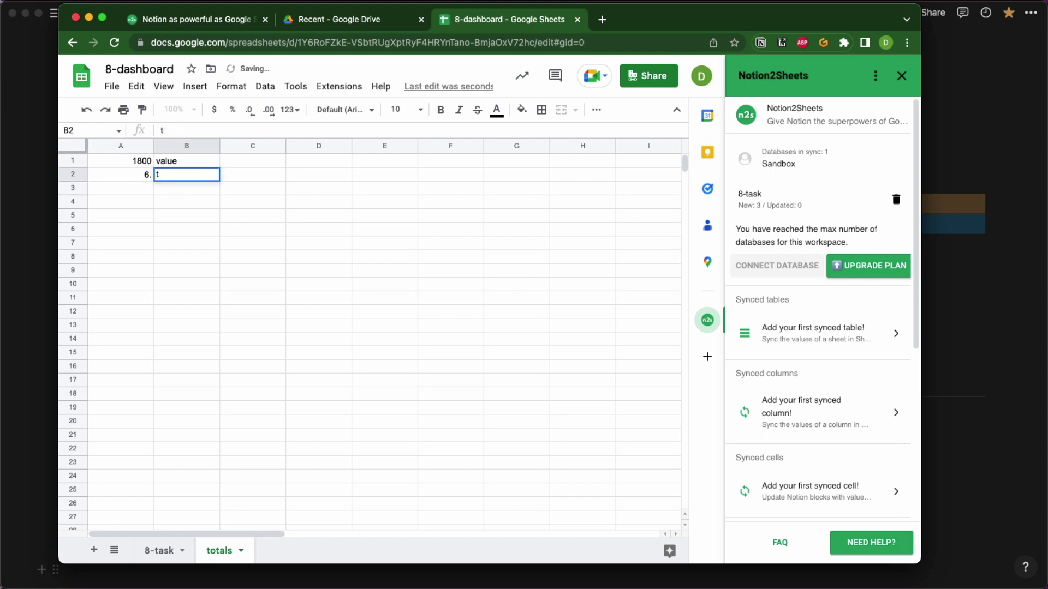
pyautogui.press('Return')
# Move the labels column B to the left of the numbers column.
pyautogui.click(187, 146)
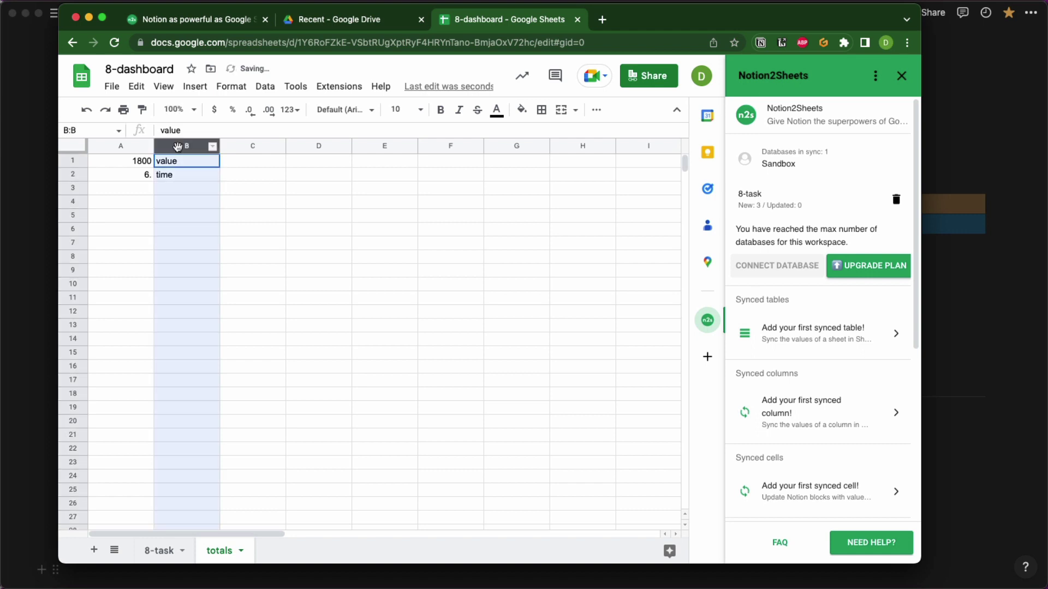
pyautogui.keyDown('shift'); pyautogui.click(120, 145); pyautogui.keyUp('shift')
pyautogui.click(199, 146)
pyautogui.moveTo(206, 145); pyautogui.dragTo(112, 137)
pyautogui.click(294, 241)
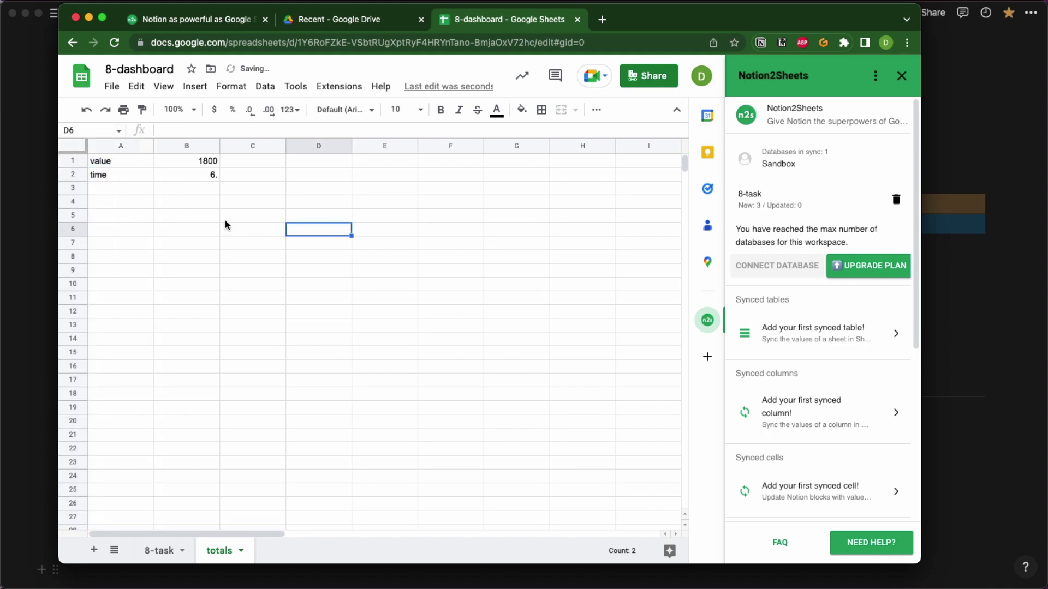
pyautogui.click(102, 186)
# Enter 'invoiced' in A3 with 27500 in B3, and 'remaining' in A4.
pyautogui.write('orin')
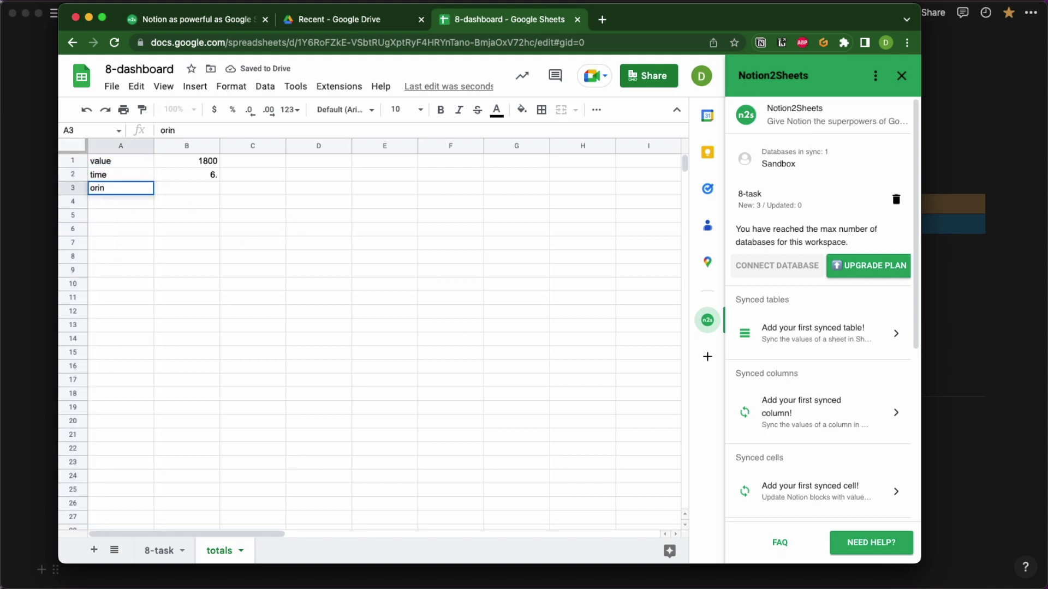
pyautogui.write('gi')
pyautogui.press('BackSpace')
pyautogui.press('BackSpace')
pyautogui.write('gi')
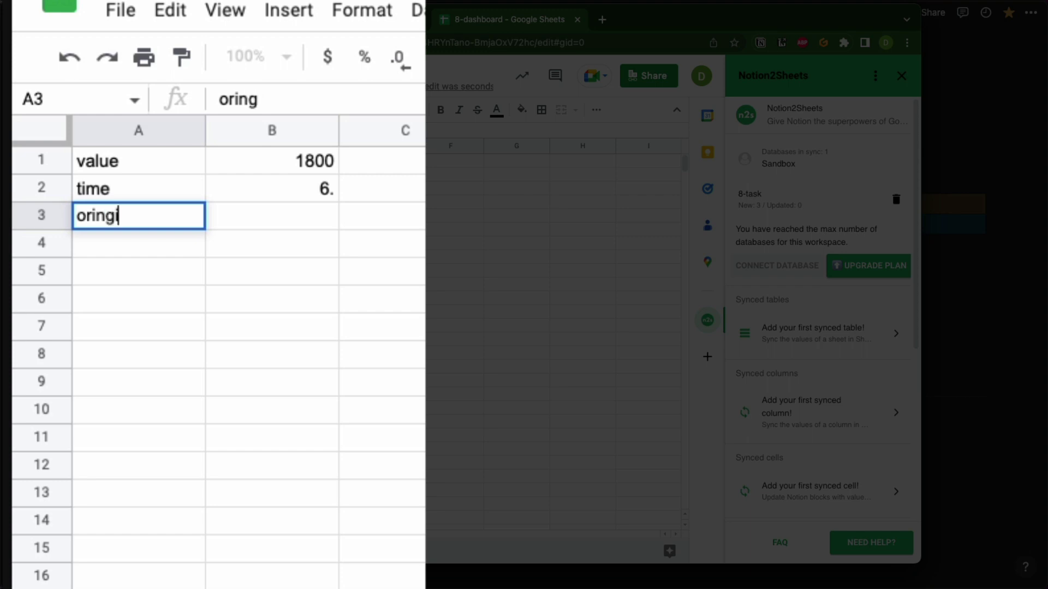
pyautogui.press('BackSpace')
pyautogui.press('BackSpace')
pyautogui.press('BackSpace')
pyautogui.press('BackSpace')
pyautogui.press('BackSpace')
pyautogui.press('BackSpace')
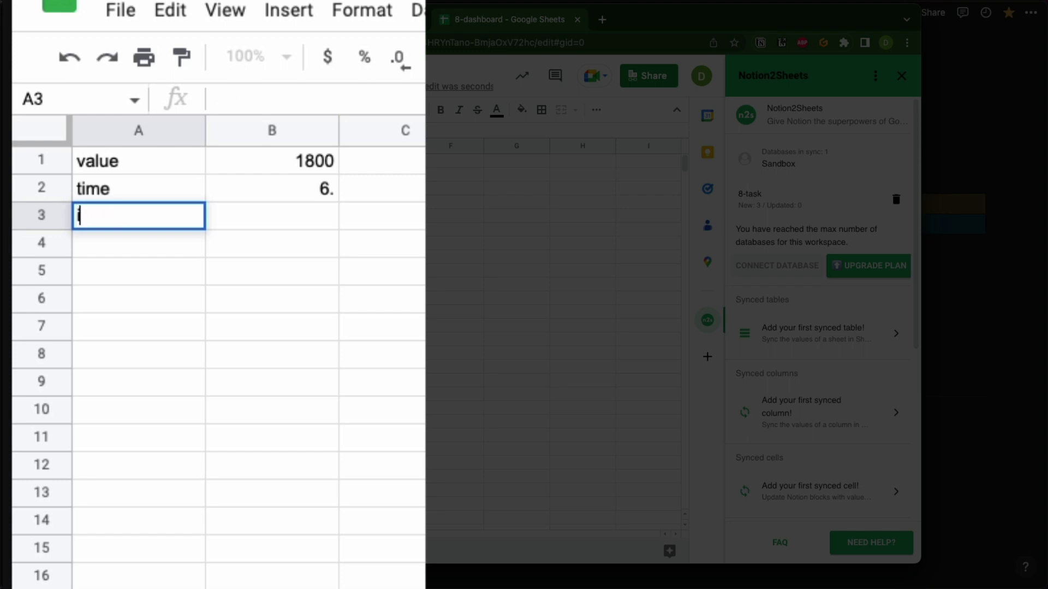
pyautogui.write('invoice')
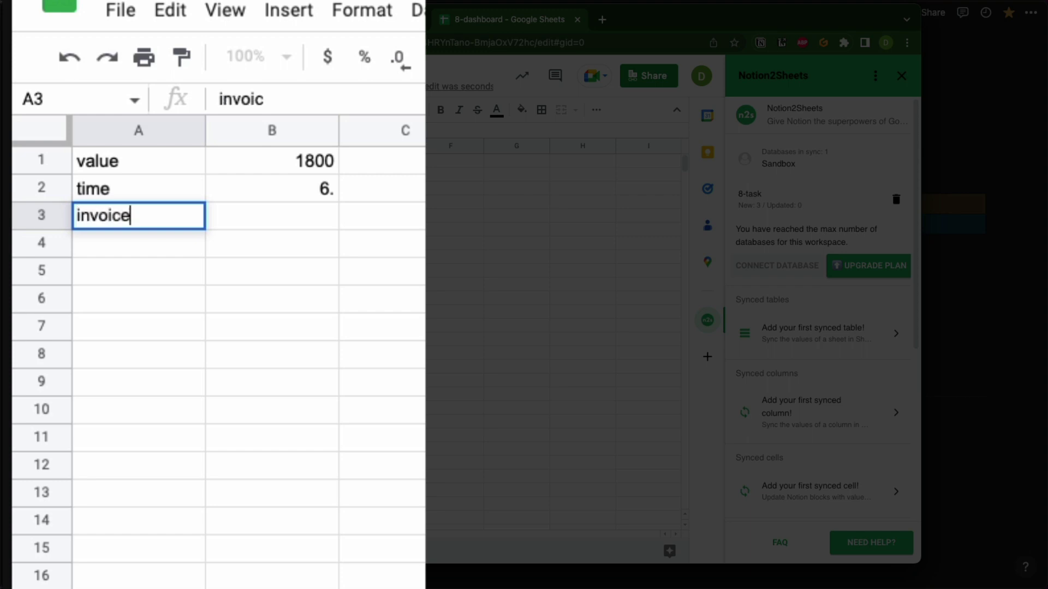
pyautogui.write('d')
pyautogui.press('Tab')
pyautogui.write('2')
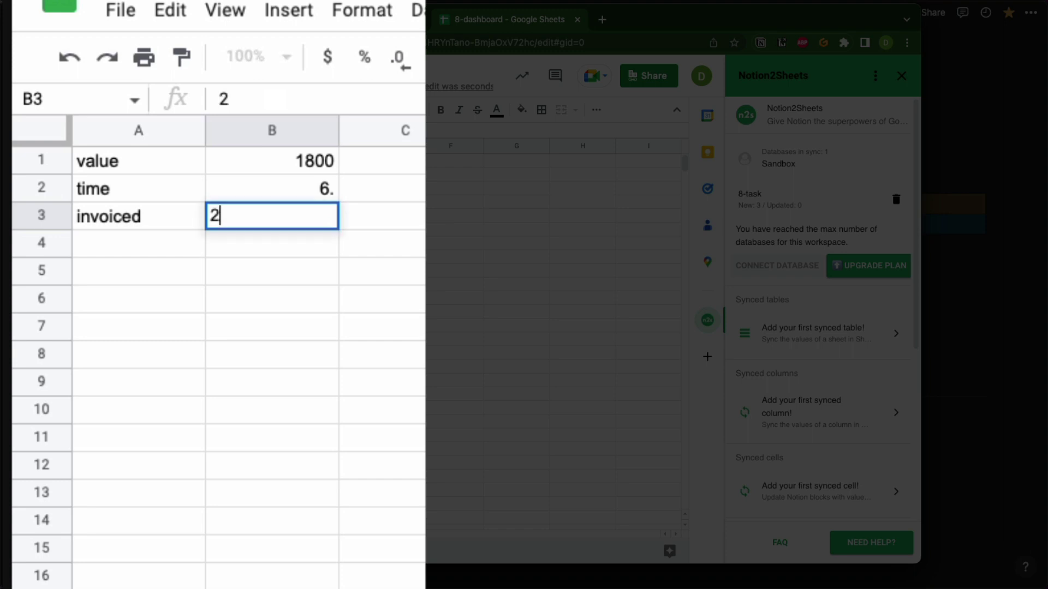
pyautogui.write('7500')
pyautogui.press('Return')
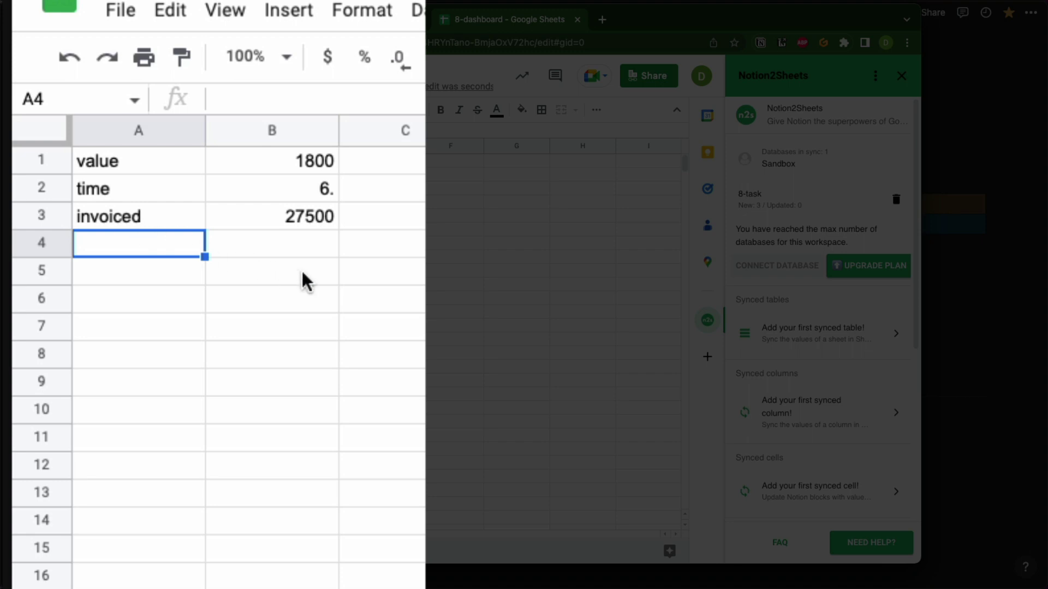
pyautogui.write('remai')
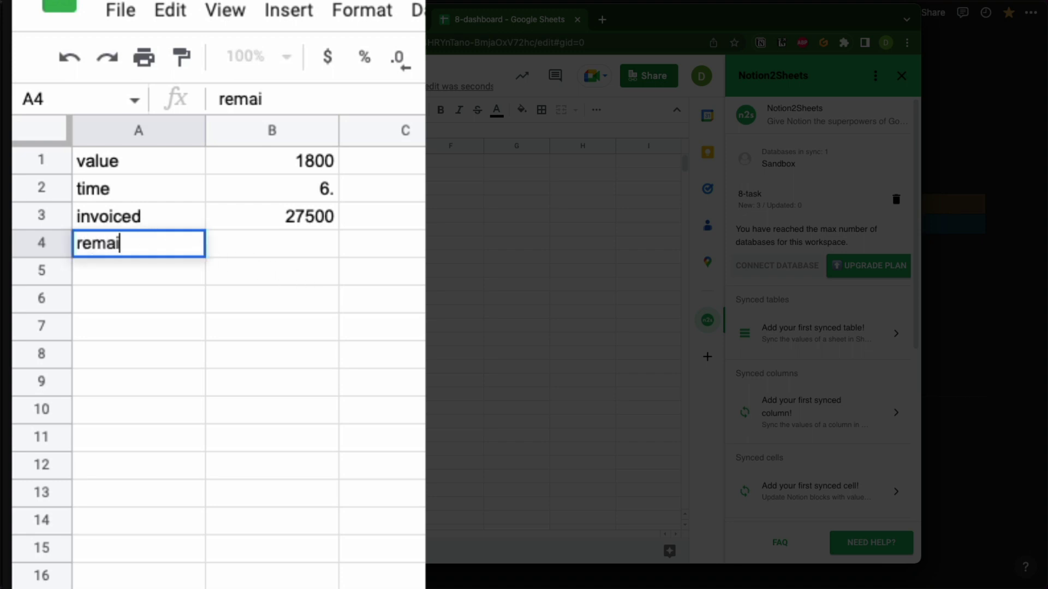
pyautogui.write('ning')
pyautogui.press('Tab')
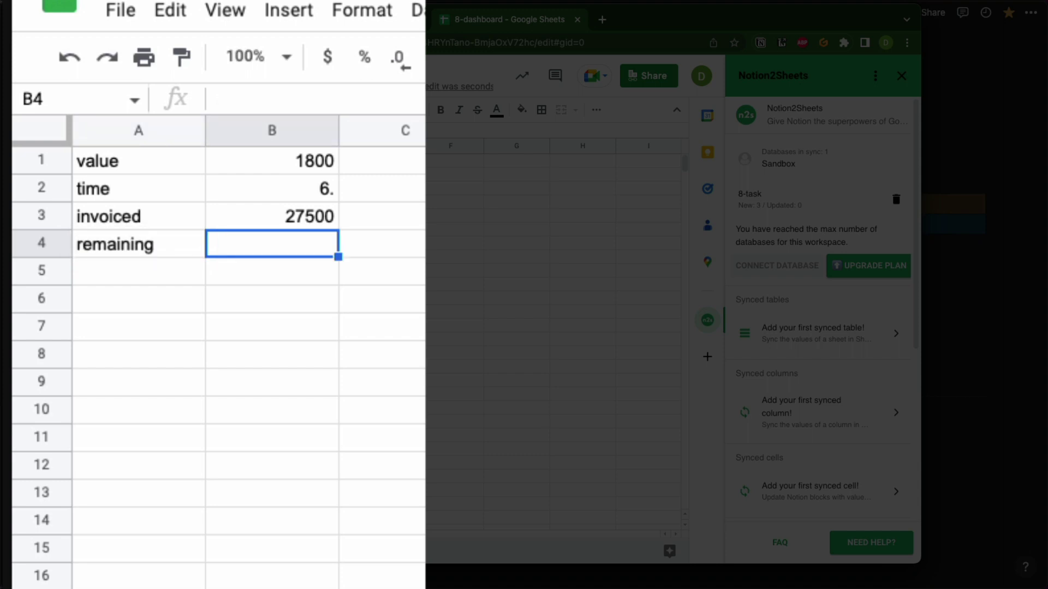
# Name cell B3, holding 27500, 'original'.
pyautogui.click(246, 213)
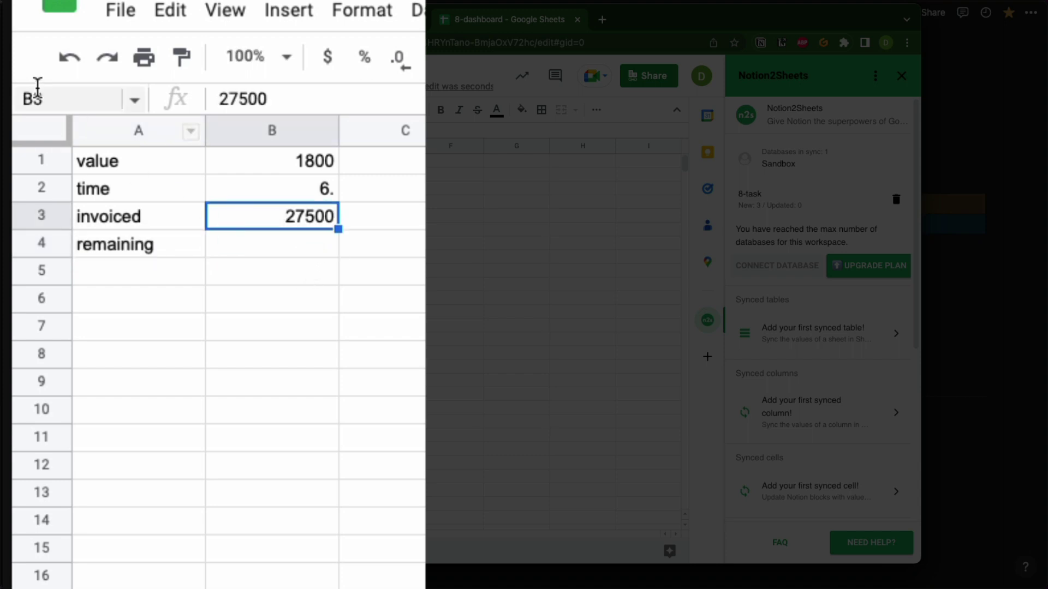
pyautogui.click(51, 101)
pyautogui.write('orin')
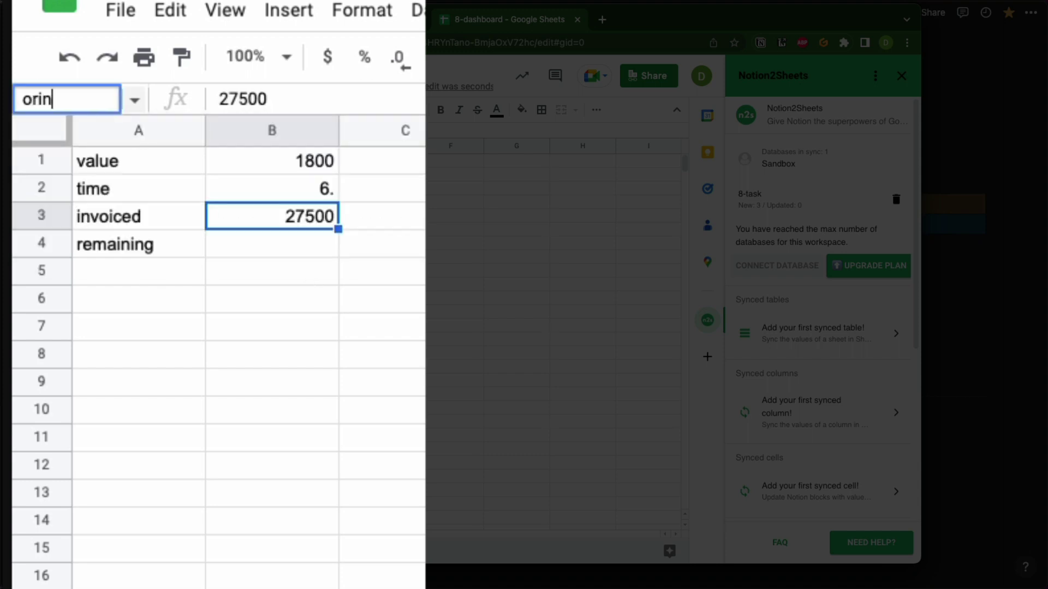
pyautogui.press('BackSpace')
pyautogui.write('ginal')
pyautogui.press('Return')
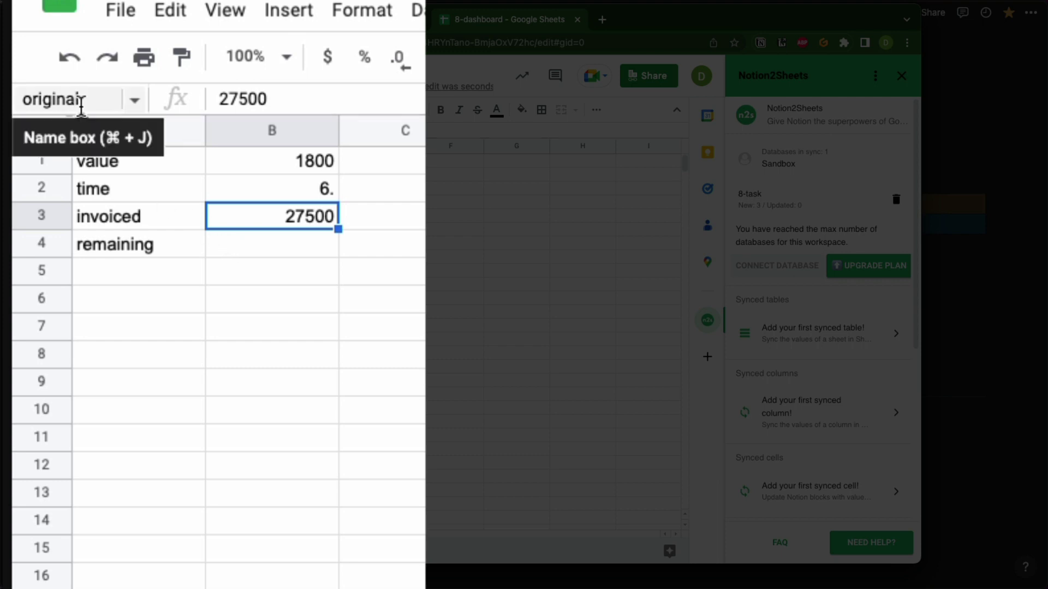
pyautogui.click(117, 275)
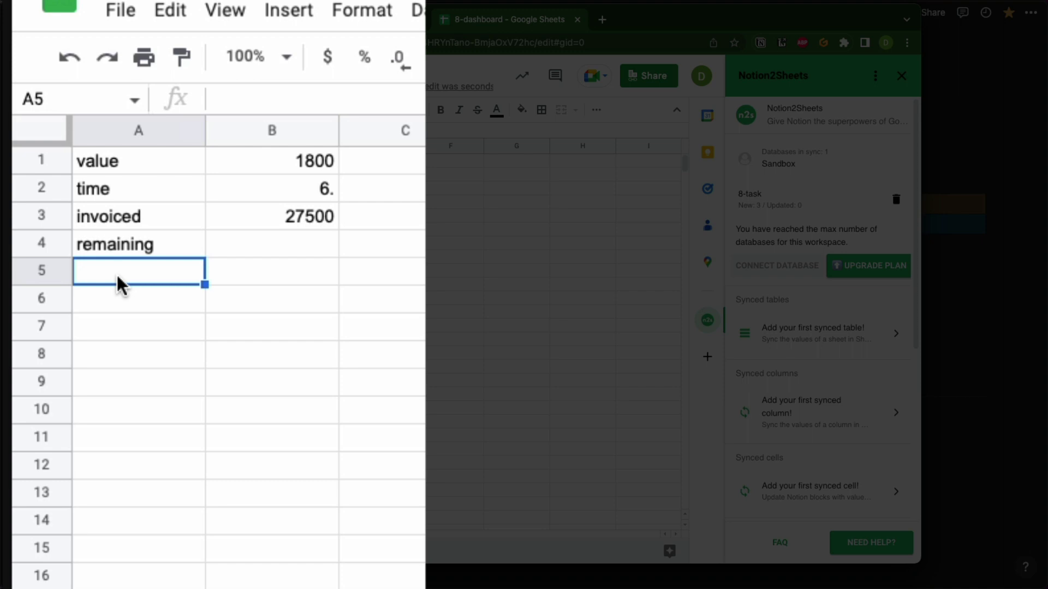
# Type 'invoiced label' in A5 and 'remaining label' in A6.
pyautogui.write('t')
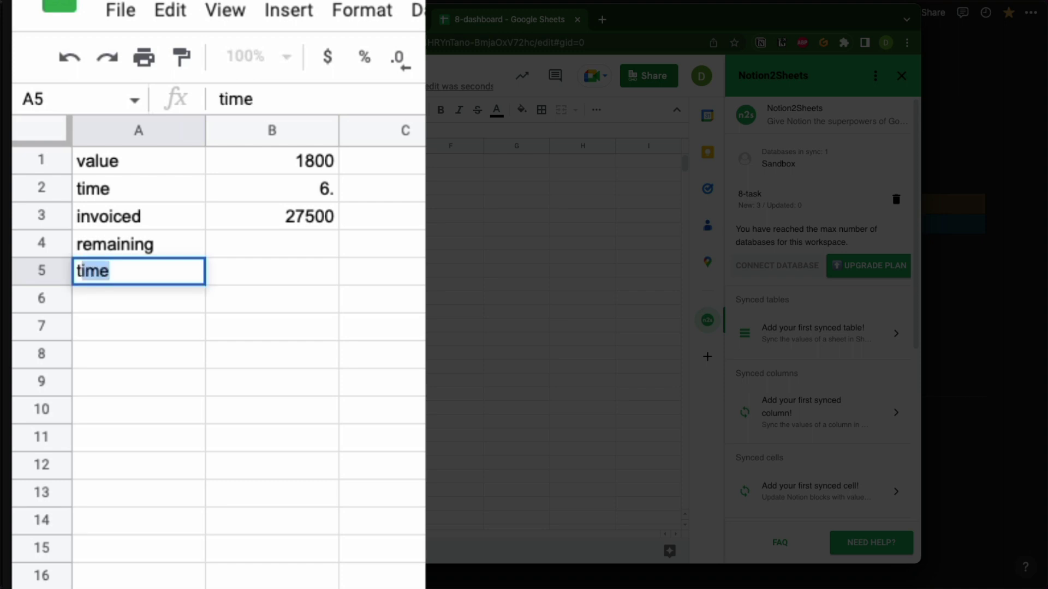
pyautogui.write('otal')
pyautogui.press('BackSpace')
pyautogui.press('BackSpace')
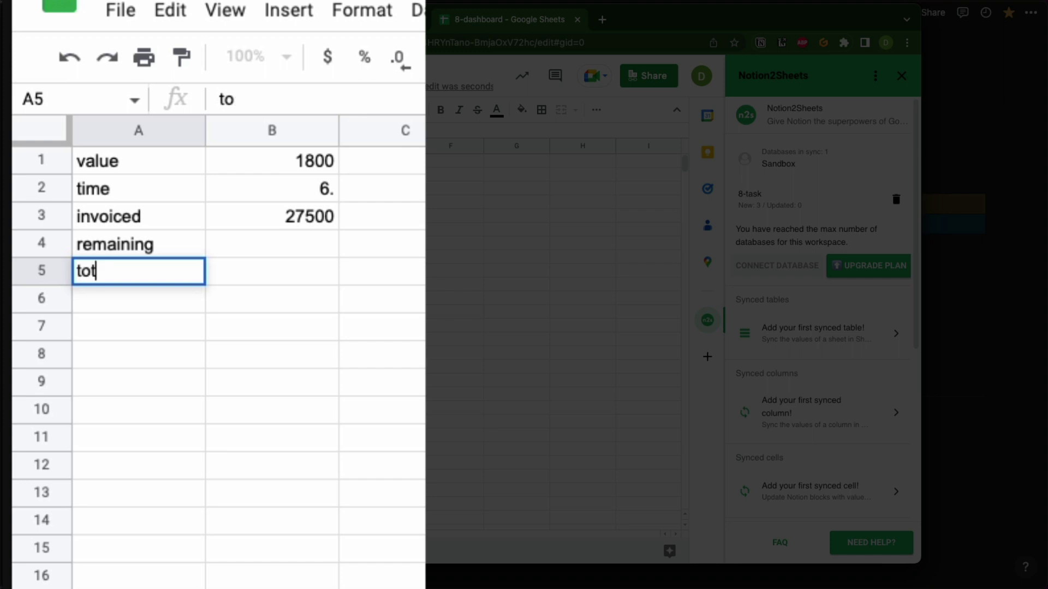
pyautogui.write('tal invoic')
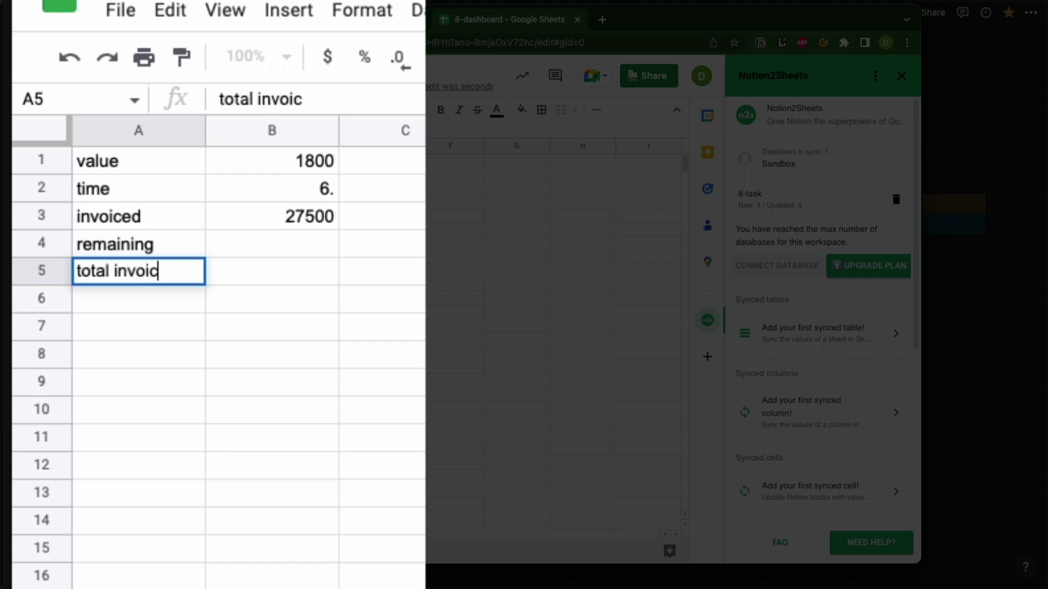
pyautogui.press('BackSpace')
pyautogui.press('BackSpace')
pyautogui.press('BackSpace')
pyautogui.press('BackSpace')
pyautogui.press('BackSpace')
pyautogui.press('BackSpace')
pyautogui.press('BackSpace')
pyautogui.press('BackSpace')
pyautogui.press('BackSpace')
pyautogui.press('BackSpace')
pyautogui.press('BackSpace')
pyautogui.press('BackSpace')
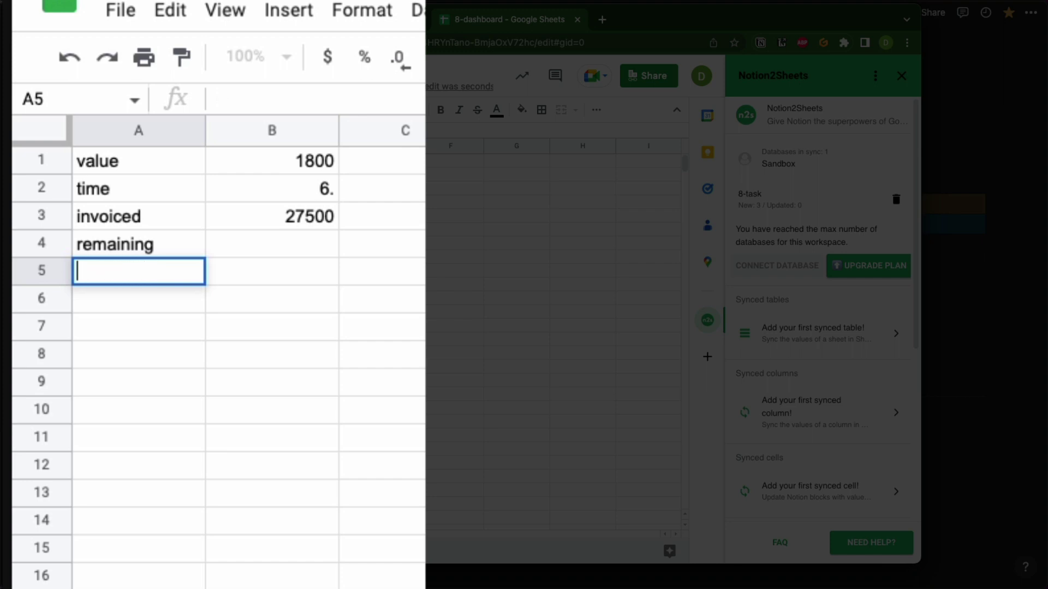
pyautogui.write('invoiced')
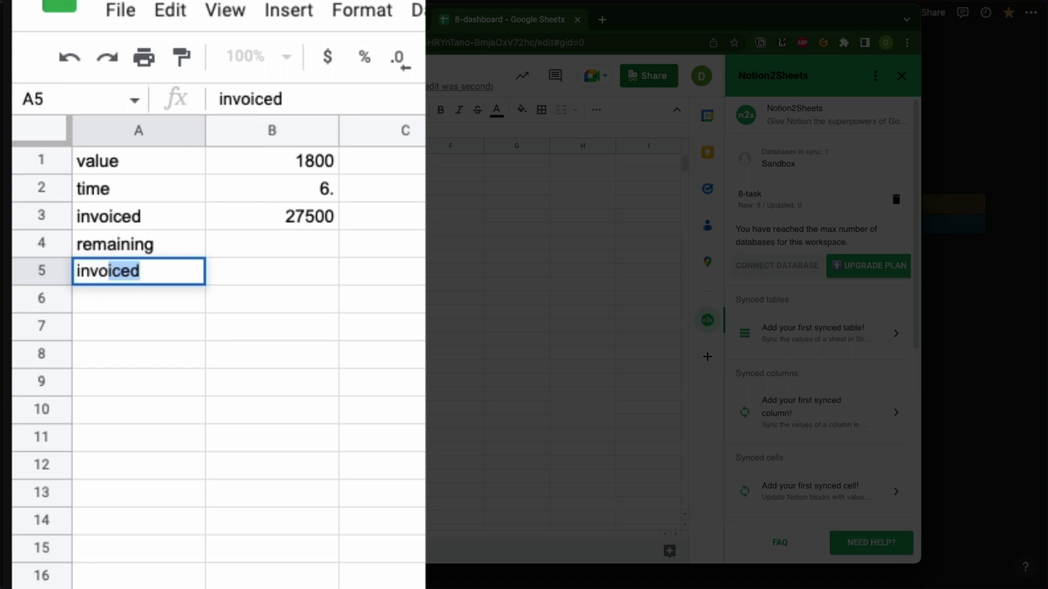
pyautogui.press('Tab')
pyautogui.doubleClick(161, 271)
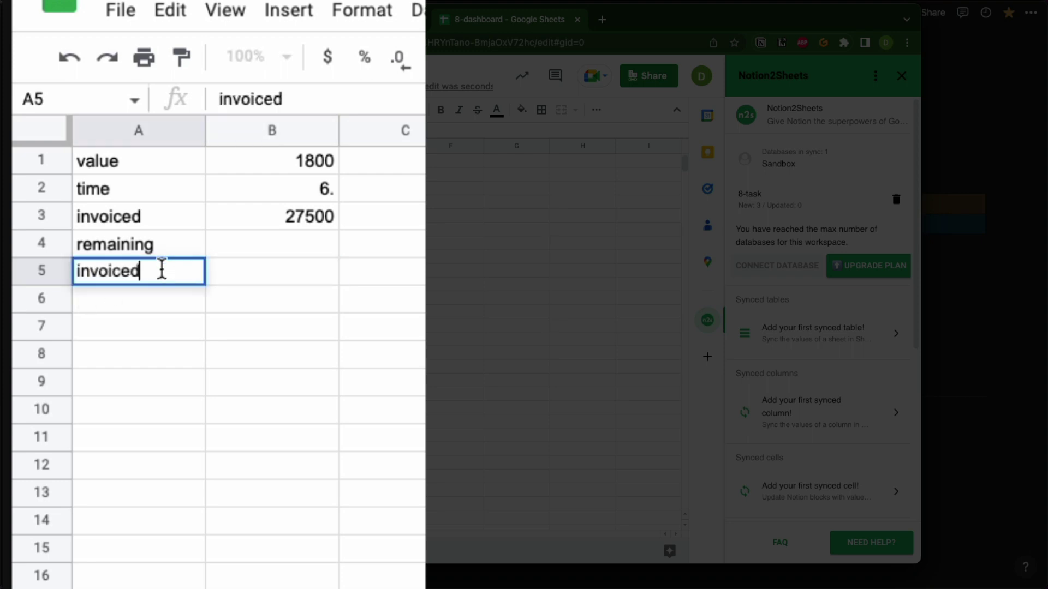
pyautogui.write('label')
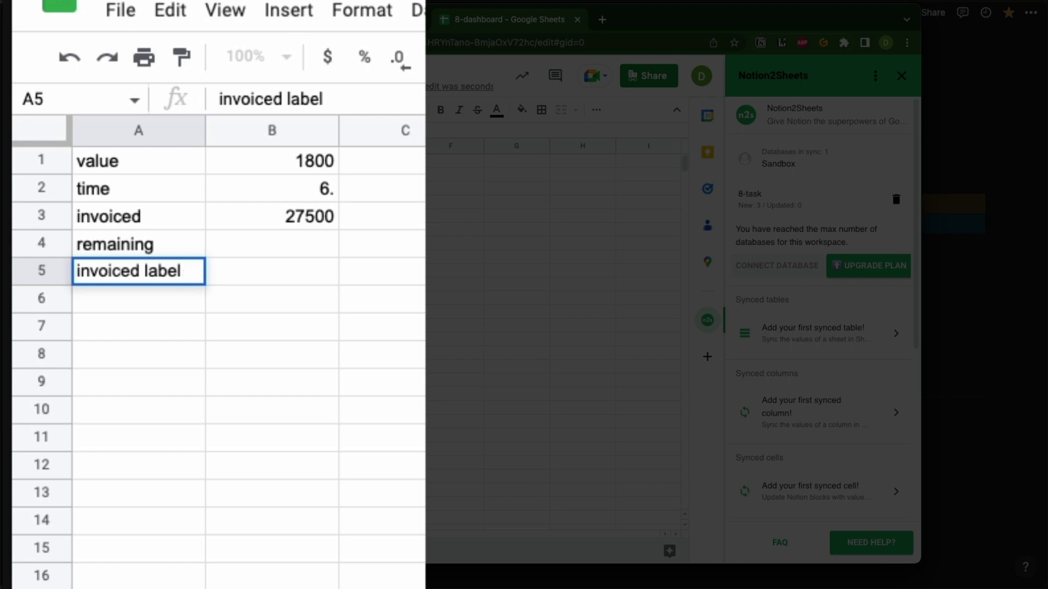
pyautogui.click(140, 302)
pyautogui.doubleClick(140, 310)
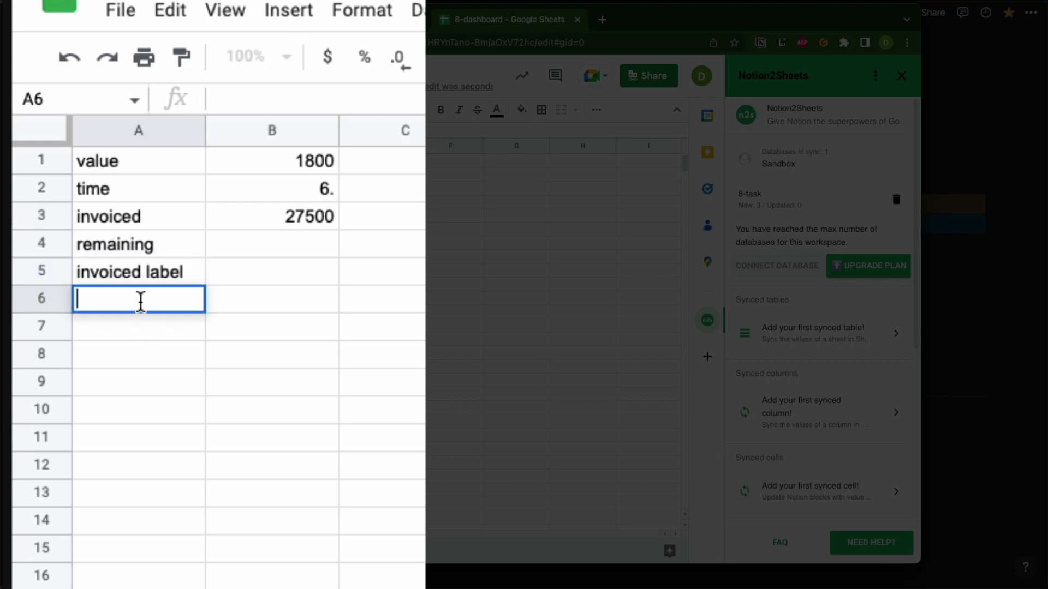
pyautogui.write('reamin')
pyautogui.press('BackSpace')
pyautogui.press('BackSpace')
pyautogui.press('BackSpace')
pyautogui.press('BackSpace')
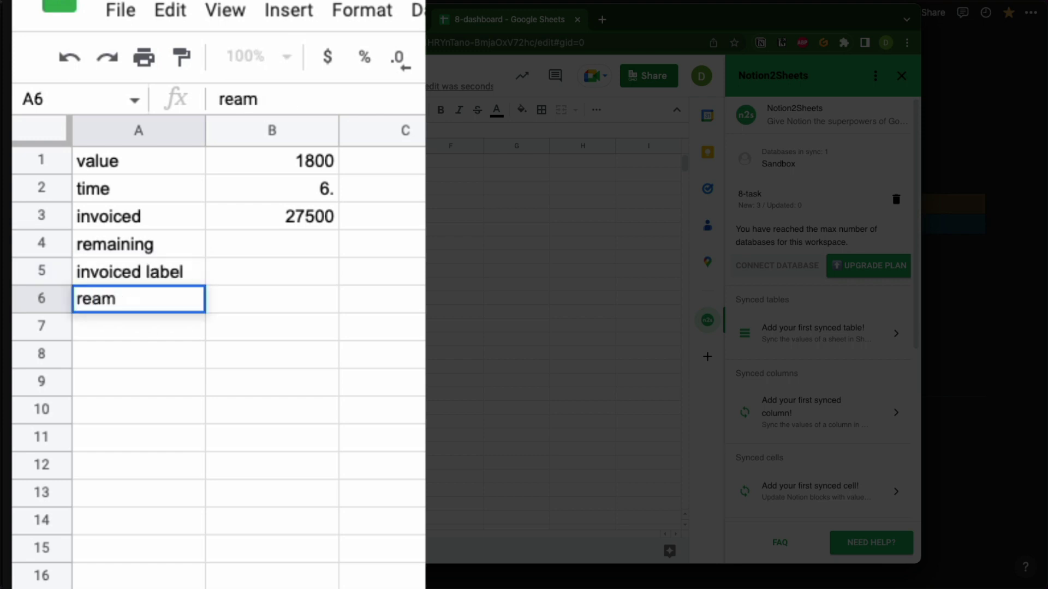
pyautogui.write('mainin')
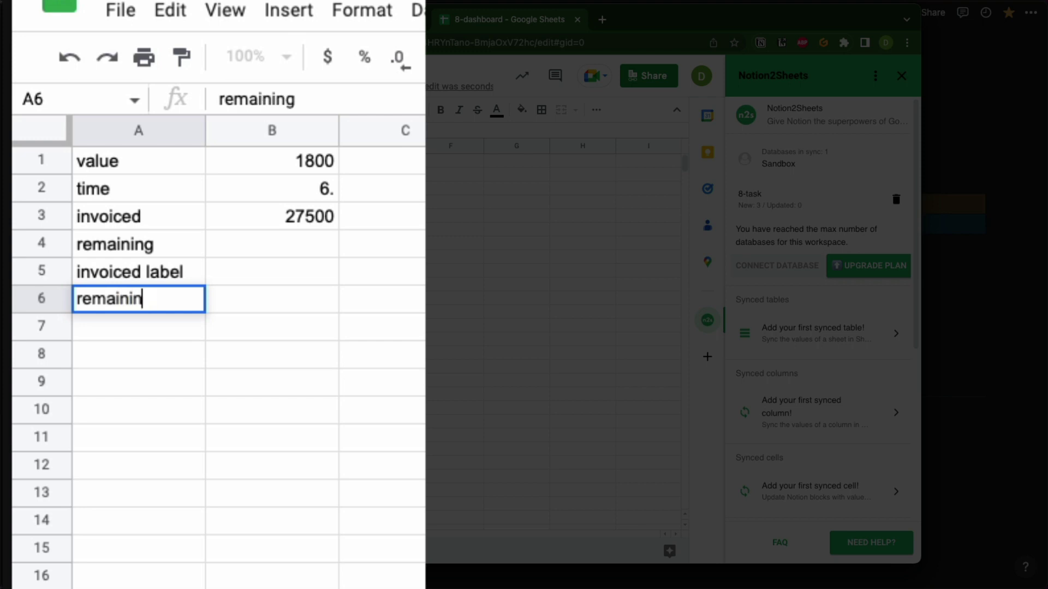
pyautogui.write('g label')
pyautogui.click(299, 304)
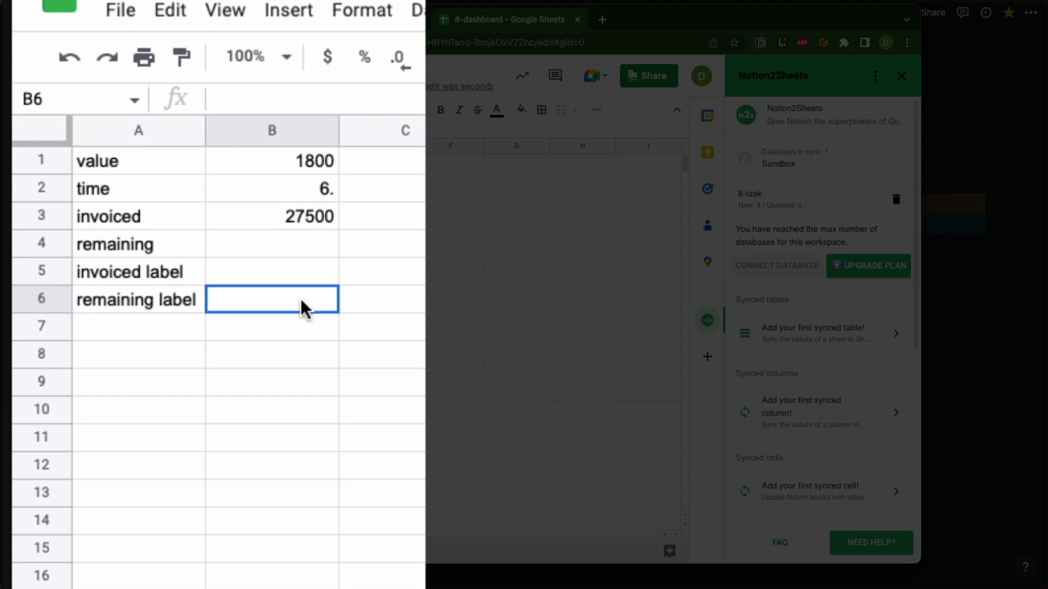
# Enter =B3-B1 in B4 so remaining shows 25700.
pyautogui.click(276, 241)
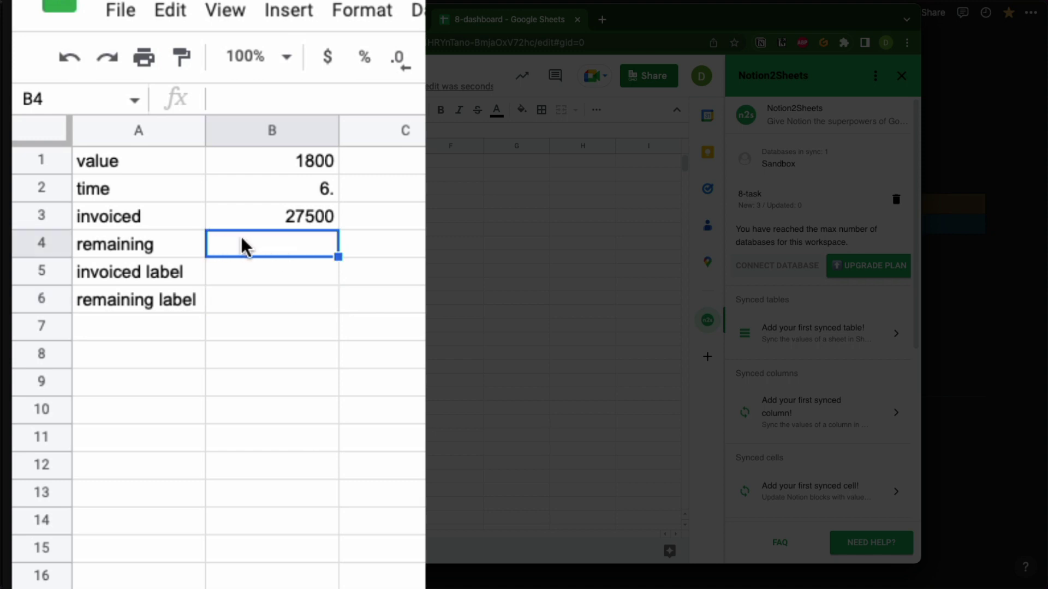
pyautogui.write('=')
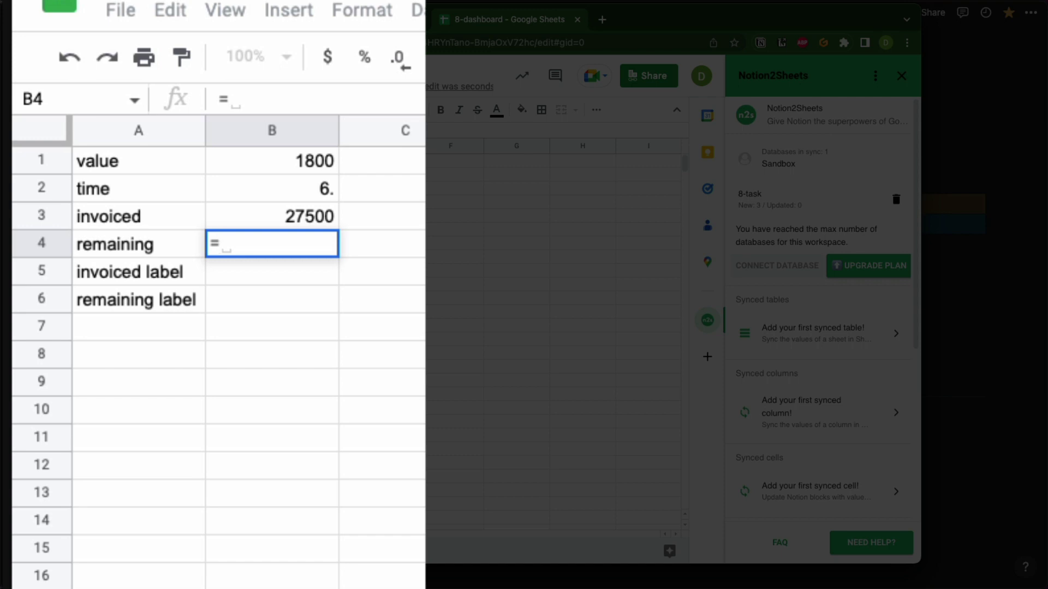
pyautogui.click(250, 211)
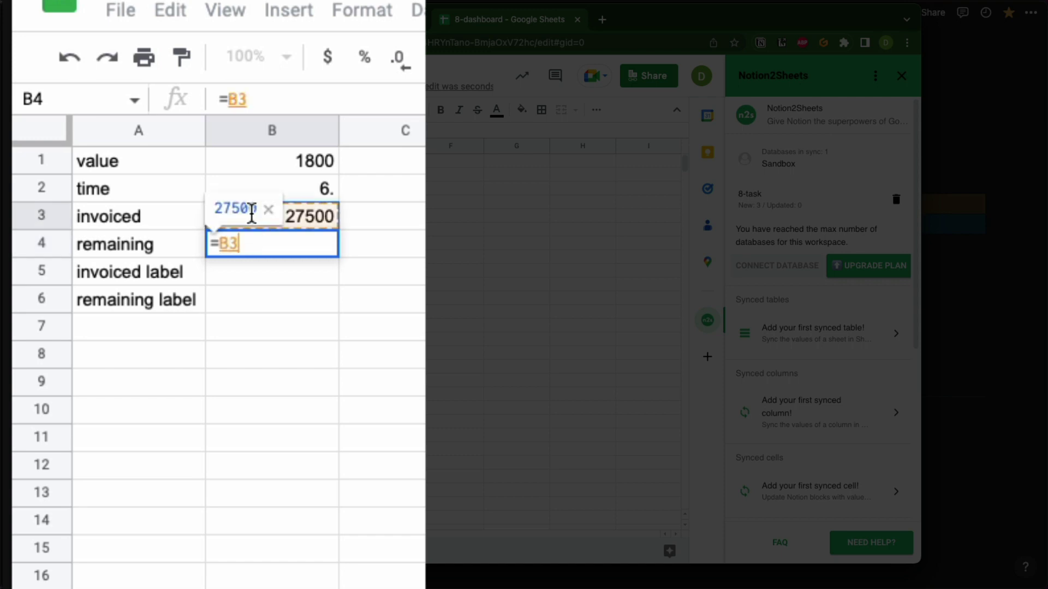
pyautogui.write('-')
pyautogui.click(269, 162)
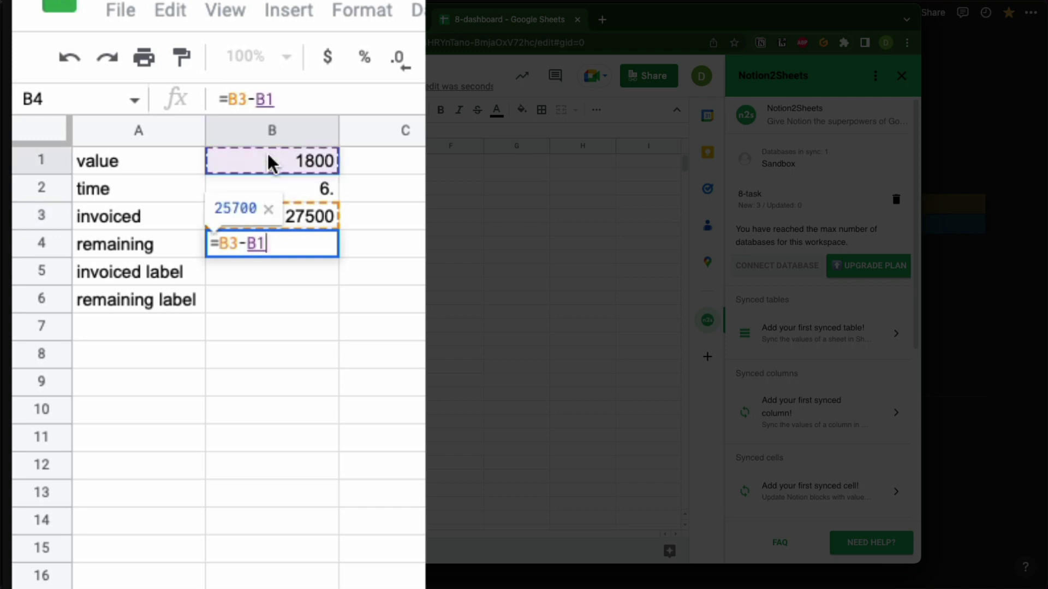
pyautogui.press('Return')
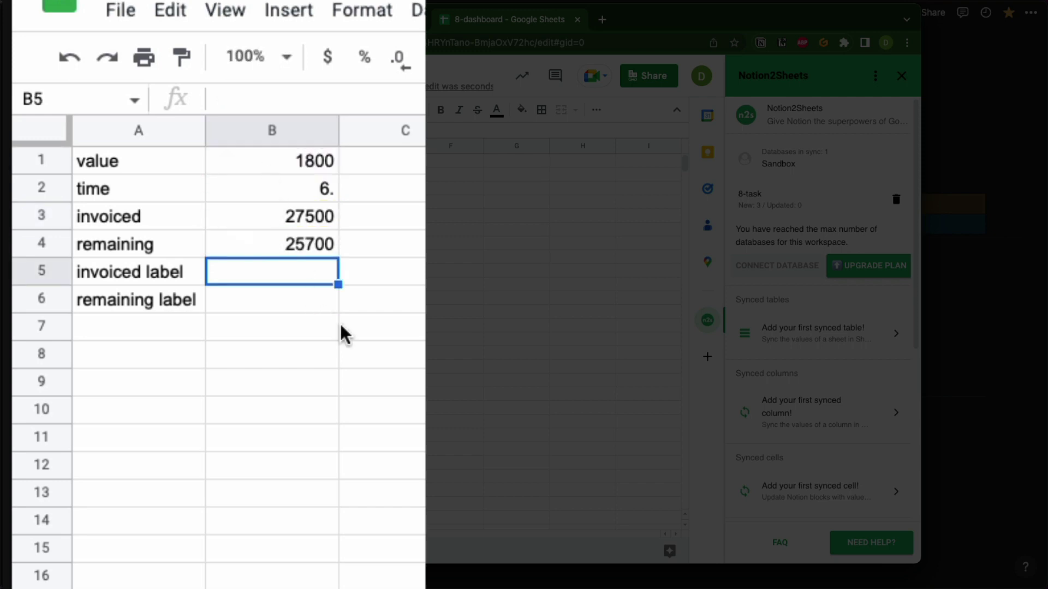
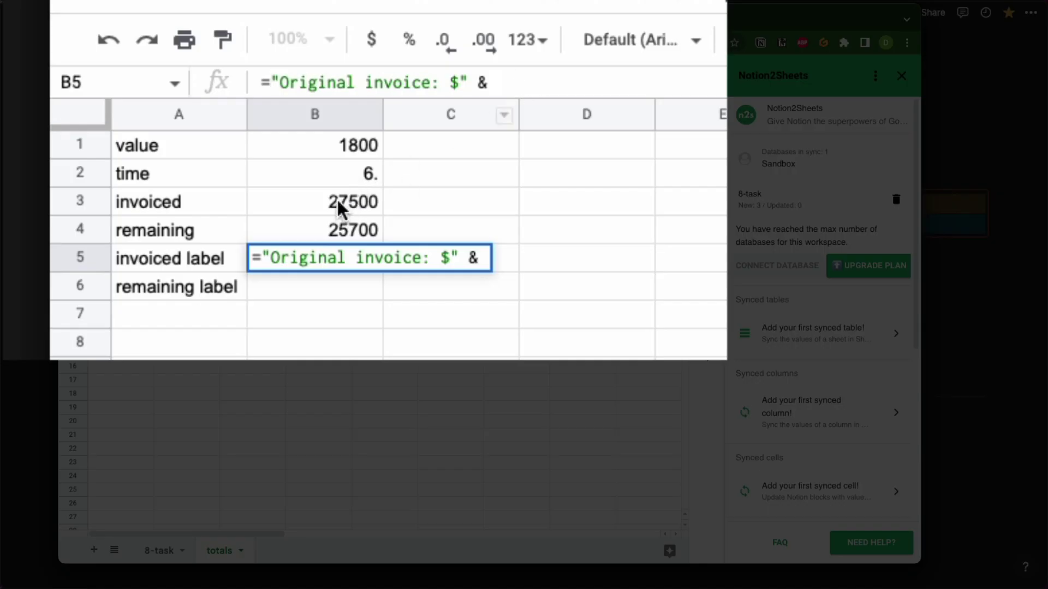
# Finish B5's formula with a reference to B3 so it shows Original invoice: $27500, and widen column B.
pyautogui.click(337, 202)
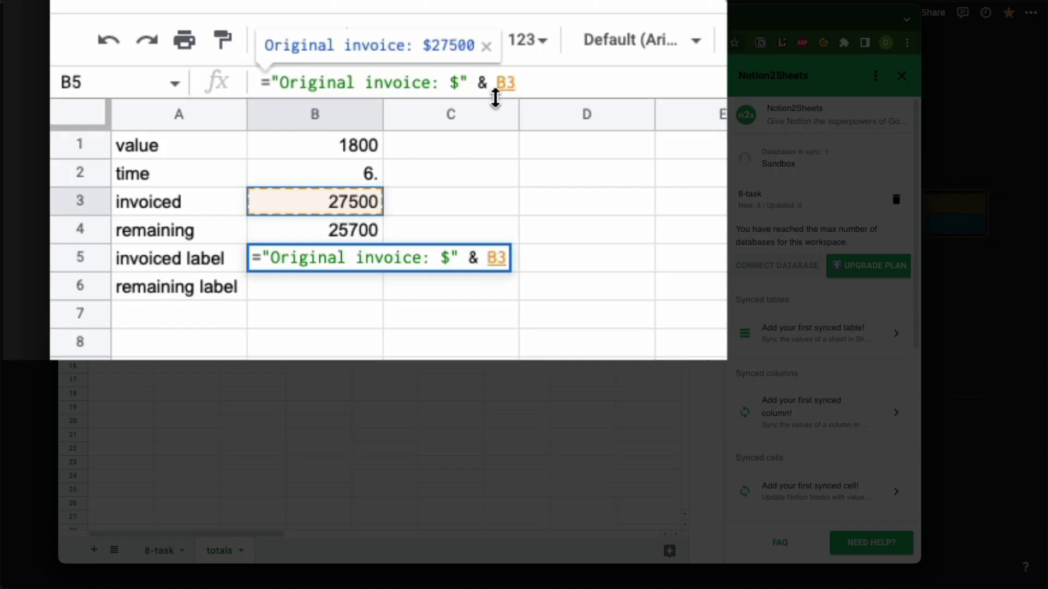
pyautogui.press('Return')
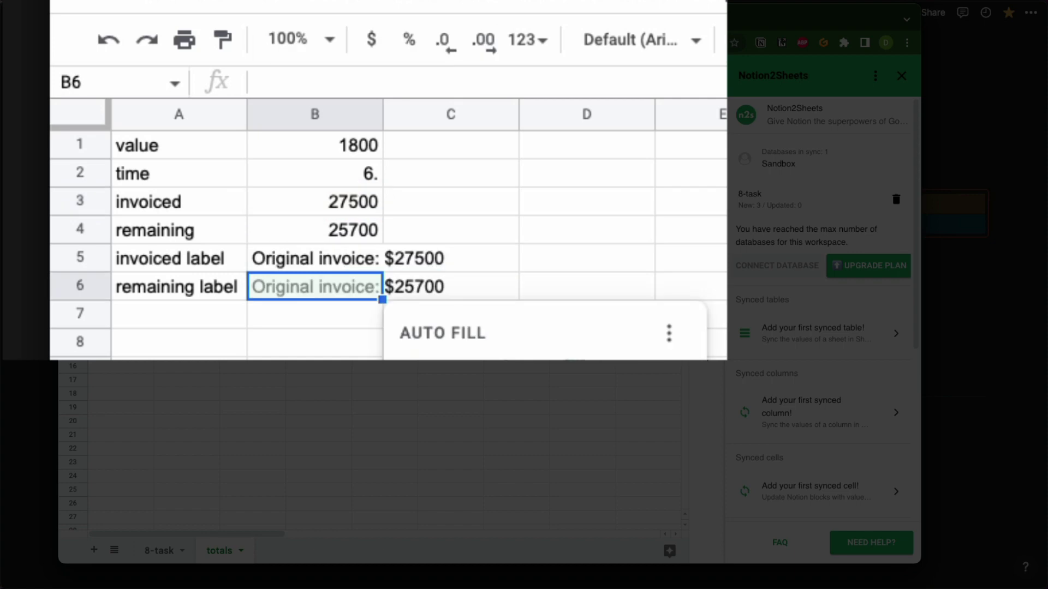
pyautogui.moveTo(383, 111); pyautogui.dragTo(507, 111)
pyautogui.click(650, 221)
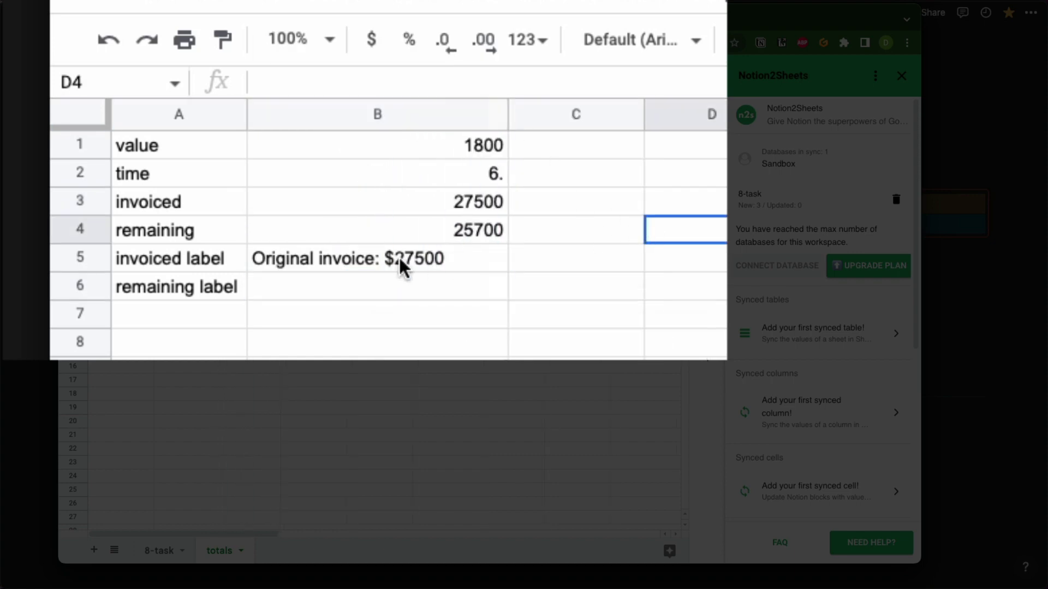
pyautogui.click(340, 283)
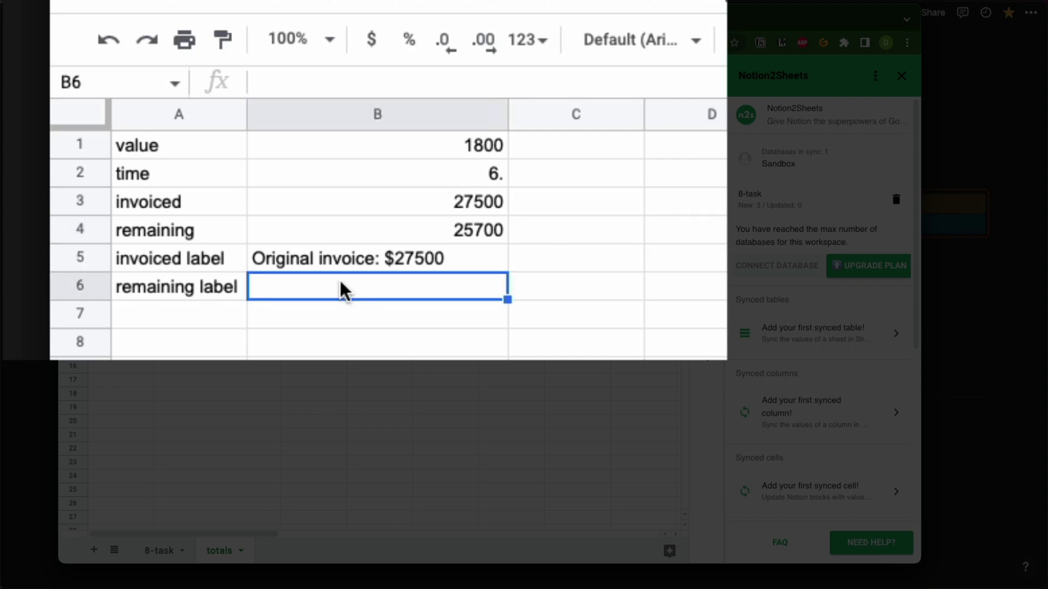
# In B6, enter a formula joining "Remaining reimbursement: $" with the remaining amount in B4.
pyautogui.click(327, 87)
pyautogui.write('= ')
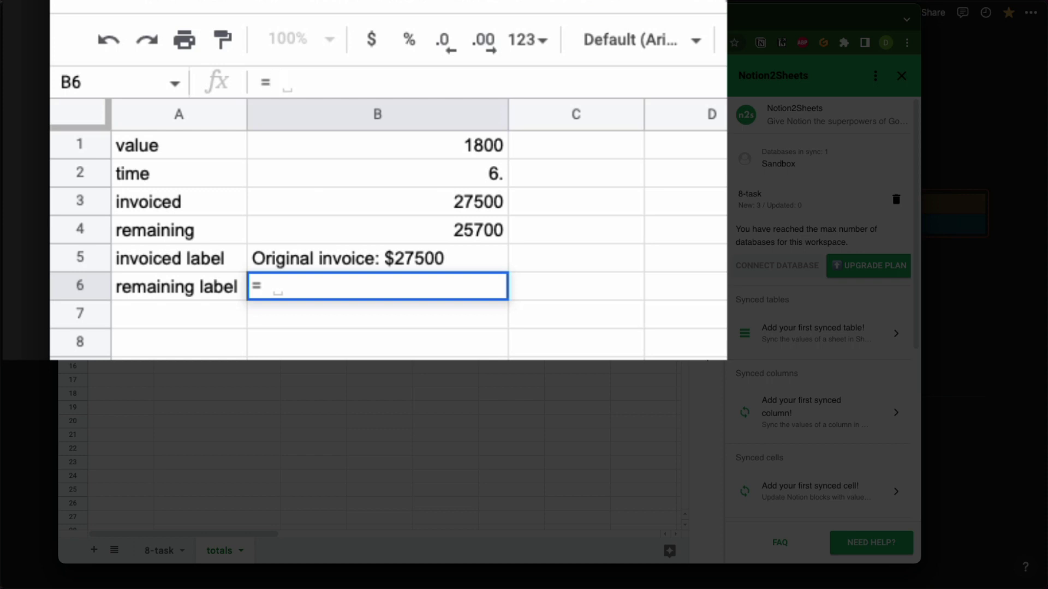
pyautogui.write('"')
pyautogui.press('BackSpace')
pyautogui.press('BackSpace')
pyautogui.write('"Reami')
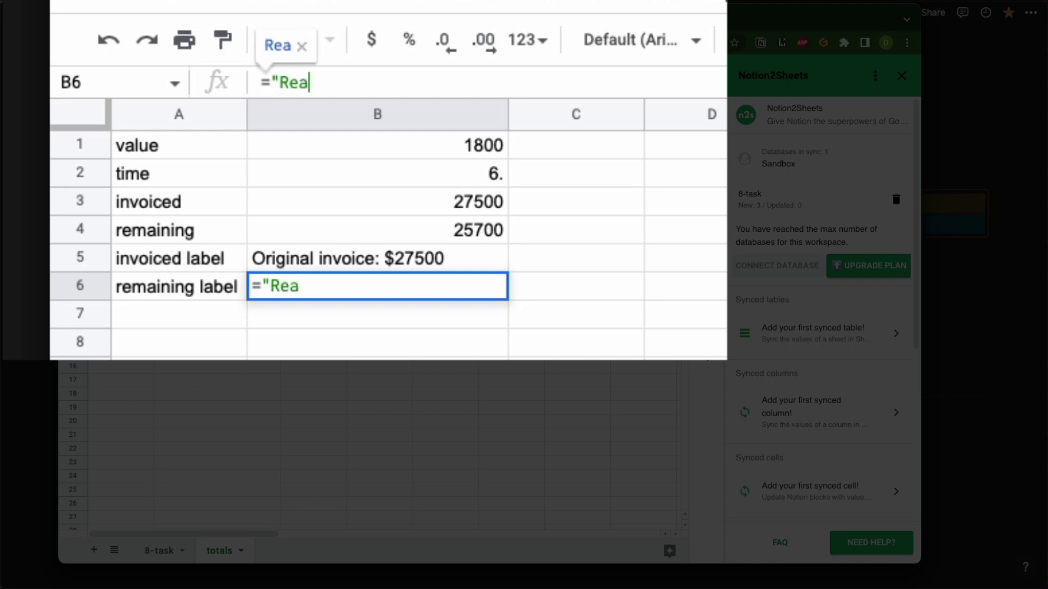
pyautogui.press('BackSpace')
pyautogui.press('BackSpace')
pyautogui.press('BackSpace')
pyautogui.write('maining')
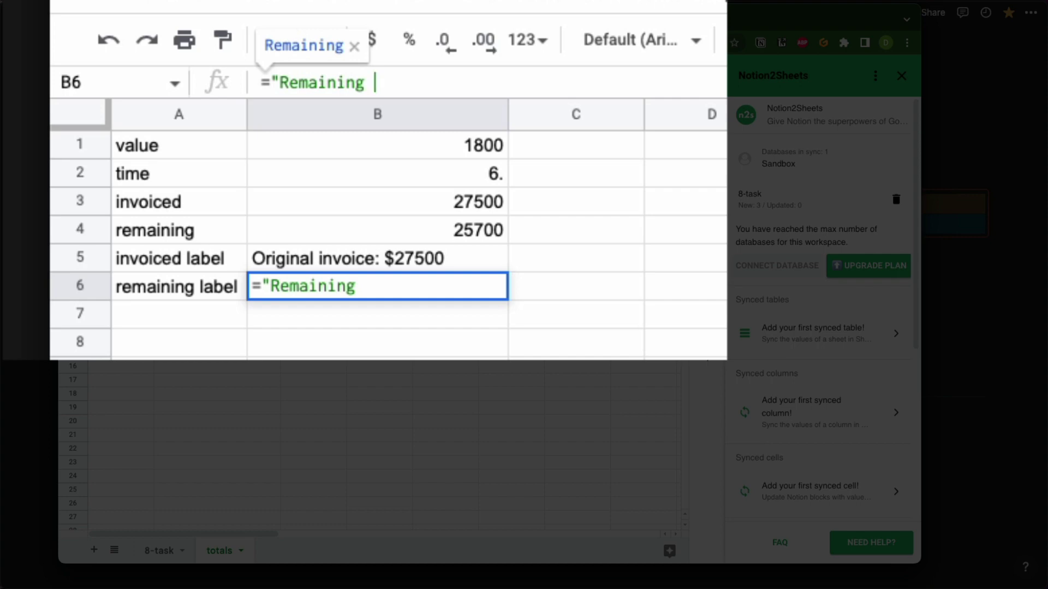
pyautogui.click(923, 115)
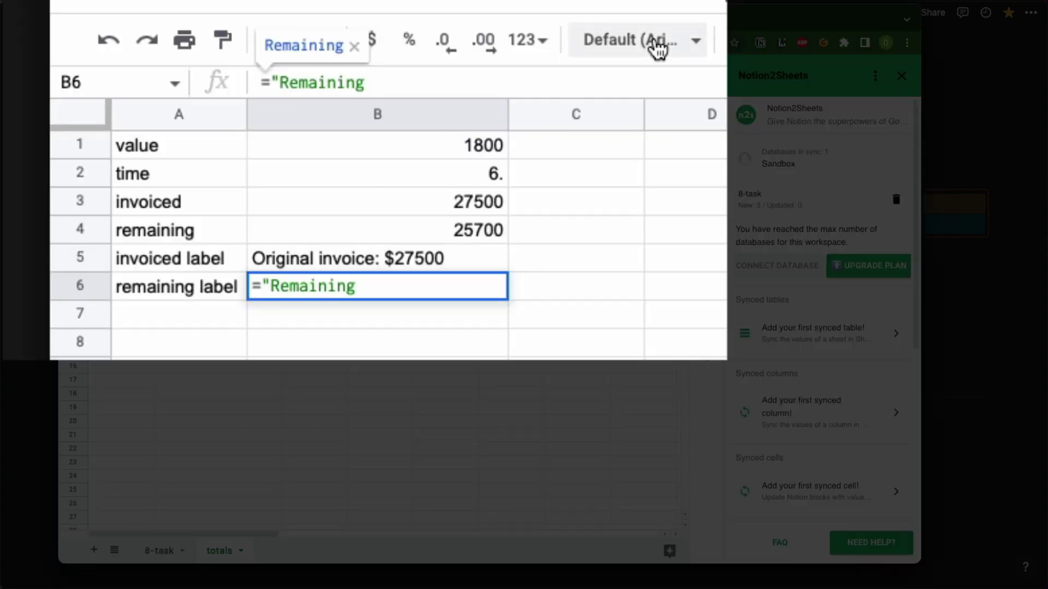
pyautogui.write('re')
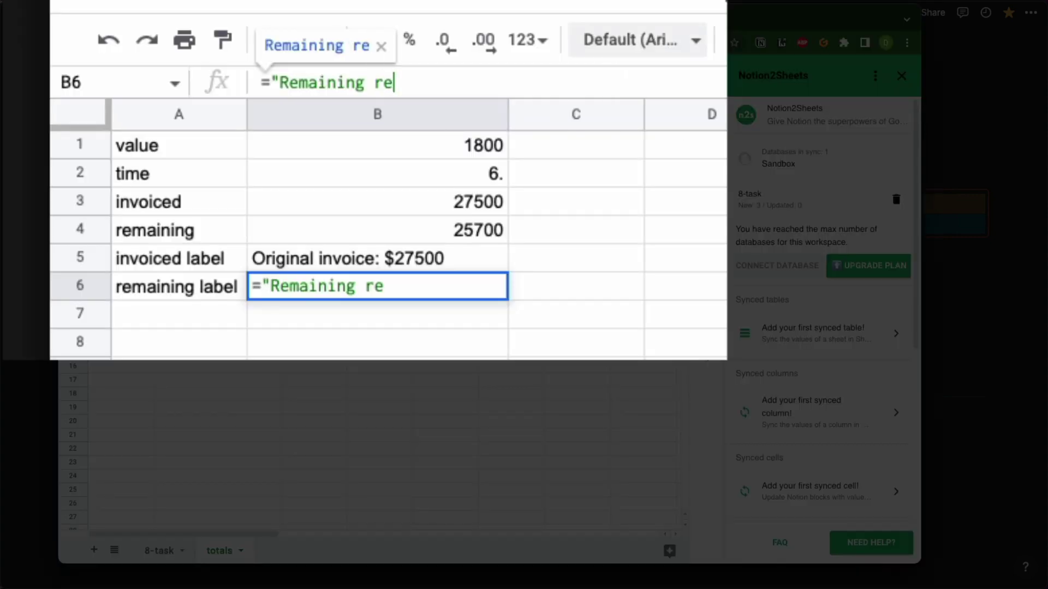
pyautogui.write('im')
pyautogui.press('BackSpace')
pyautogui.press('BackSpace')
pyautogui.press('BackSpace')
pyautogui.press('BackSpace')
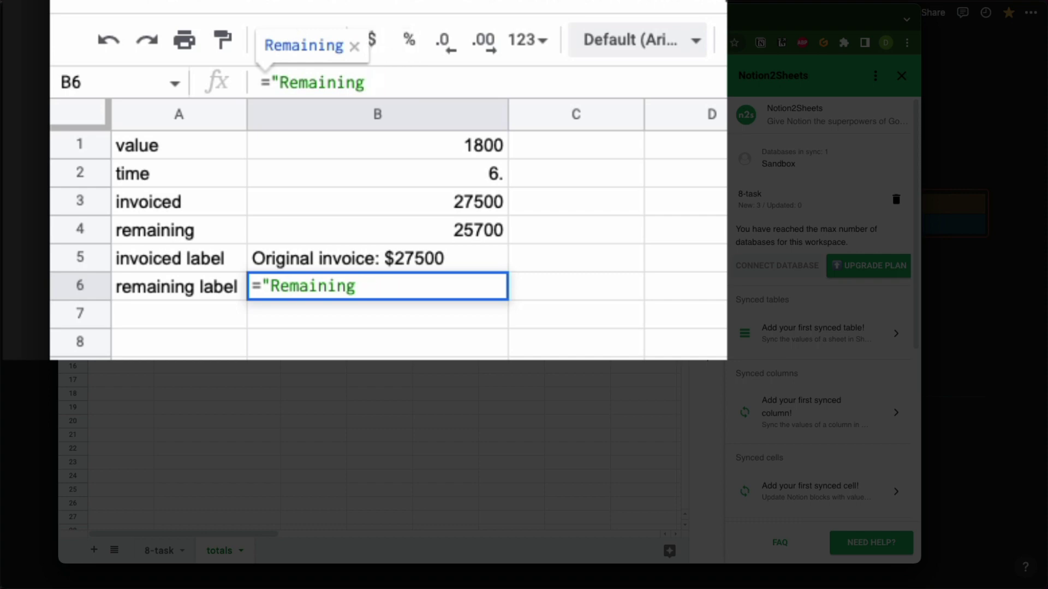
pyautogui.write('rei')
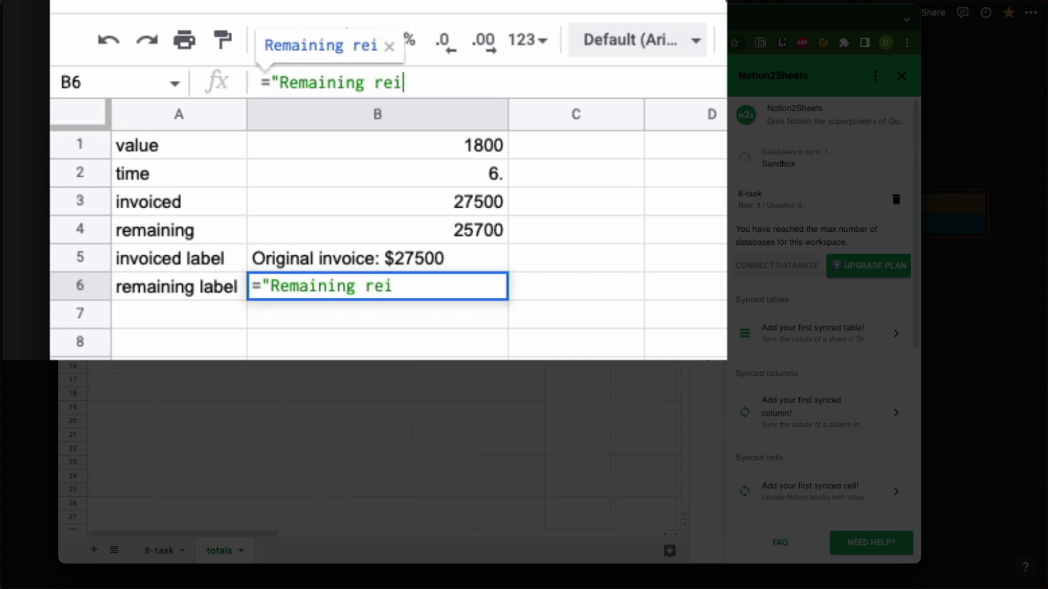
pyautogui.write('mbur')
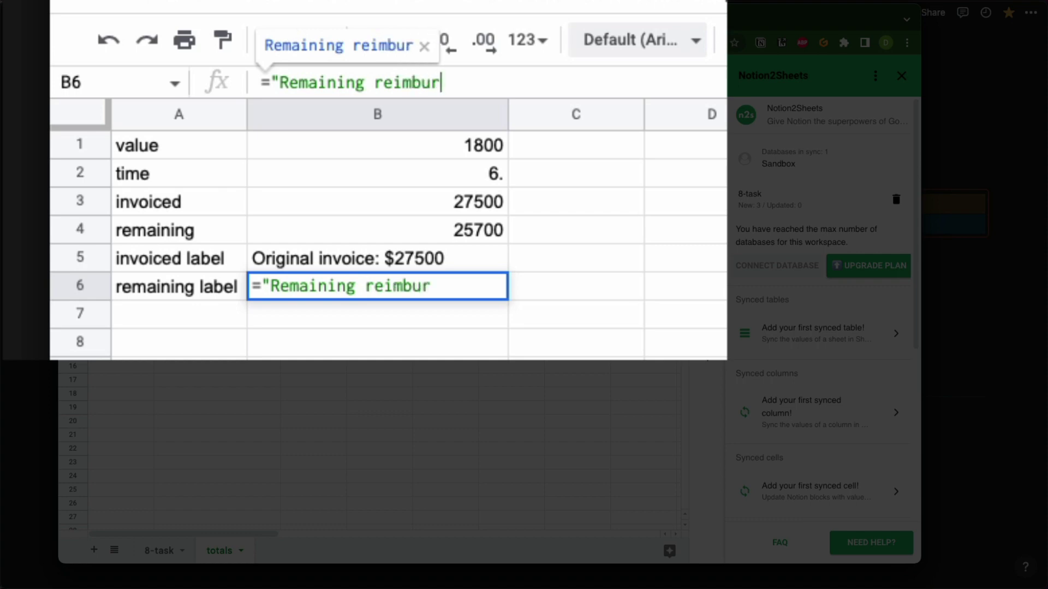
pyautogui.write('esement')
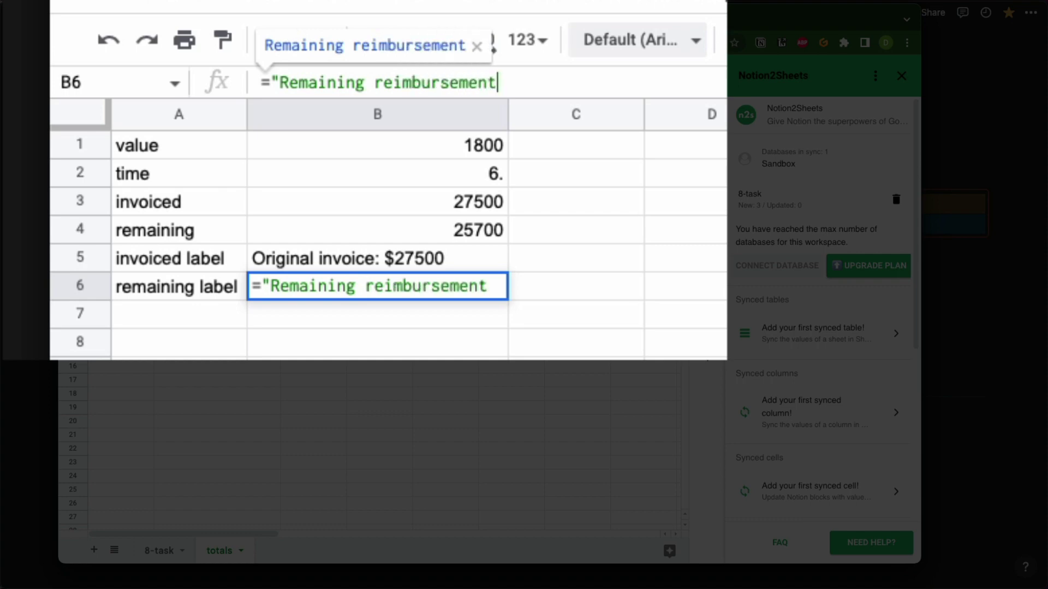
pyautogui.write(': $')
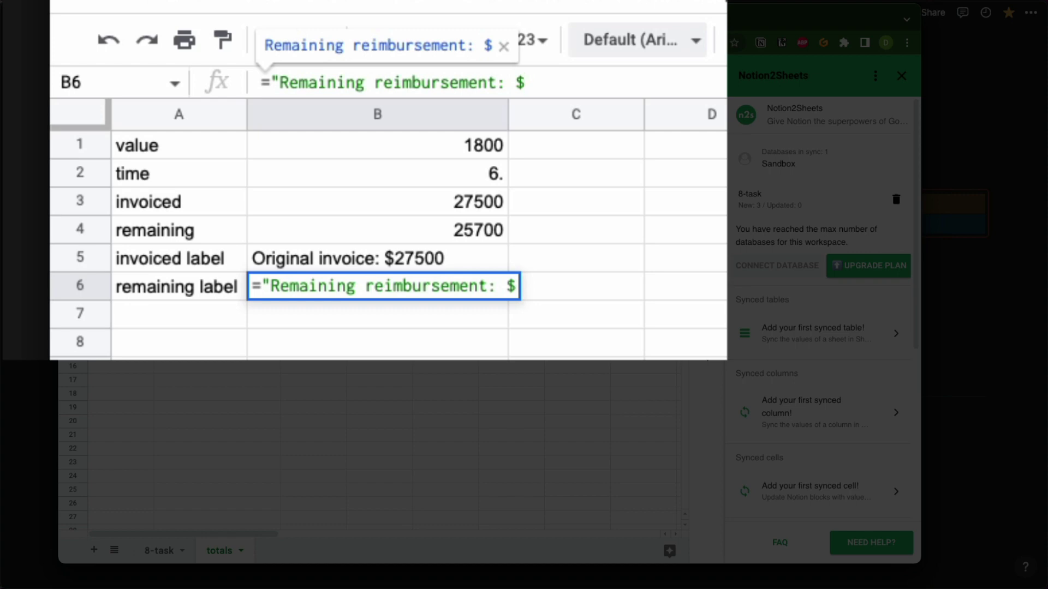
pyautogui.write('" +')
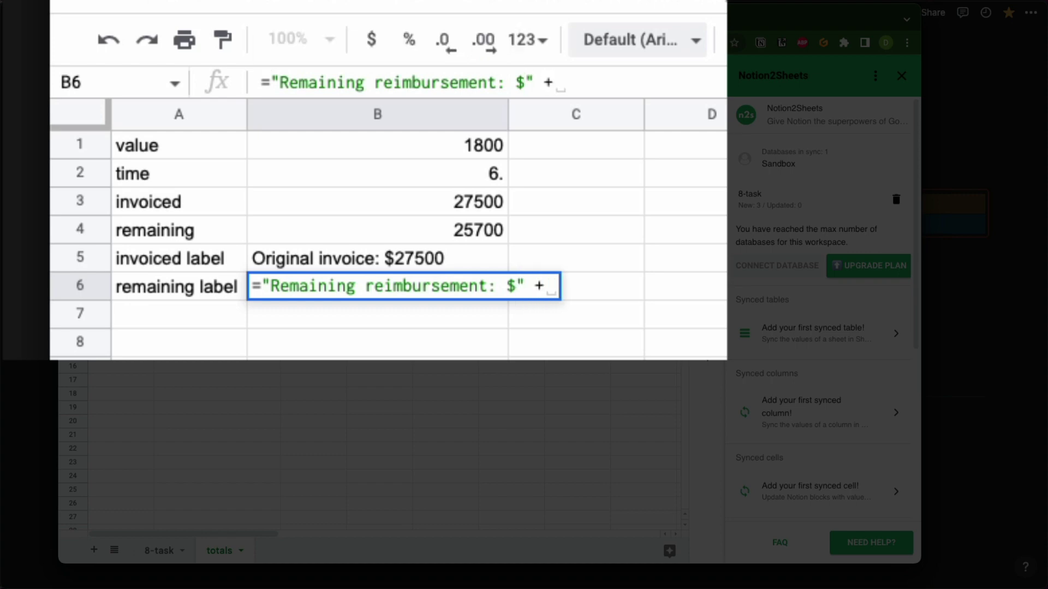
pyautogui.click(465, 229)
pyautogui.press('Return')
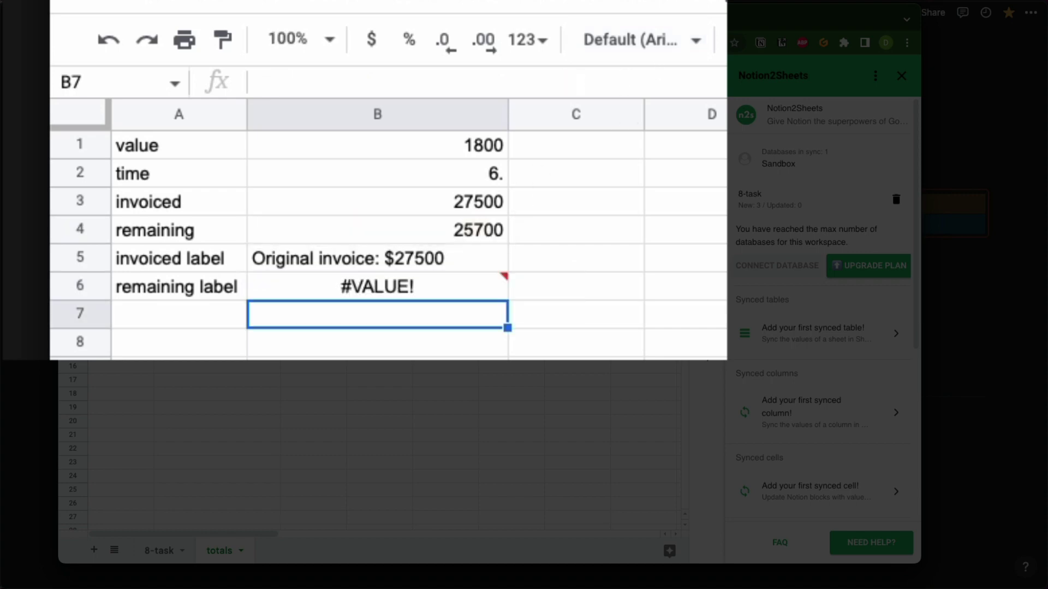
# Replace the + with & in B6's formula to fix #VALUE! and show Remaining reimbursement: $25700.
pyautogui.click(446, 287)
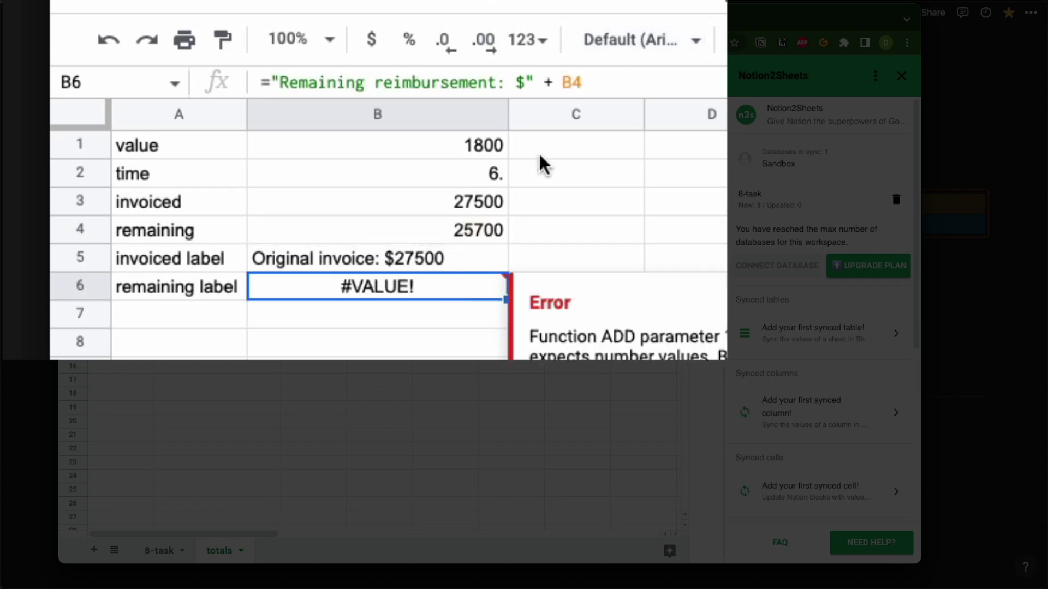
pyautogui.click(549, 83)
pyautogui.press('BackSpace')
pyautogui.write('&')
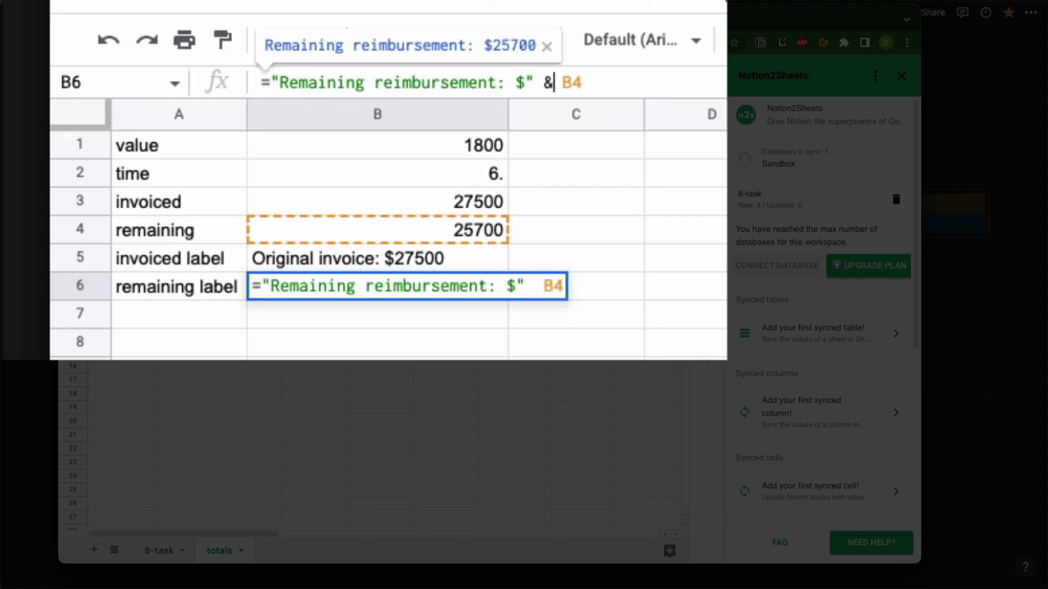
pyautogui.press('Return')
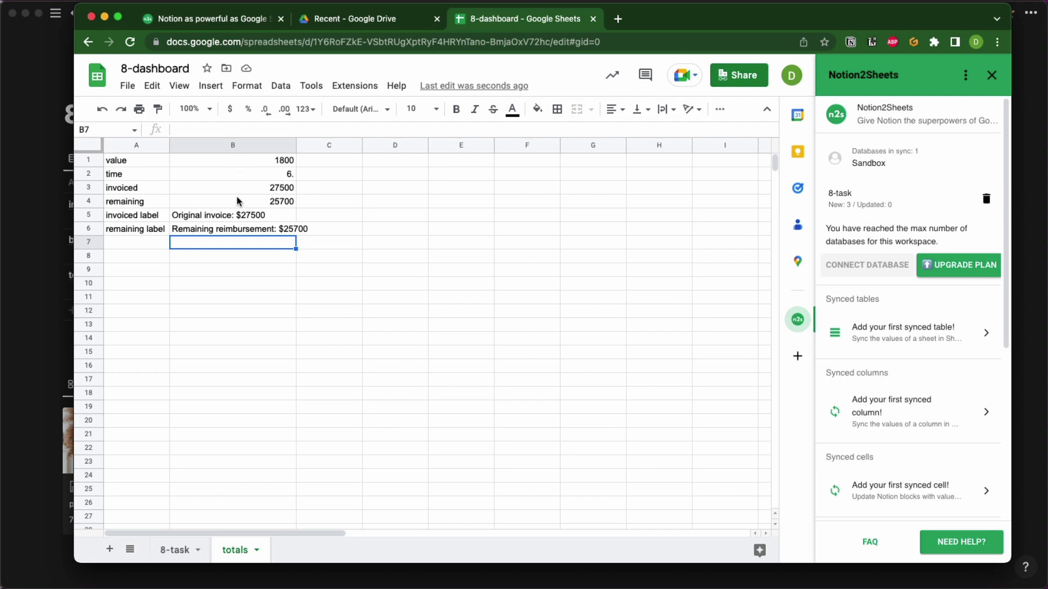
# Select B1, bring up the Notion2Sheets 'Add your first synced cell' introduction, and switch to Notion.
pyautogui.click(237, 216)
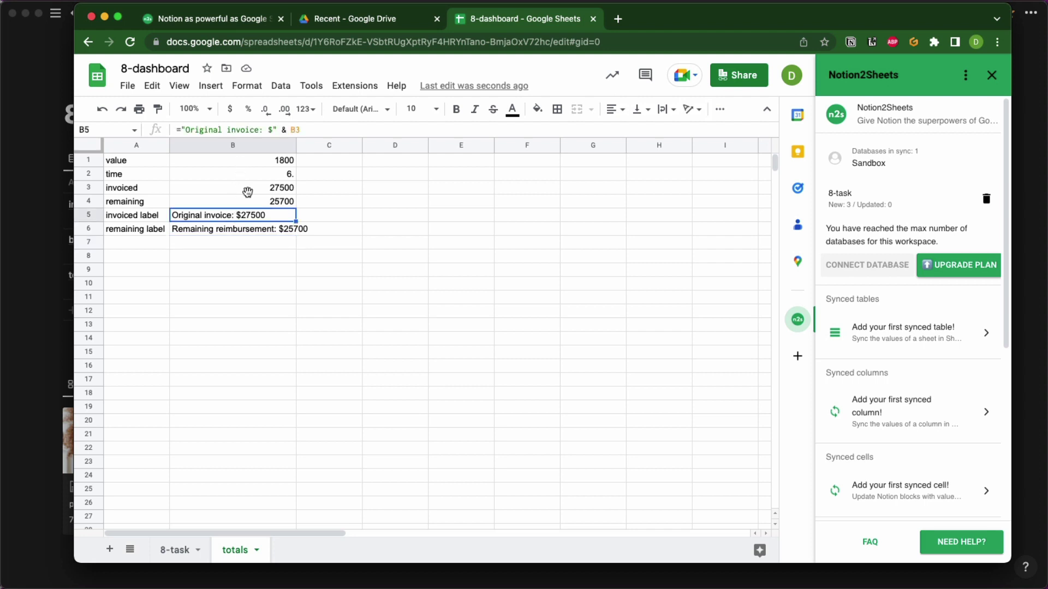
pyautogui.click(254, 162)
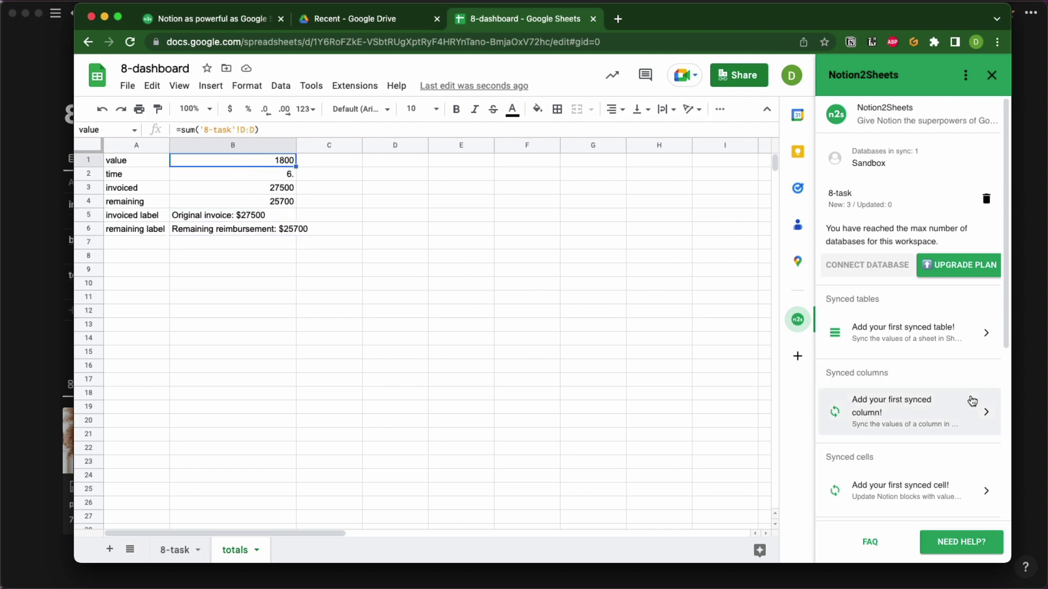
pyautogui.scroll(-2, 974, 407)
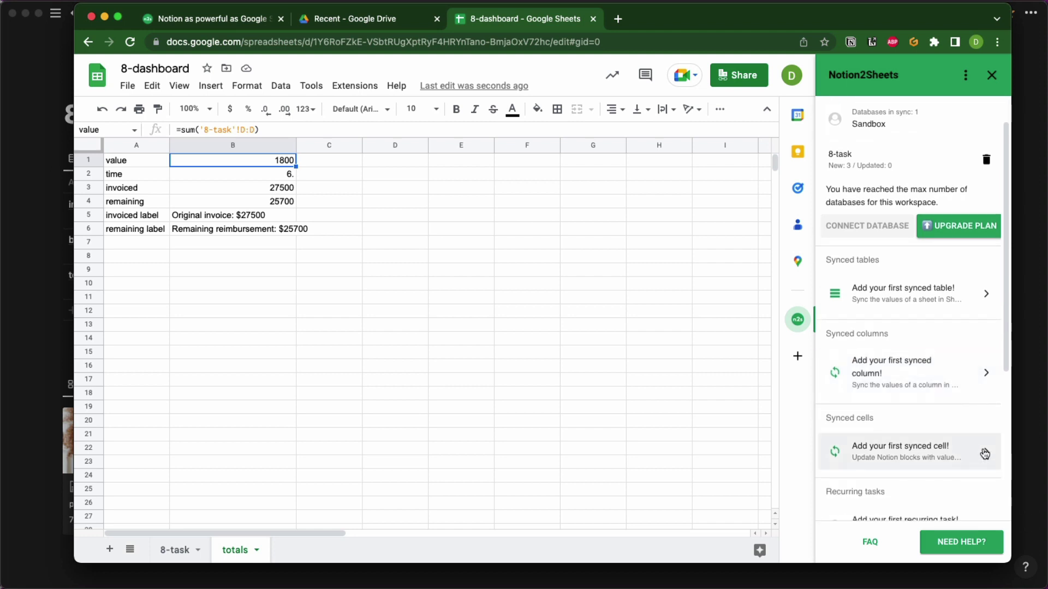
pyautogui.click(984, 453)
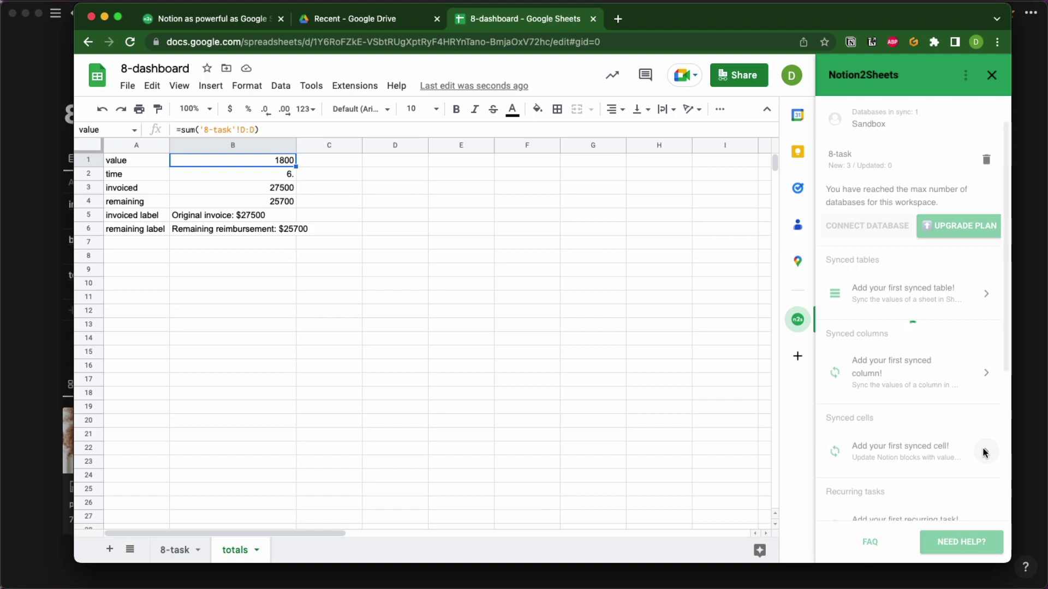
pyautogui.click(1025, 400)
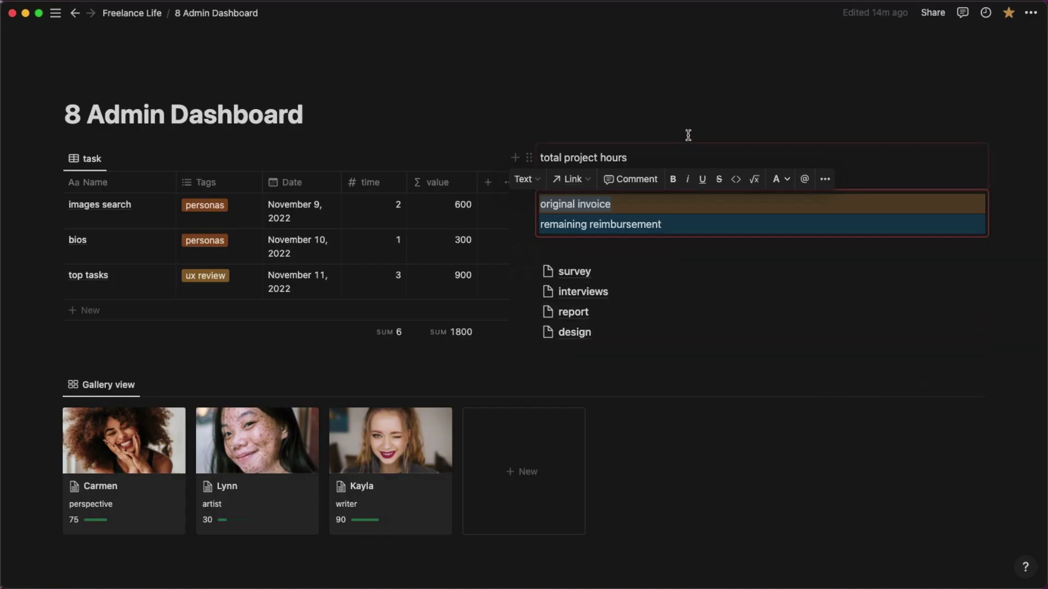
# Copy the link to the total project hours synced block and focus the sidebar's block link field.
pyautogui.click(606, 151)
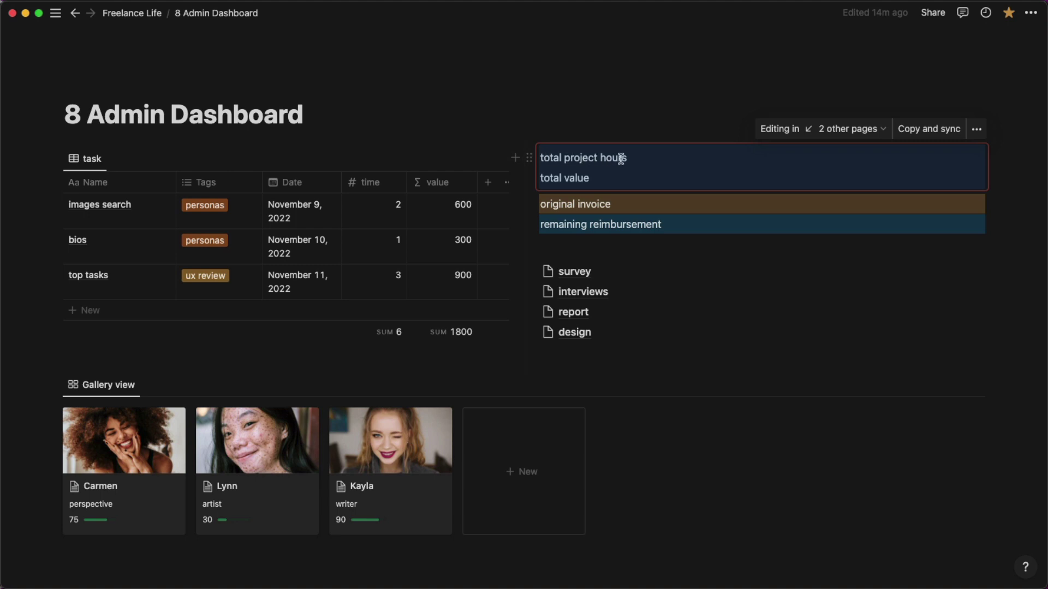
pyautogui.click(529, 158)
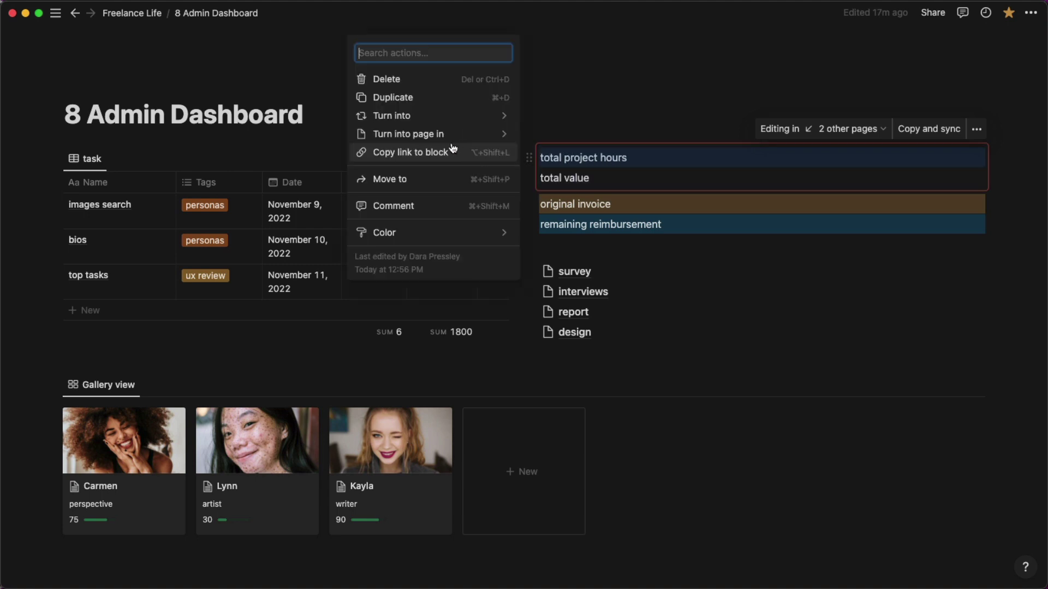
pyautogui.click(438, 153)
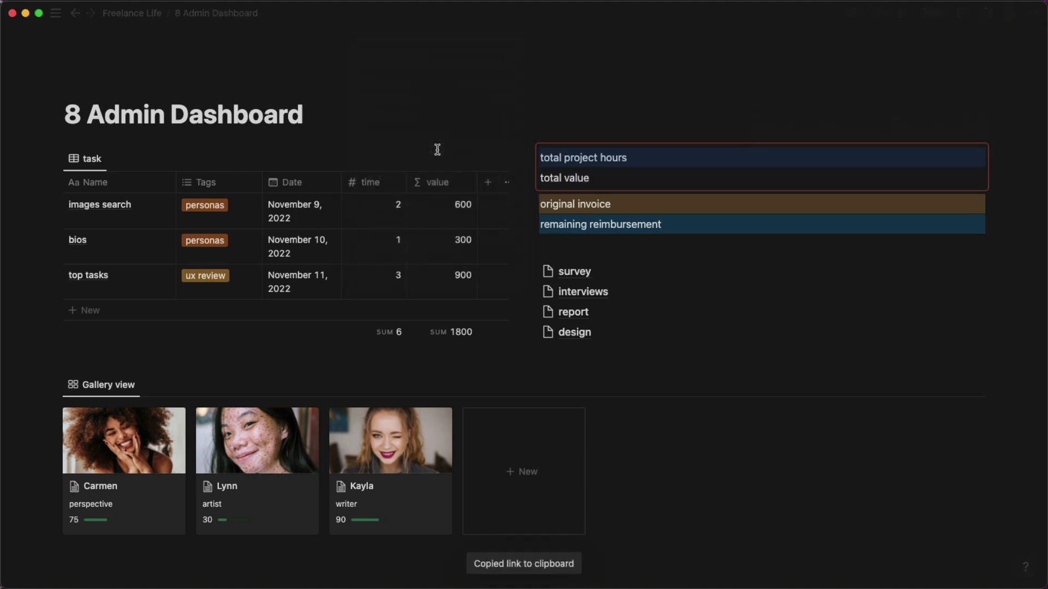
pyautogui.press('super+Tab')
pyautogui.click(879, 371)
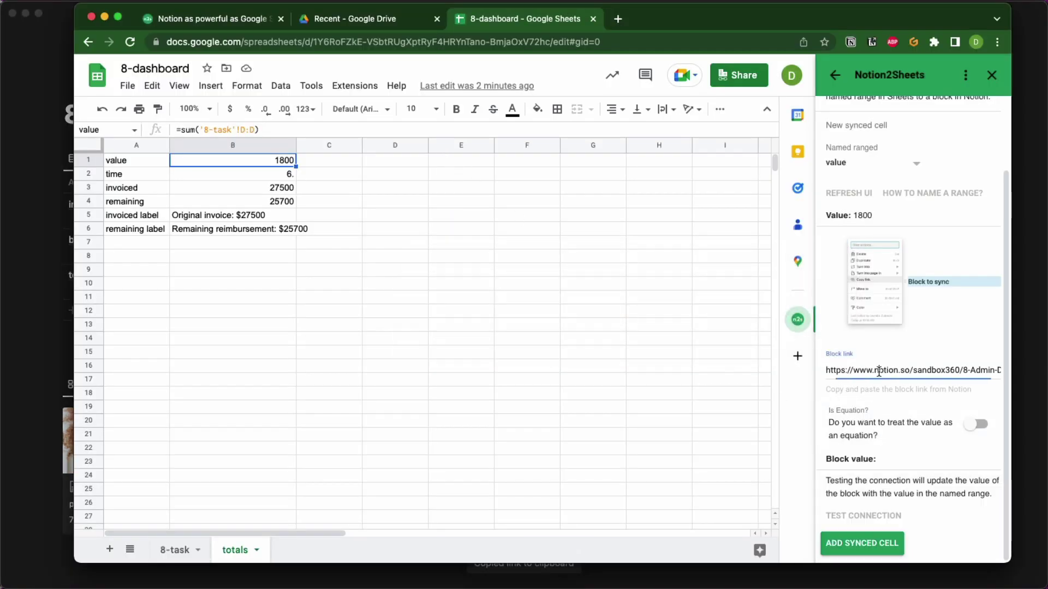
# Paste the Notion block link, test the connection to send 1800, and confirm it in Notion.
pyautogui.press('super+a')
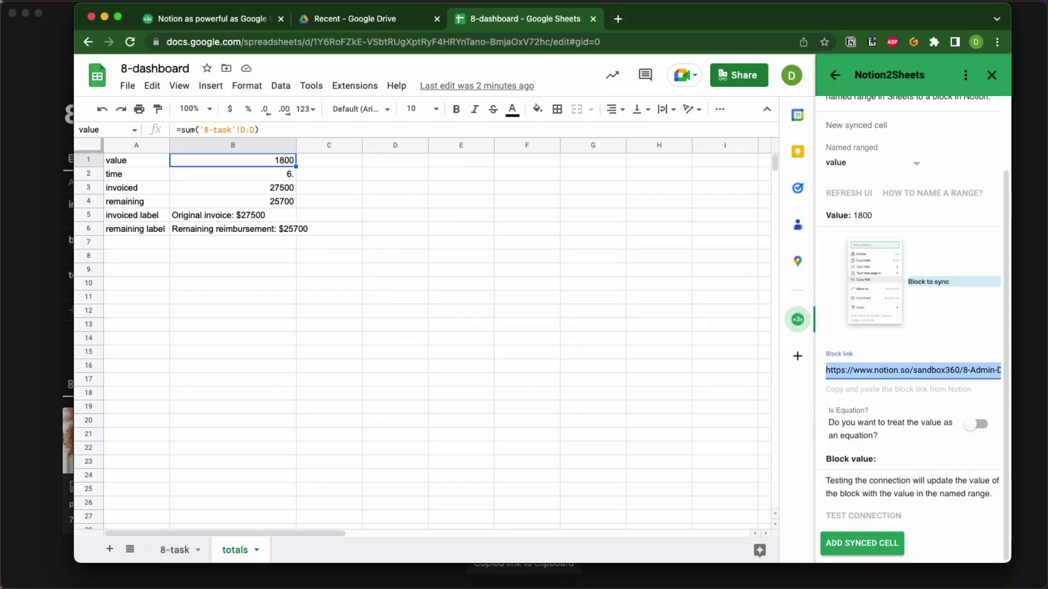
pyautogui.press('BackSpace')
pyautogui.press('super+v')
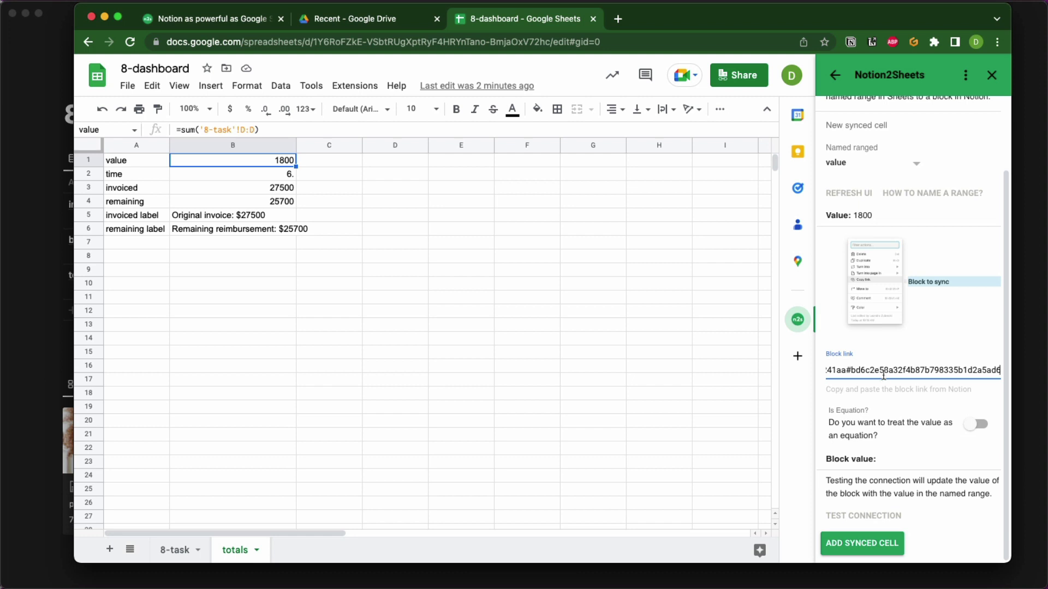
pyautogui.click(862, 543)
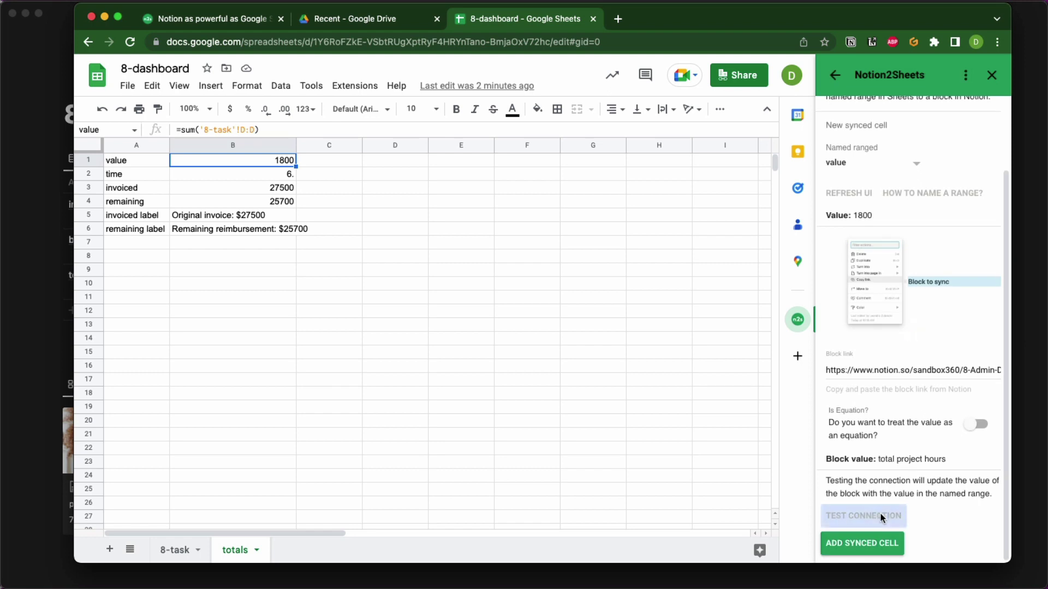
pyautogui.click(881, 516)
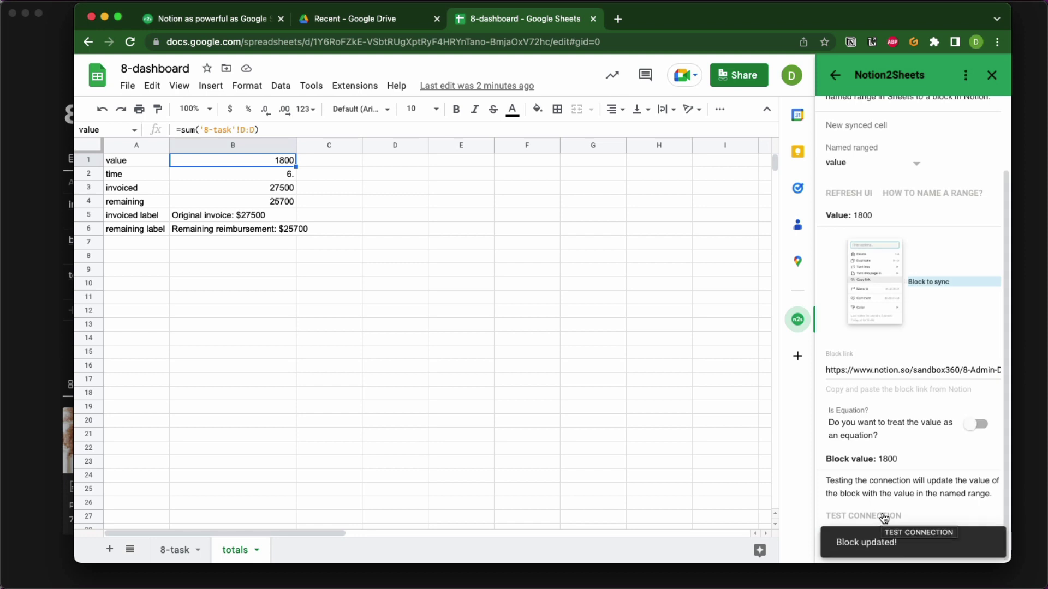
pyautogui.press('super+Tab')
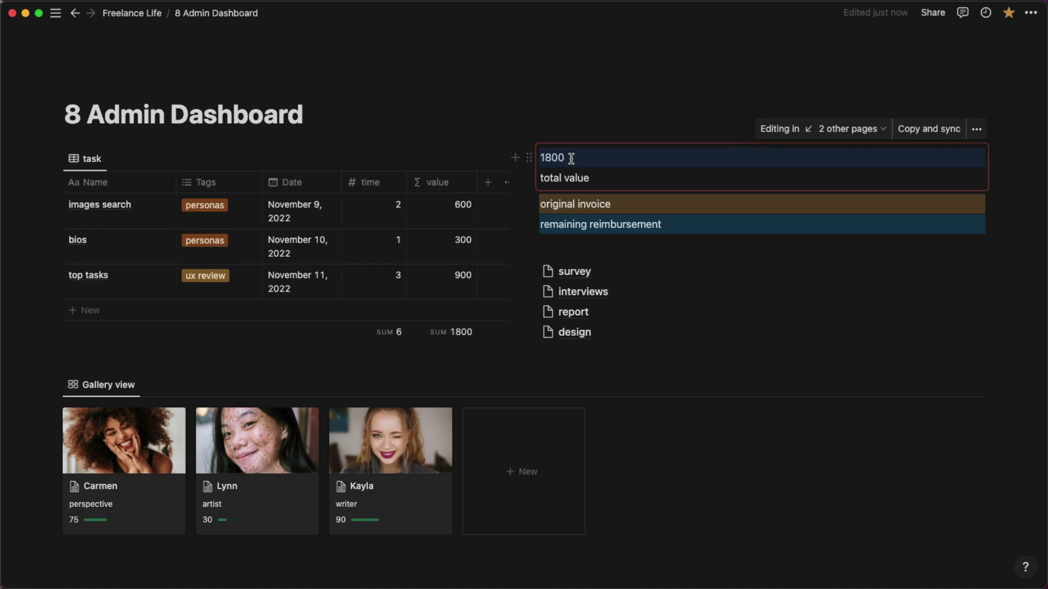
pyautogui.press('super+Tab')
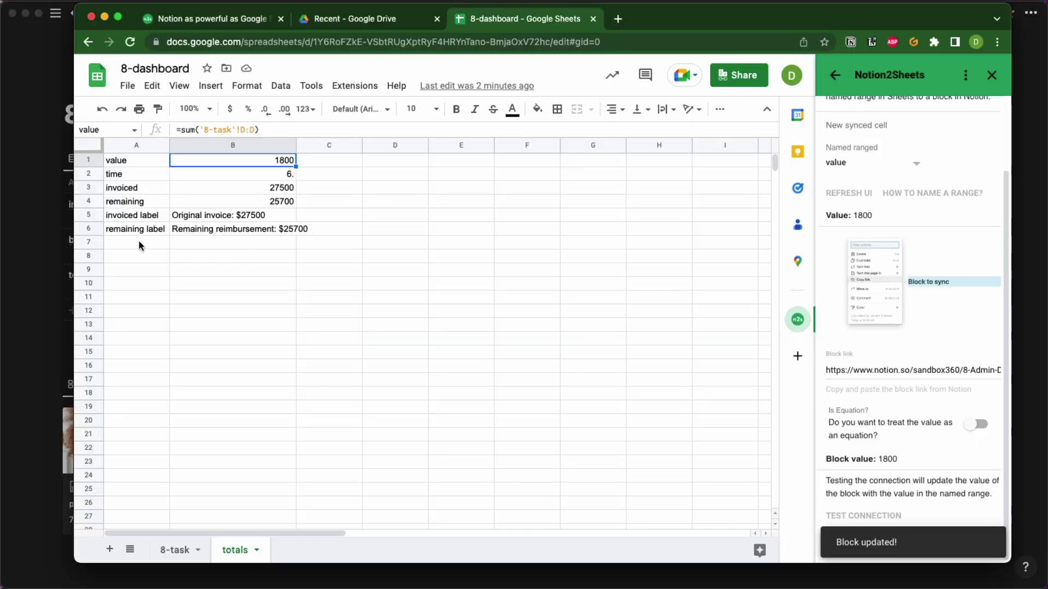
pyautogui.click(138, 244)
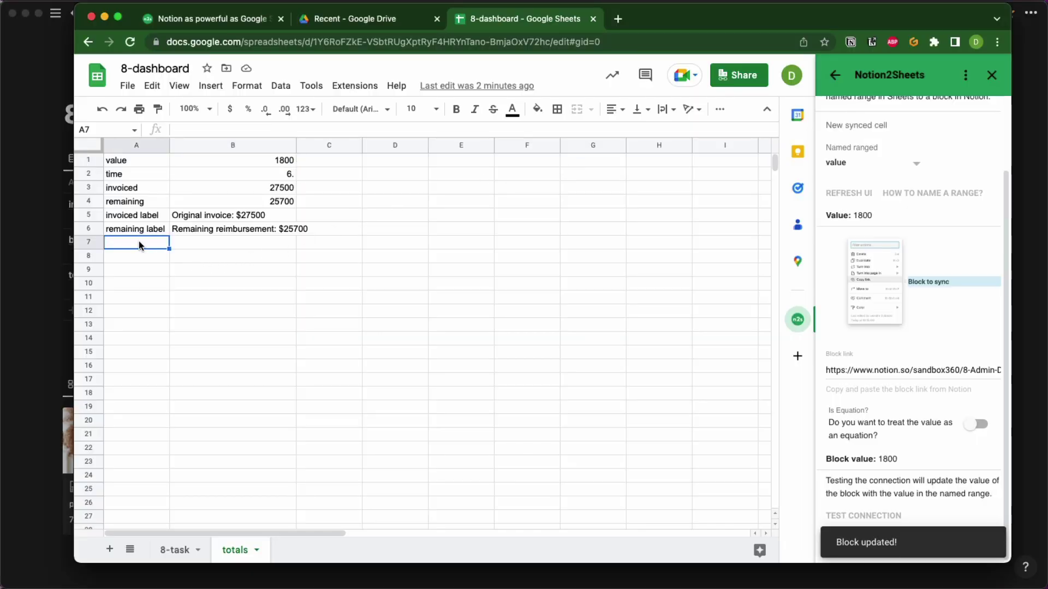
# Label A7 'value label:' and enter ="Total value: $" & B1 in B7, showing Total value: $1800.
pyautogui.write('value')
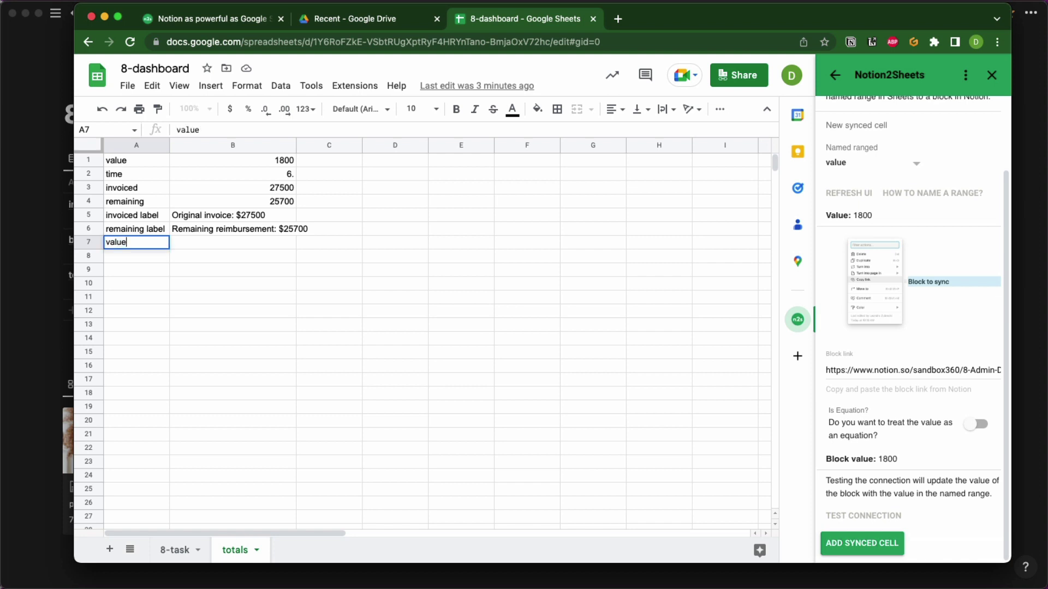
pyautogui.write(' label:')
pyautogui.press('Tab')
pyautogui.write("'")
pyautogui.write('=')
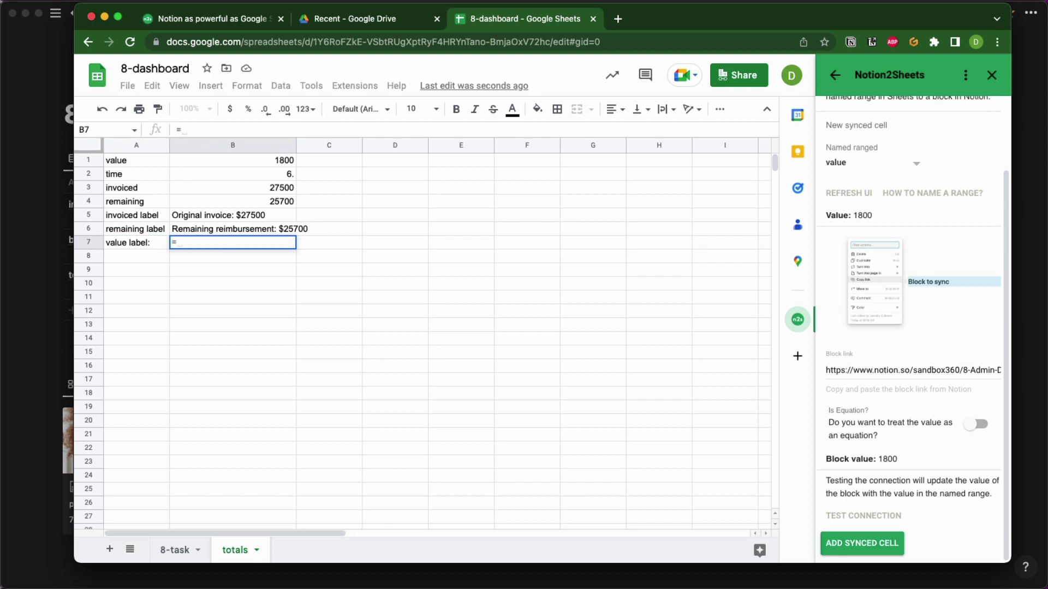
pyautogui.write('"Total')
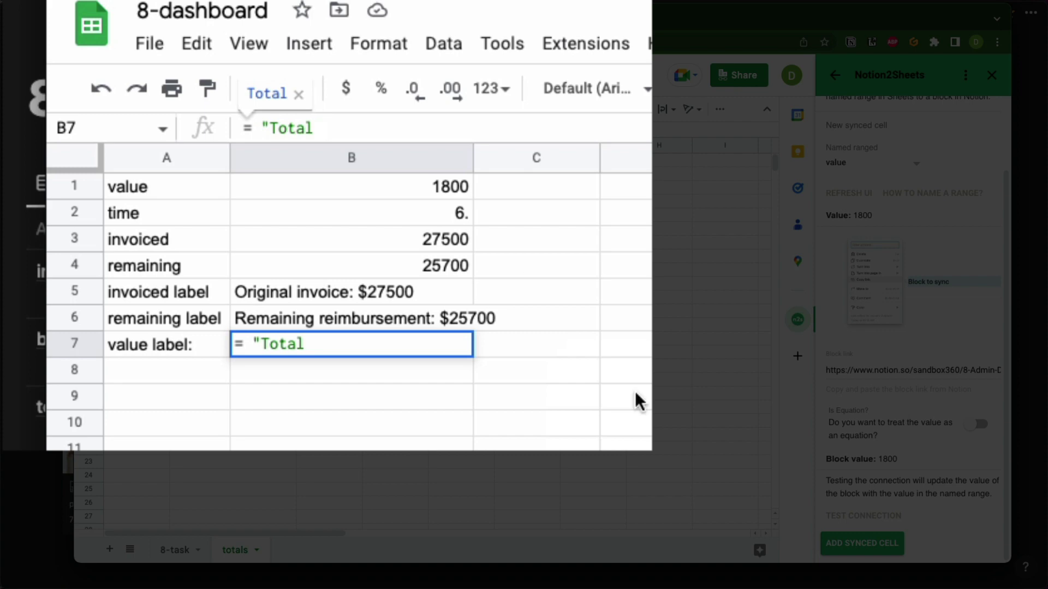
pyautogui.click(376, 338)
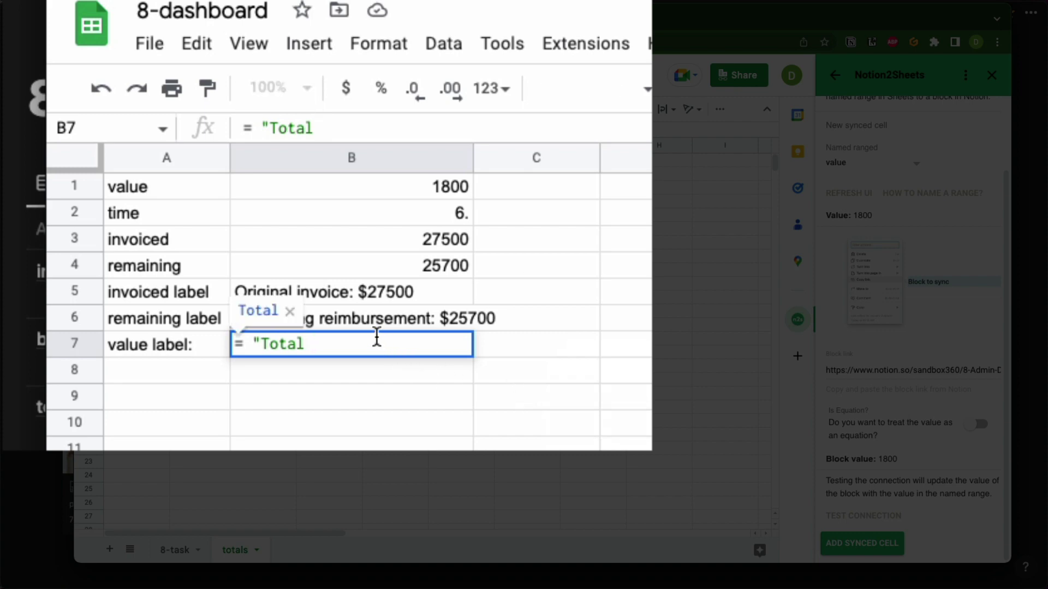
pyautogui.write('val')
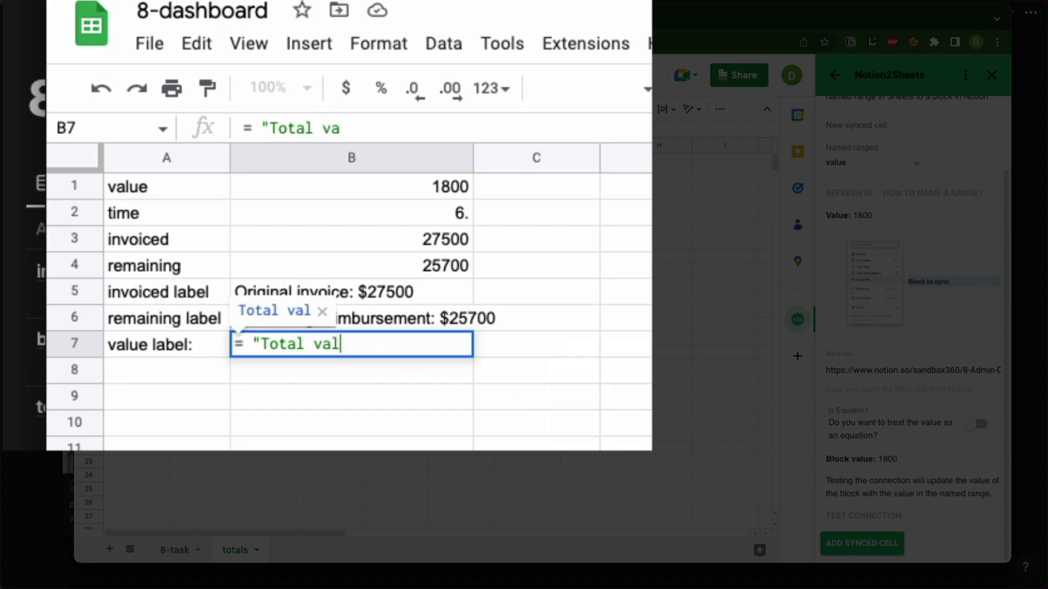
pyautogui.write('ue: $')
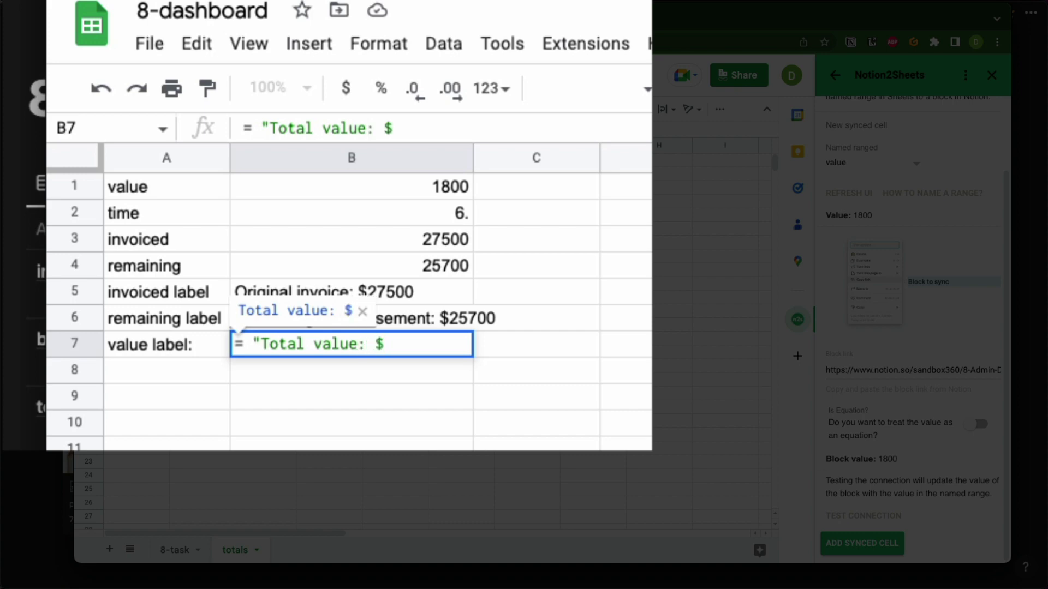
pyautogui.write('" &')
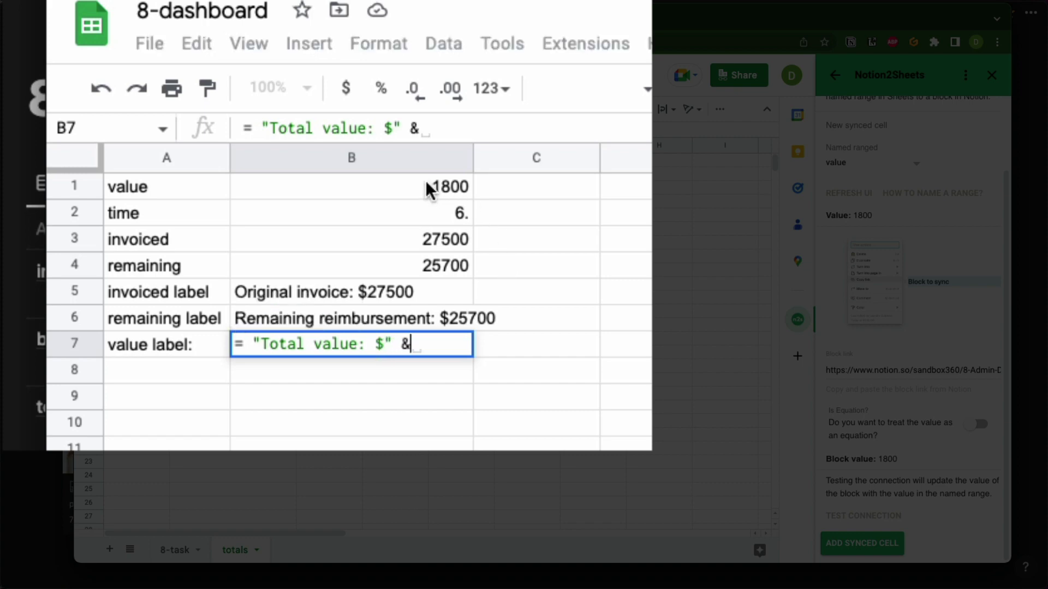
pyautogui.click(426, 183)
pyautogui.press('Return')
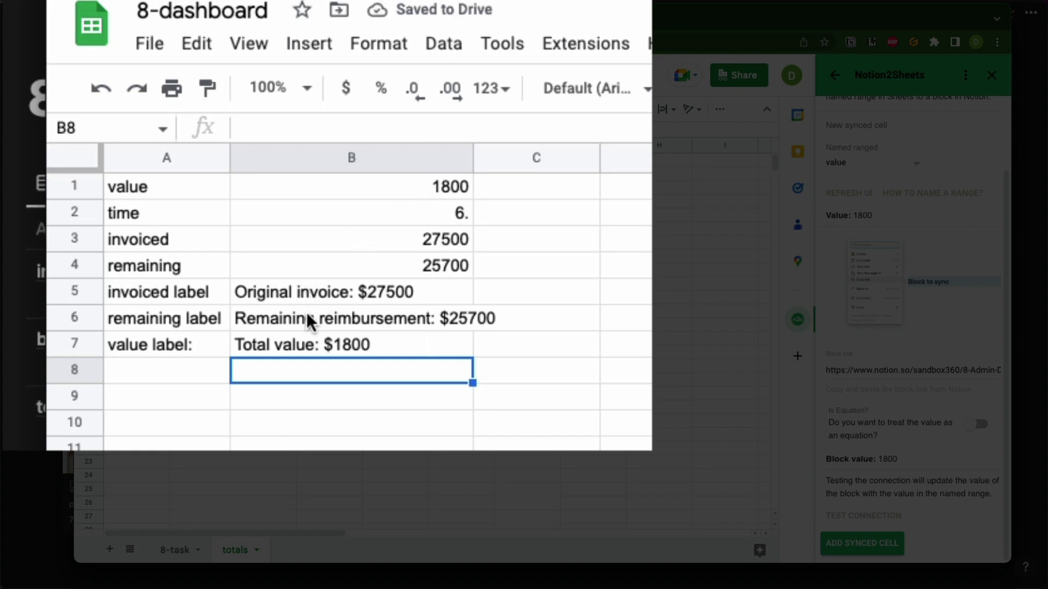
pyautogui.click(154, 362)
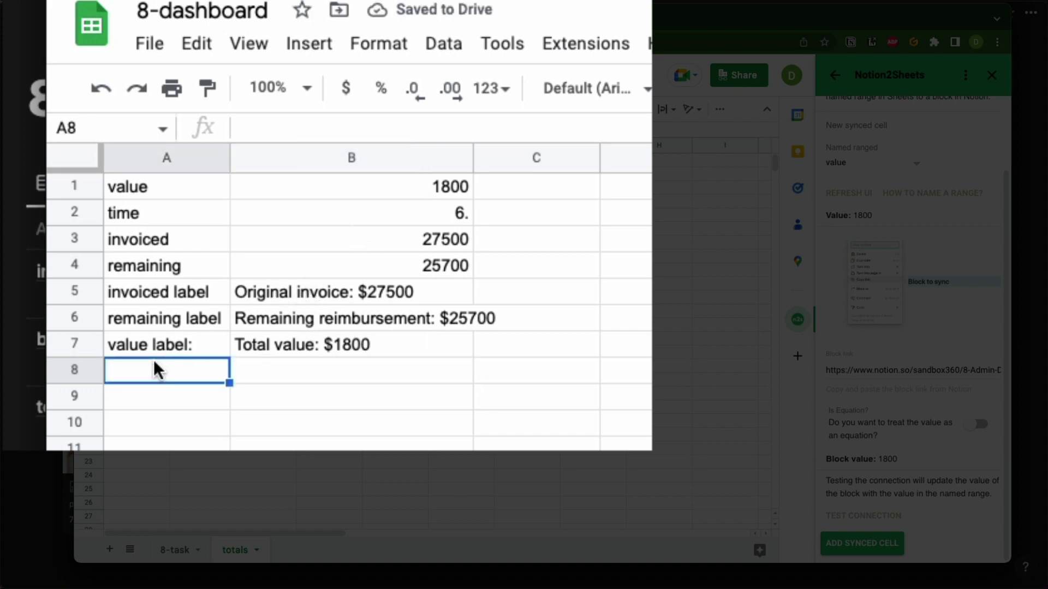
# Type 'time label:' into cell A8.
pyautogui.write('tim')
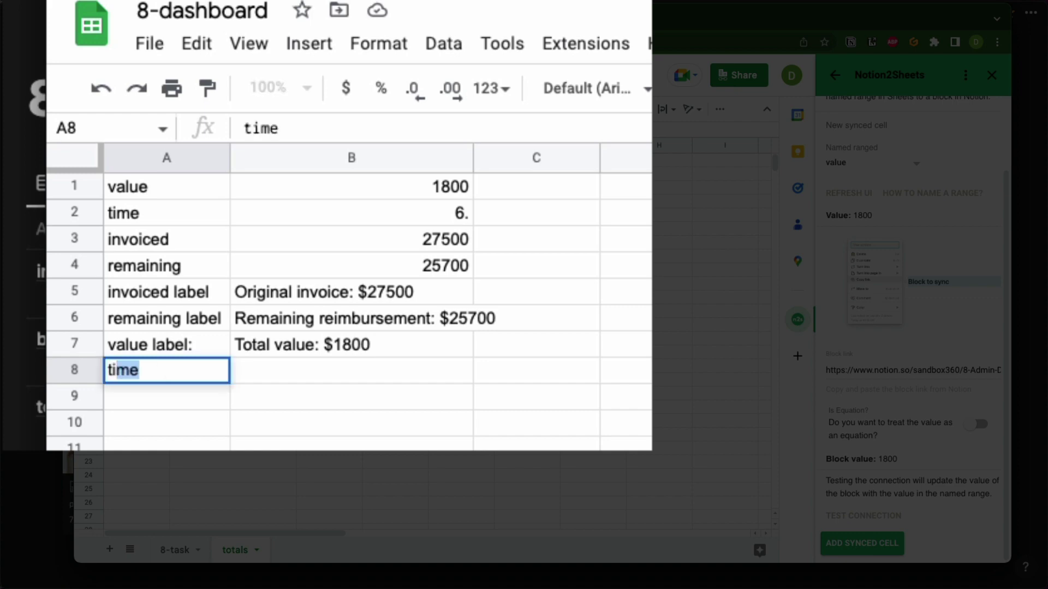
pyautogui.write('el')
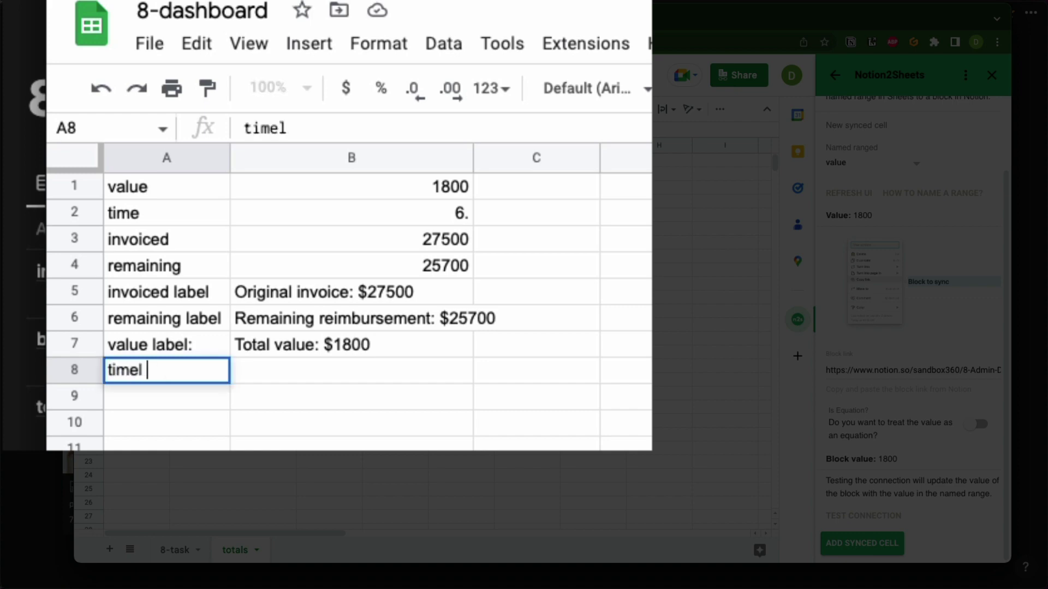
pyautogui.press('BackSpace')
pyautogui.write(';a')
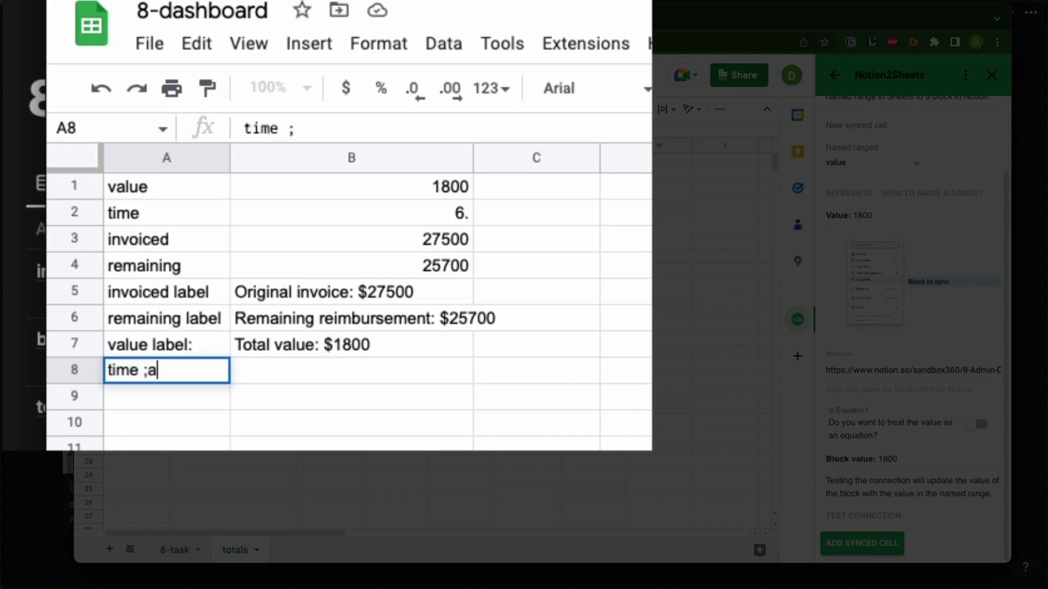
pyautogui.press('BackSpace')
pyautogui.press('BackSpace')
pyautogui.write('label:')
pyautogui.click(253, 363)
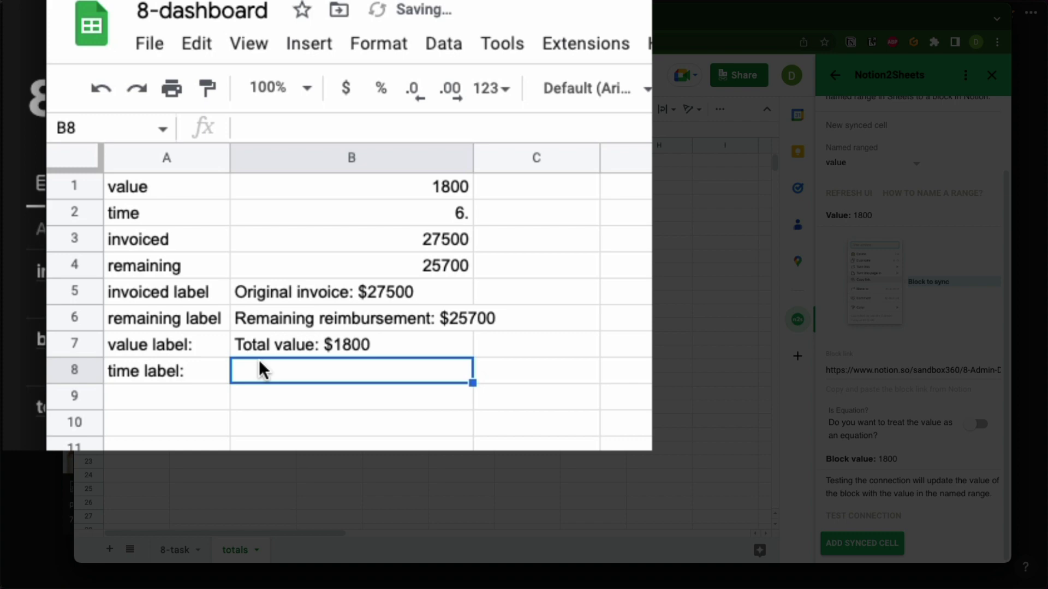
# Enter ="Total Time spent $" & B2 in B8.
pyautogui.write('="')
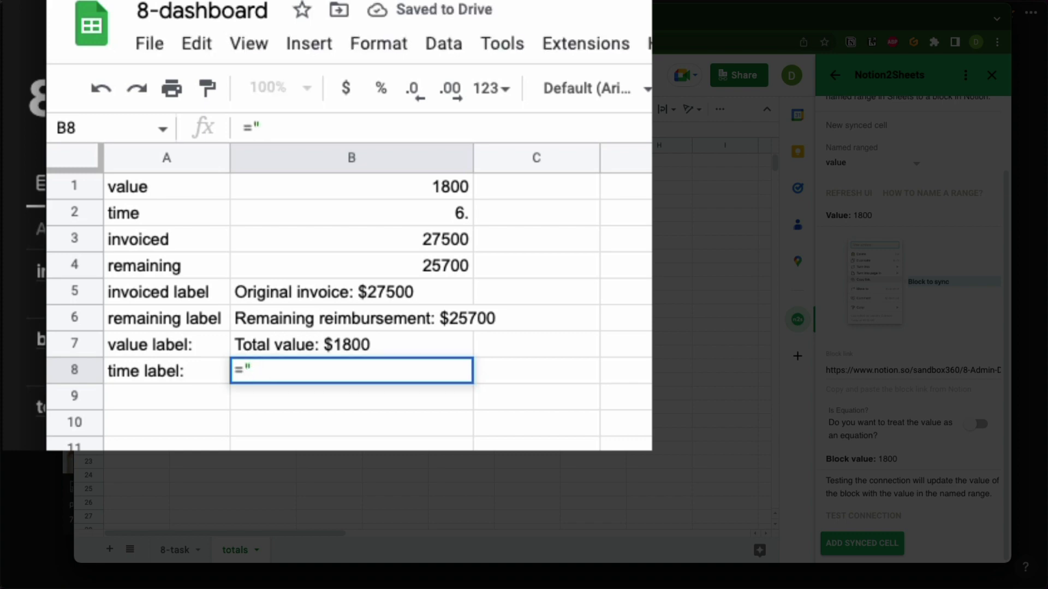
pyautogui.write('Tota')
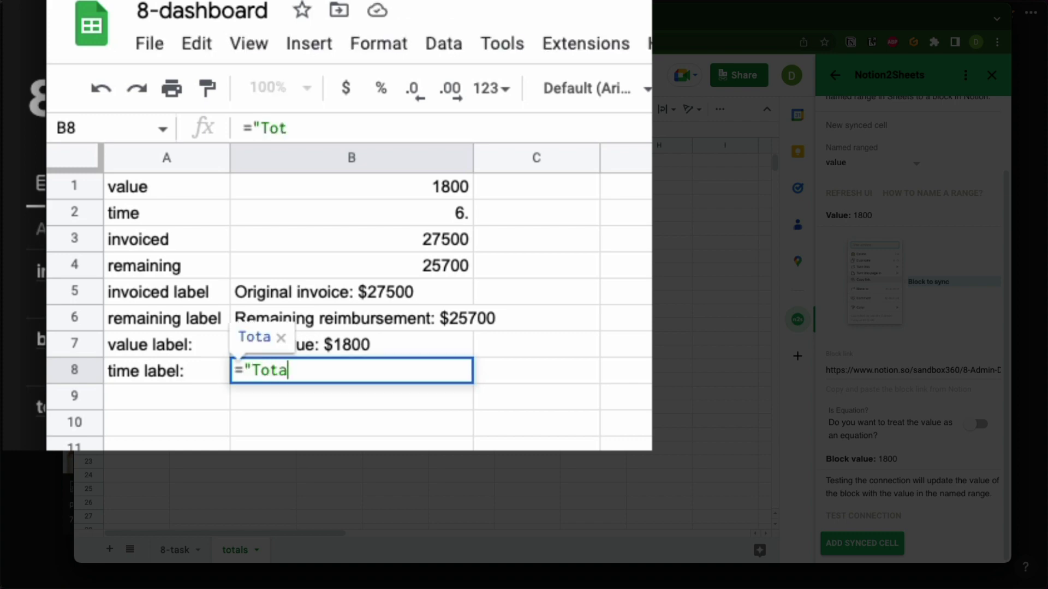
pyautogui.write('l')
pyautogui.press('BackSpace')
pyautogui.press('BackSpace')
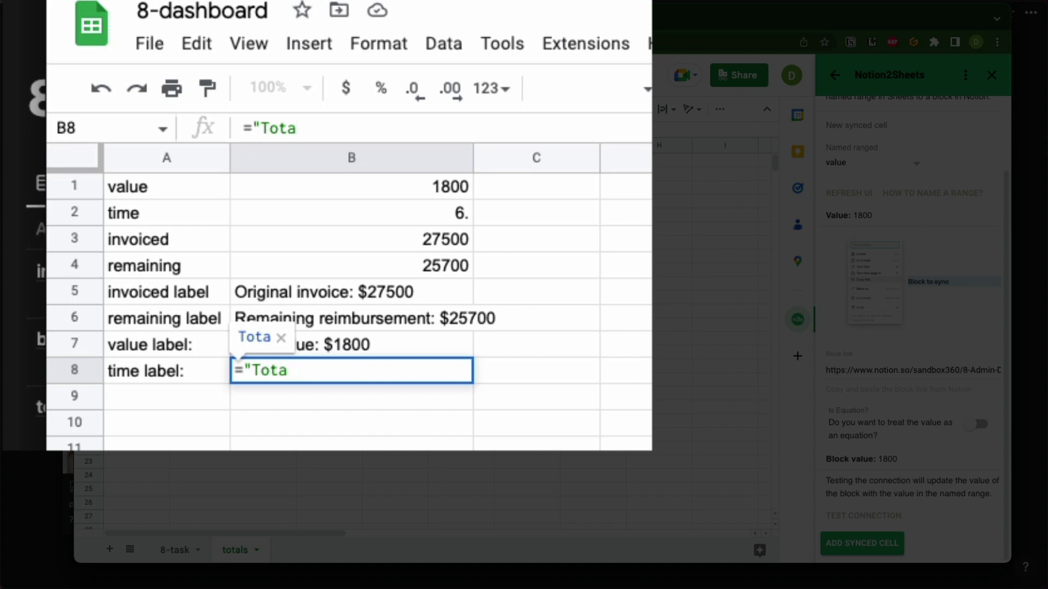
pyautogui.write('l Time spe')
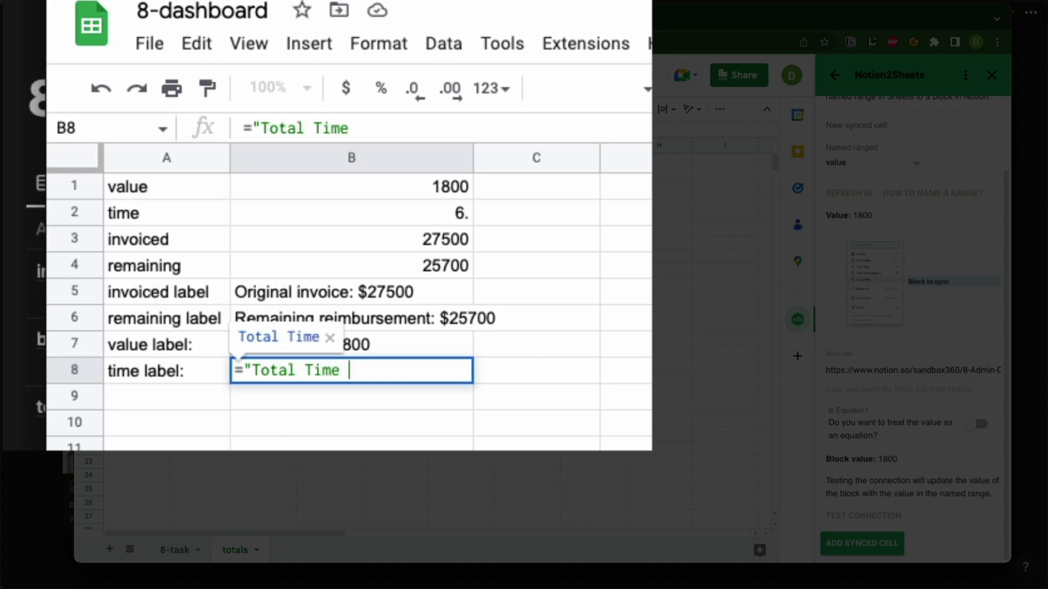
pyautogui.write('nt')
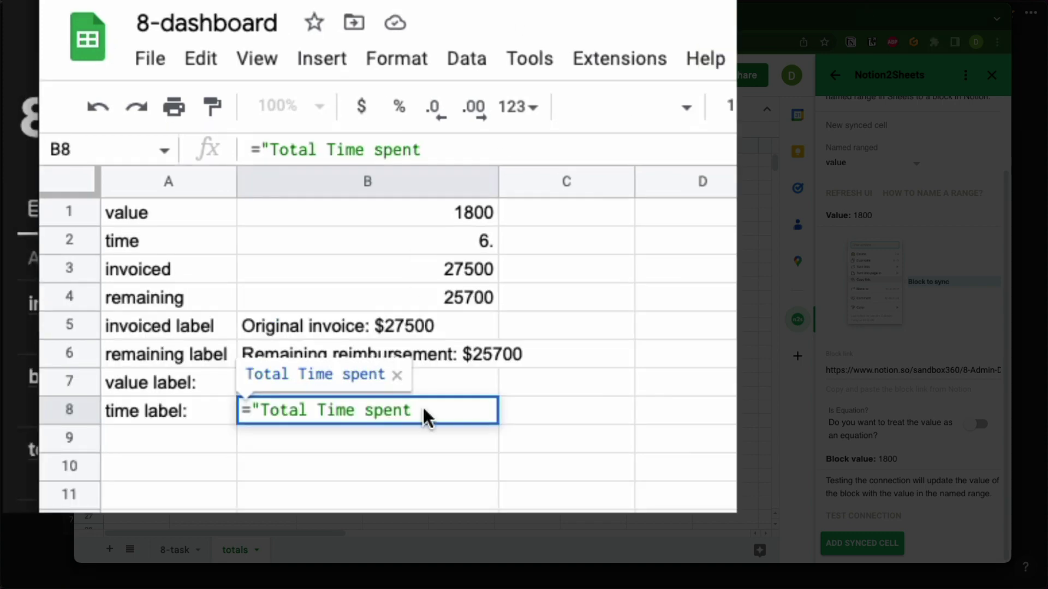
pyautogui.click(407, 126)
pyautogui.write('$:')
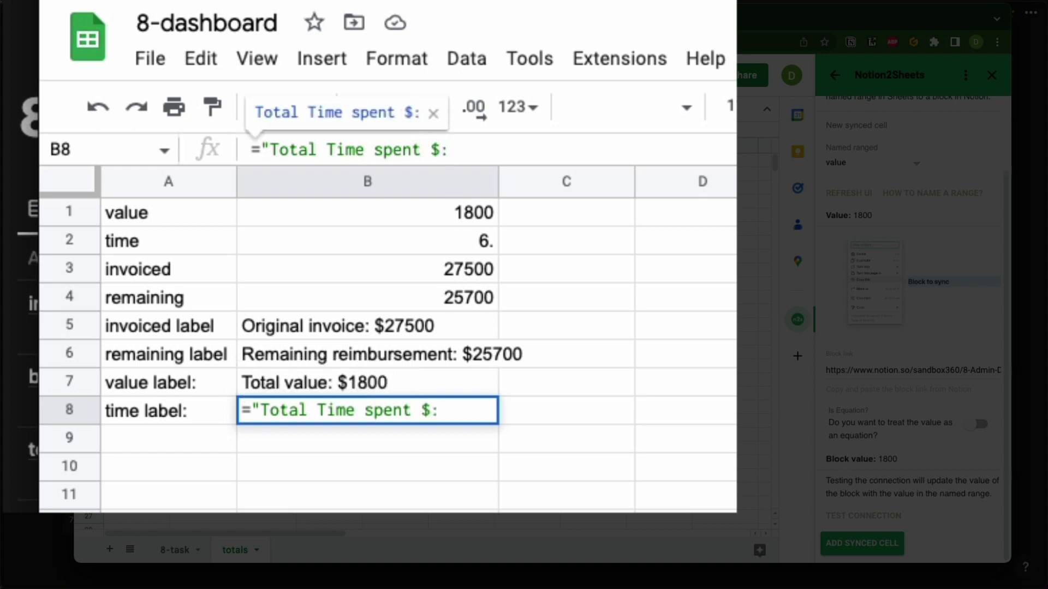
pyautogui.press('BackSpace')
pyautogui.write('" &')
pyautogui.click(418, 241)
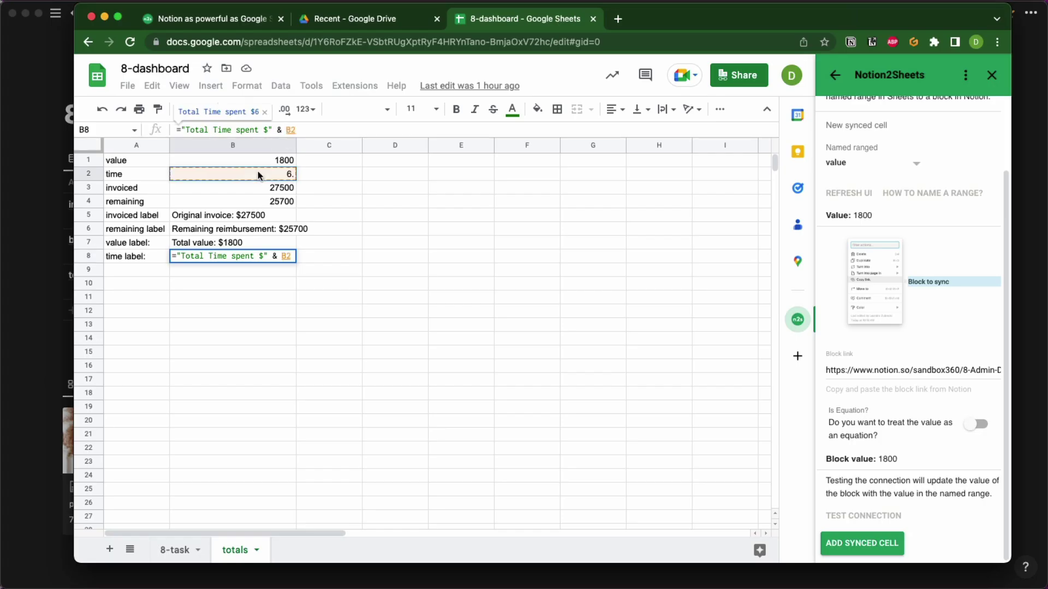
pyautogui.press('Return')
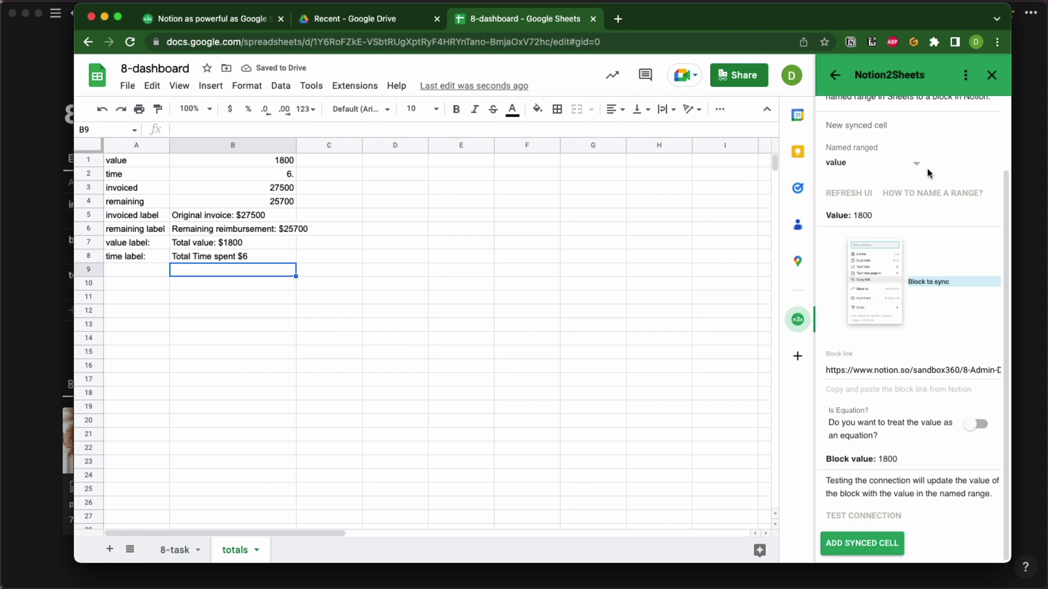
# Name cell B7 'totalvalue' through the Name box.
pyautogui.click(916, 164)
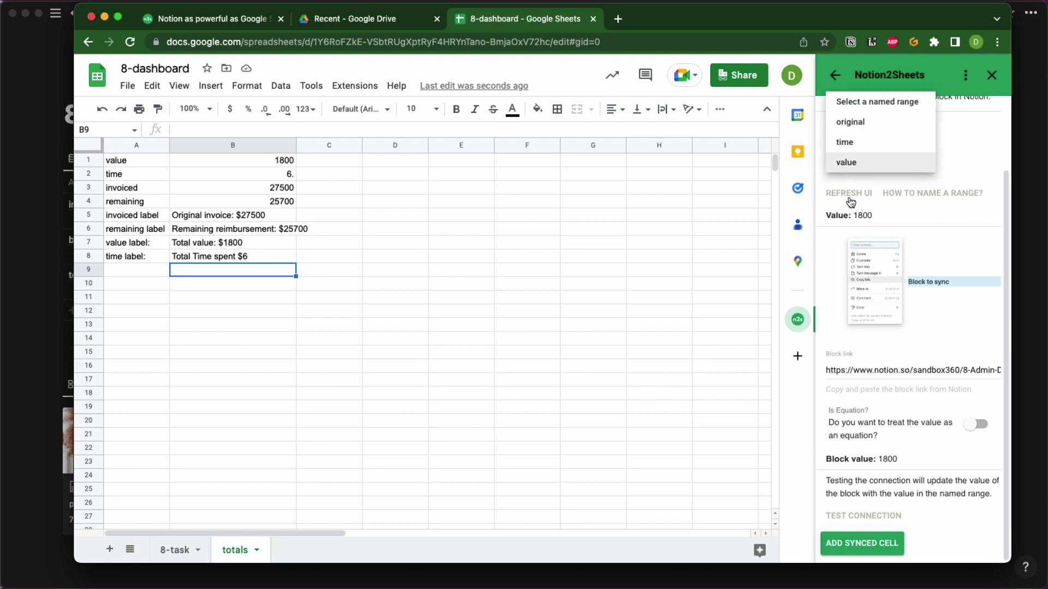
pyautogui.click(227, 244)
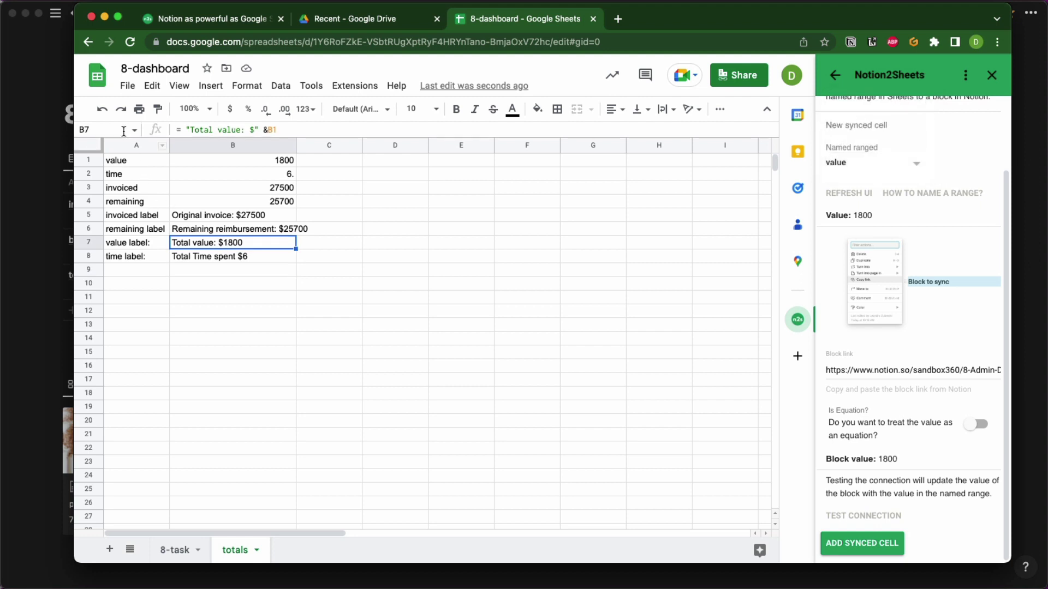
pyautogui.click(105, 128)
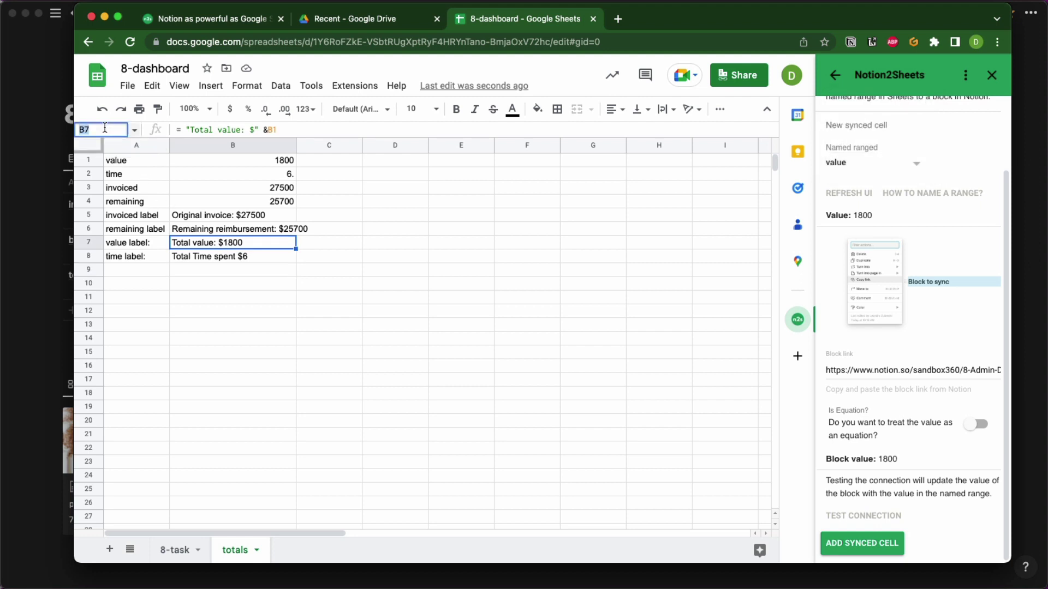
pyautogui.write('total-value')
pyautogui.press('Return')
pyautogui.click(685, 338)
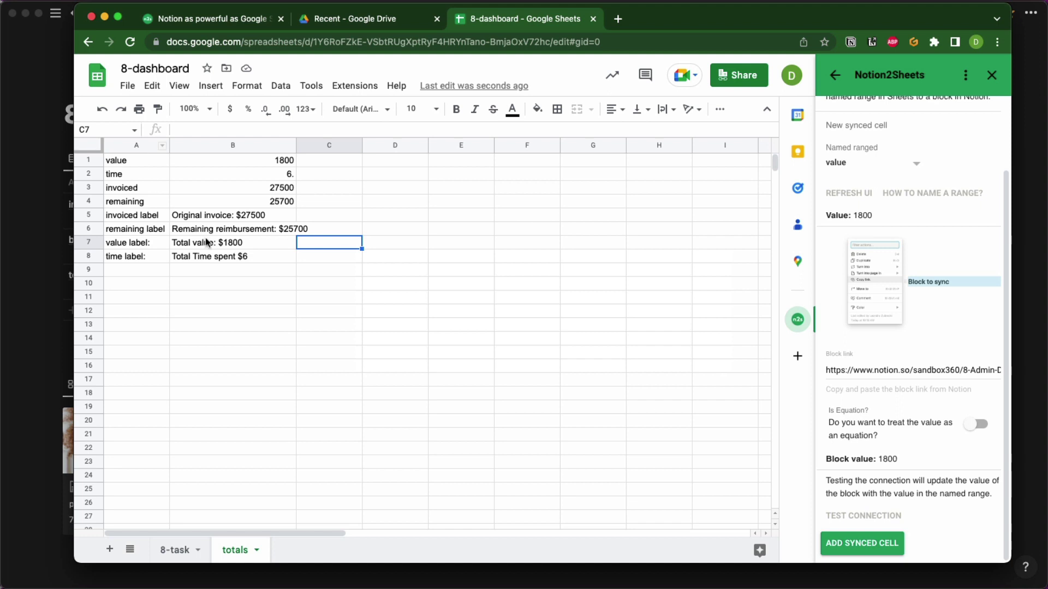
pyautogui.click(92, 127)
pyautogui.doubleClick(93, 127)
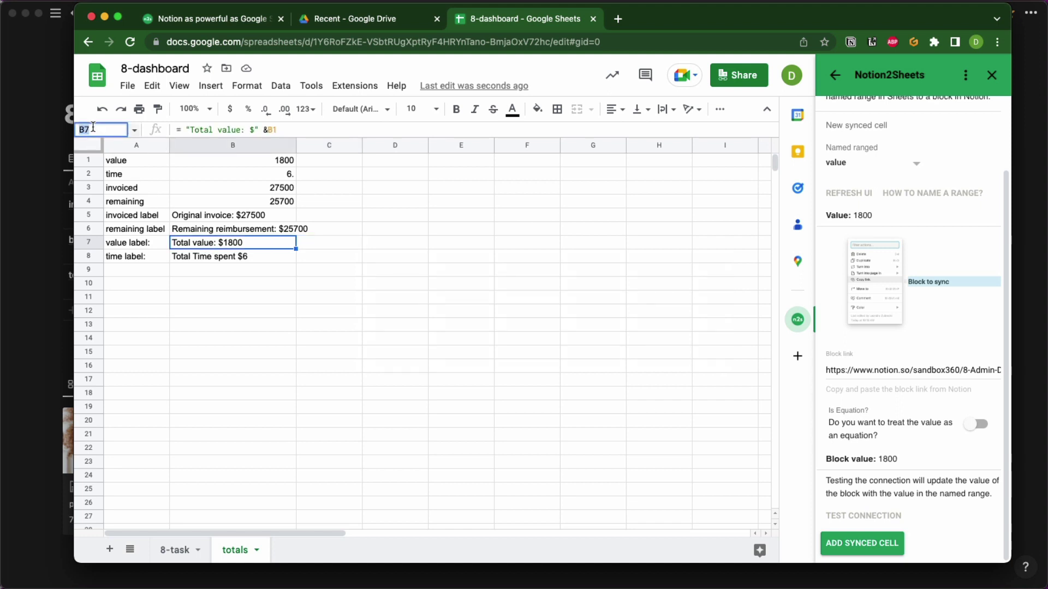
pyautogui.write('totalvalue')
pyautogui.press('Return')
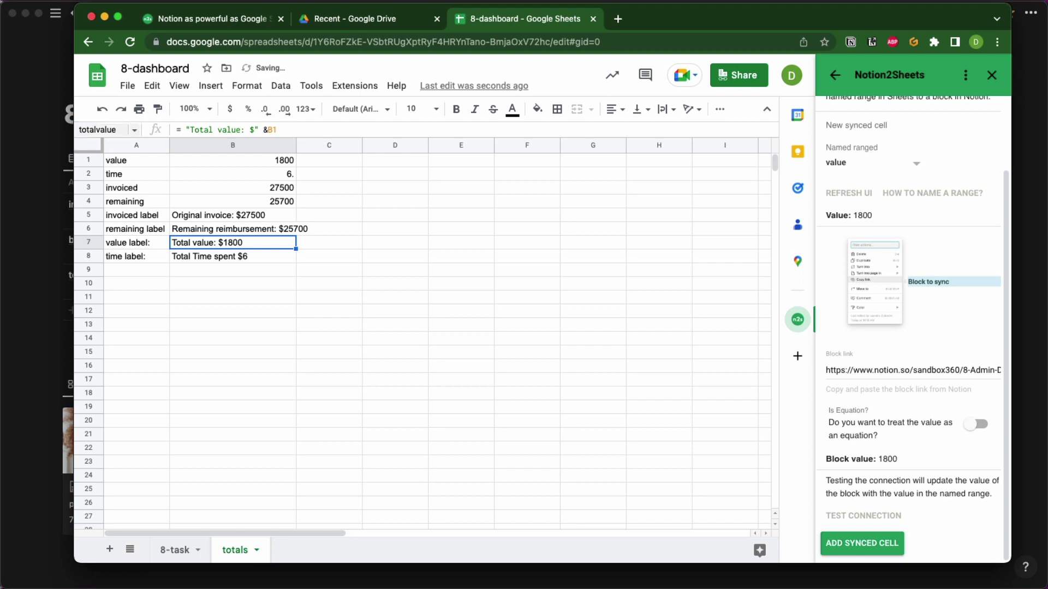
# Name cell B8 'totaltime' through the Name box.
pyautogui.click(205, 255)
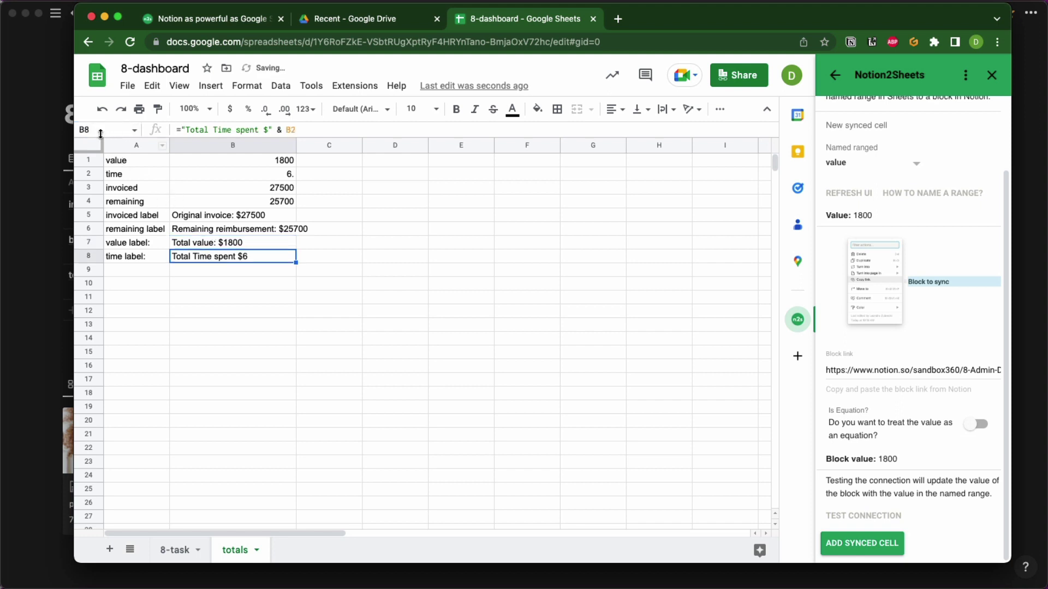
pyautogui.click(75, 128)
pyautogui.write('tot')
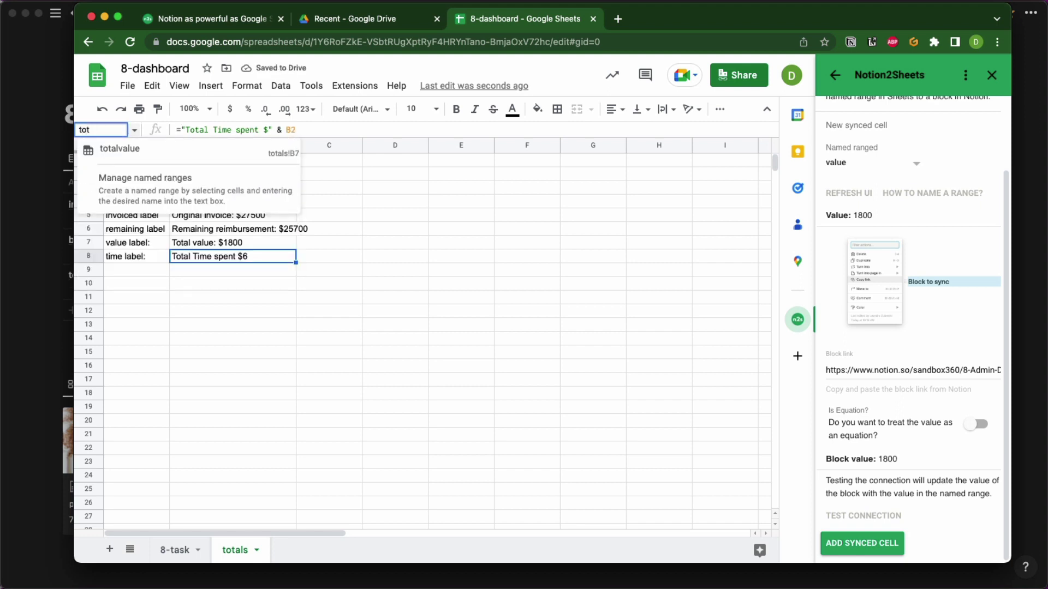
pyautogui.write('altim')
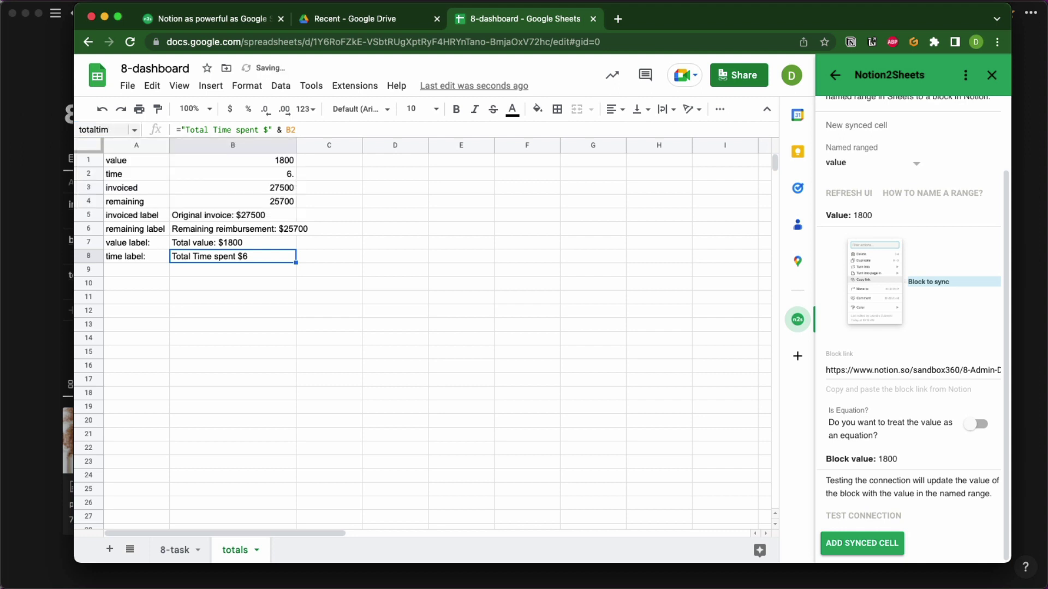
pyautogui.click(119, 131)
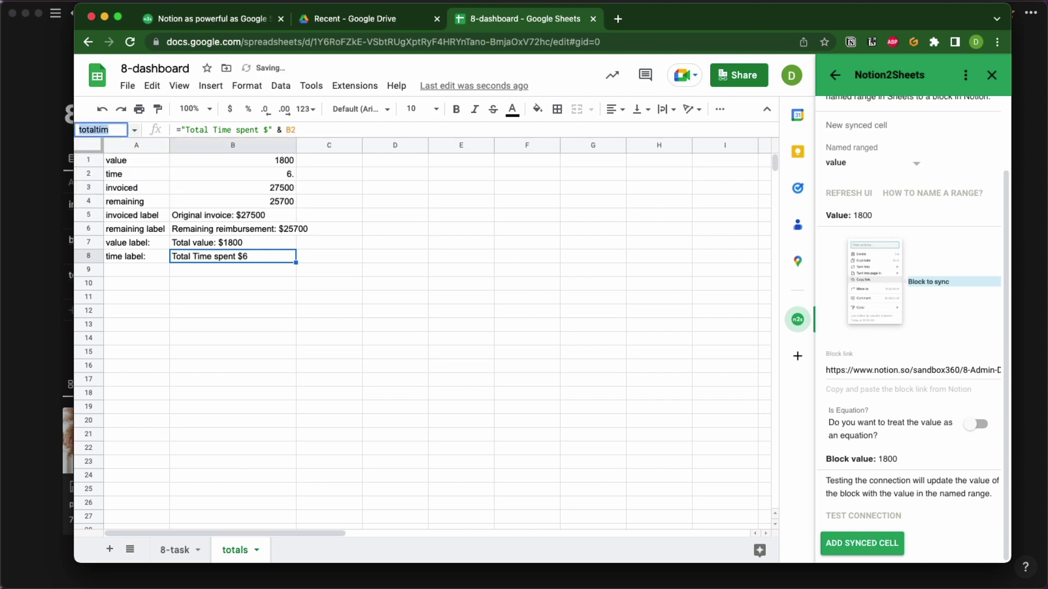
pyautogui.write('e')
pyautogui.press('BackSpace')
pyautogui.write('me')
pyautogui.press('BackSpace')
pyautogui.press('BackSpace')
pyautogui.write('total')
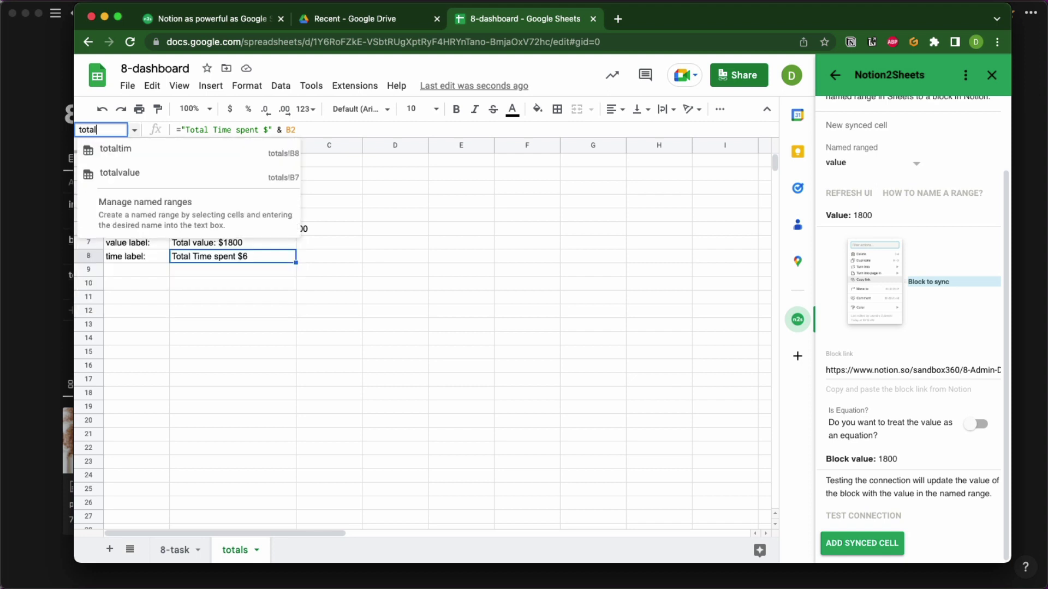
pyautogui.write('time')
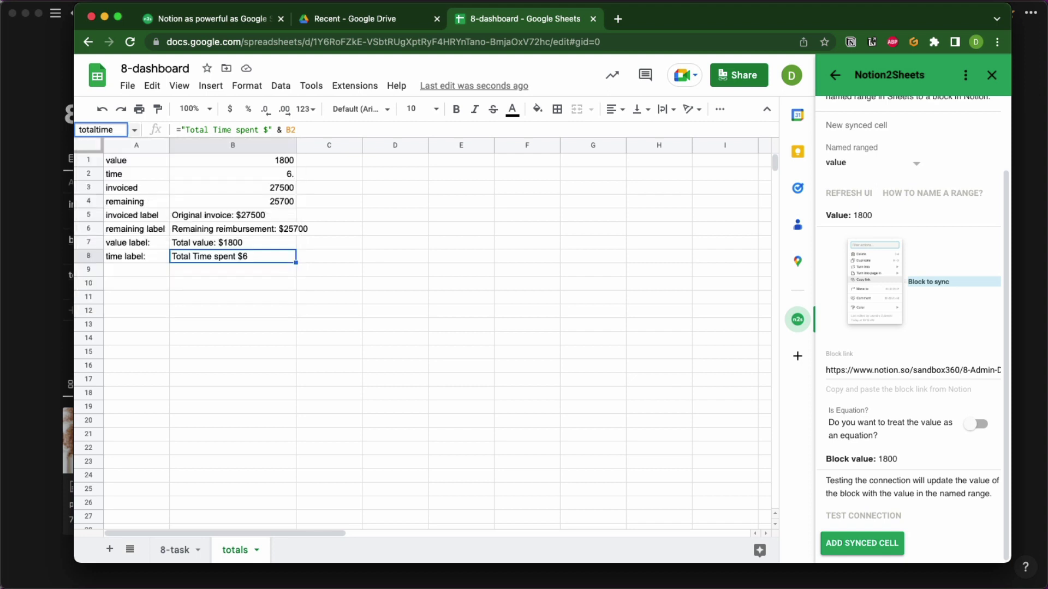
pyautogui.press('Return')
pyautogui.click(392, 242)
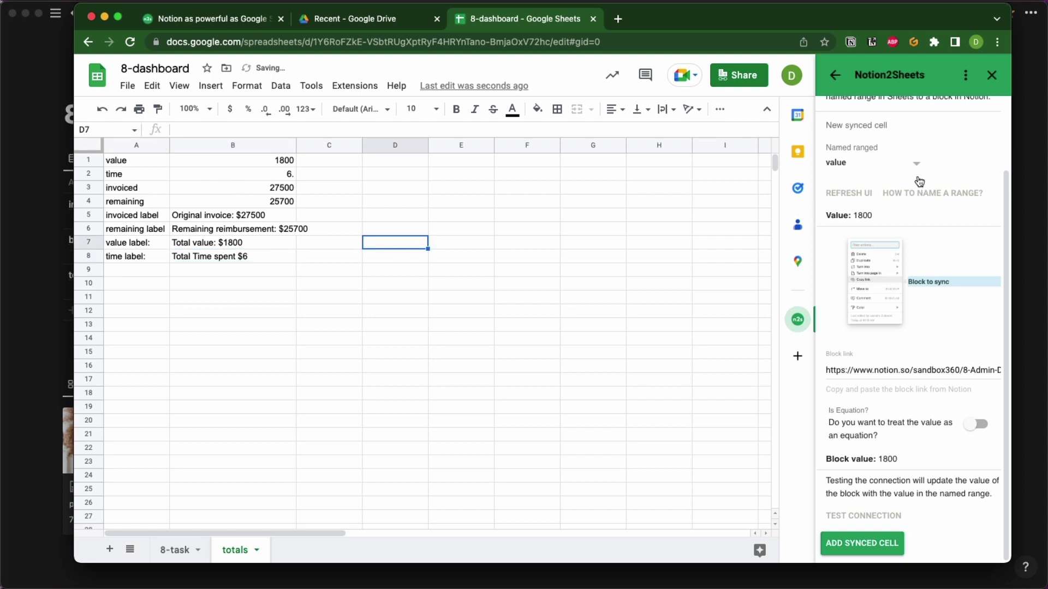
# Add a Notion2Sheets synced cell for totaltime with the pasted block link, test it, and check Notion.
pyautogui.click(919, 165)
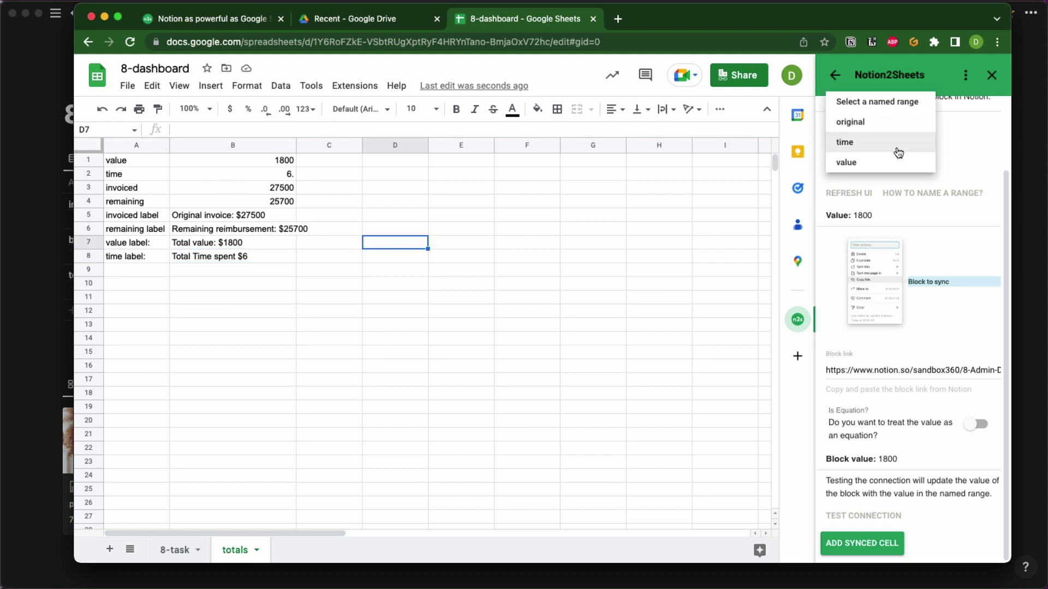
pyautogui.click(701, 229)
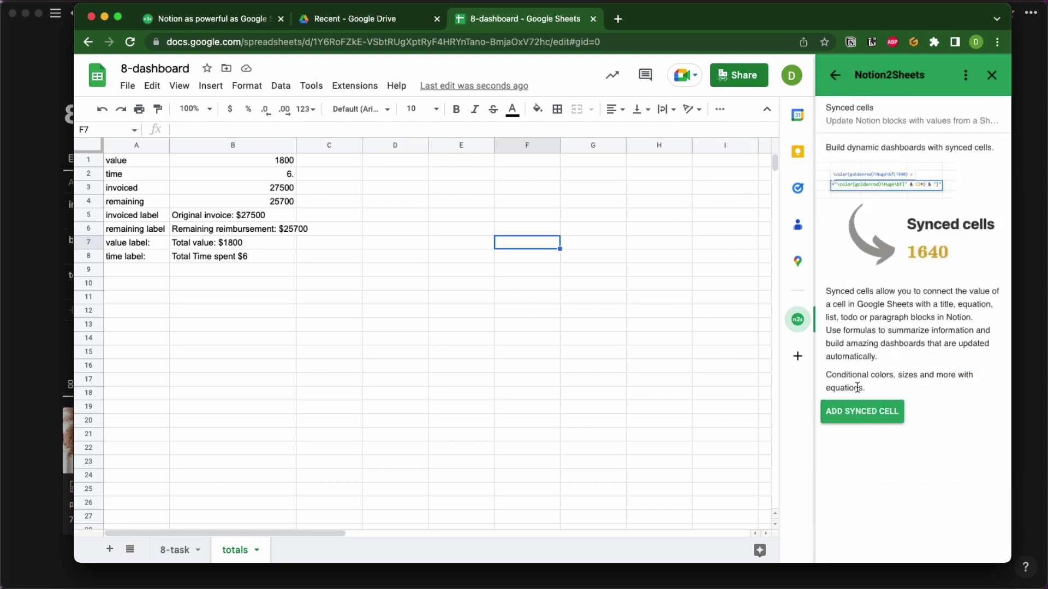
pyautogui.click(860, 416)
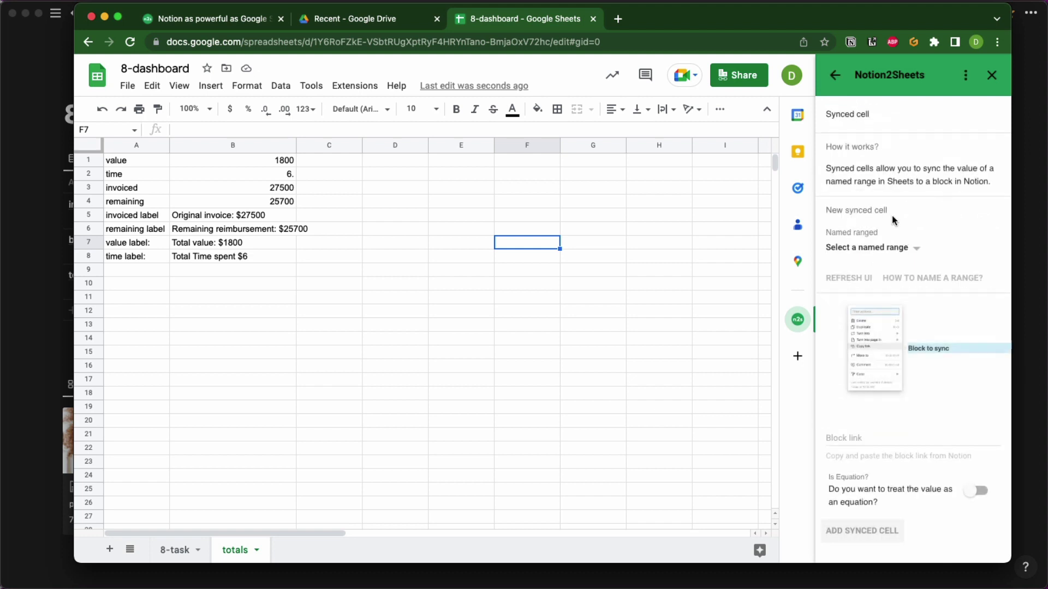
pyautogui.click(912, 248)
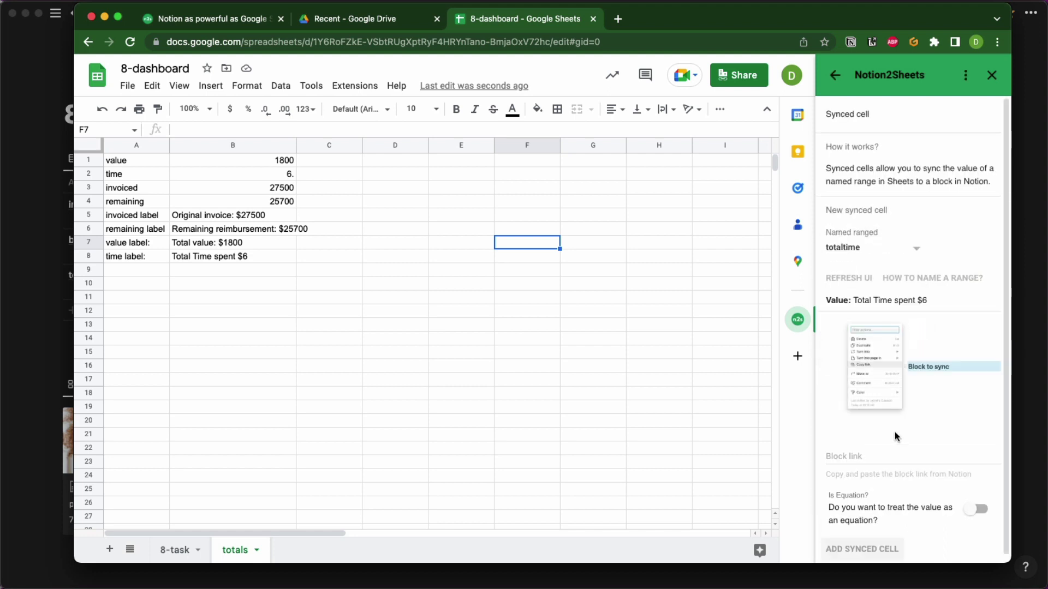
pyautogui.click(858, 458)
pyautogui.press('super+v')
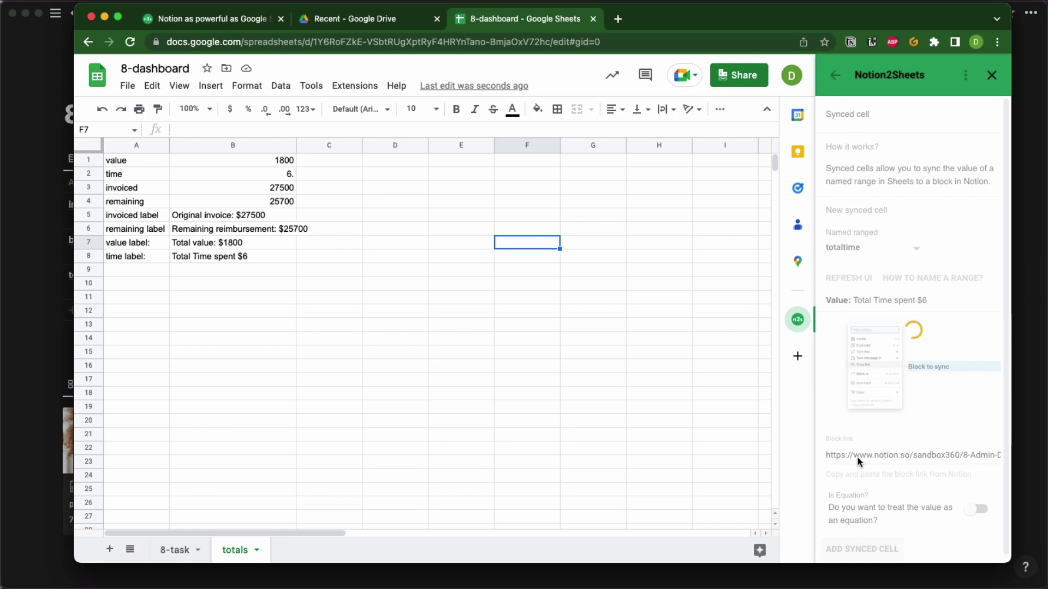
pyautogui.scroll(-2, 857, 458)
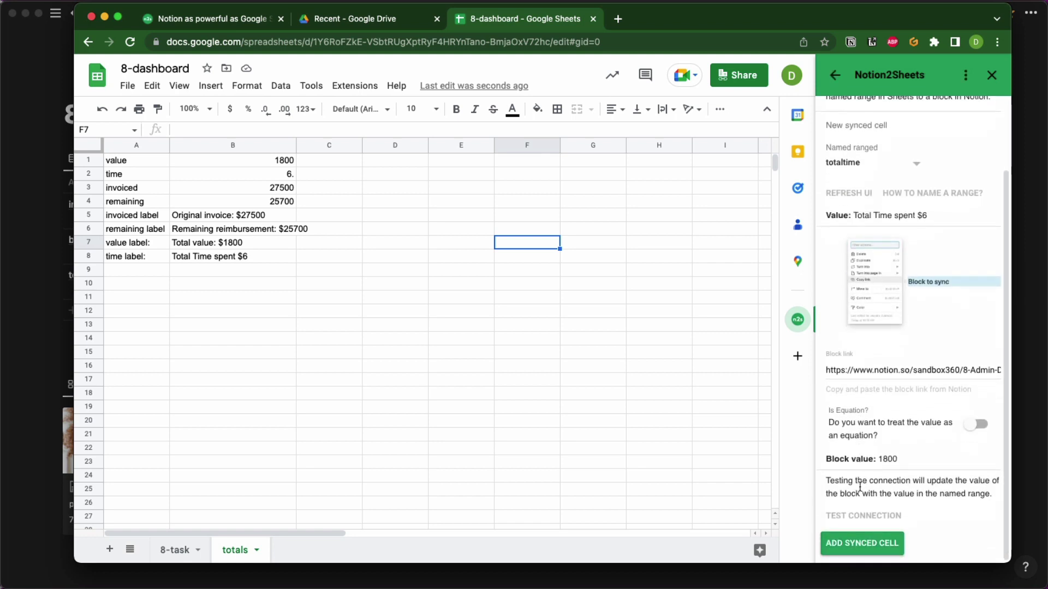
pyautogui.click(861, 516)
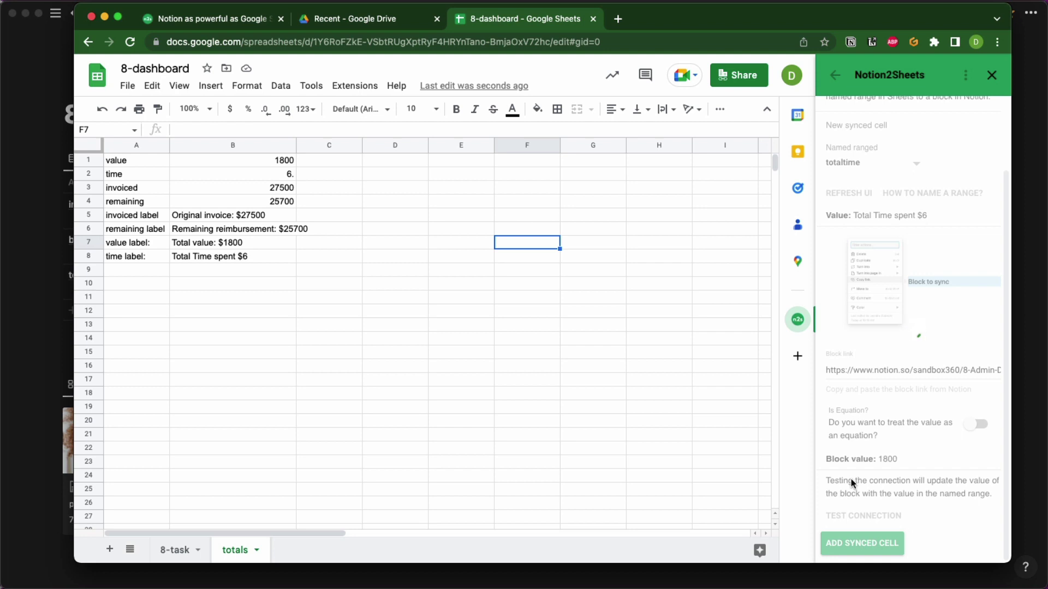
pyautogui.press('super+Tab')
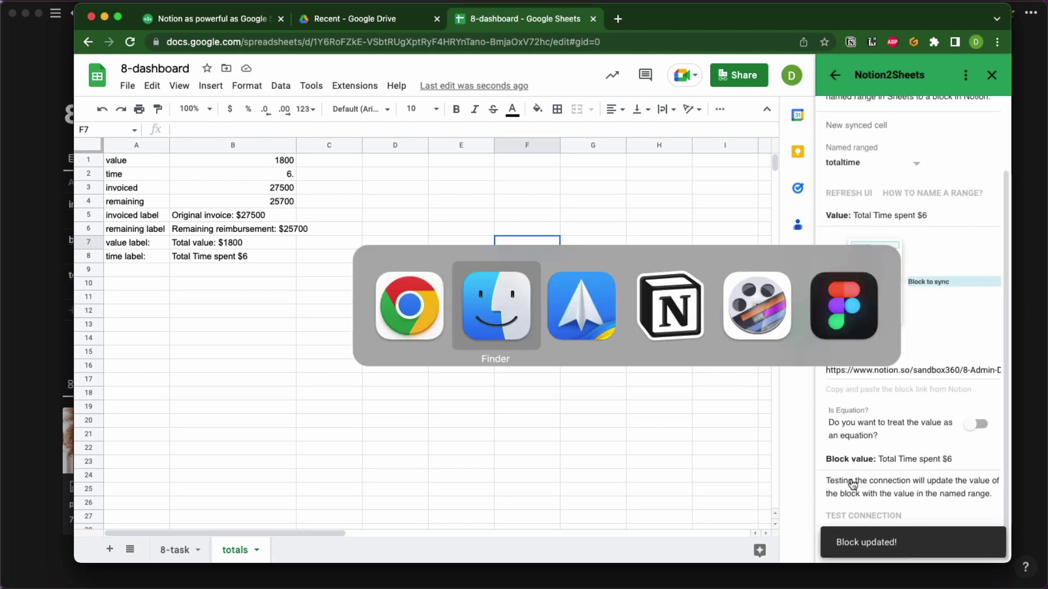
pyautogui.press('super+Tab')
pyautogui.press('super+Tab')
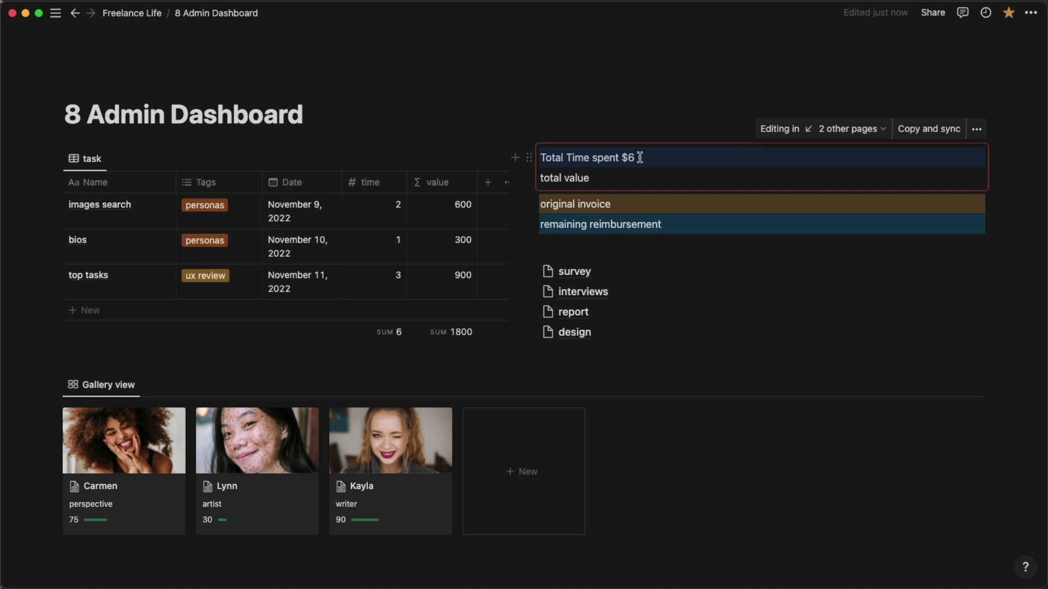
pyautogui.press('super+Tab')
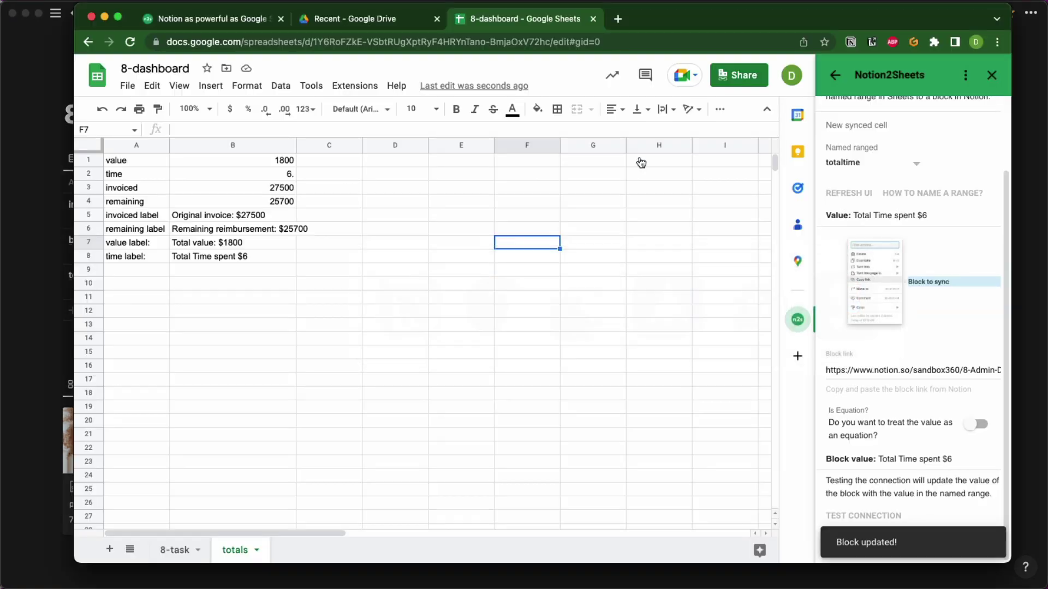
# Remove the $ from B8's label text and add a space after 'spent'.
pyautogui.click(241, 256)
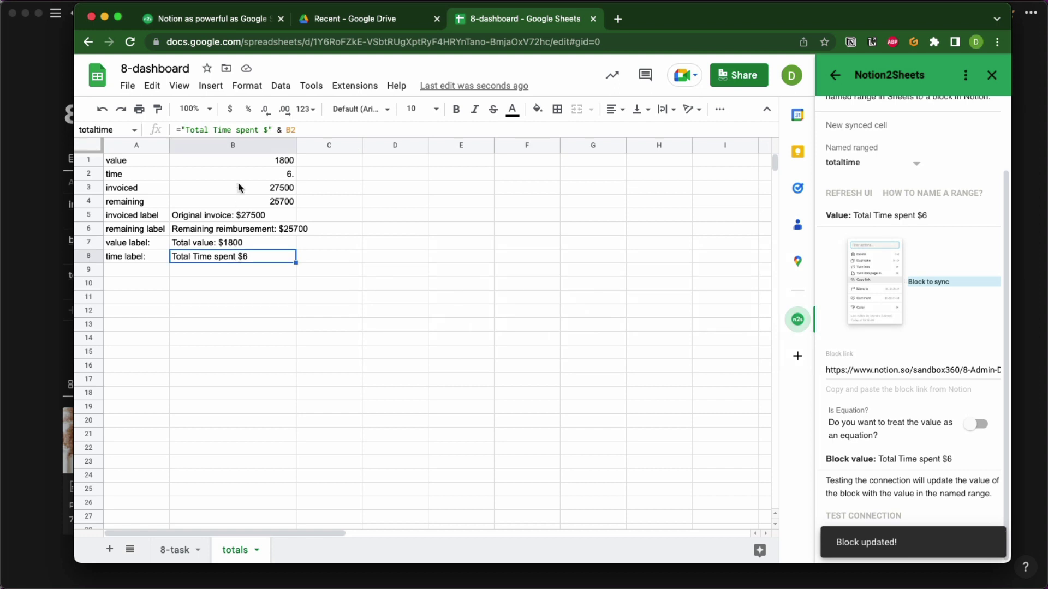
pyautogui.click(269, 130)
pyautogui.press('BackSpace')
pyautogui.press('BackSpace')
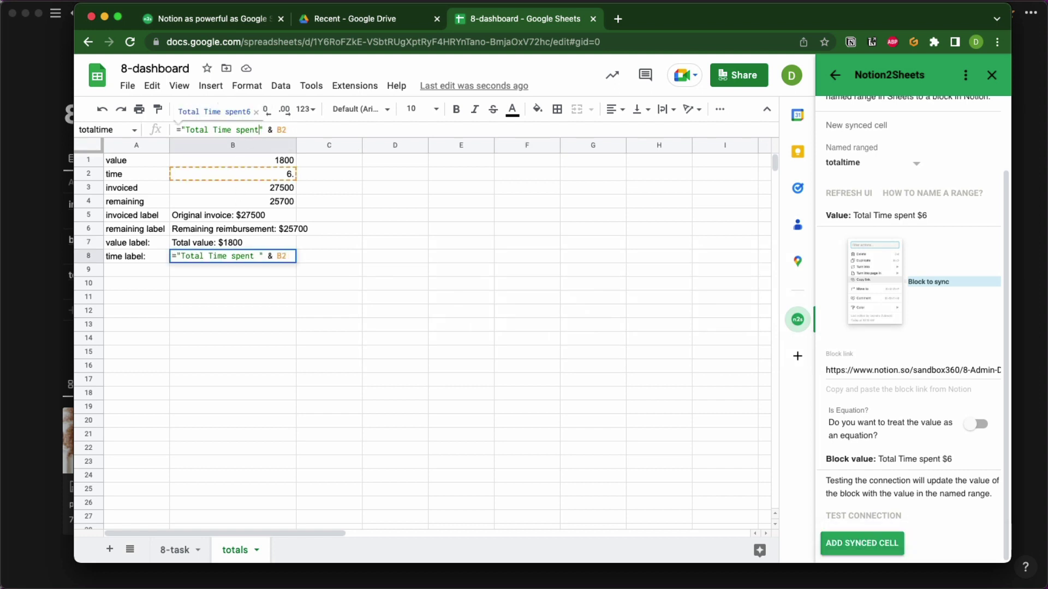
pyautogui.press('Return')
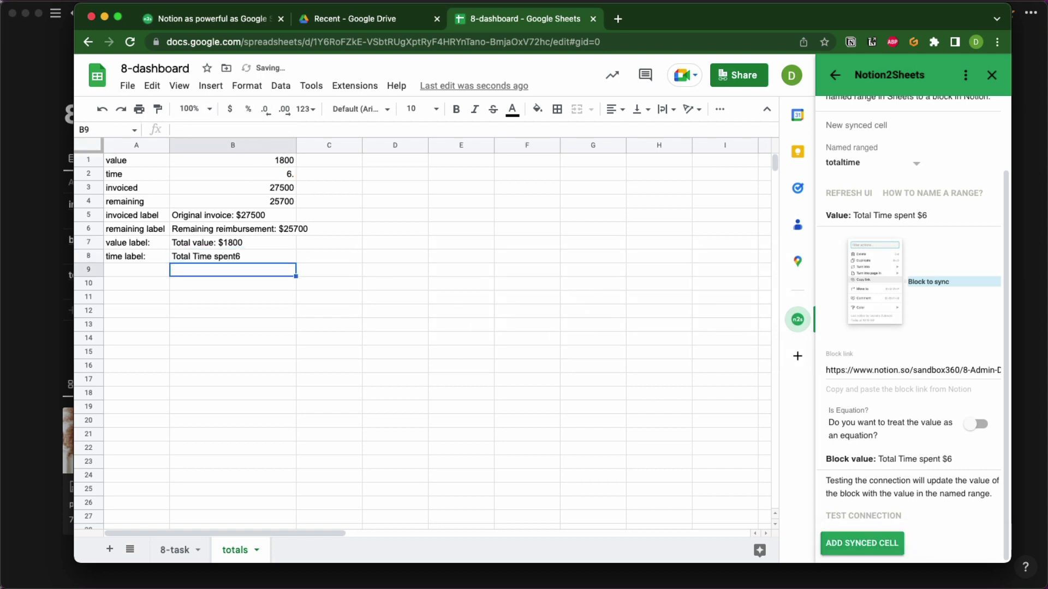
pyautogui.click(245, 254)
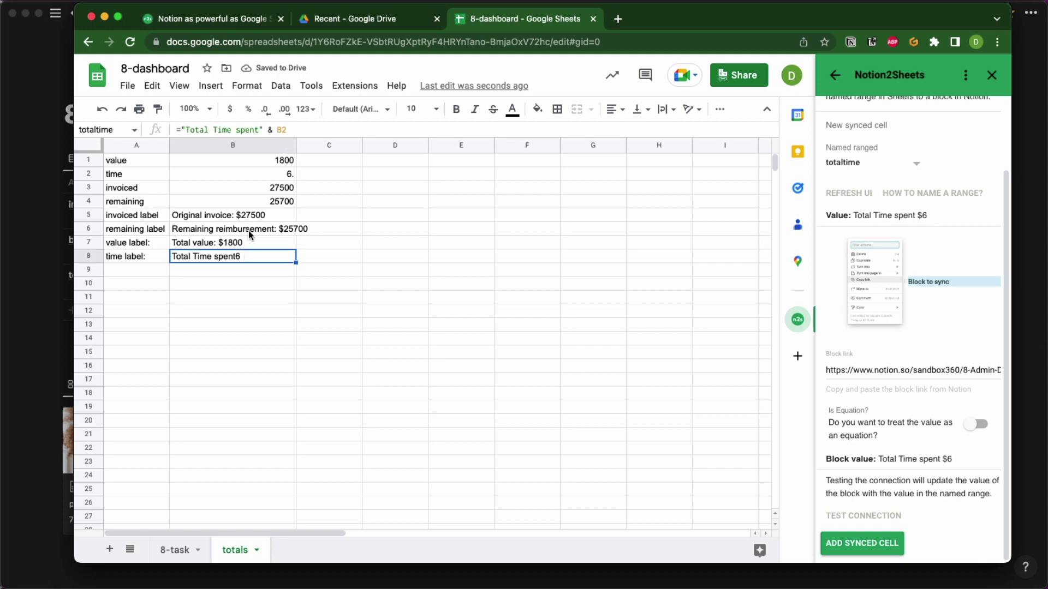
pyautogui.click(260, 129)
pyautogui.click(351, 230)
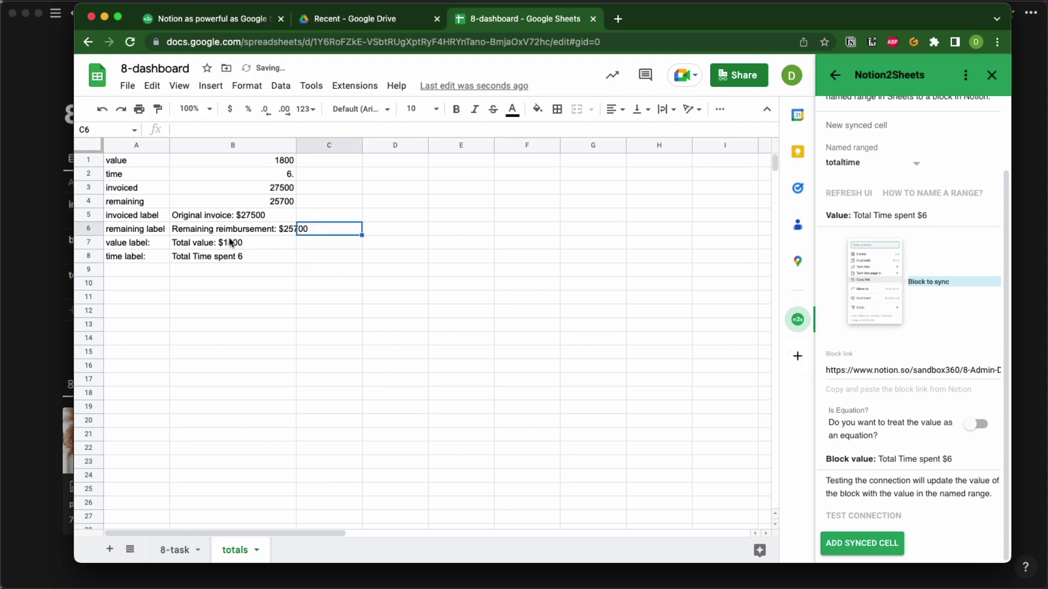
# Append "hours" after B2 in B8's formula, quoting it to clear the #NAME? error.
pyautogui.click(228, 257)
pyautogui.click(309, 128)
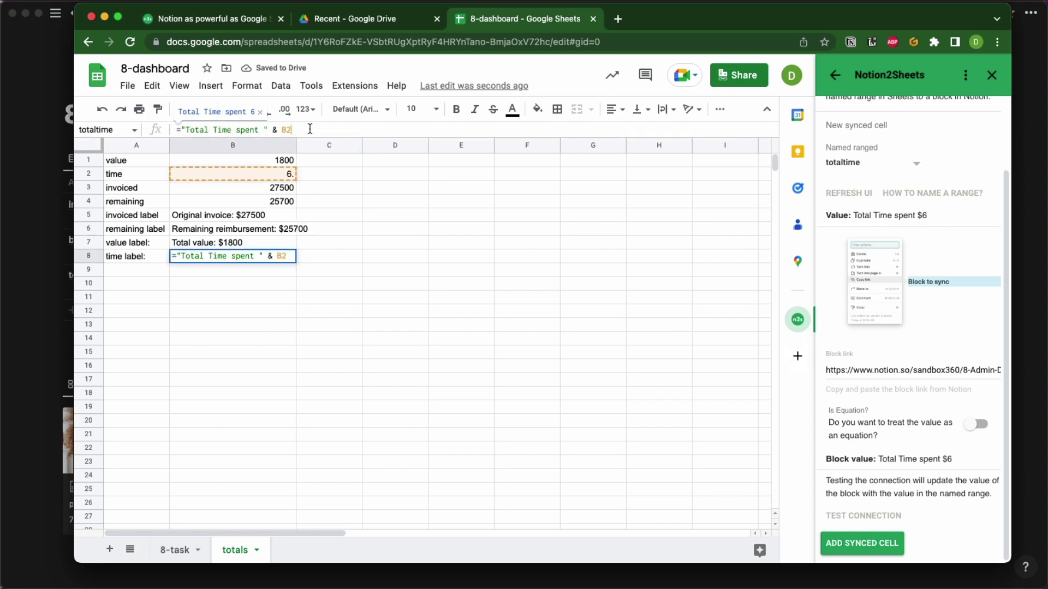
pyautogui.write('& hour')
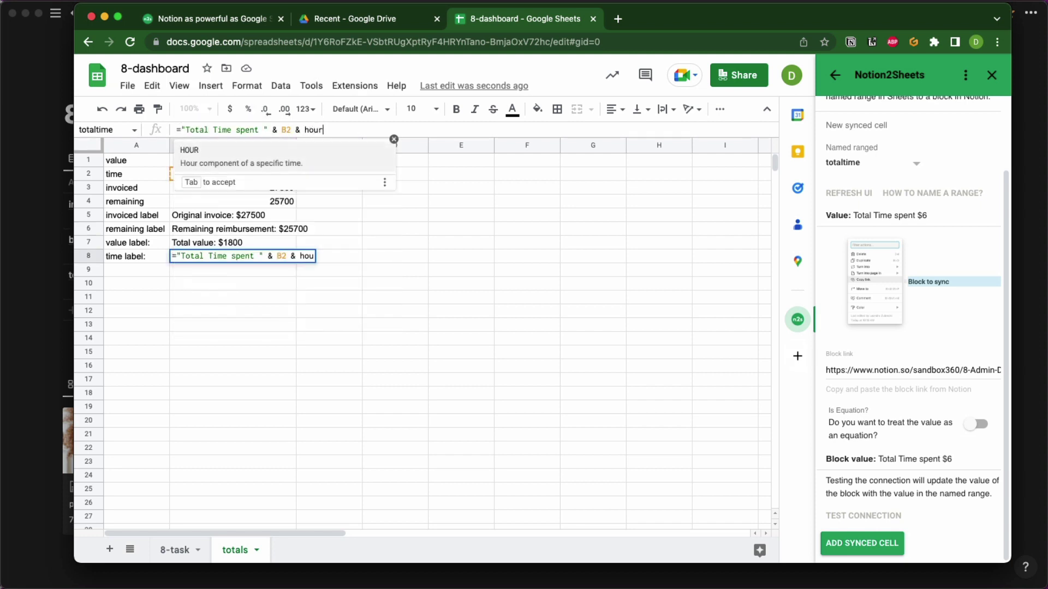
pyautogui.write('s')
pyautogui.press('Return')
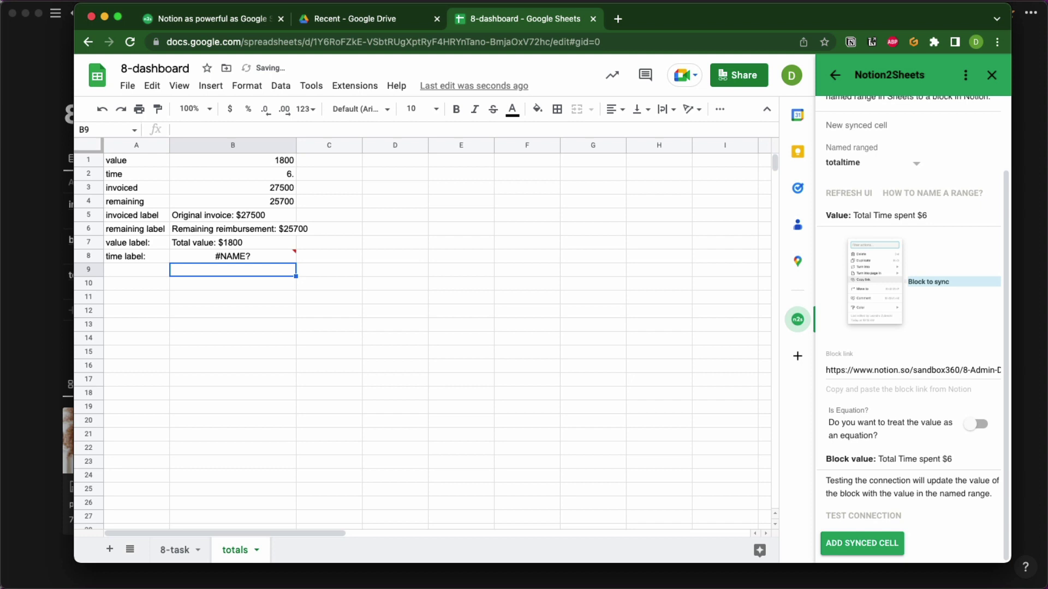
pyautogui.click(261, 255)
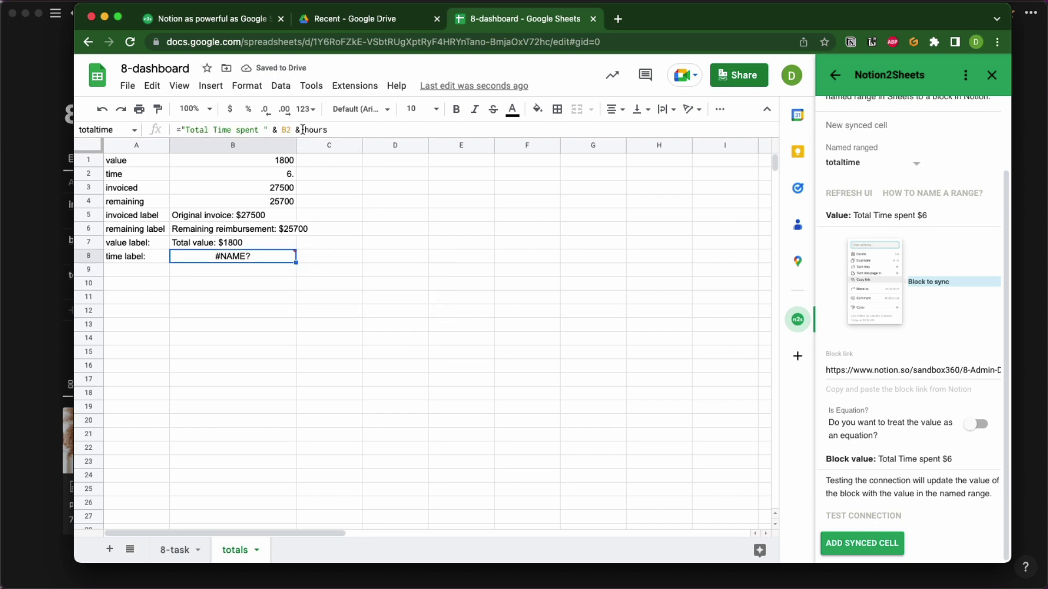
pyautogui.click(303, 129)
pyautogui.write('"')
pyautogui.click(347, 130)
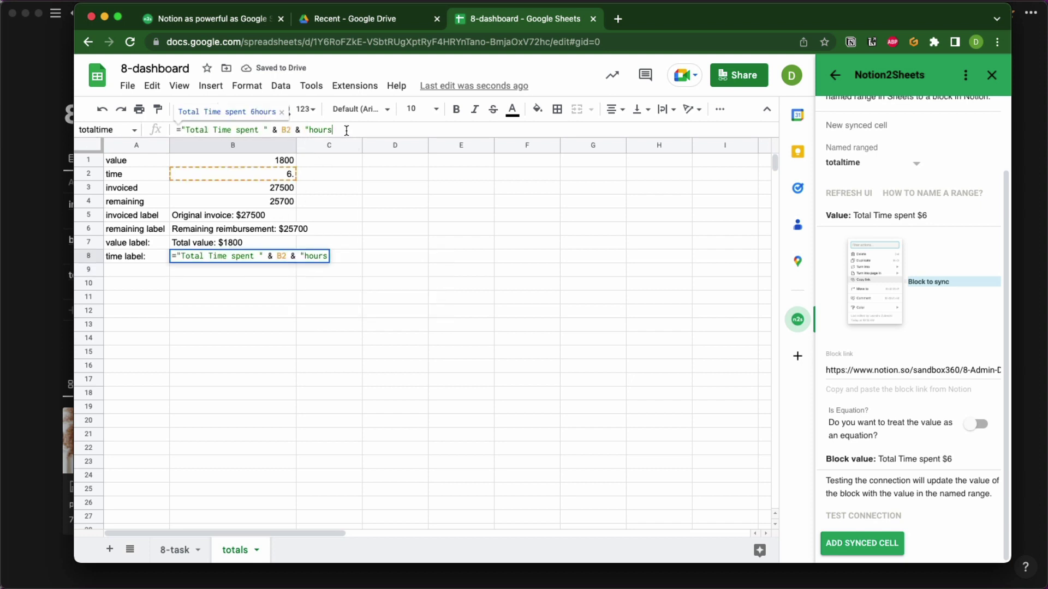
pyautogui.press('Return')
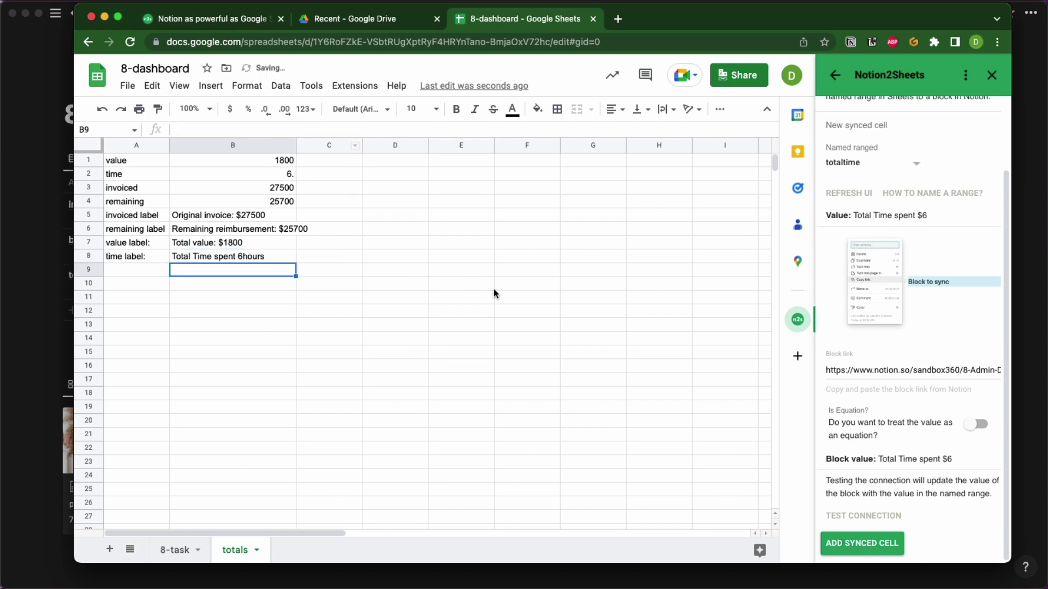
# Add a space before 'hours' so B8 reads Total Time spent 6 hours, and push it to Notion.
pyautogui.click(257, 255)
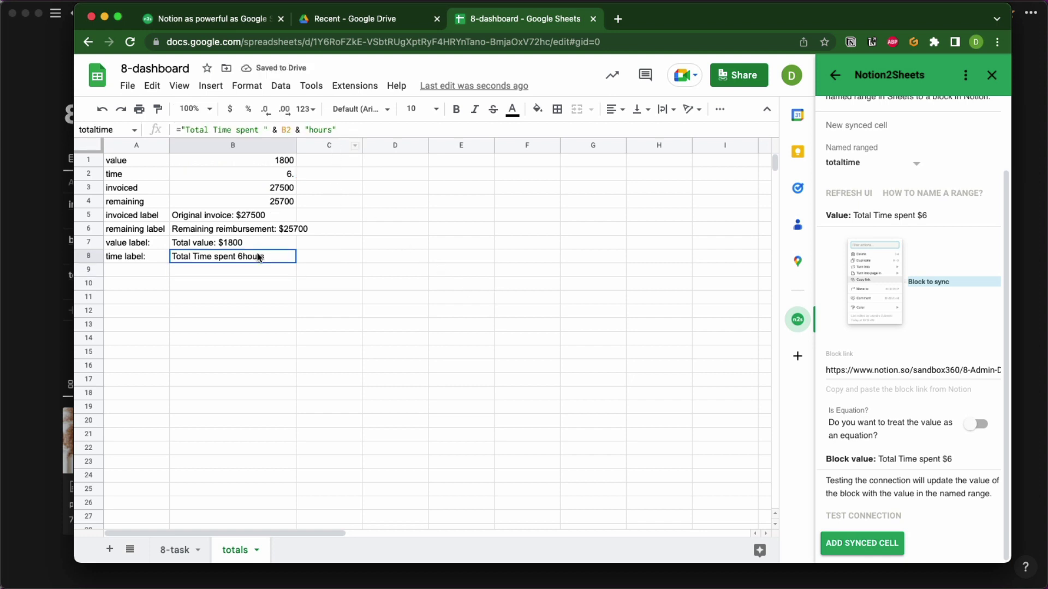
pyautogui.click(309, 130)
pyautogui.click(352, 205)
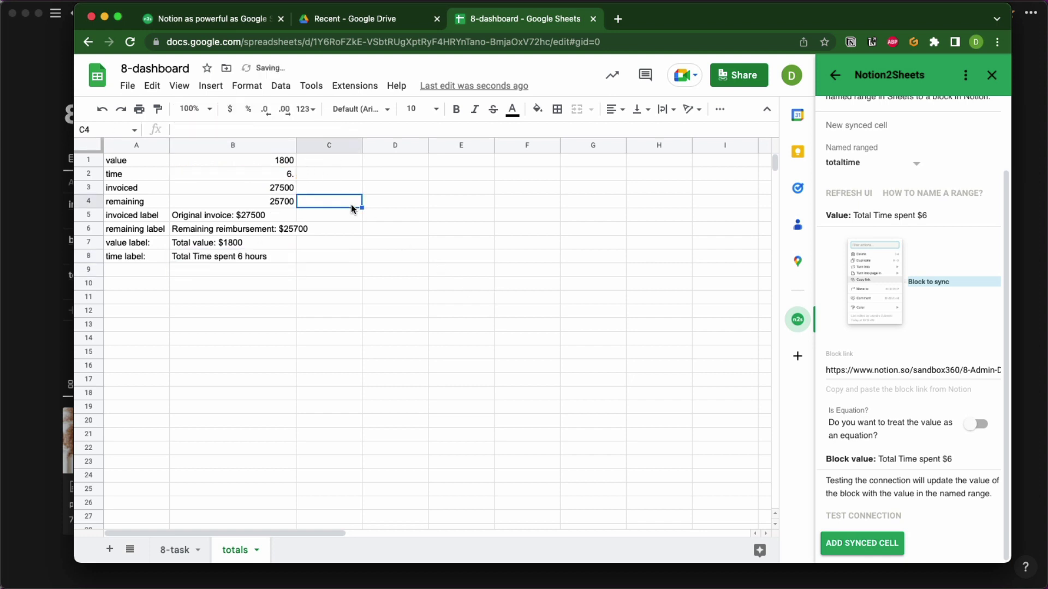
pyautogui.click(254, 257)
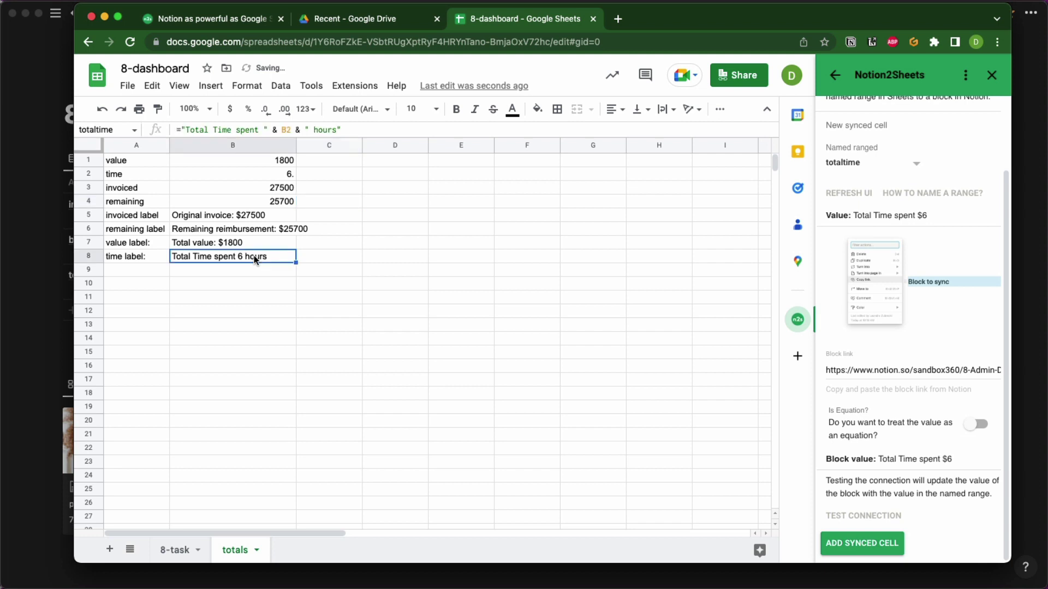
pyautogui.click(893, 516)
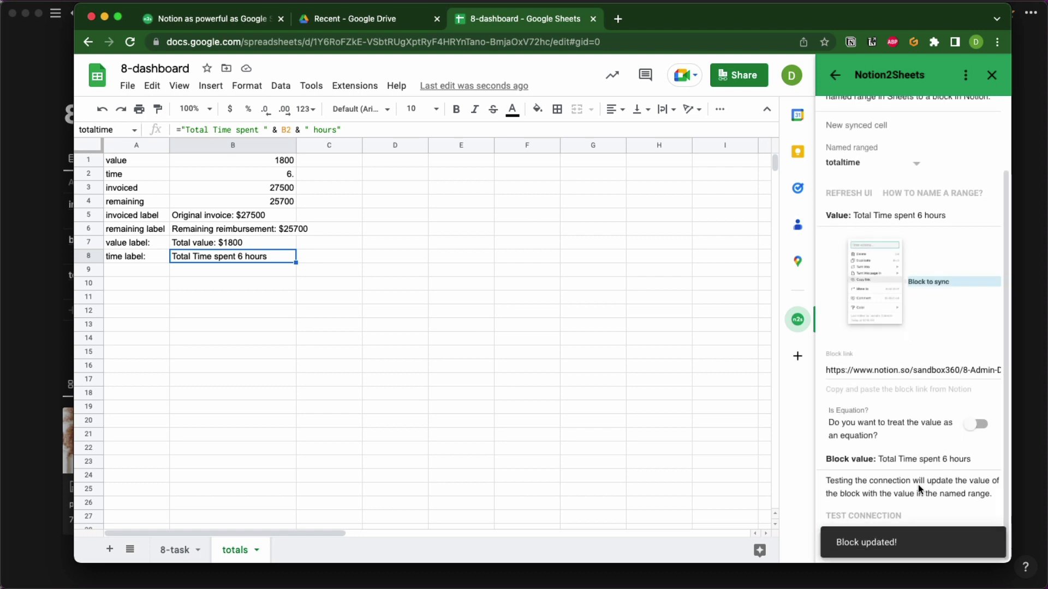
# Open the week row of Notion's report table to verify 'Total Time spent 6 hours', then return to the spreadsheet.
pyautogui.press('super+Tab')
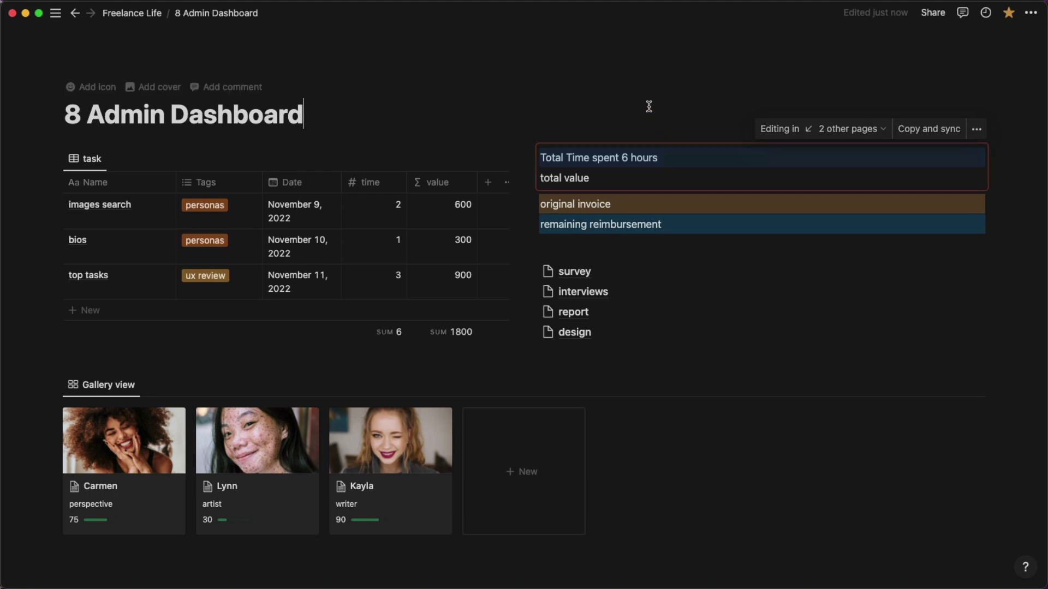
pyautogui.scroll(-8, 552, 301)
pyautogui.scroll(-2, 552, 301)
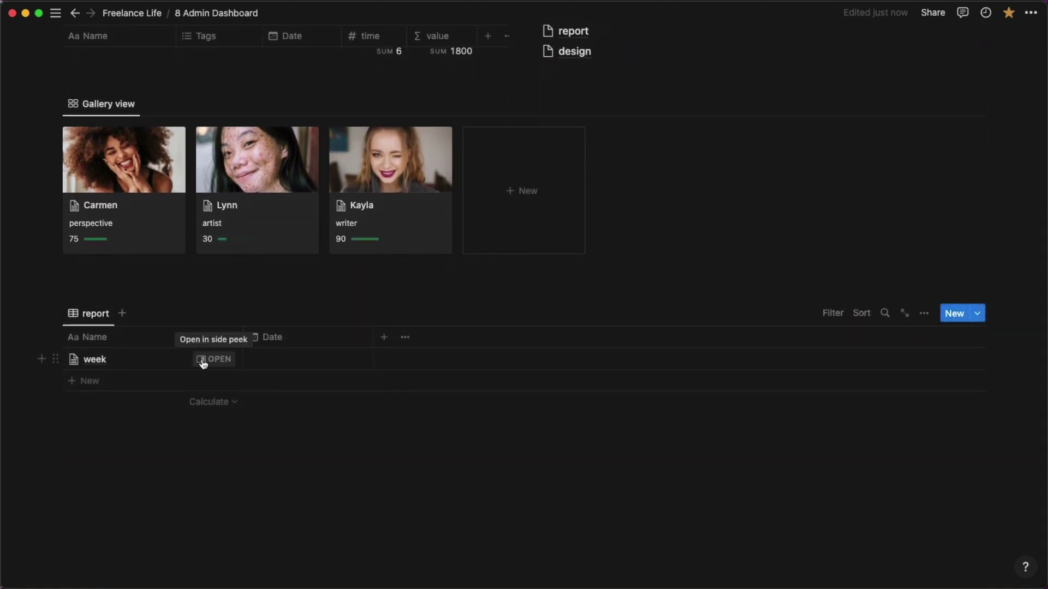
pyautogui.click(212, 360)
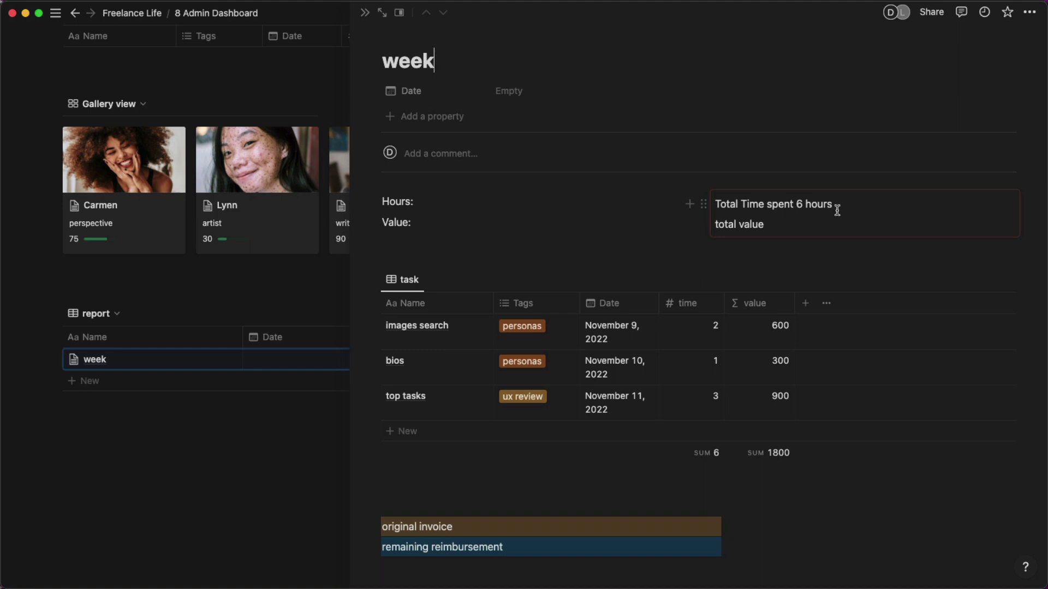
pyautogui.press('super+Tab')
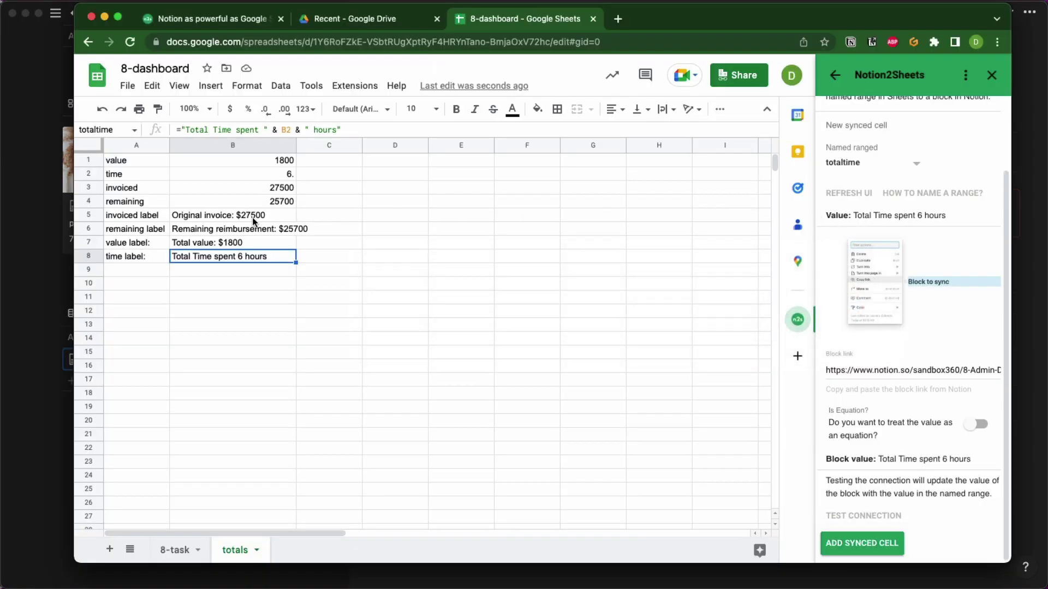
# Start a new Notion2Sheets synced cell using the totalvalue named range.
pyautogui.click(218, 215)
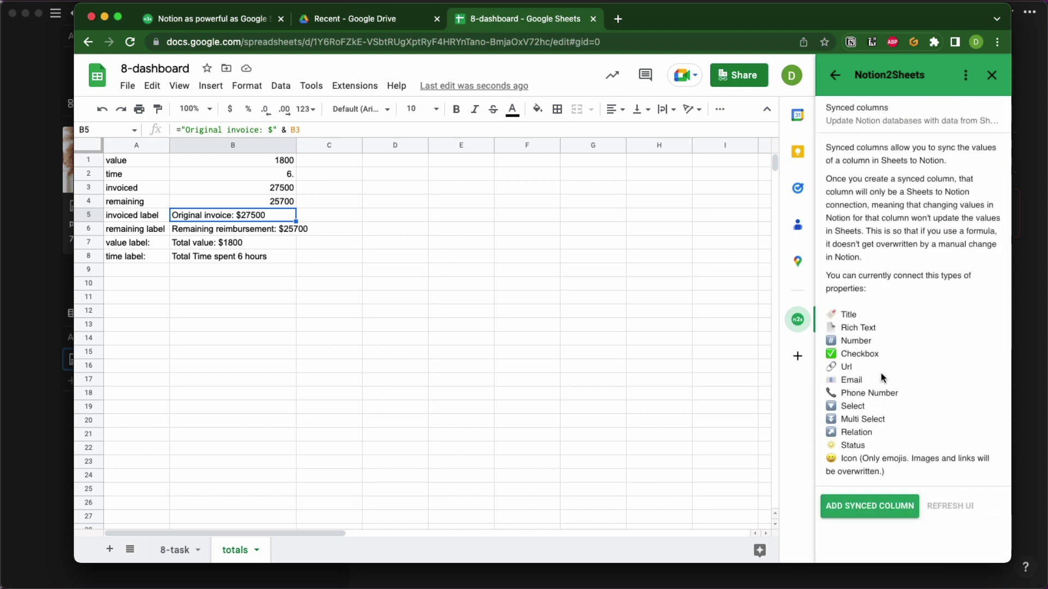
pyautogui.click(836, 76)
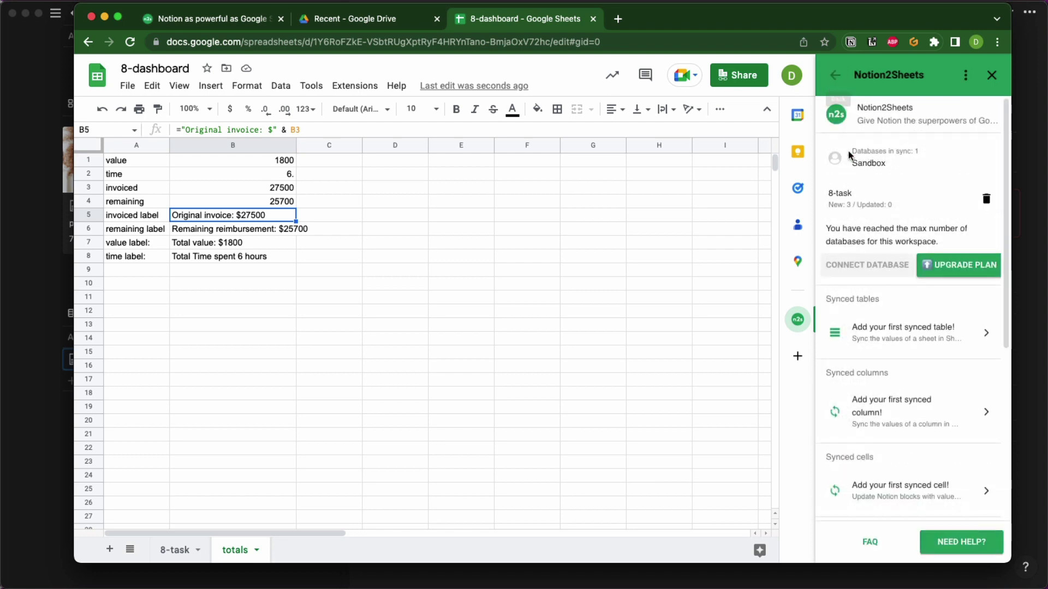
pyautogui.click(922, 490)
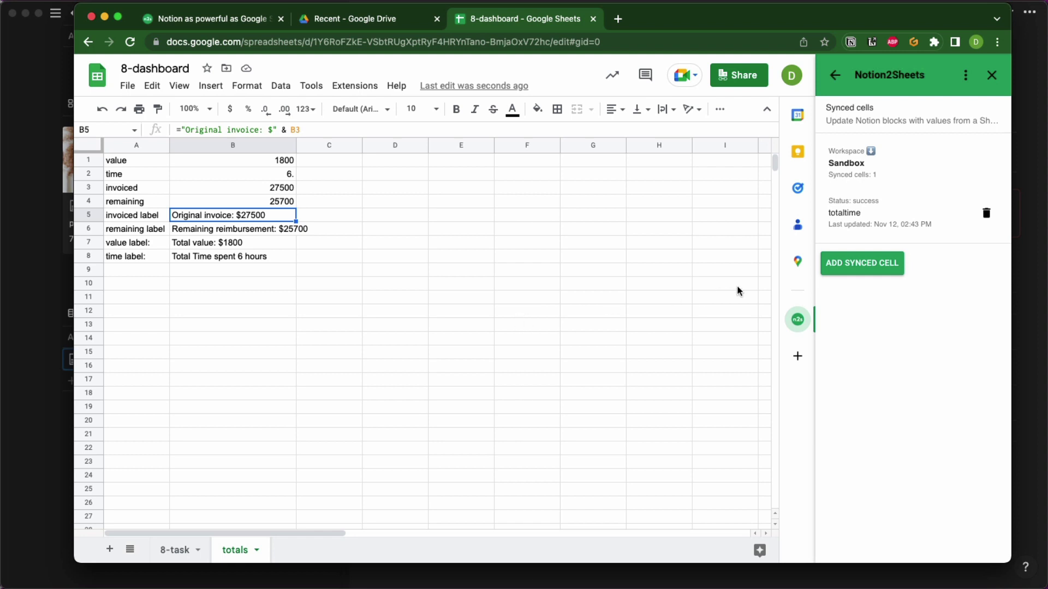
pyautogui.click(861, 267)
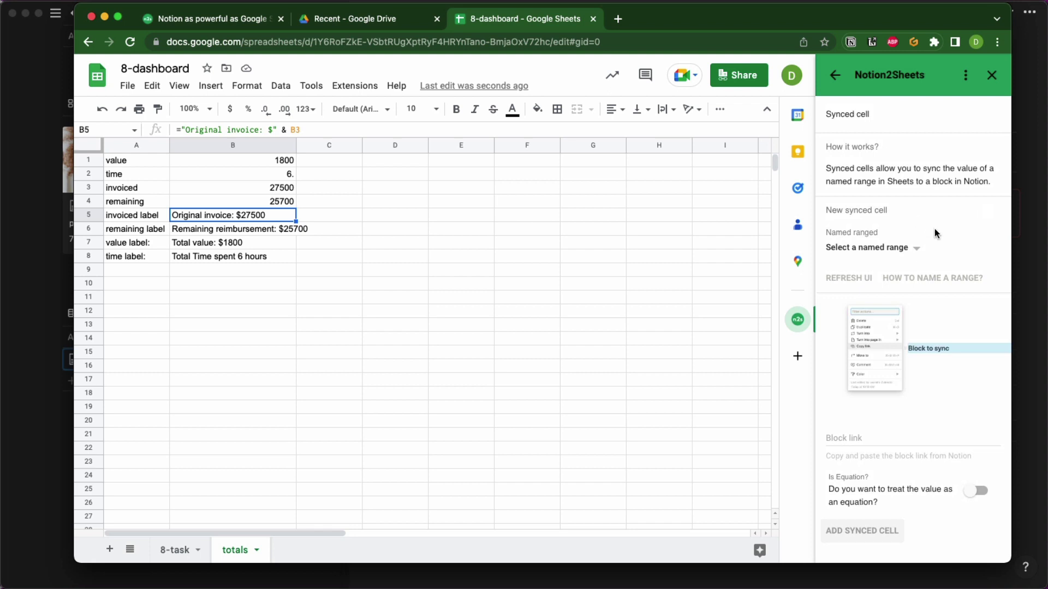
pyautogui.click(914, 249)
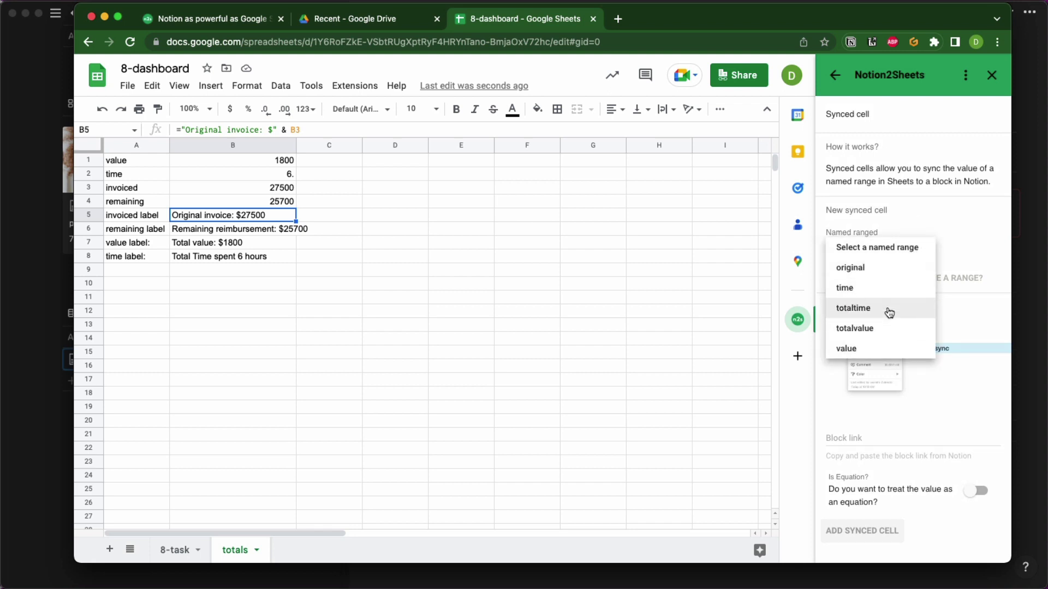
pyautogui.click(885, 330)
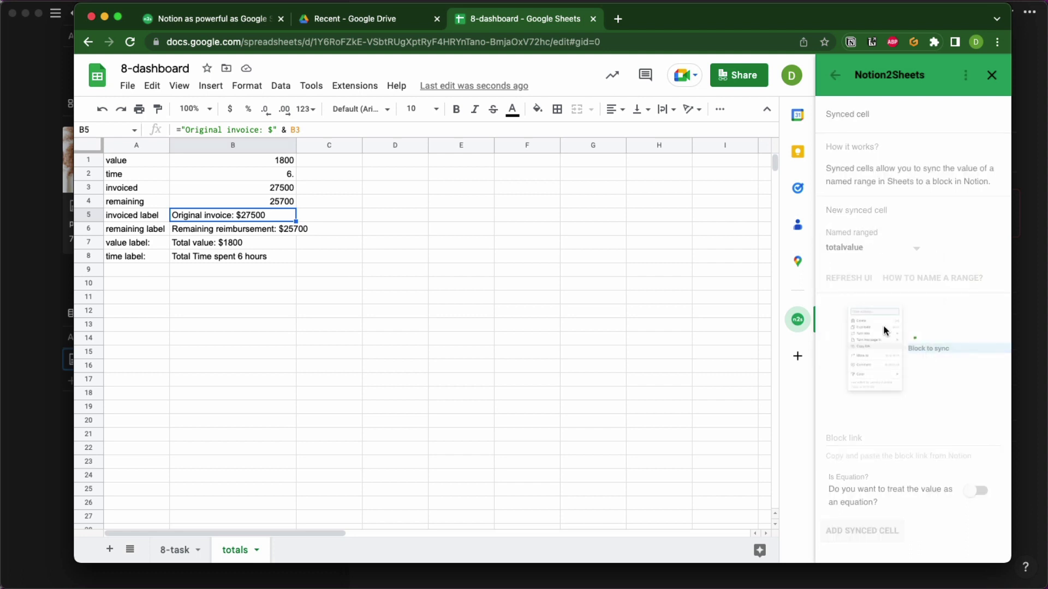
# Copy the link to Notion's total value block and return to the spreadsheet.
pyautogui.press('super+Tab')
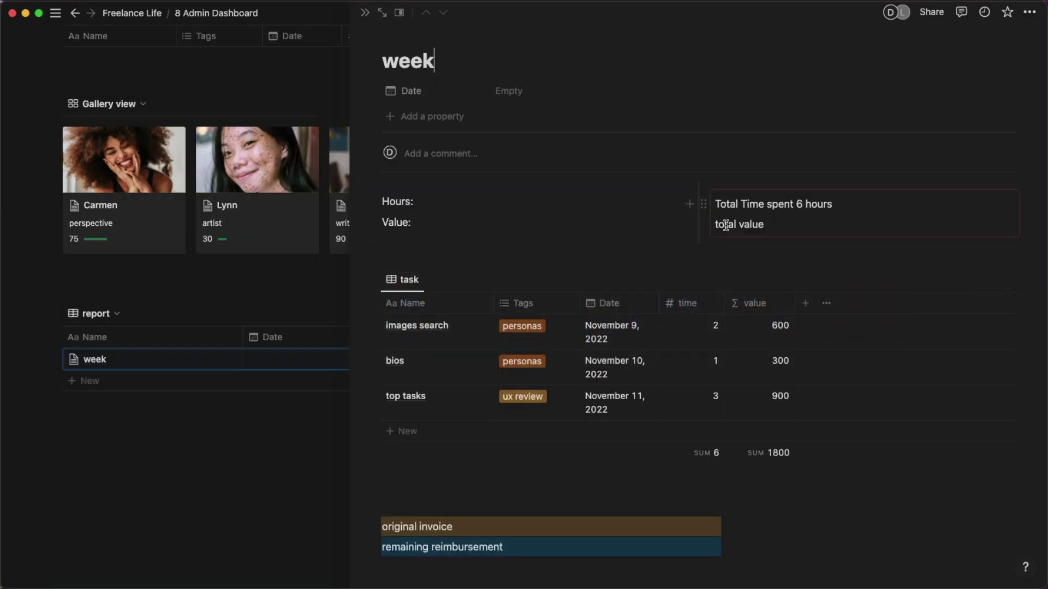
pyautogui.click(703, 224)
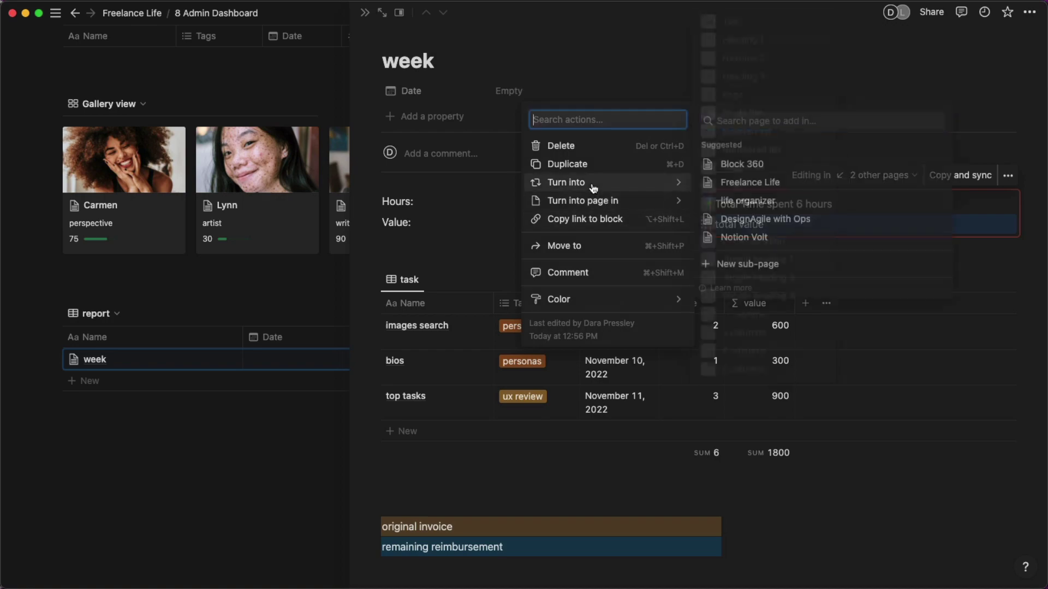
pyautogui.click(587, 219)
pyautogui.press('super+Tab')
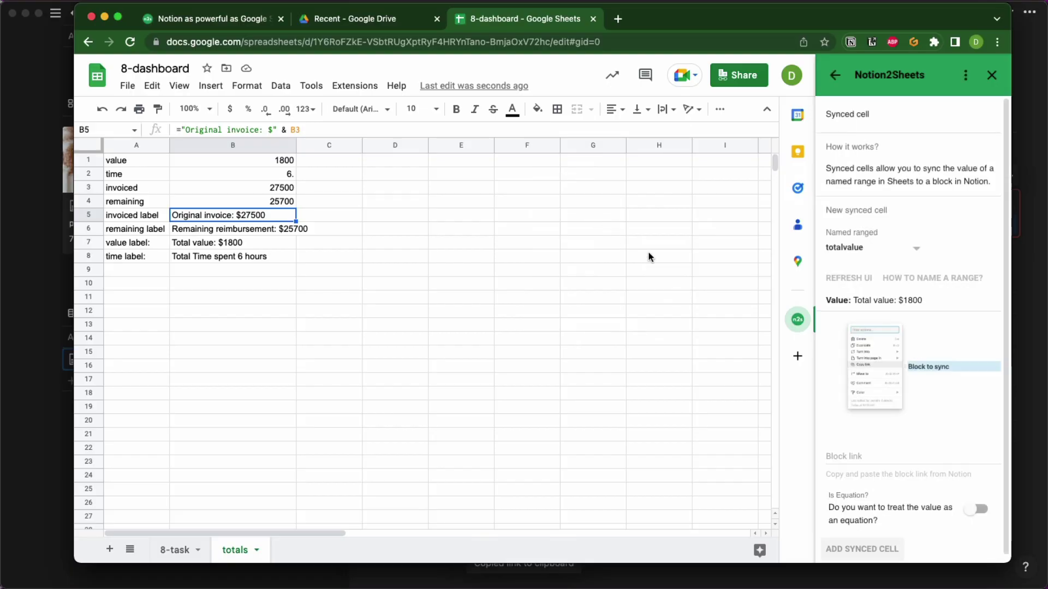
# Paste the Notion block link into the synced cell's Block link field and load its value.
pyautogui.click(852, 456)
pyautogui.press('super+v')
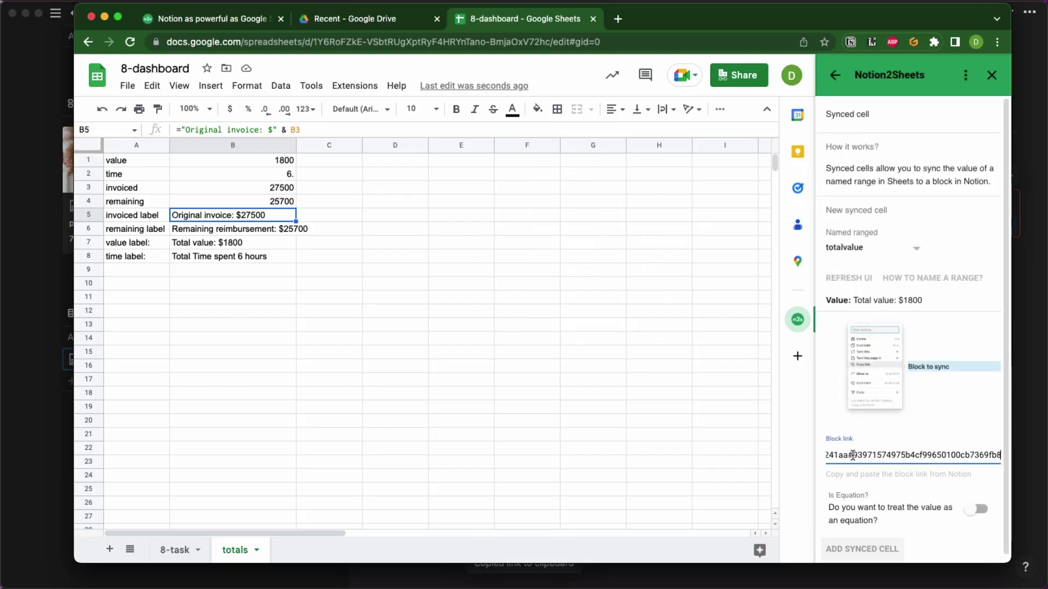
pyautogui.scroll(-1, 852, 455)
pyautogui.click(862, 545)
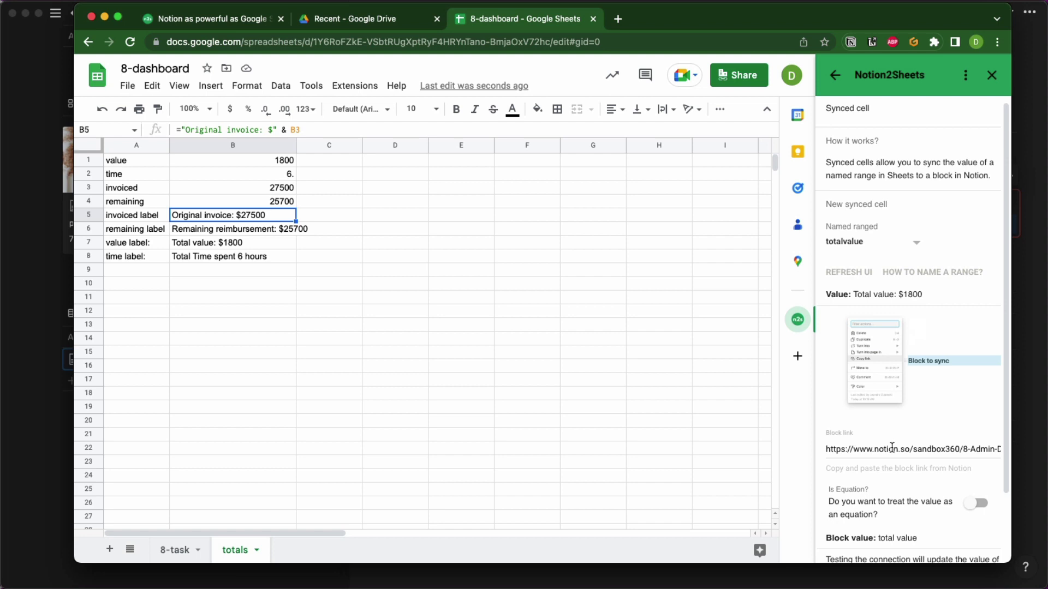
# Push 'Total value: $1800' to the Notion block and confirm it there.
pyautogui.scroll(-3, 892, 448)
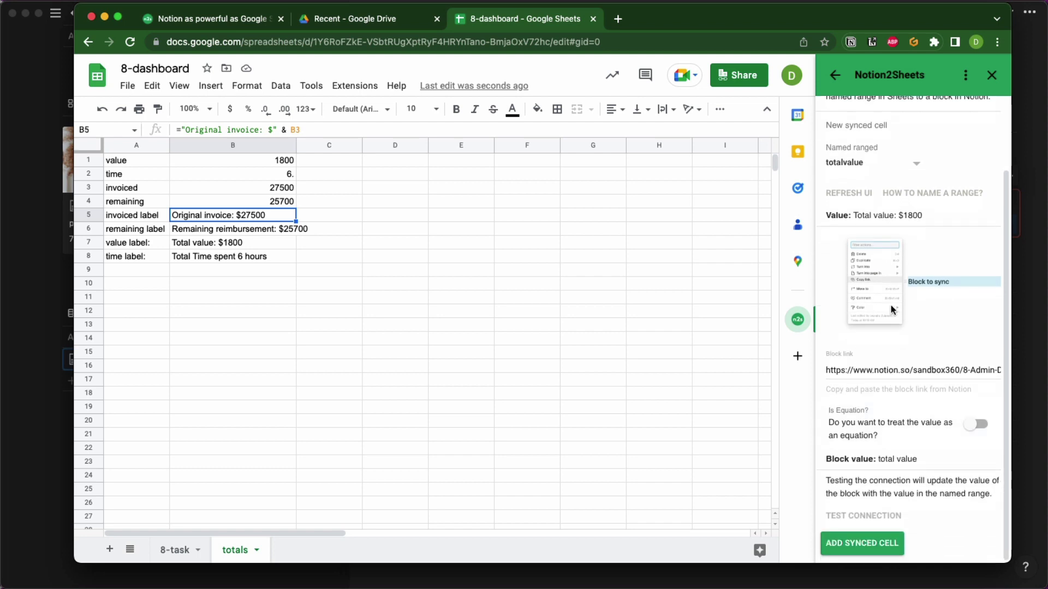
pyautogui.click(873, 514)
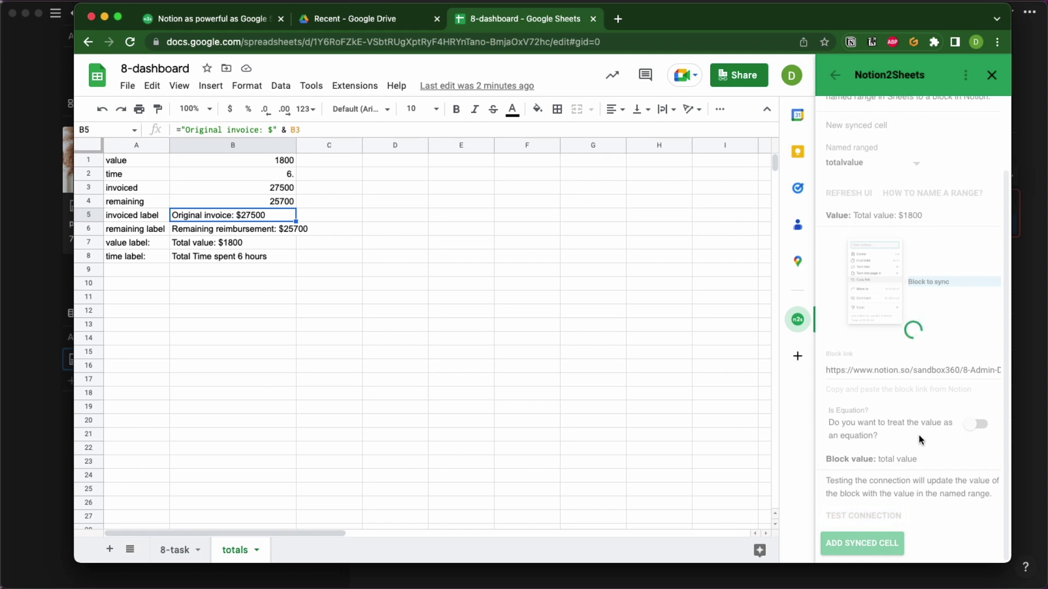
pyautogui.press('super+Tab')
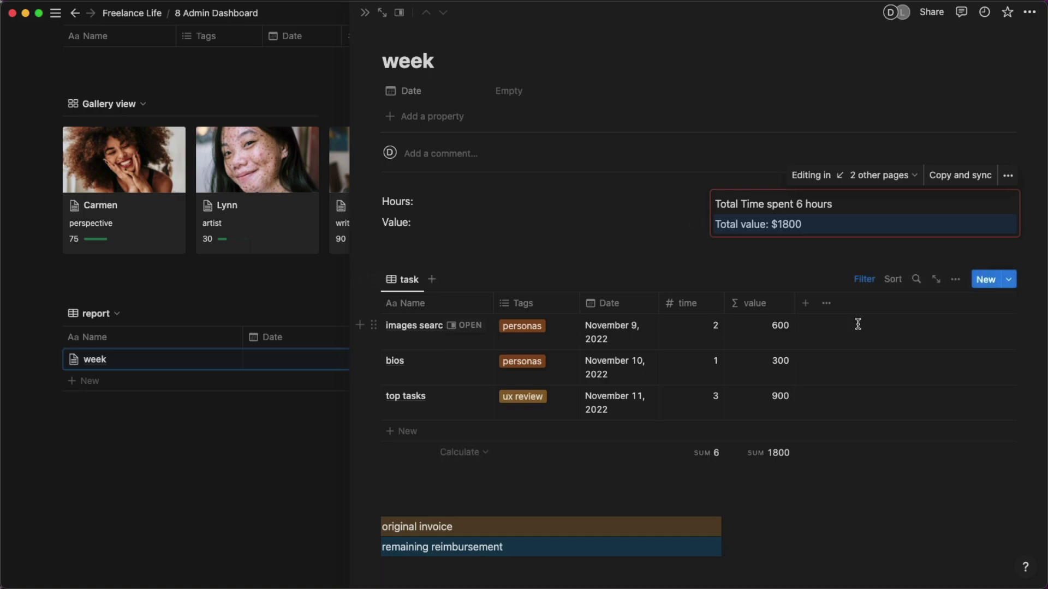
pyautogui.press('super+Tab')
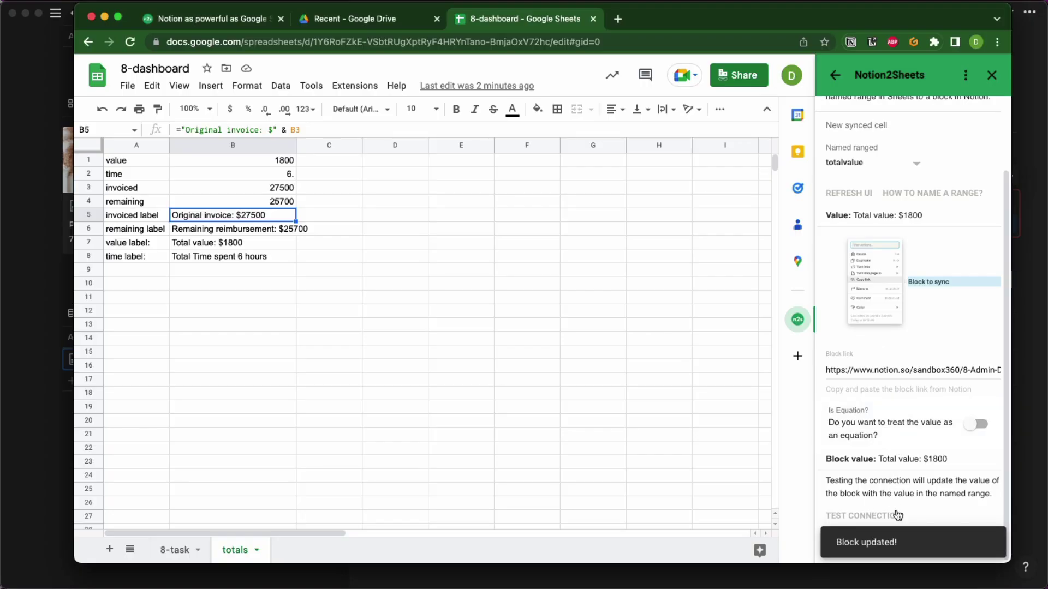
# Save the totalvalue synced cell with Add Synced Cell, then switch to the Notion dashboard.
pyautogui.moveTo(1010, 562); pyautogui.dragTo(1033, 588)
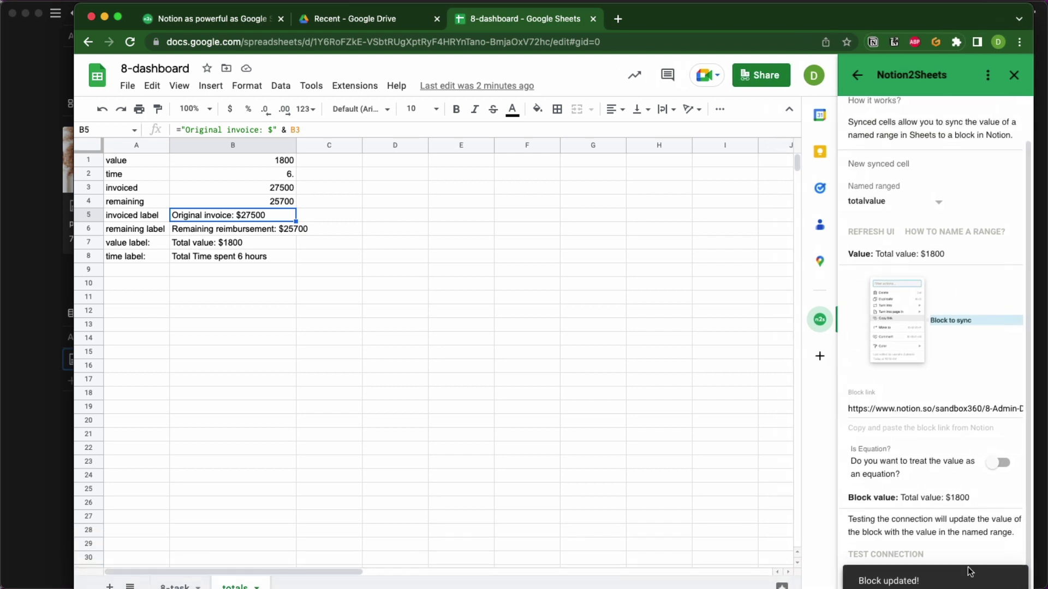
pyautogui.scroll(1, 897, 510)
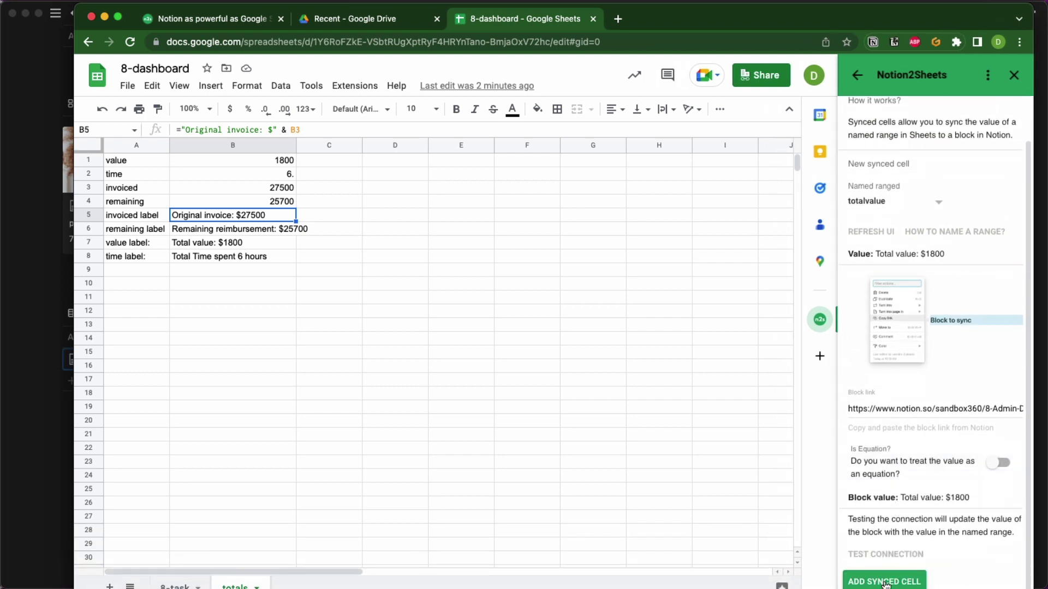
pyautogui.click(885, 583)
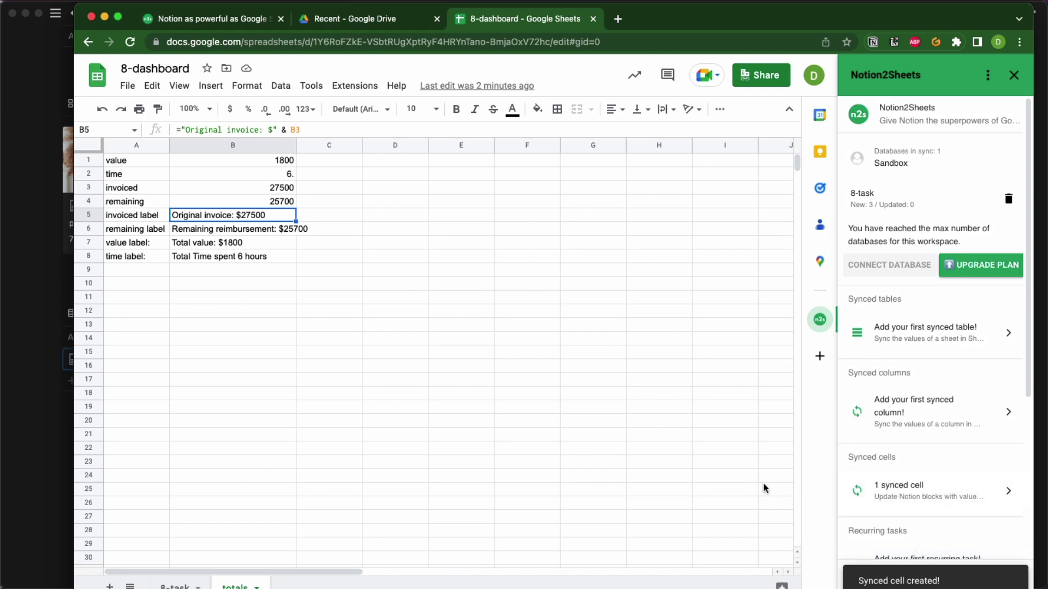
pyautogui.scroll(-2, 890, 497)
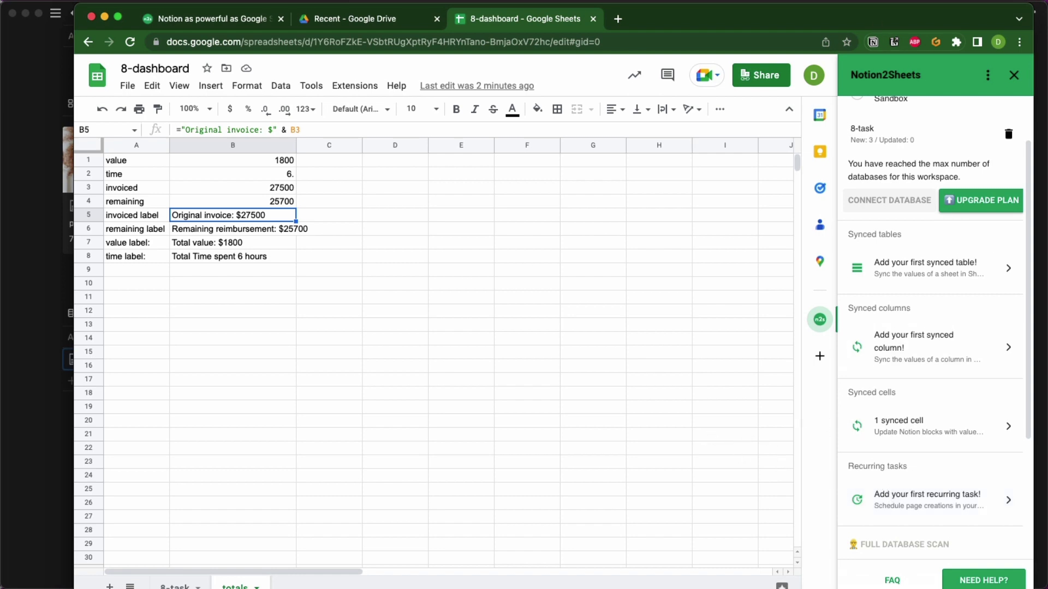
pyautogui.press('super+Tab')
# Review the week report in a side peek, close it, and return to the top of the 8 Admin Dashboard.
pyautogui.scroll(-1, 701, 385)
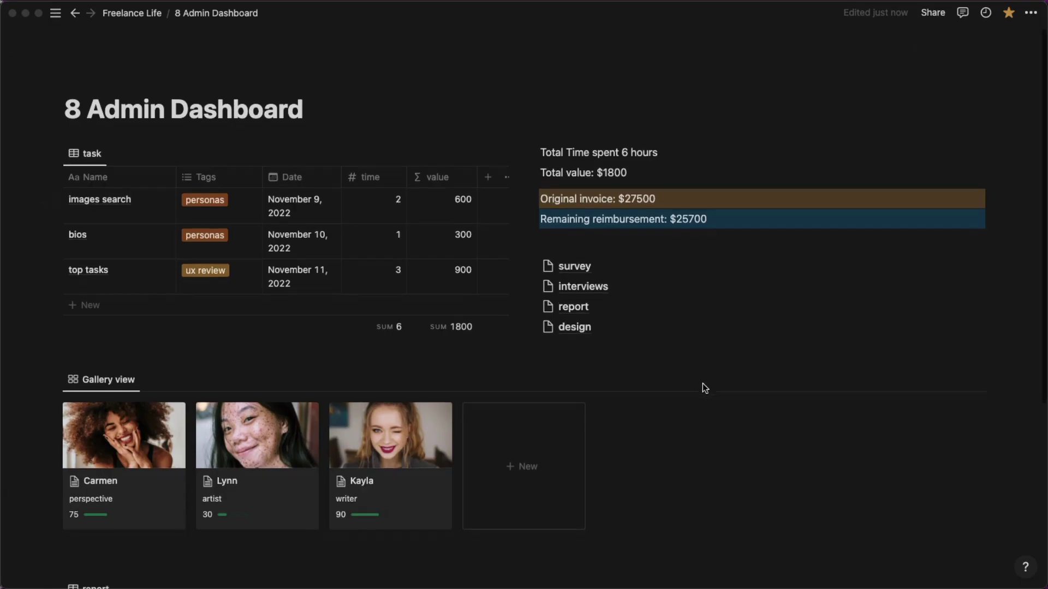
pyautogui.scroll(1, 701, 385)
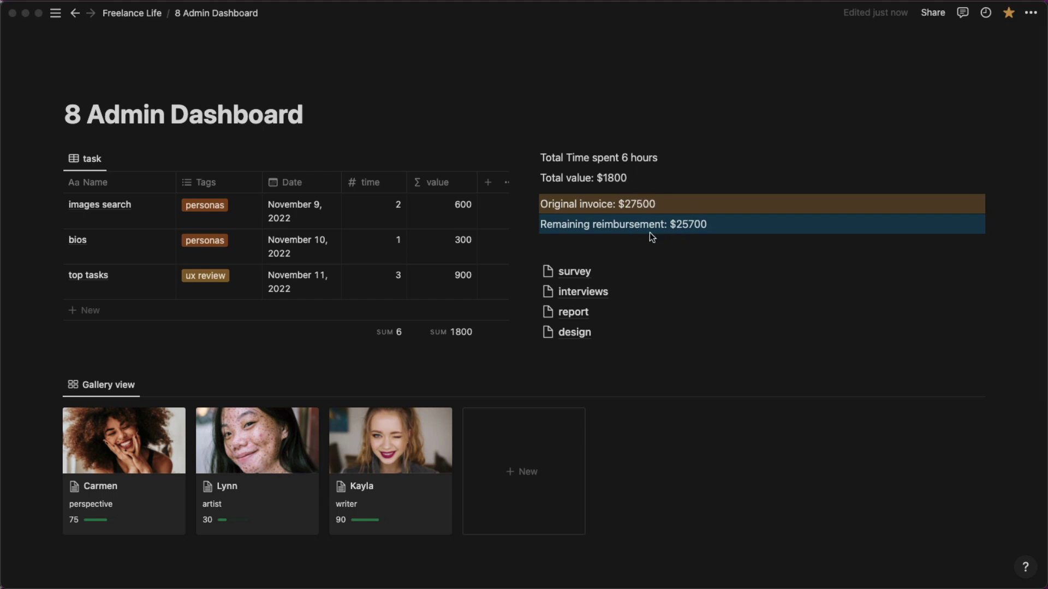
pyautogui.scroll(-5, 376, 330)
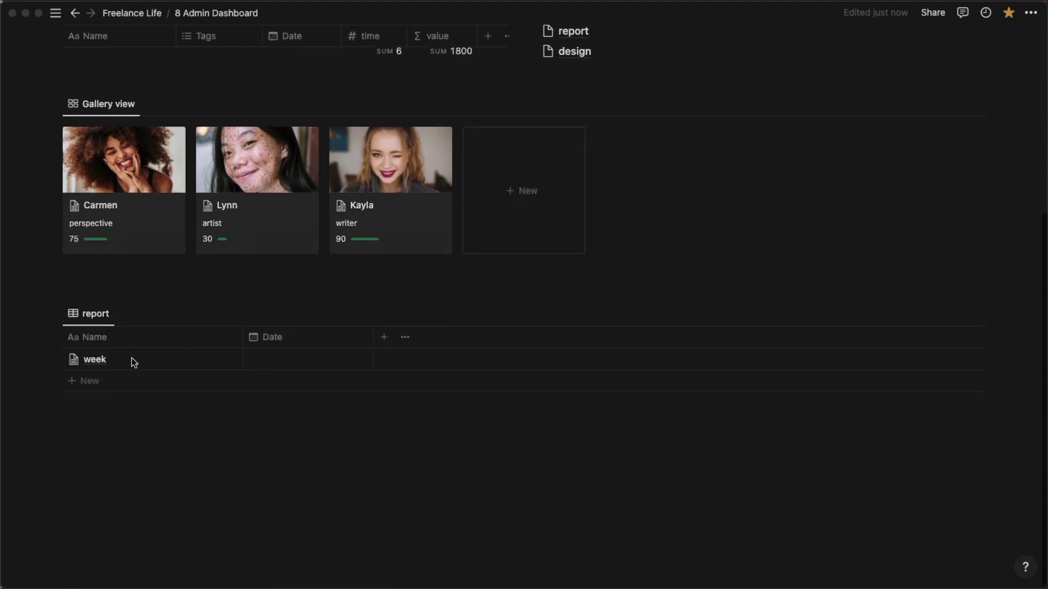
pyautogui.click(208, 361)
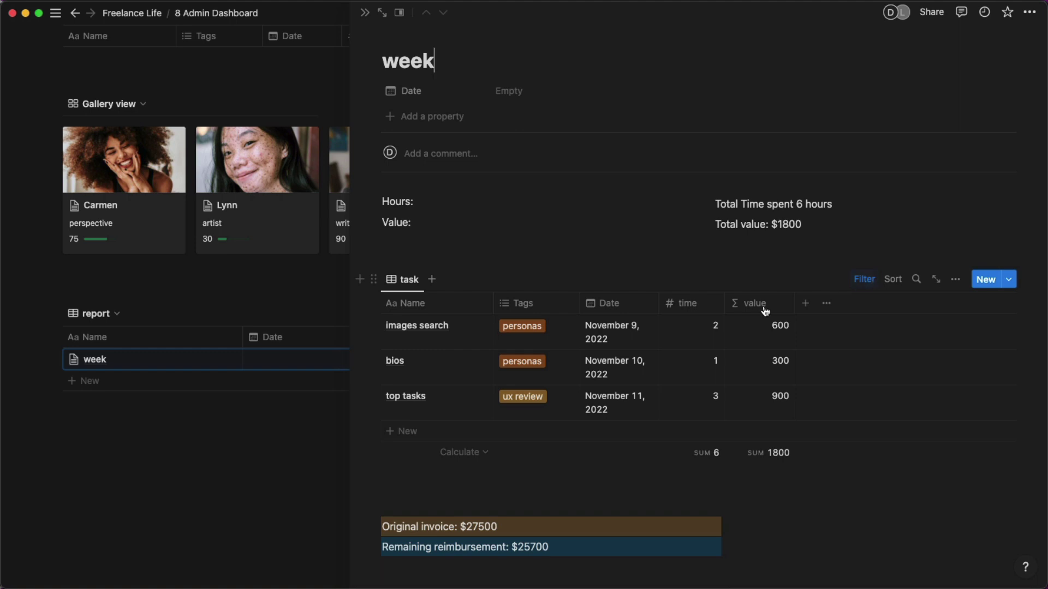
pyautogui.click(365, 12)
pyautogui.scroll(5, 491, 188)
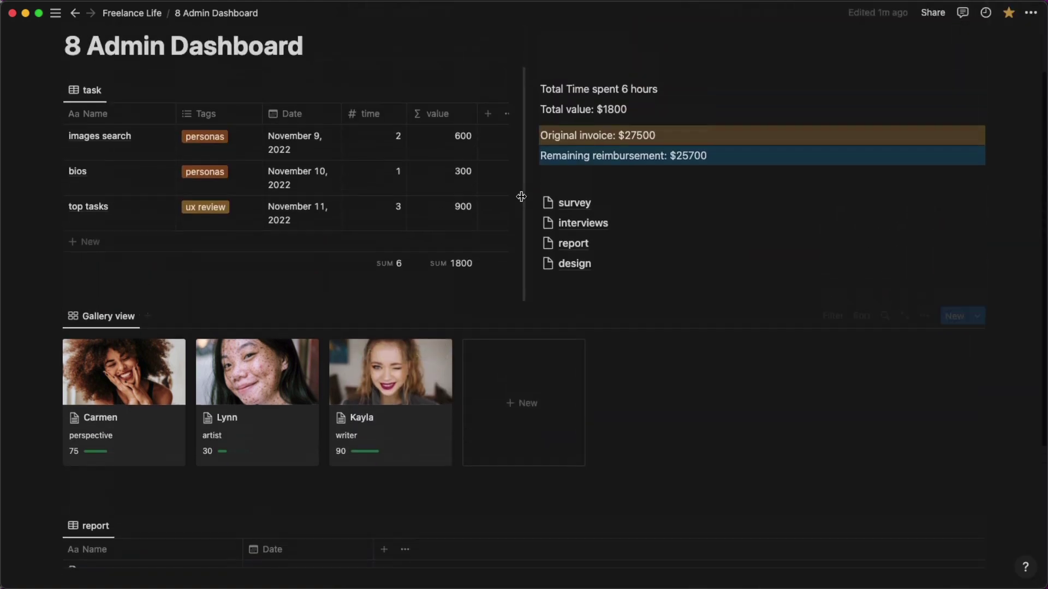
pyautogui.scroll(2, 521, 196)
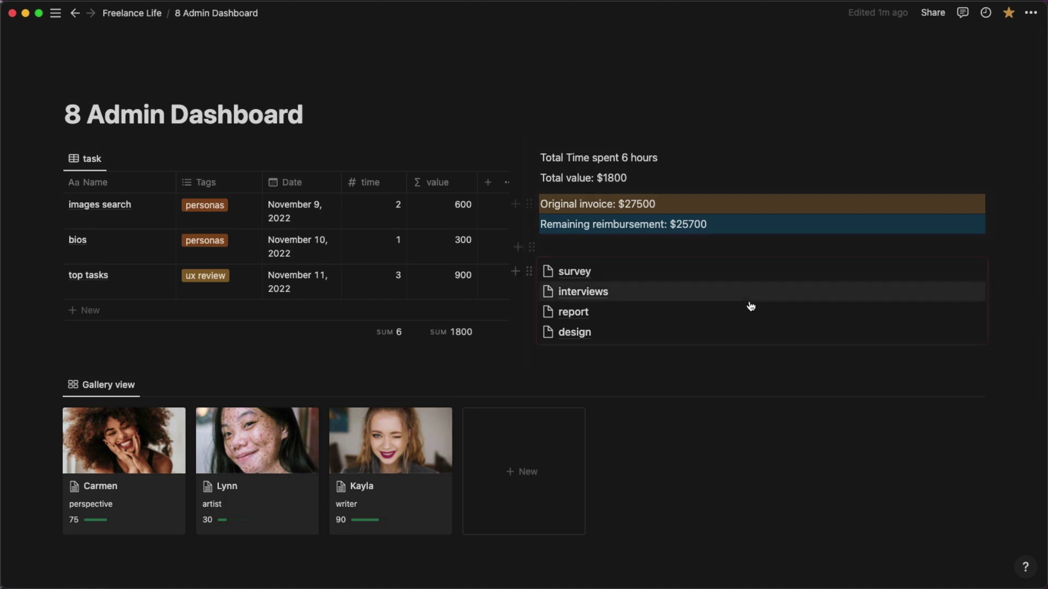
# On the Freelance Life page, delete the notes from Requirements through Widgets.
pyautogui.click(117, 14)
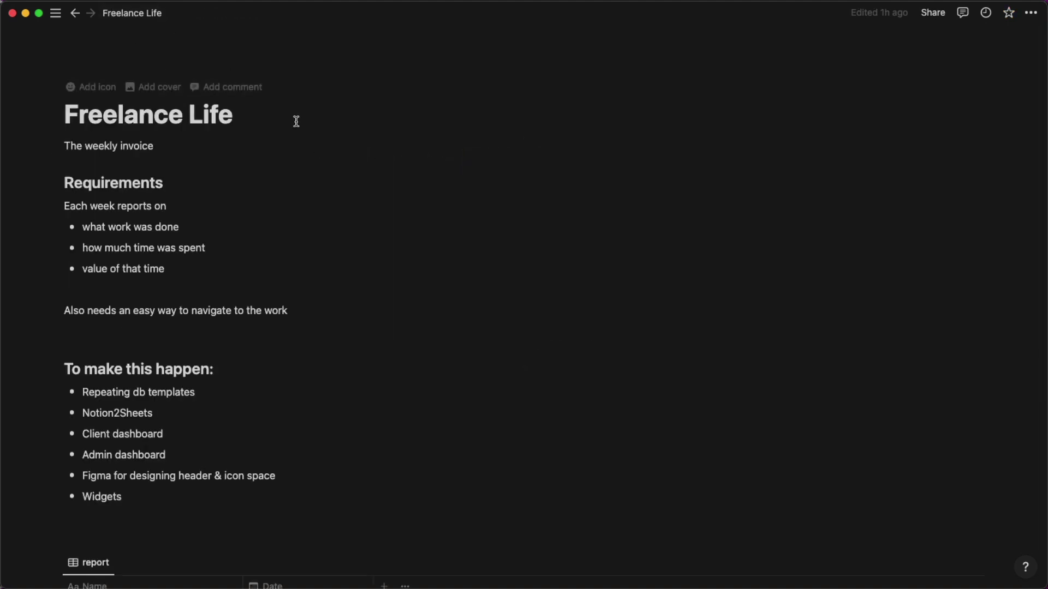
pyautogui.moveTo(158, 519); pyautogui.dragTo(54, 151)
pyautogui.press('BackSpace')
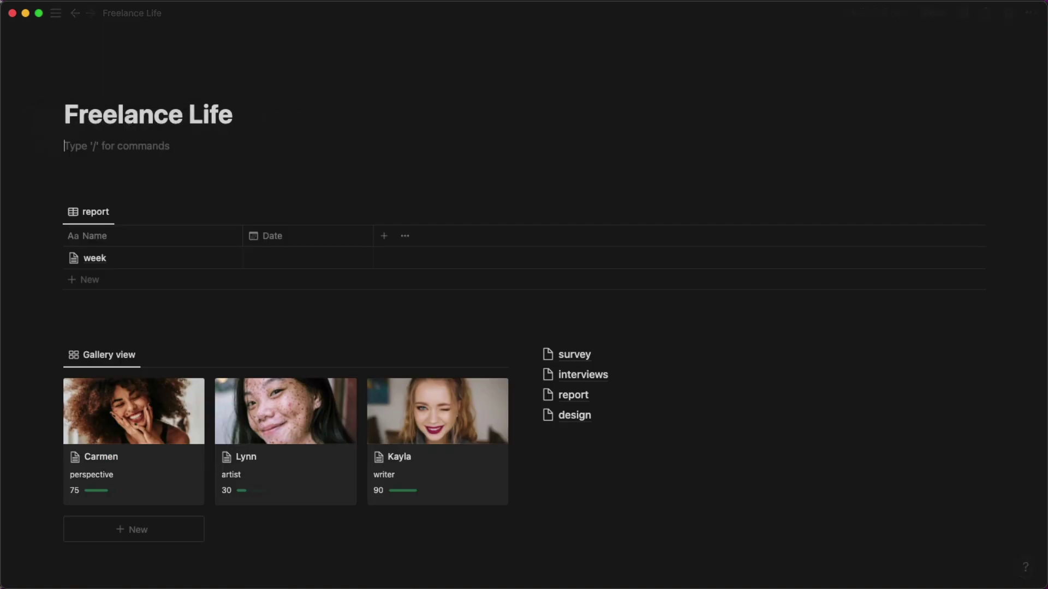
pyautogui.press('BackSpace')
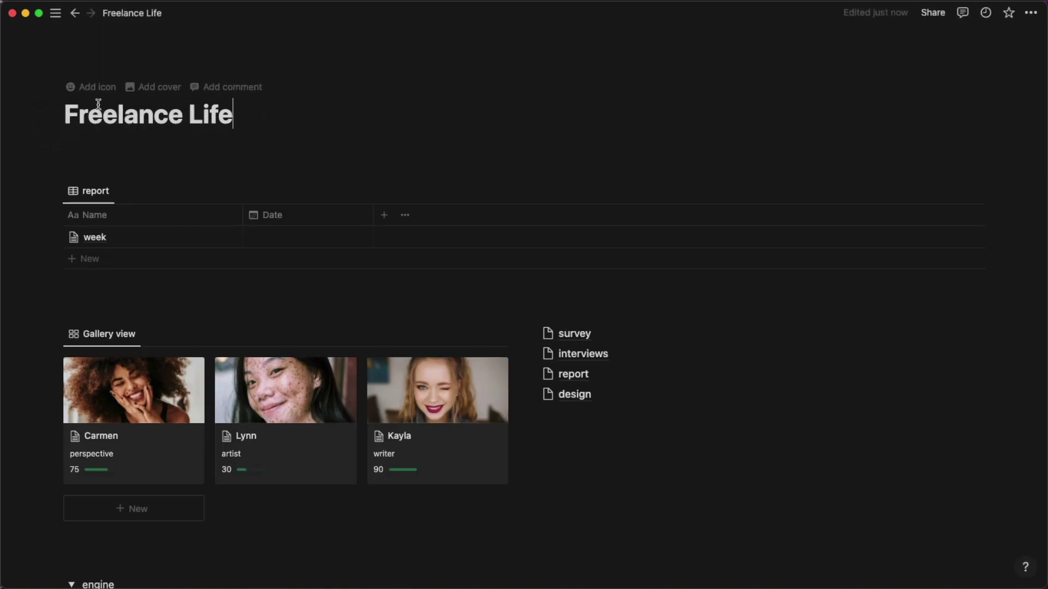
# Collapse the engine toggle so the 8 Admin Dashboard link is hidden.
pyautogui.scroll(-1, 245, 130)
pyautogui.scroll(1, 246, 131)
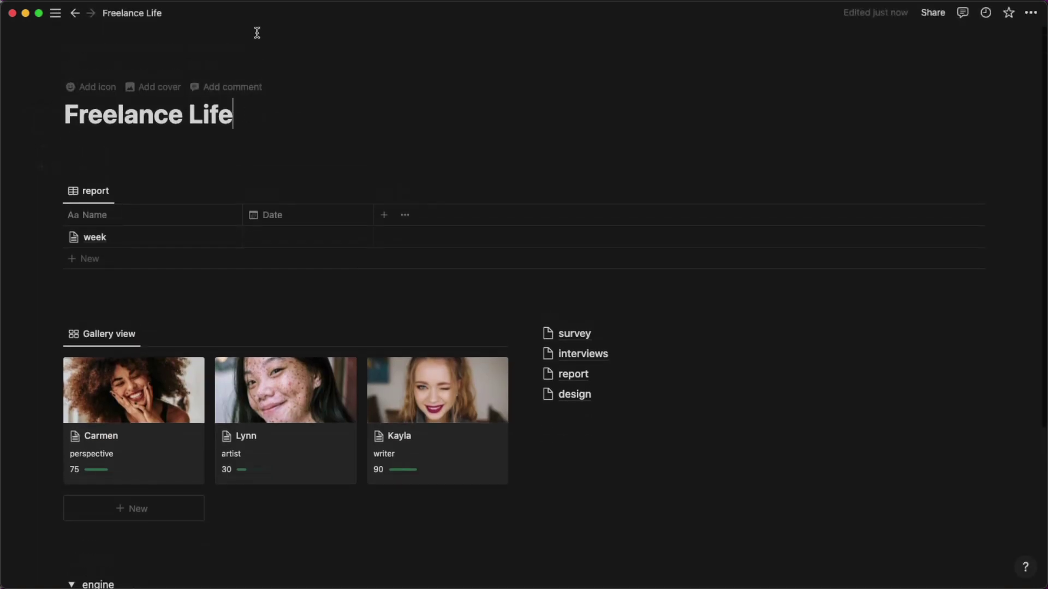
pyautogui.scroll(-5, 284, 109)
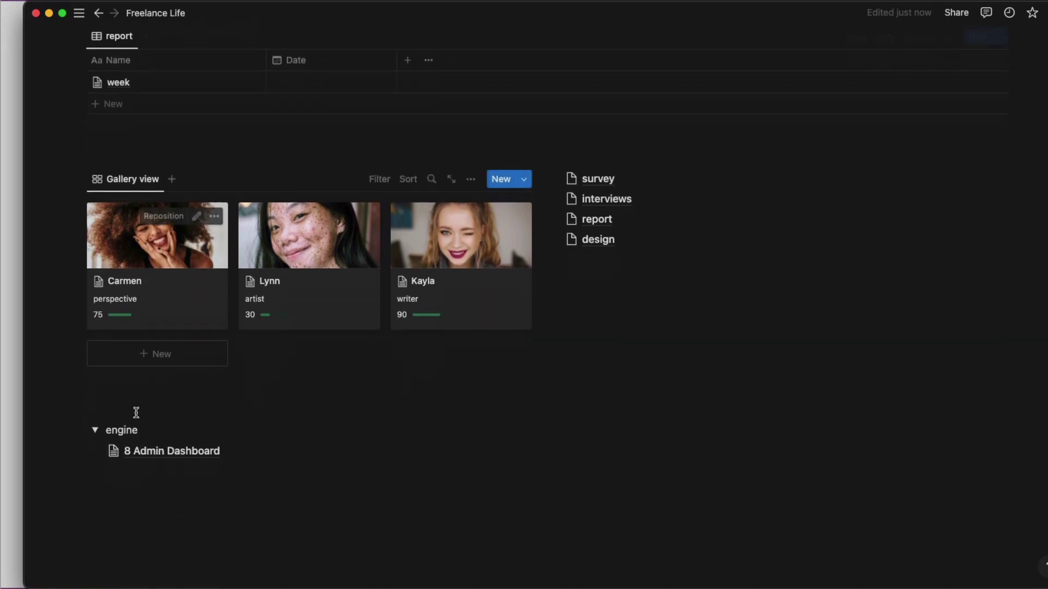
pyautogui.click(96, 419)
pyautogui.scroll(5, 173, 428)
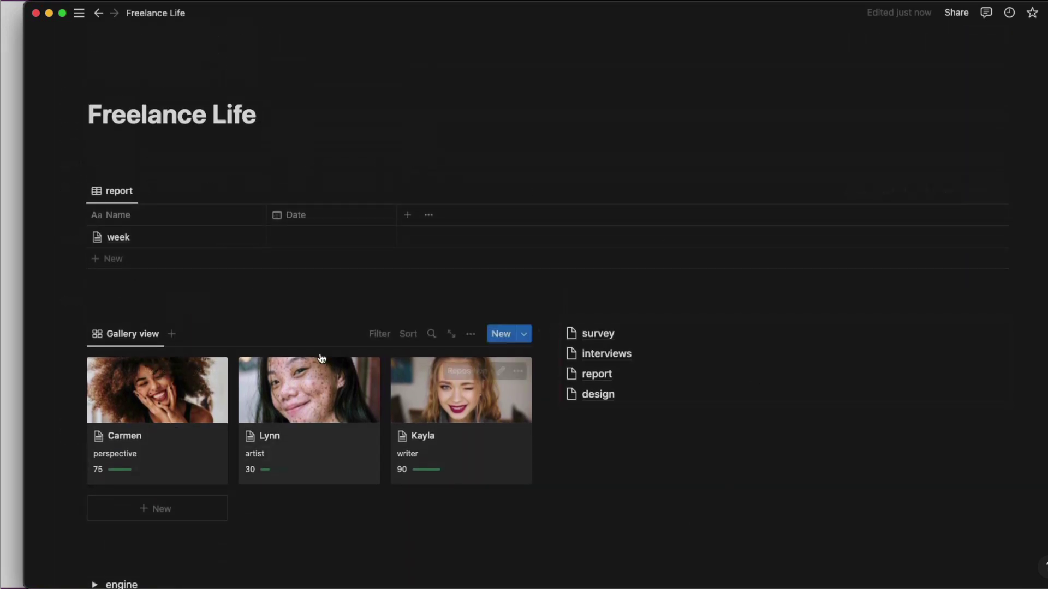
pyautogui.scroll(-6, 238, 467)
pyautogui.click(95, 380)
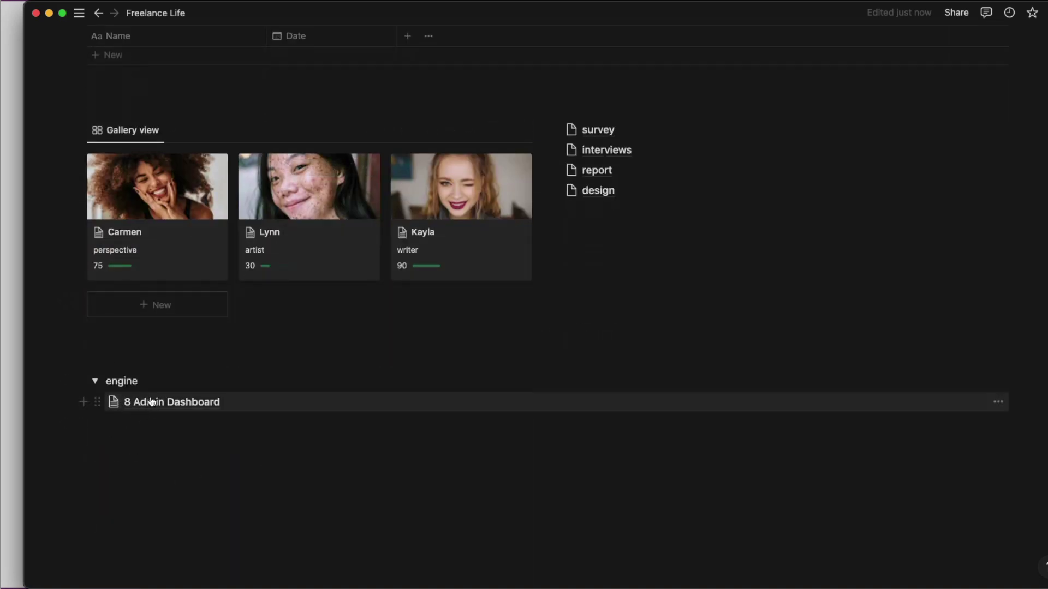
pyautogui.scroll(4, 217, 285)
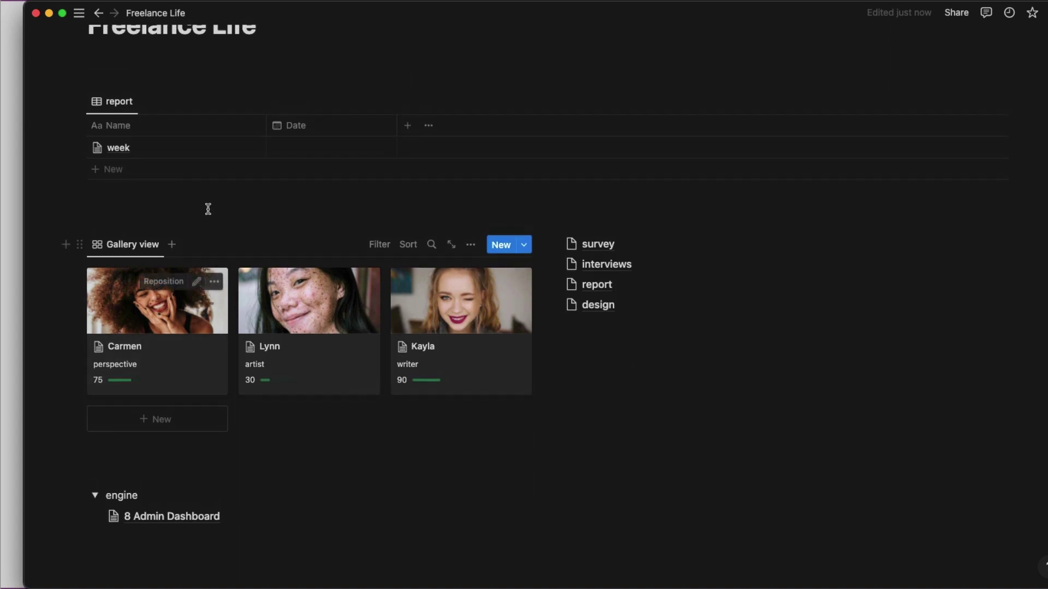
pyautogui.click(96, 497)
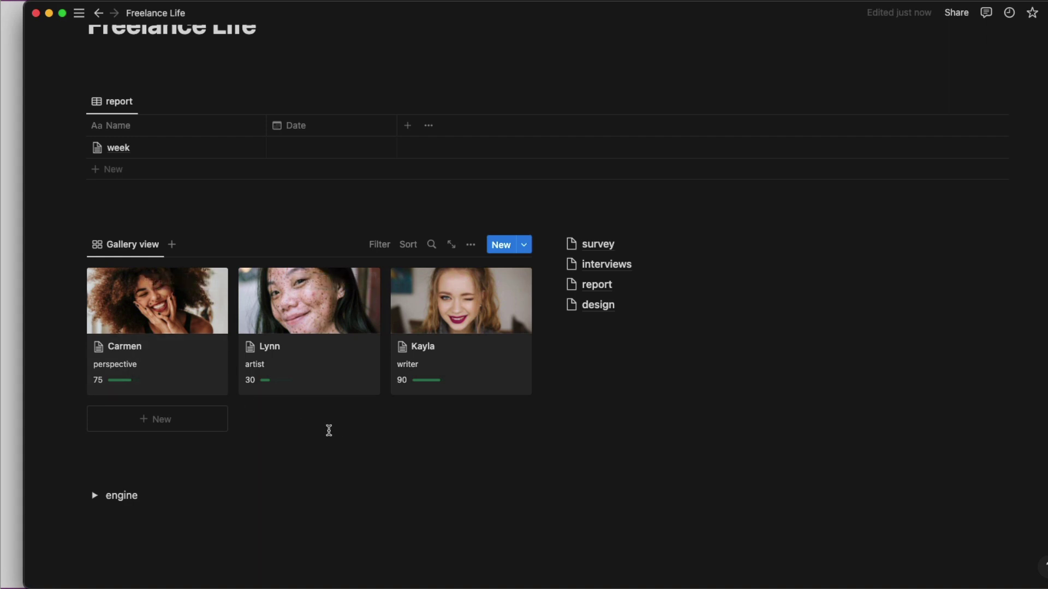
pyautogui.scroll(3, 329, 431)
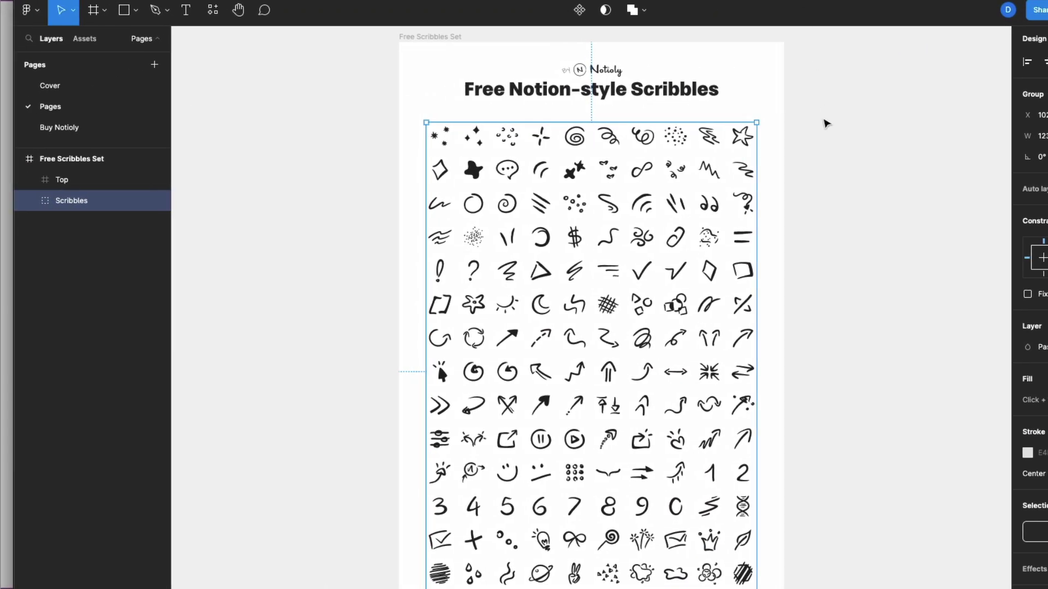
# Deselect the Scribbles group and scroll to the template's Page icon and Page cover frames.
pyautogui.click(825, 124)
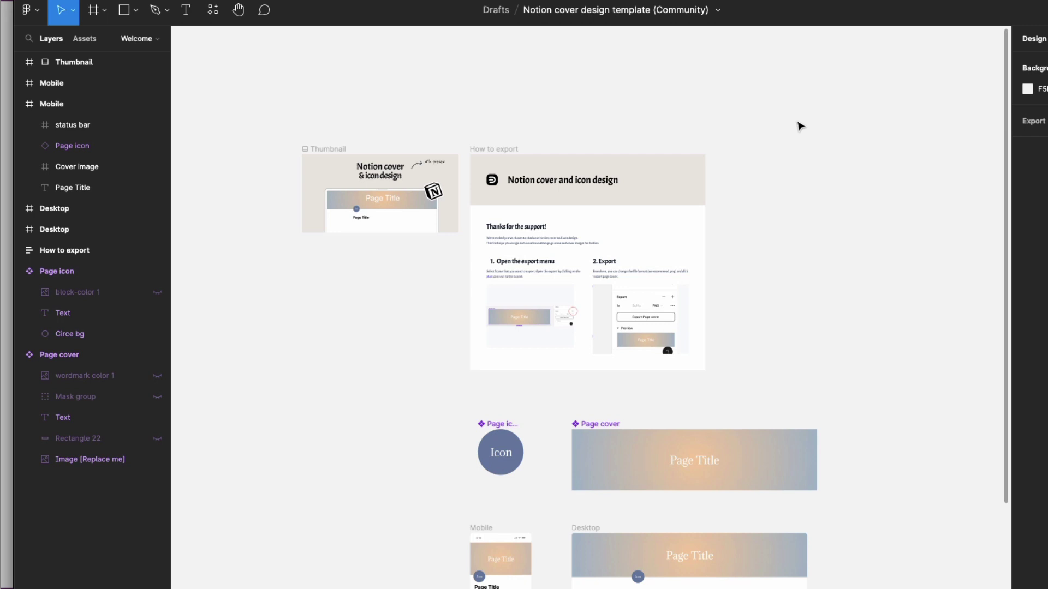
pyautogui.scroll(-3, 799, 126)
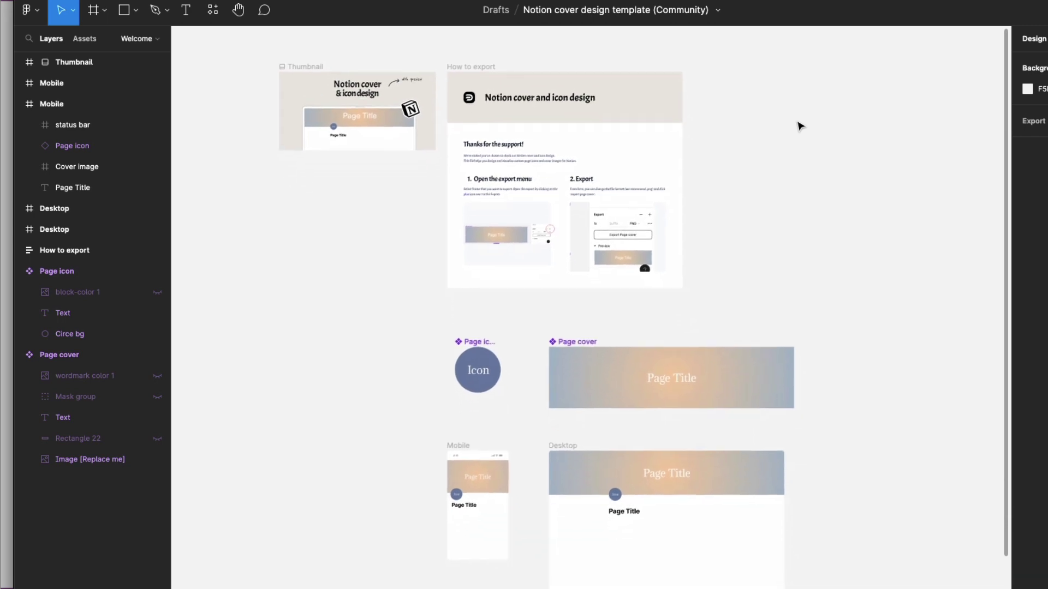
pyautogui.scroll(-5, 799, 126)
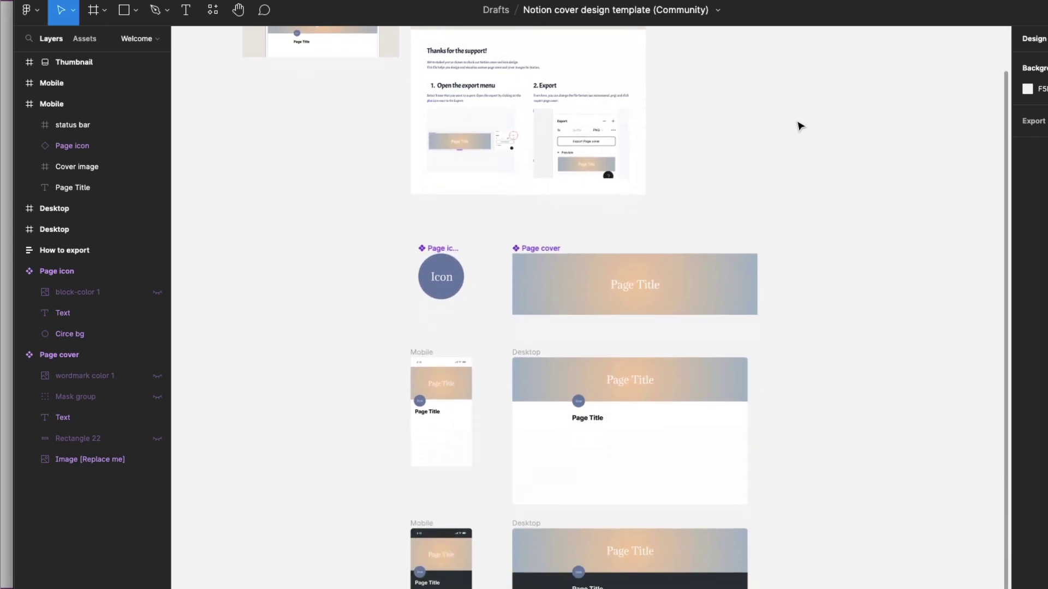
pyautogui.scroll(-2, 799, 127)
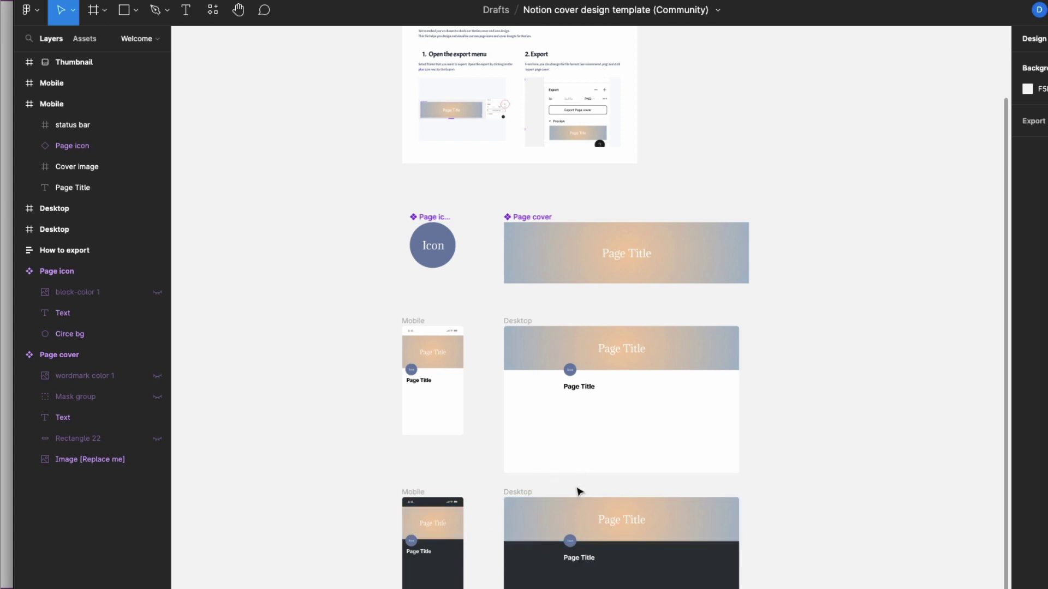
pyautogui.scroll(2, 506, 307)
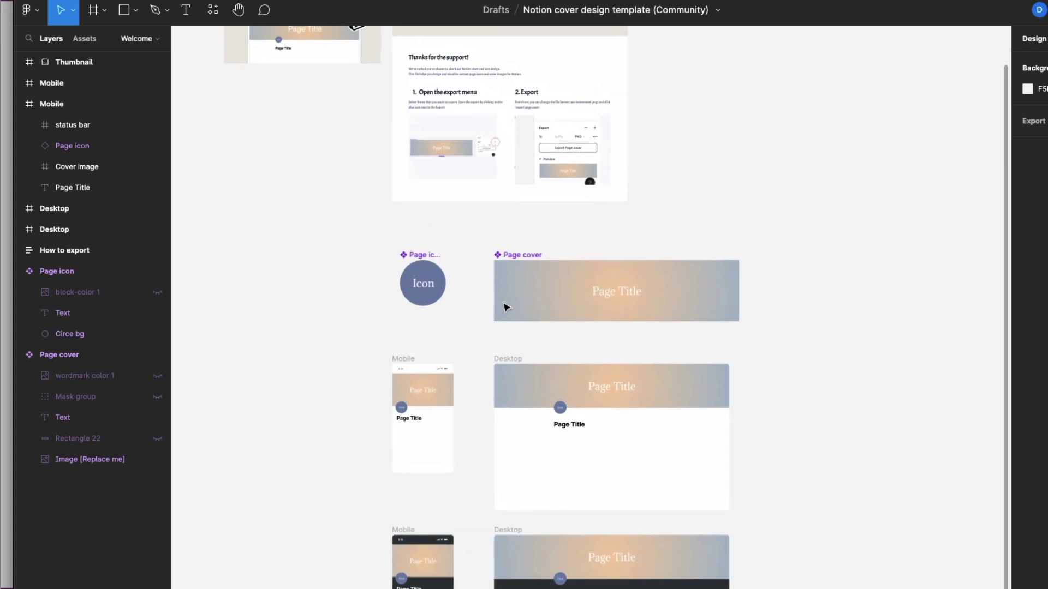
pyautogui.scroll(-3, 507, 308)
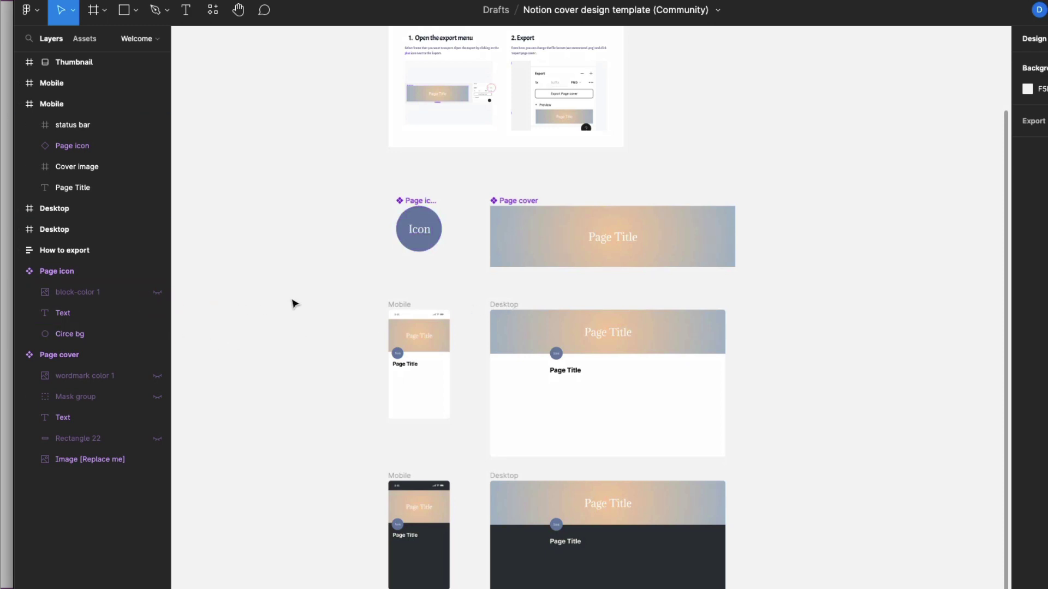
# On the Page cover, hide the Page Title text and show the scribble pattern, EIGHTCO wordmark and fade.
pyautogui.press('super+plus')
pyautogui.scroll(6, 293, 303)
pyautogui.scroll(-2, 294, 304)
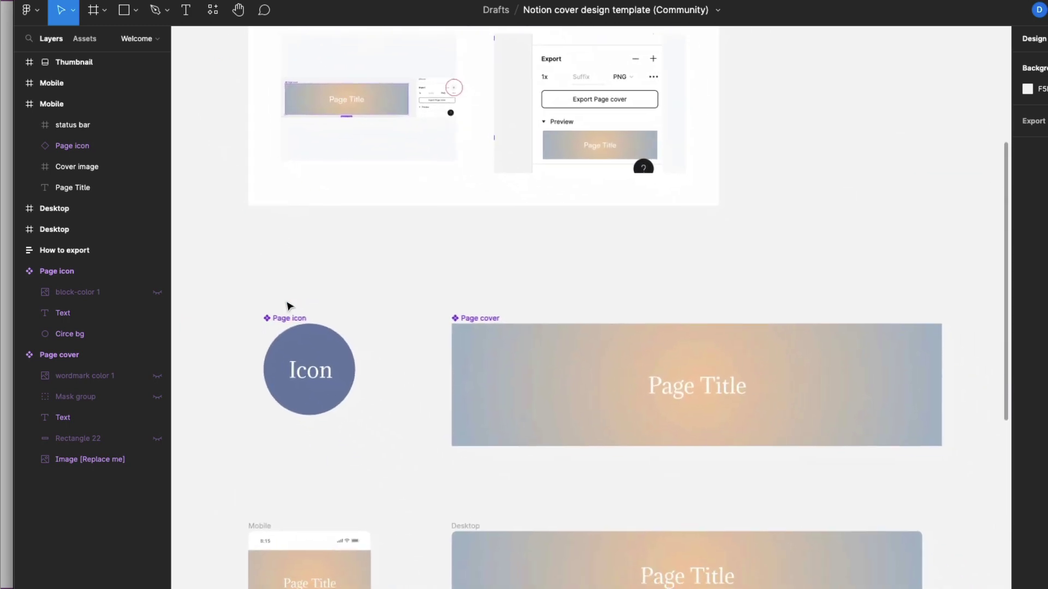
pyautogui.scroll(-1, 289, 307)
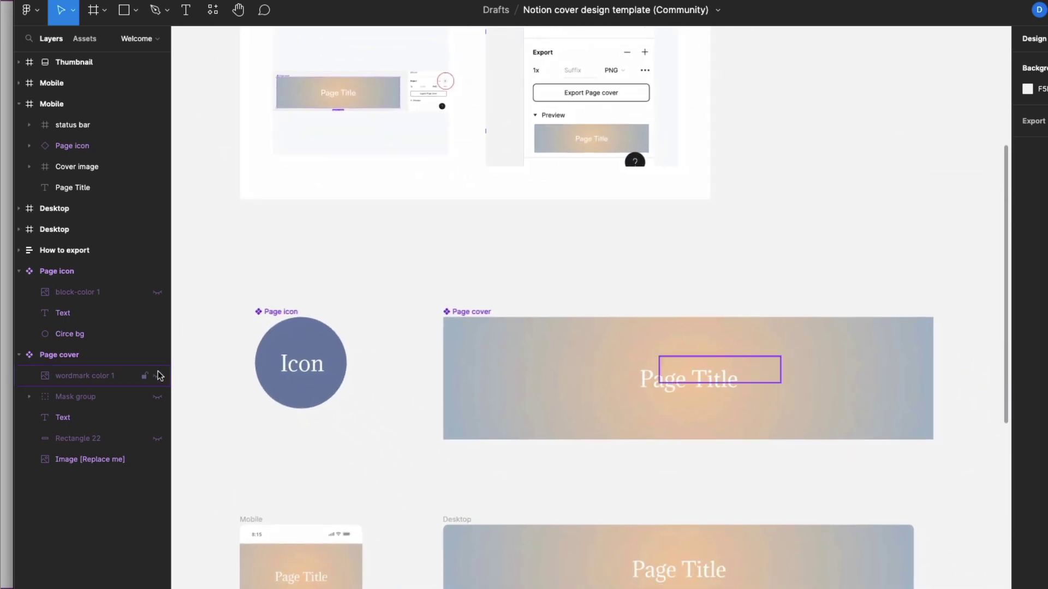
pyautogui.click(158, 419)
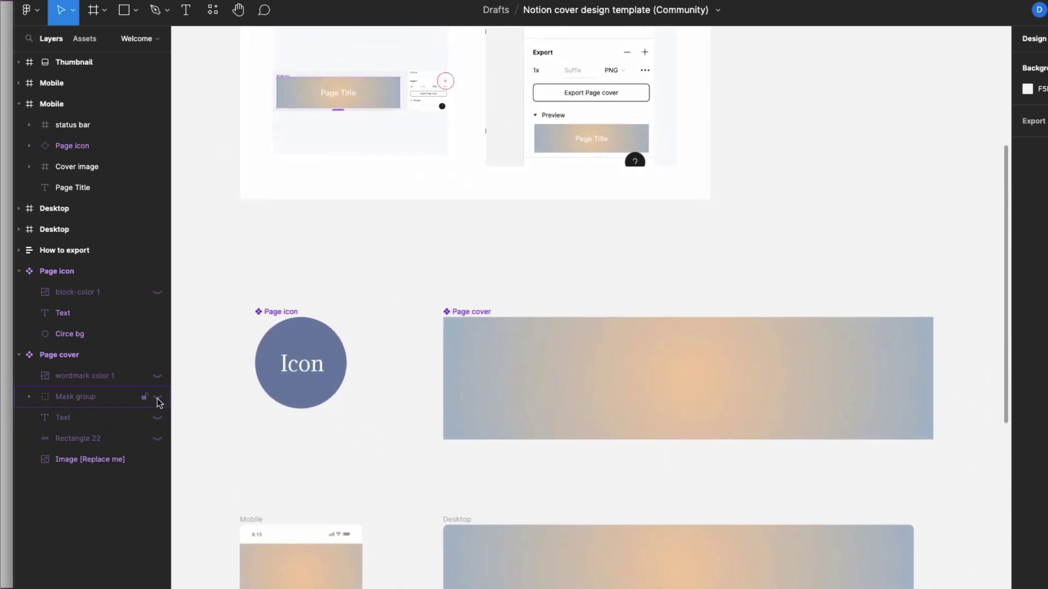
pyautogui.click(158, 397)
pyautogui.click(158, 376)
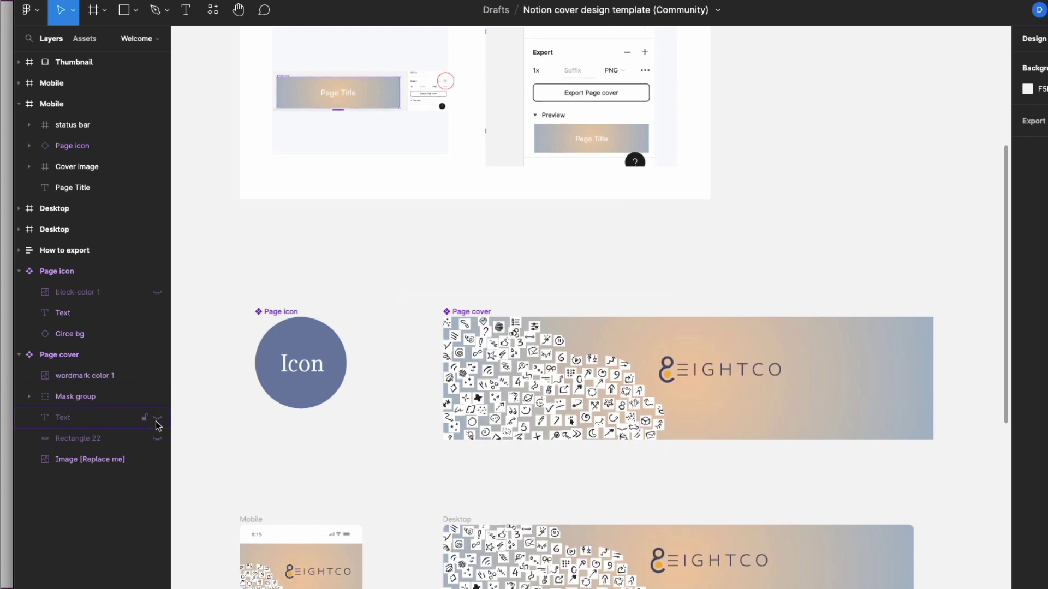
pyautogui.click(157, 439)
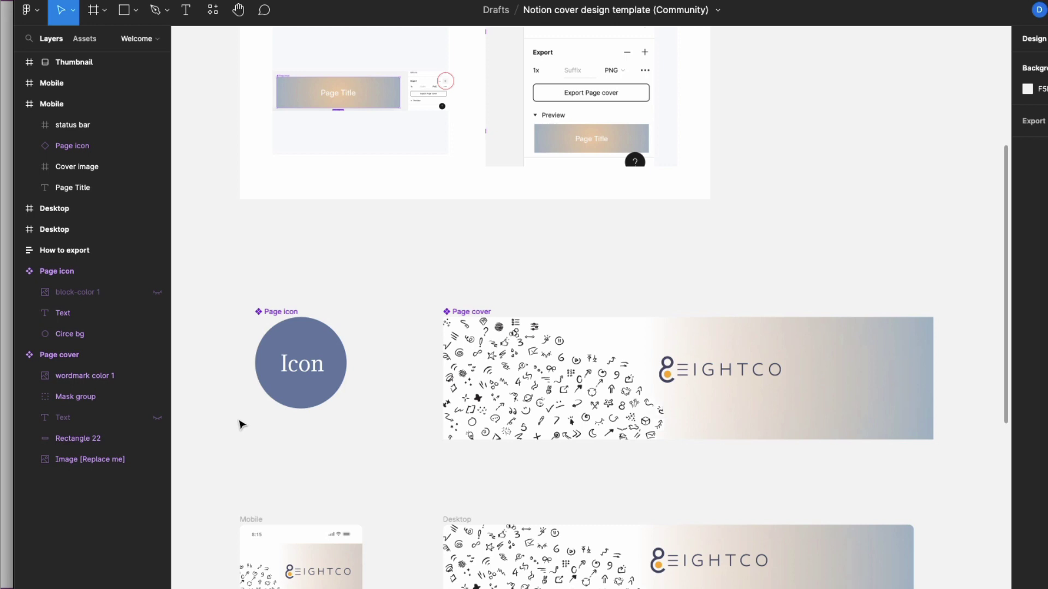
# On the Page icon, hide the Icon placeholder text and show the EIGHTCO logo.
pyautogui.click(158, 313)
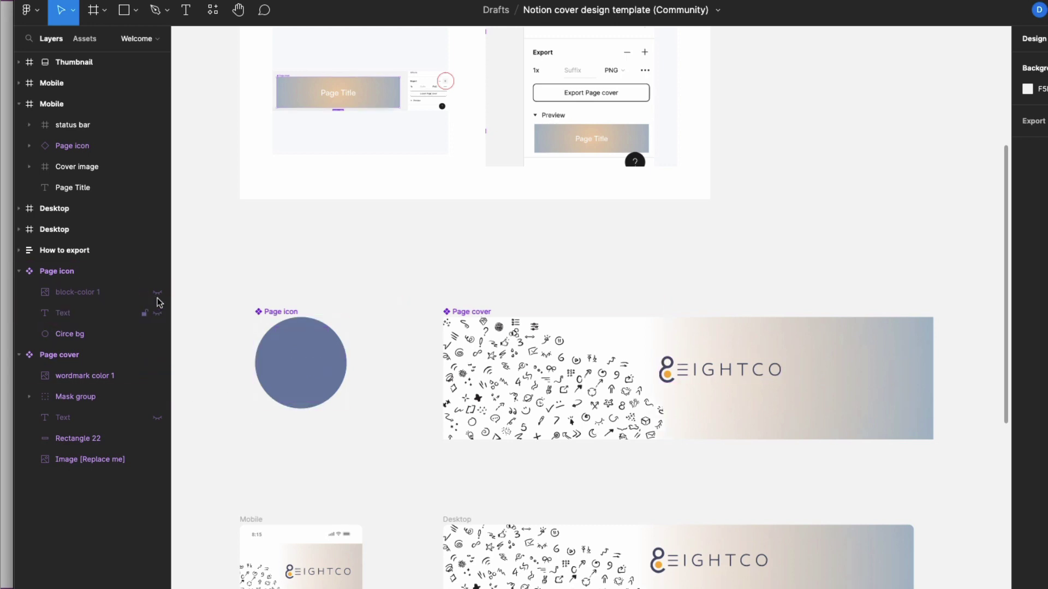
pyautogui.click(158, 293)
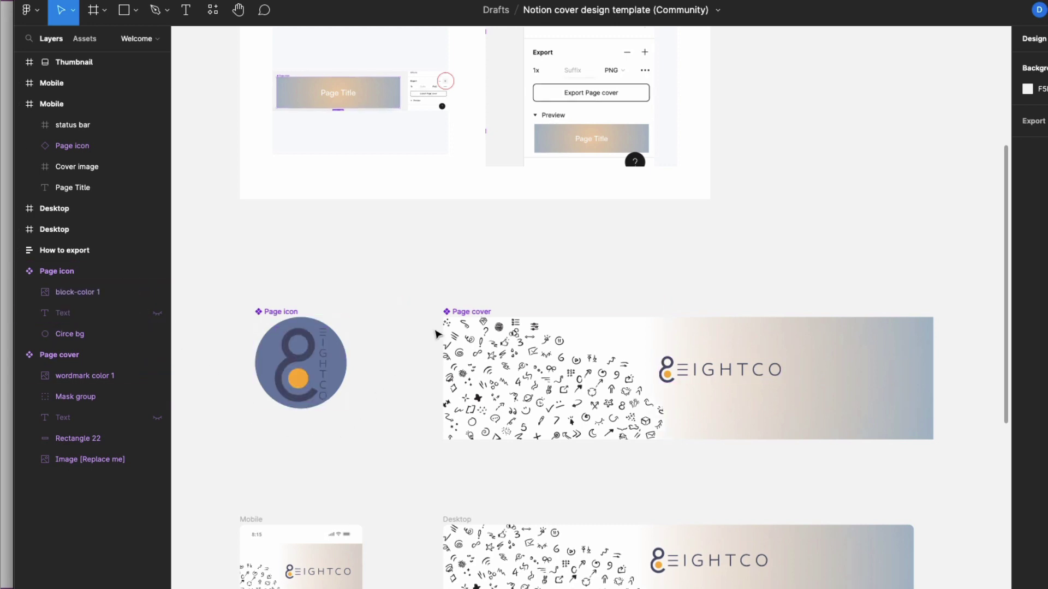
pyautogui.click(499, 314)
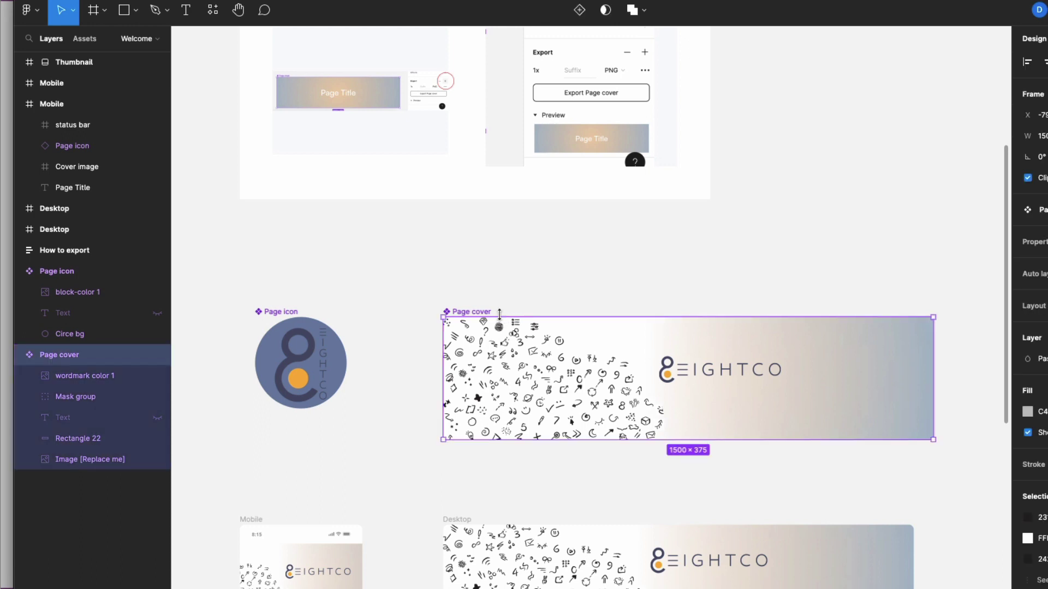
pyautogui.scroll(-4, 1031, 327)
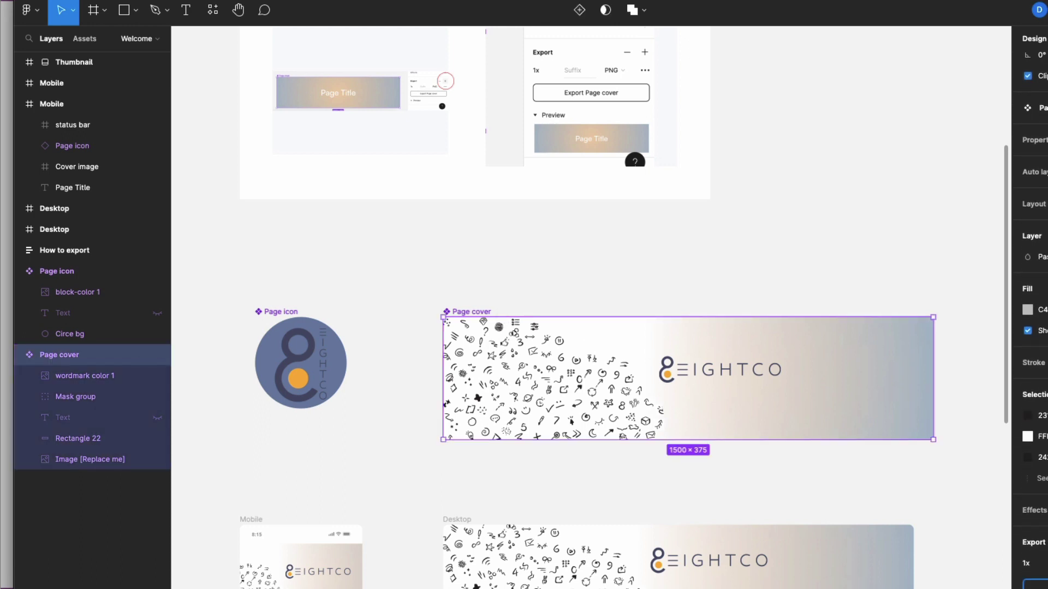
# Export the Page cover and Page icon frames as Page cover.png and Page icon.png to Downloads.
pyautogui.press('super+shift+e')
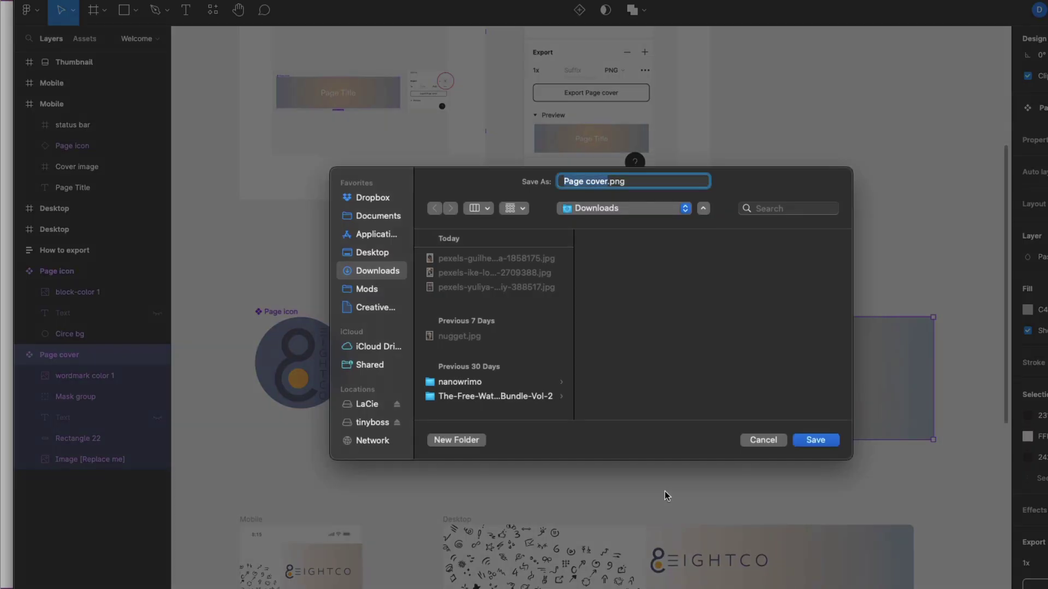
pyautogui.click(816, 440)
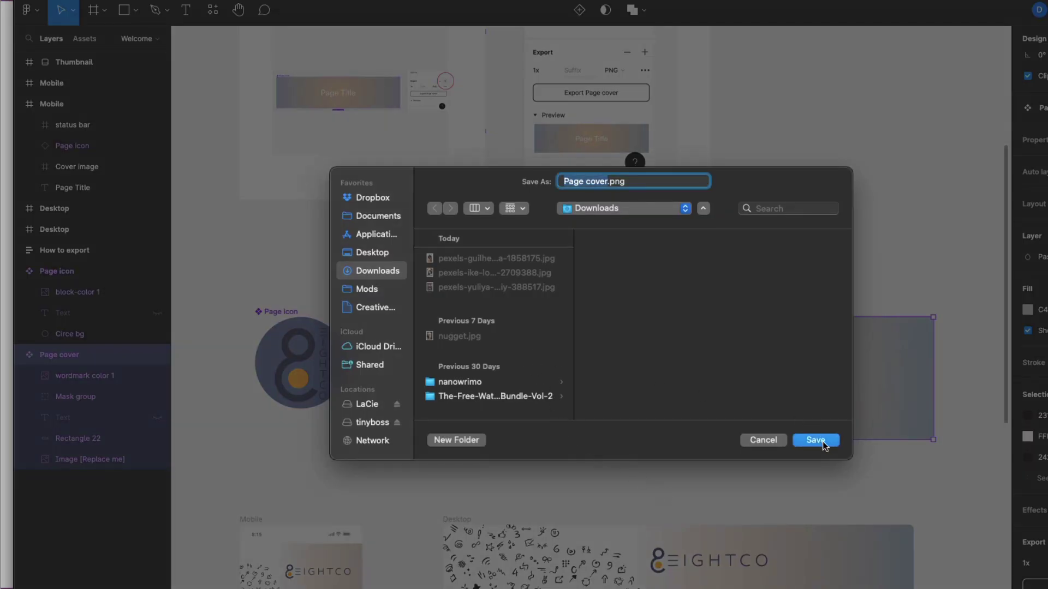
pyautogui.click(283, 318)
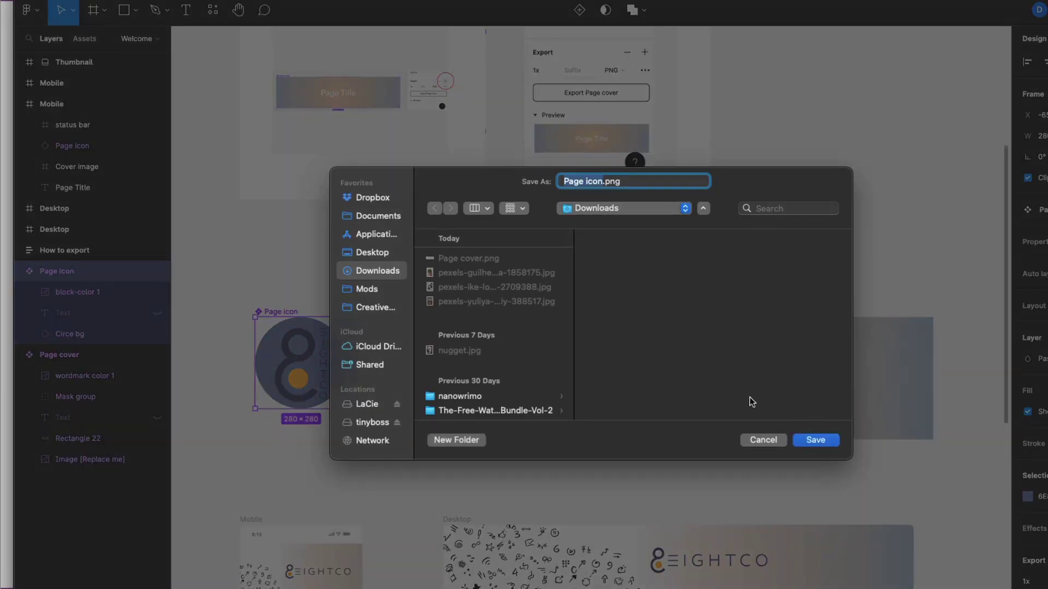
pyautogui.click(816, 441)
pyautogui.press('super+Tab')
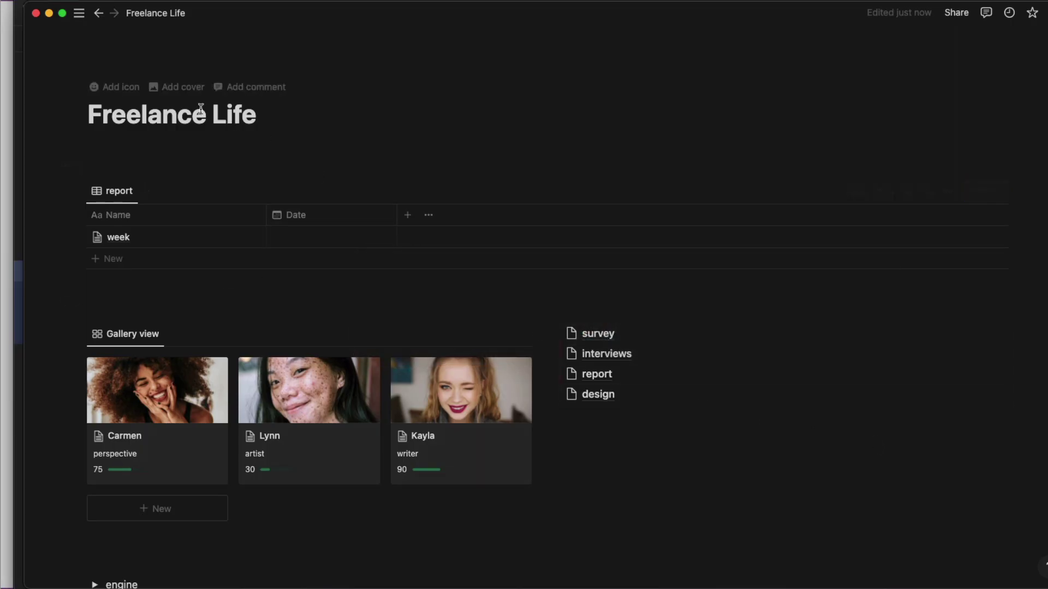
# Upload Page icon.png as the Freelance Life page's custom icon.
pyautogui.click(131, 89)
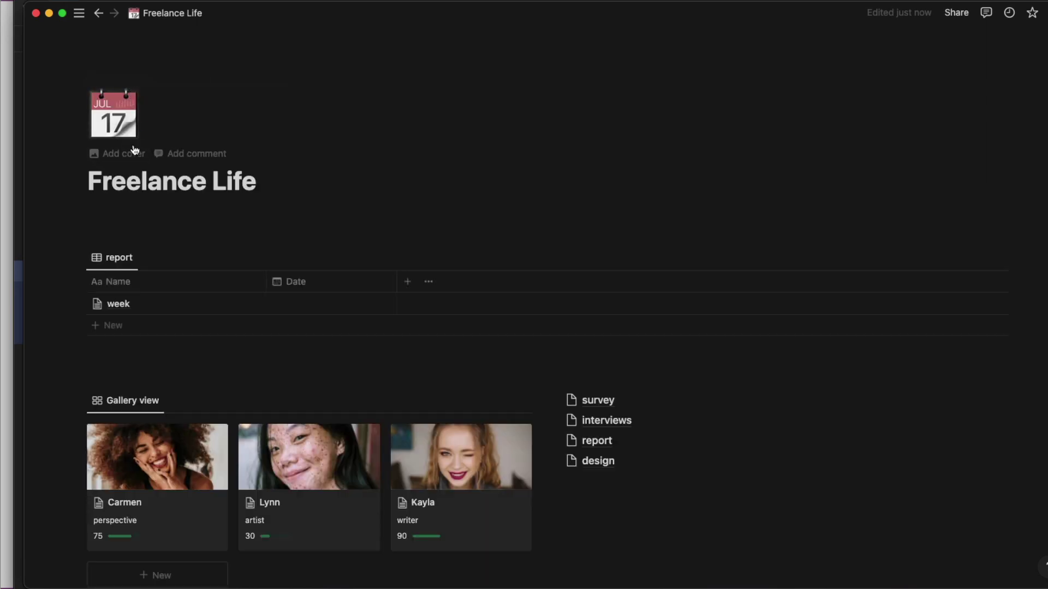
pyautogui.click(122, 125)
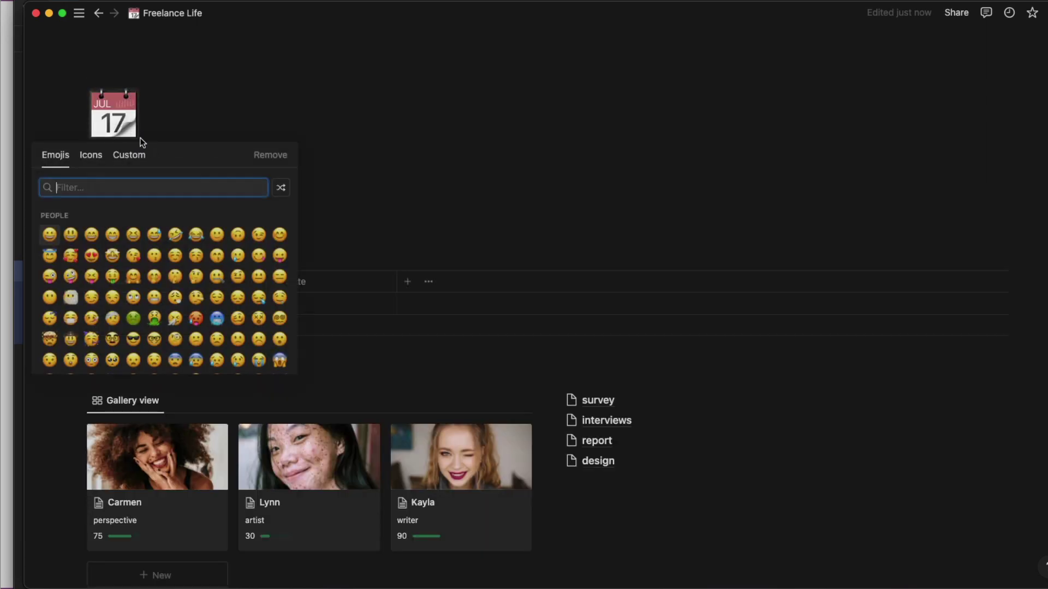
pyautogui.click(121, 158)
pyautogui.click(208, 227)
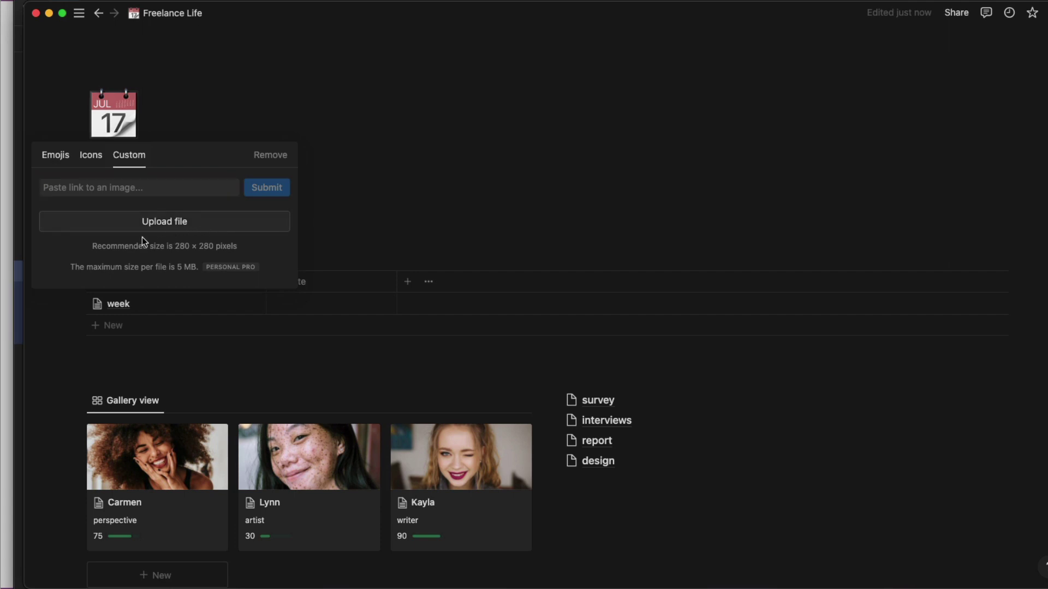
pyautogui.click(158, 222)
pyautogui.click(409, 229)
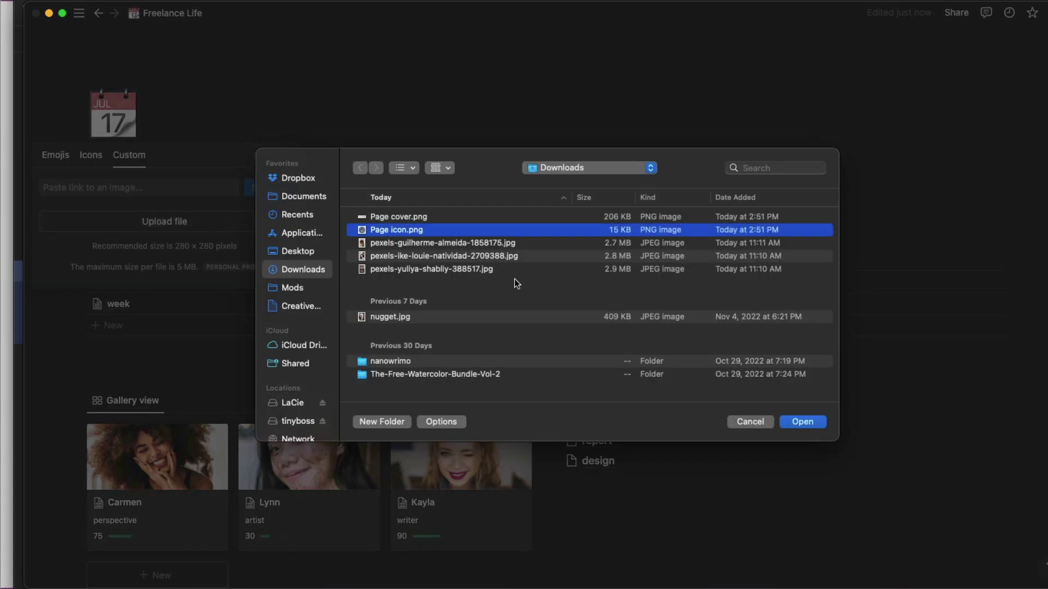
pyautogui.click(803, 422)
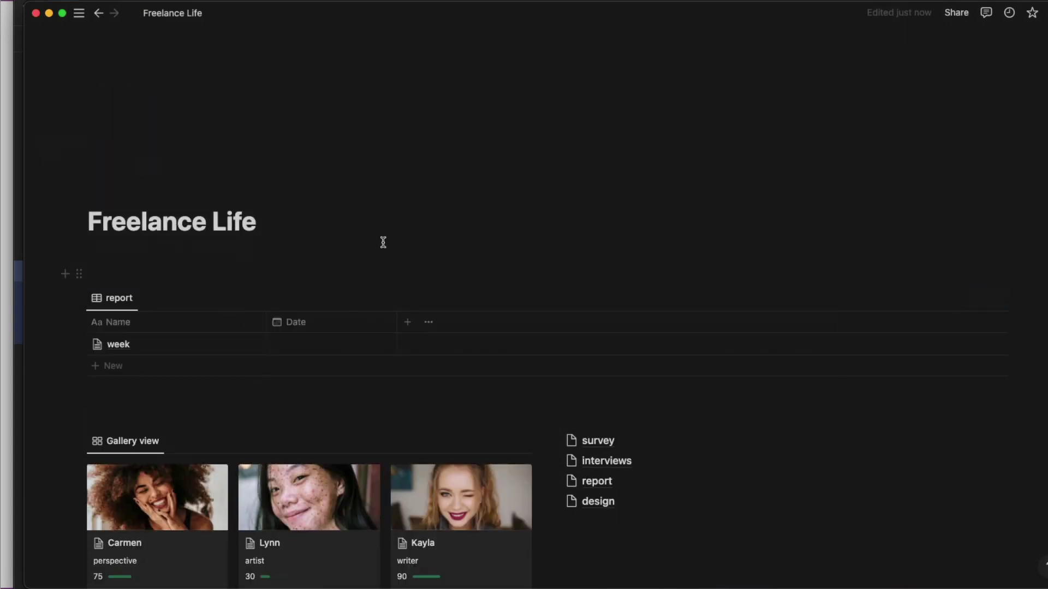
# Upload Page cover.png as the Freelance Life page's cover image.
pyautogui.click(139, 195)
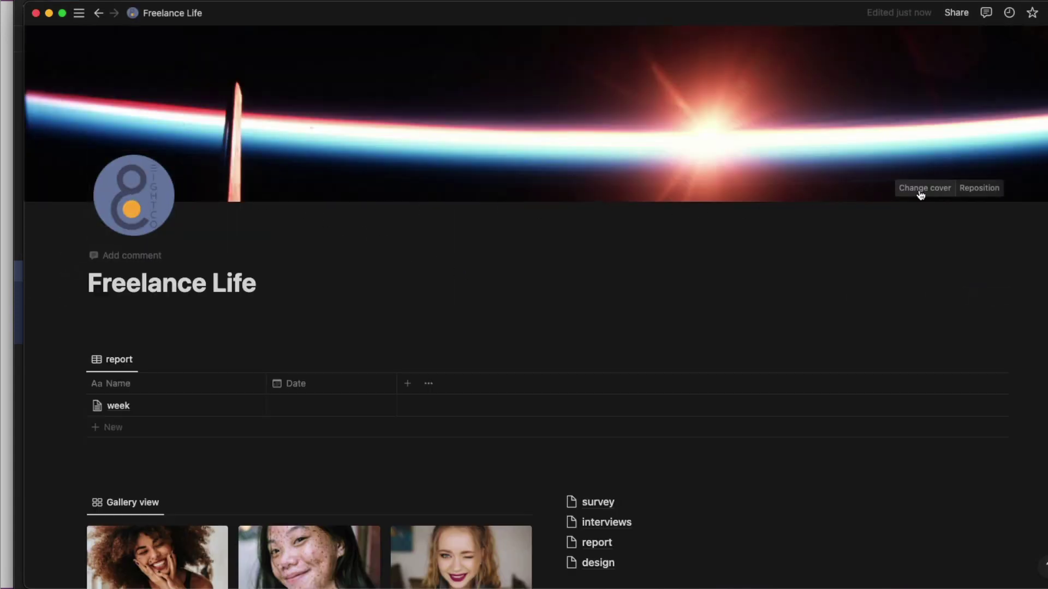
pyautogui.click(922, 188)
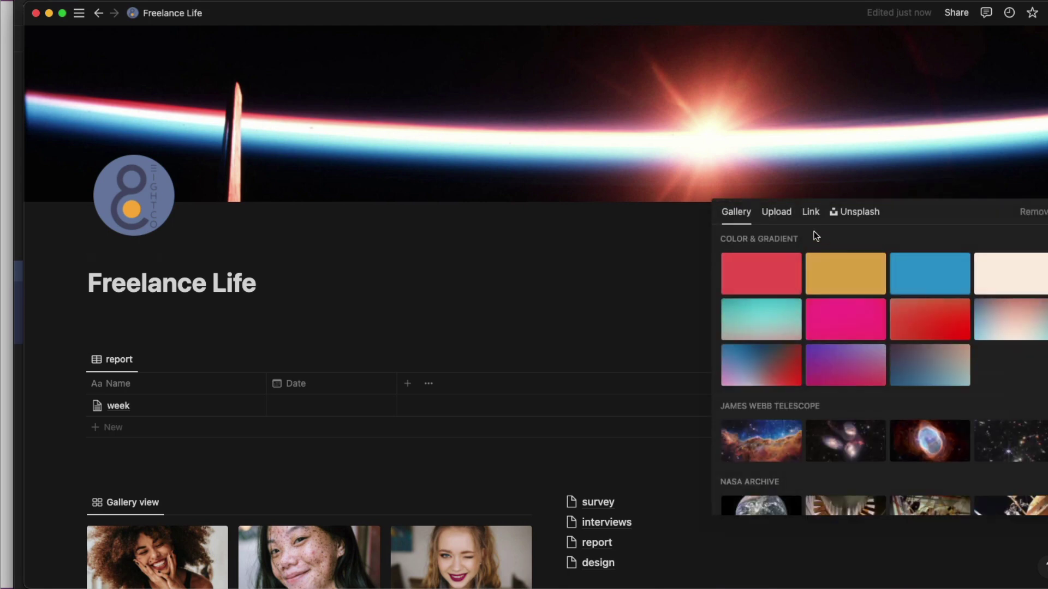
pyautogui.click(788, 218)
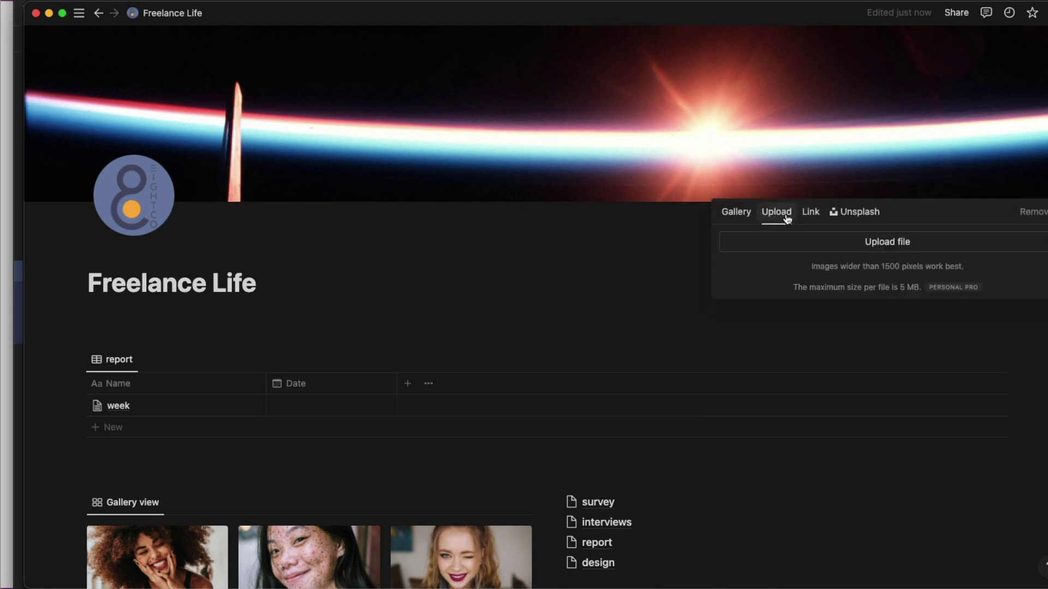
pyautogui.click(870, 241)
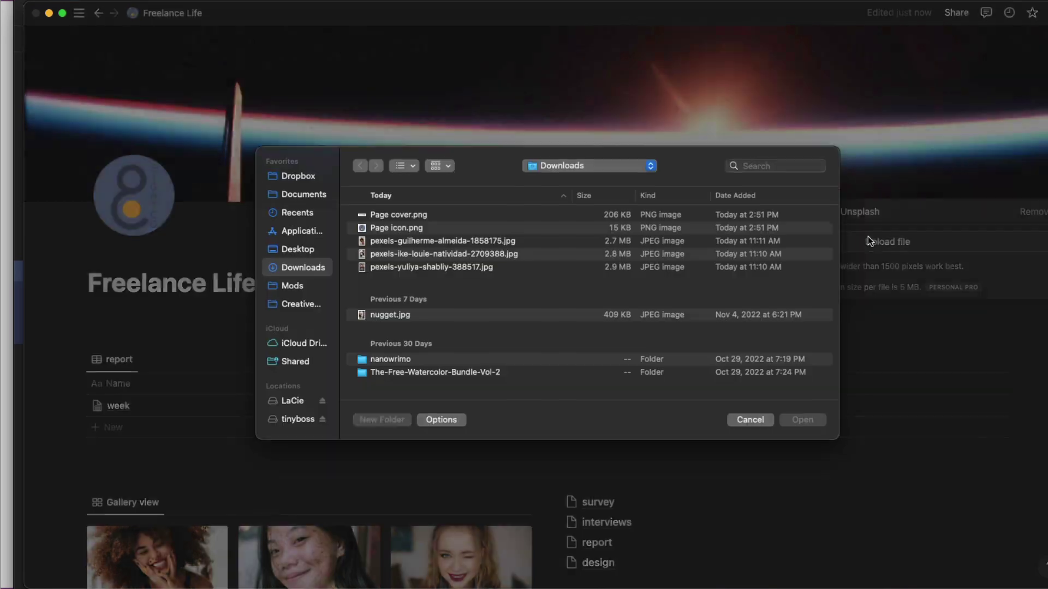
pyautogui.click(456, 217)
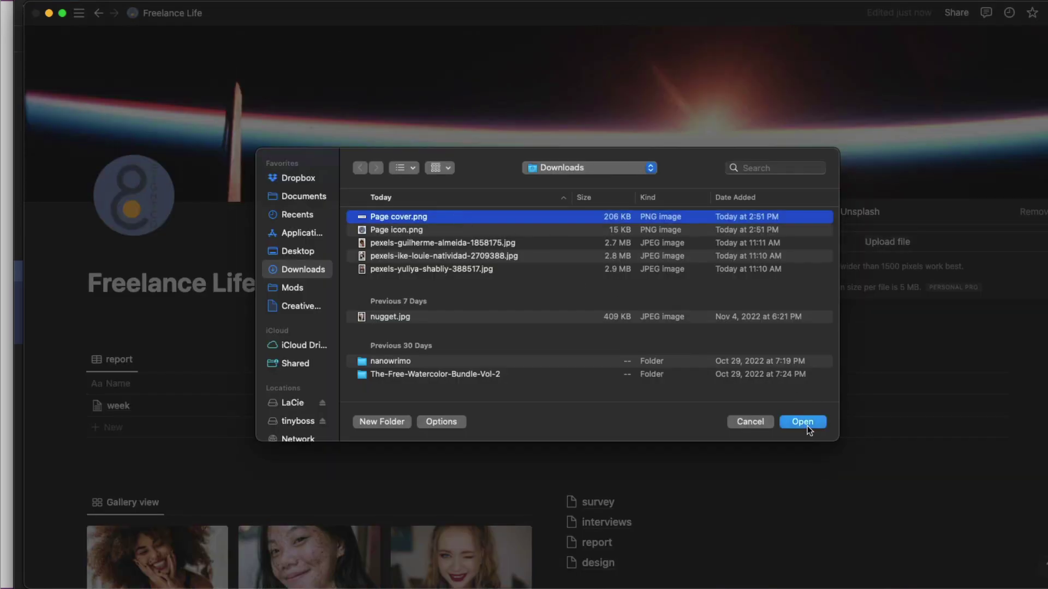
pyautogui.click(806, 423)
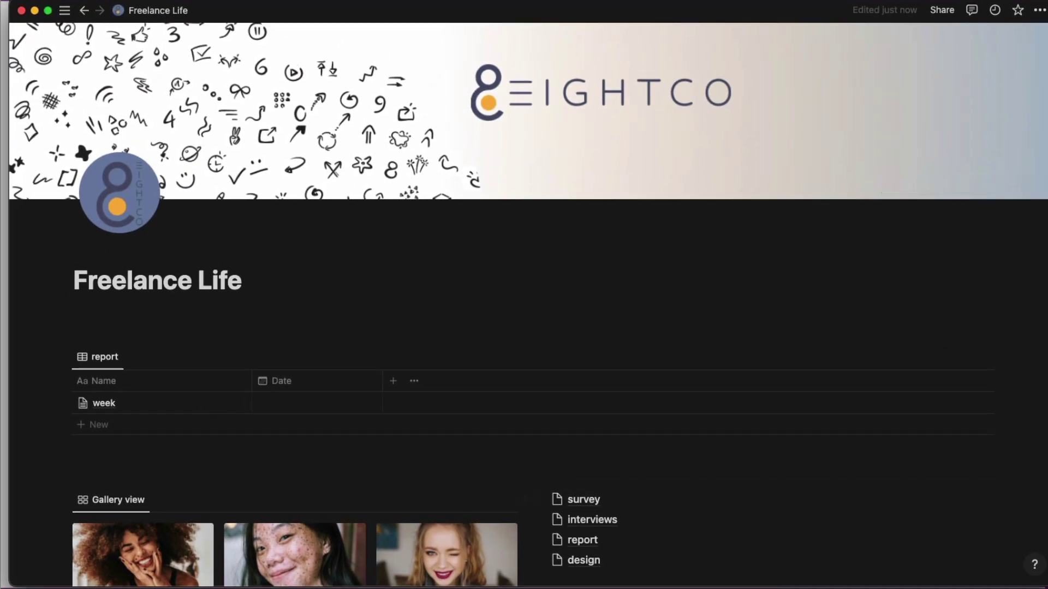
# Resize the Notion window to a narrow phone-like width, then back to full width.
pyautogui.moveTo(1046, 481); pyautogui.dragTo(228, 419)
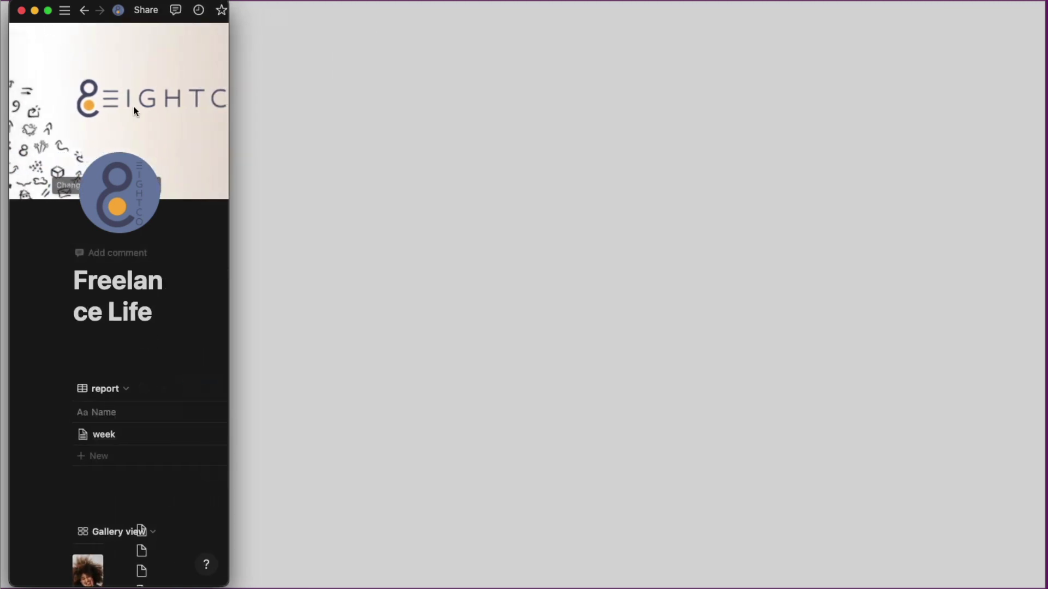
pyautogui.moveTo(228, 160)
pyautogui.mouseDown()
pyautogui.moveTo(208, 159)
pyautogui.moveTo(218, 160)
pyautogui.mouseUp()
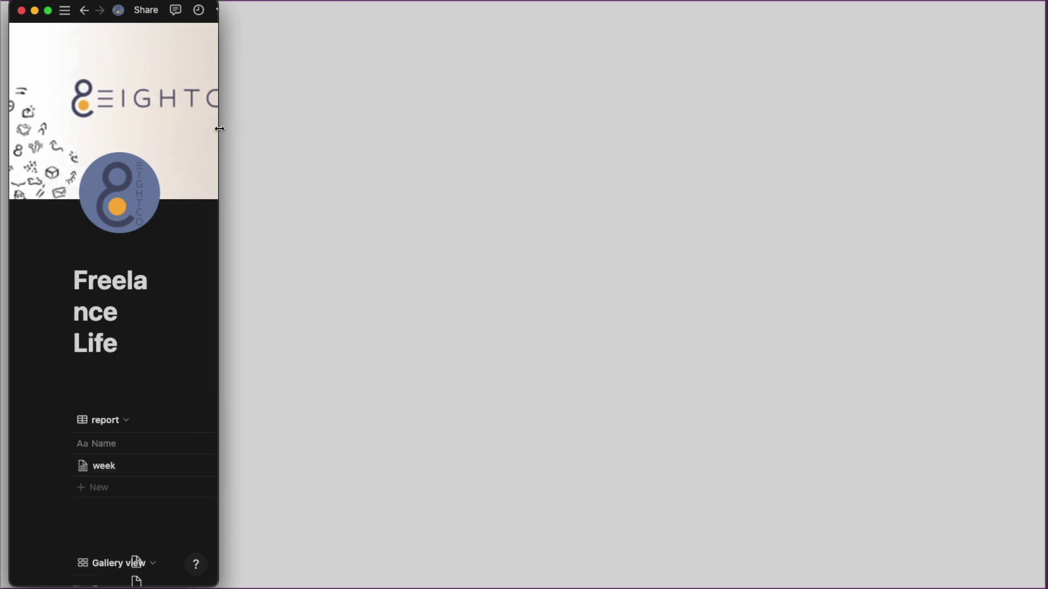
pyautogui.moveTo(233, 129); pyautogui.dragTo(1036, 175)
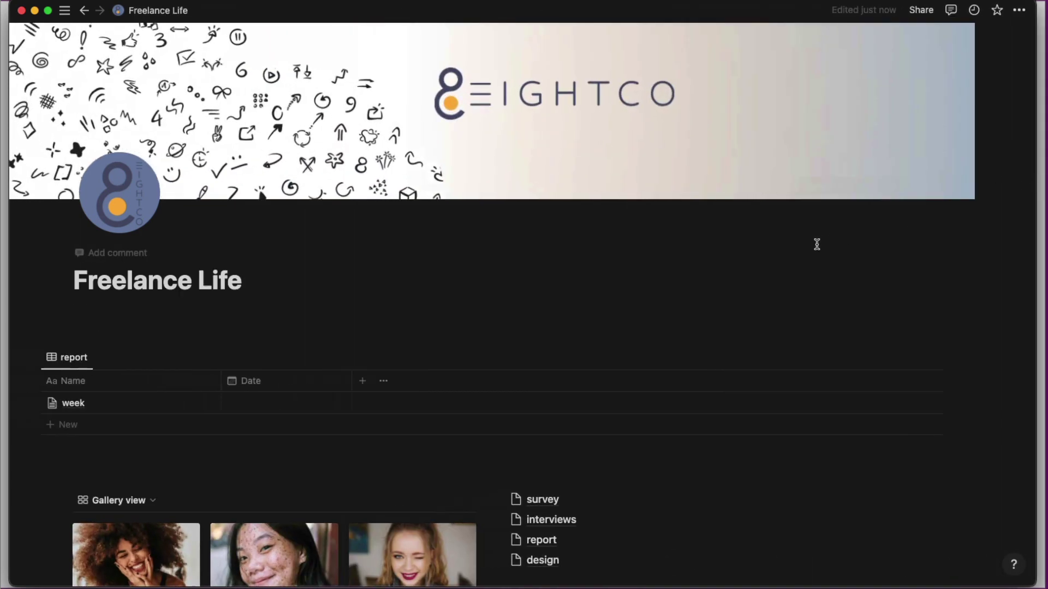
# Delete the empty block below the Freelance Life title with Backspace.
pyautogui.scroll(-5, 817, 244)
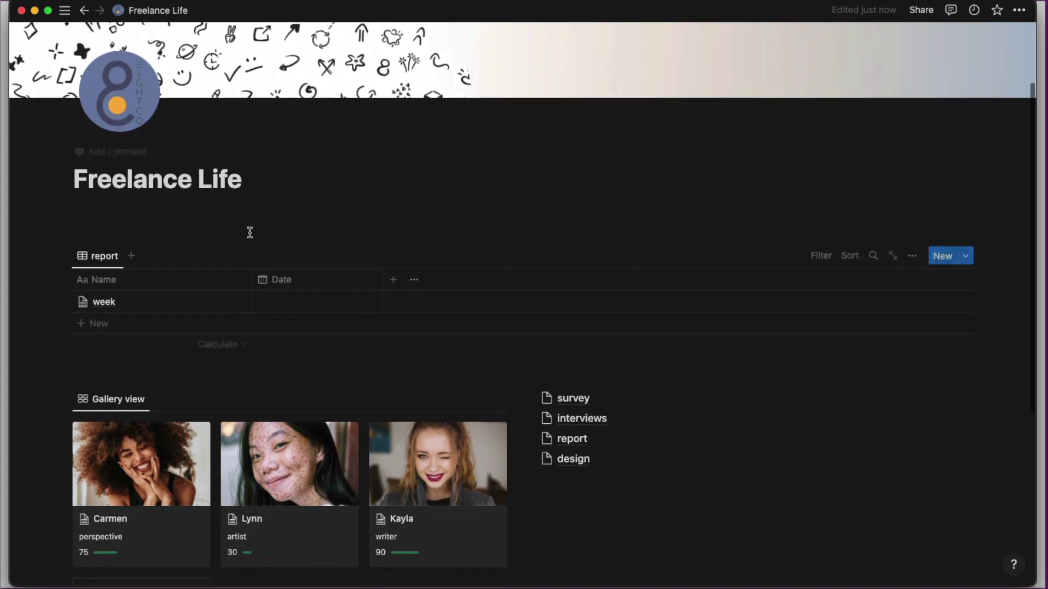
pyautogui.click(157, 219)
pyautogui.press('BackSpace')
pyautogui.press('BackSpace')
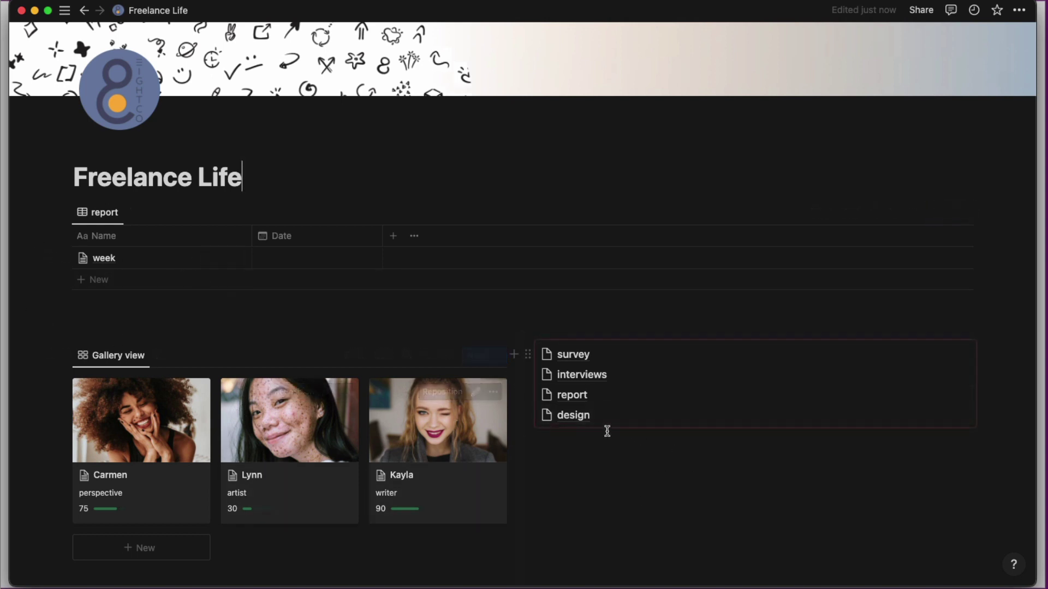
pyautogui.scroll(-3, 602, 484)
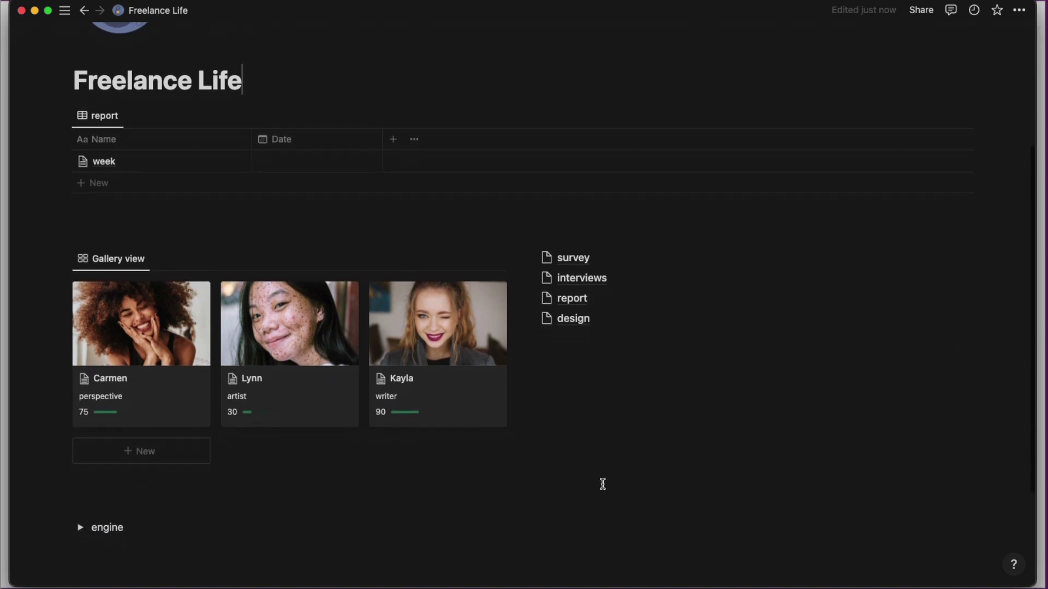
pyautogui.scroll(6, 602, 484)
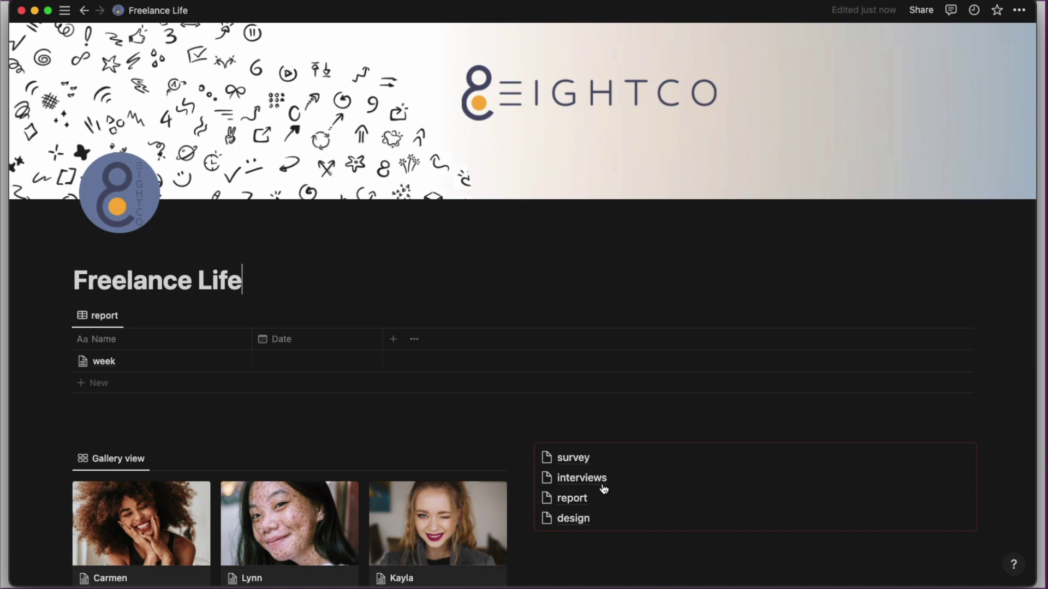
pyautogui.scroll(-11, 603, 486)
# Open 8 Admin Dashboard from the sidebar, scroll to its report table, then switch to Chrome.
pyautogui.moveTo(116, 384)
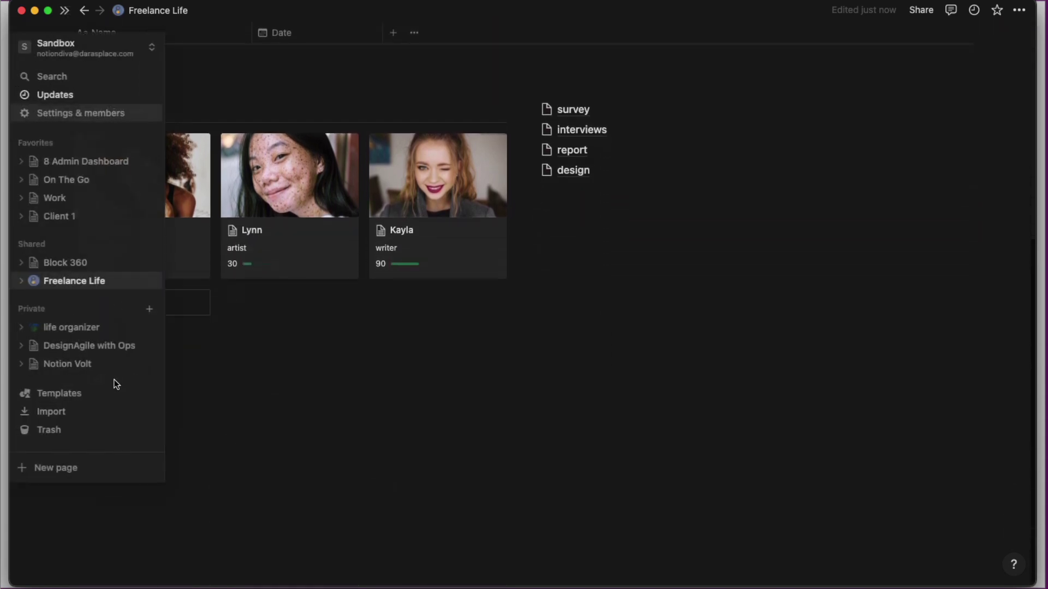
pyautogui.click(81, 379)
pyautogui.click(147, 403)
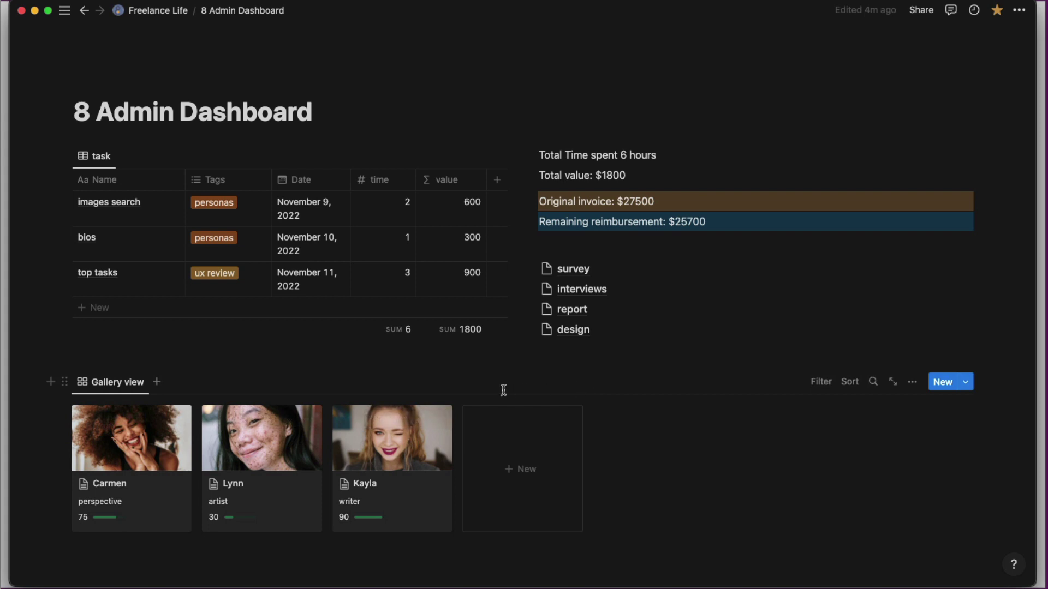
pyautogui.scroll(-9, 503, 390)
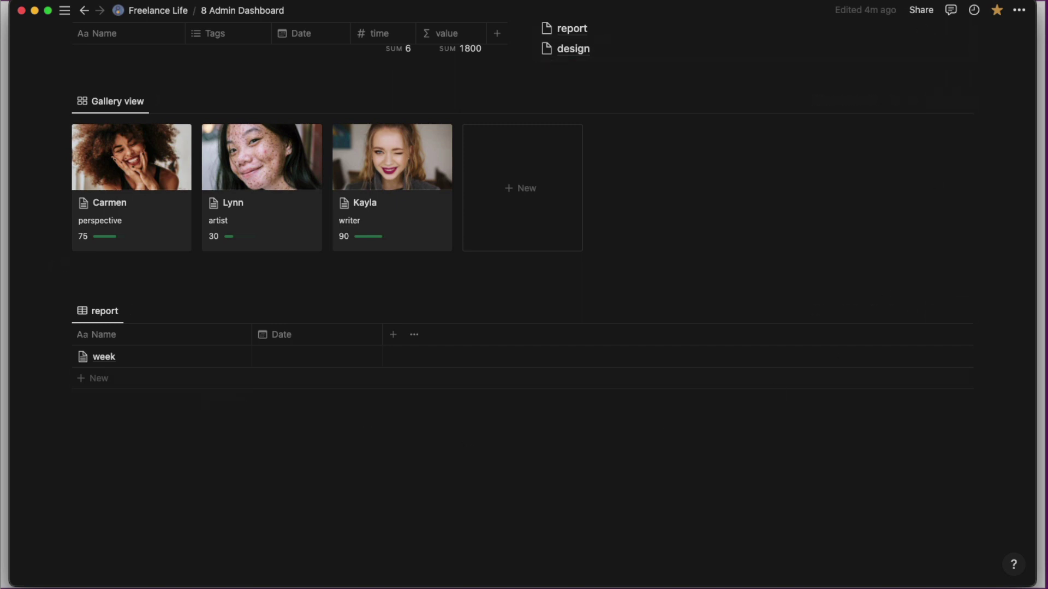
pyautogui.click(865, 1)
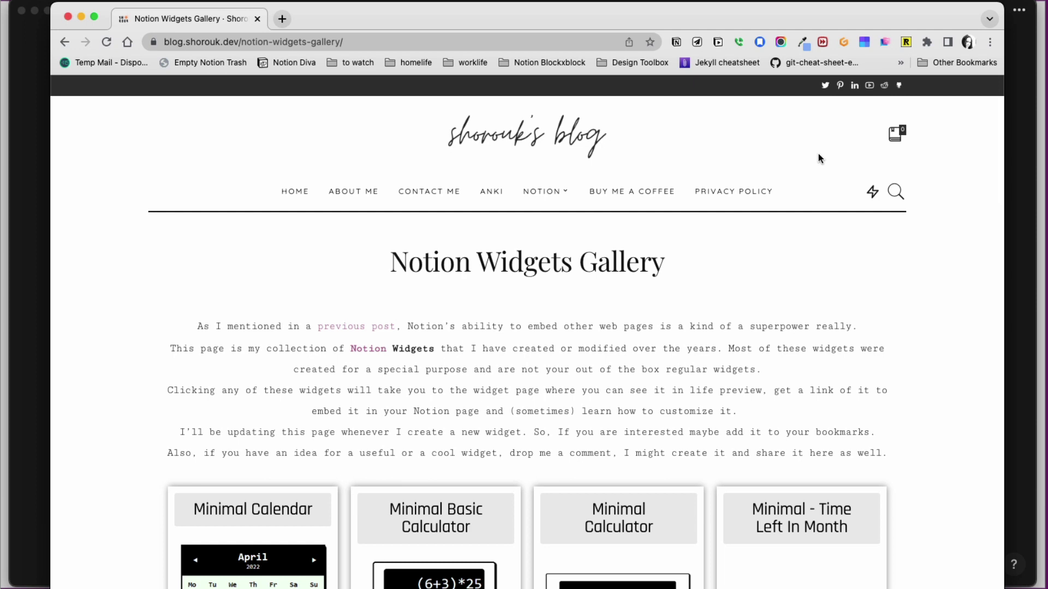
# Copy the Minimal Basic Calculator embed URL and add an empty line below Notion's report table.
pyautogui.scroll(-5, 818, 158)
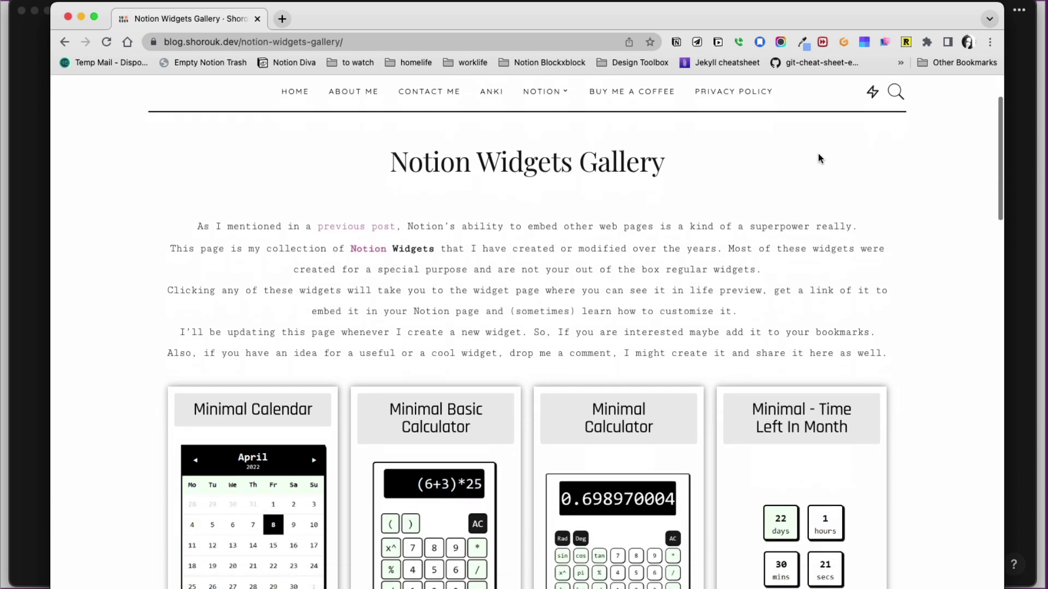
pyautogui.scroll(-1, 819, 155)
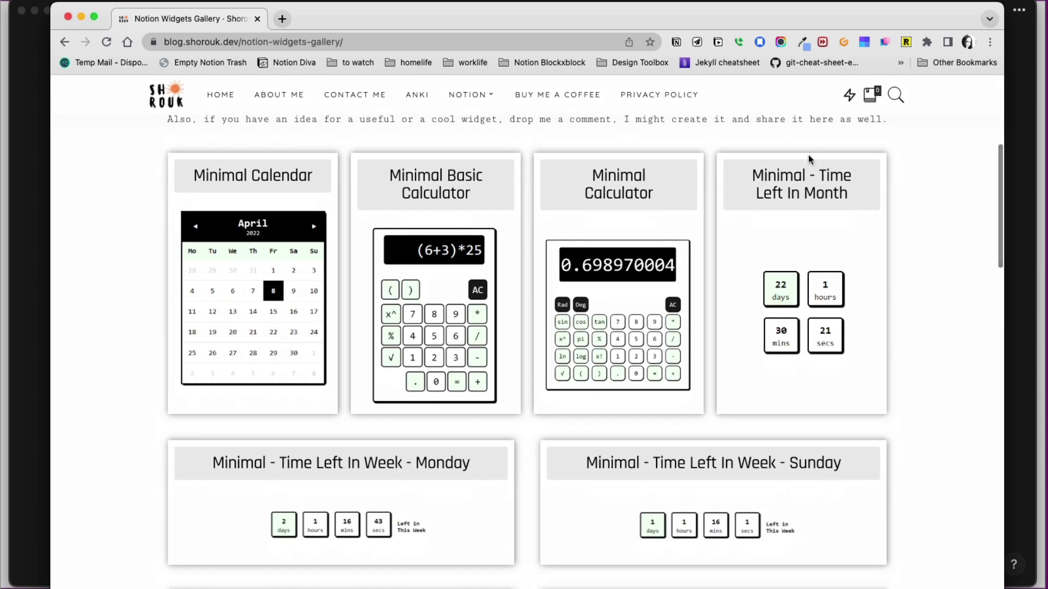
pyautogui.rightClick(457, 186)
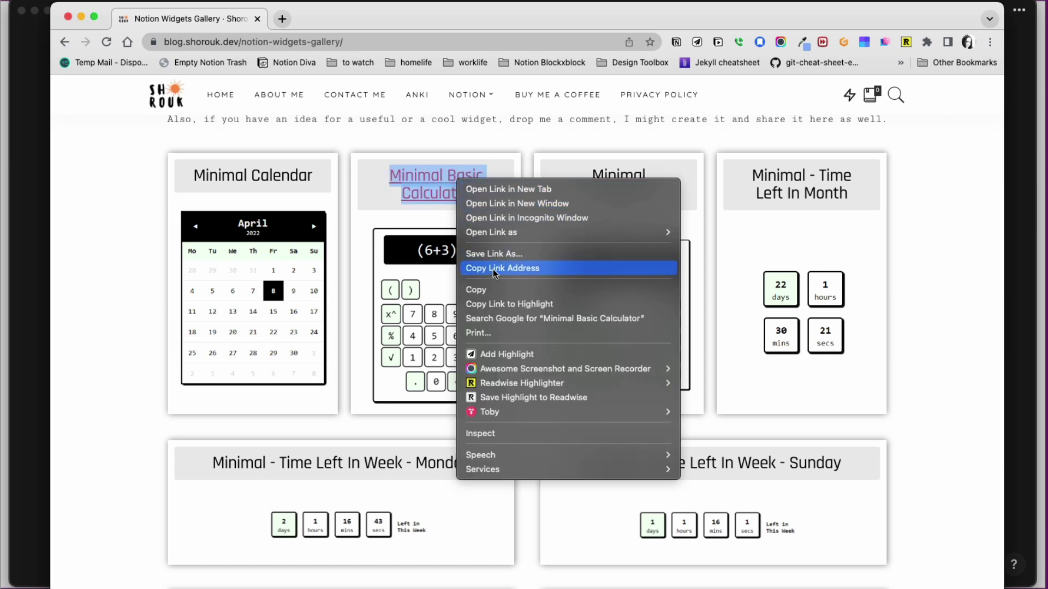
pyautogui.click(493, 269)
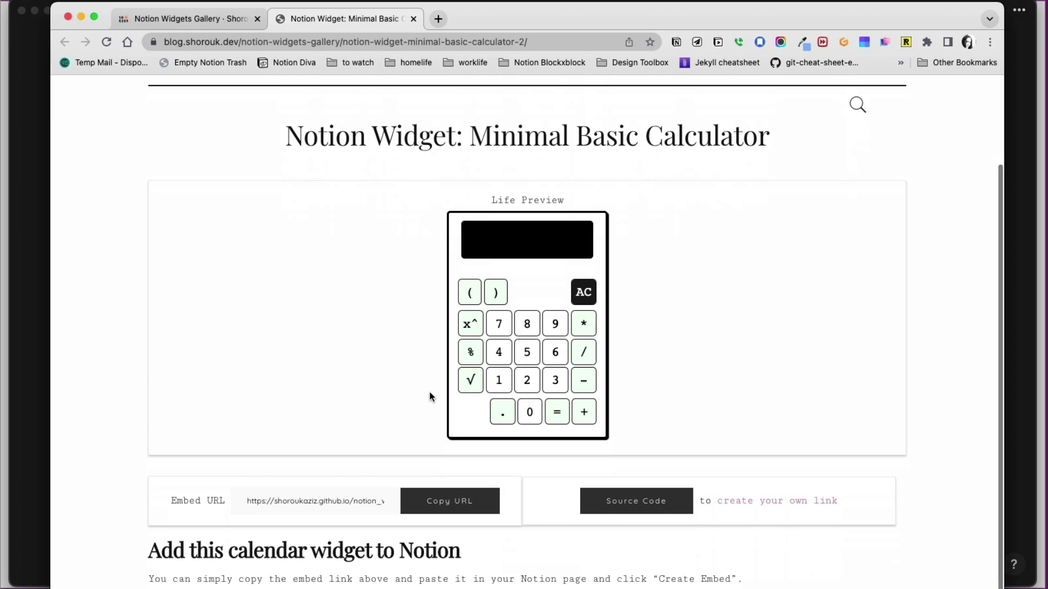
pyautogui.scroll(-2, 437, 401)
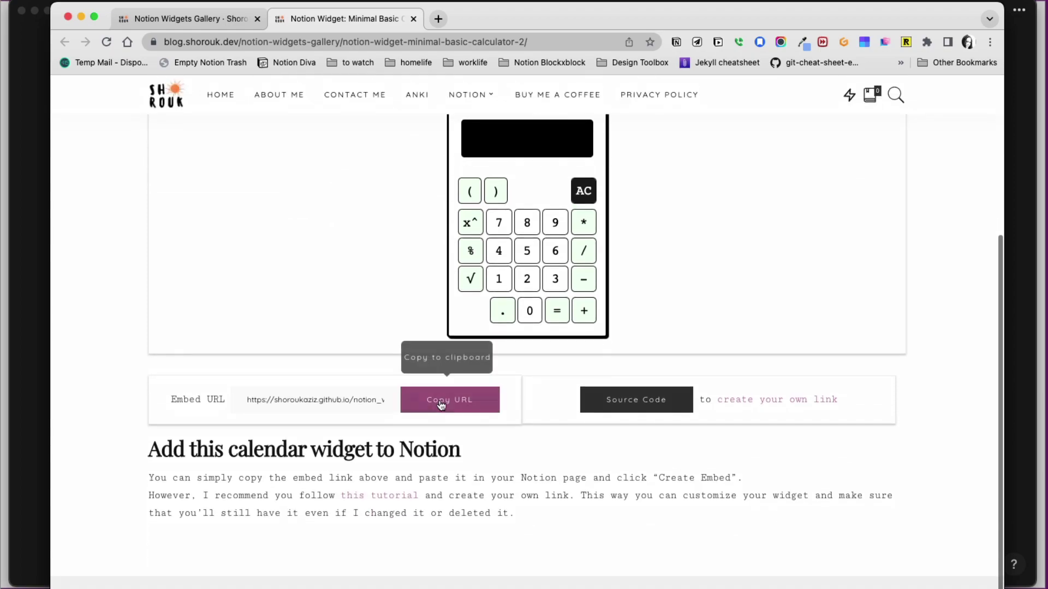
pyautogui.click(441, 405)
pyautogui.click(39, 407)
pyautogui.click(215, 438)
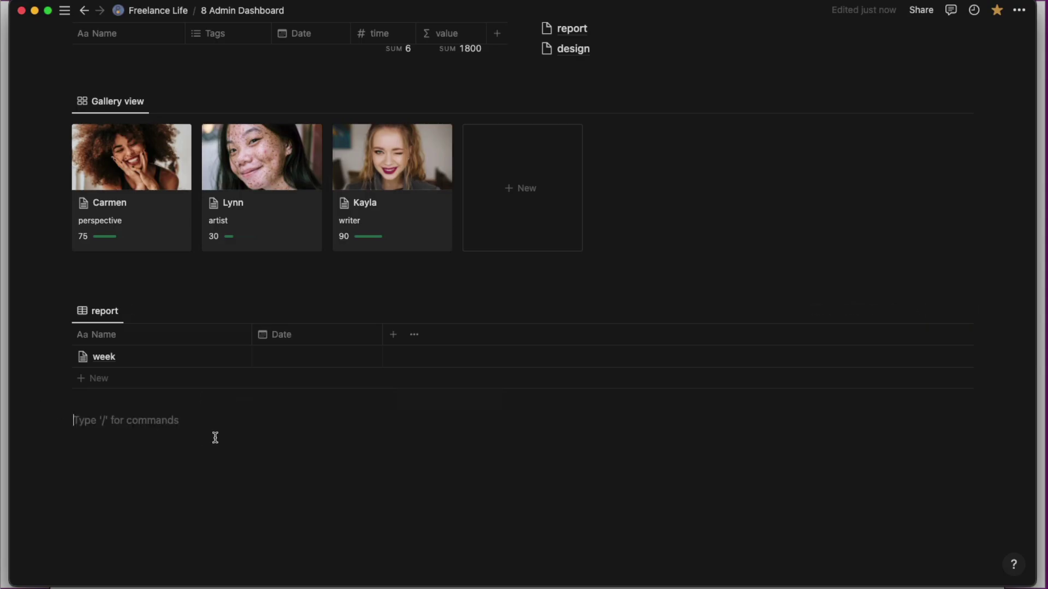
# Paste the calculator URL as an embed and discard the stray '/2 co' command.
pyautogui.press('super+v')
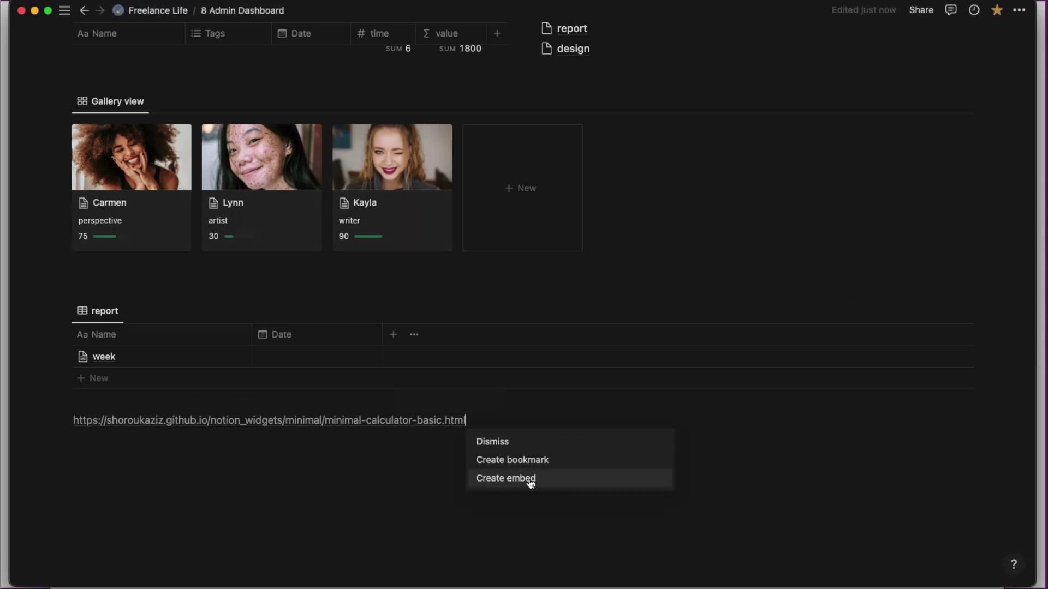
pyautogui.click(508, 482)
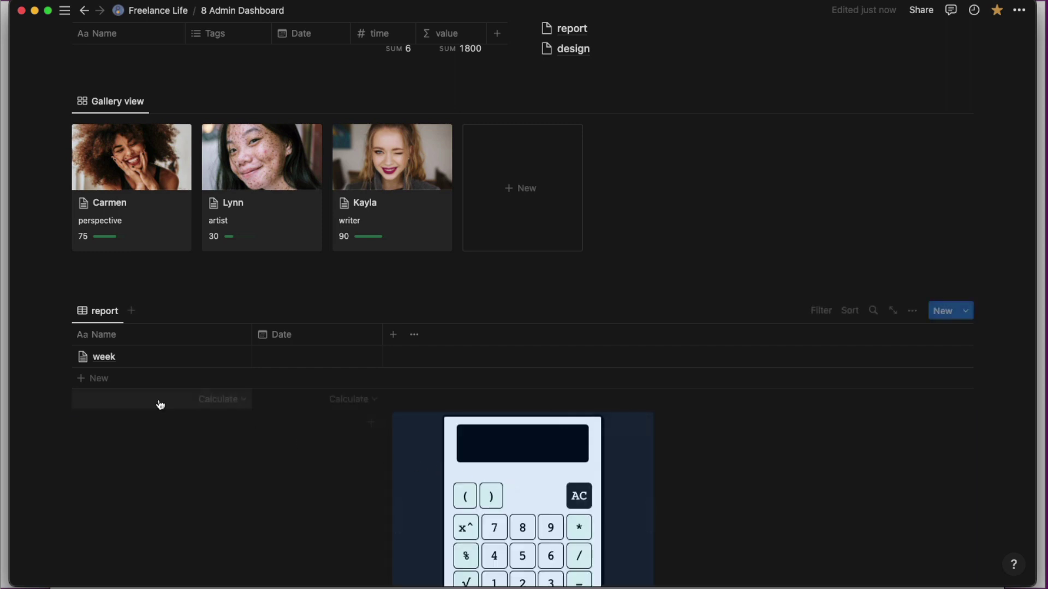
pyautogui.write('/2')
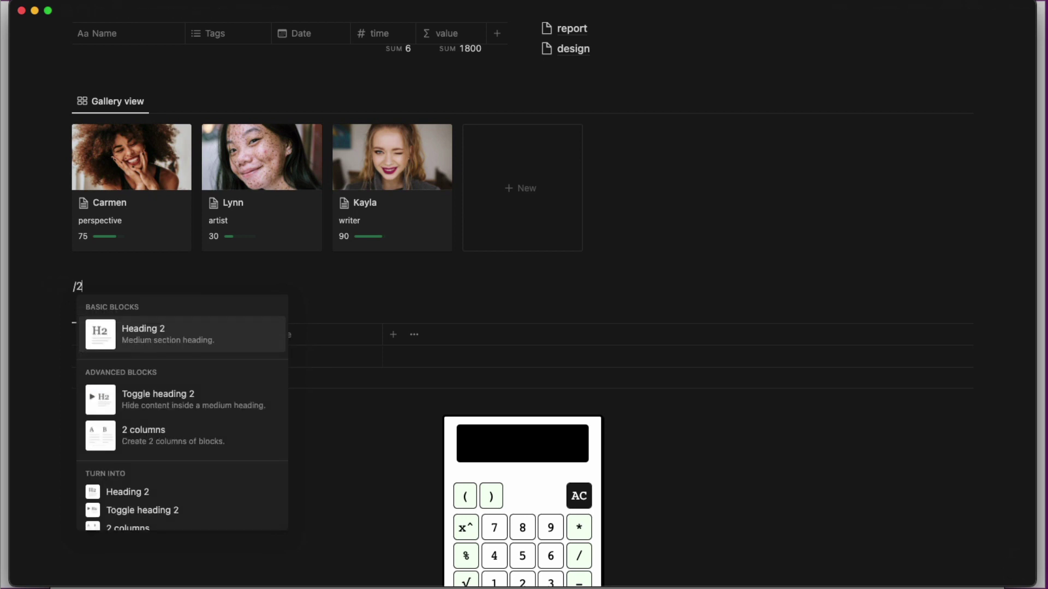
pyautogui.write(' co')
pyautogui.press('BackSpace')
pyautogui.press('BackSpace')
pyautogui.press('BackSpace')
pyautogui.press('BackSpace')
pyautogui.press('BackSpace')
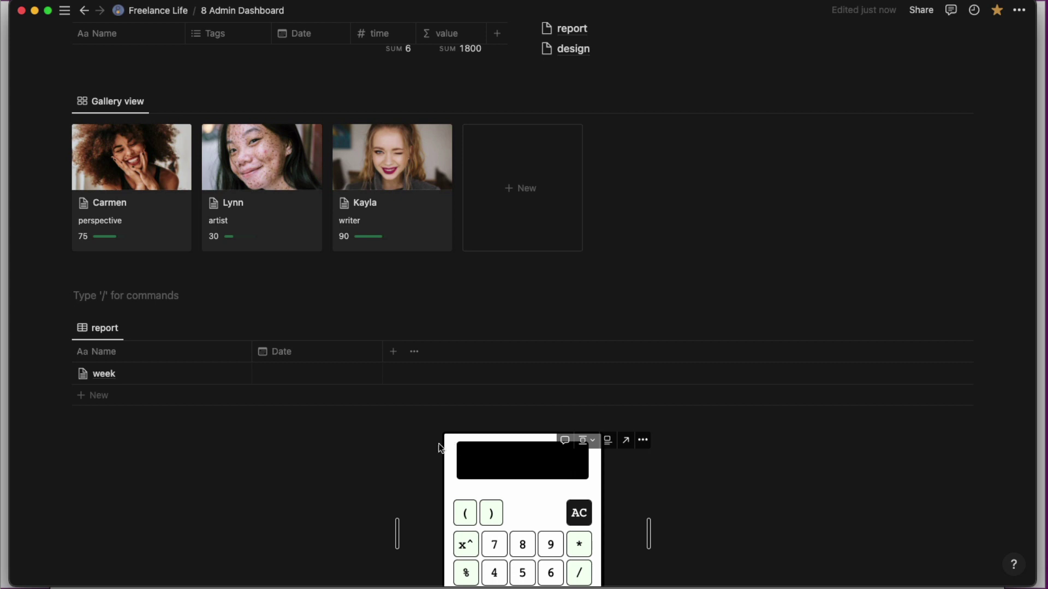
# Move the calculator above the table, narrow it, and place the report table beside it.
pyautogui.moveTo(373, 444)
pyautogui.moveTo(386, 442); pyautogui.dragTo(127, 297)
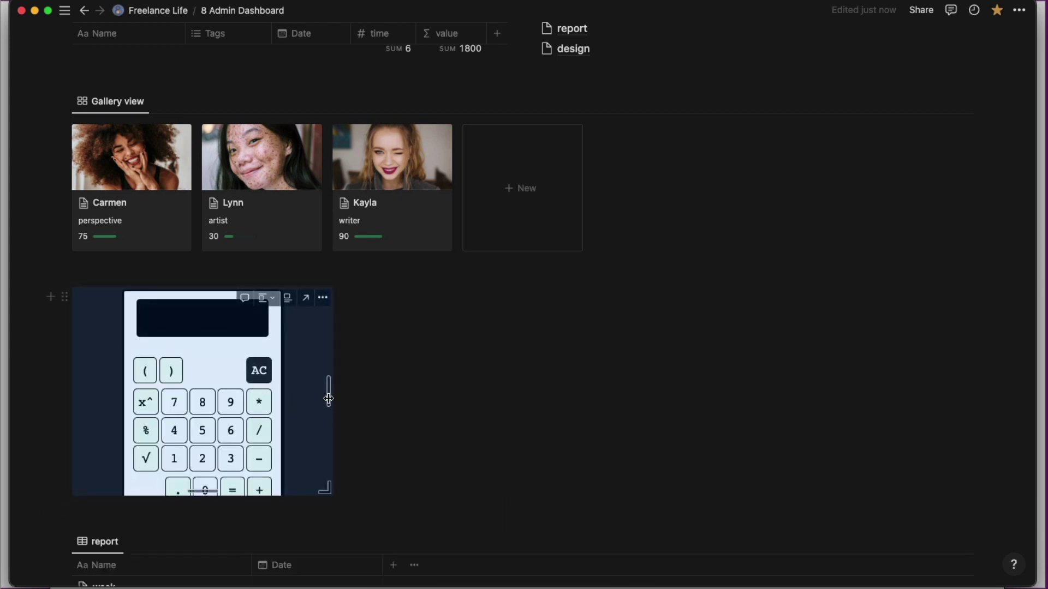
pyautogui.moveTo(329, 404); pyautogui.dragTo(255, 396)
pyautogui.moveTo(175, 484); pyautogui.dragTo(166, 522)
pyautogui.scroll(-4, 151, 520)
pyautogui.scroll(-2, 151, 520)
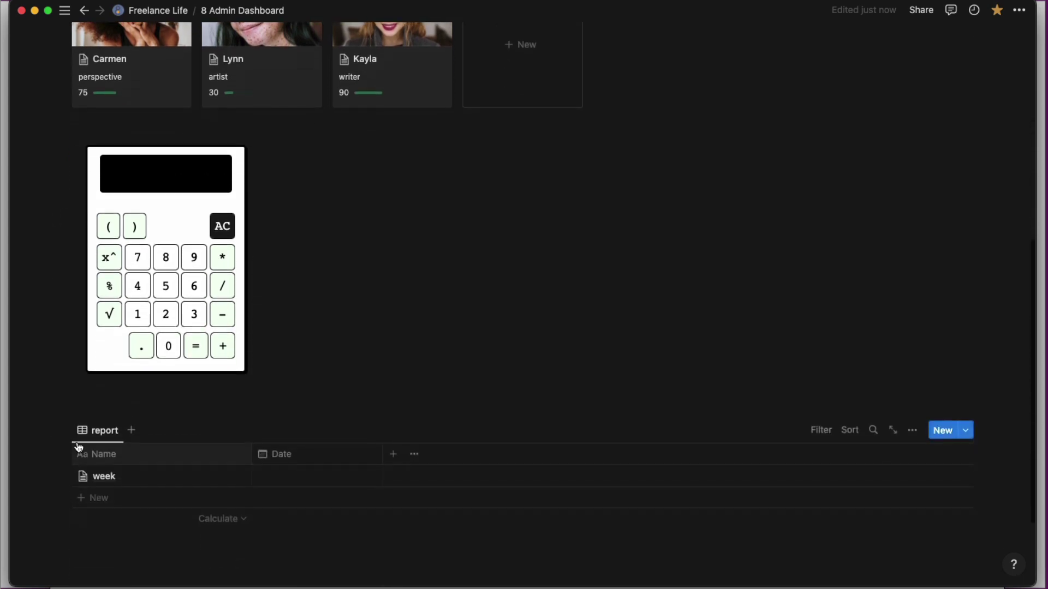
pyautogui.moveTo(62, 431); pyautogui.dragTo(526, 183)
pyautogui.moveTo(520, 237); pyautogui.dragTo(304, 234)
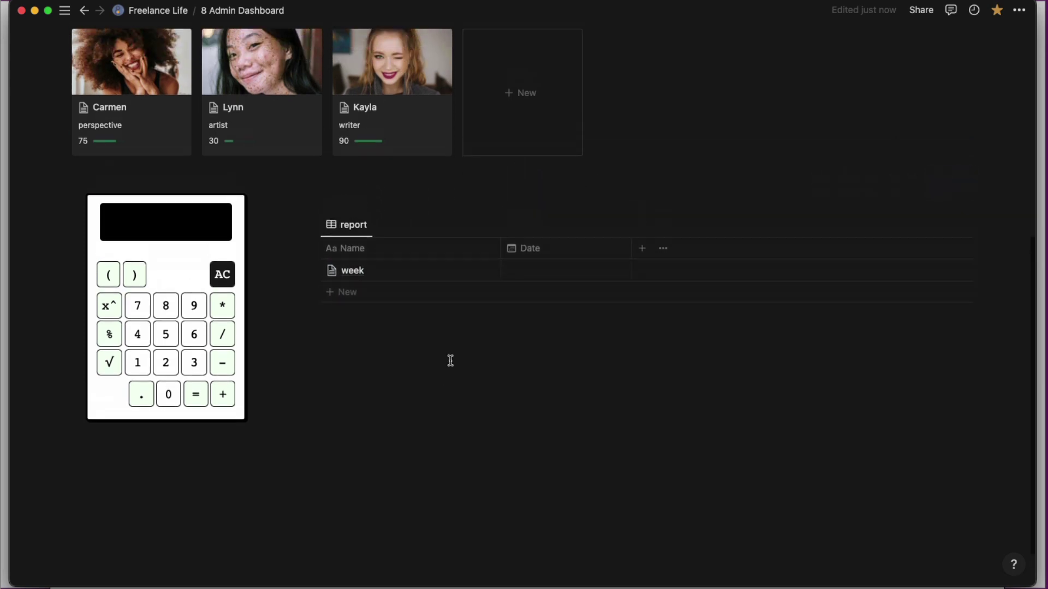
pyautogui.scroll(4, 451, 364)
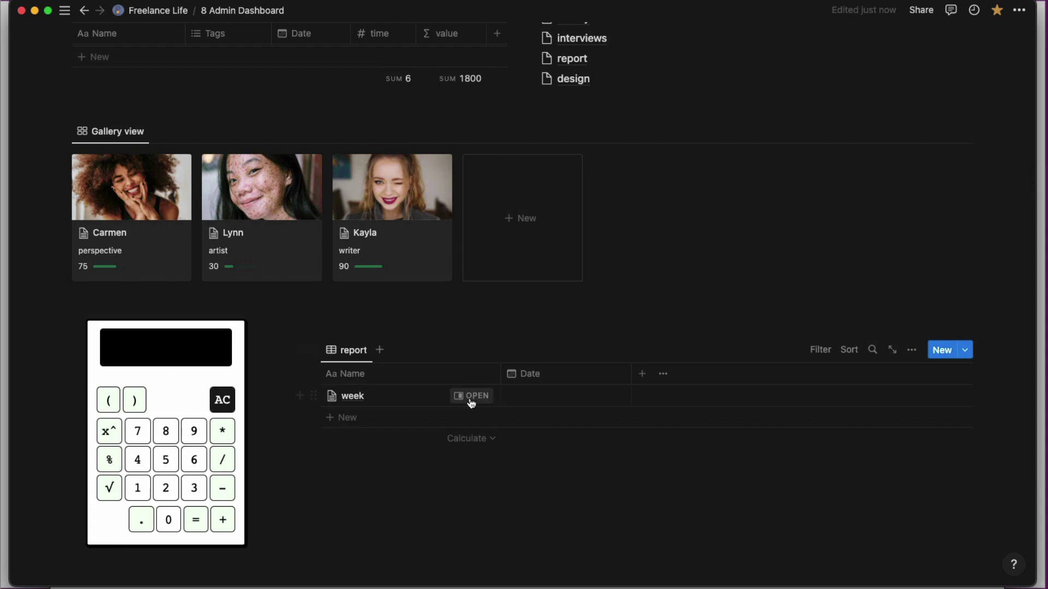
# Open the week page in side peek, enter 6544823 on the calculator, then view the stopwatch page.
pyautogui.click(470, 396)
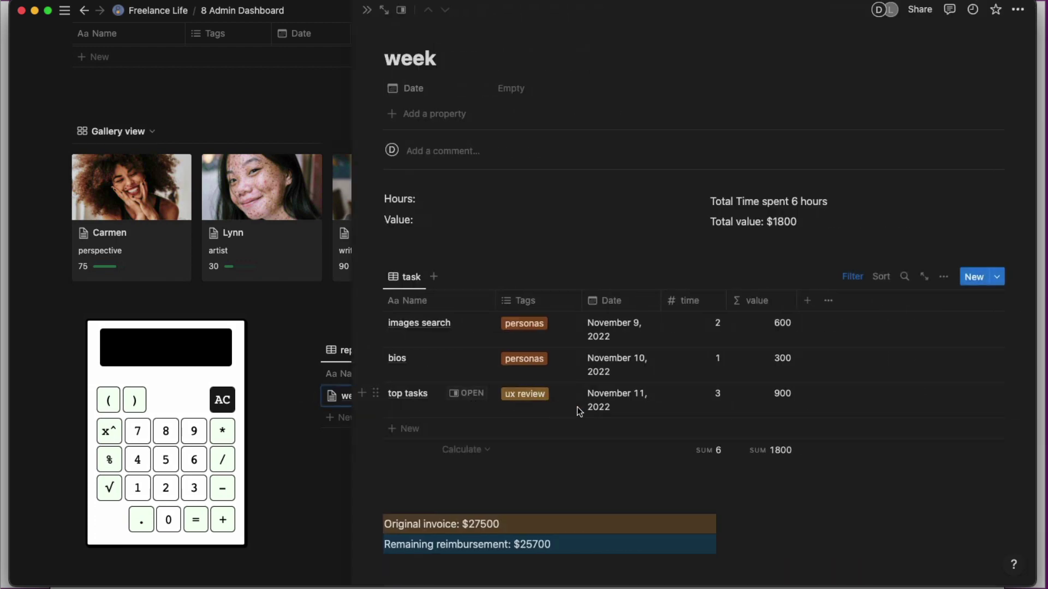
pyautogui.scroll(-1, 643, 411)
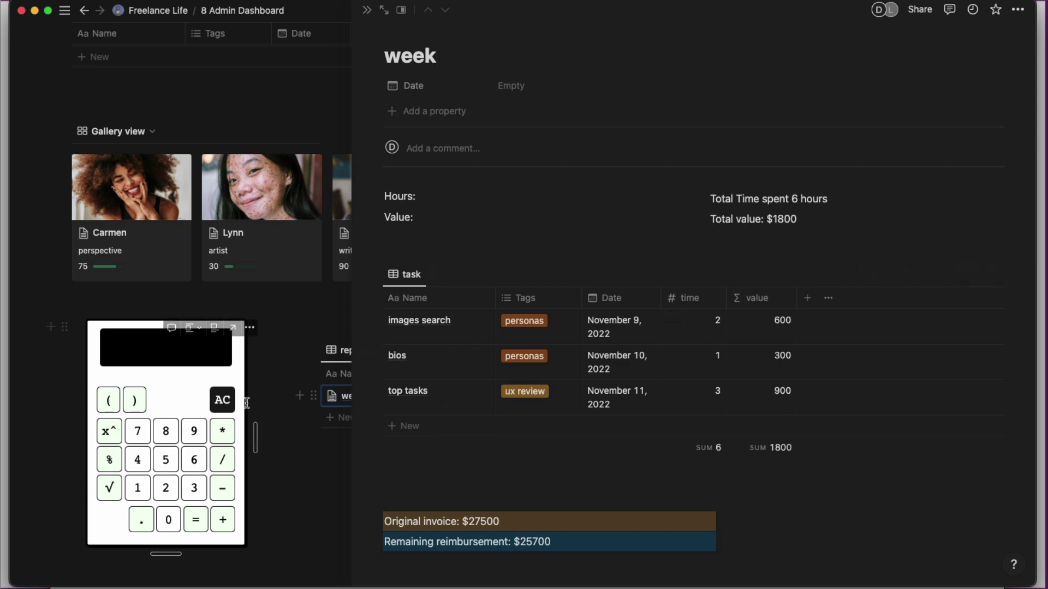
pyautogui.click(194, 459)
pyautogui.click(166, 459)
pyautogui.click(137, 459)
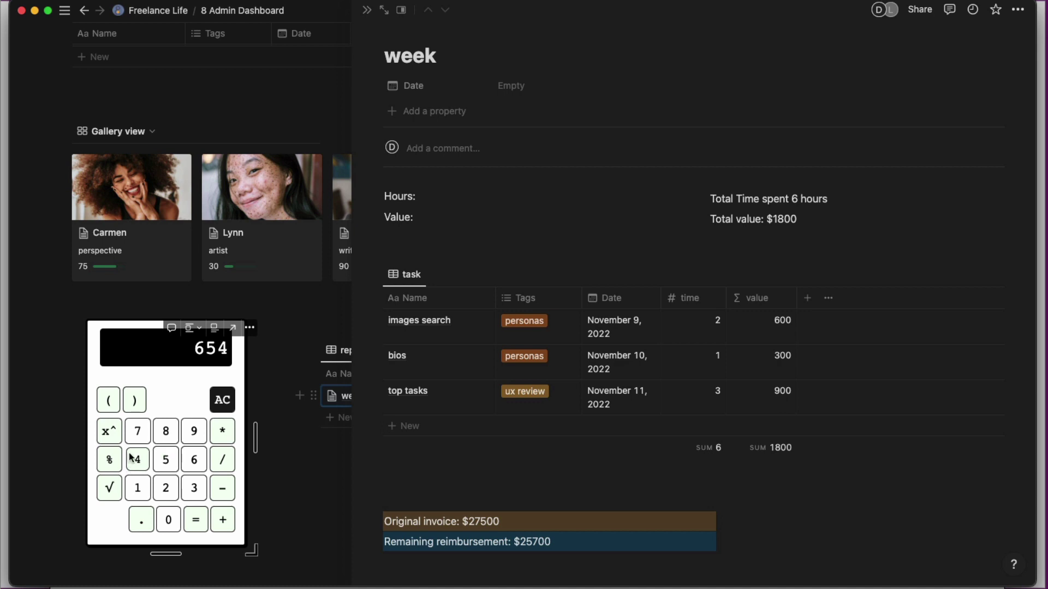
pyautogui.click(138, 459)
pyautogui.click(165, 431)
pyautogui.click(166, 488)
pyautogui.click(194, 484)
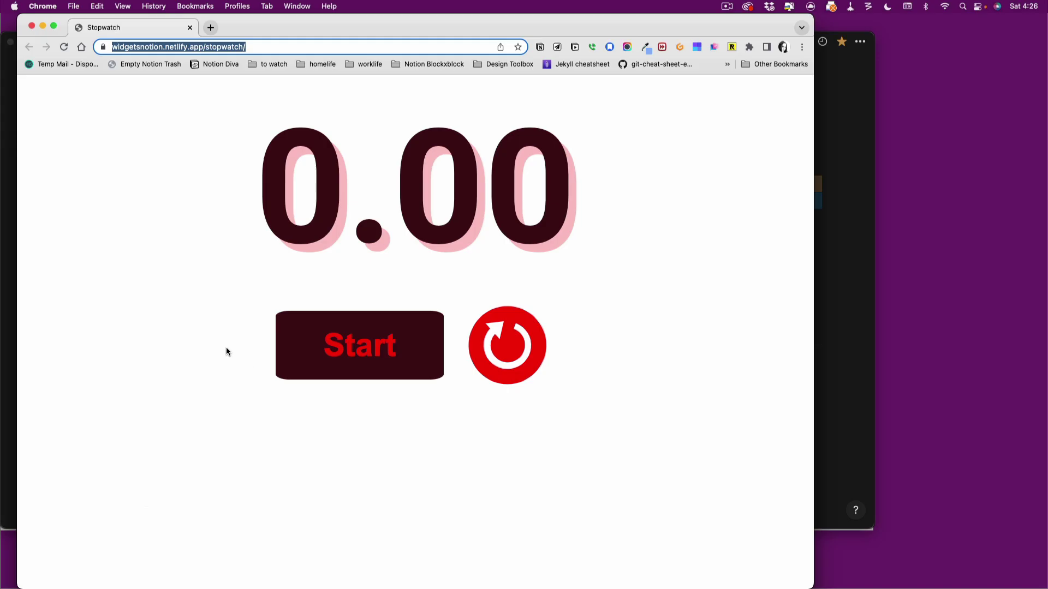
pyautogui.click(226, 348)
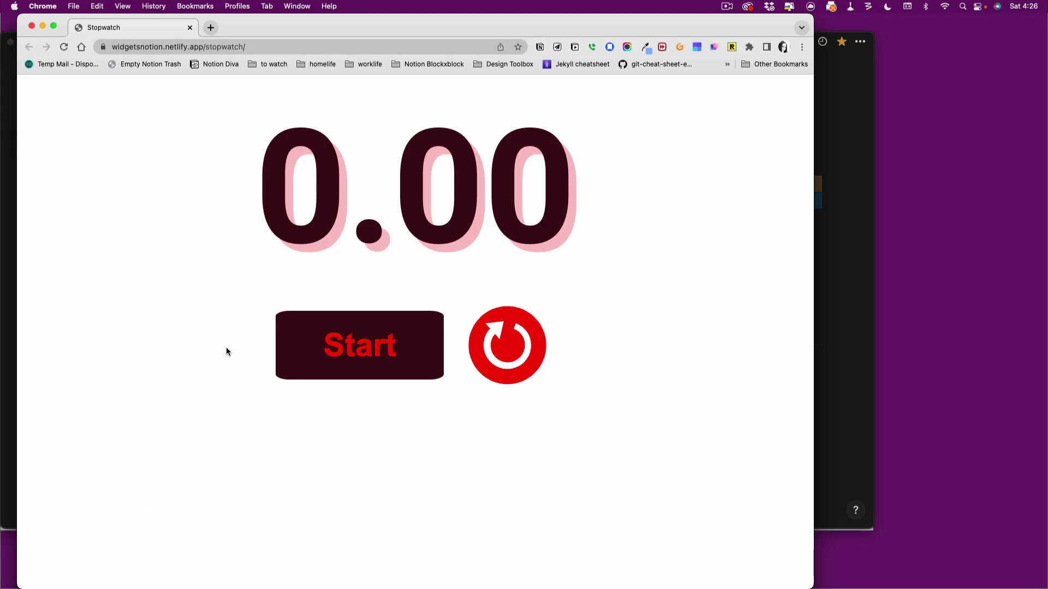
# Paste the stopwatch URL into the empty block under the task table as an embed.
pyautogui.click(9, 363)
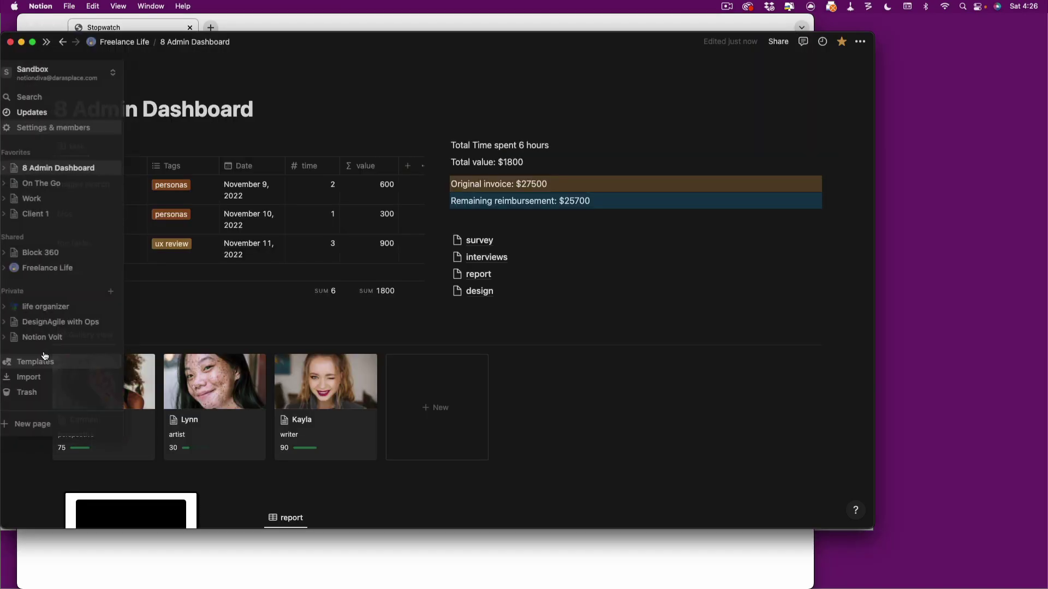
pyautogui.click(157, 314)
pyautogui.scroll(-2, 157, 314)
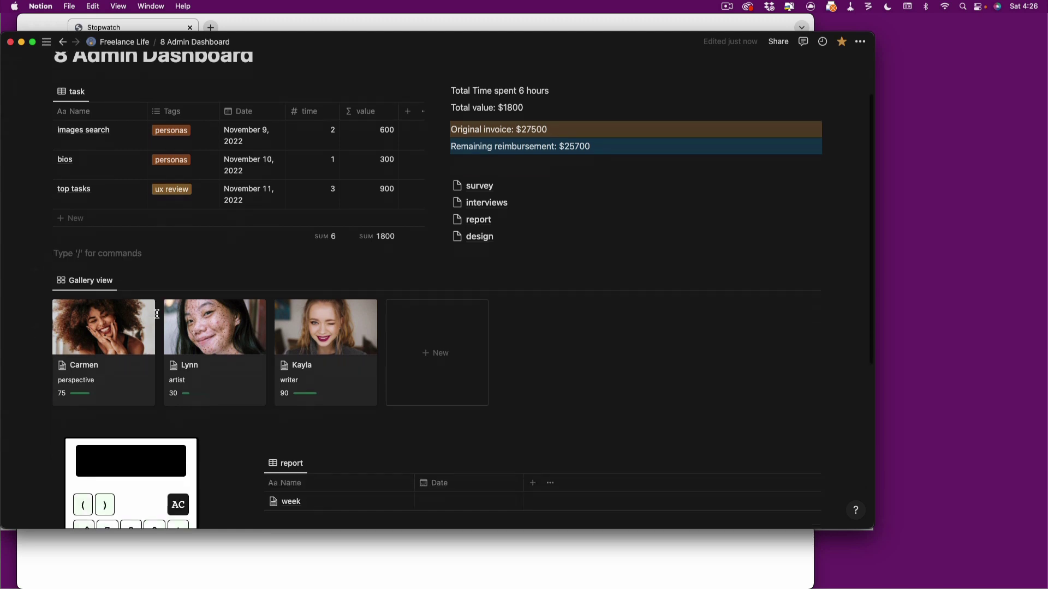
pyautogui.scroll(3, 157, 314)
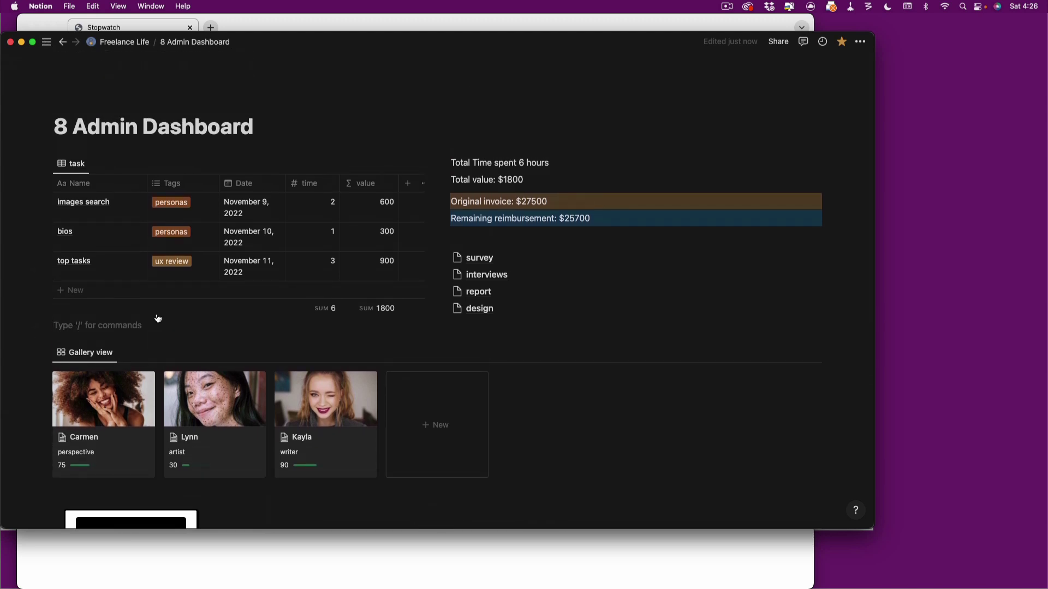
pyautogui.write('https://widgetsnotion.netlify.app/stopwatch/')
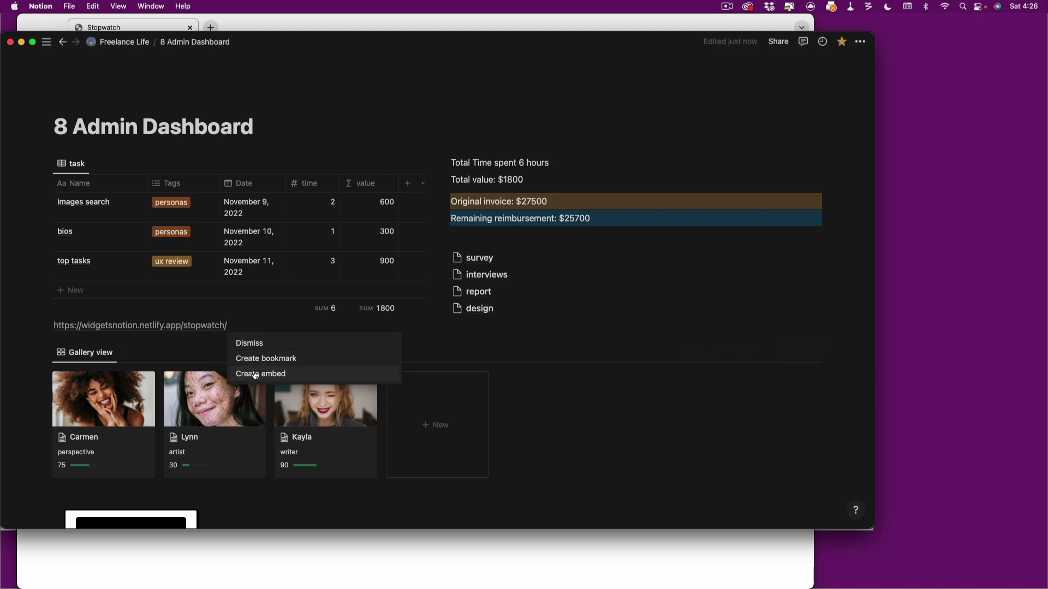
pyautogui.click(254, 374)
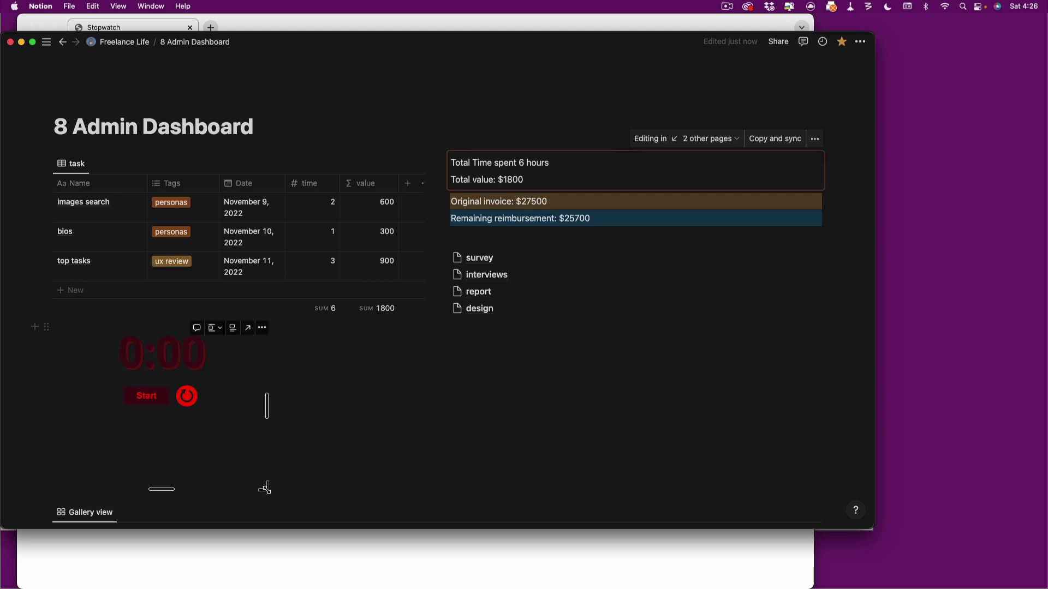
# Shrink the stopwatch embed to a compact size and test it with Start and Pause at 3.06s.
pyautogui.moveTo(264, 486); pyautogui.dragTo(207, 390)
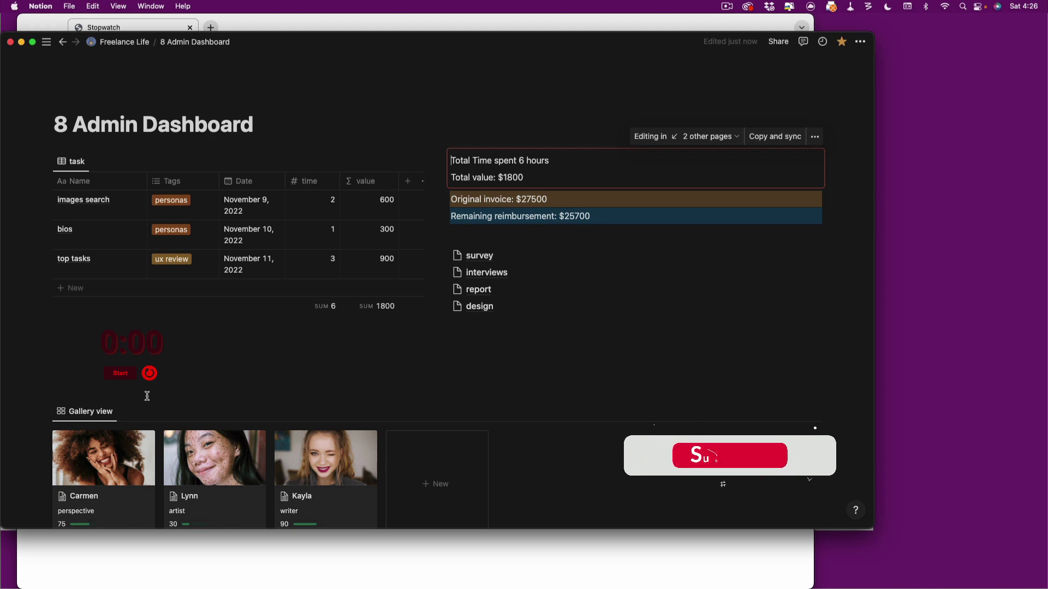
pyautogui.click(120, 373)
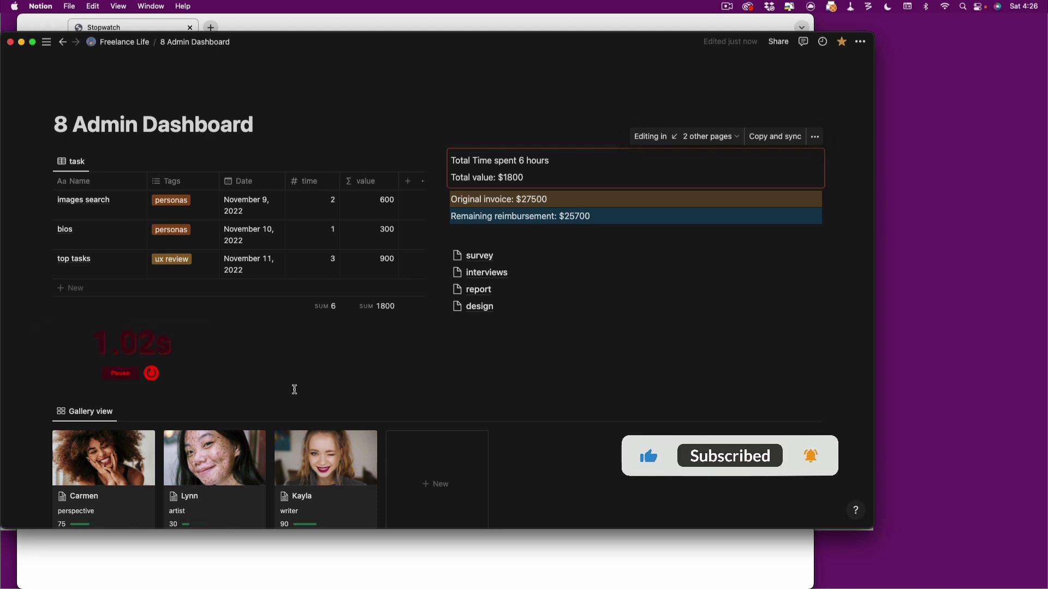
pyautogui.click(120, 373)
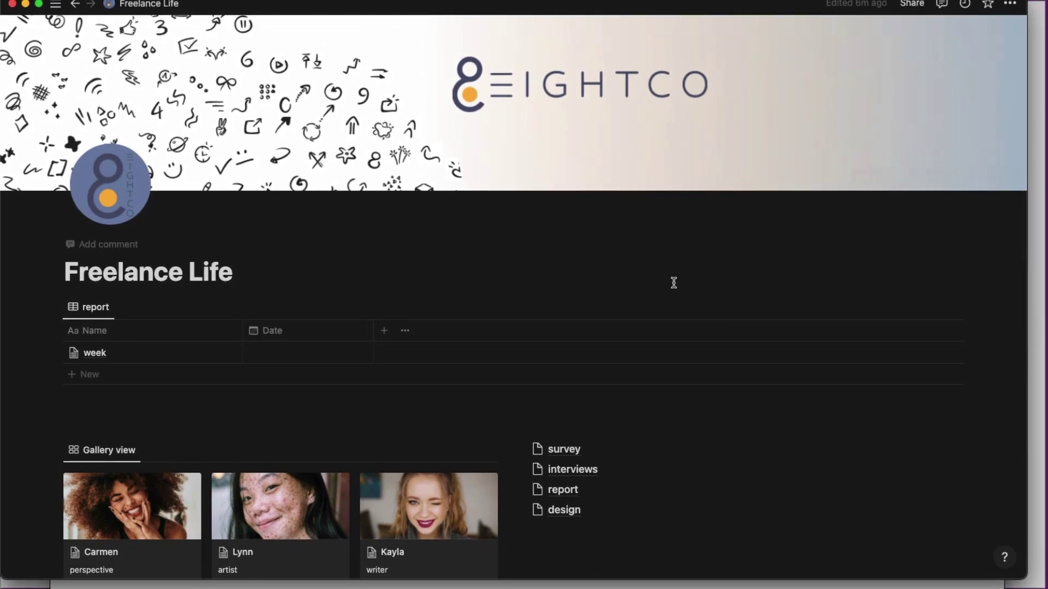
pyautogui.scroll(-5, 744, 332)
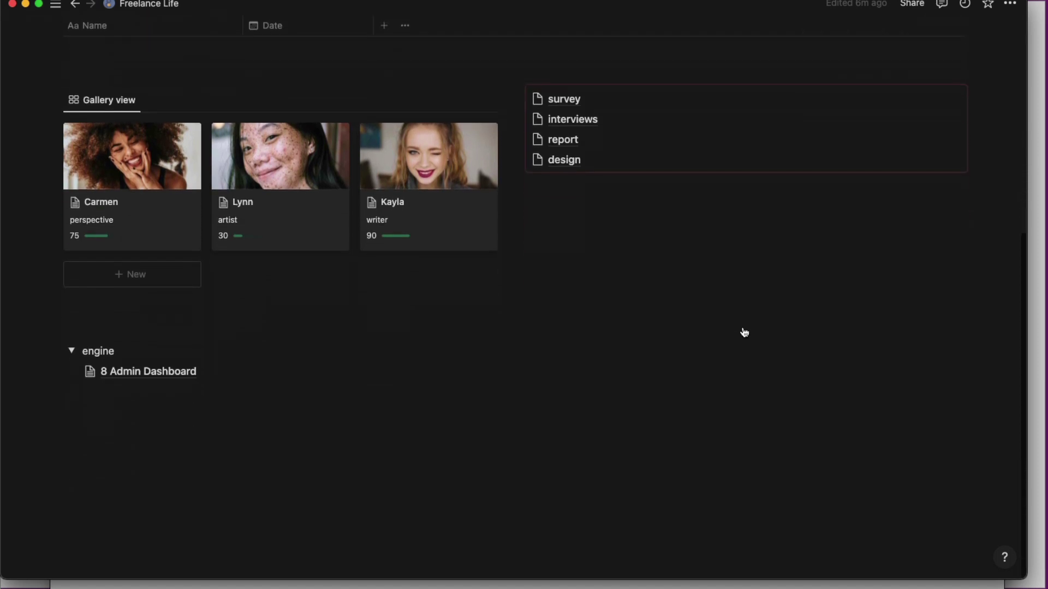
pyautogui.scroll(5, 743, 327)
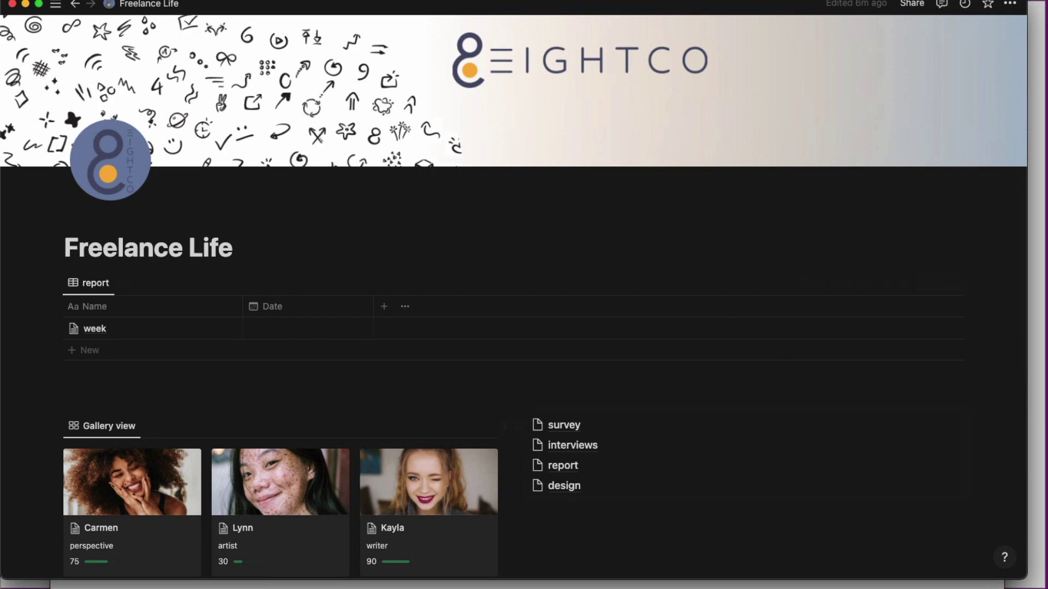
pyautogui.press('super+Tab')
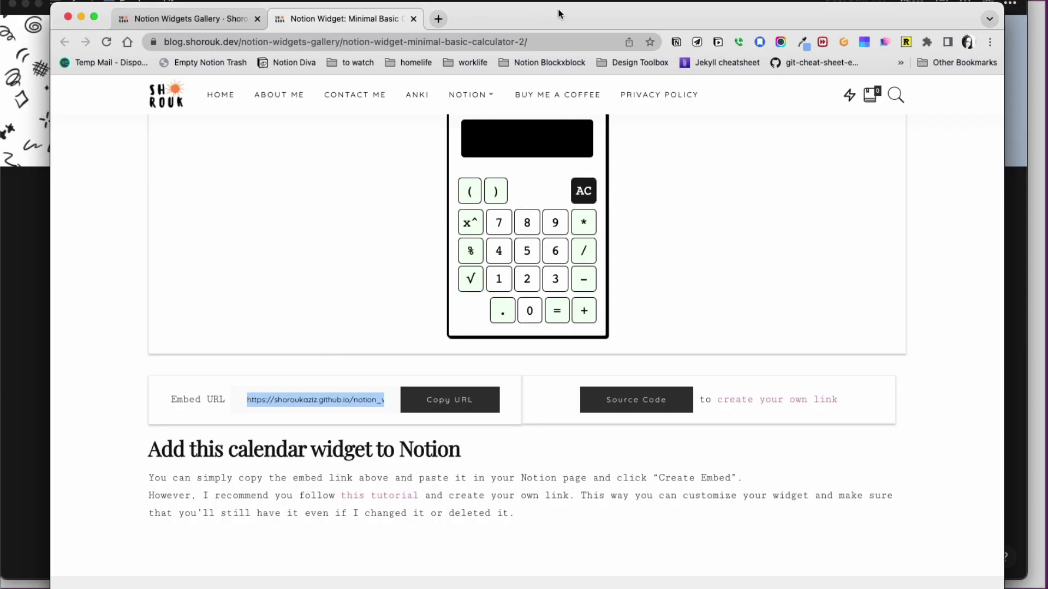
pyautogui.press('super+Tab')
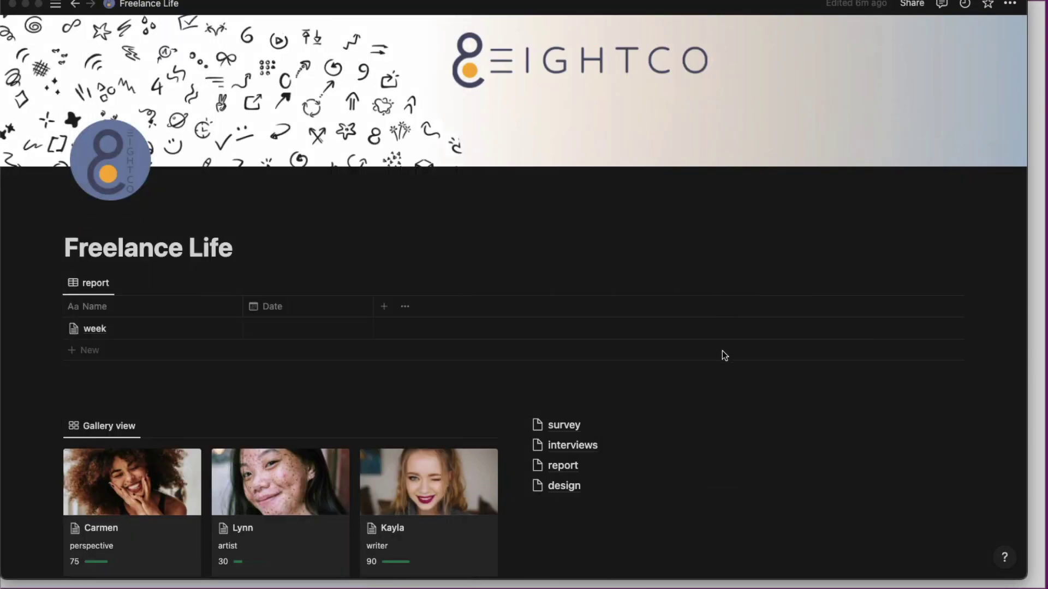
pyautogui.scroll(1, 741, 388)
pyautogui.scroll(-2, 741, 388)
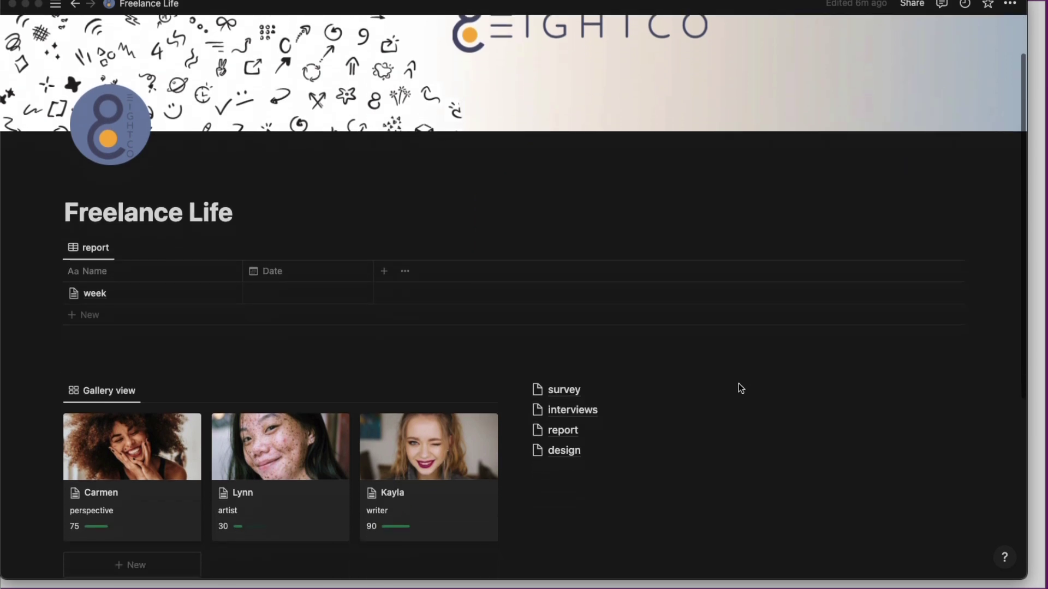
pyautogui.scroll(2, 741, 388)
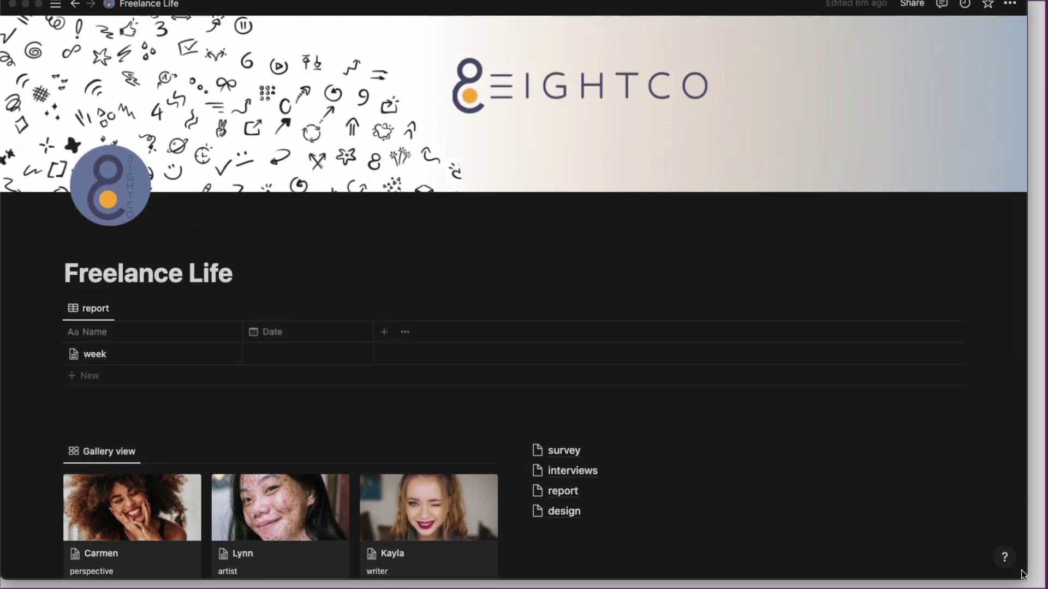
pyautogui.moveTo(1024, 578); pyautogui.dragTo(1046, 587)
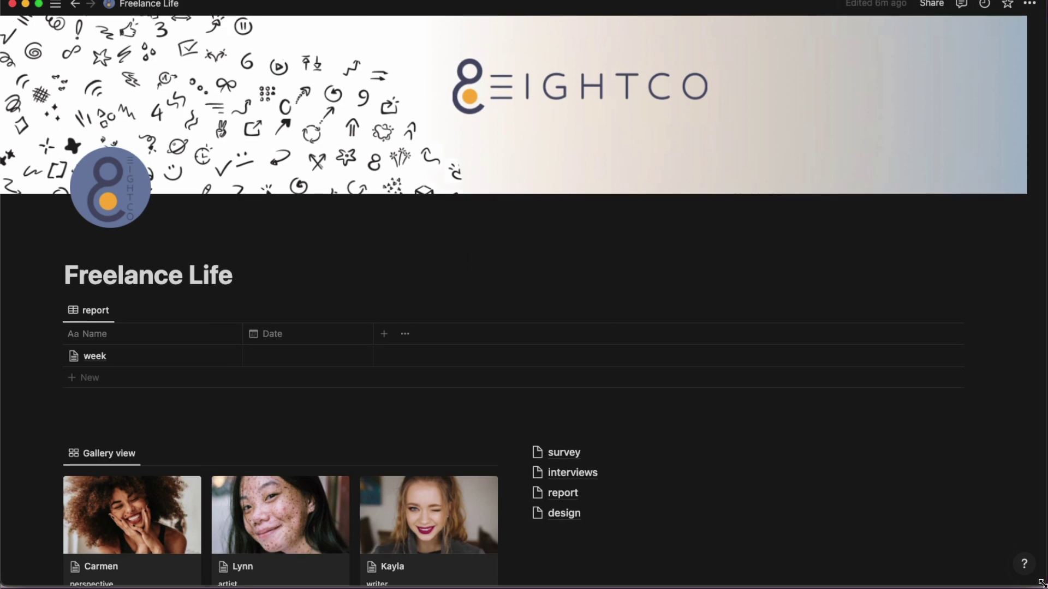